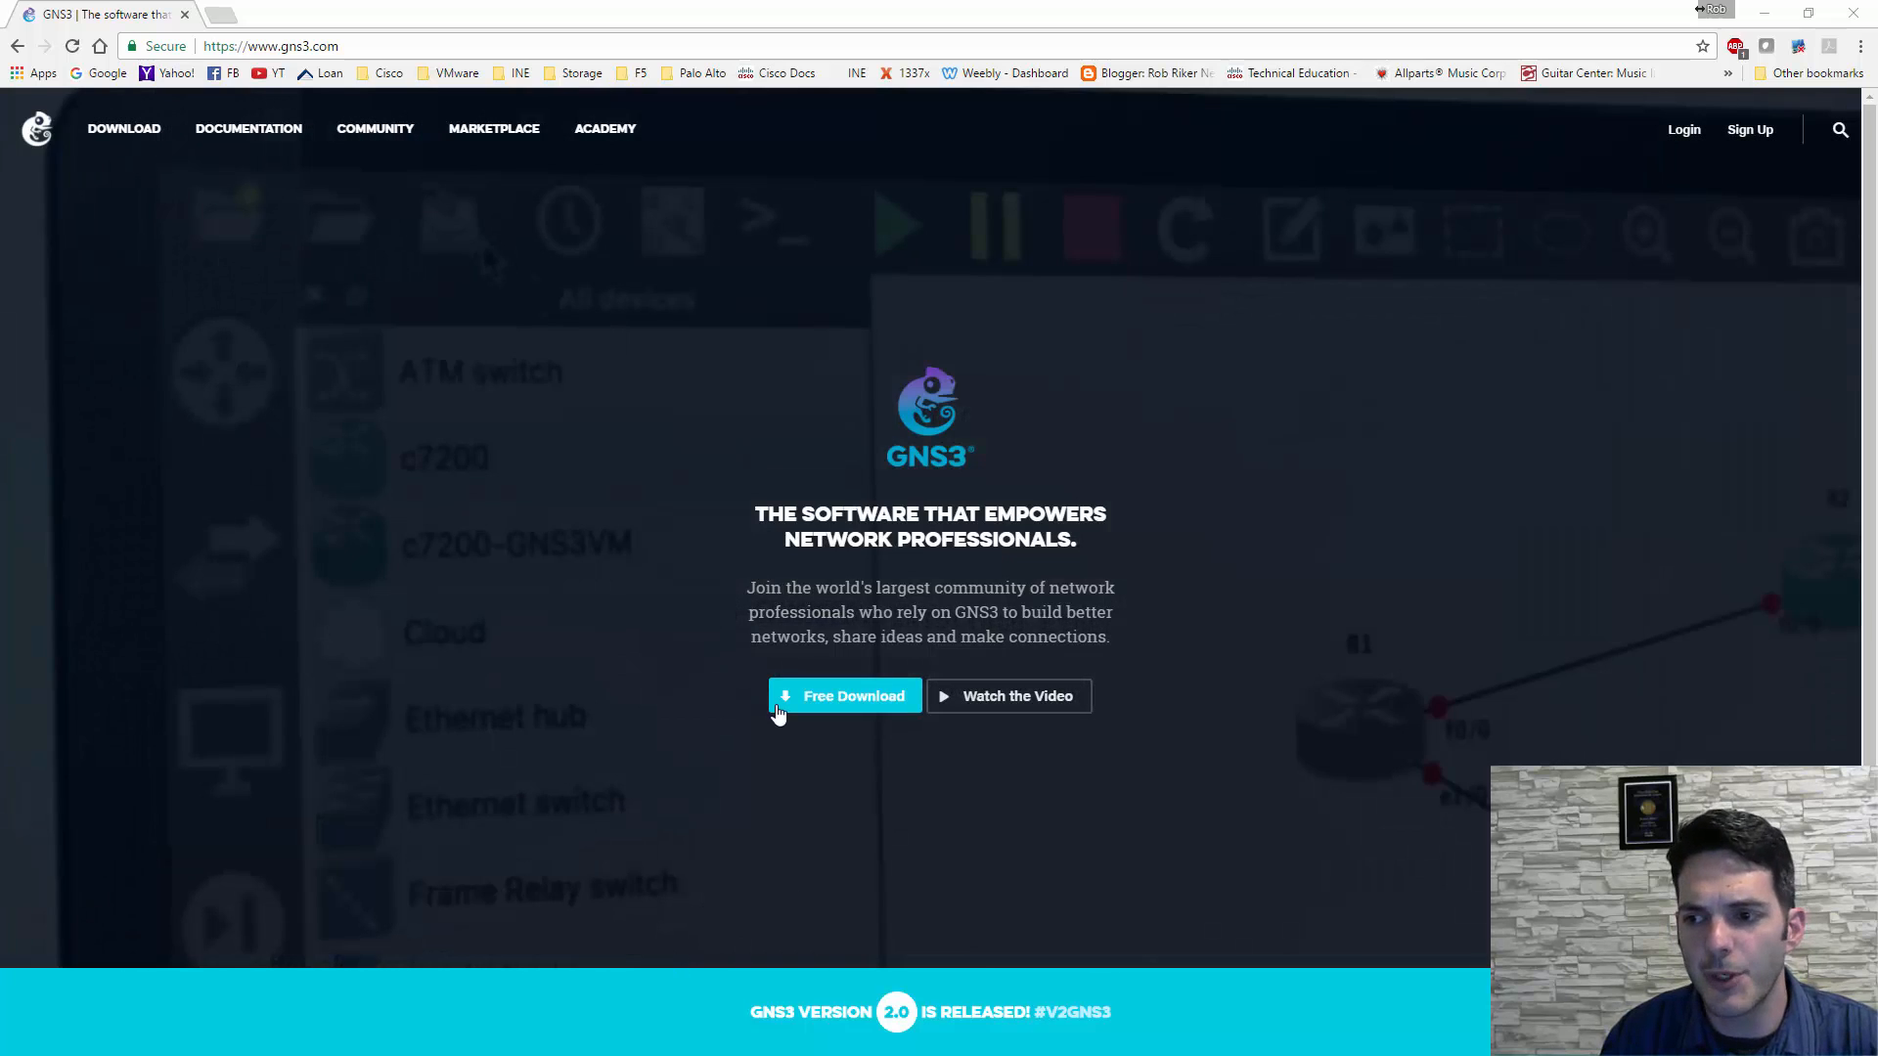
- Start the free GNS3 download and log in to the website with the existing account
left_click(843, 697)
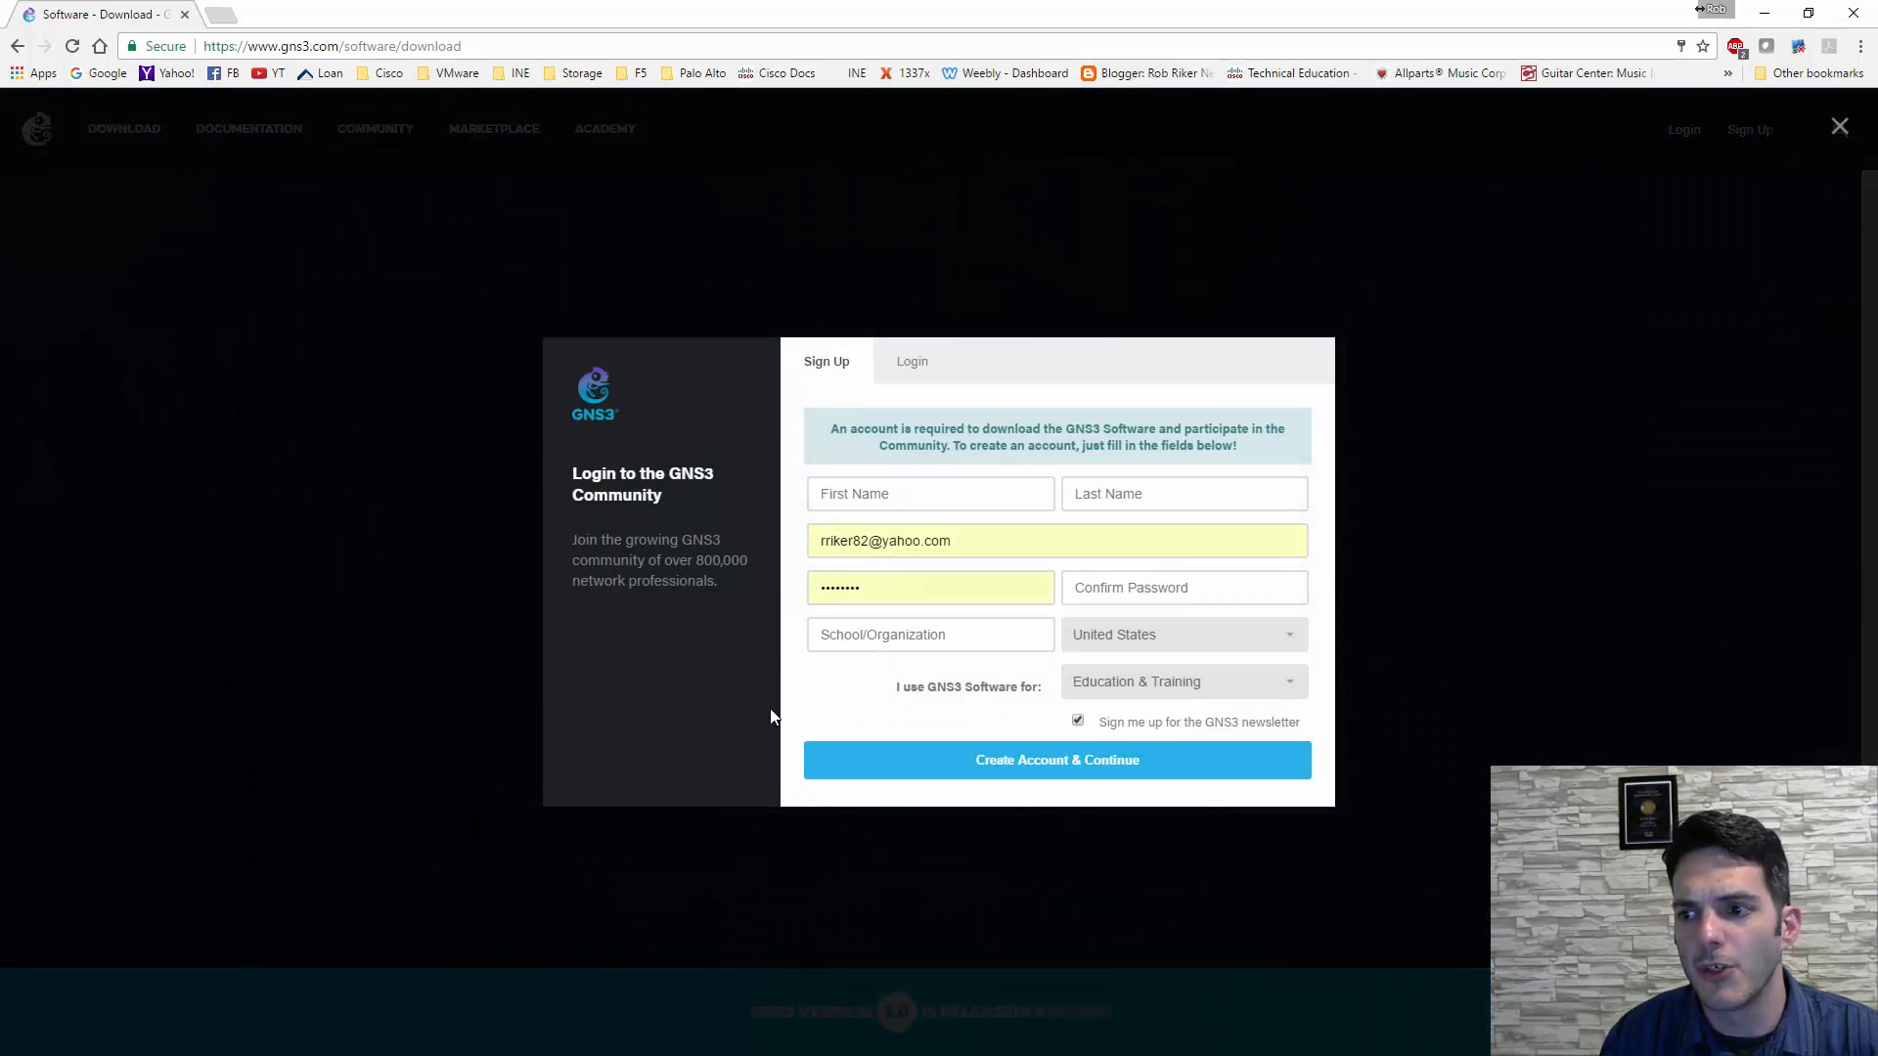
left_click(917, 367)
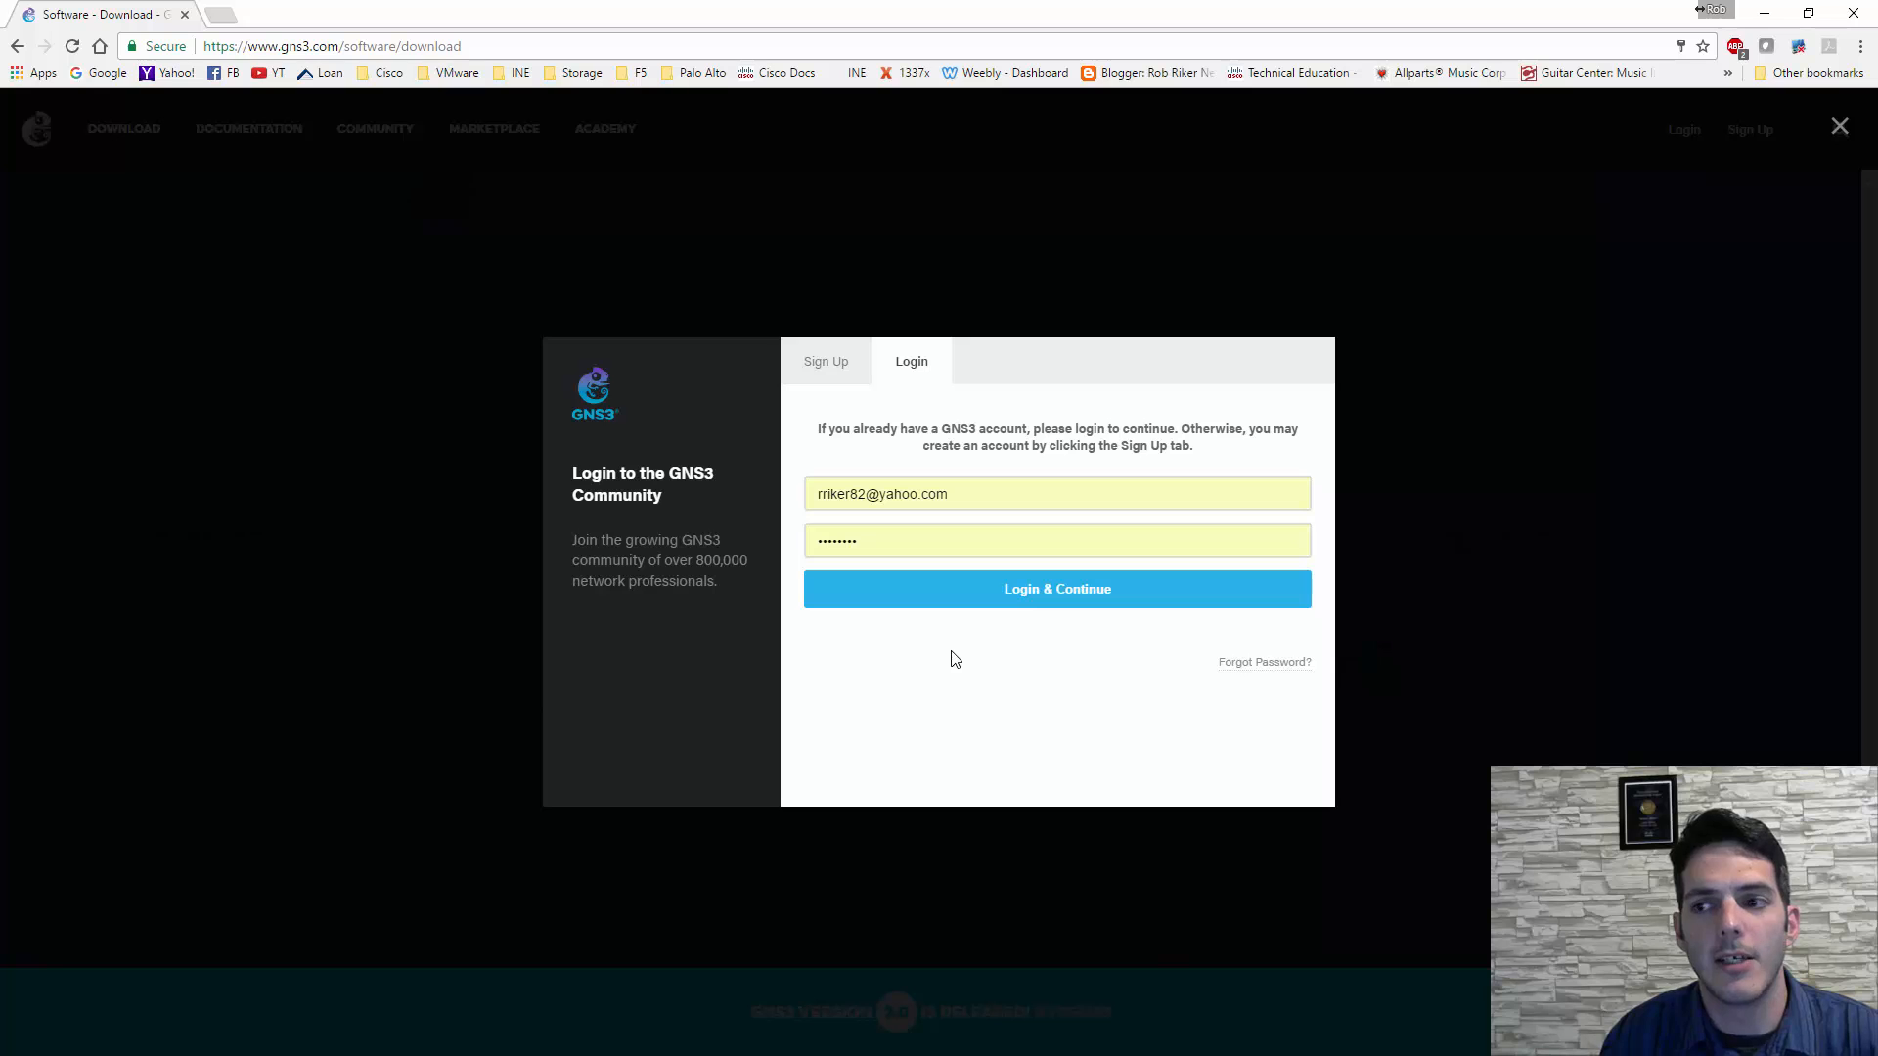
left_click(1058, 606)
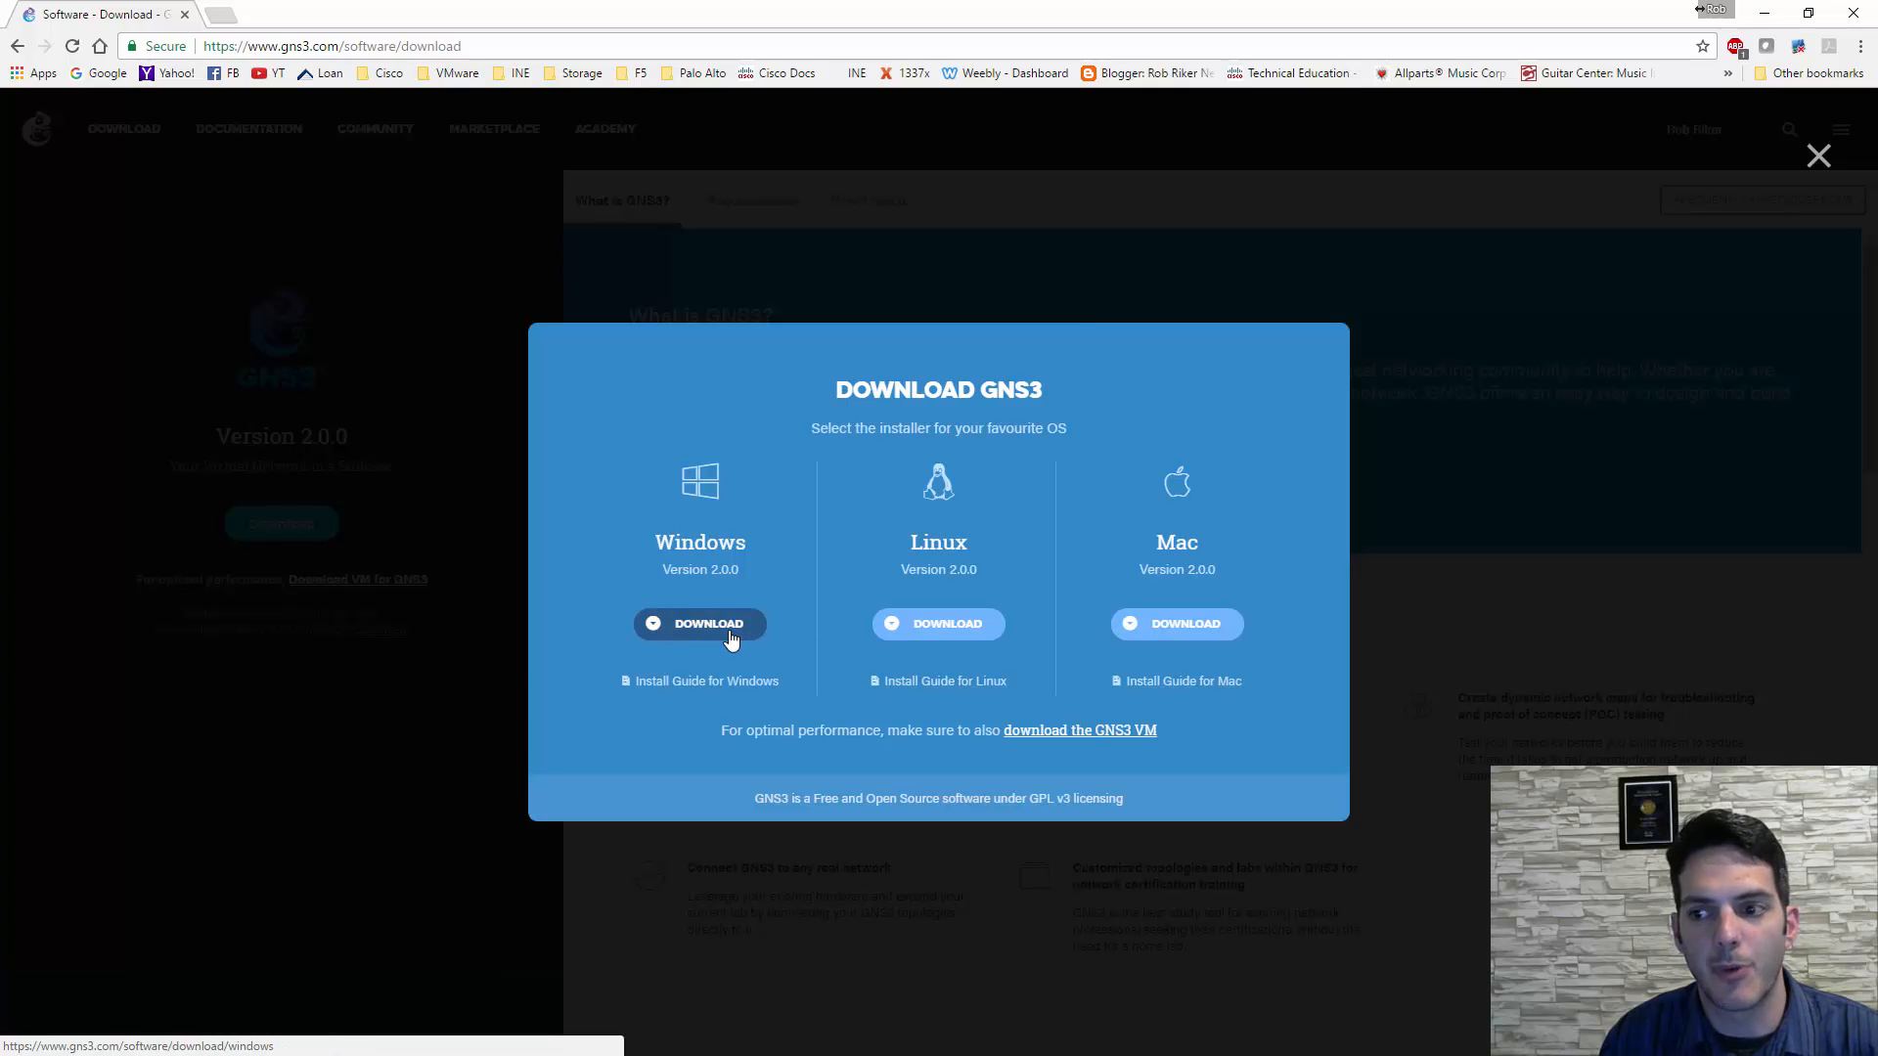
- Download the GNS3 2.0.0 installer for Windows and the GNS3 VM 2.0.0 for VMware ESXi
middle_click(1036, 739)
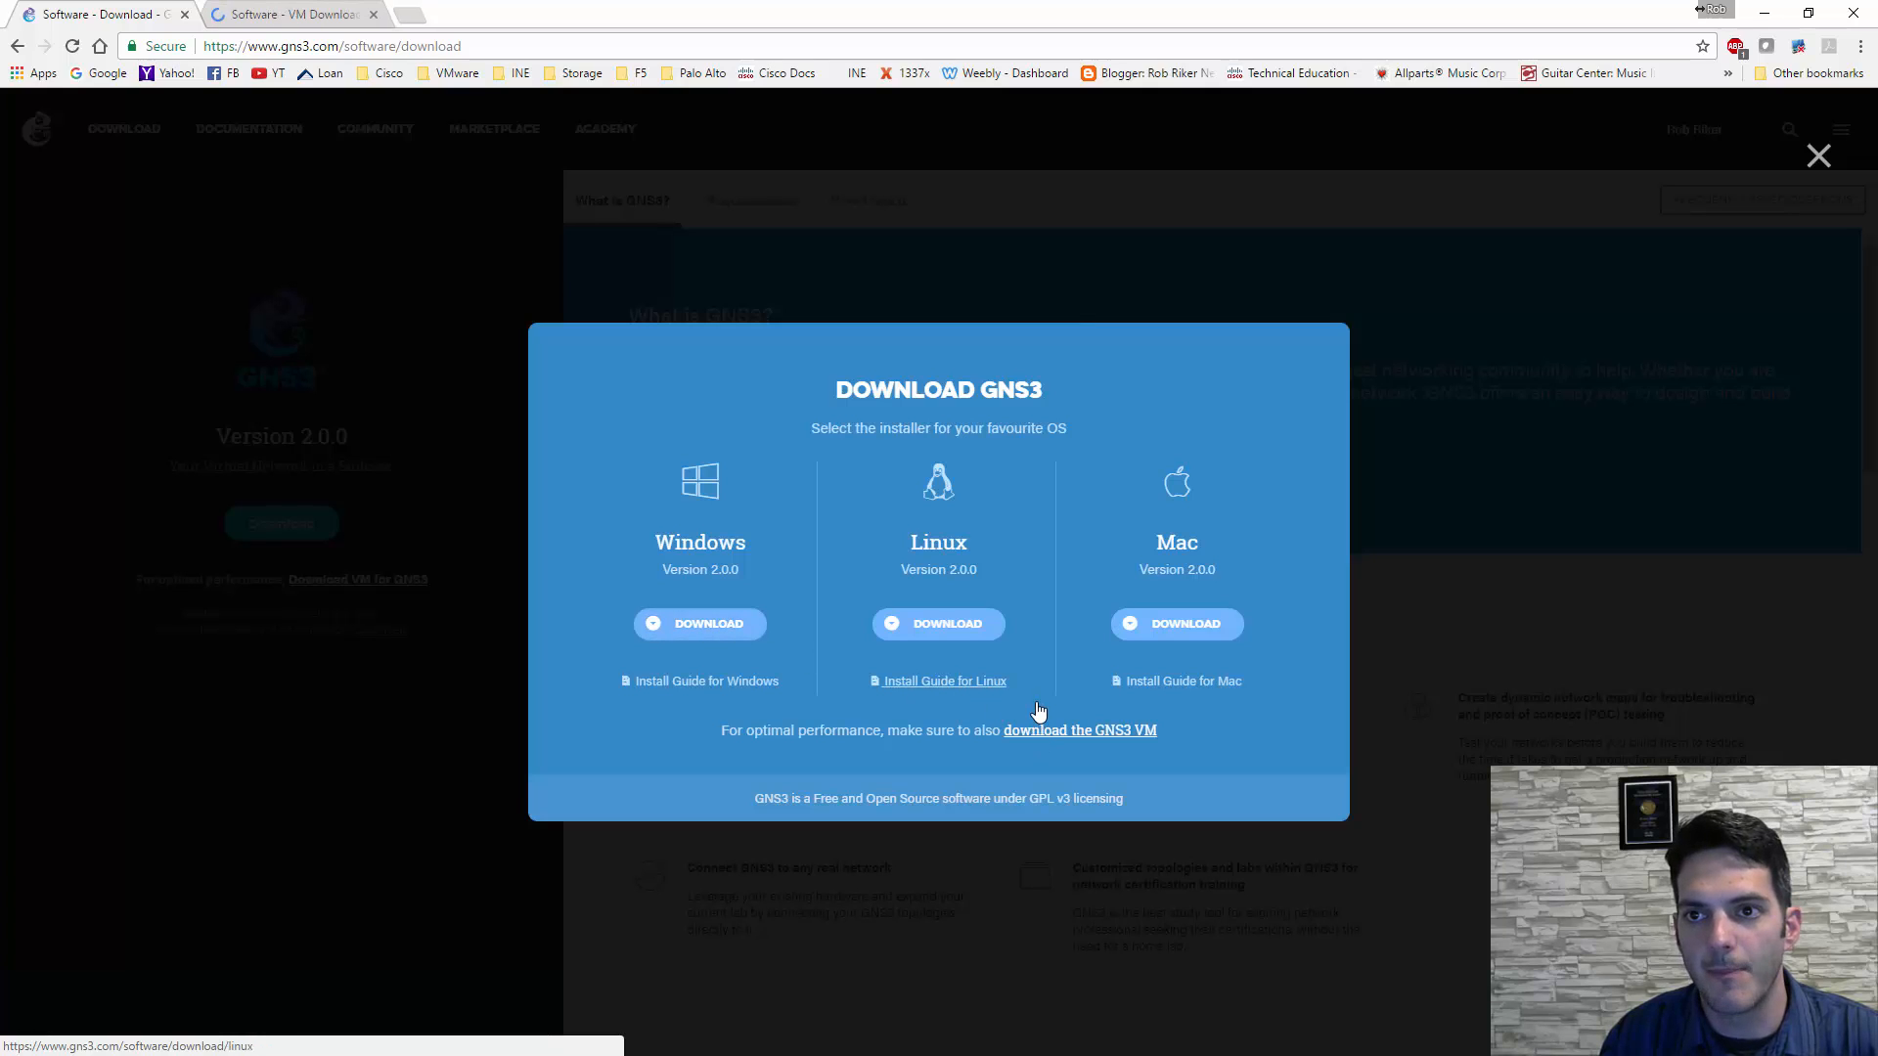
left_click(734, 638)
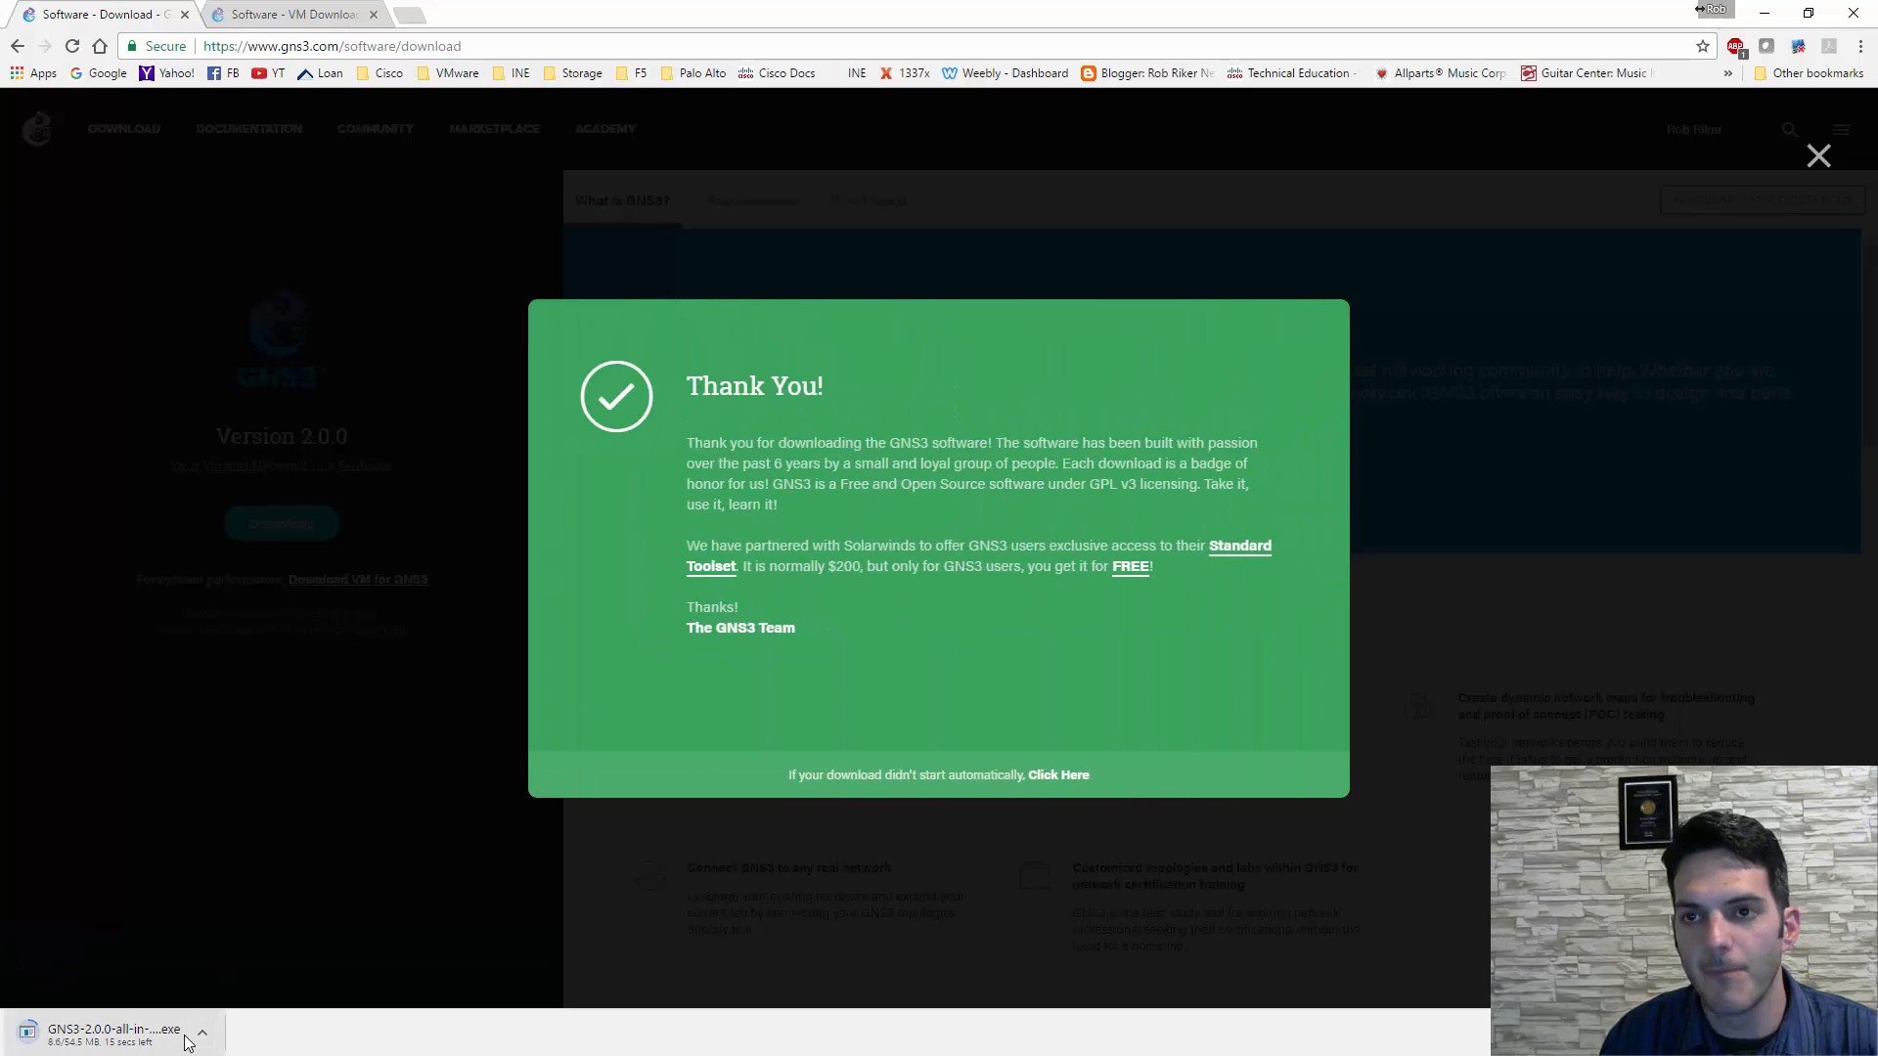
left_click(243, 17)
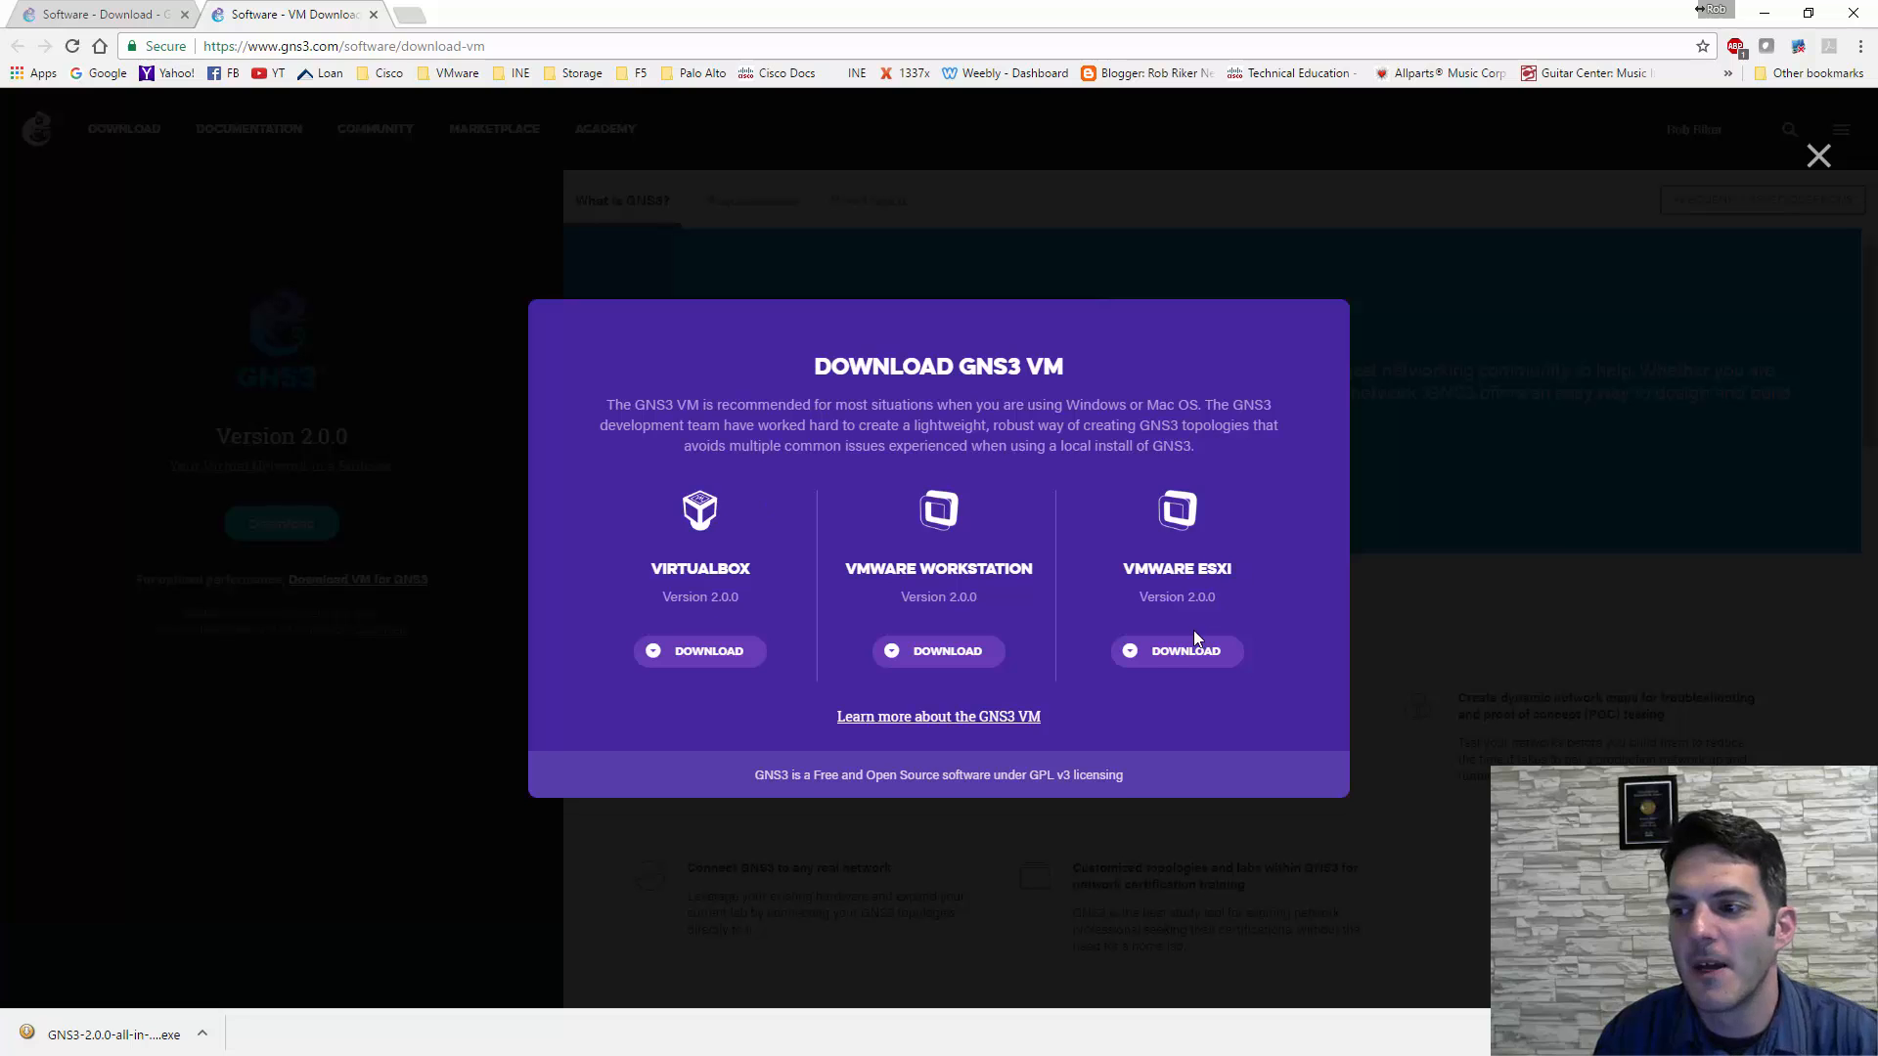
left_click(1181, 654)
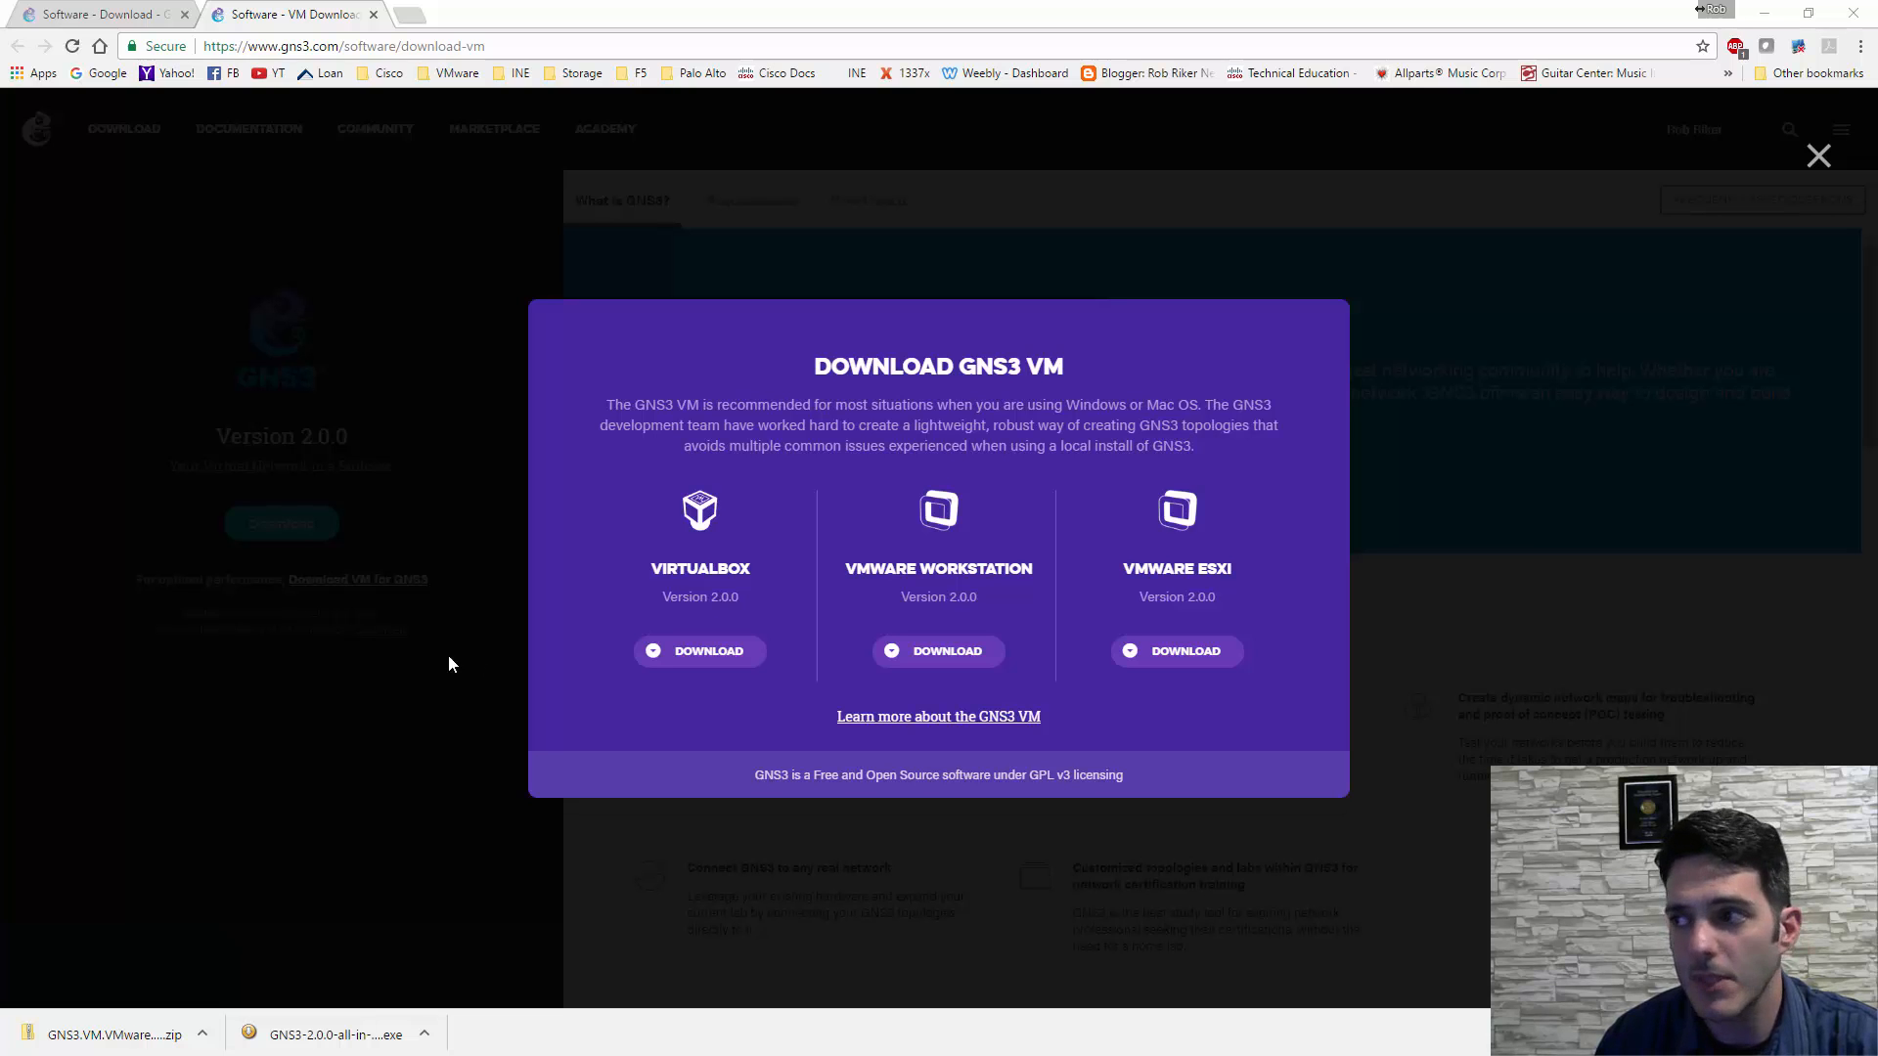
left_click(1818, 155)
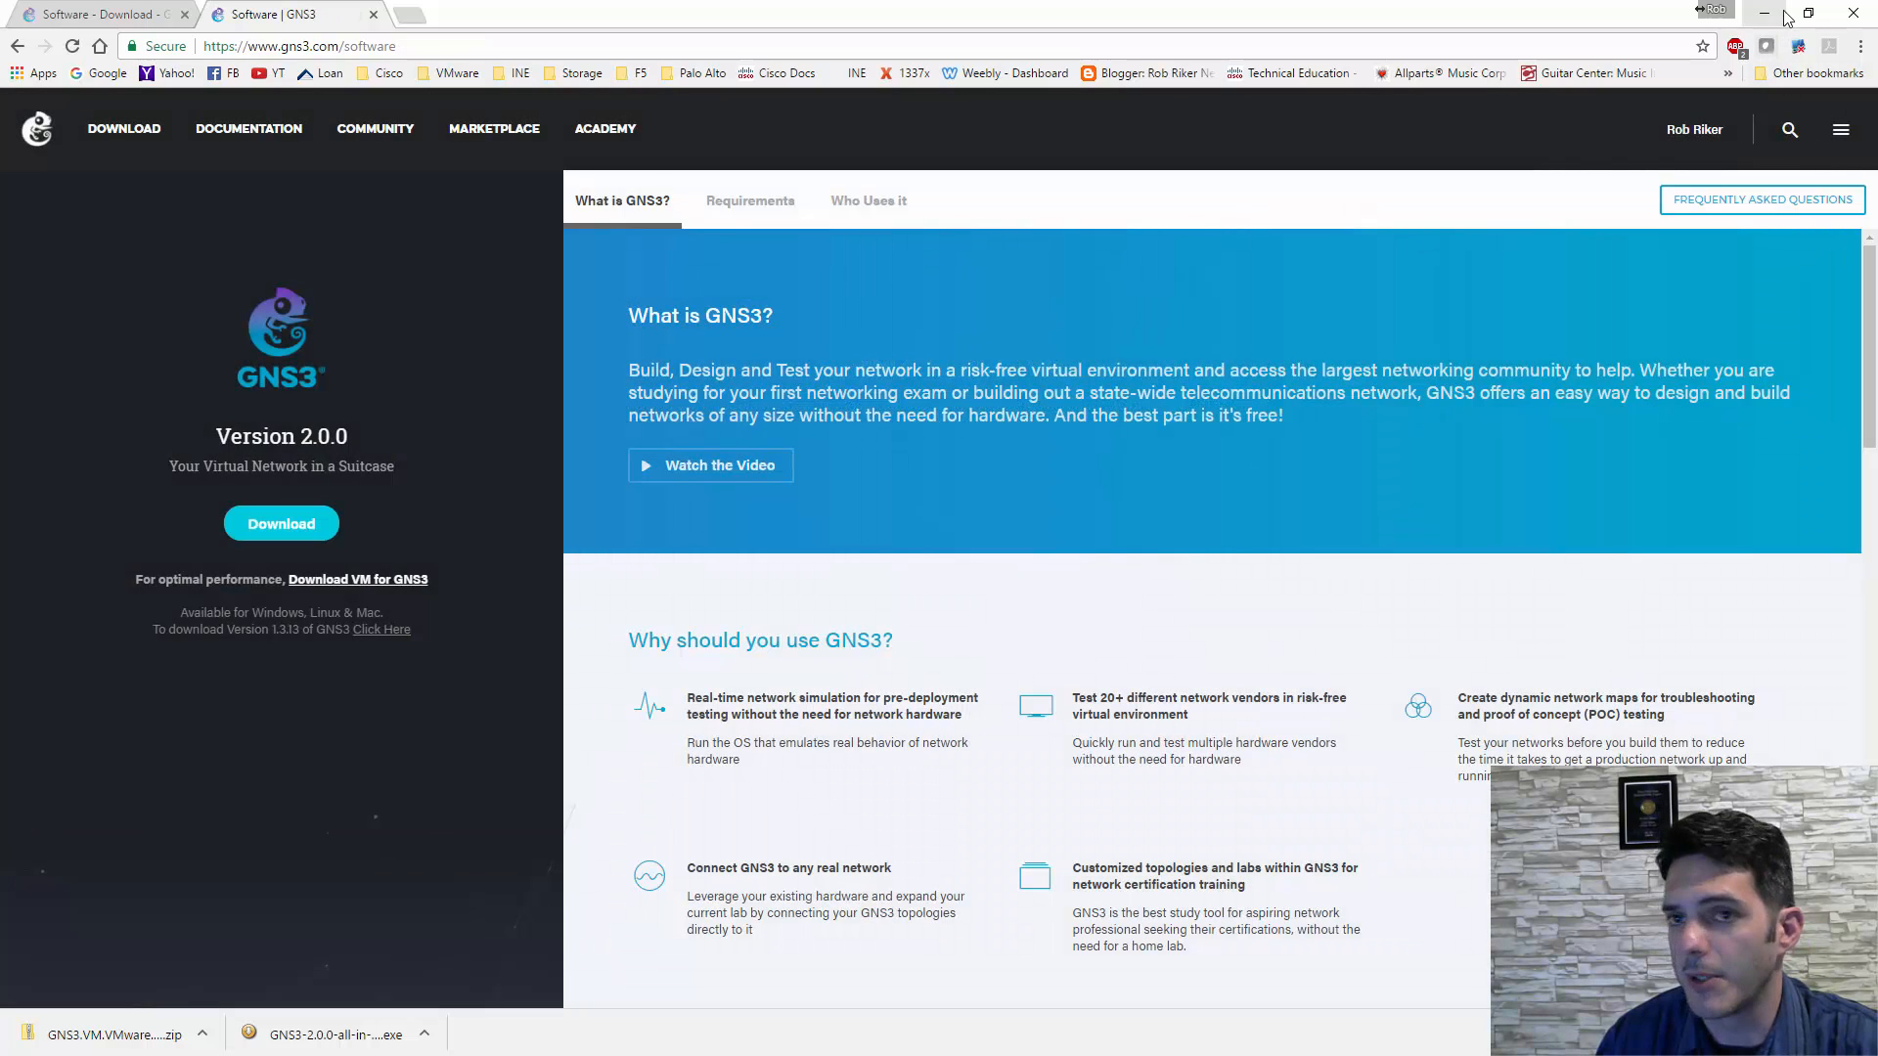
- Switch to the GNS3 application and check its installed version in the About information
left_click(1868, 13)
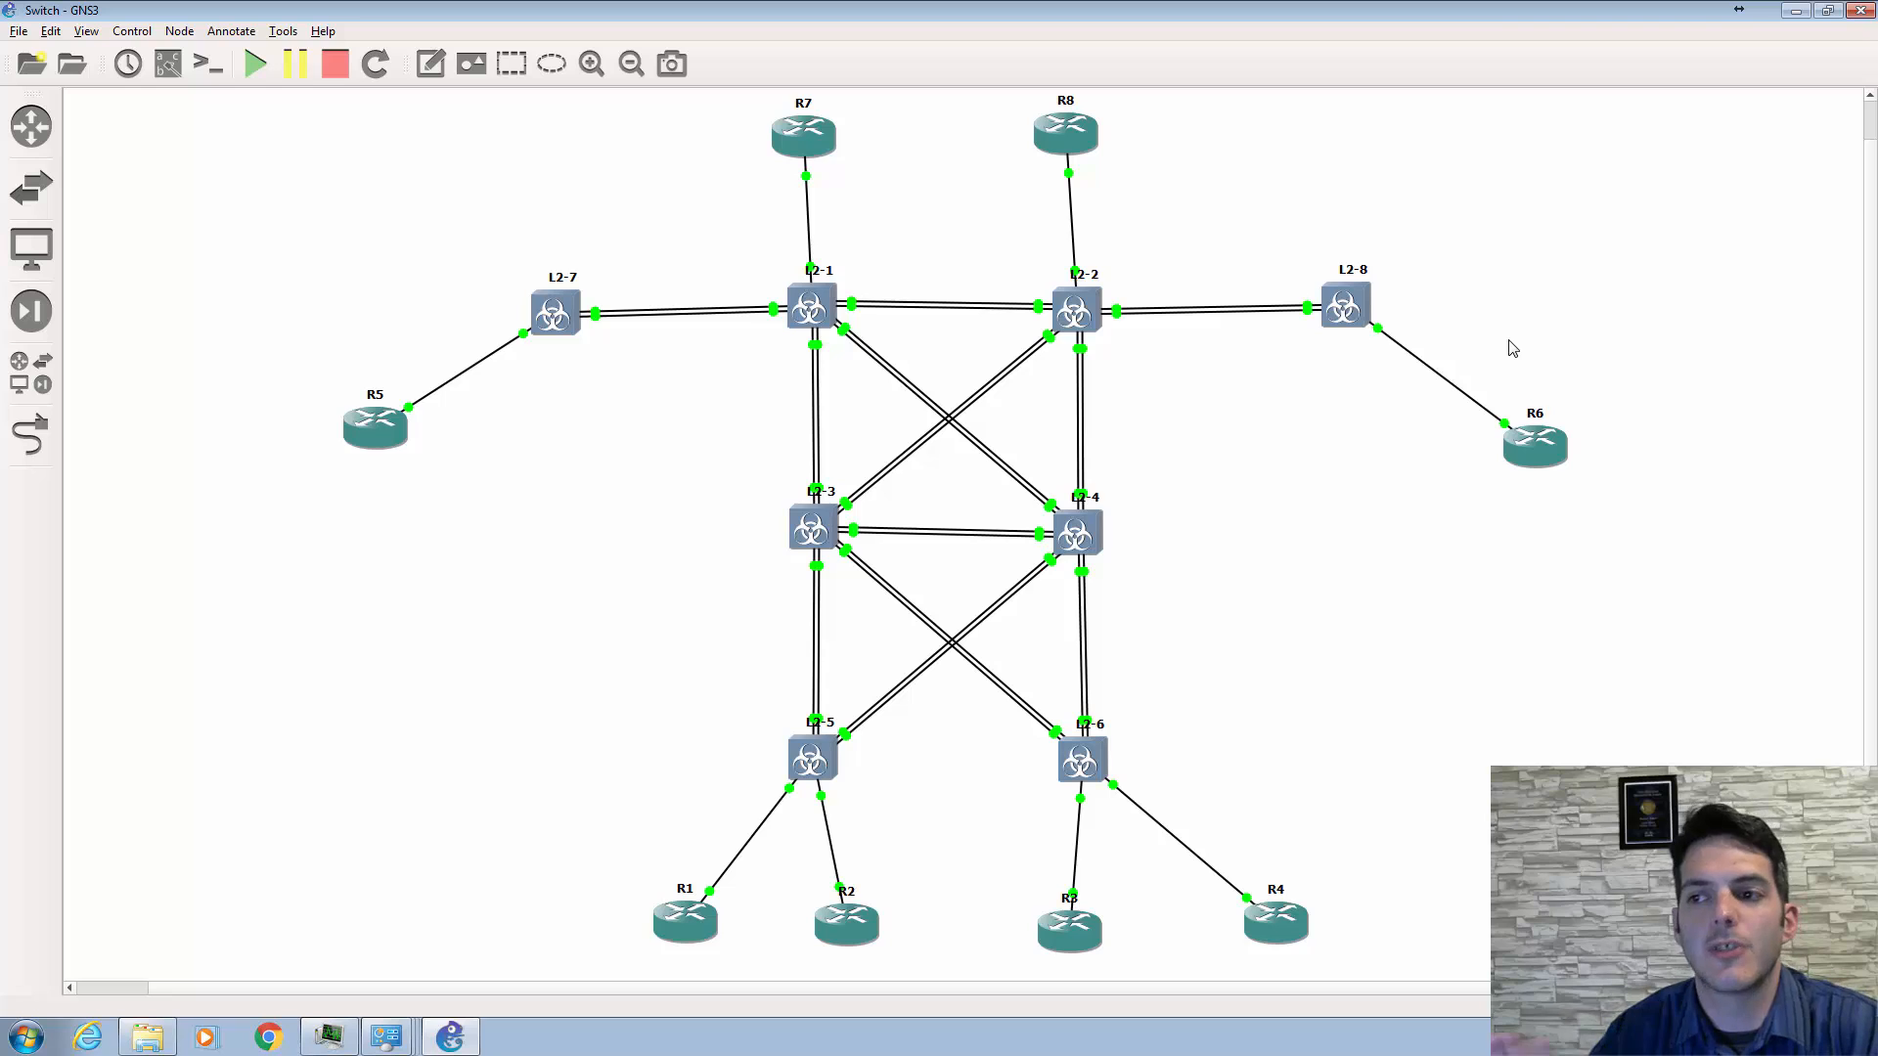
left_click(323, 31)
left_click(369, 206)
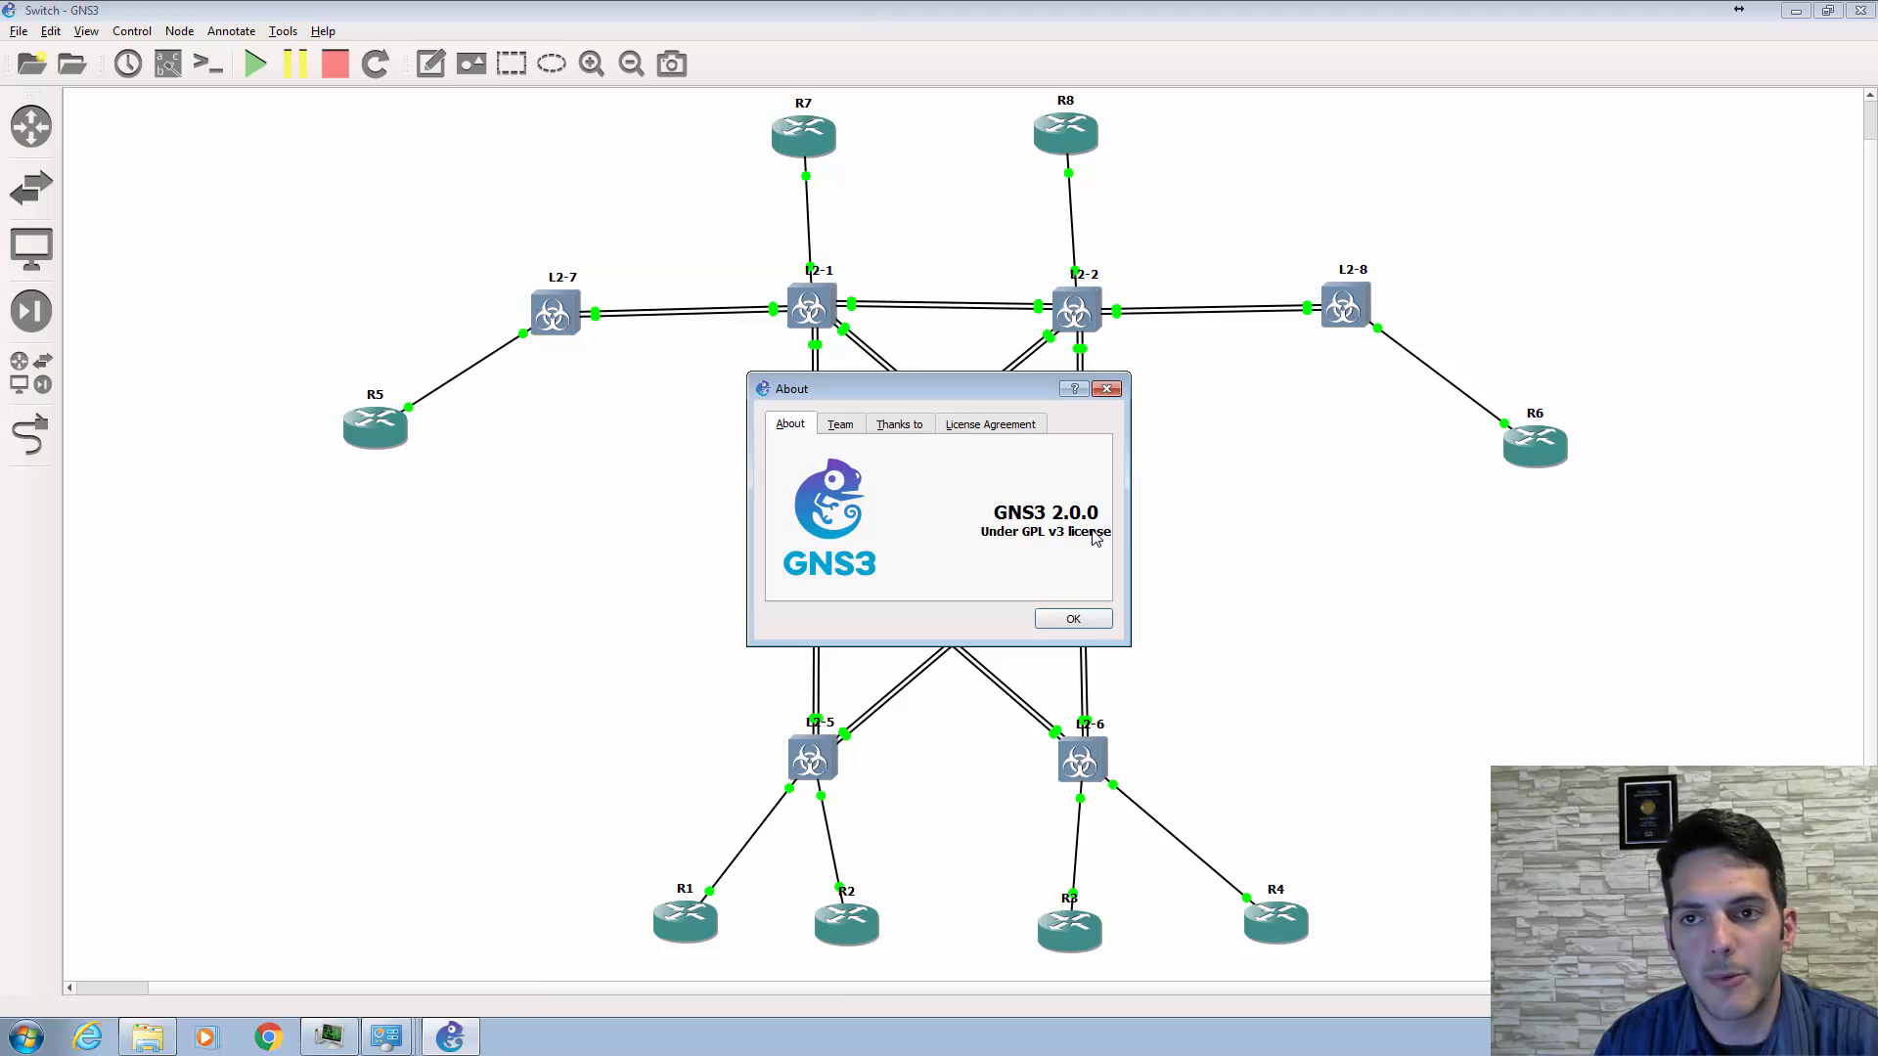
left_click(1075, 621)
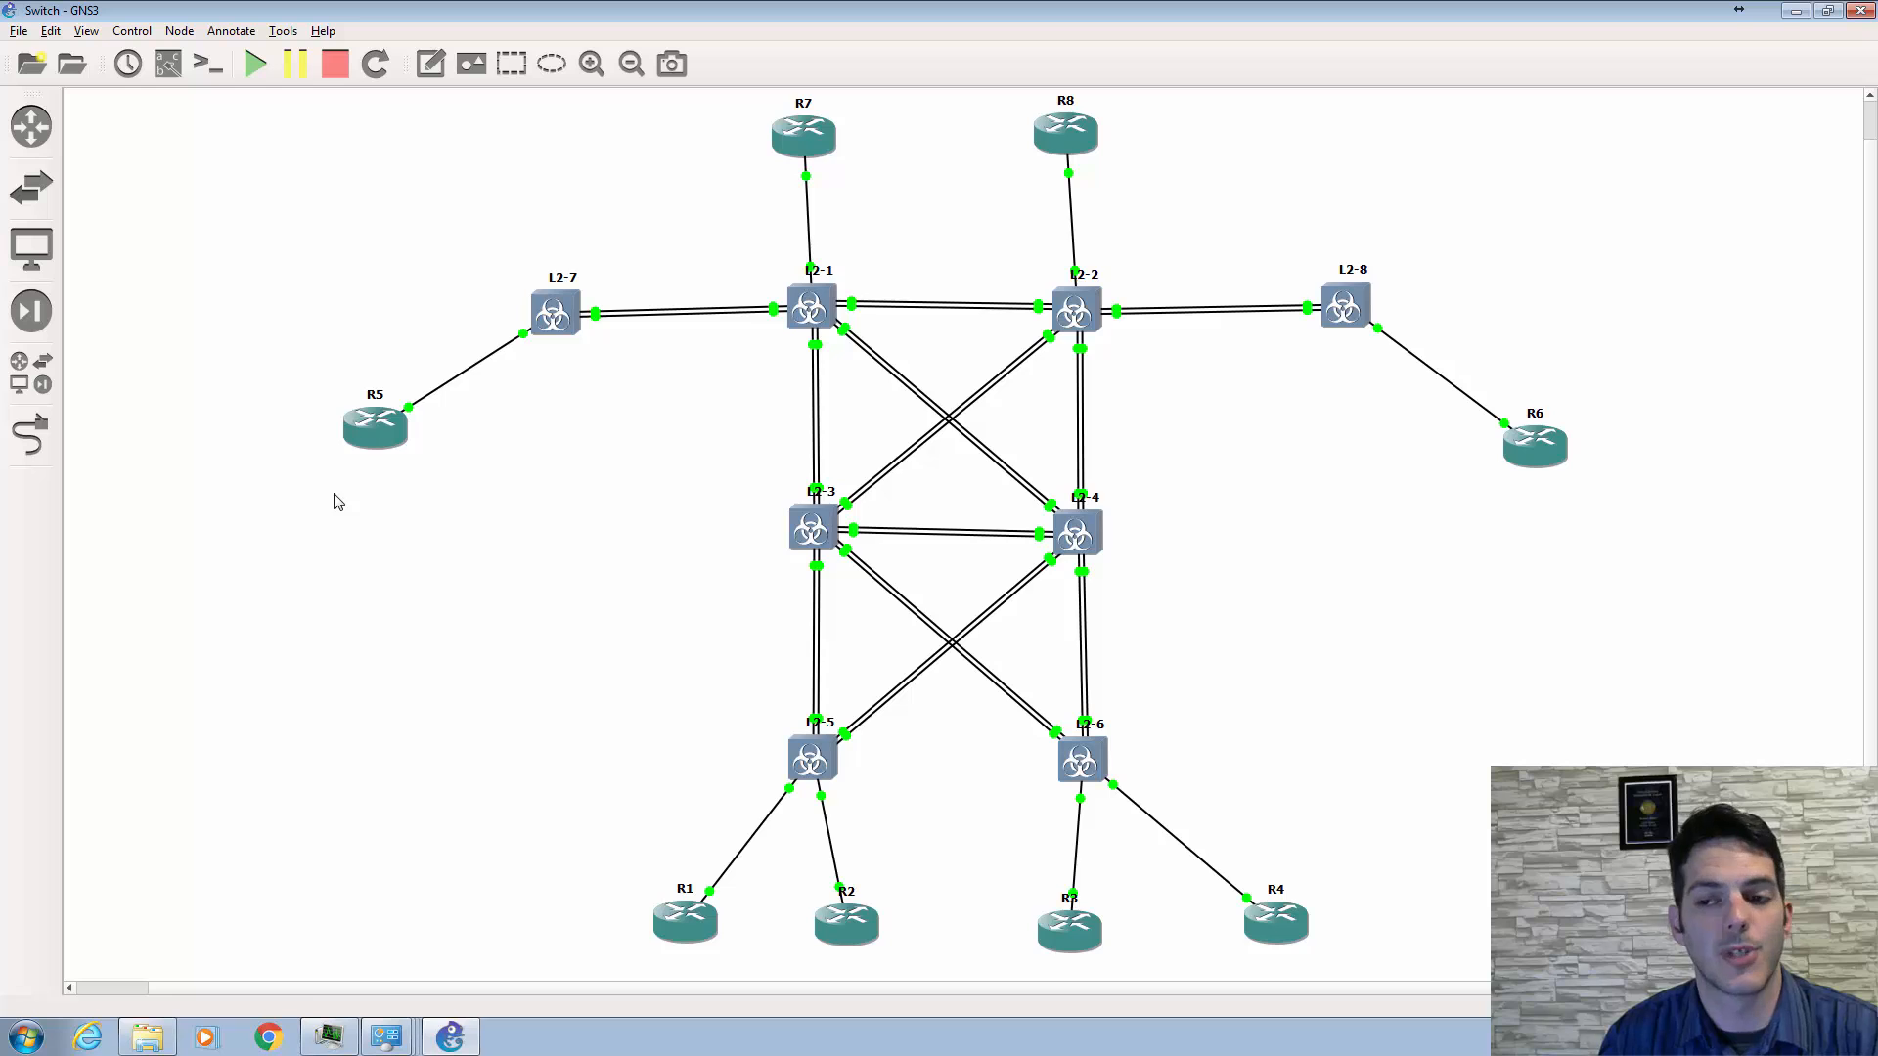
- View the Windows computer's system properties to check its processor and installed memory, and close them
left_click(26, 1036)
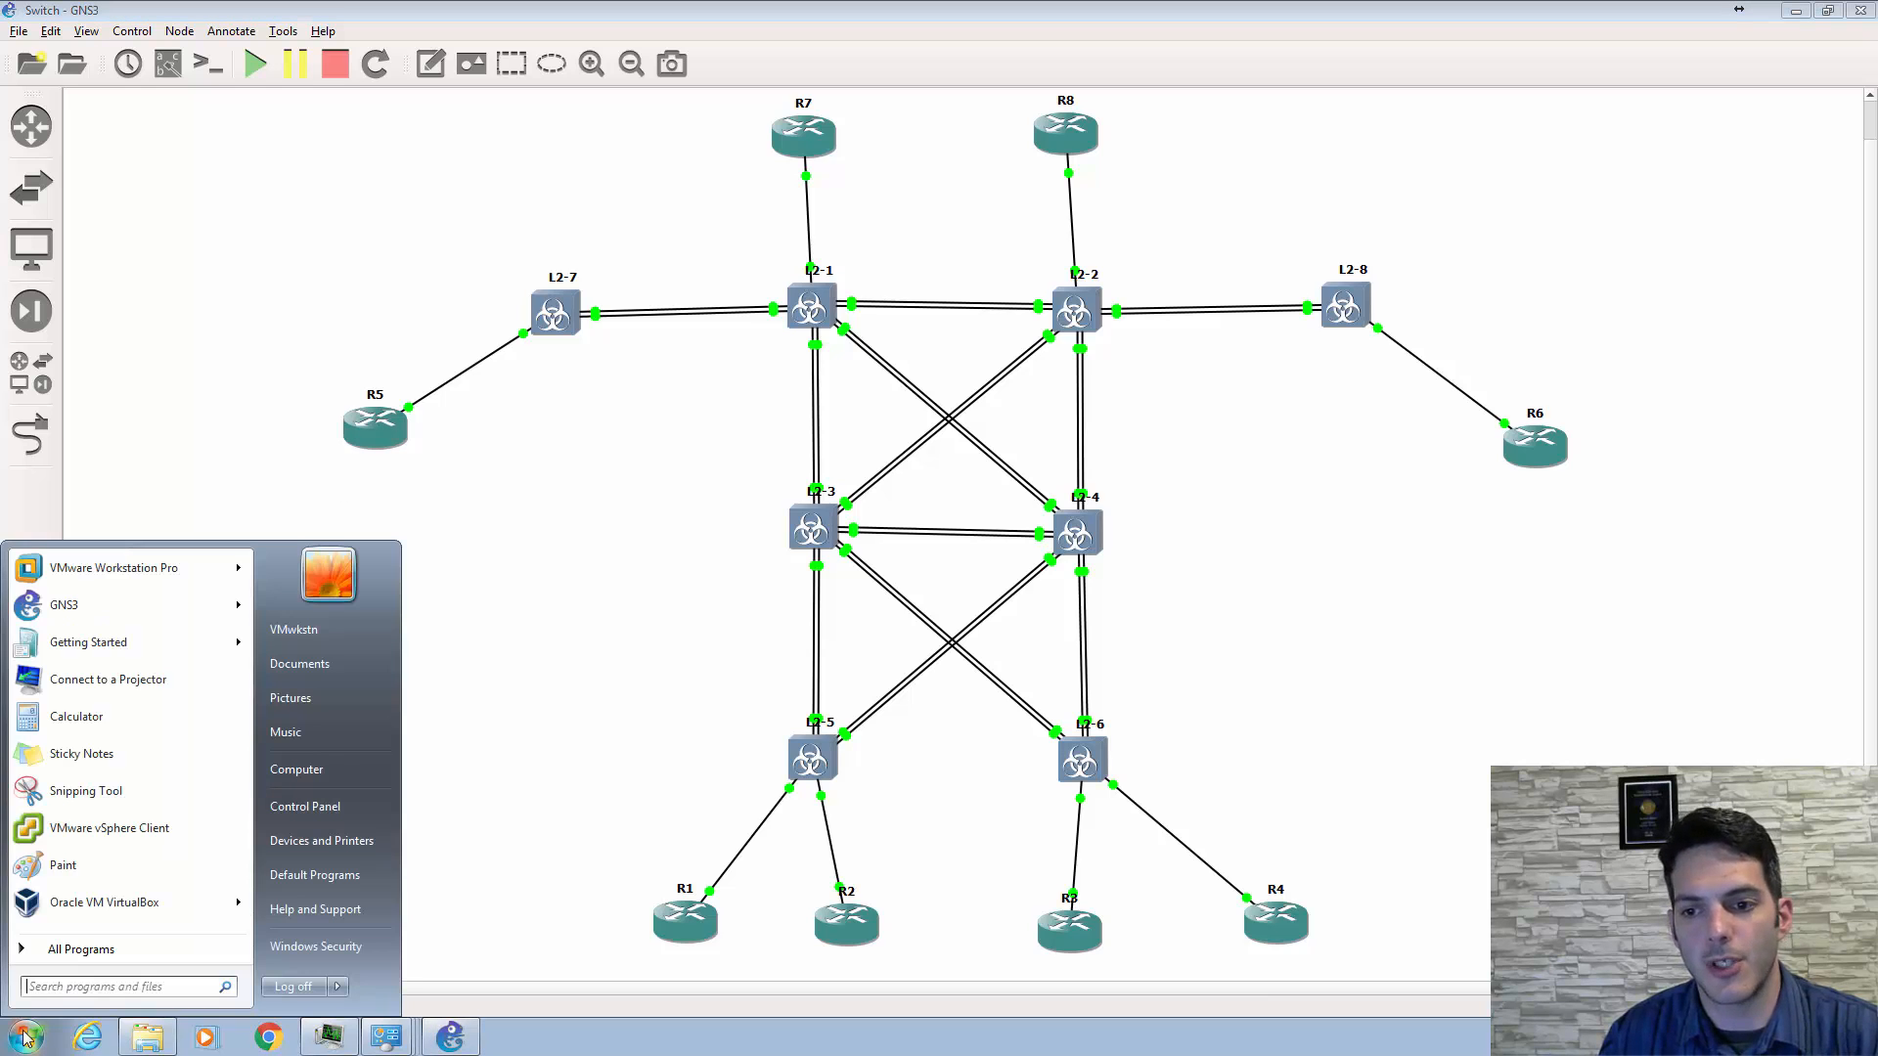
right_click(312, 779)
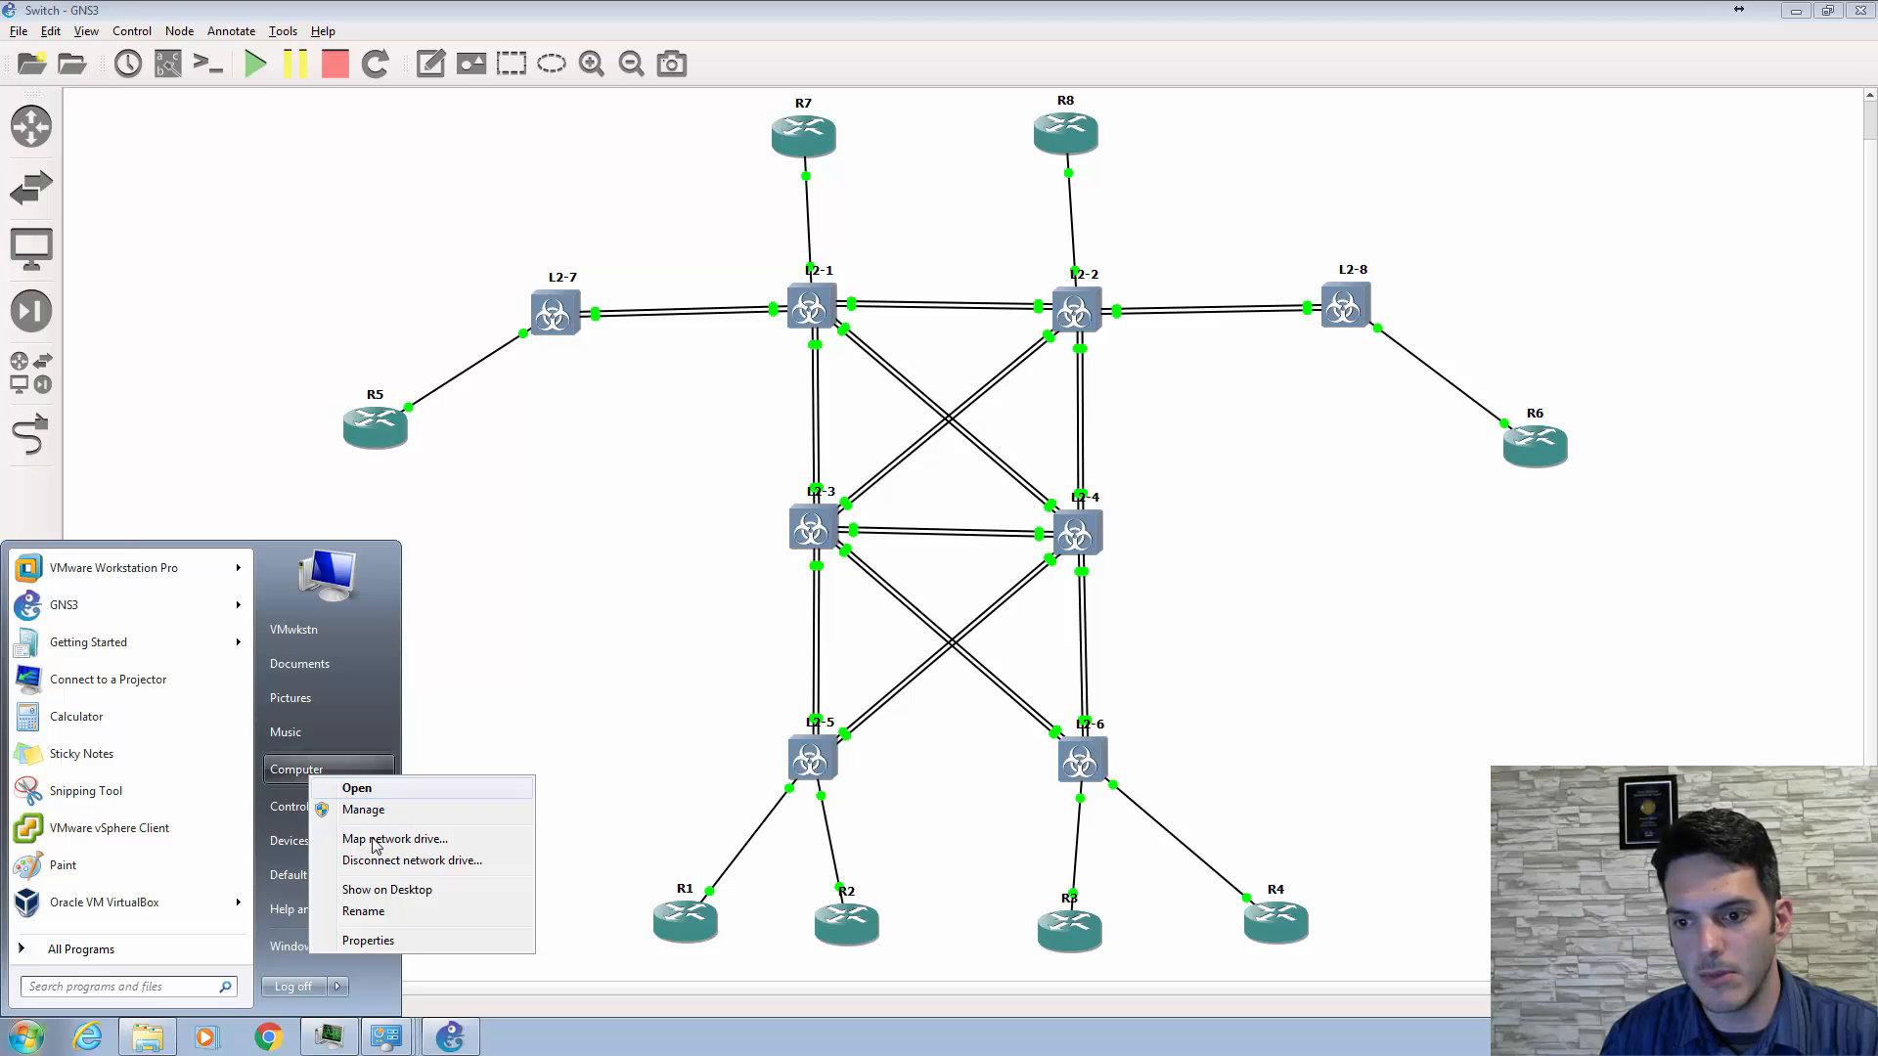
left_click(358, 938)
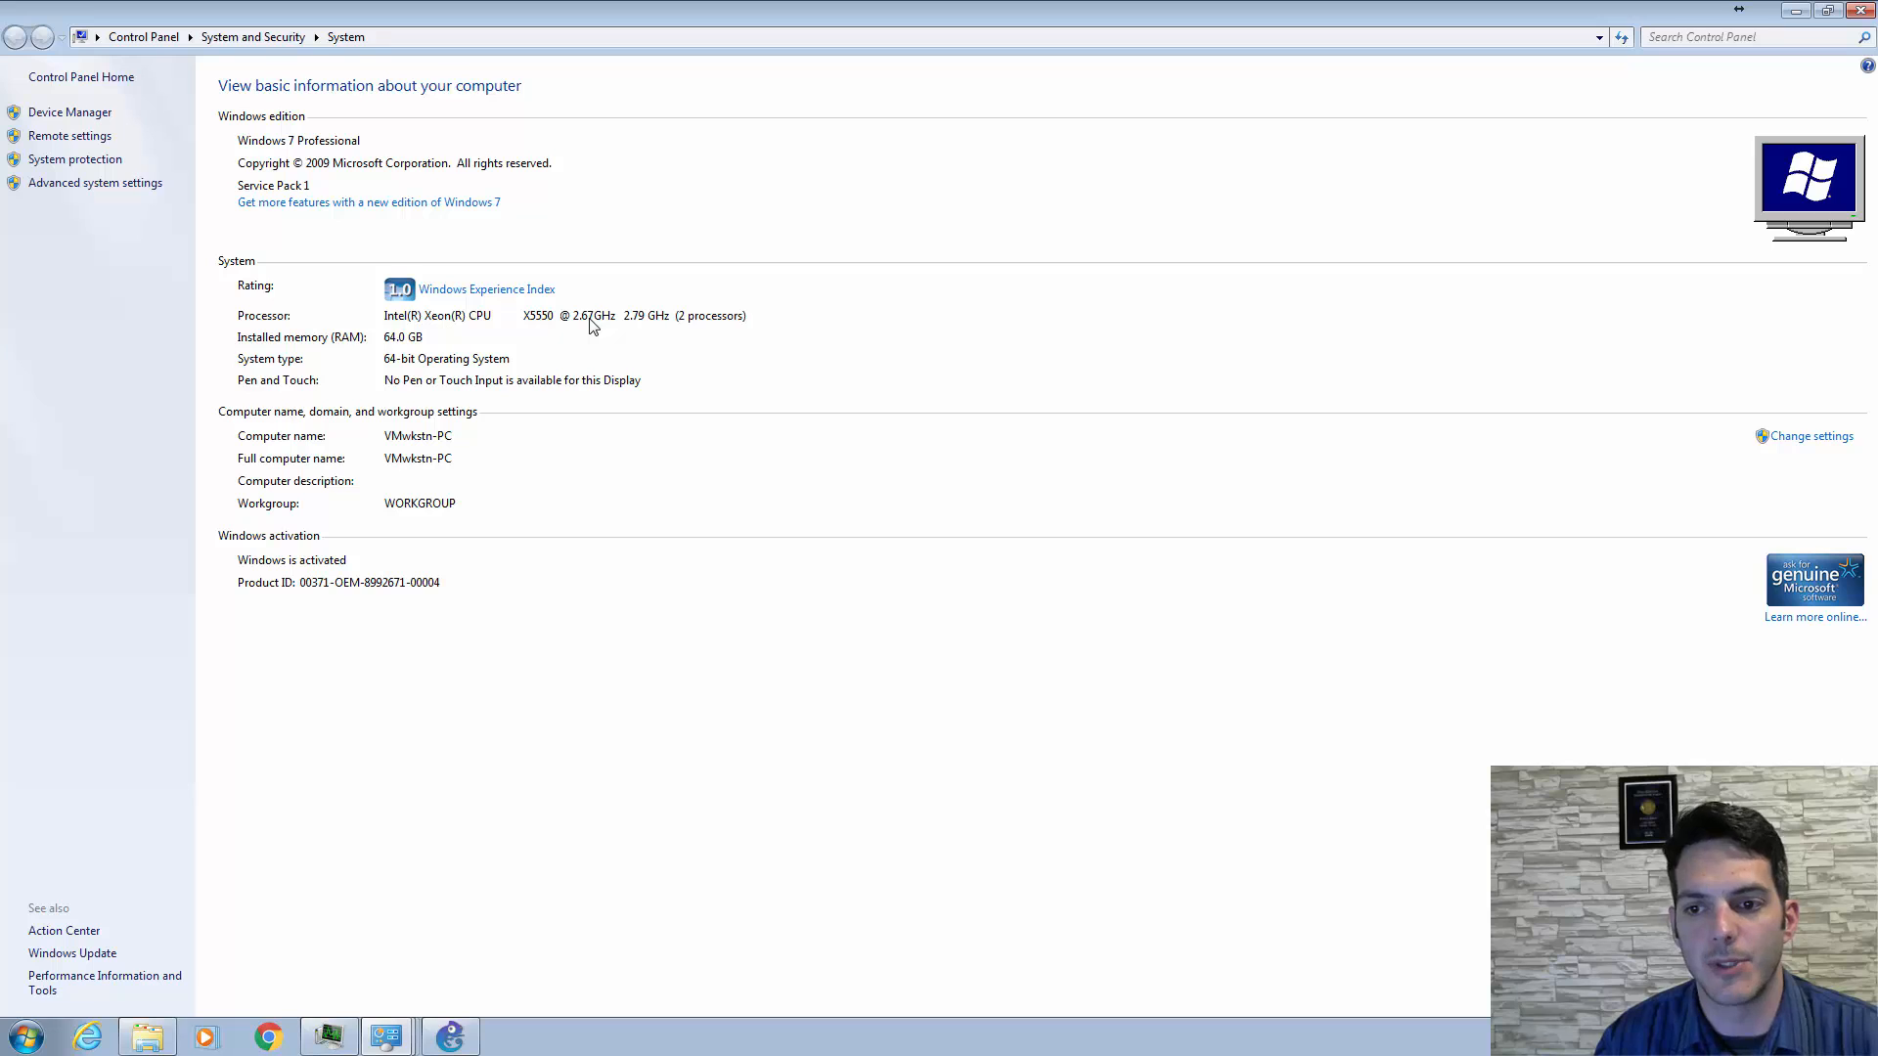
mouse_move(1613, 5)
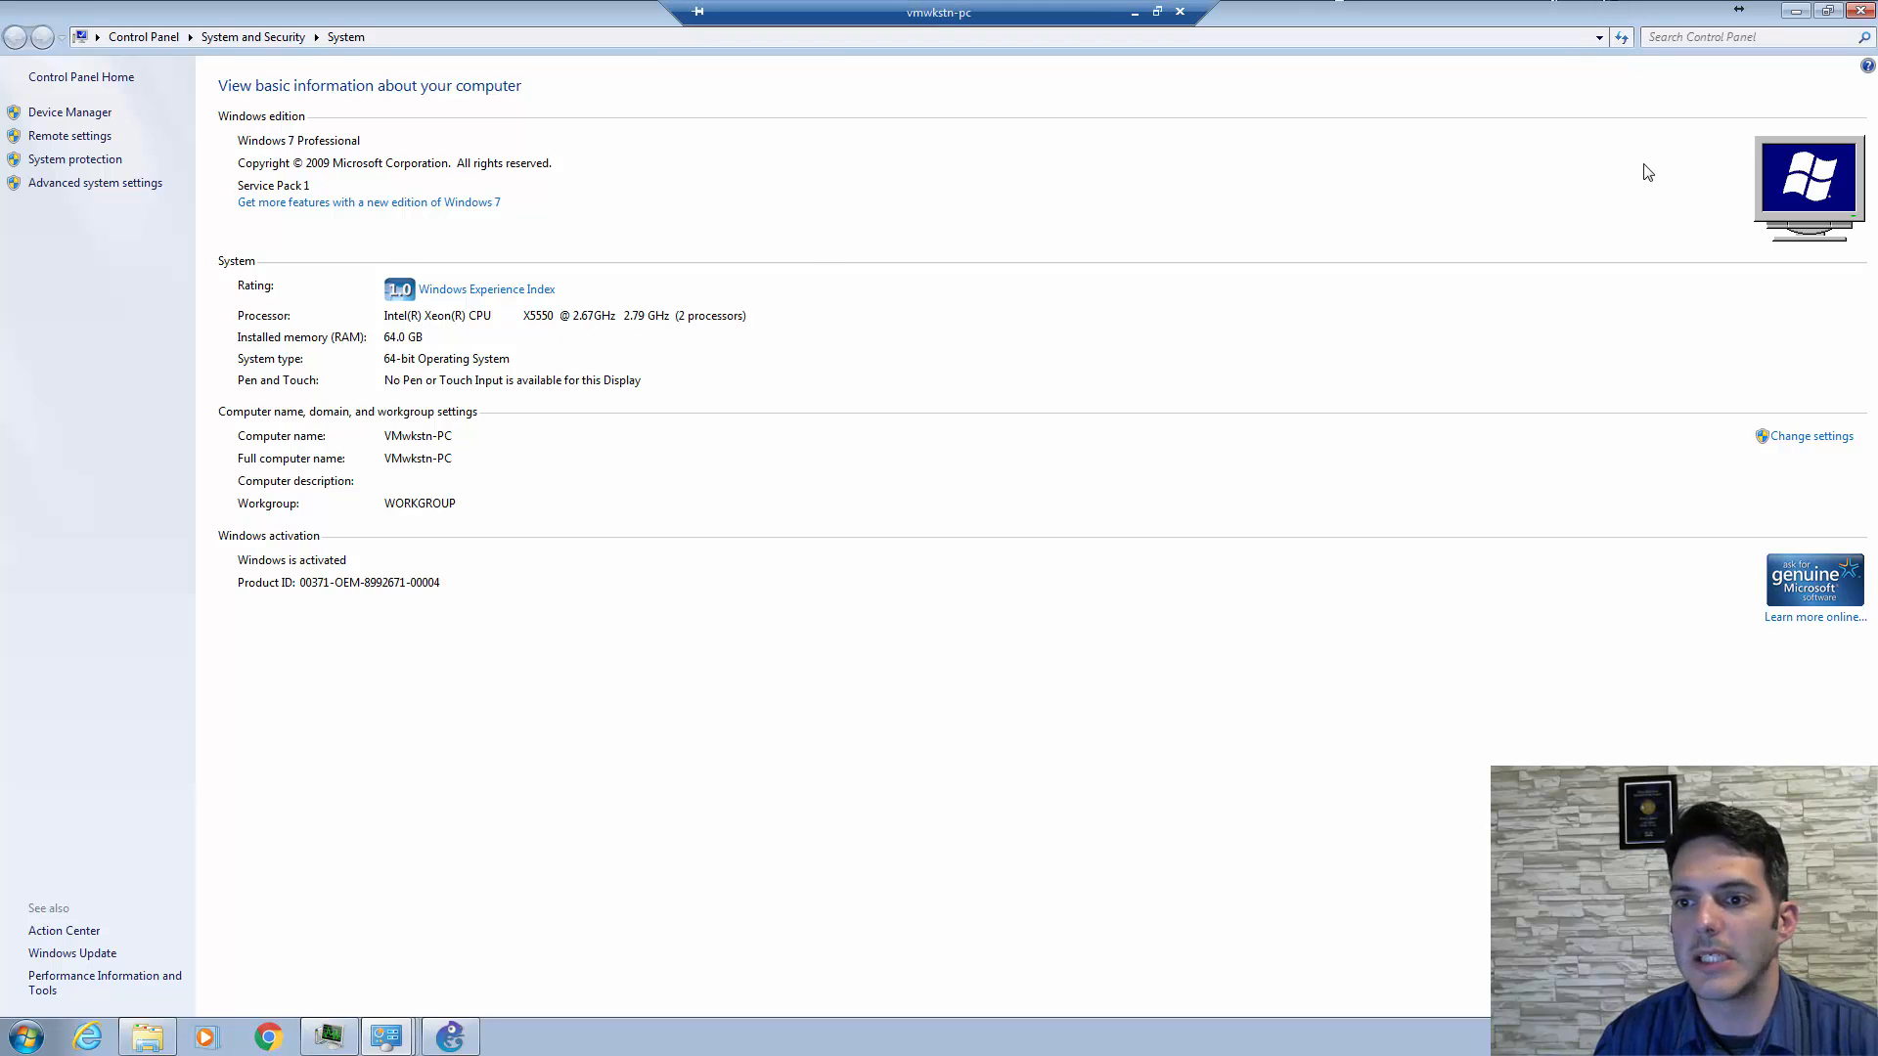
left_click(1861, 12)
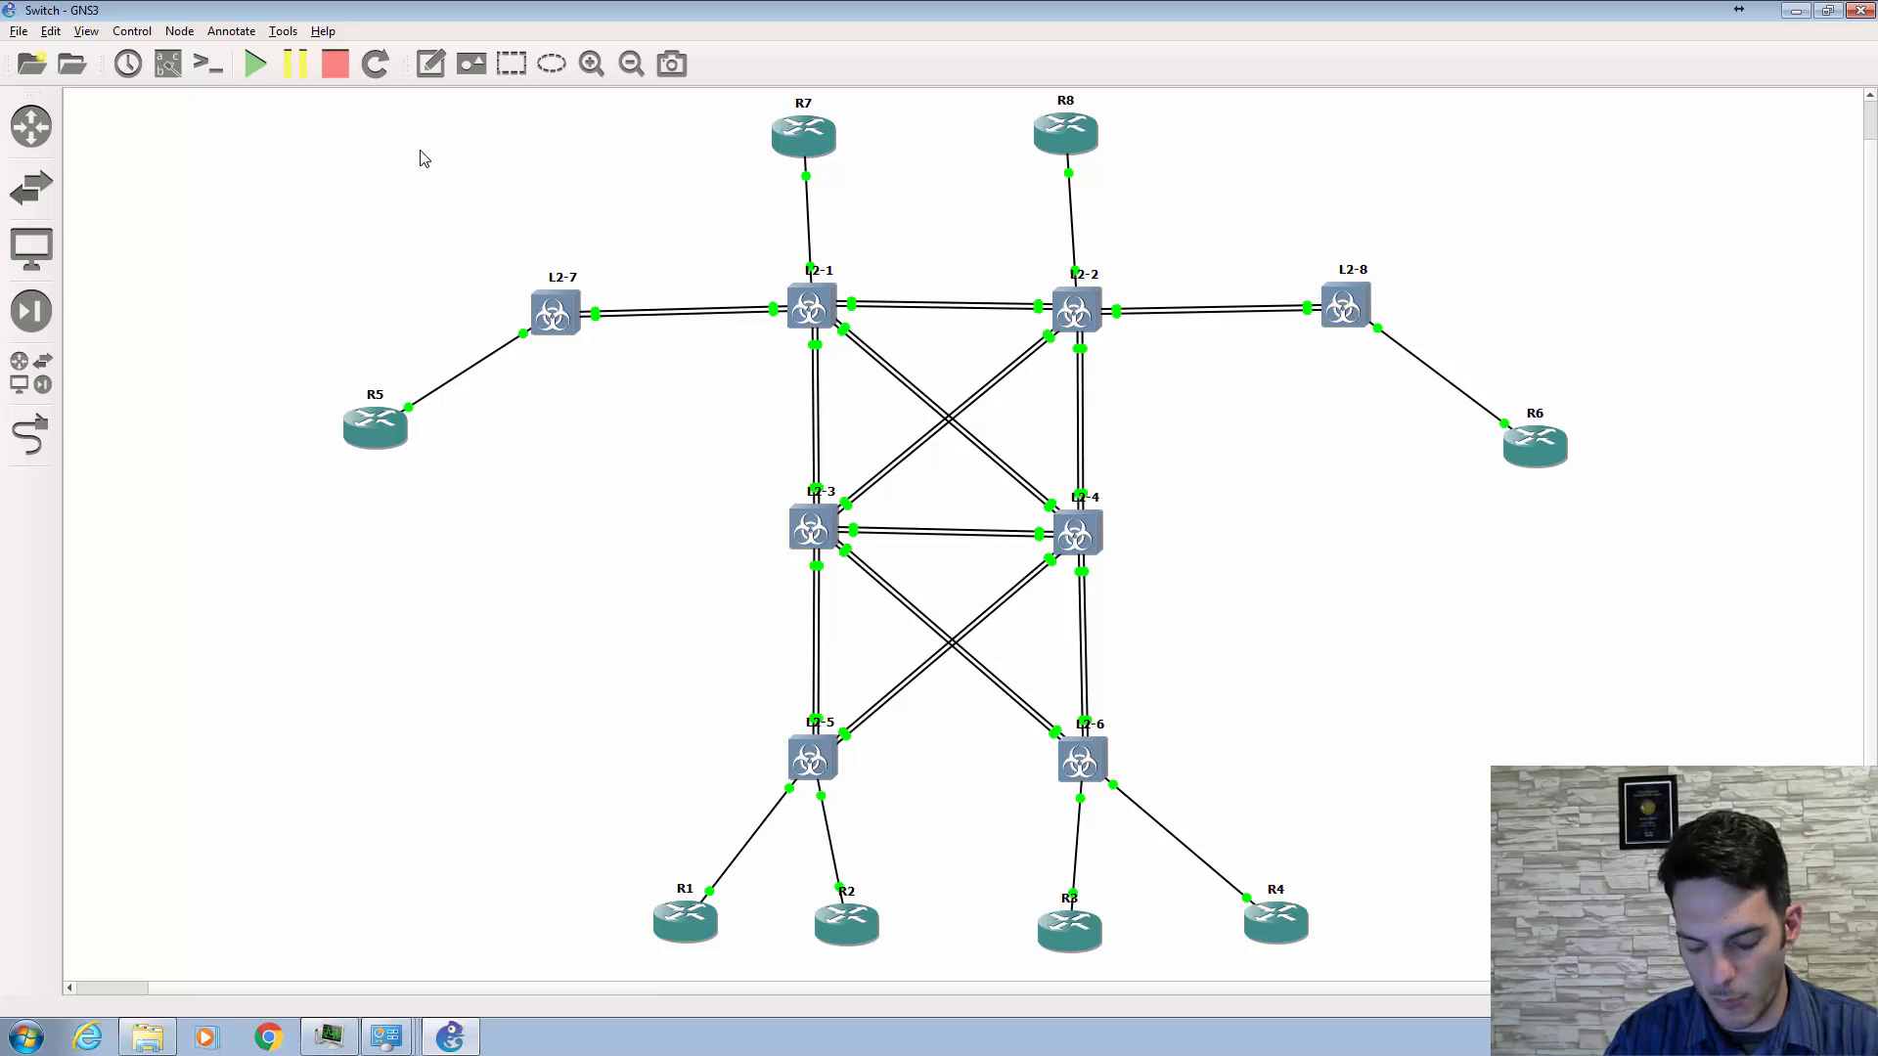
- Stop all nodes in the Switch project, and close GNS3 and Windows Task Manager
left_click(335, 63)
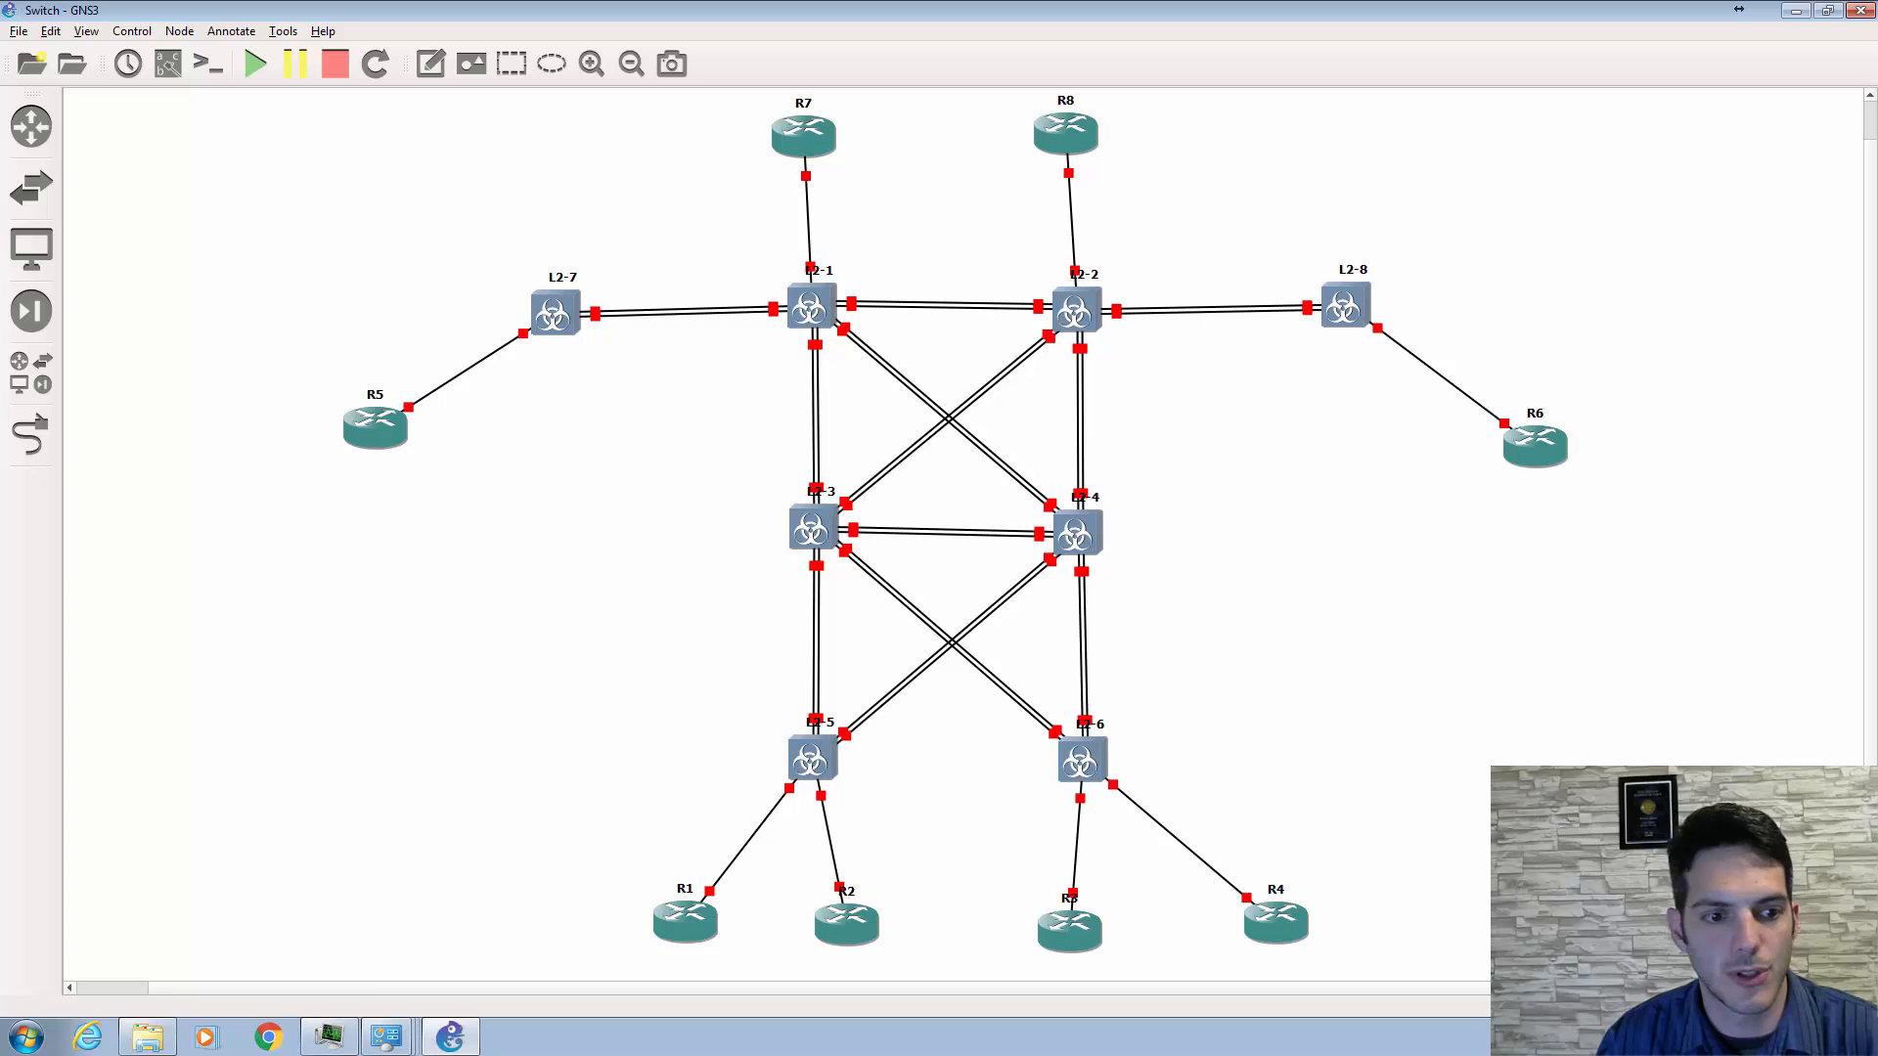
key("alt+Tab")
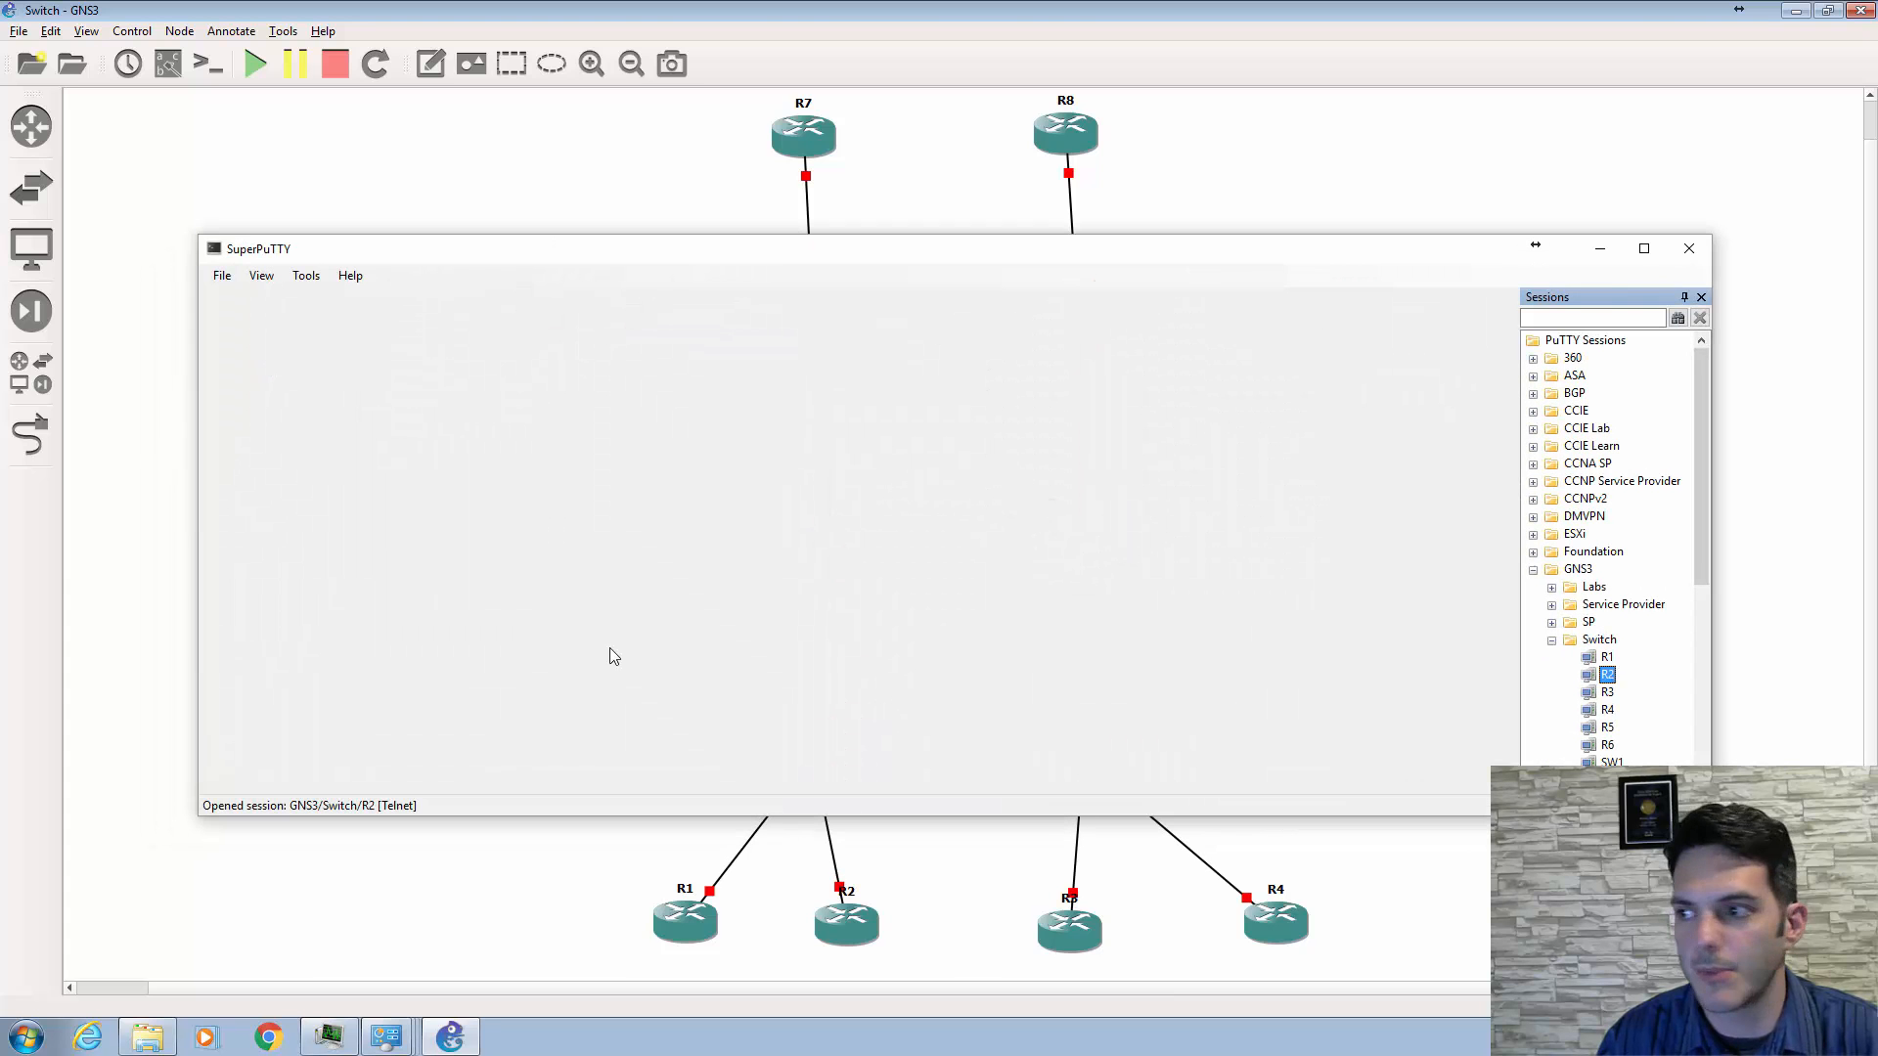
left_click(1600, 248)
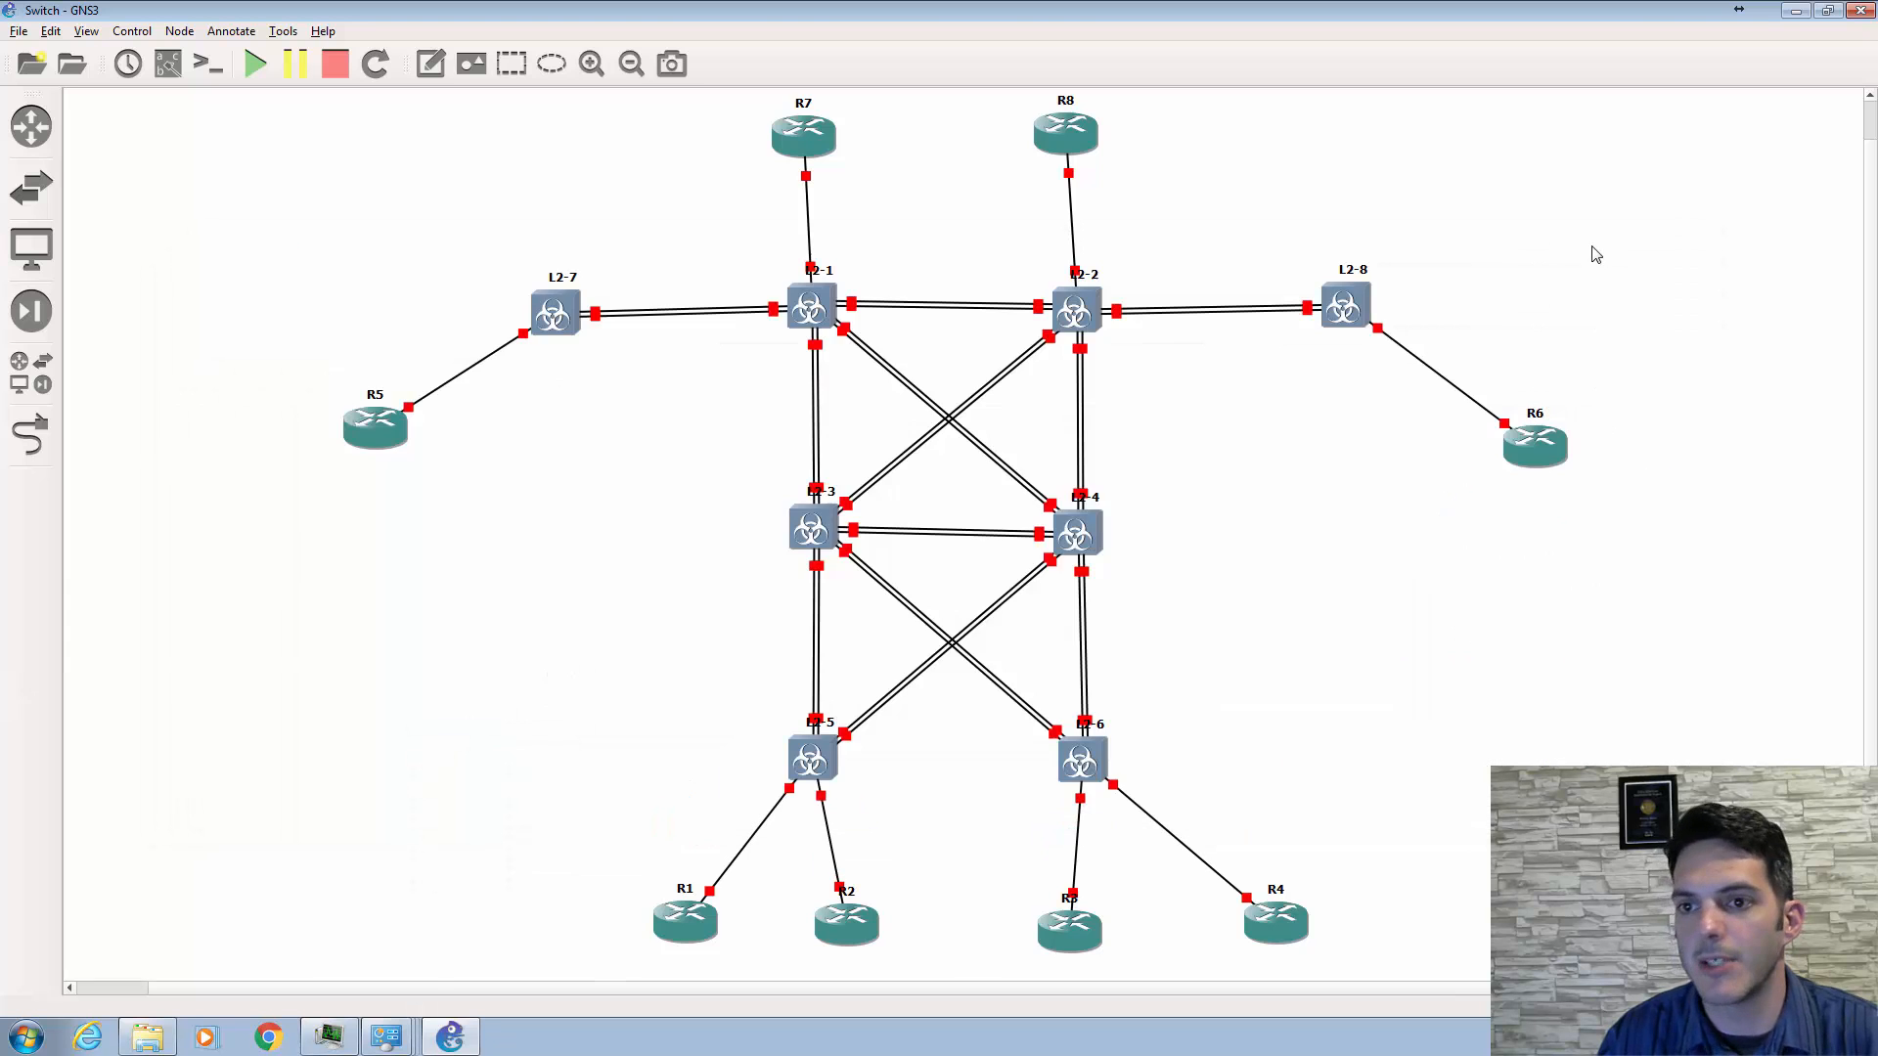
left_click(1861, 12)
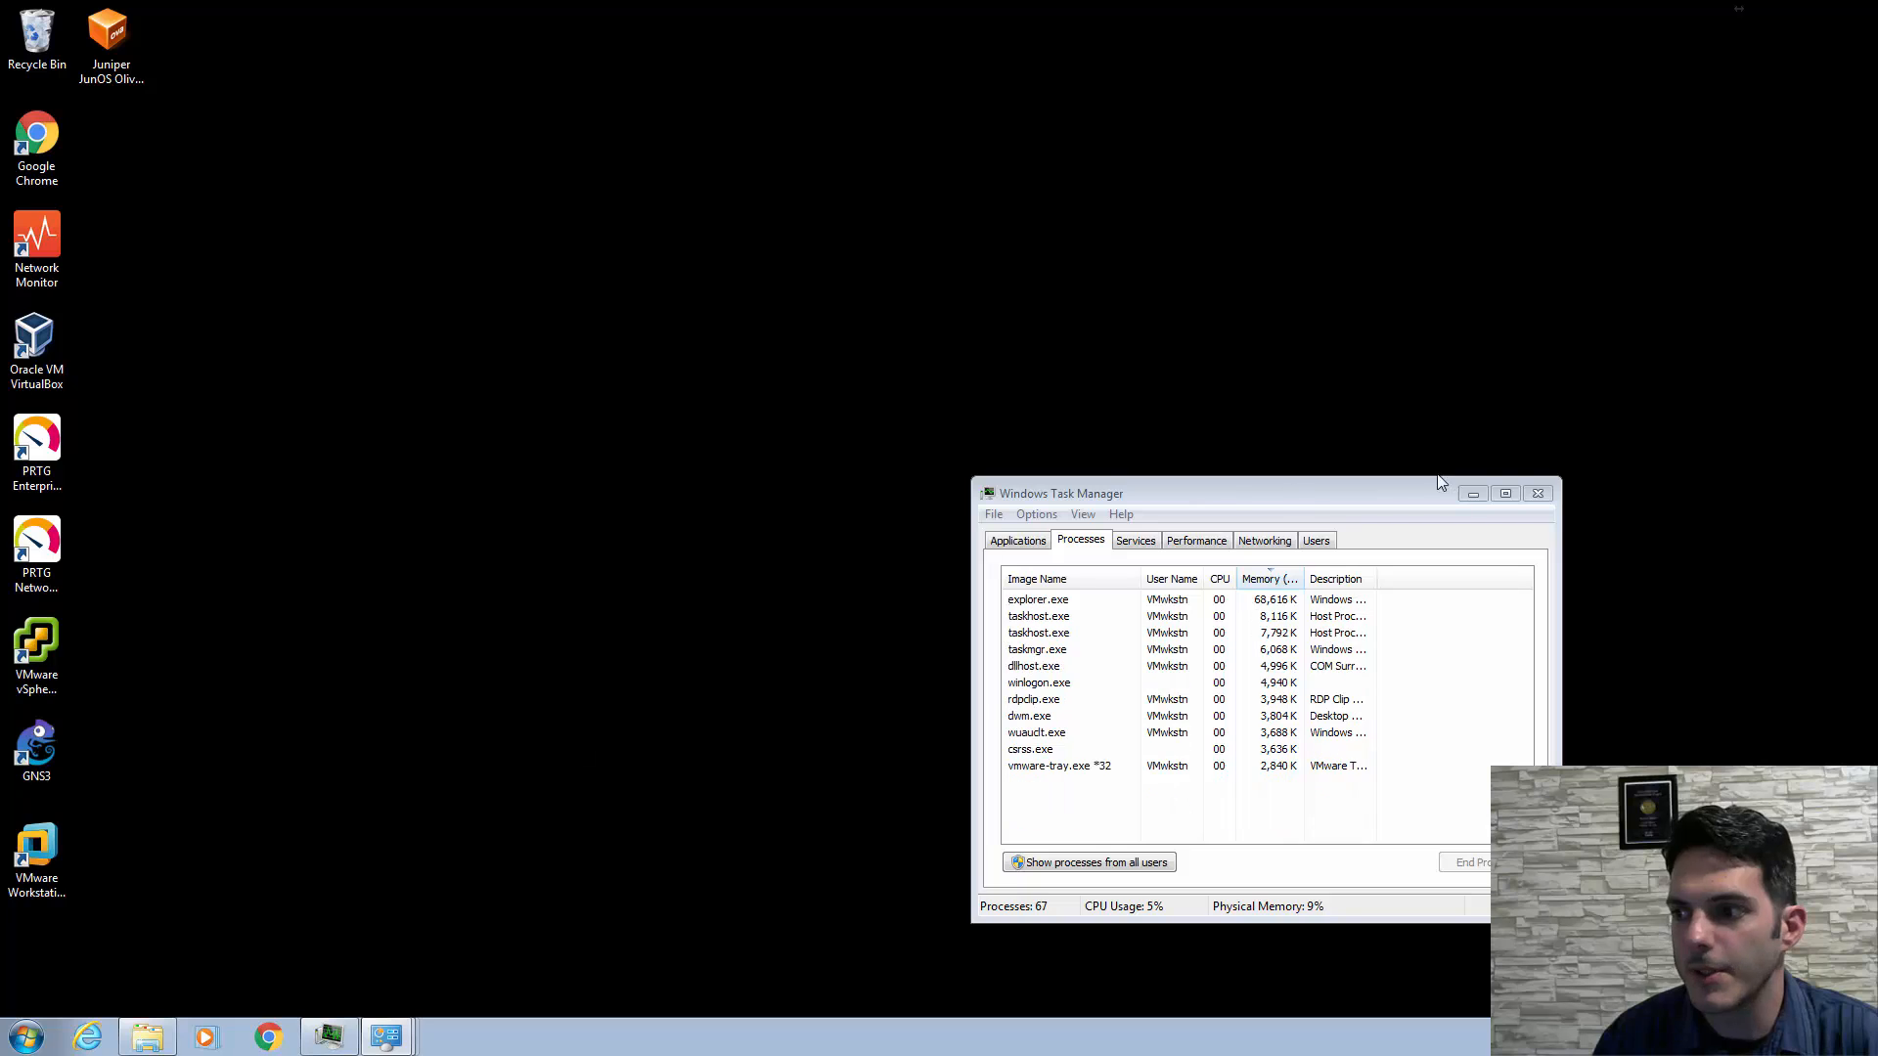
left_click(1535, 492)
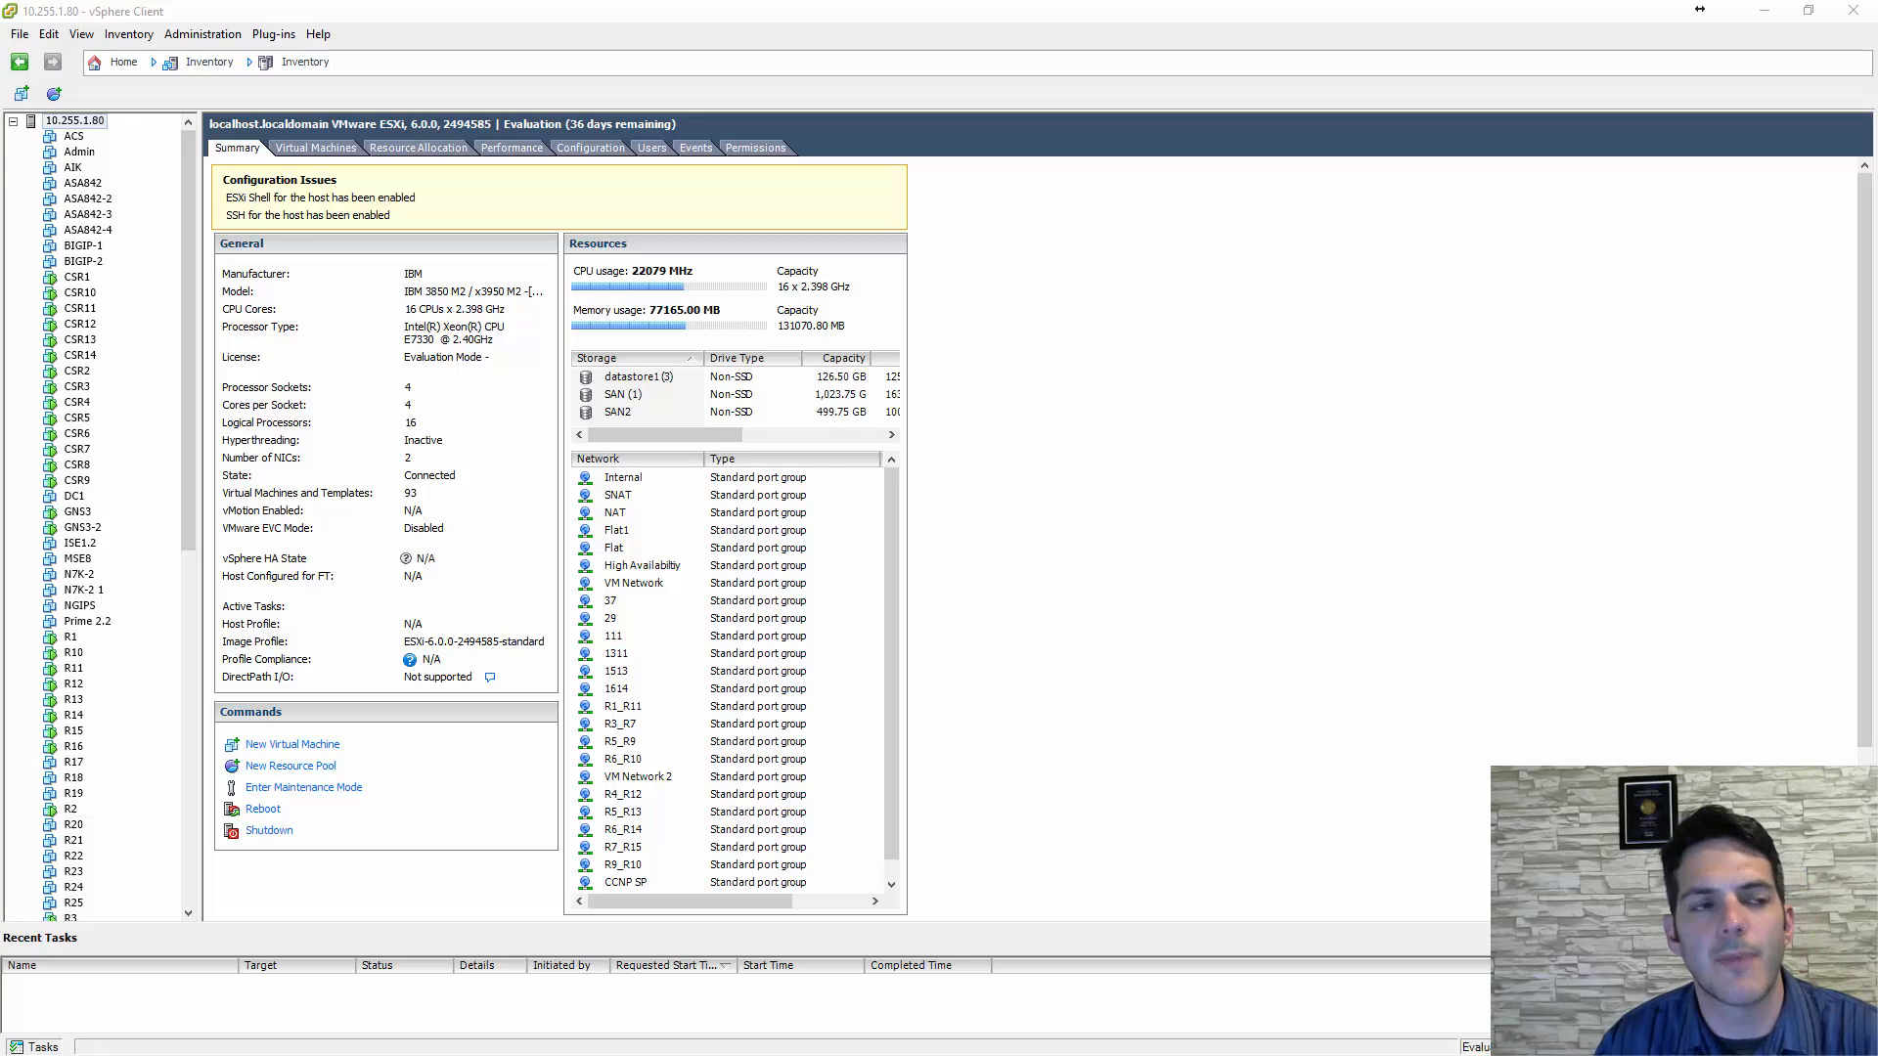
- Inspect the downloaded GNS3.VM.VMware.ESXI.2.0.0.zip archive and the GNS3 VM.ova file it contains
left_click_drag(0, 302, 838, 302)
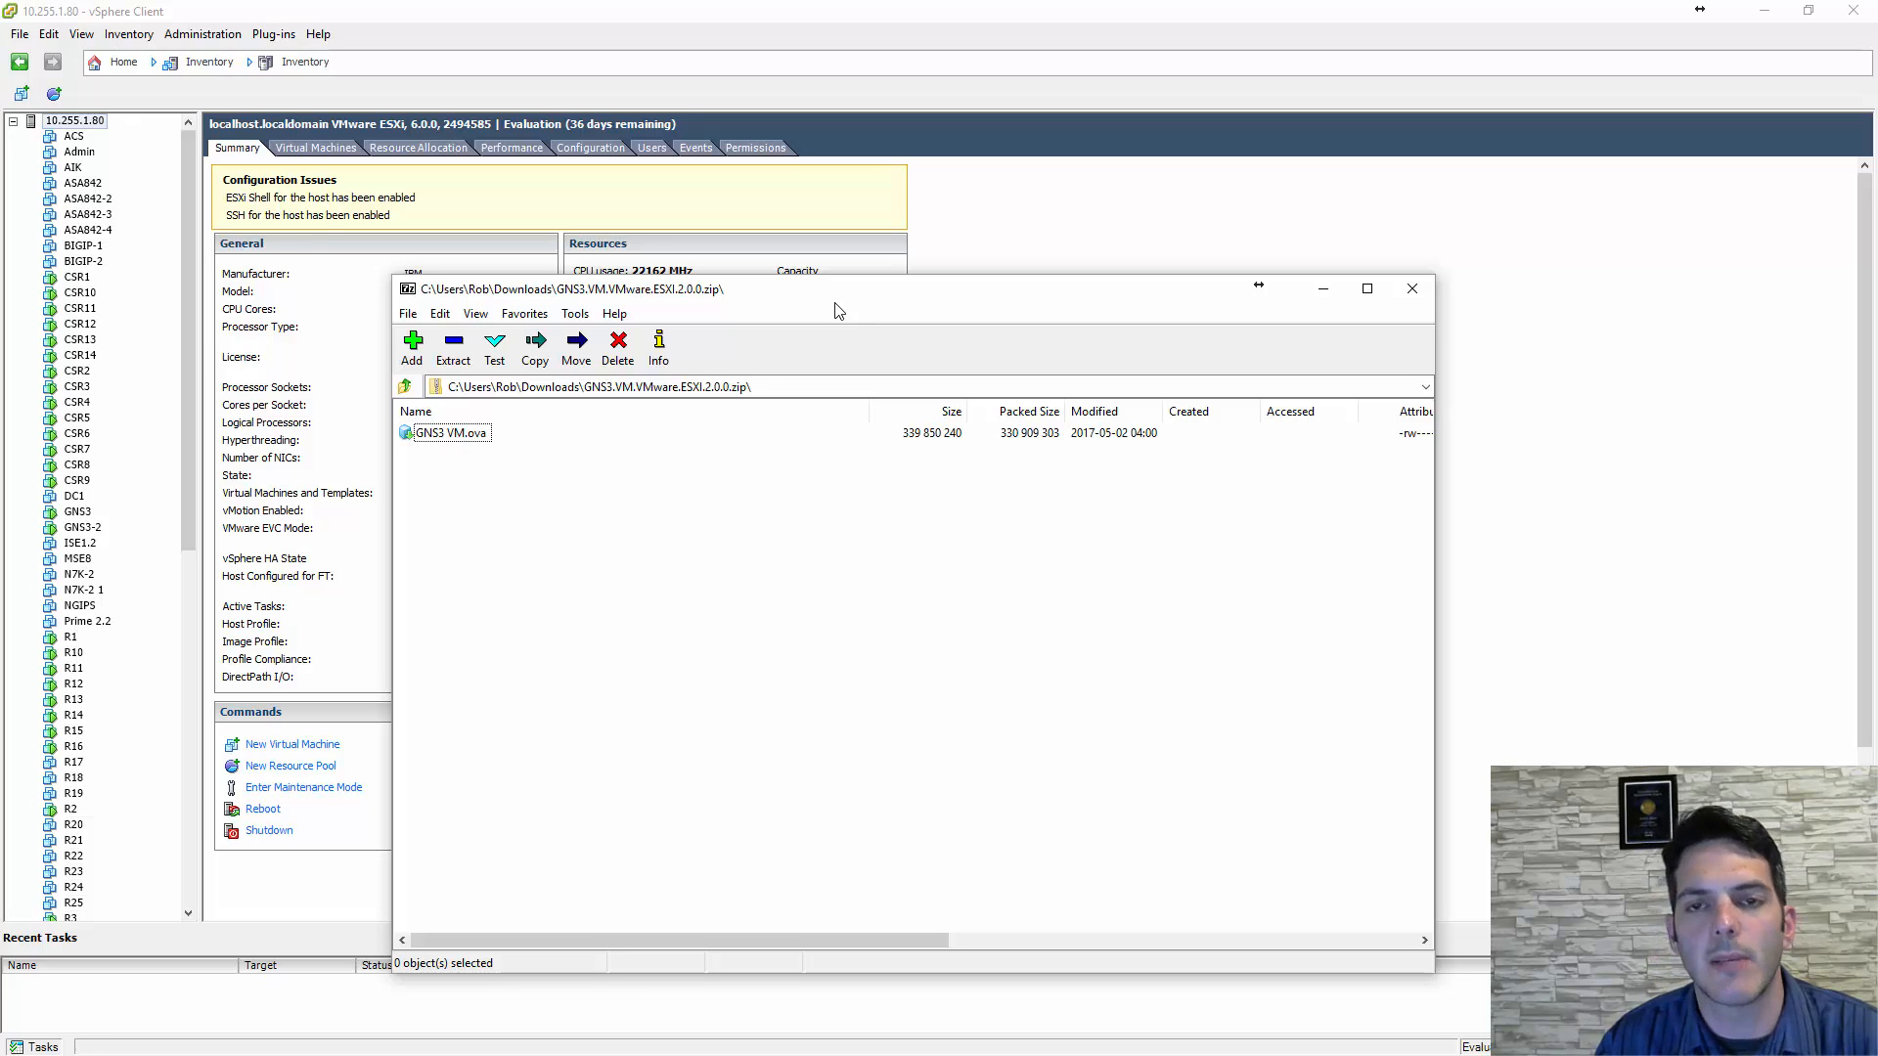
left_click_drag(835, 303, 0, 303)
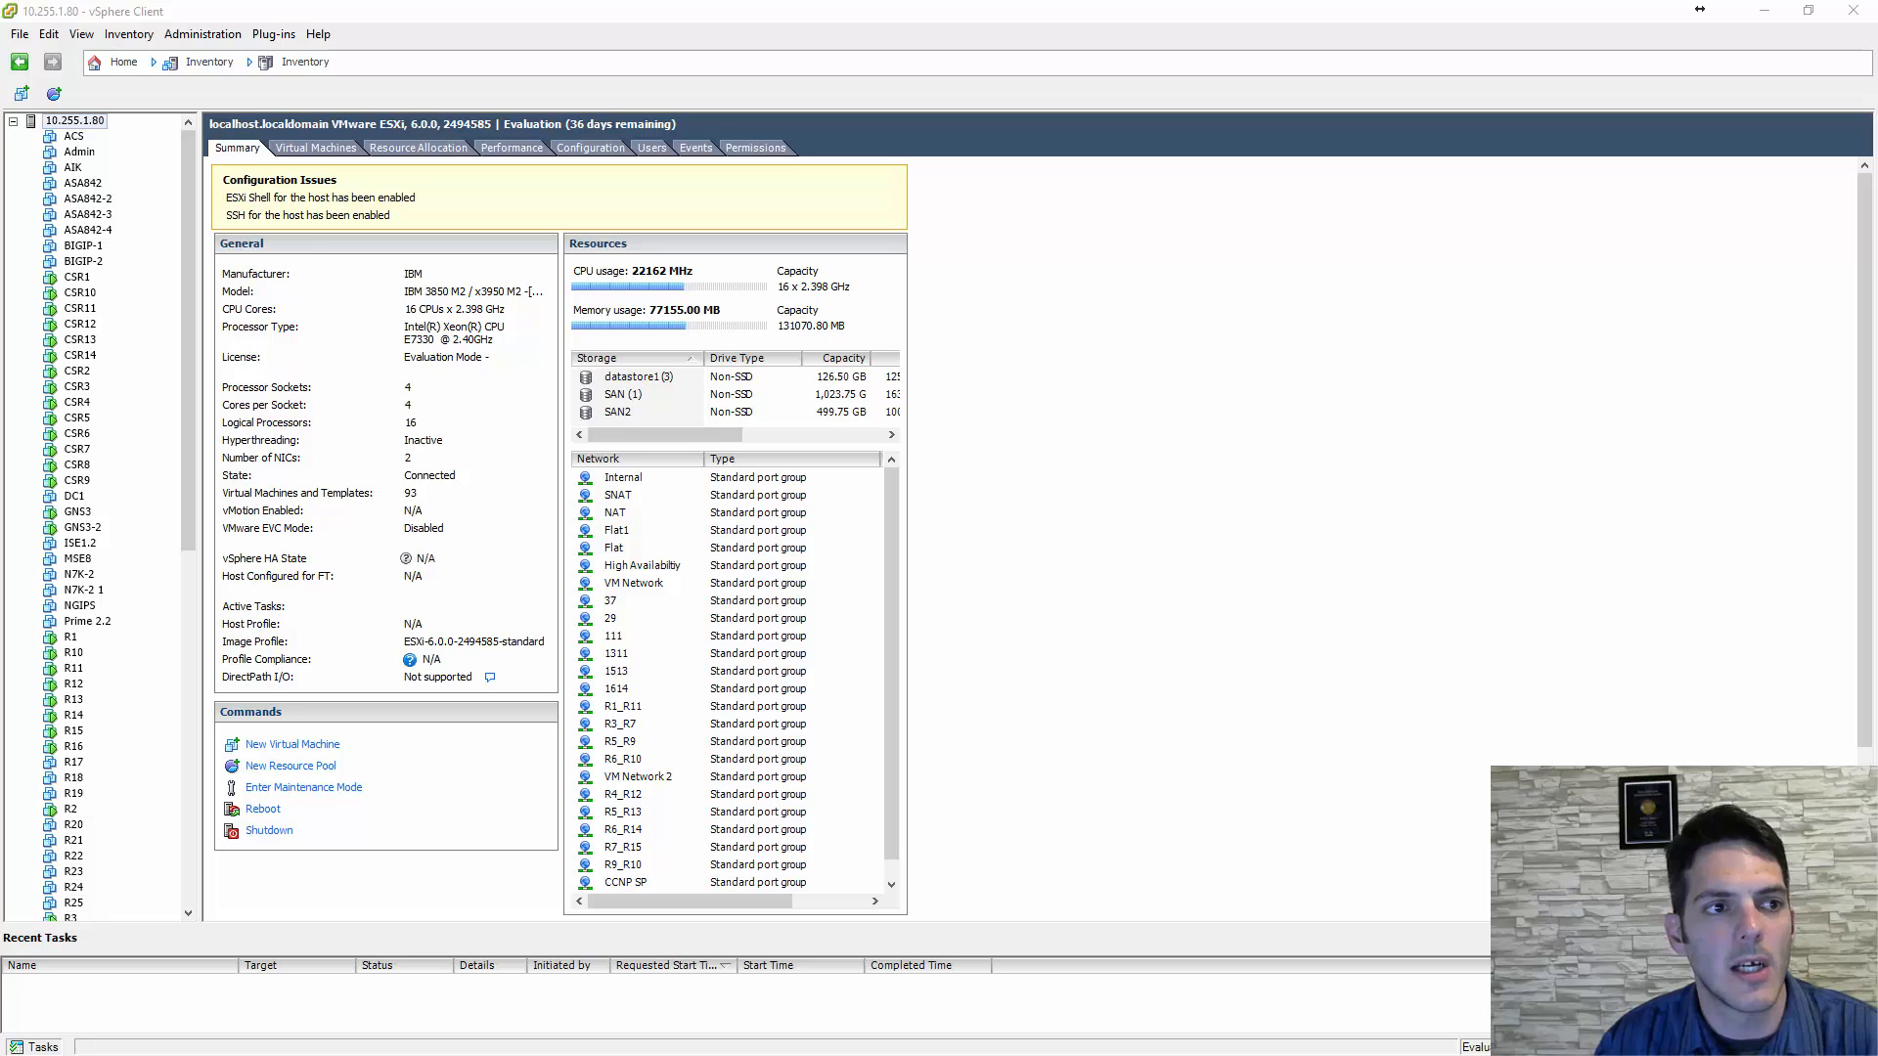
left_click_drag(0, 299, 704, 260)
right_click(228, 407)
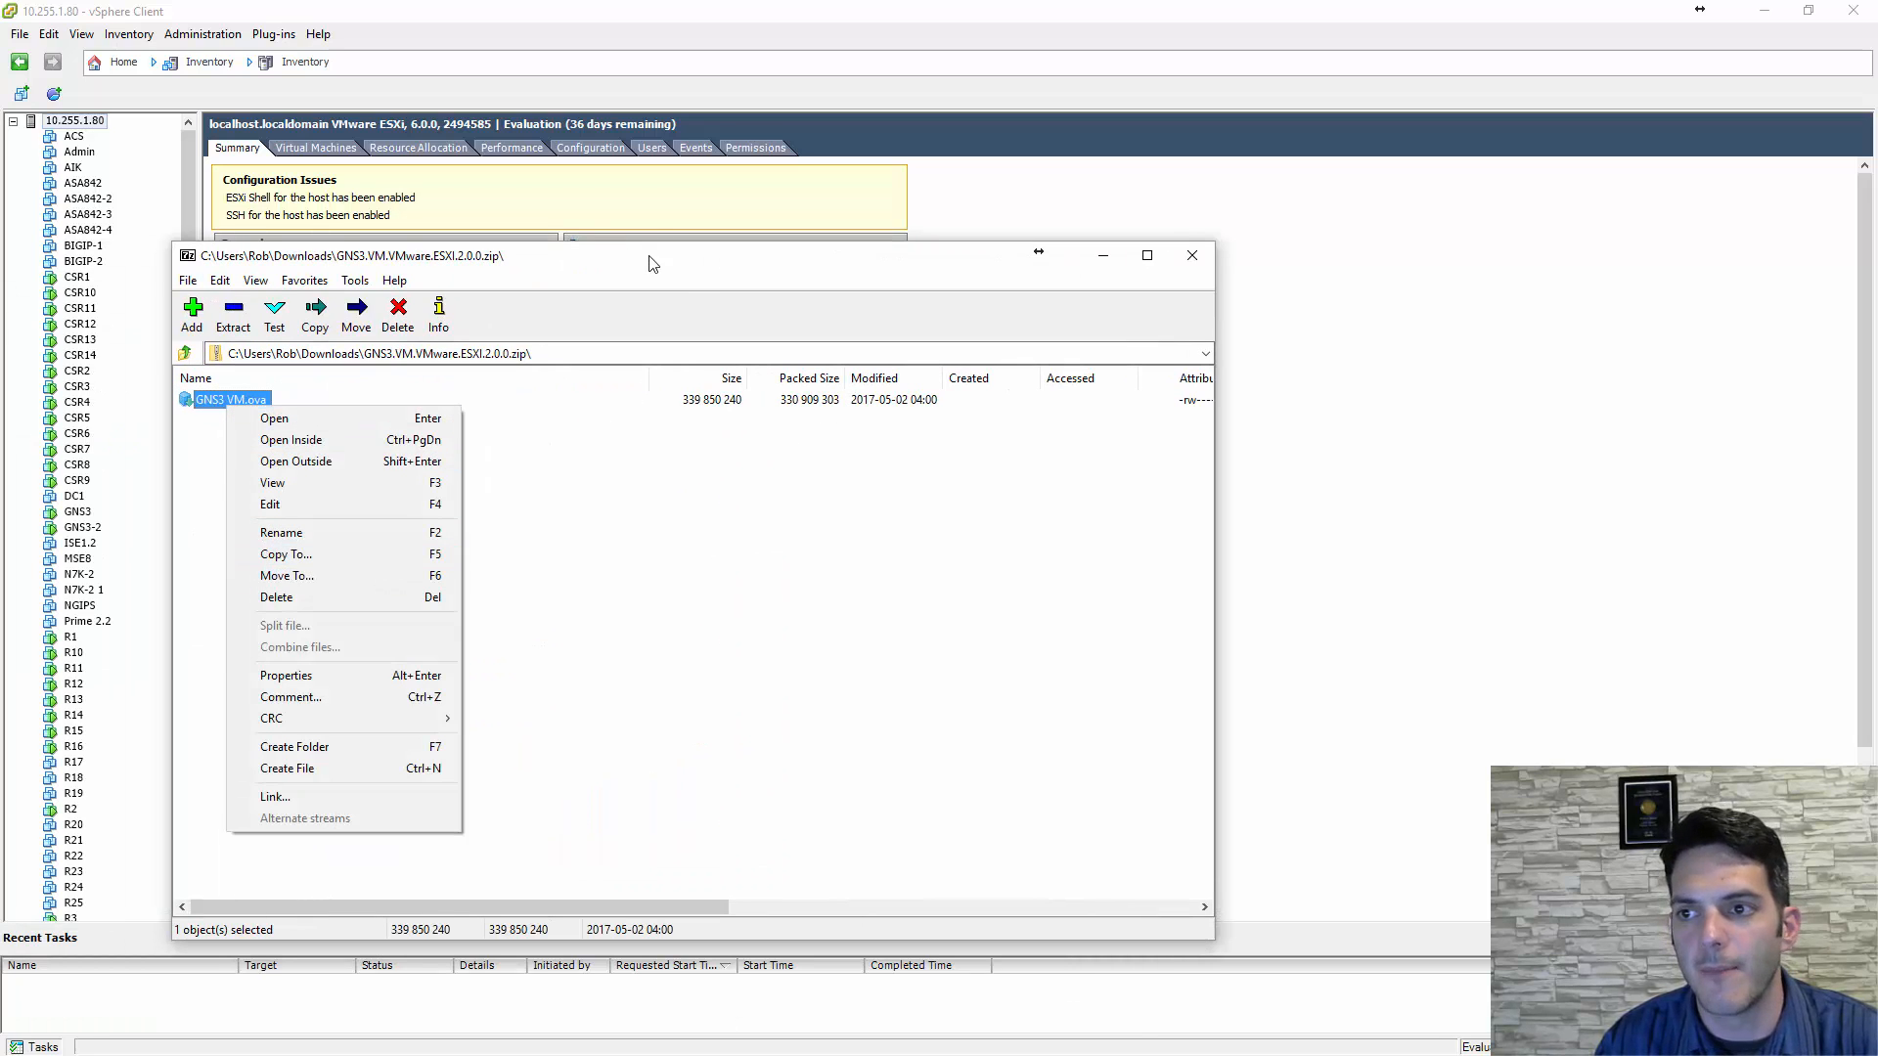
left_click_drag(652, 264, 0, 277)
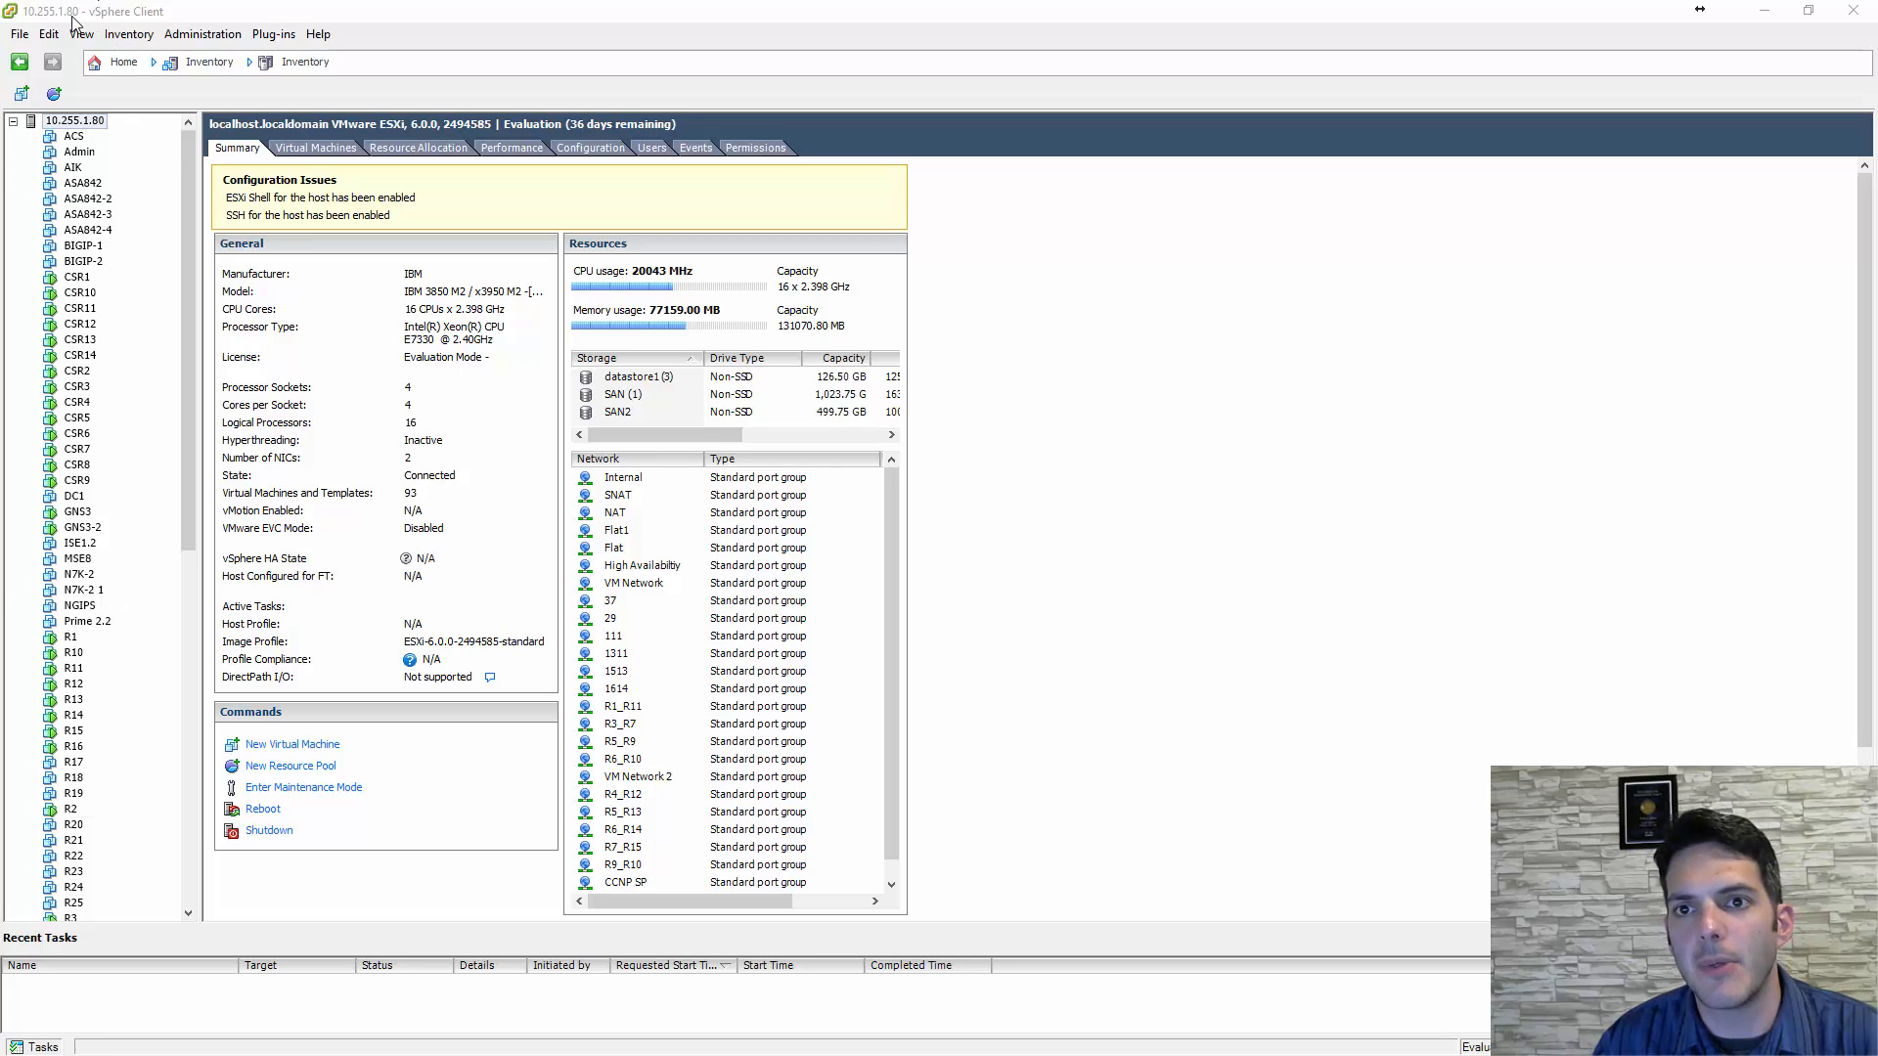
- Start an OVF template deployment in vSphere Client with the GNS3 VM OVA file as the source
left_click(18, 35)
left_click(18, 34)
left_click(19, 35)
left_click(20, 35)
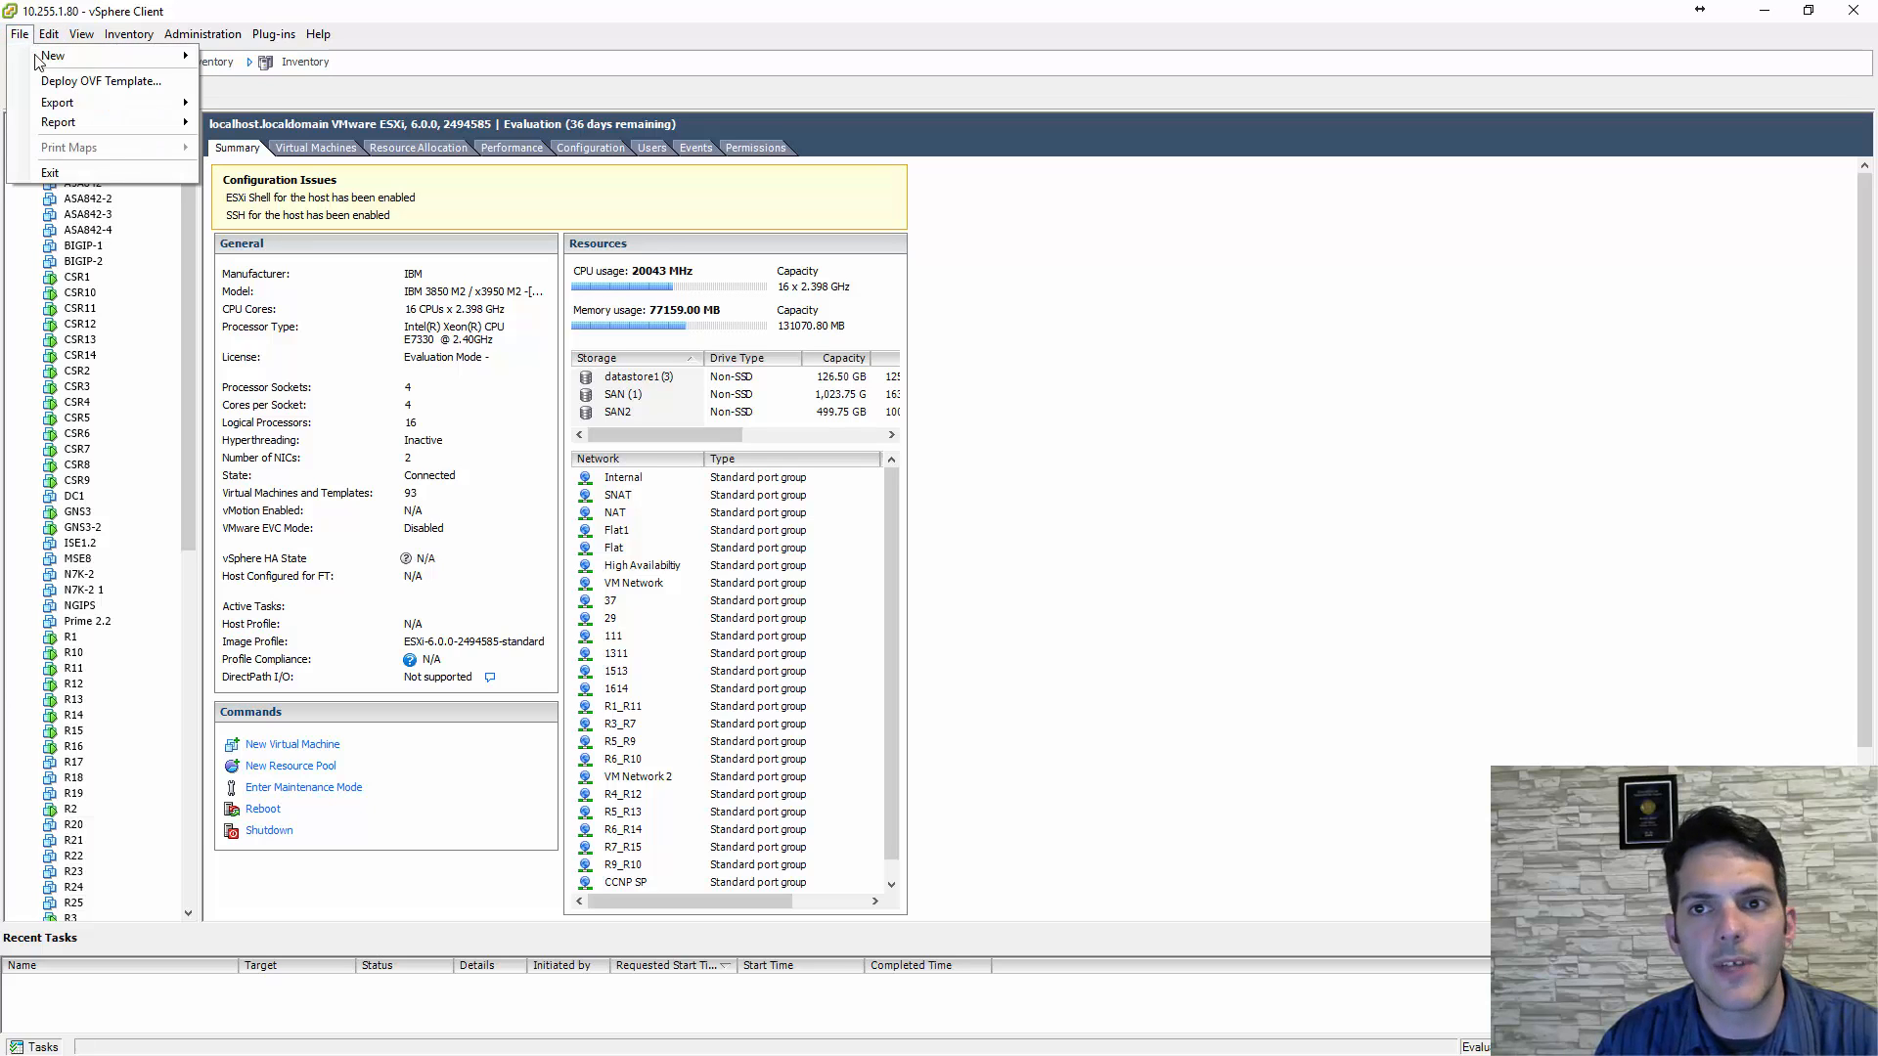
left_click(61, 82)
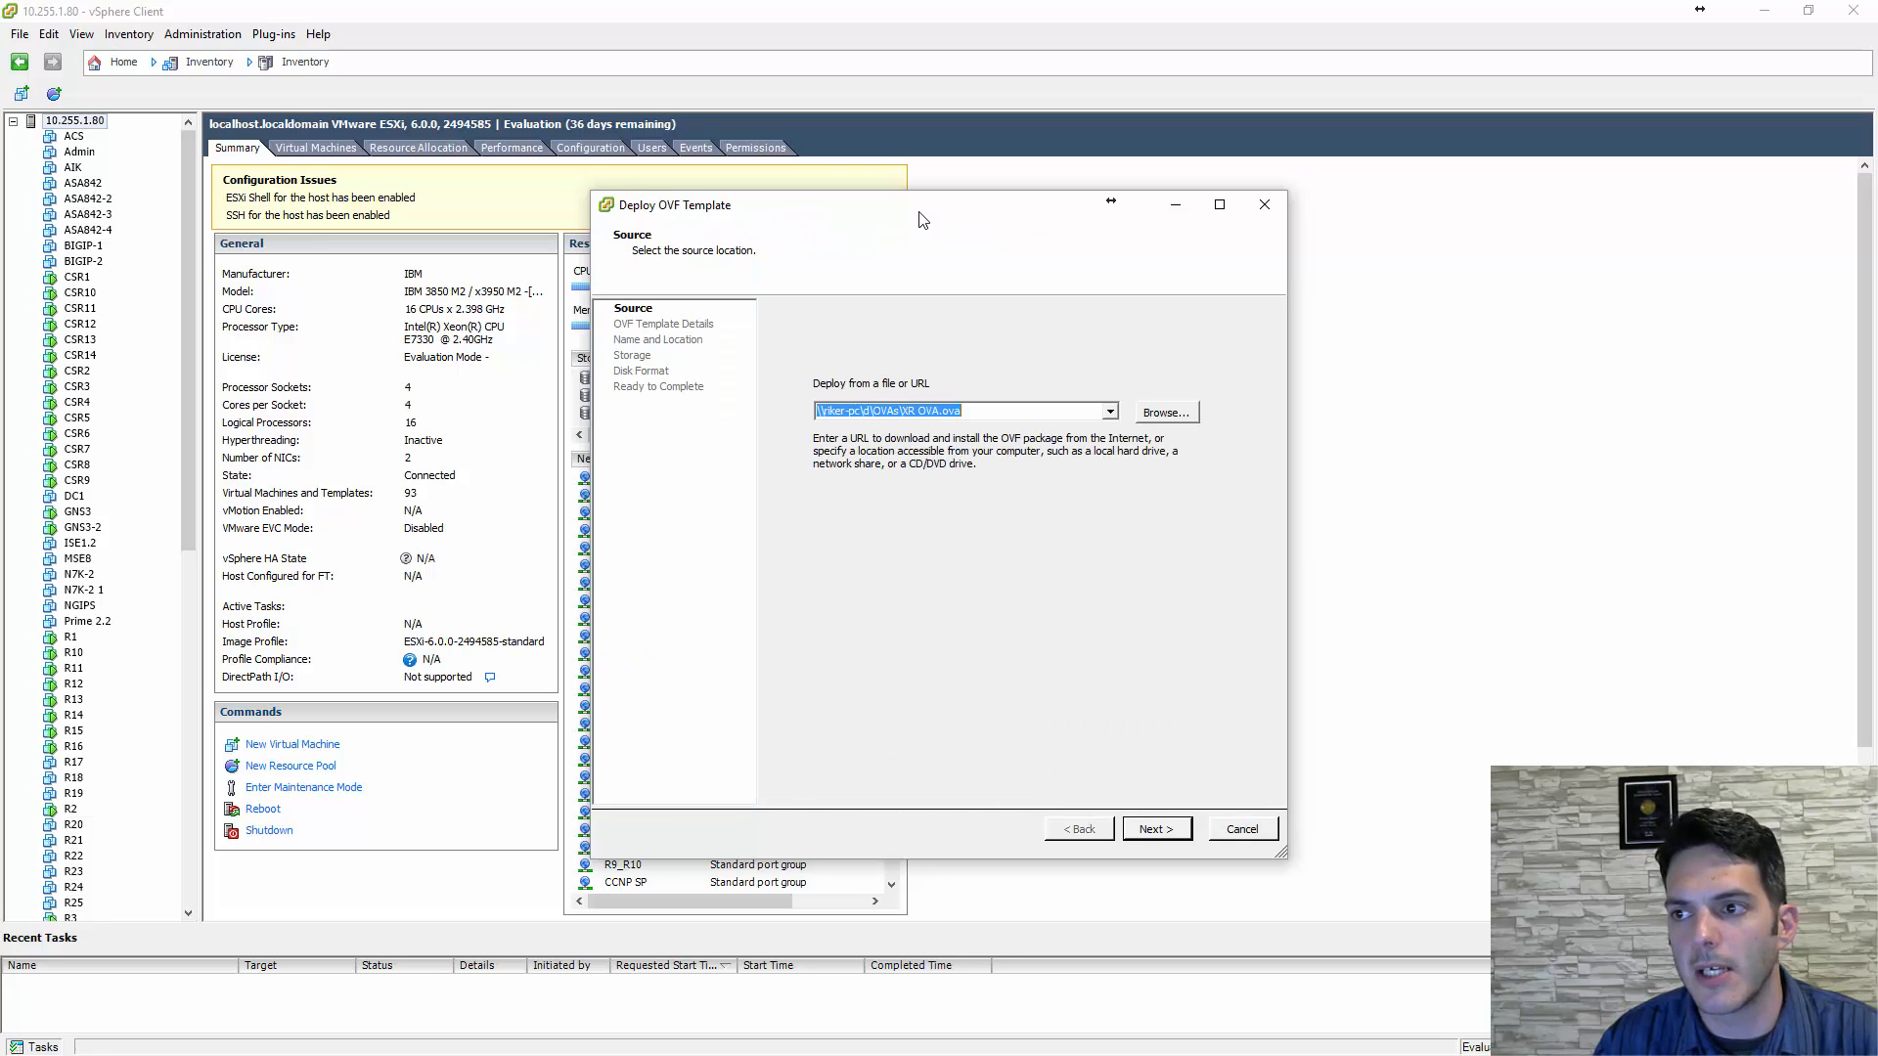
left_click_drag(919, 219, 0, 264)
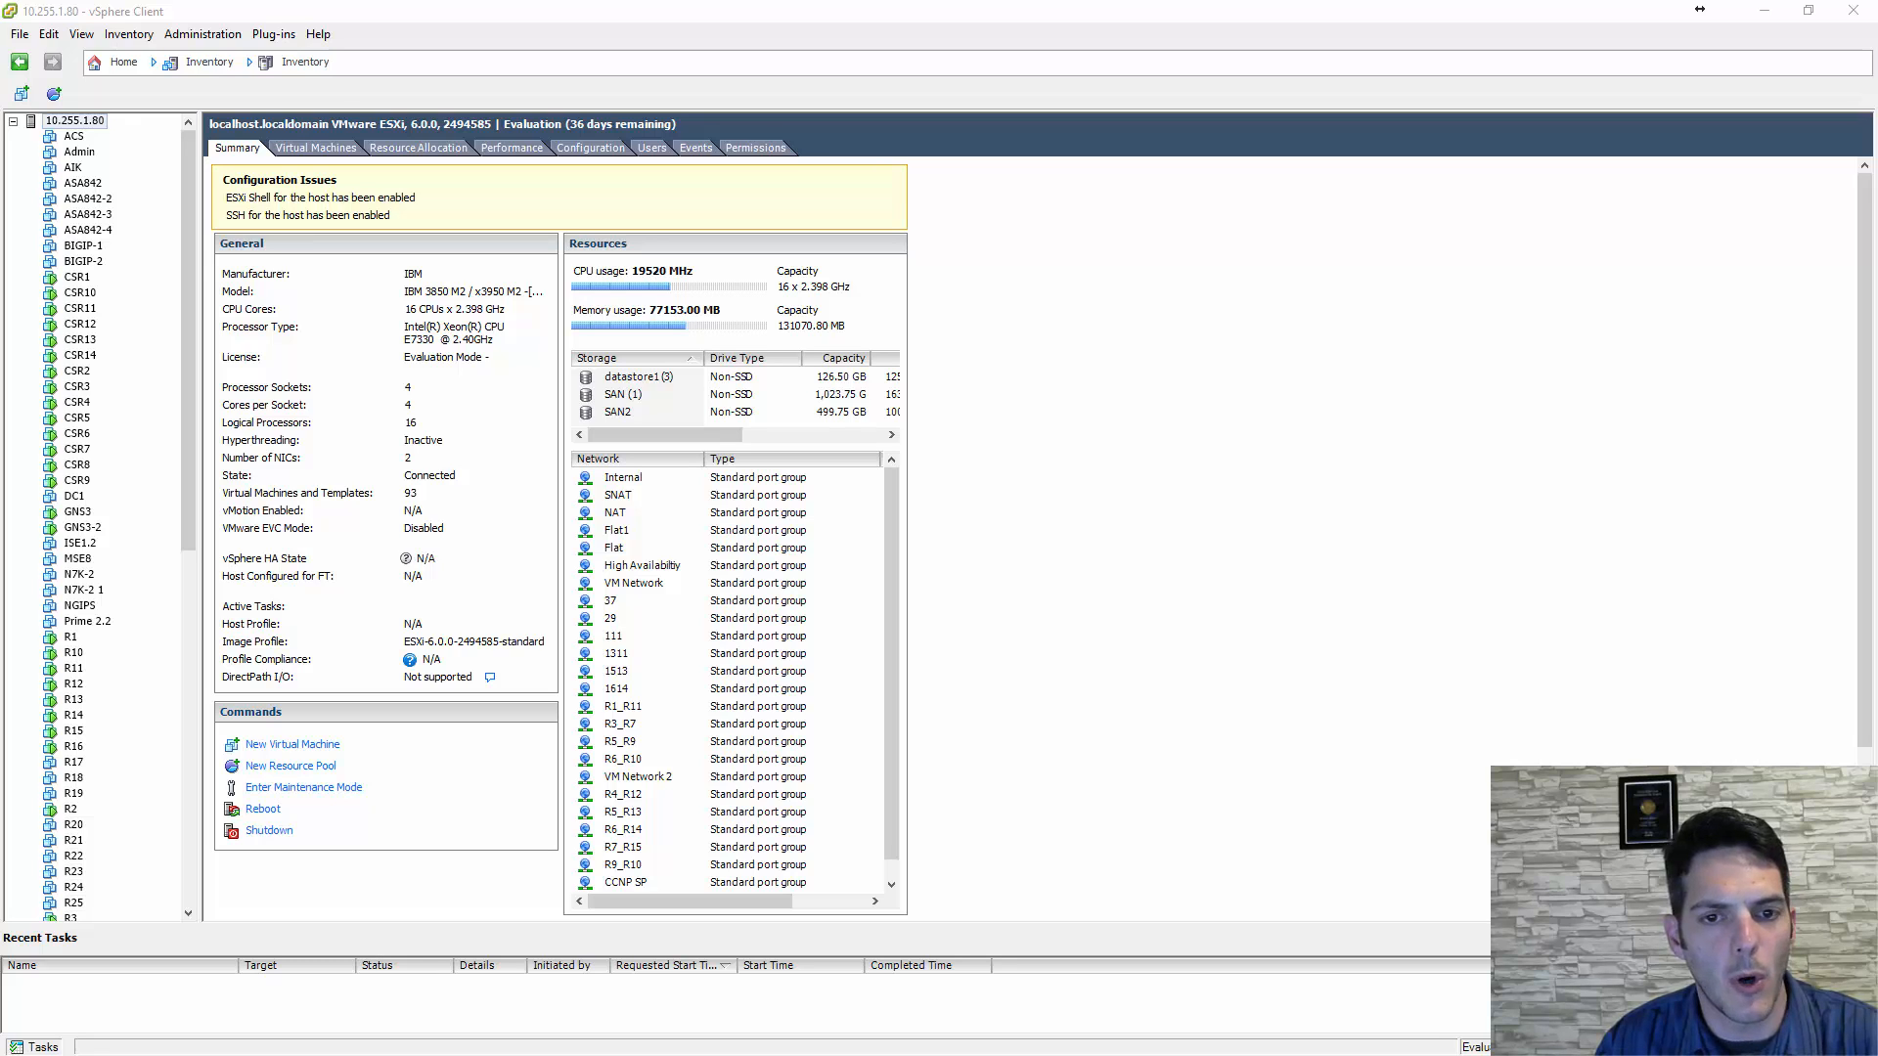
left_click_drag(0, 284, 796, 281)
left_click(998, 897)
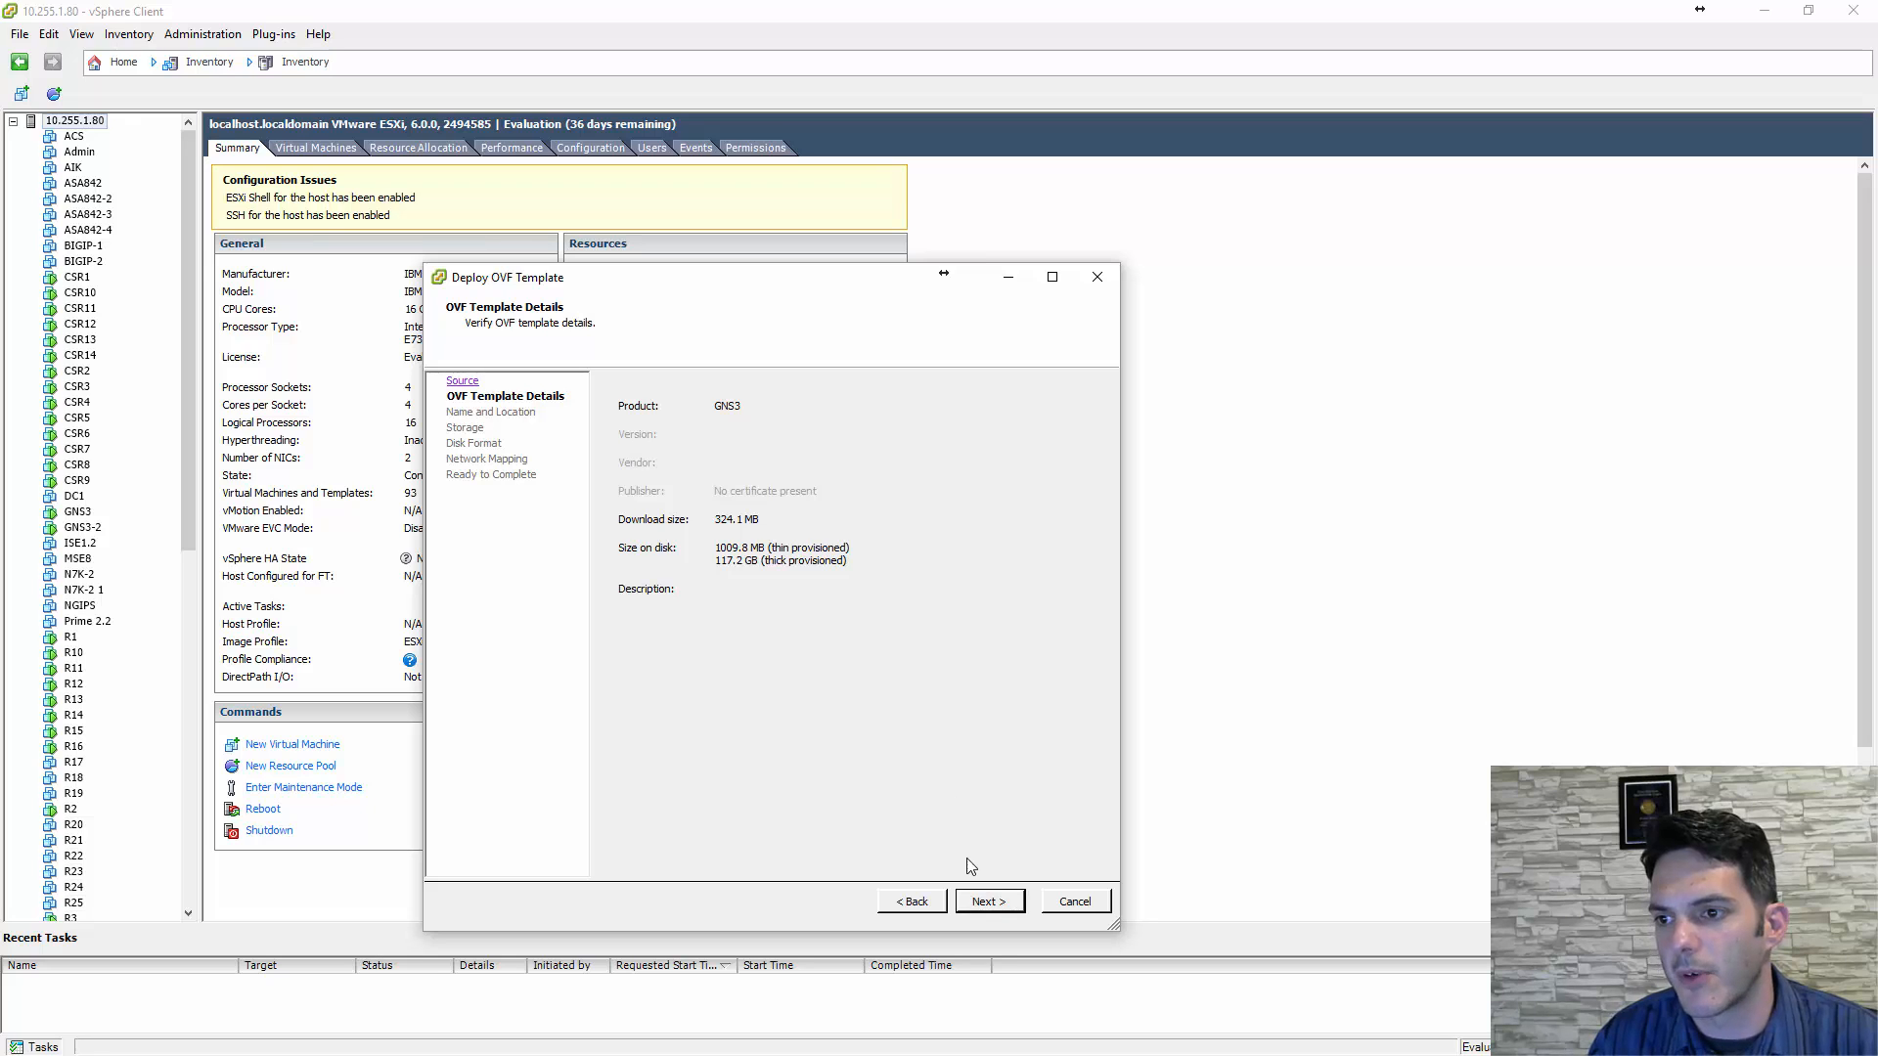
- Accept the OVF template details and name the deployed virtual machine GNS3-VM
left_click(987, 898)
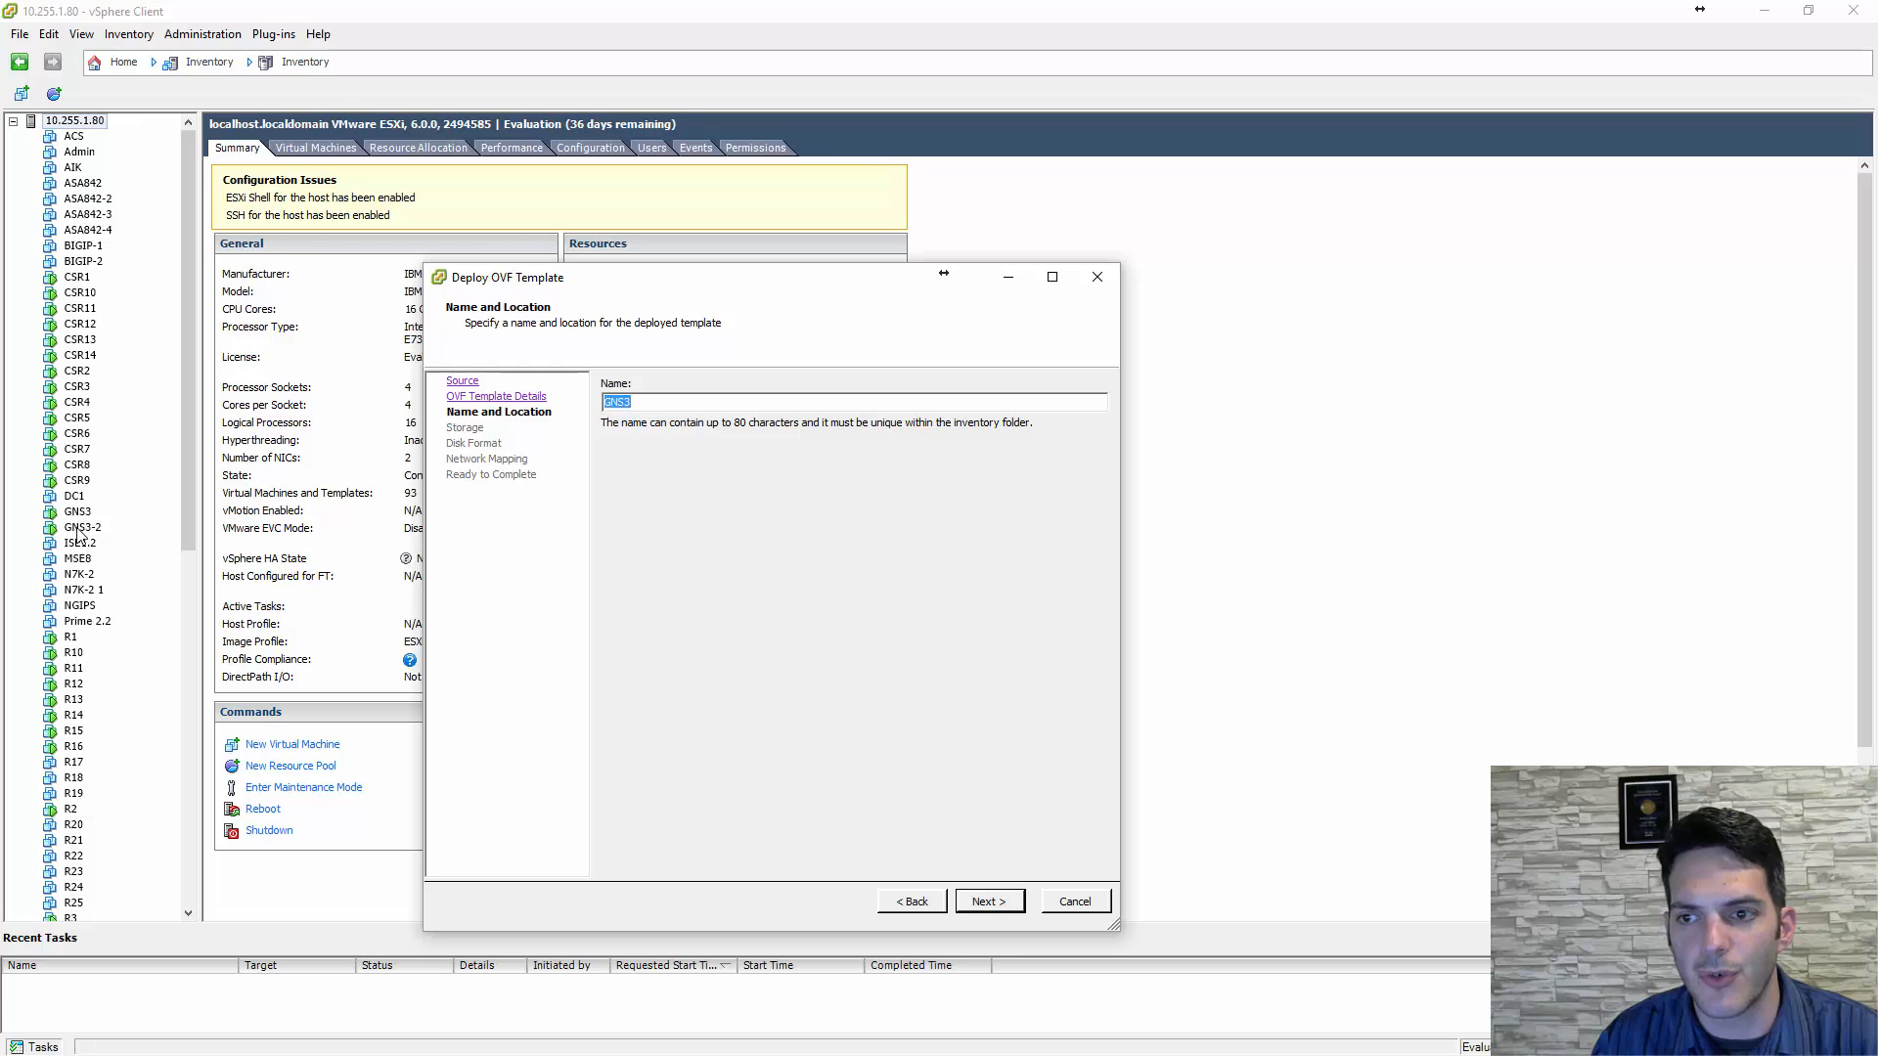
left_click(638, 400)
type("-VM")
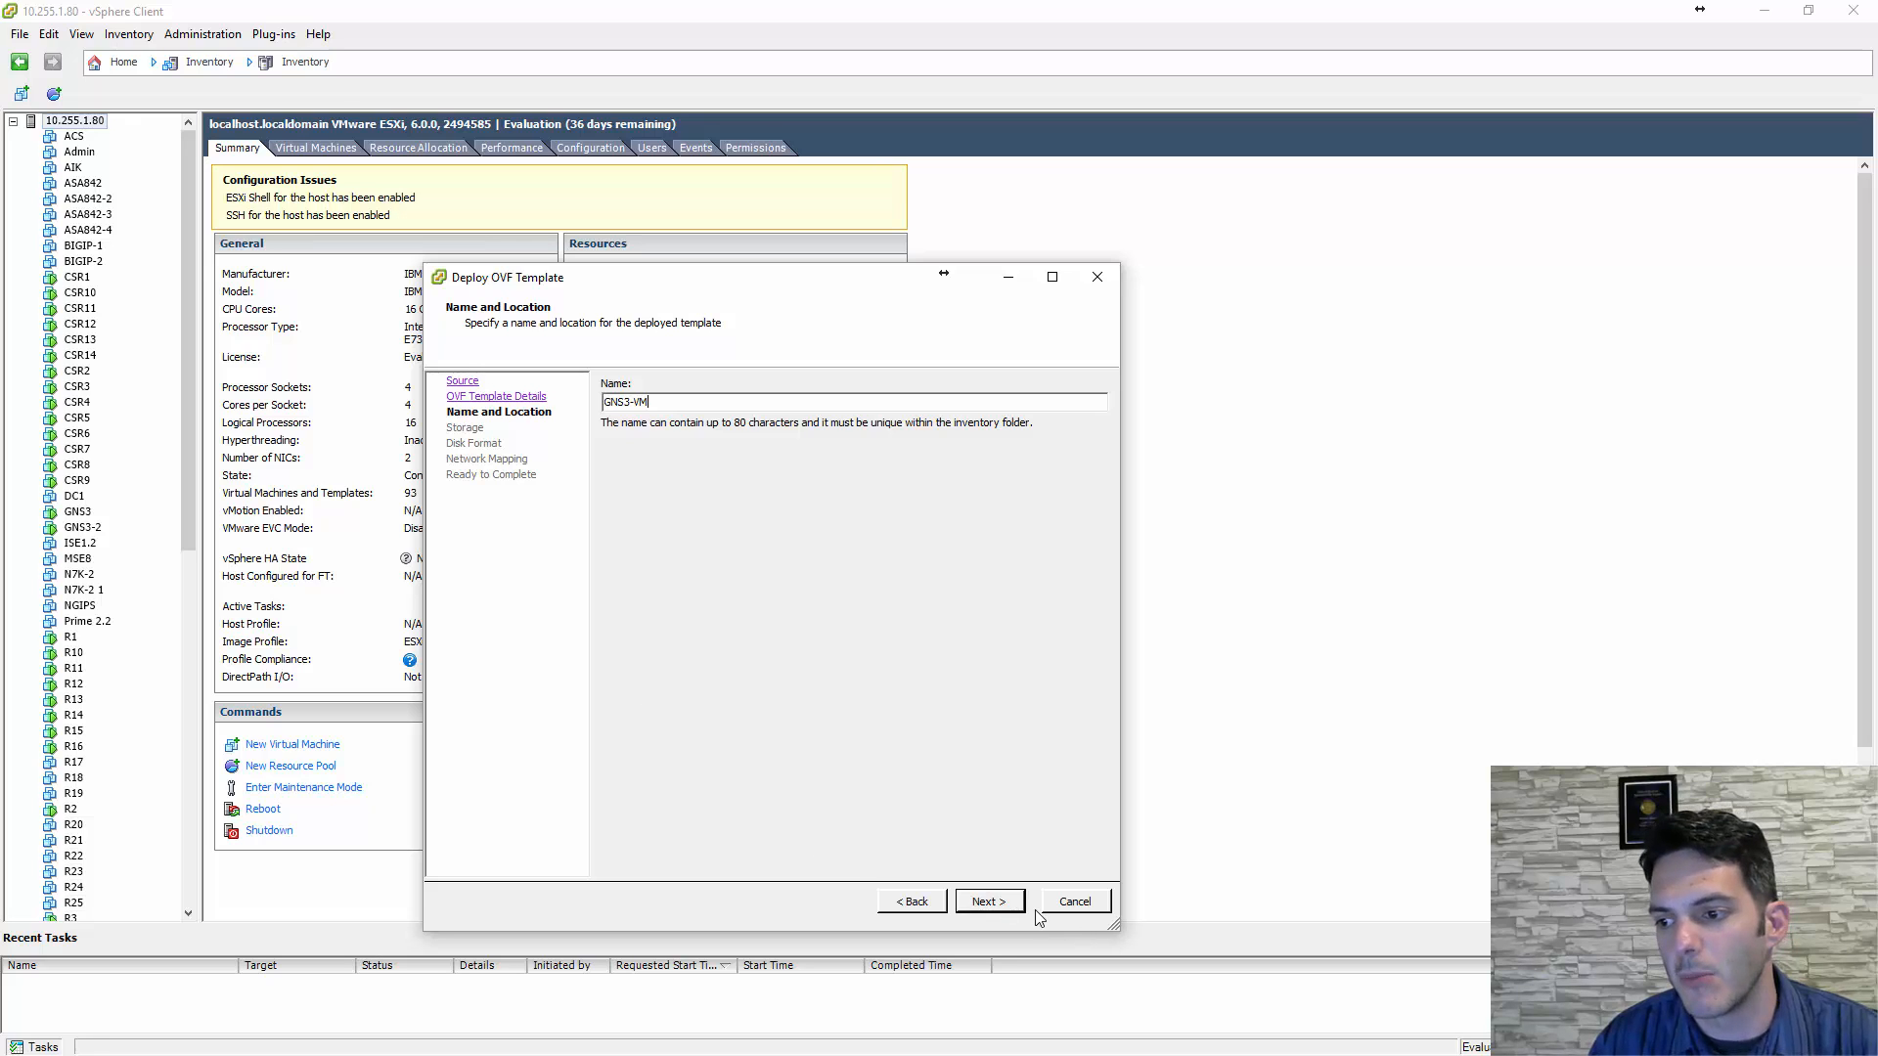
left_click(961, 899)
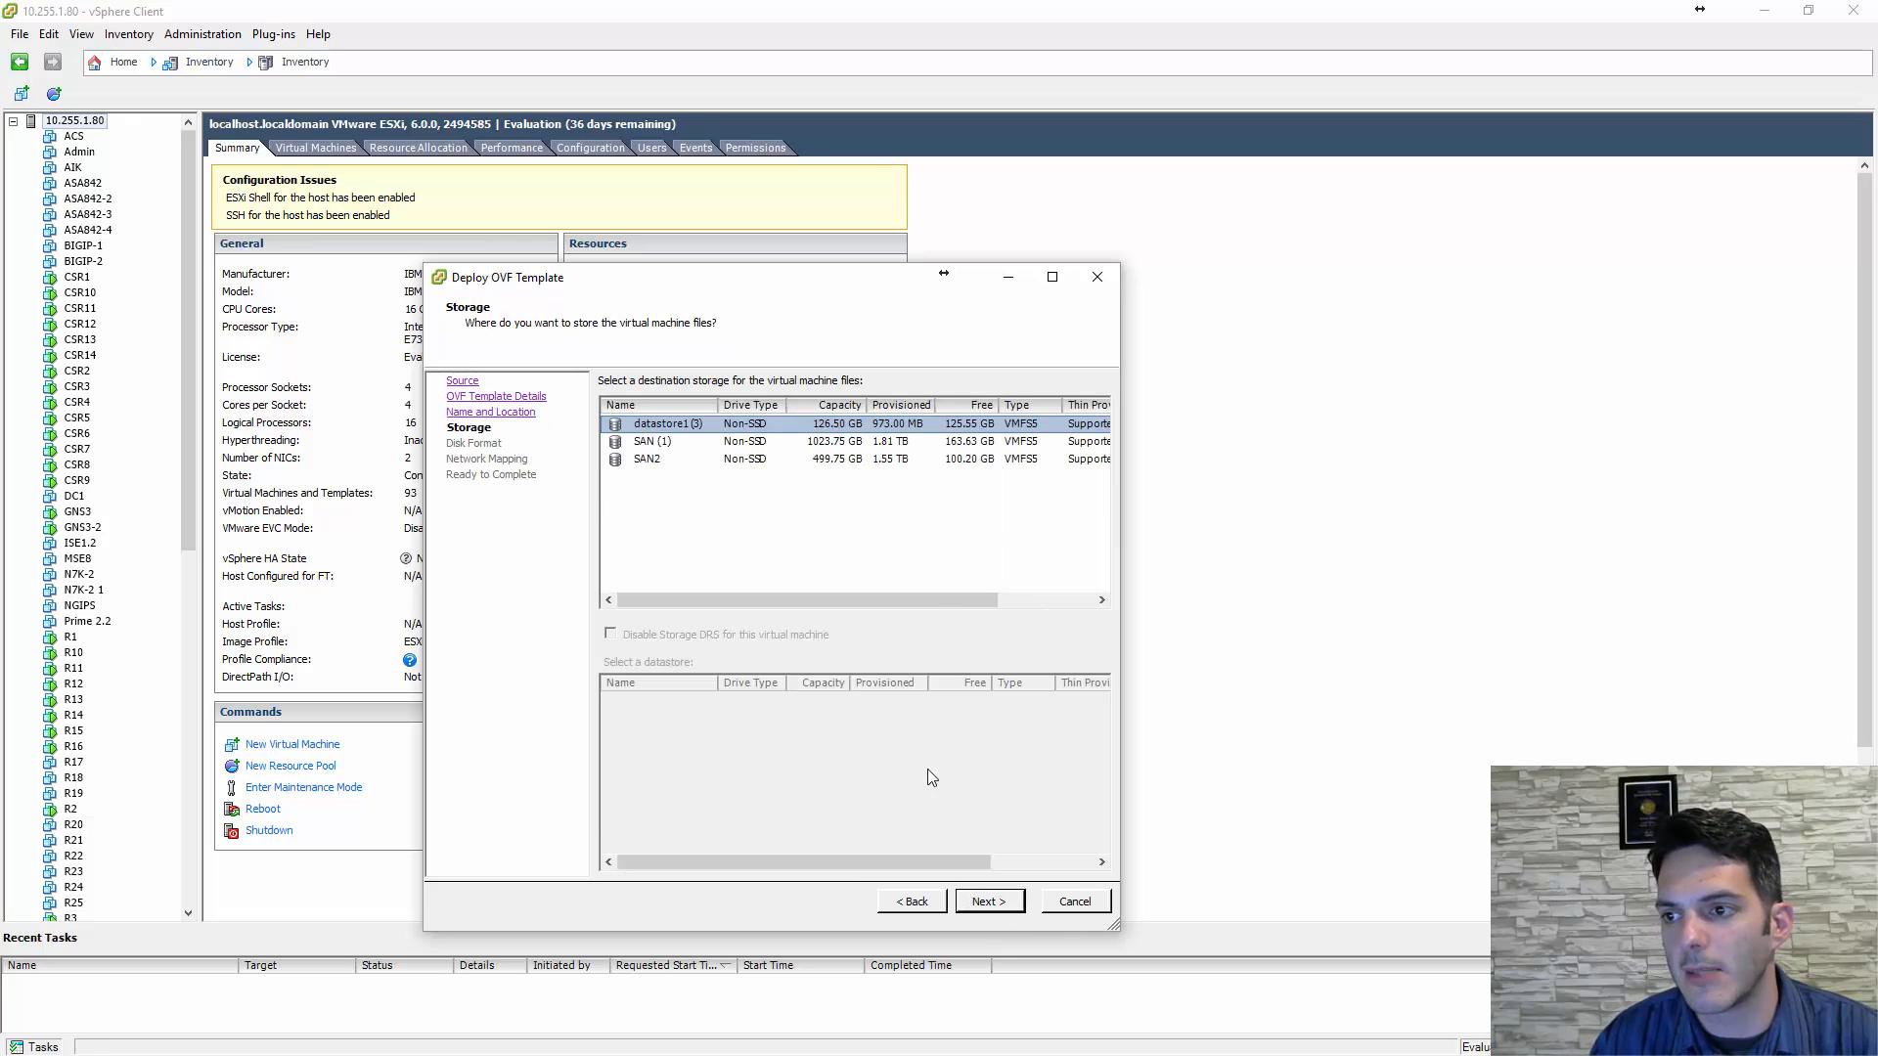
- Store the virtual machine files on the SAN (1) datastore and choose the disk format
left_click(863, 442)
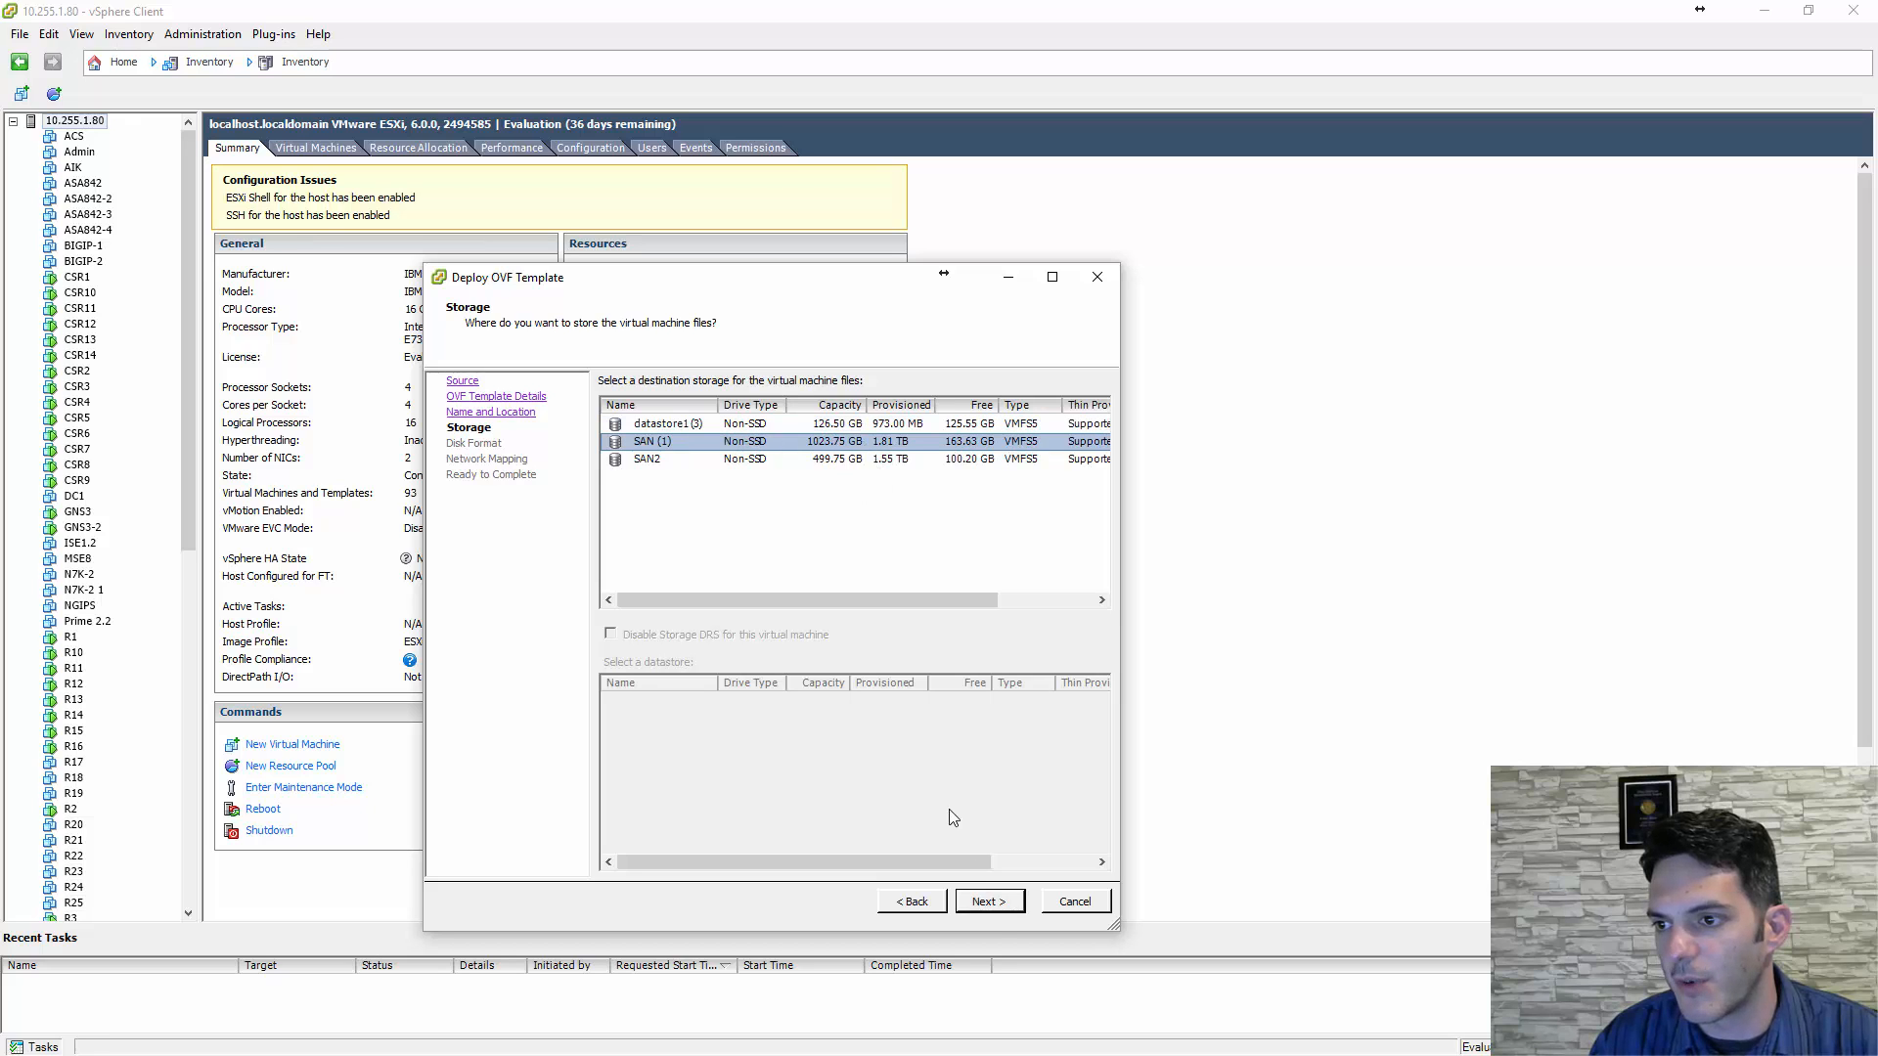
left_click(997, 901)
left_click(662, 527)
left_click(999, 909)
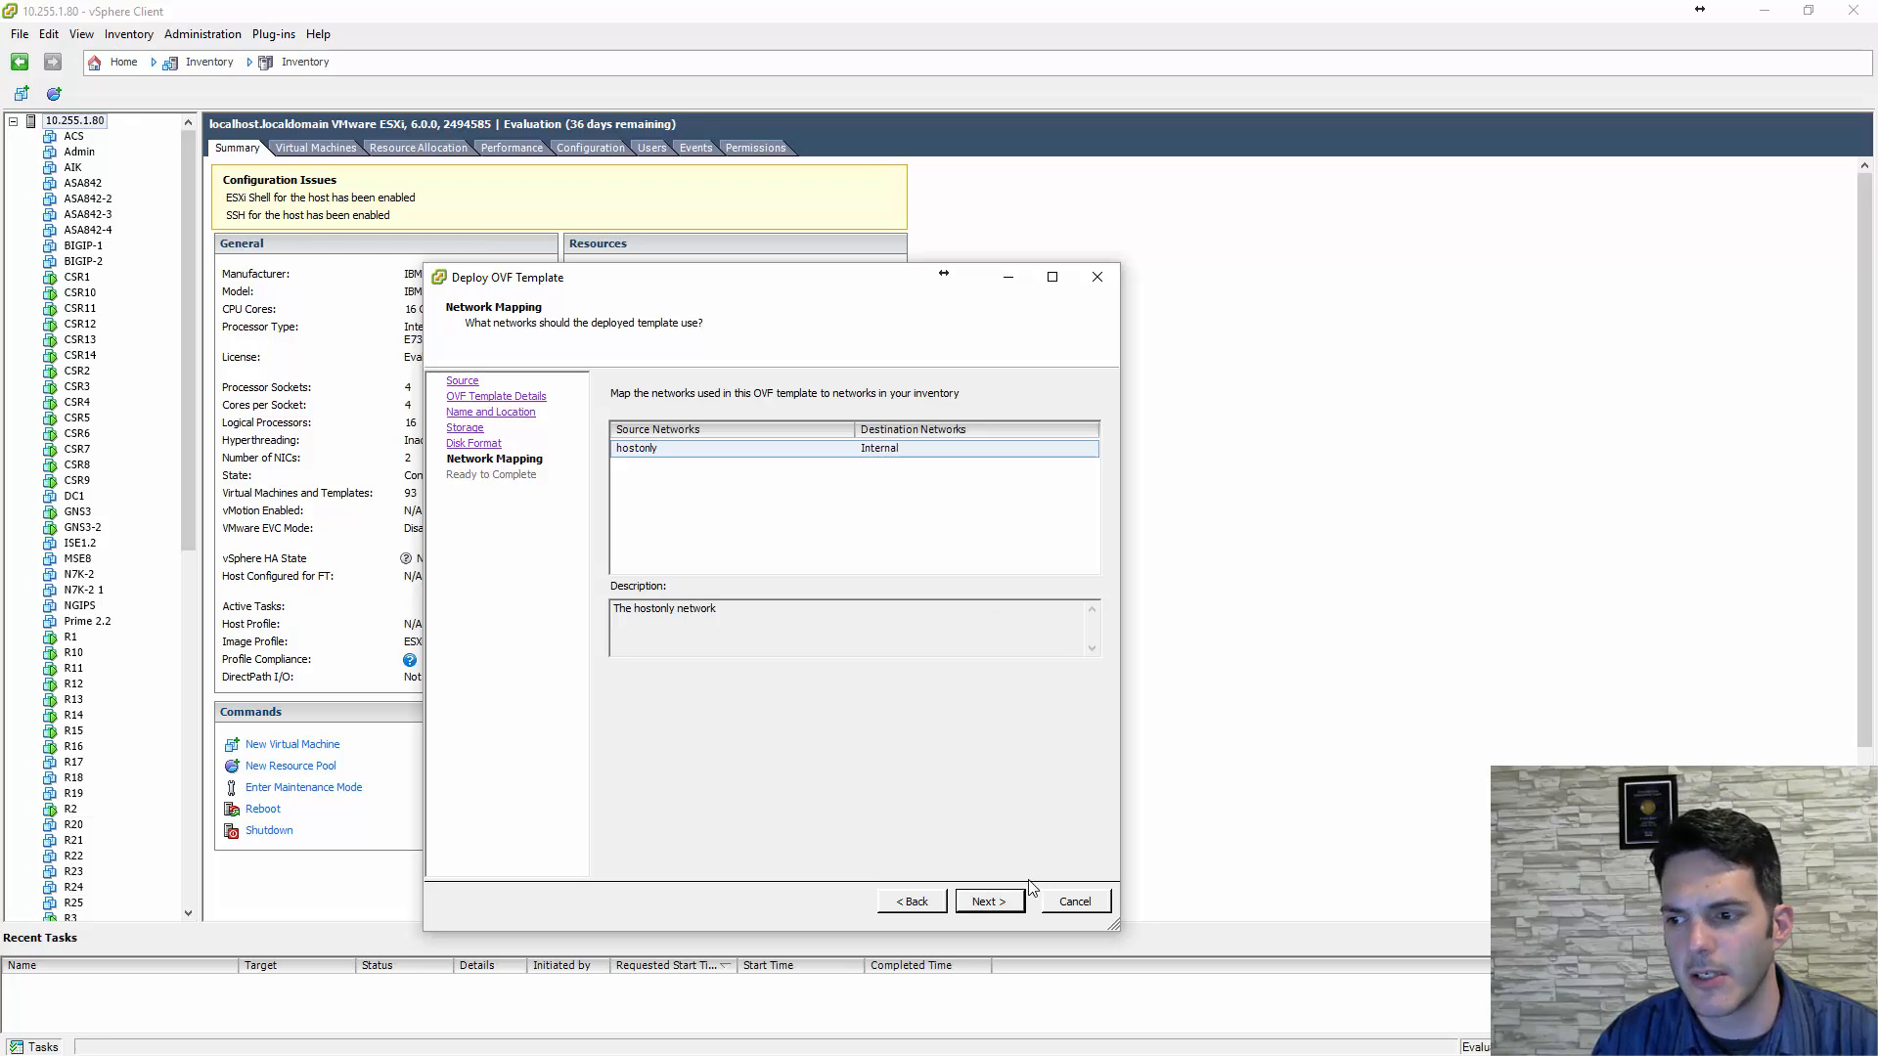
- Map the template's hostonly source network to the VM Network destination
left_click(984, 452)
left_click(1066, 448)
left_click(1088, 447)
scroll(1054, 524, "down", 1)
left_click(998, 506)
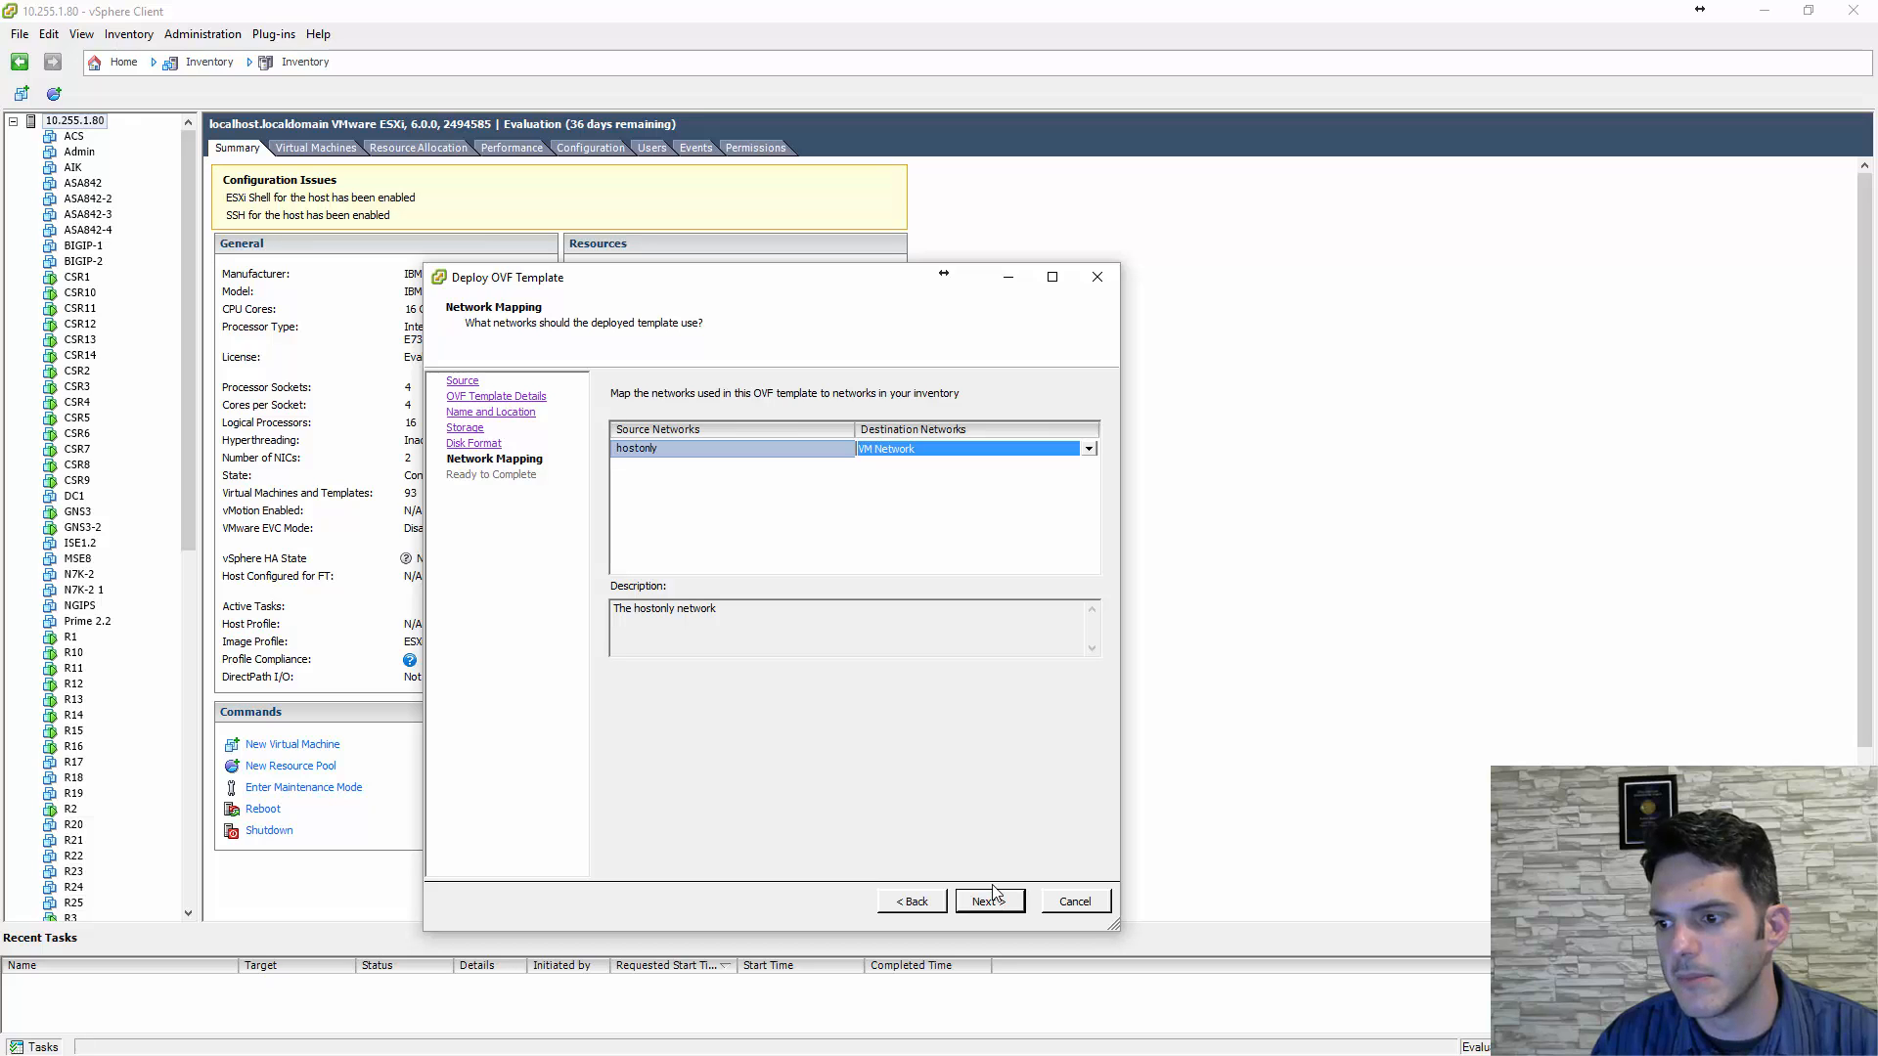
- Accept the hostonly to VM Network mapping and start the GNS3-VM deployment without powering it on after deployment
left_click(806, 446)
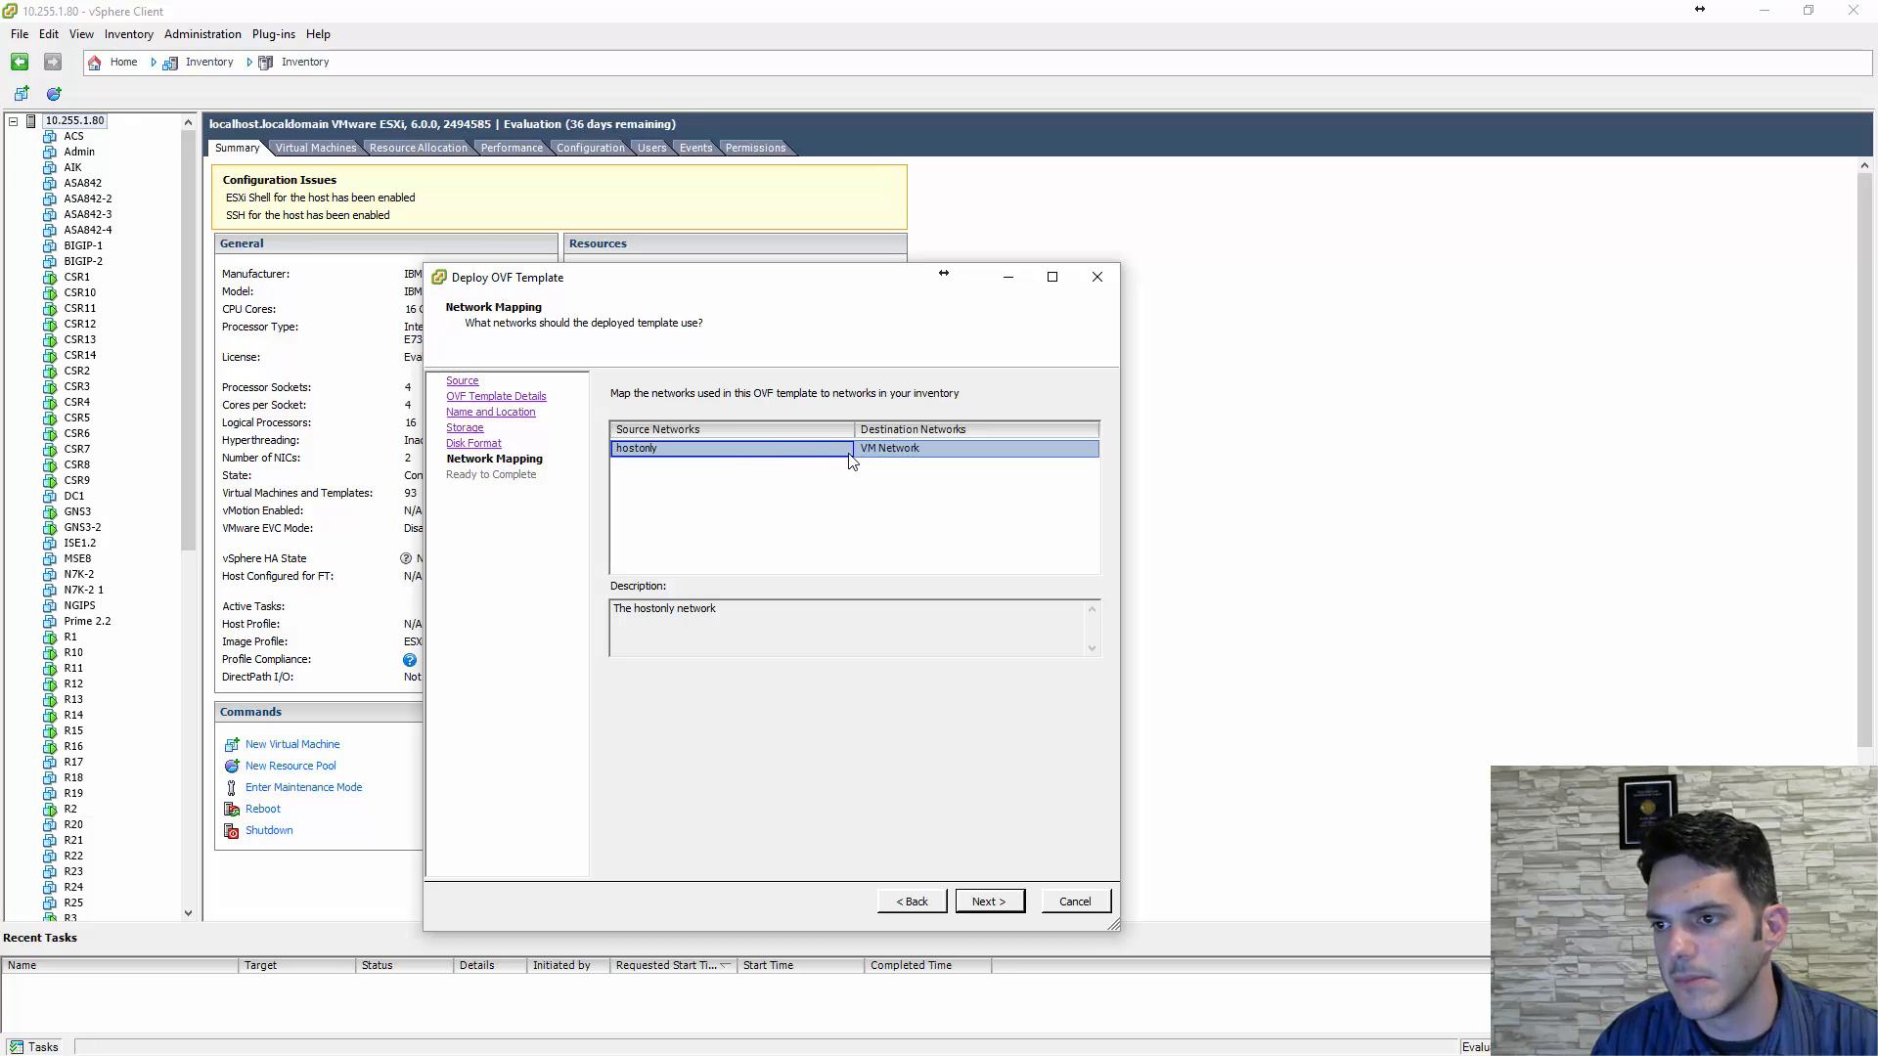
left_click(983, 899)
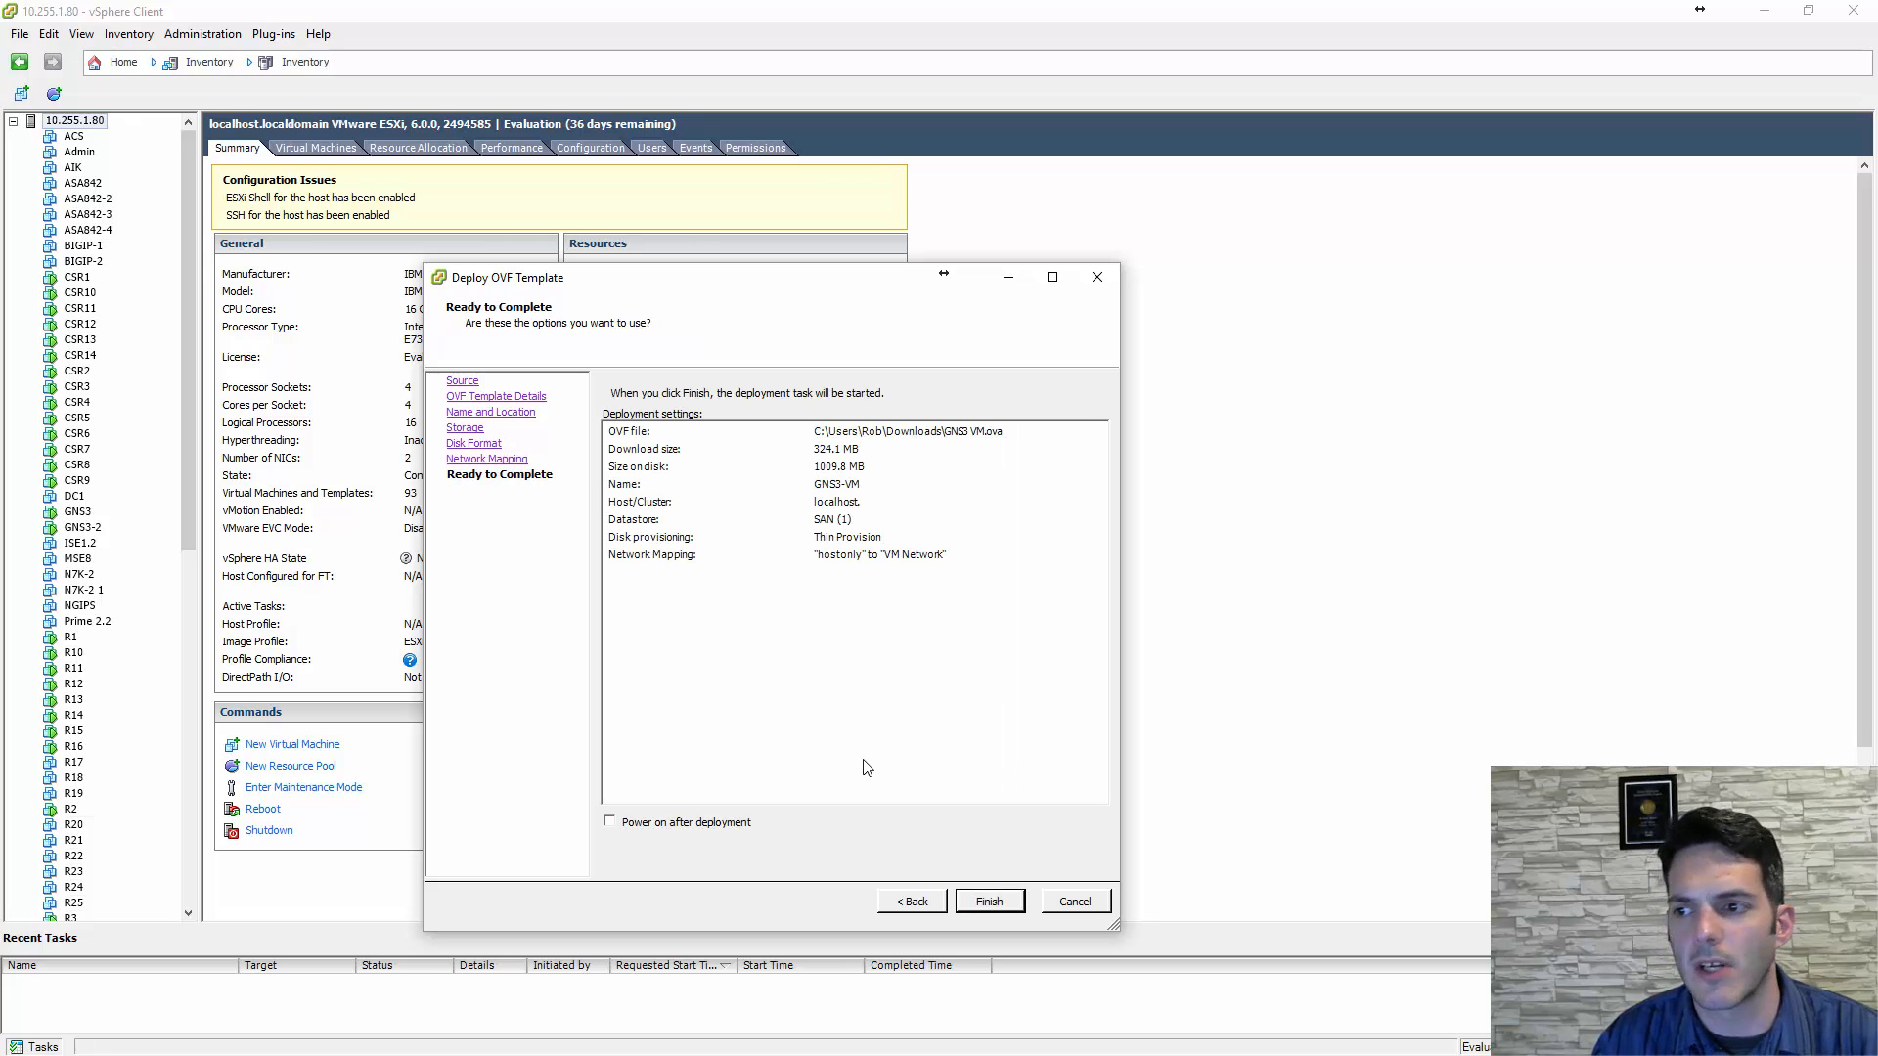
left_click(988, 901)
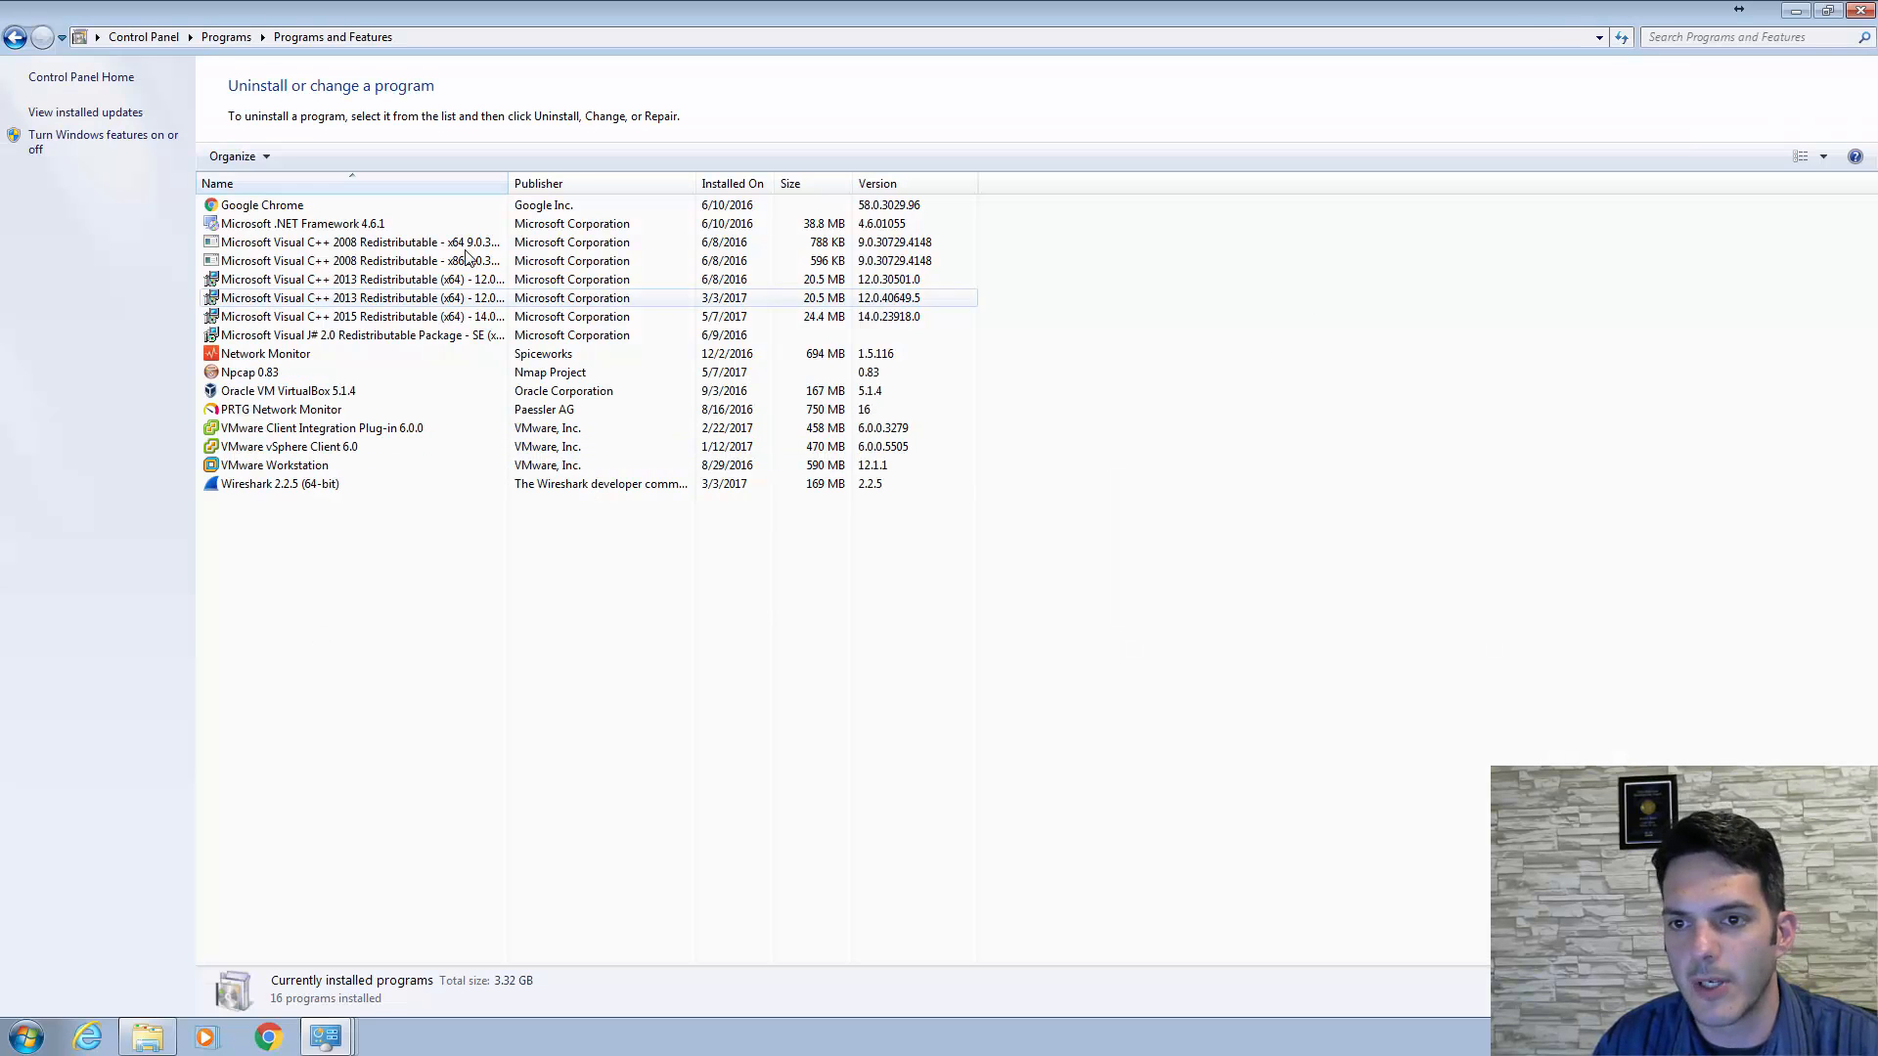
- In the Windows PC's Programs and Features, uninstall Npcap 0.83 and close the window
left_click(507, 373)
right_click(507, 374)
left_click(548, 383)
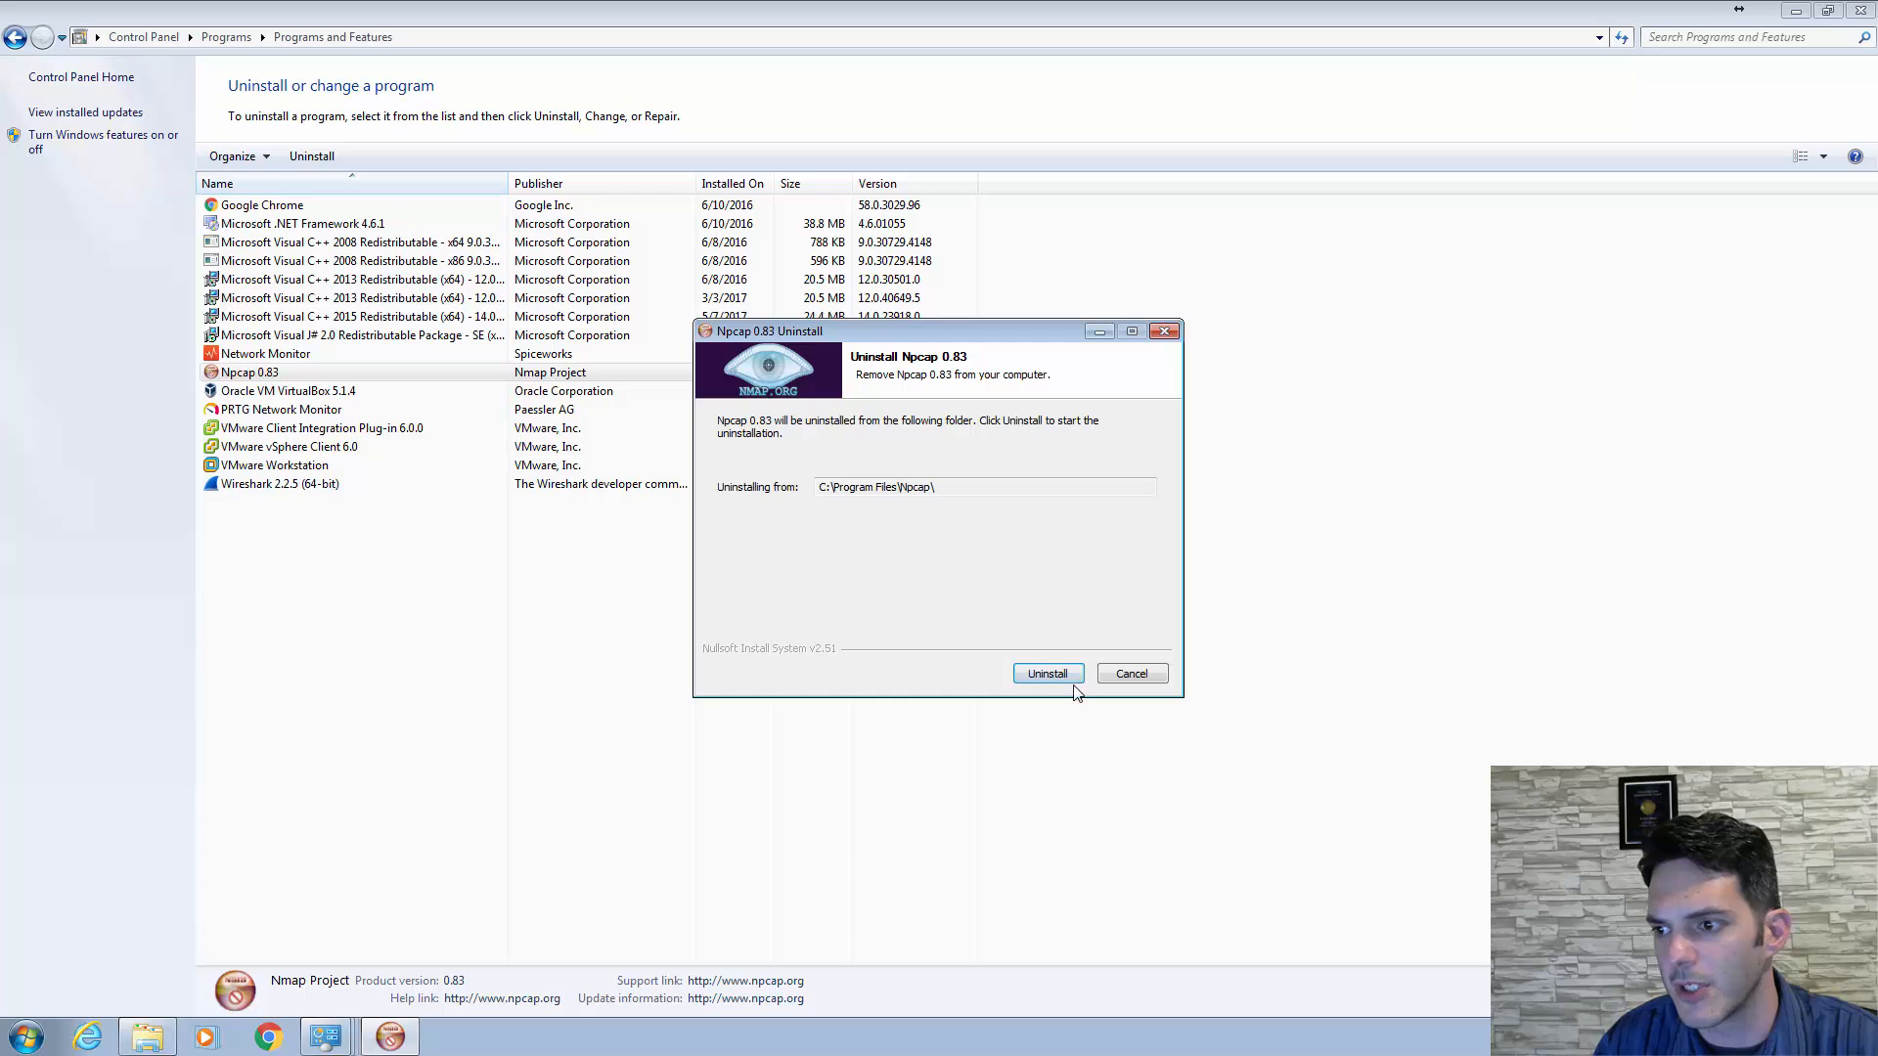
left_click(1073, 679)
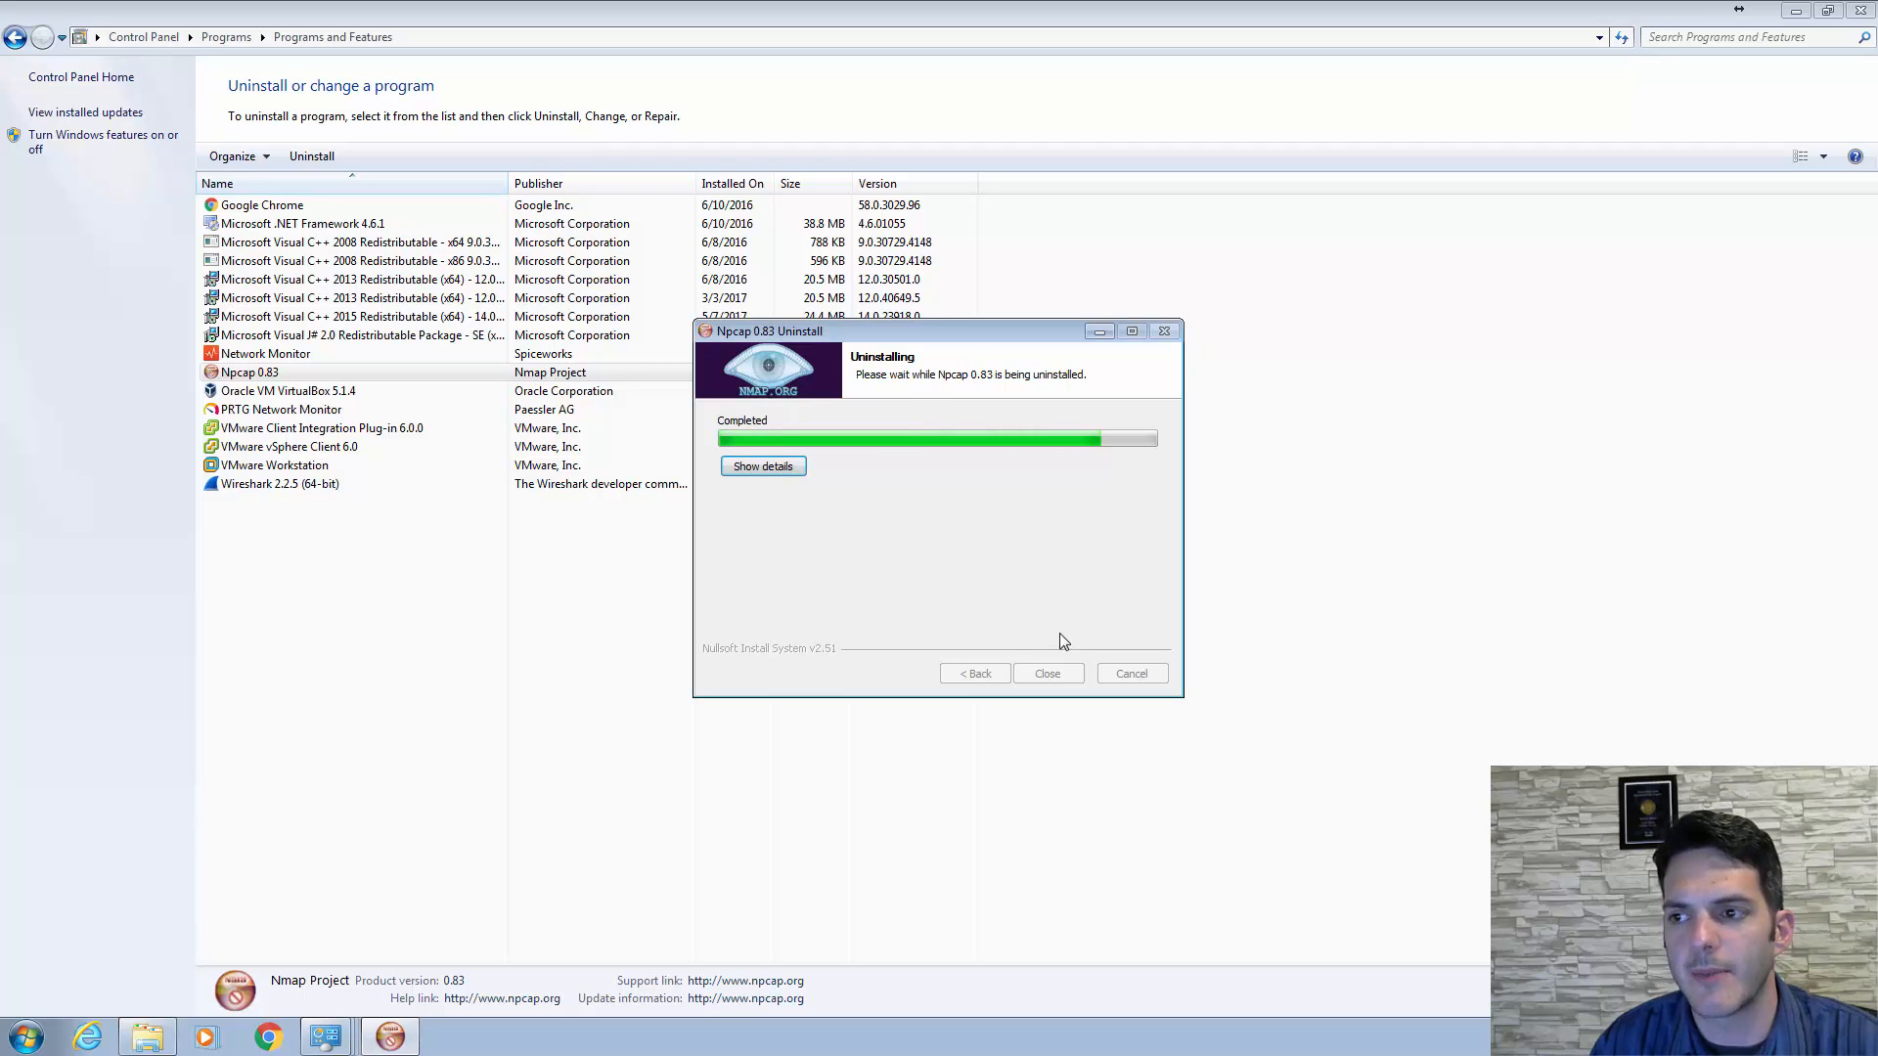
left_click(1064, 672)
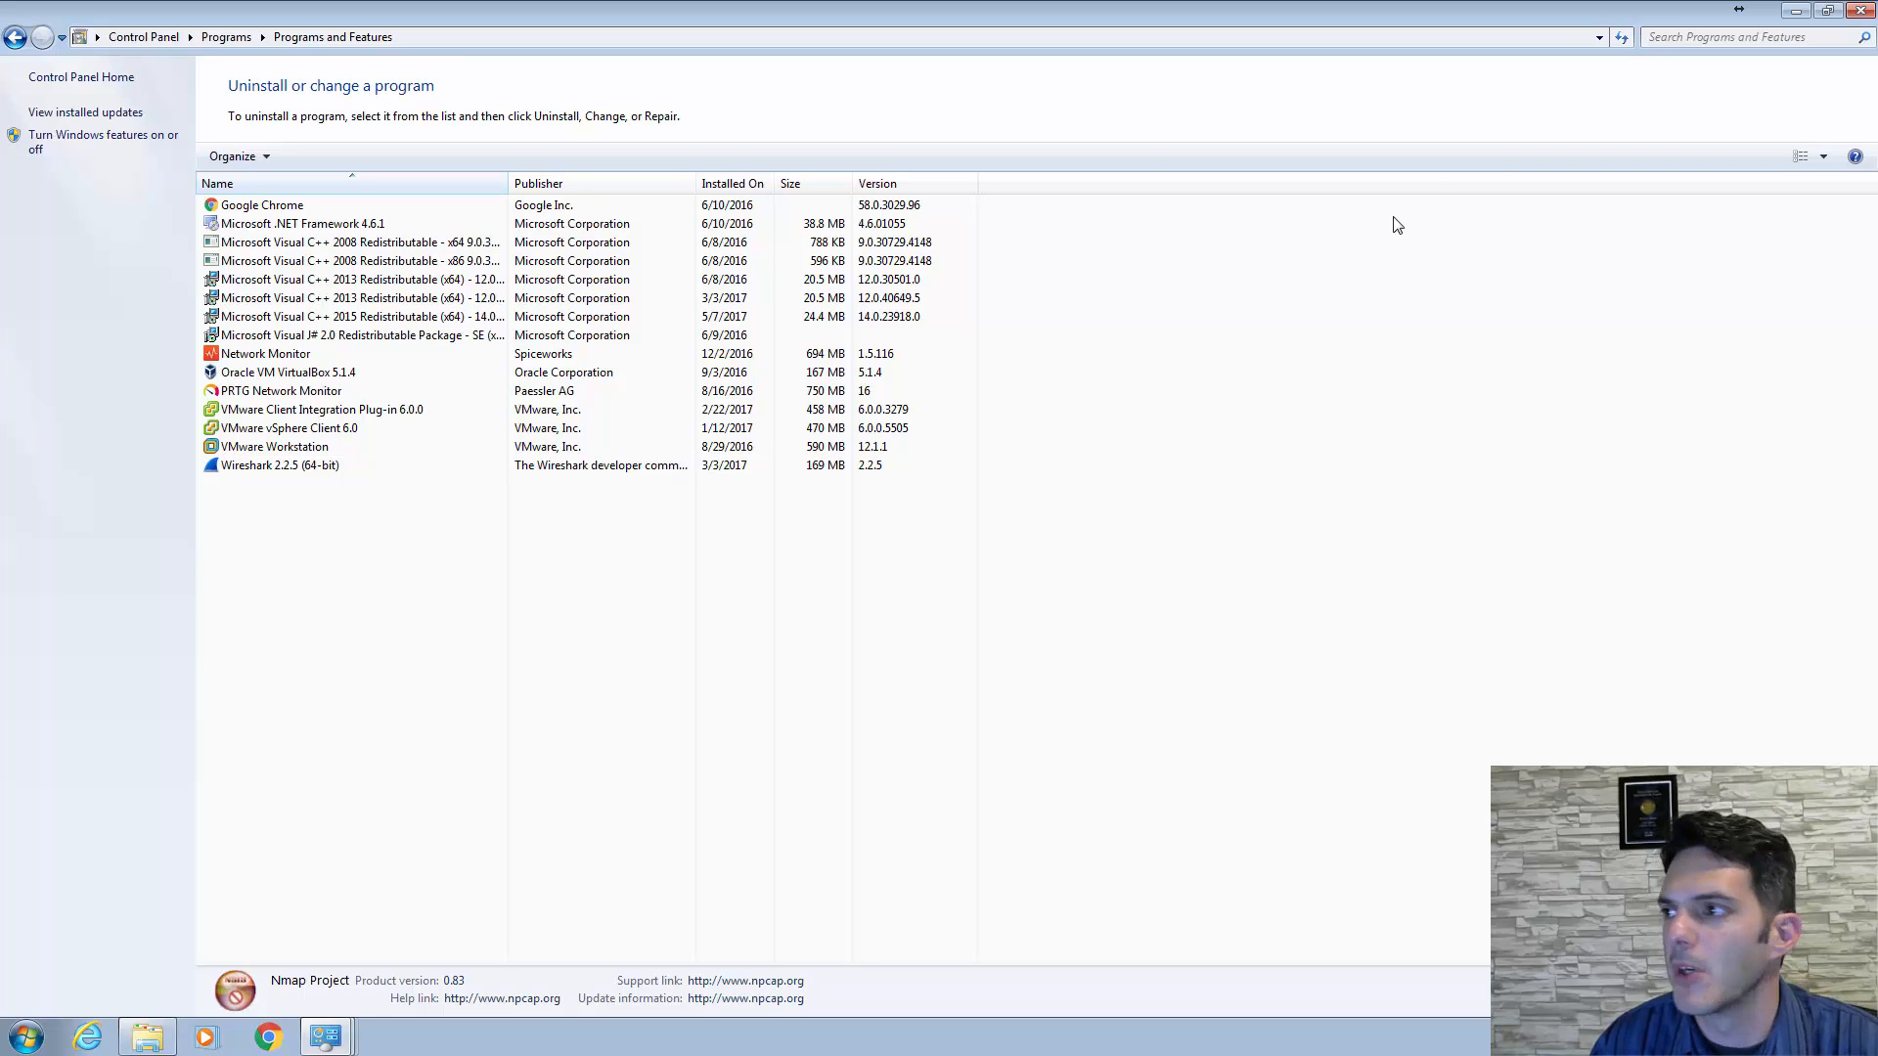
left_click(1860, 11)
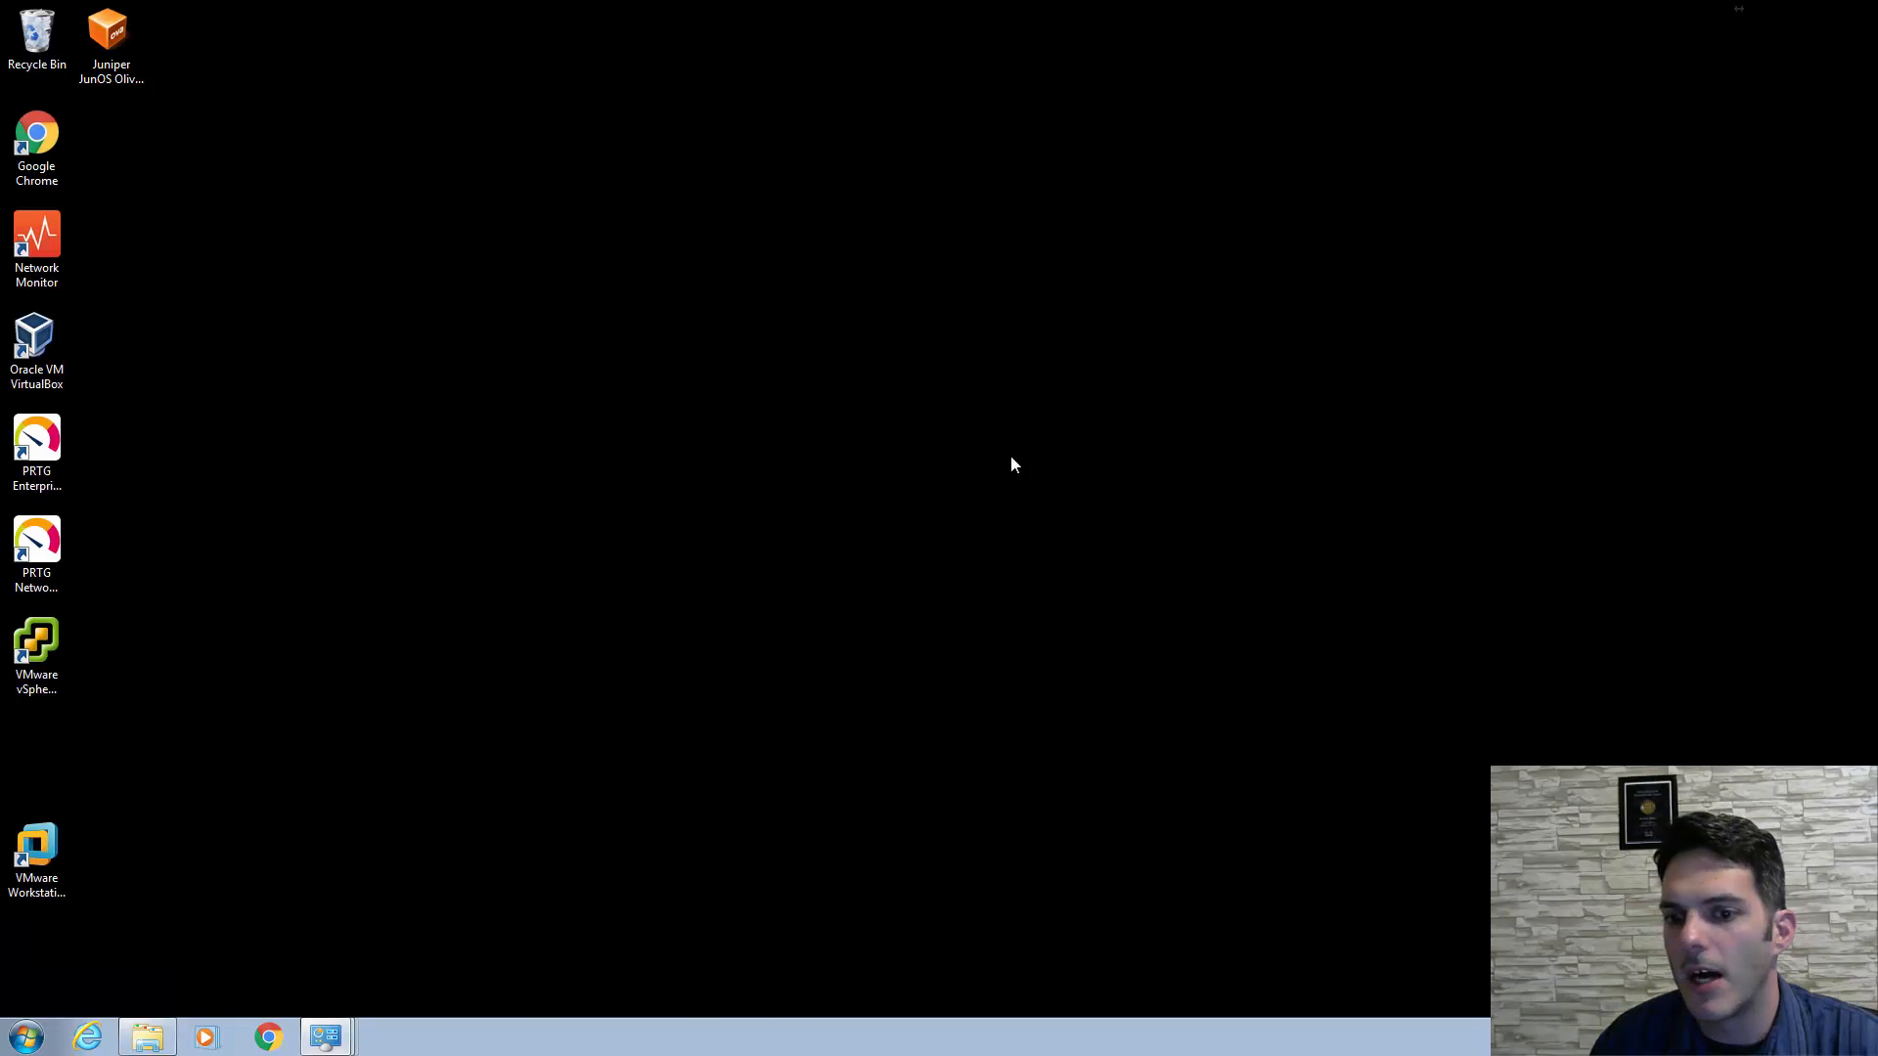
- Launch the GNS3 2.0.0 setup, accept its license, and keep GNS3 as the Start Menu folder
left_click(152, 1039)
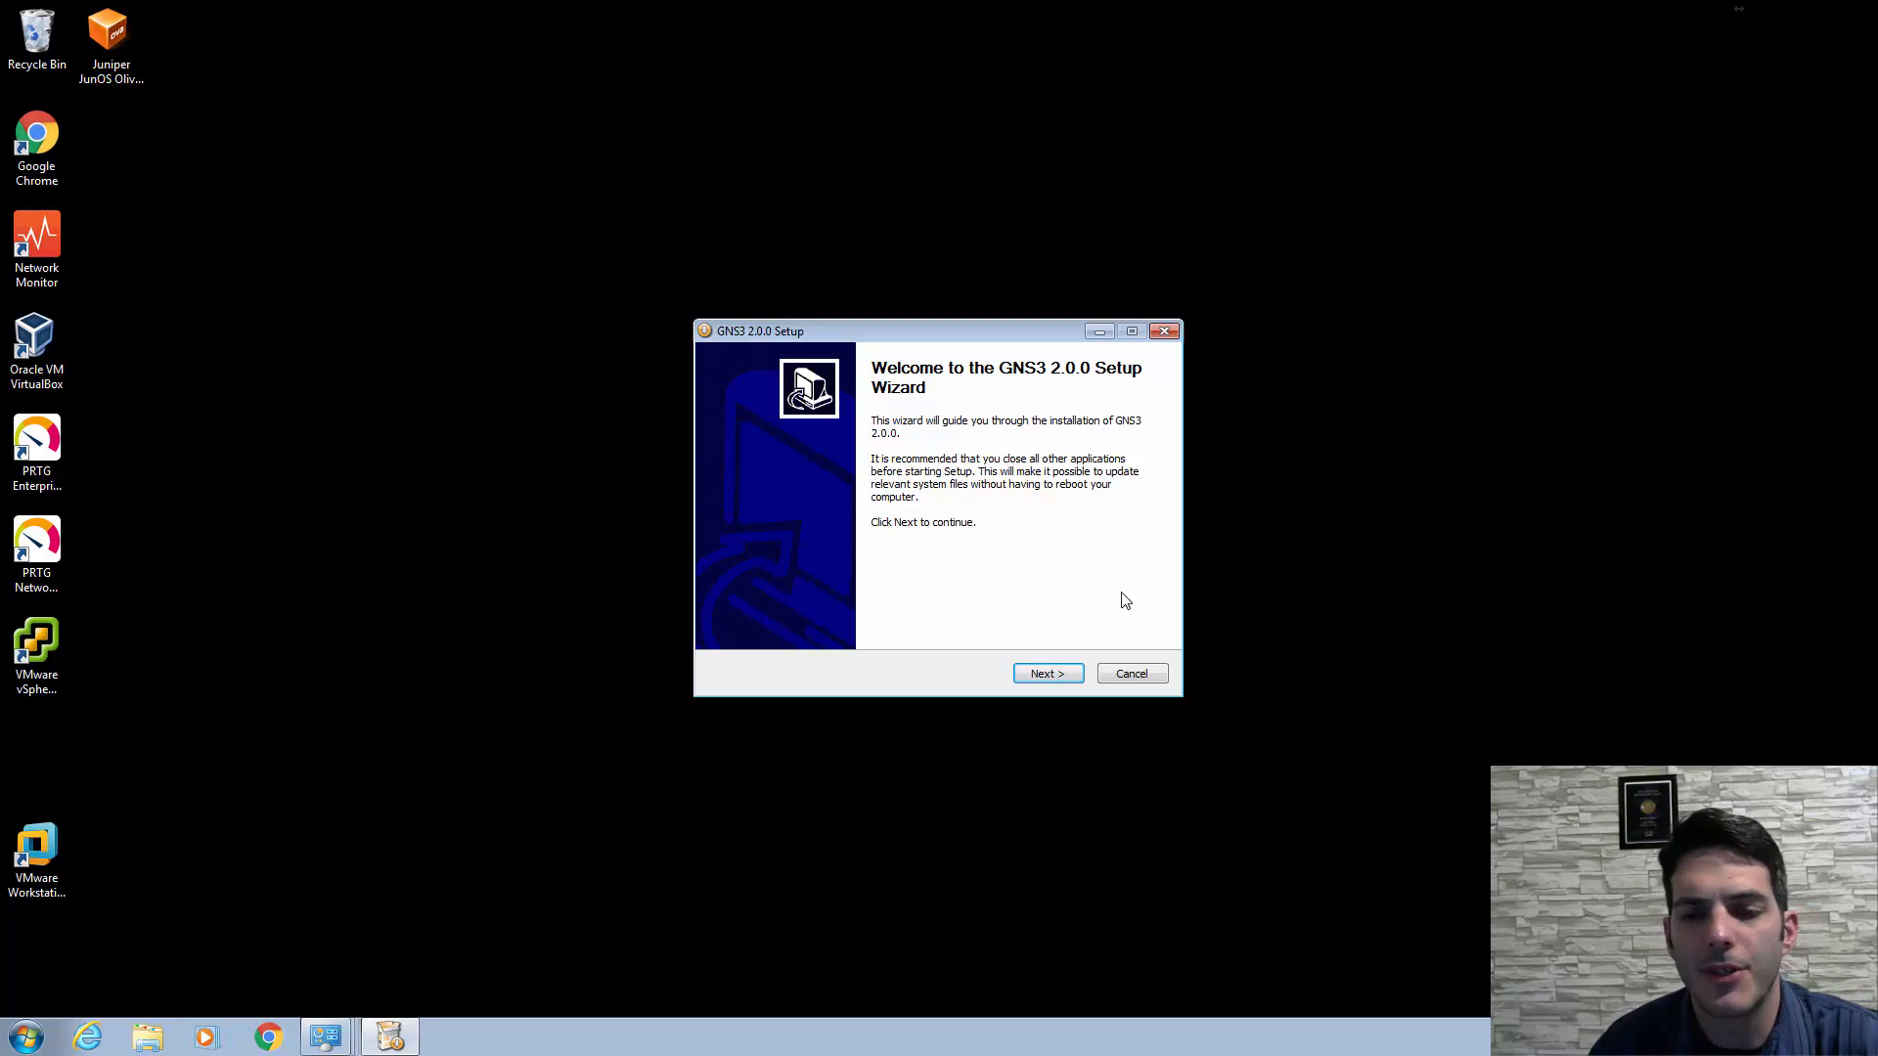
left_click(1046, 676)
left_click(1042, 677)
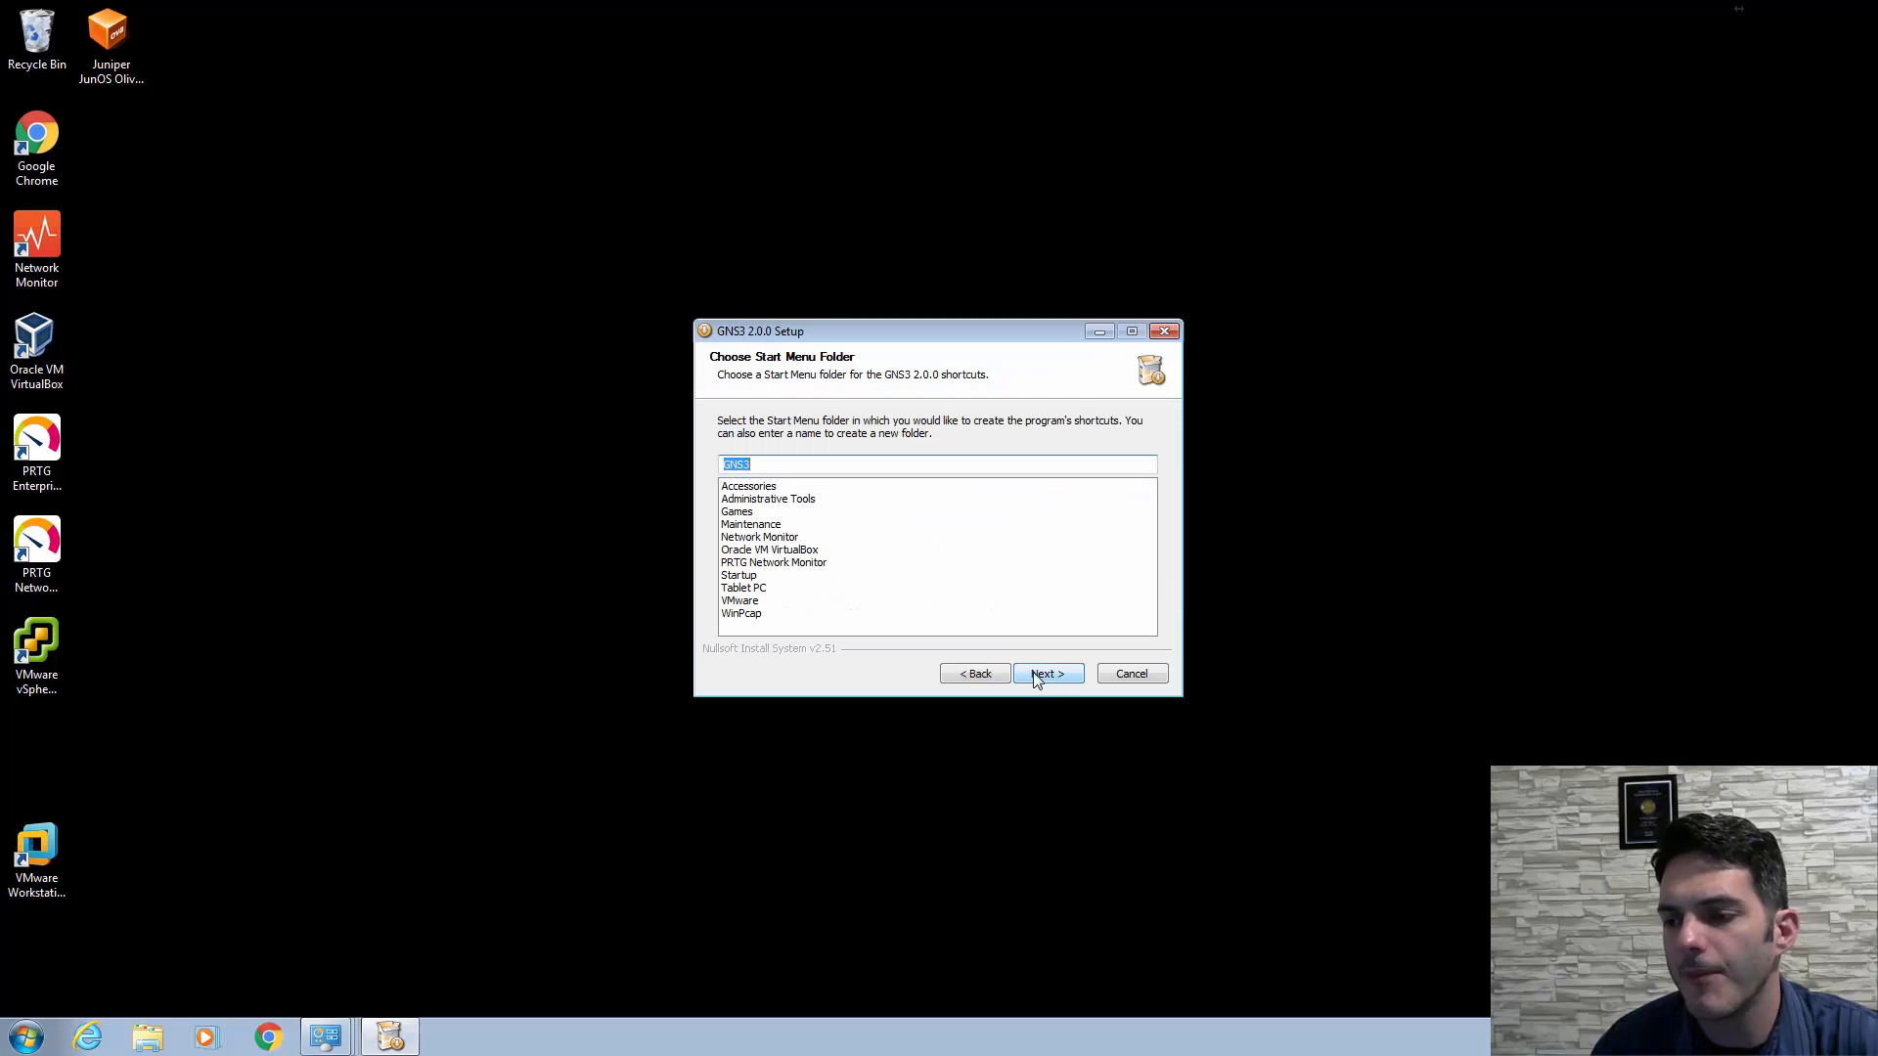
left_click(1047, 677)
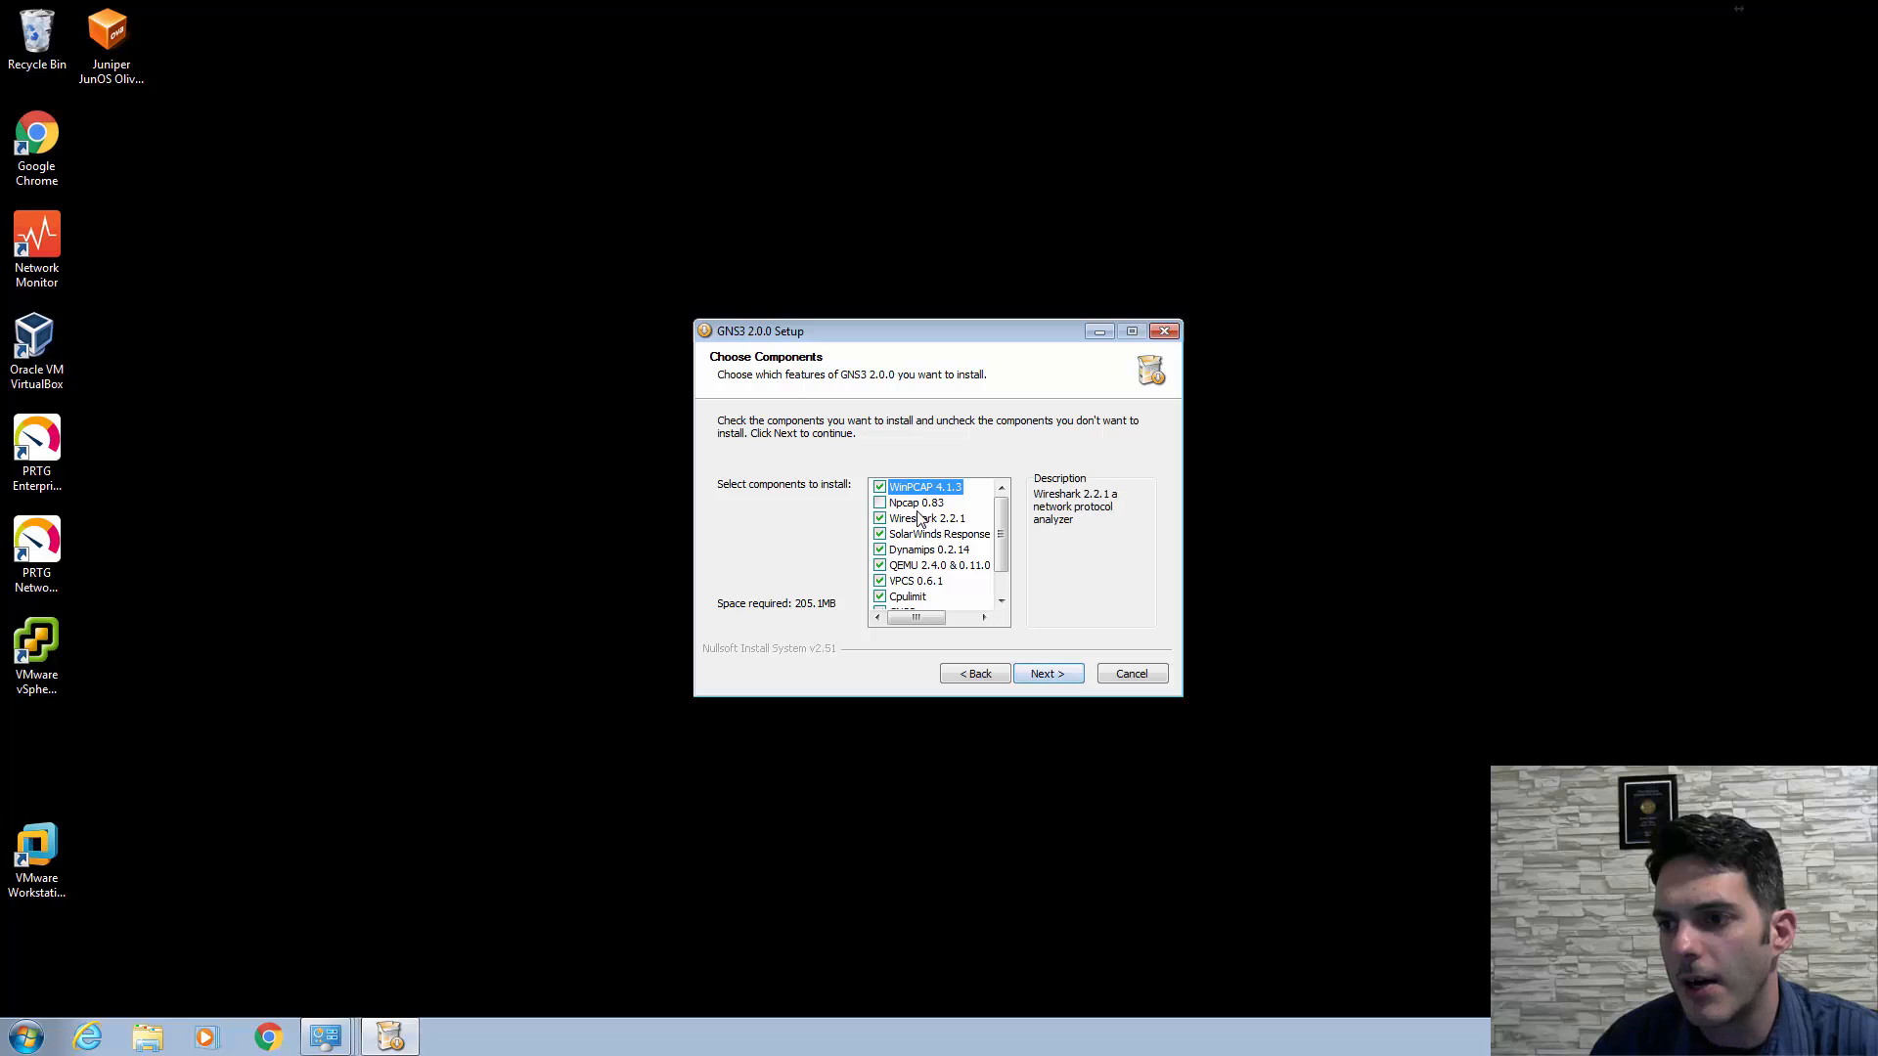
- Add Npcap 0.83 to the selected GNS3 components and start the installation in the default folder
left_click(880, 503)
scroll(894, 528, "down", 1)
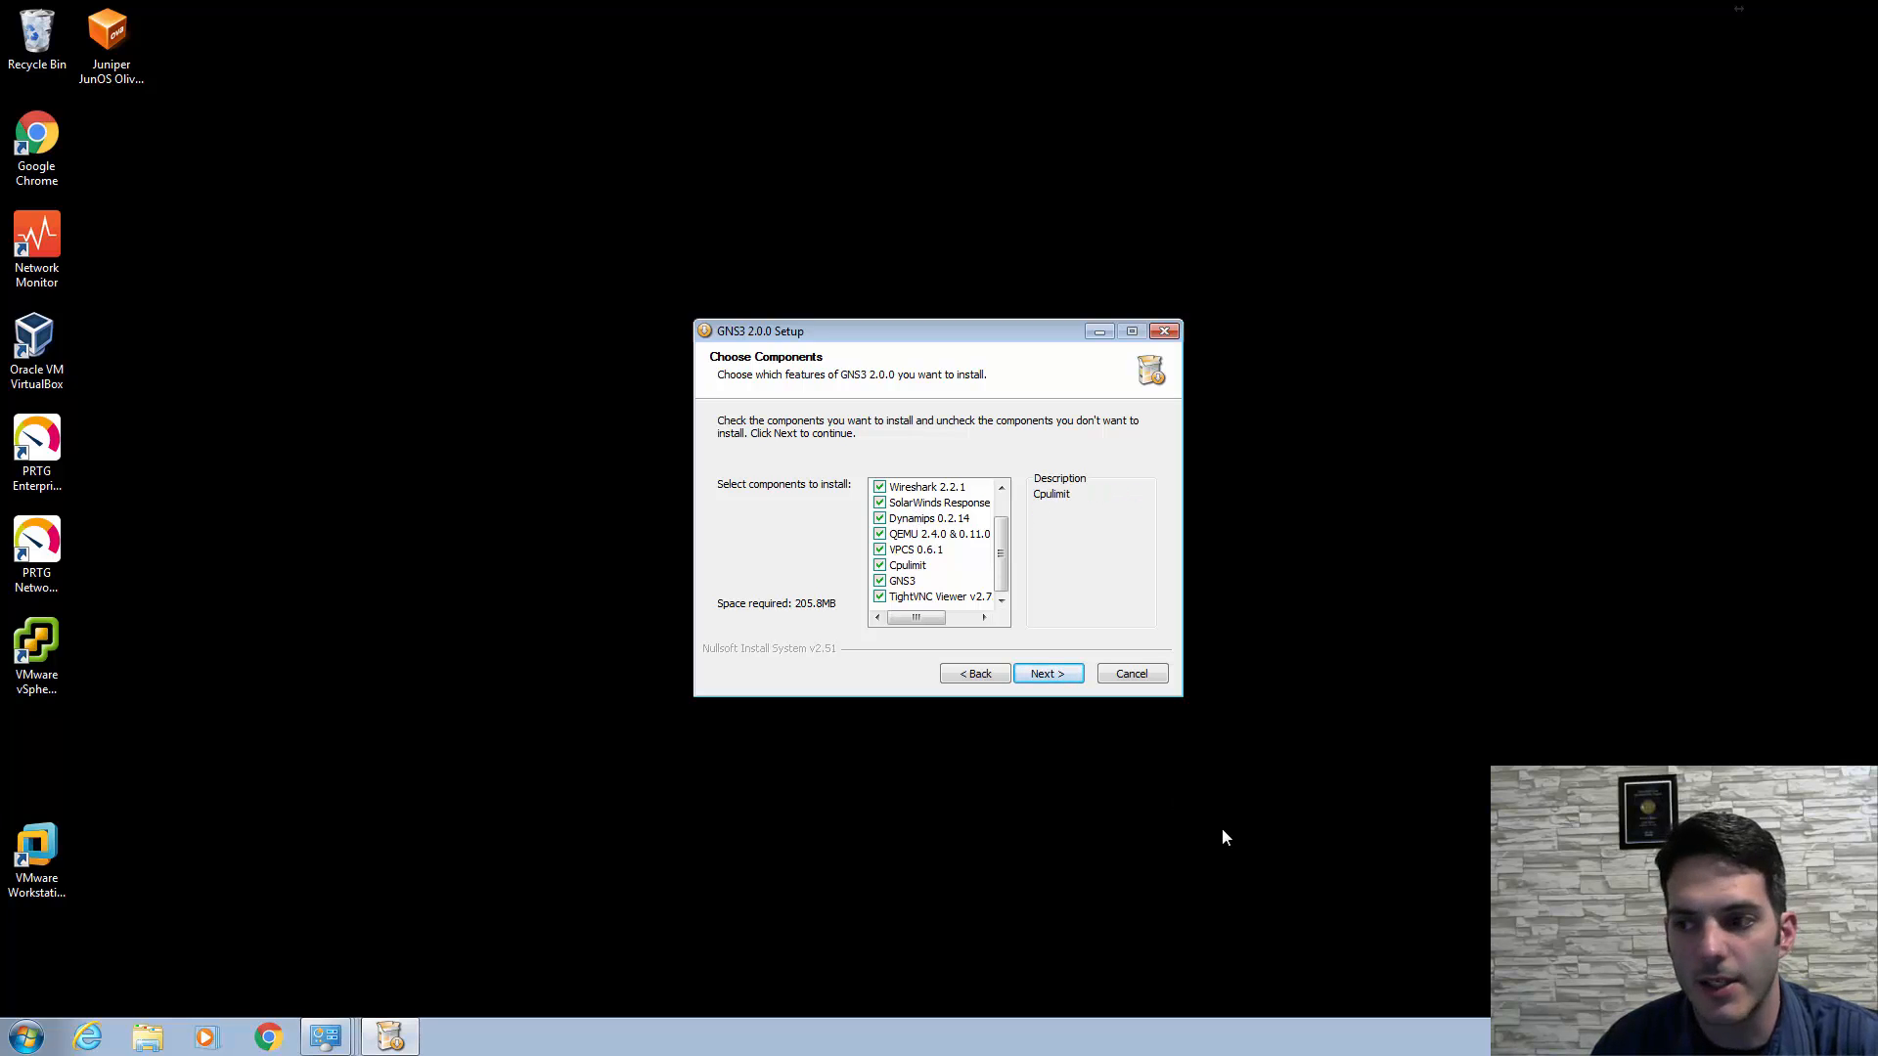
scroll(982, 592, "up", 1)
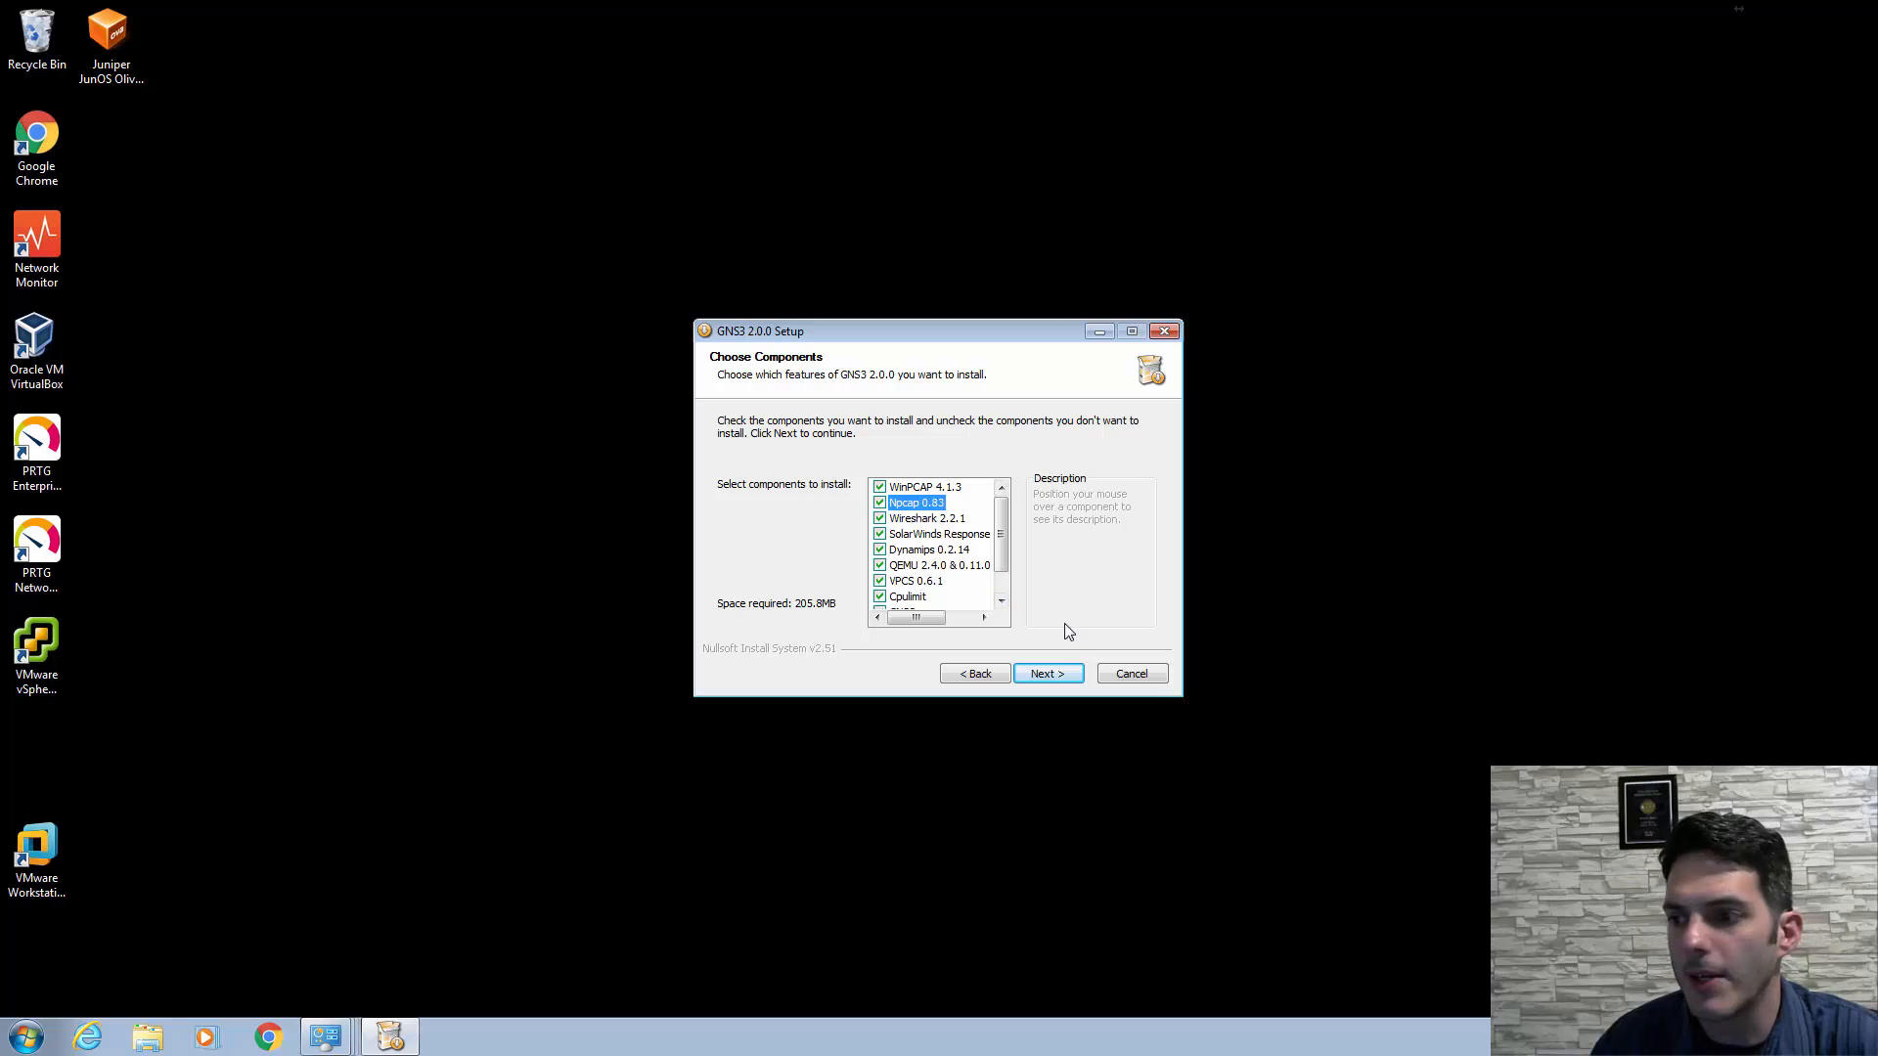
left_click(1060, 669)
left_click(1060, 669)
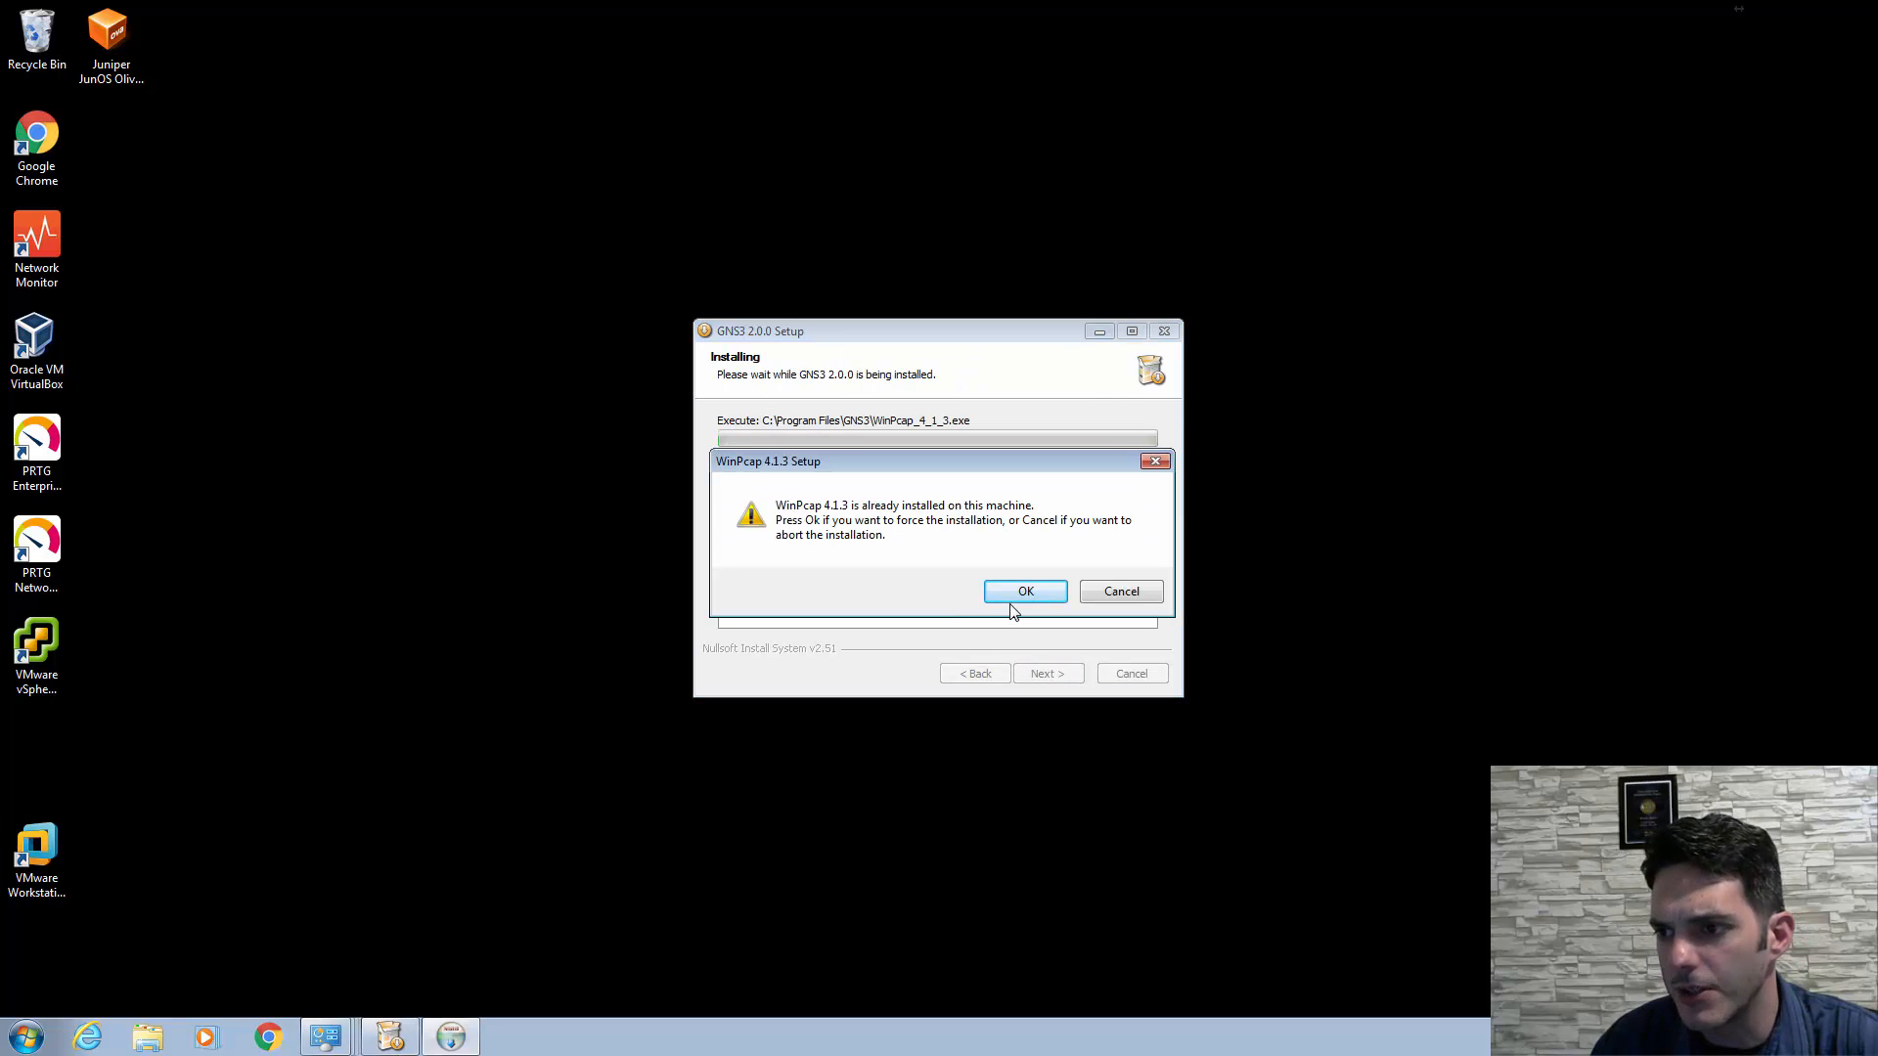
- Skip reinstalling WinPcap 4.1.3, and install Npcap 0.83 with 802.1Q VLAN tag support enabled
left_click(1108, 597)
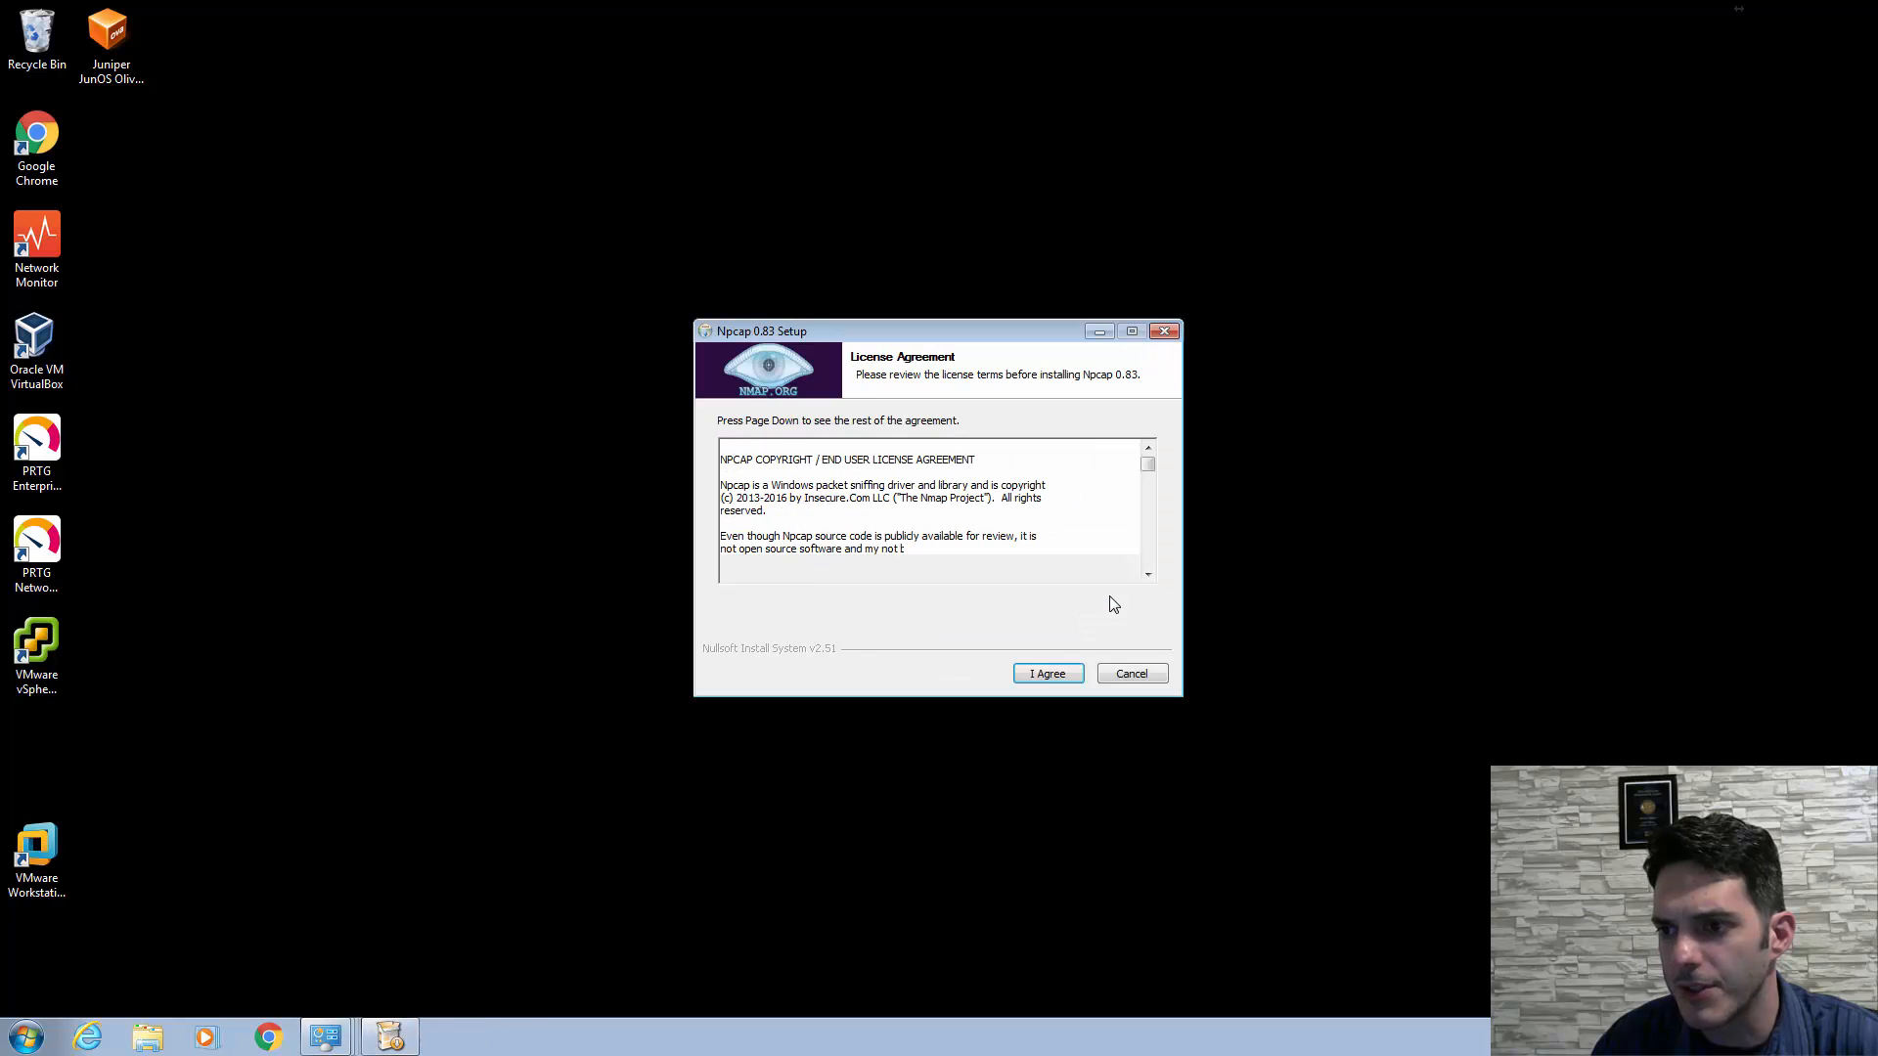
left_click(1050, 675)
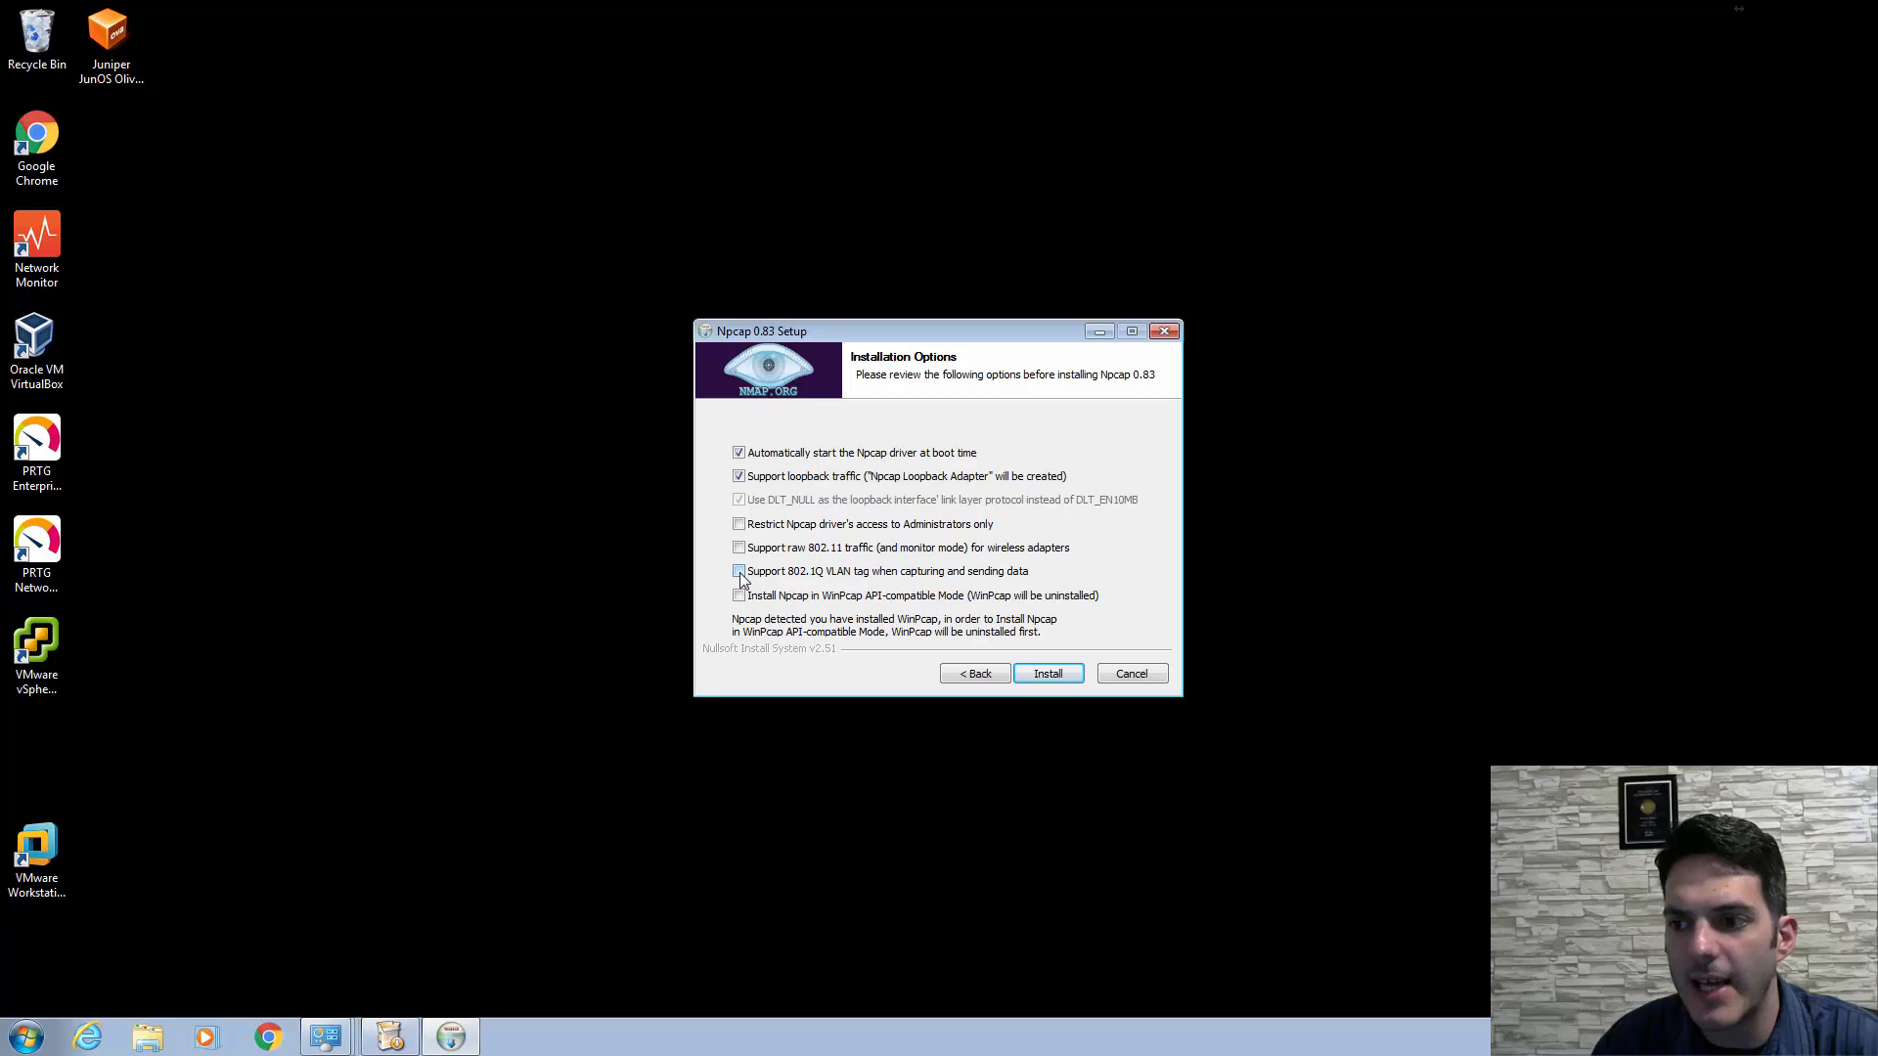
left_click(739, 572)
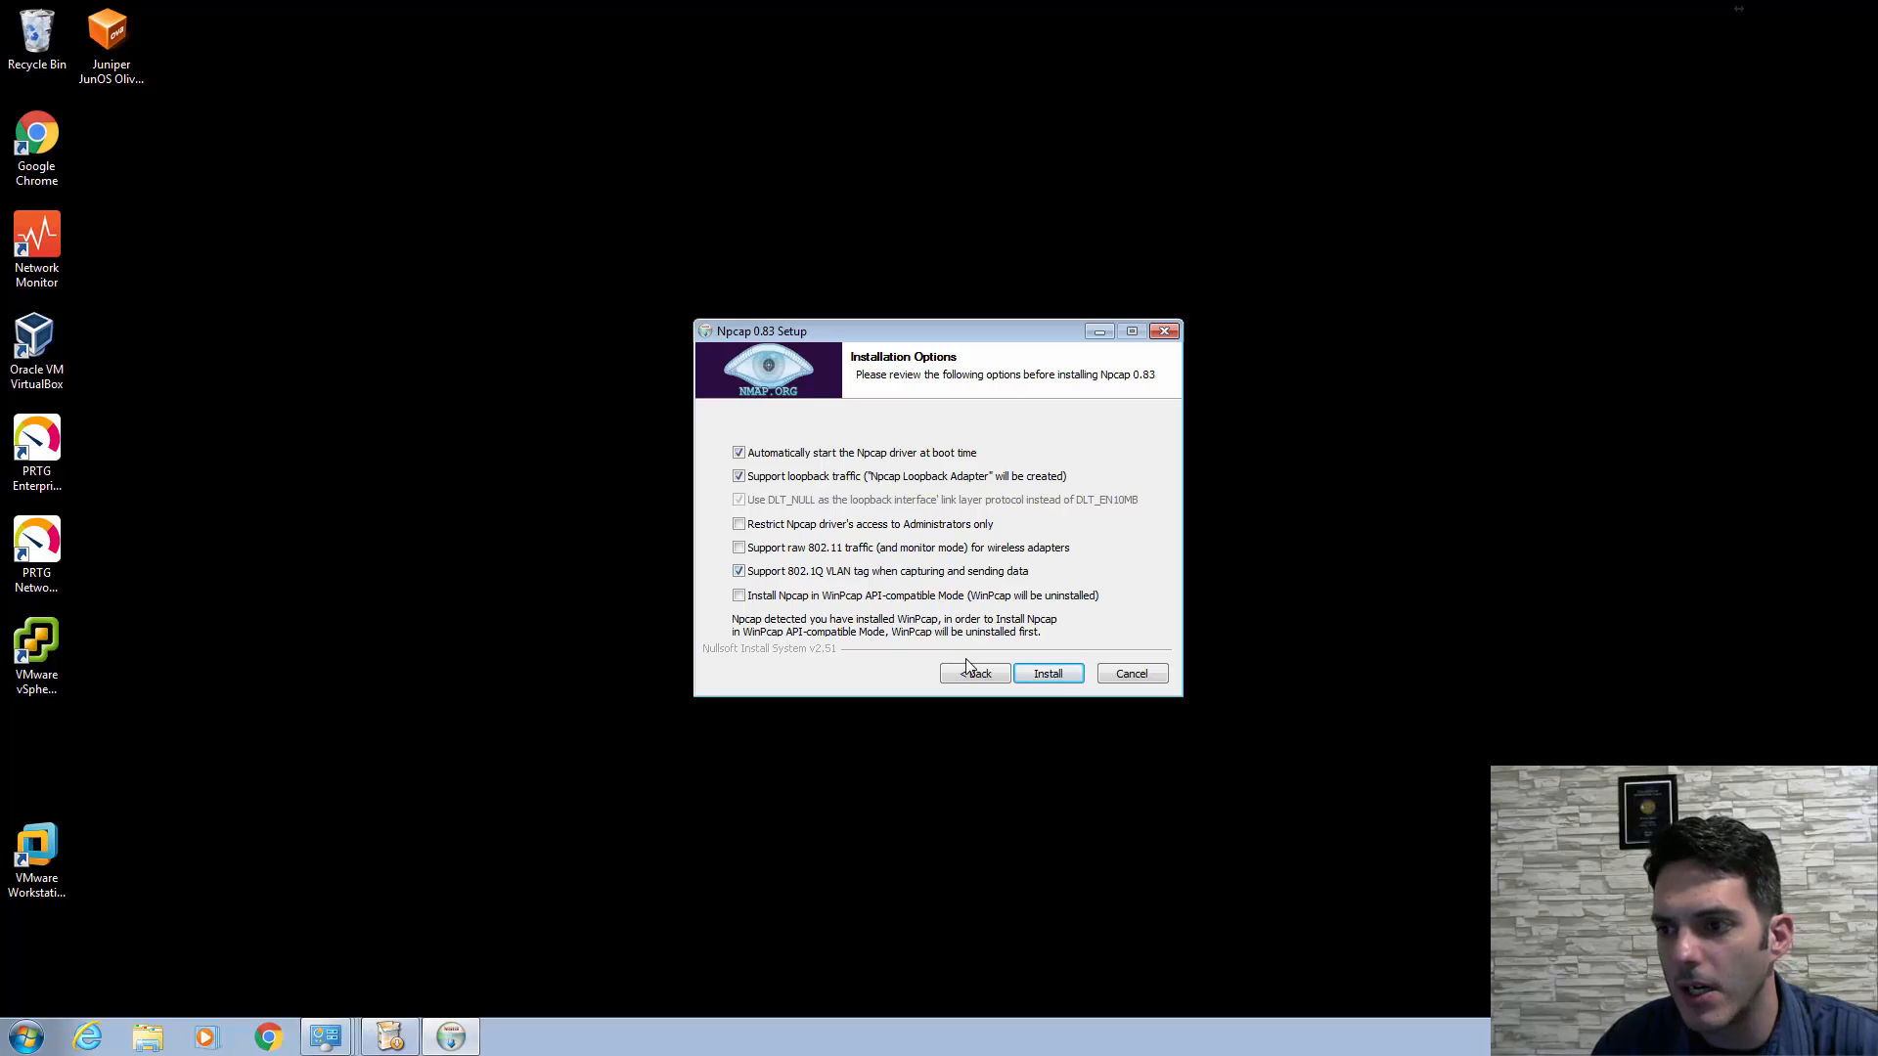
left_click(1046, 672)
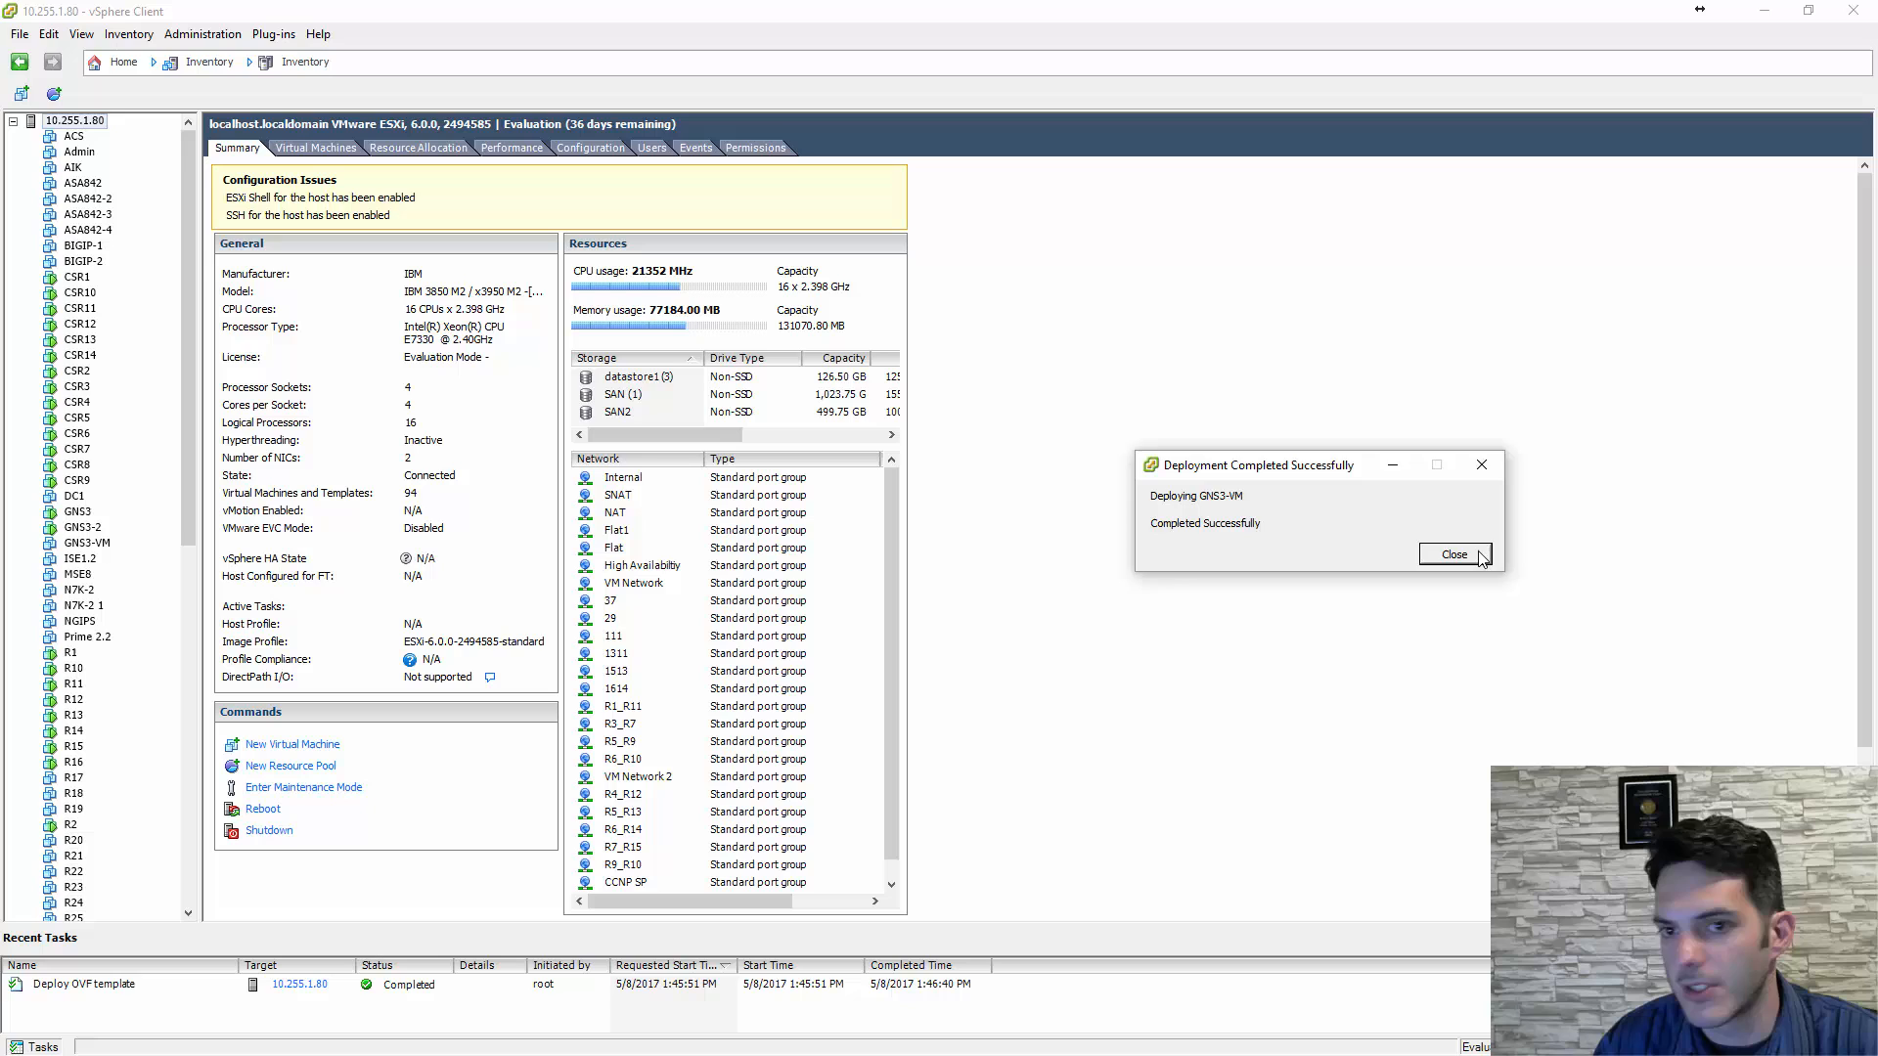
- In vSphere Client, dismiss the deployment message and configure GNS3-VM with 32 GB of memory and 2 cores per socket
left_click(1454, 555)
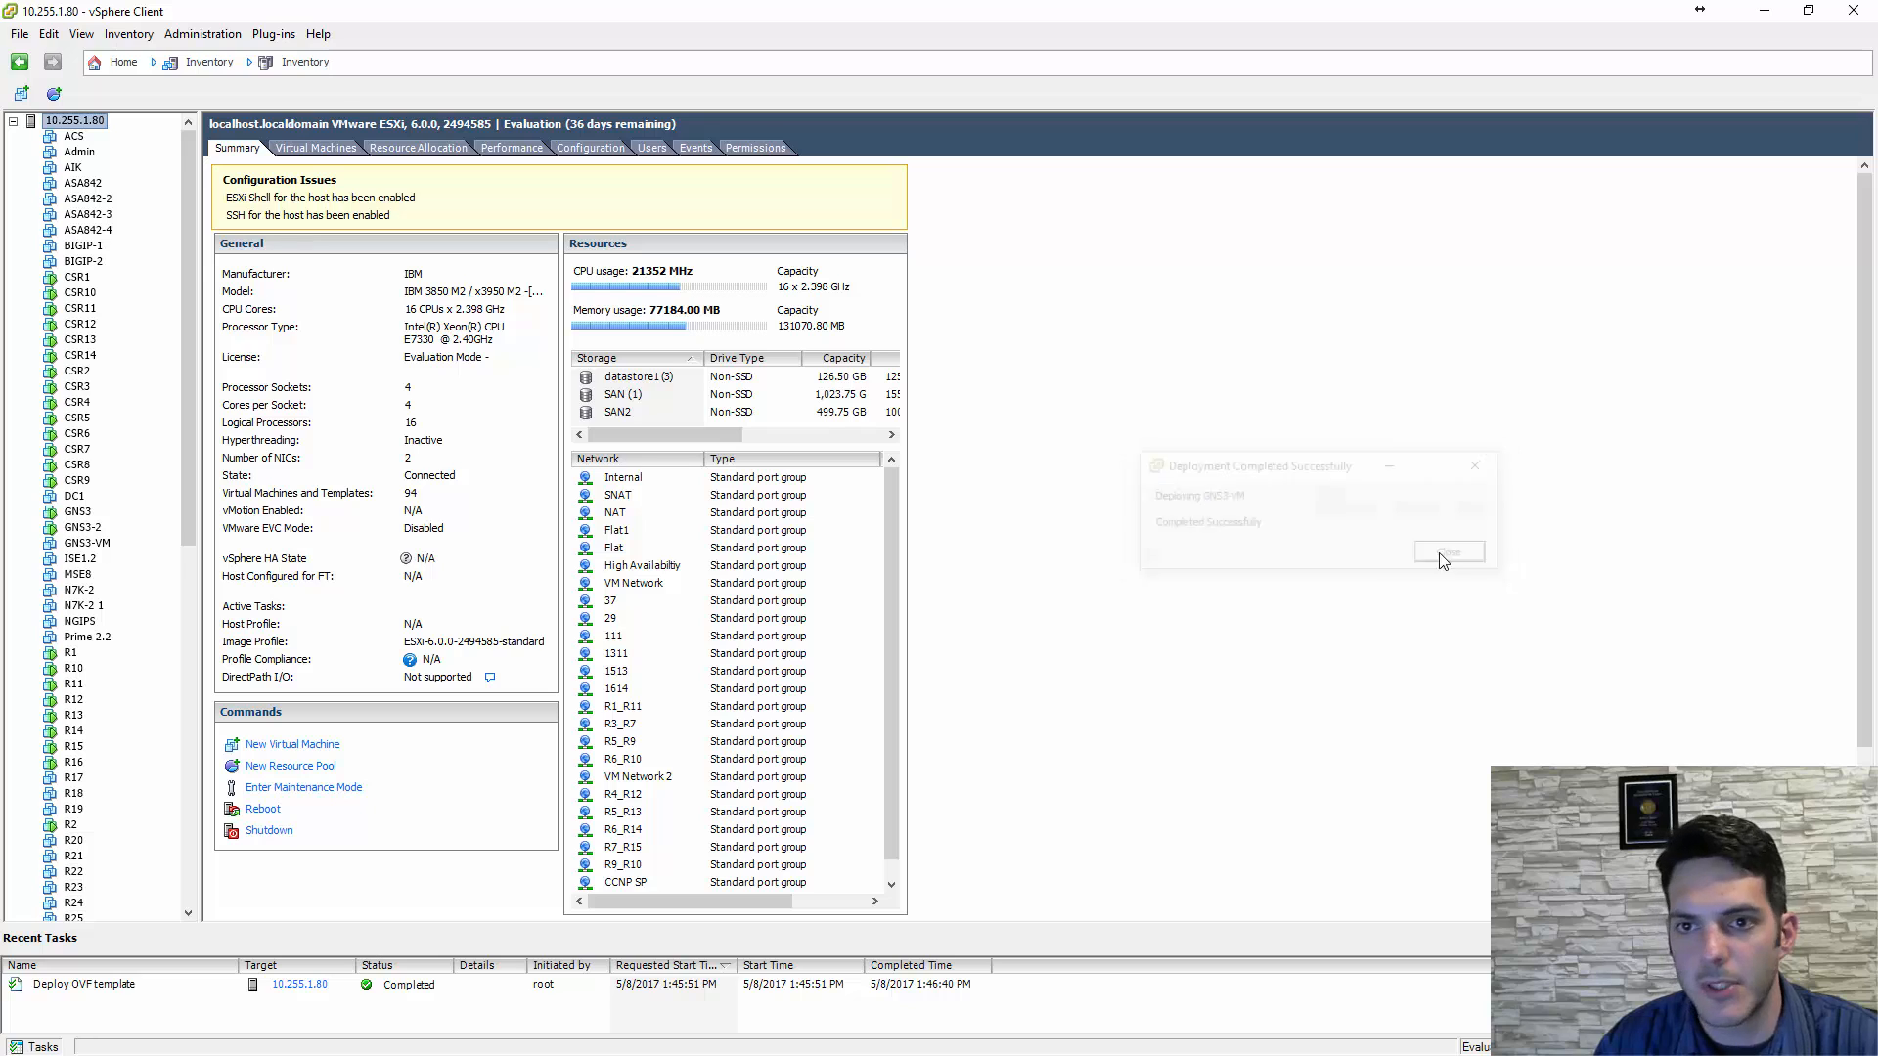
left_click(86, 543)
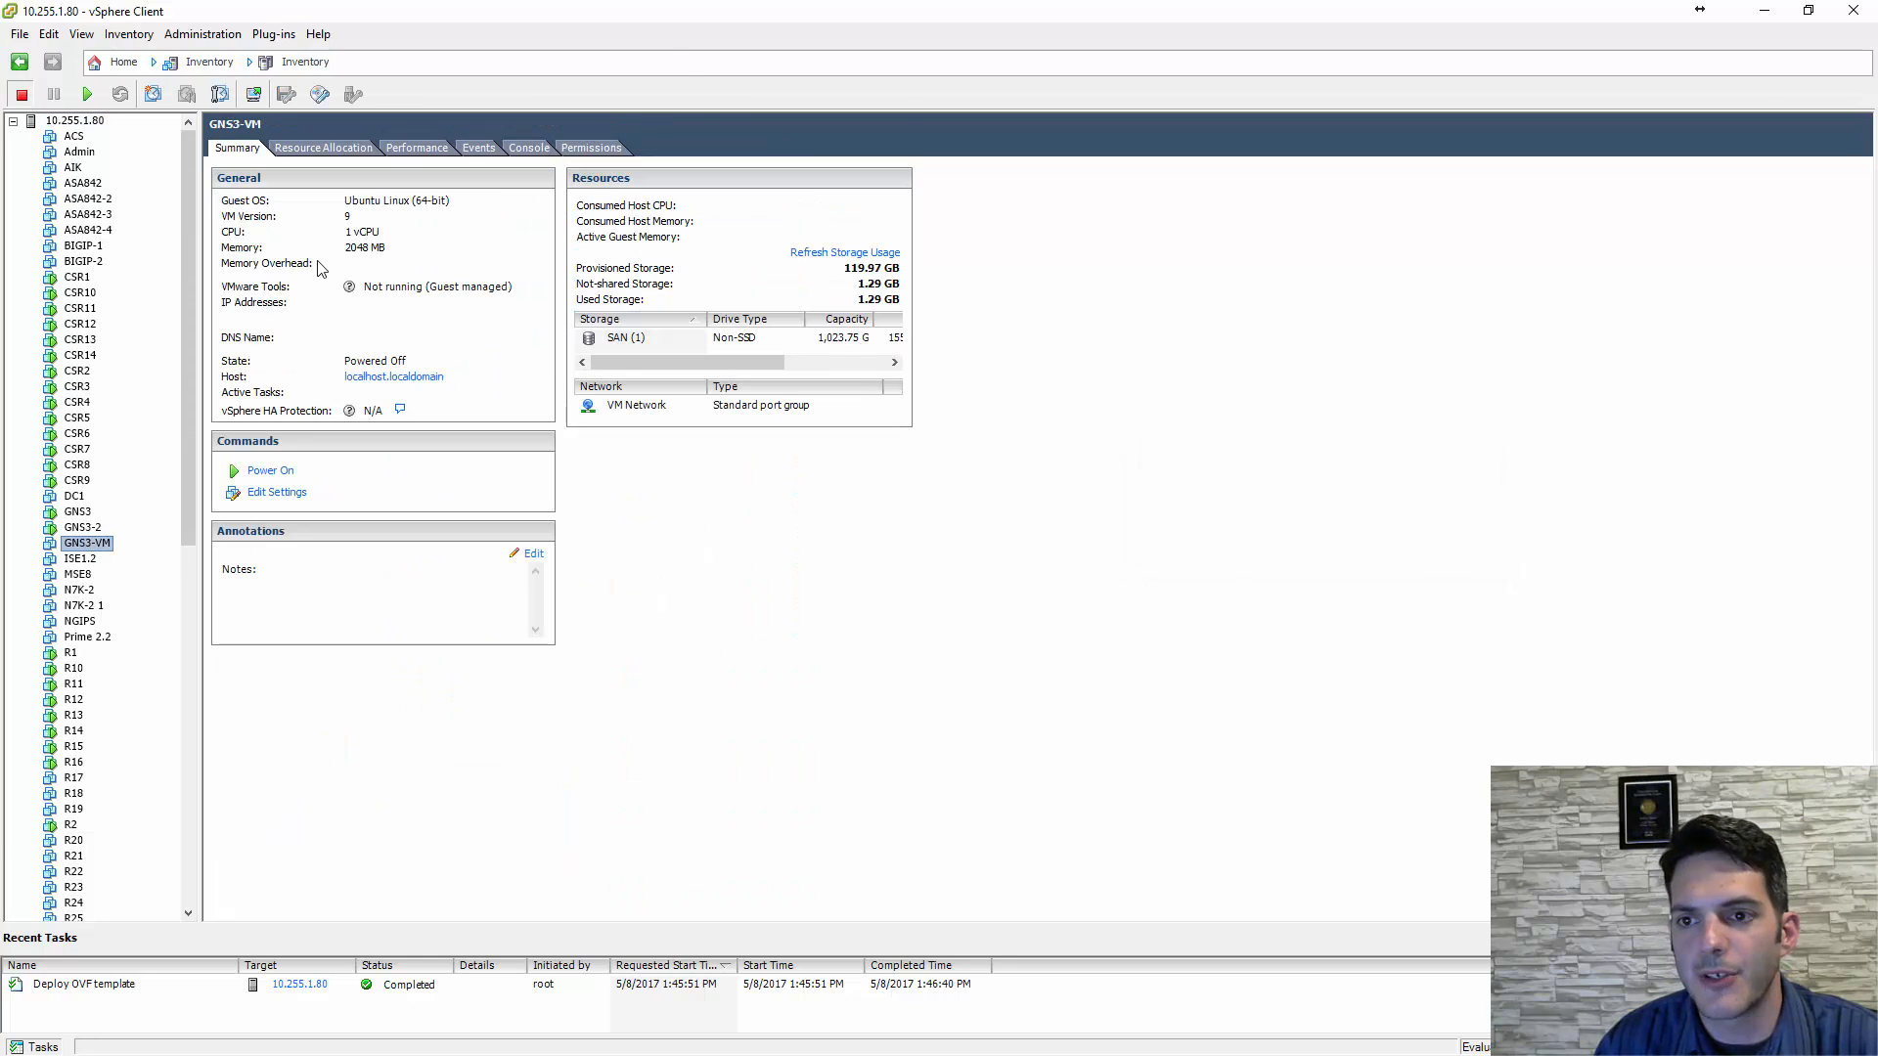
left_click(279, 492)
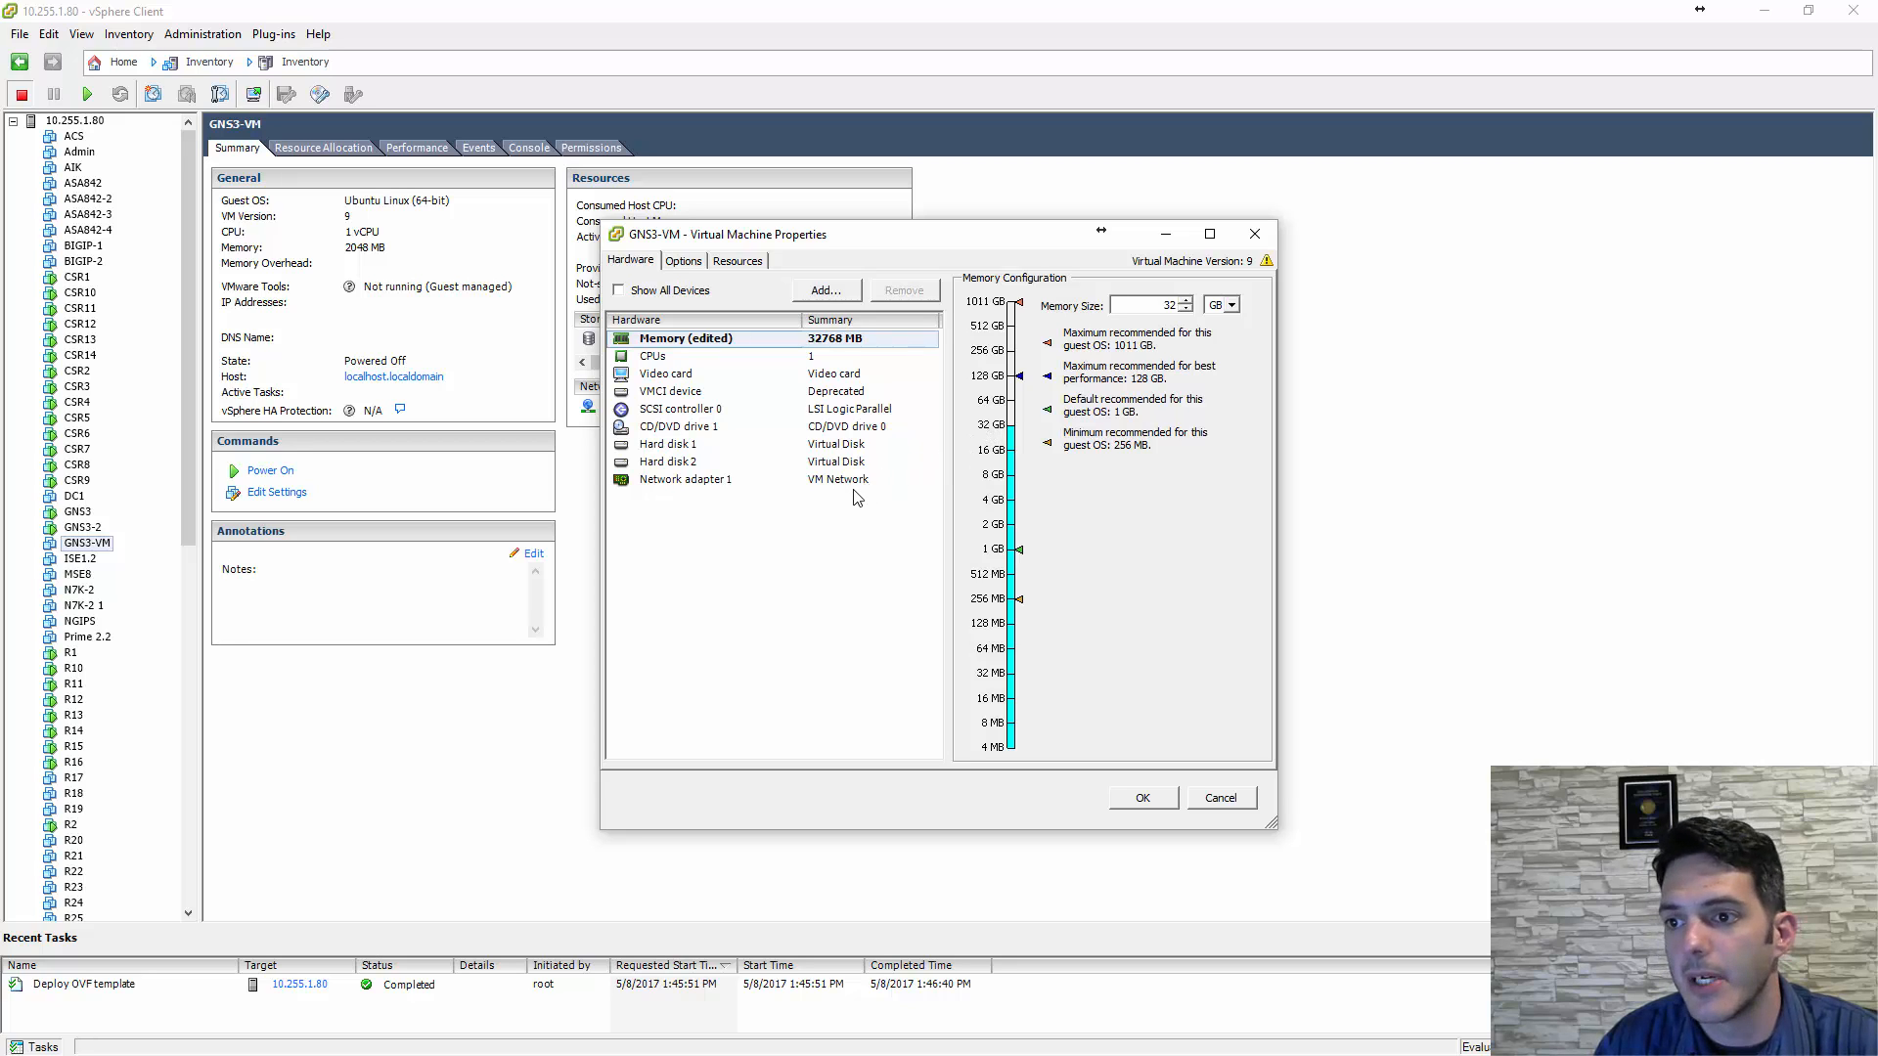
left_click(810, 358)
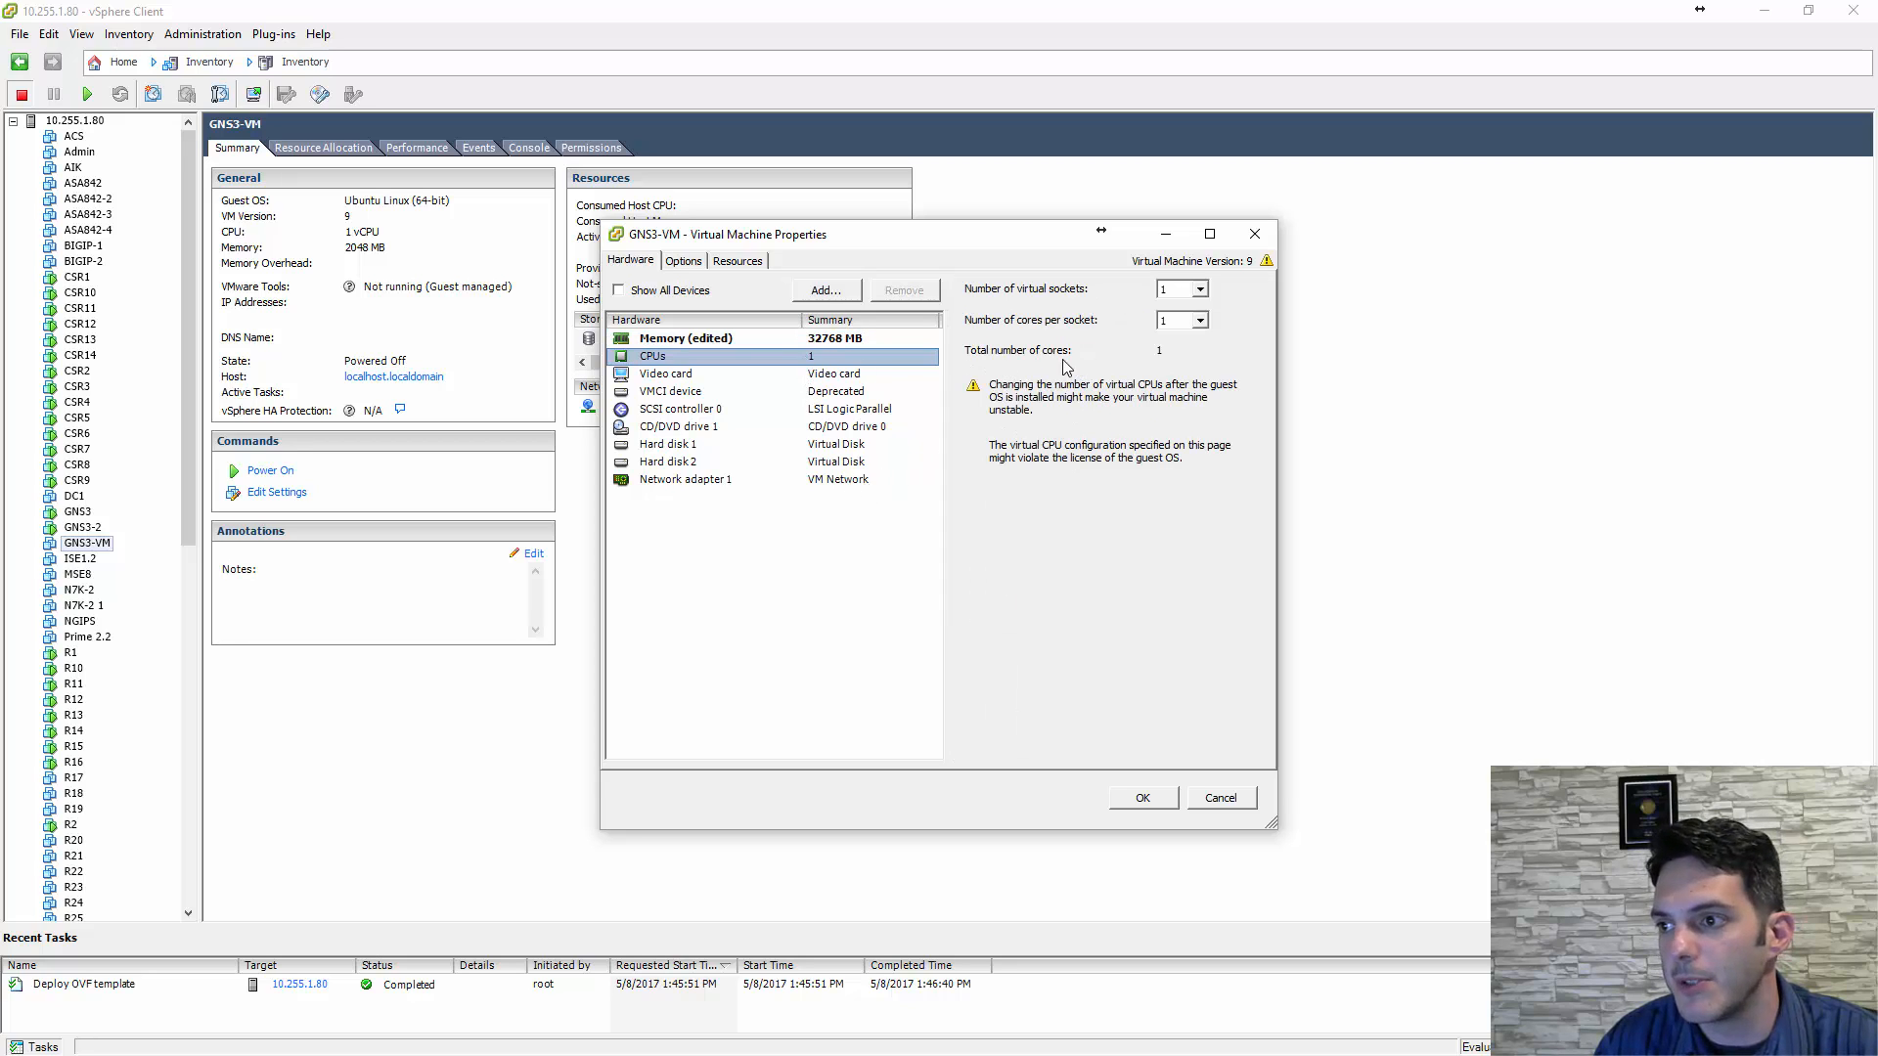
left_click(1208, 317)
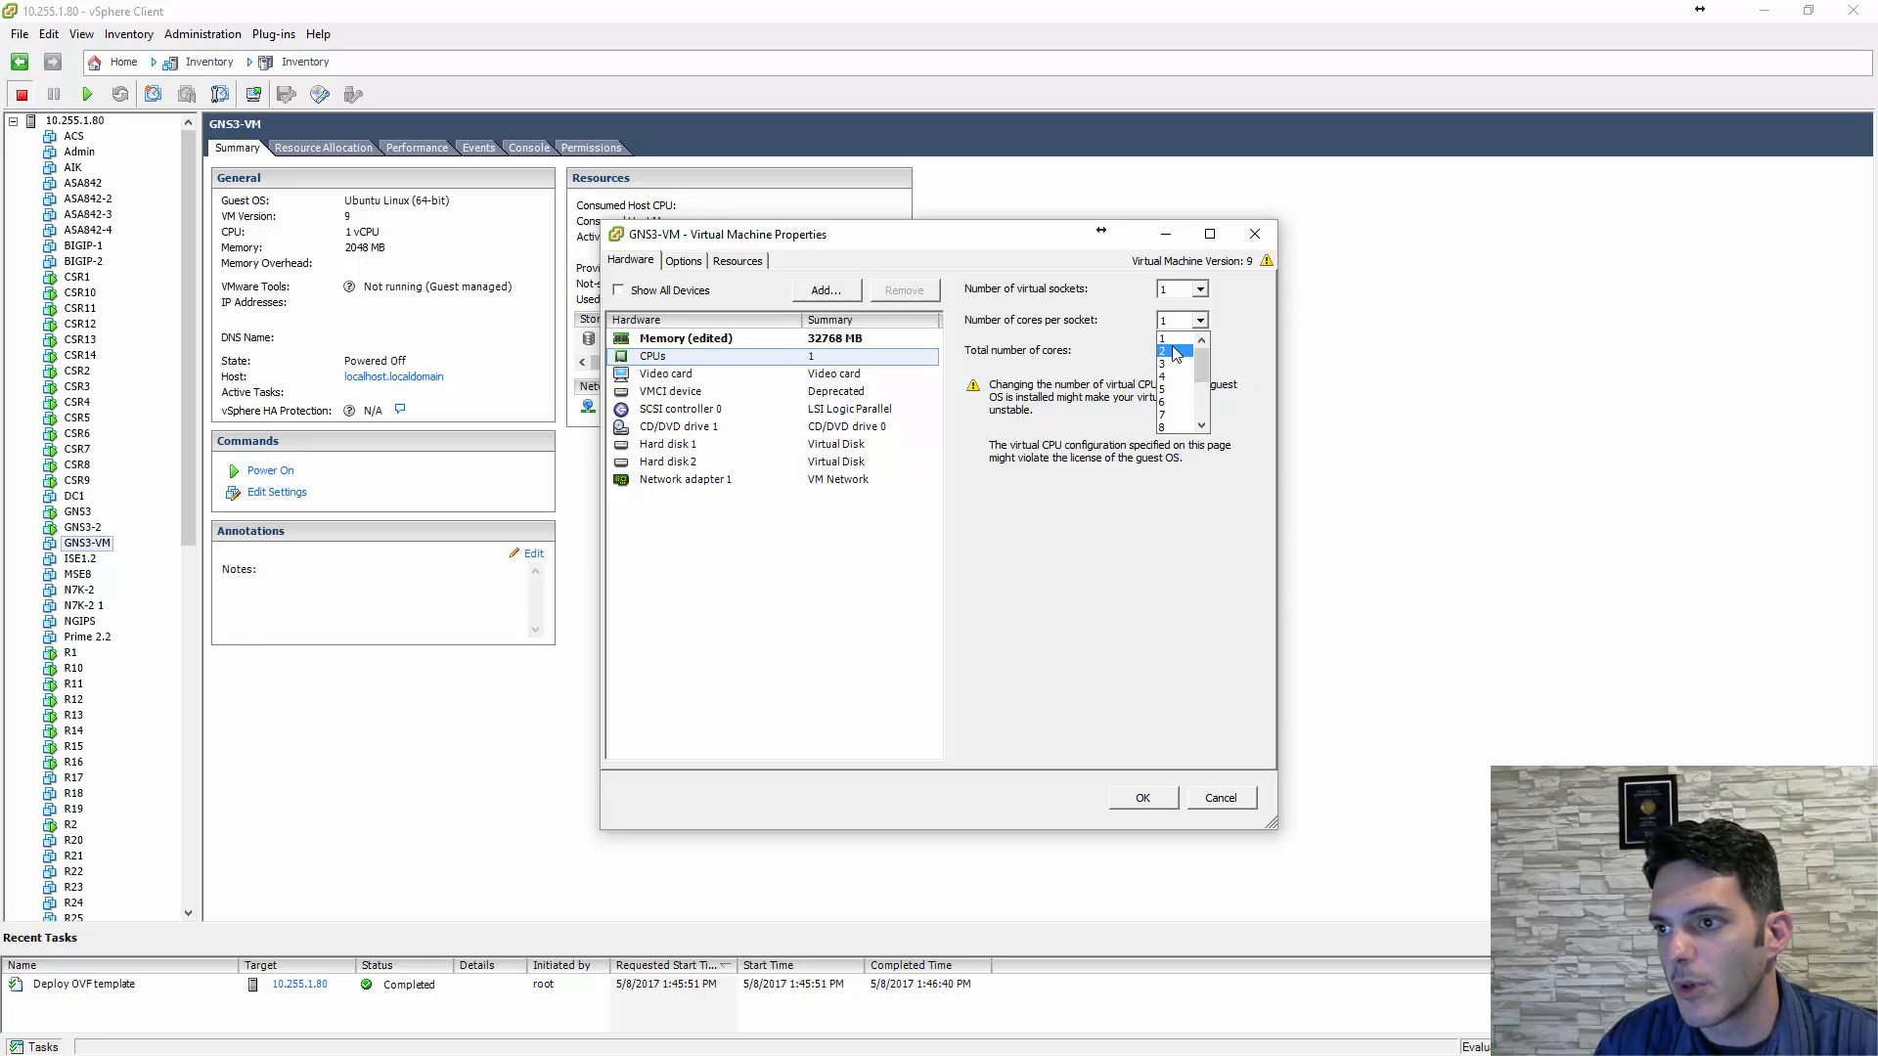
left_click(1175, 350)
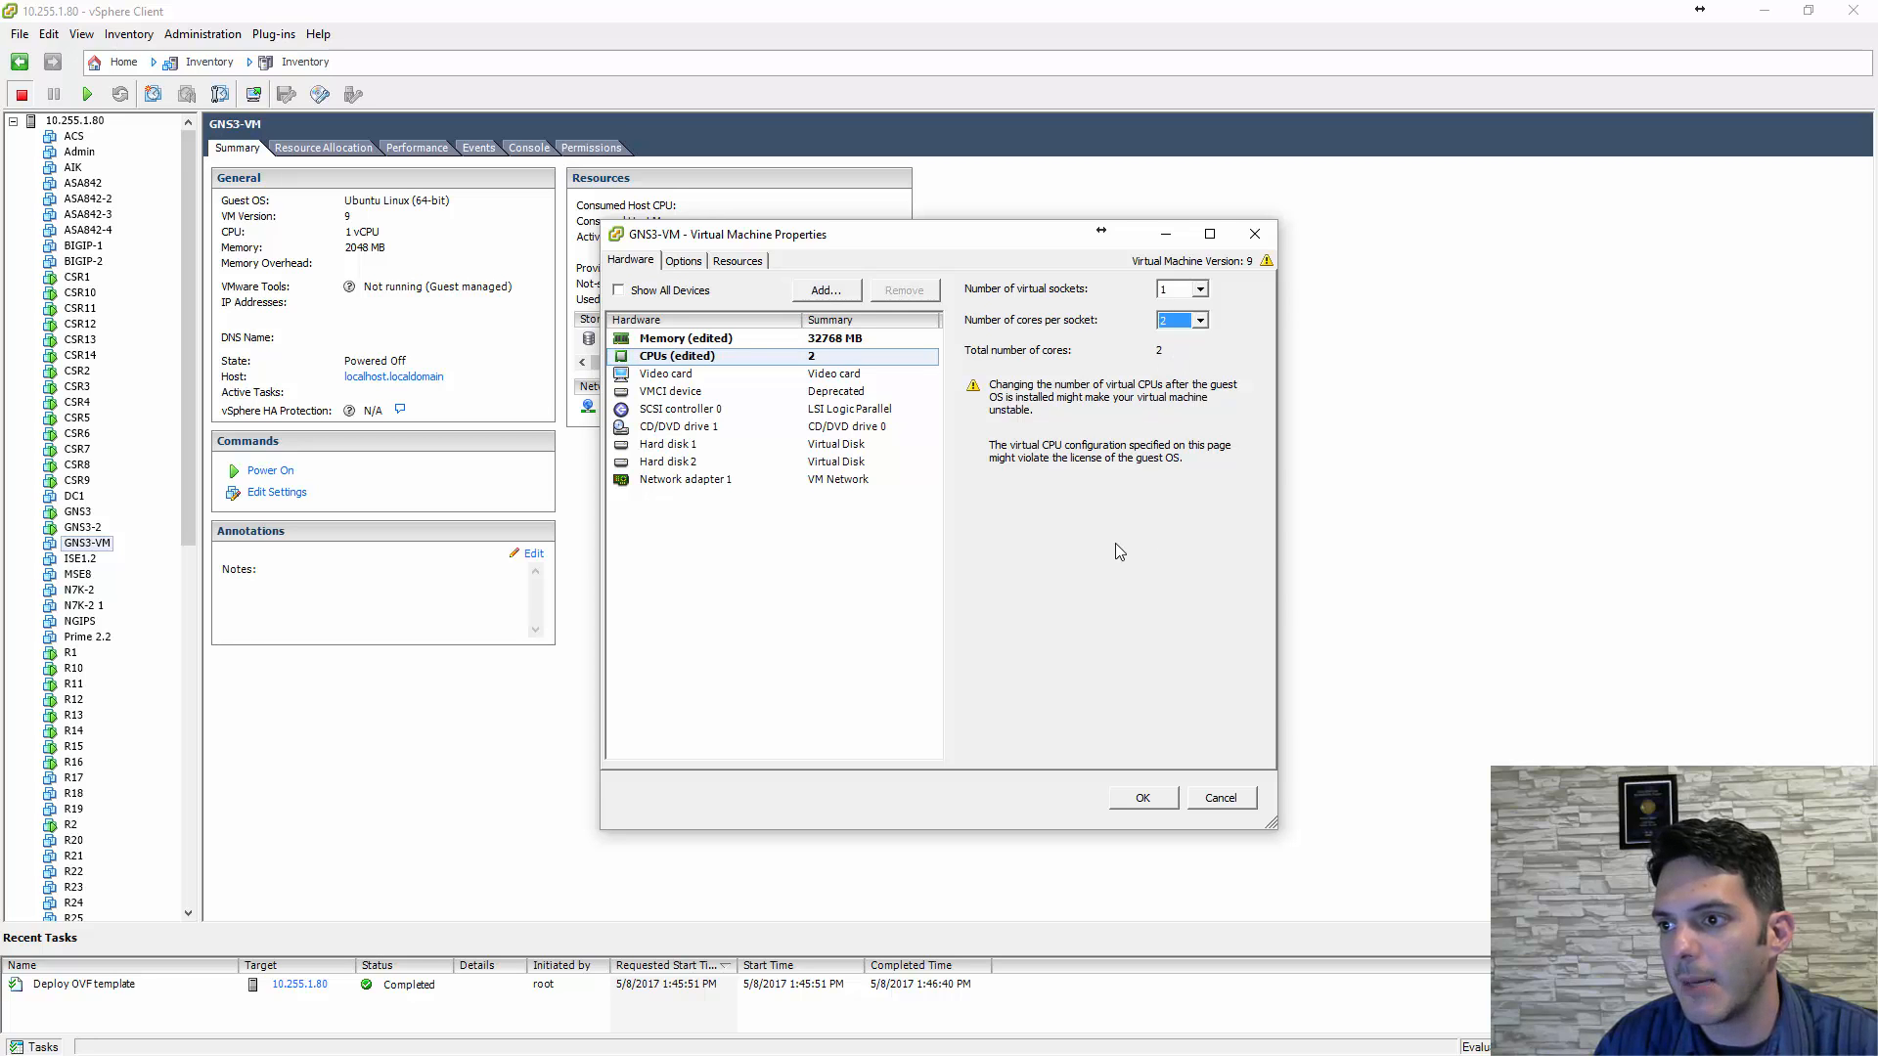
left_click(1140, 797)
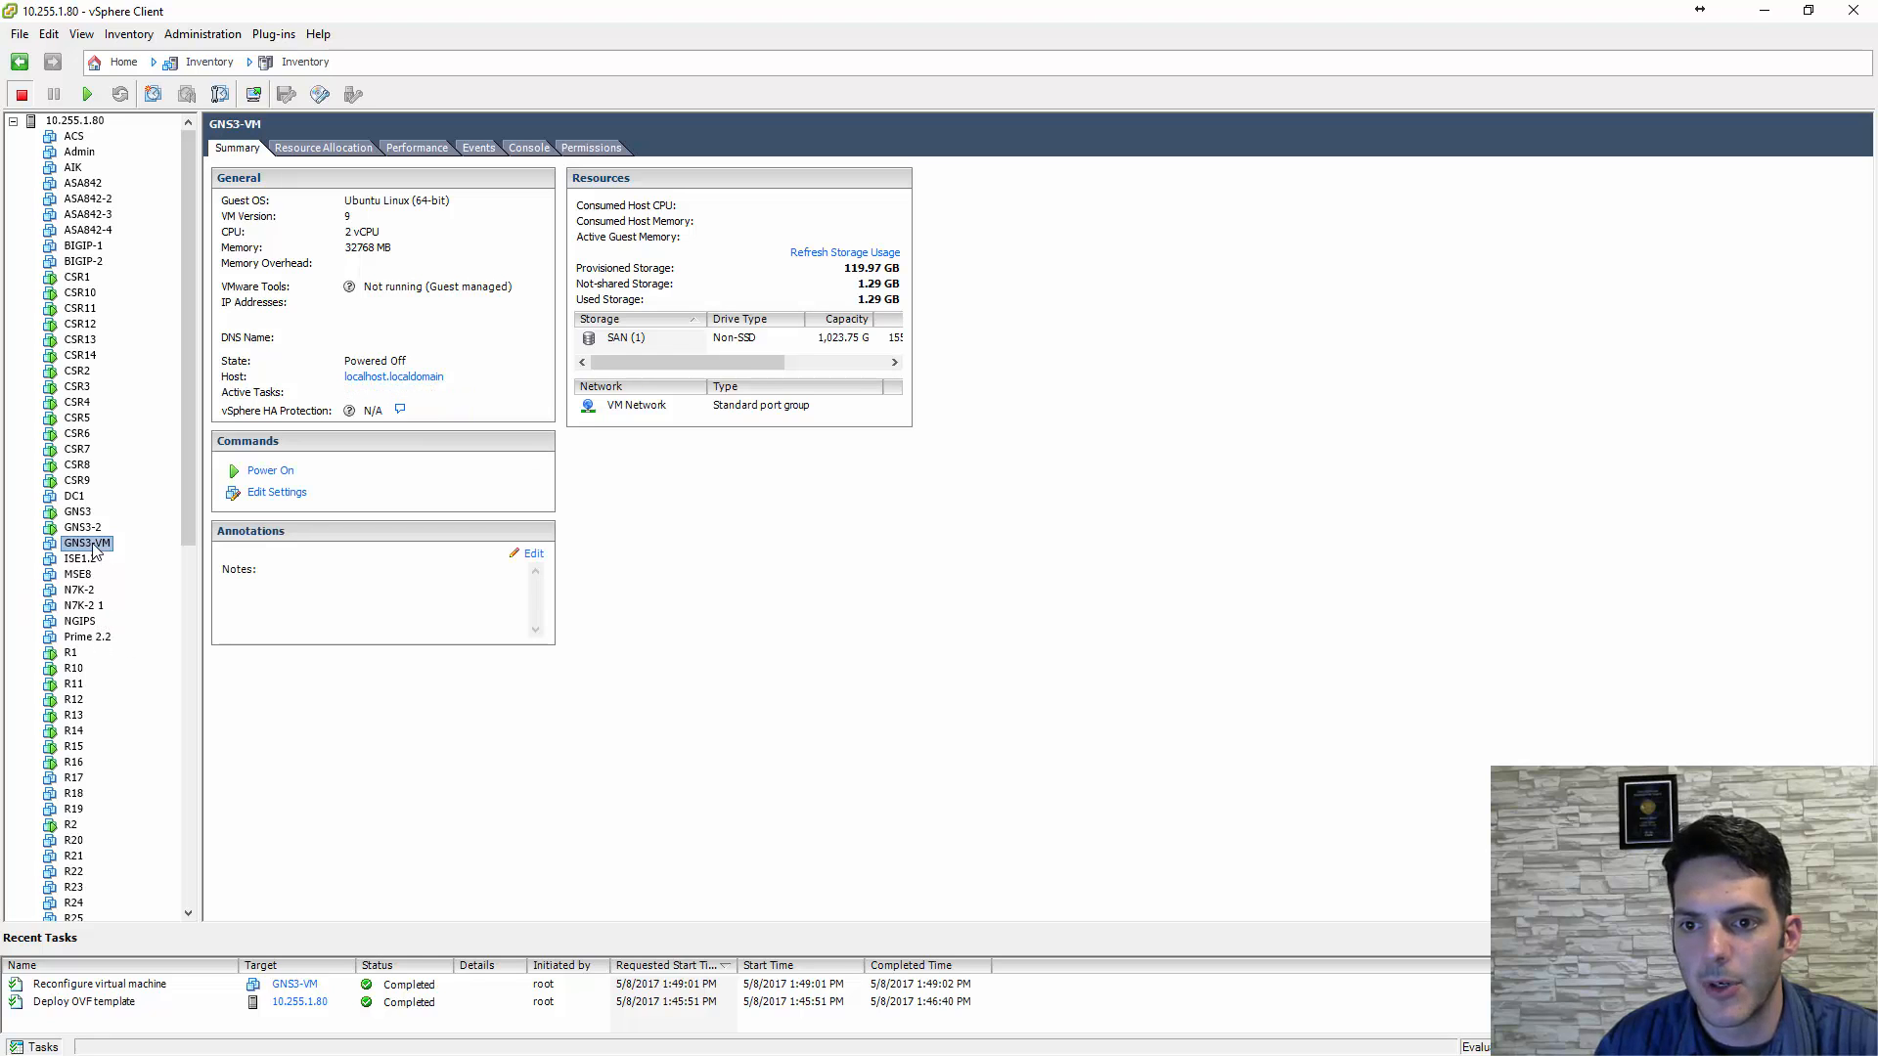
- Power on GNS3-VM and open its console to watch it boot
left_click(259, 472)
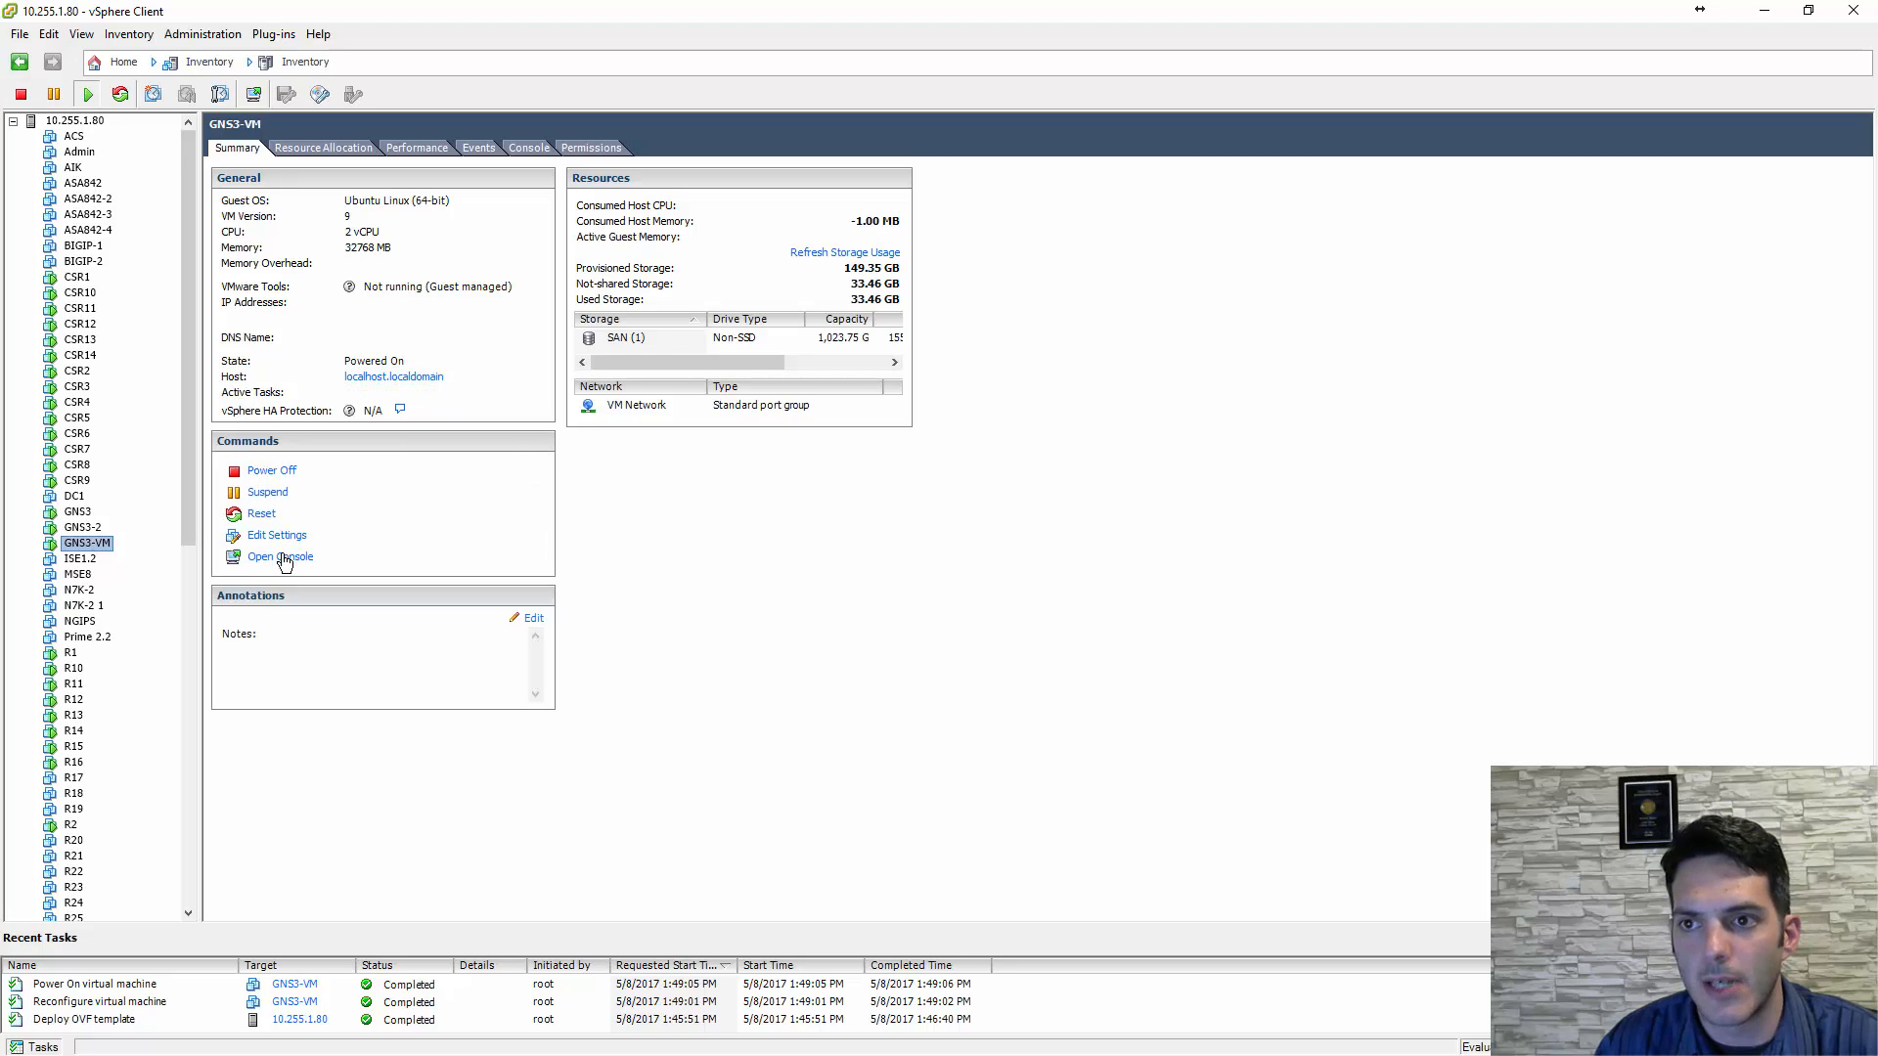
left_click(283, 558)
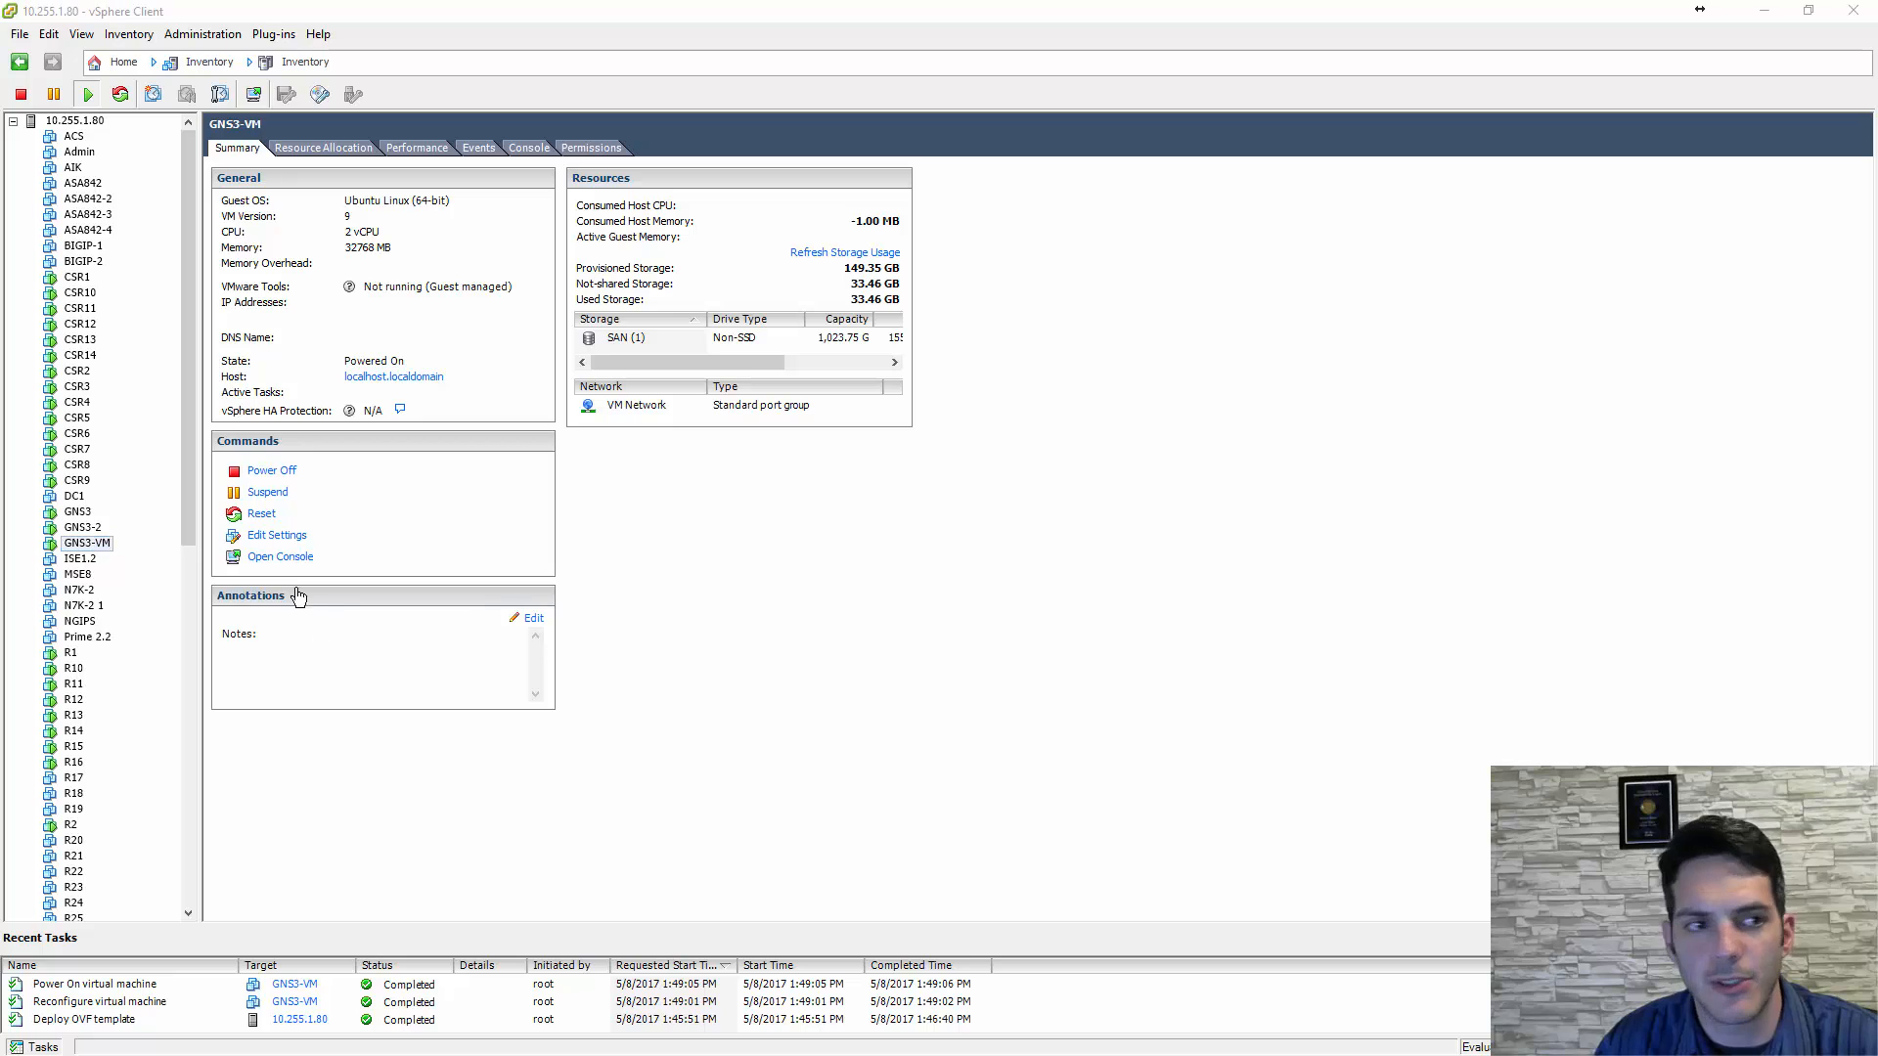
left_click_drag(776, 348, 957, 315)
left_click(867, 442)
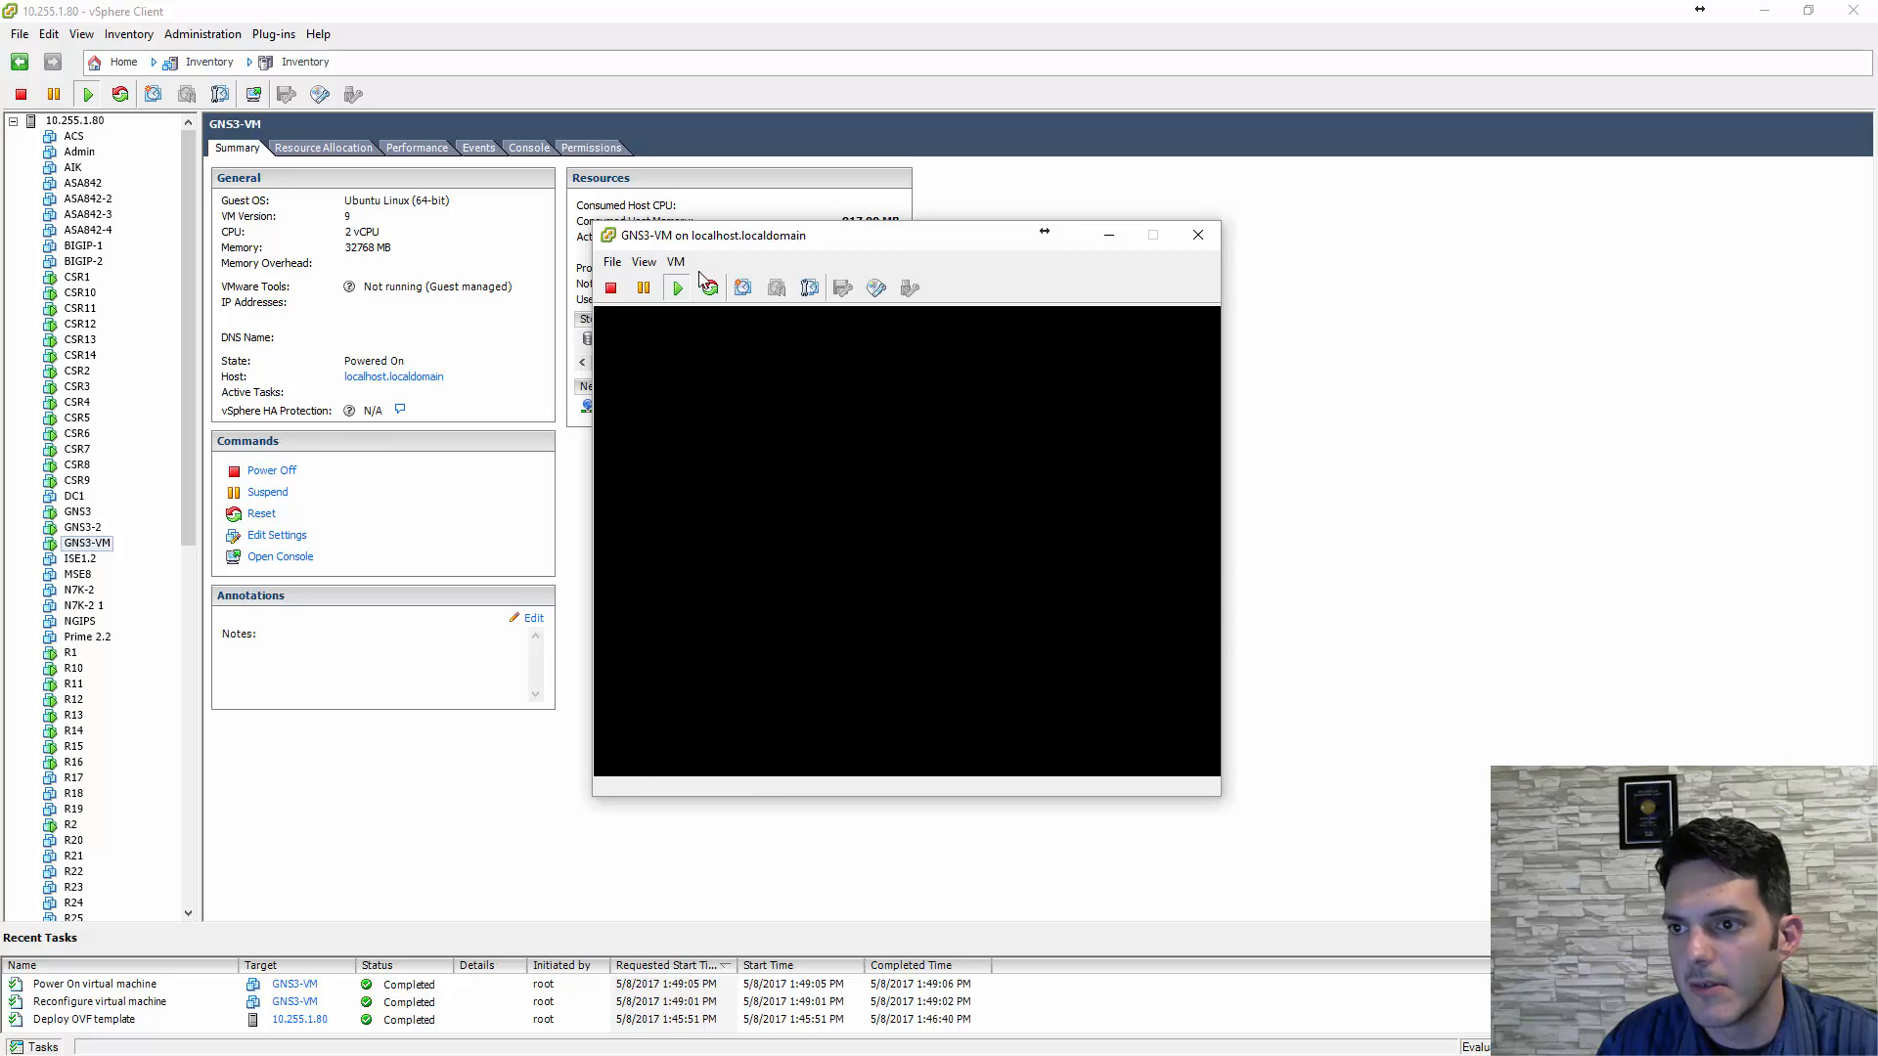
key("ctrl+alt")
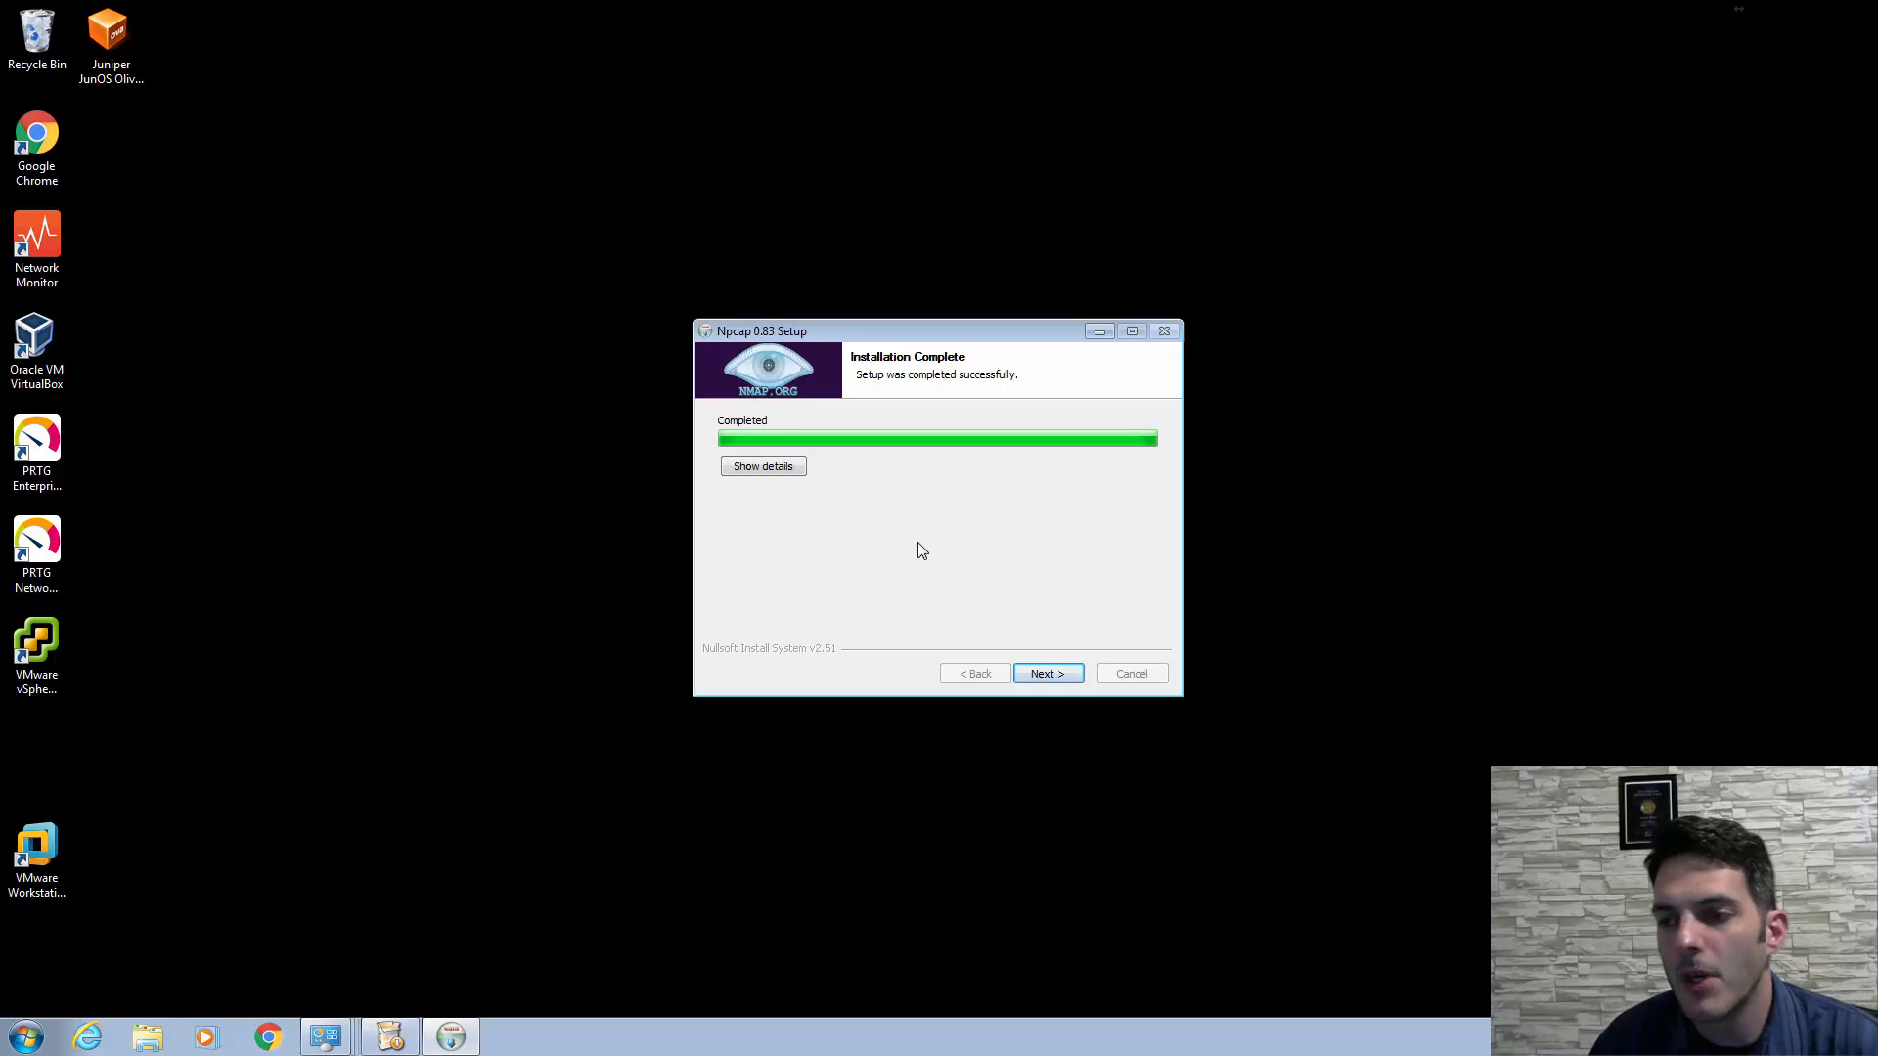
- Back in the GNS3 installation, finish the Npcap setup and skip the Wireshark and Response Time Viewer downloads
left_click(1054, 678)
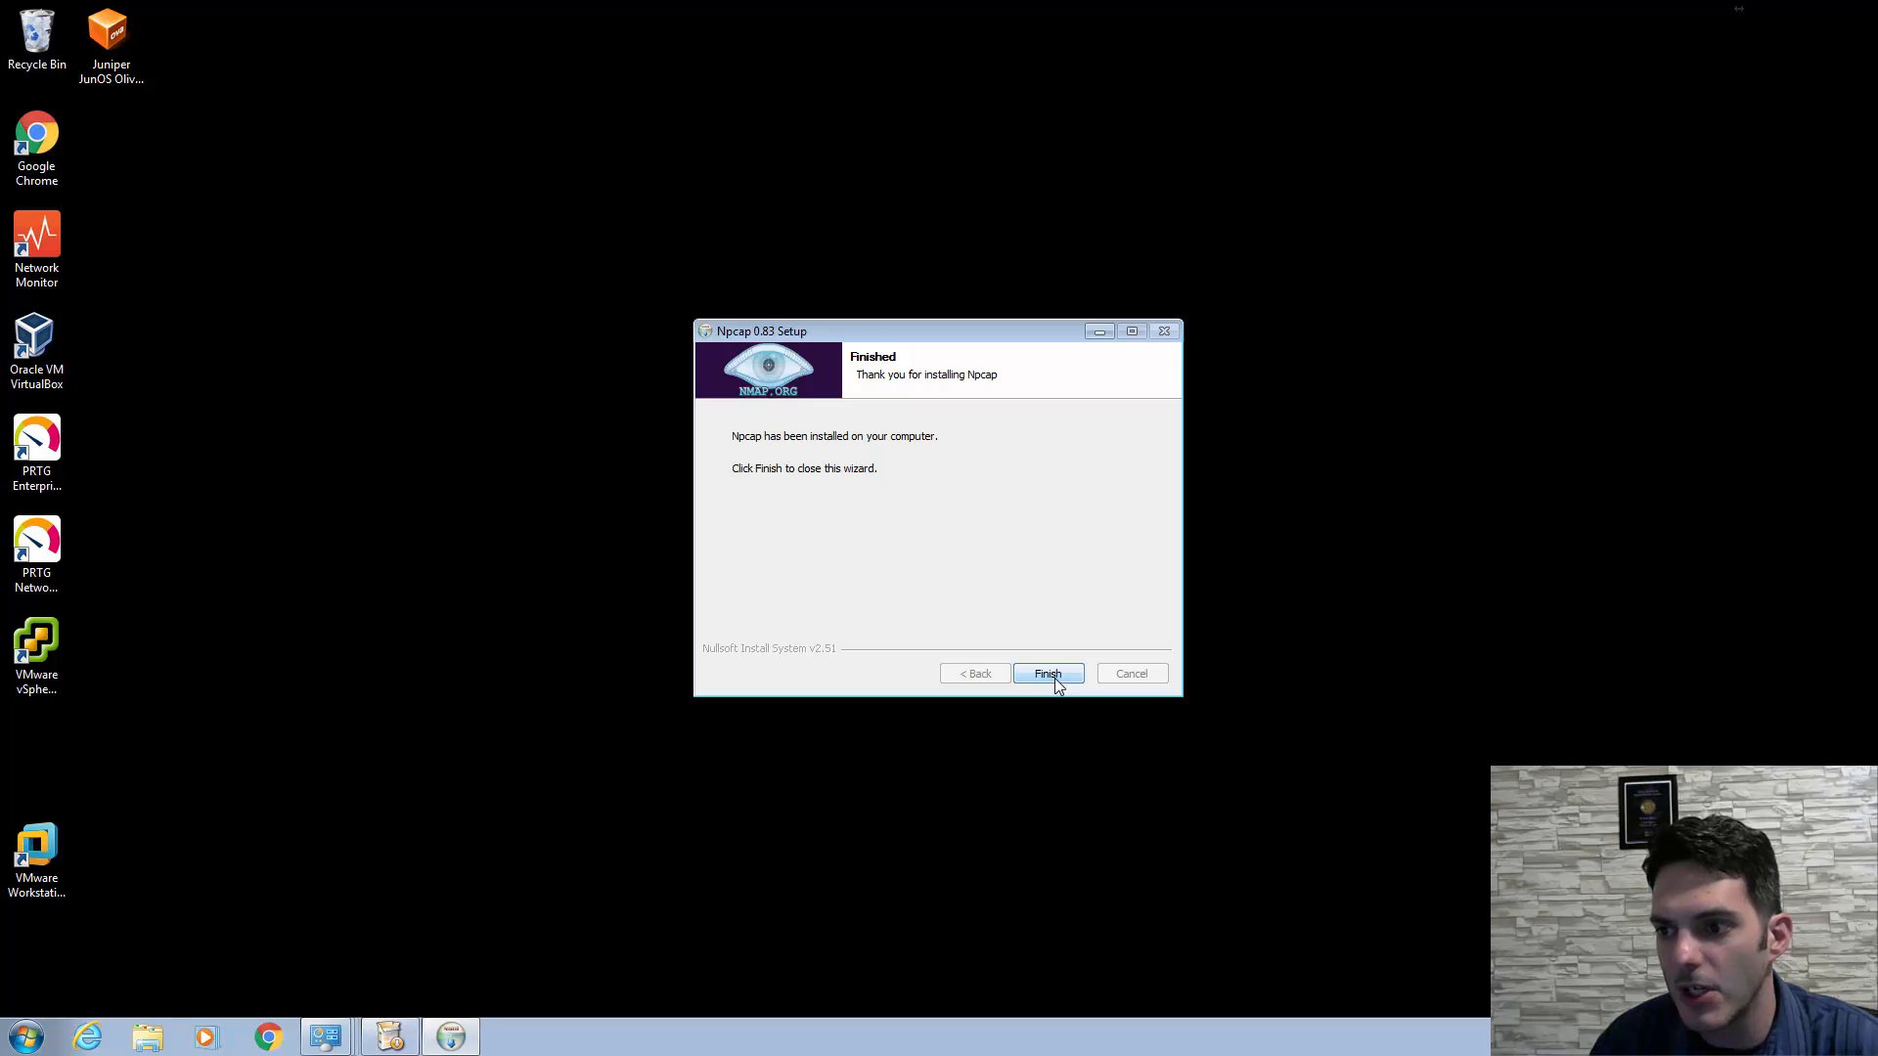
left_click(1055, 678)
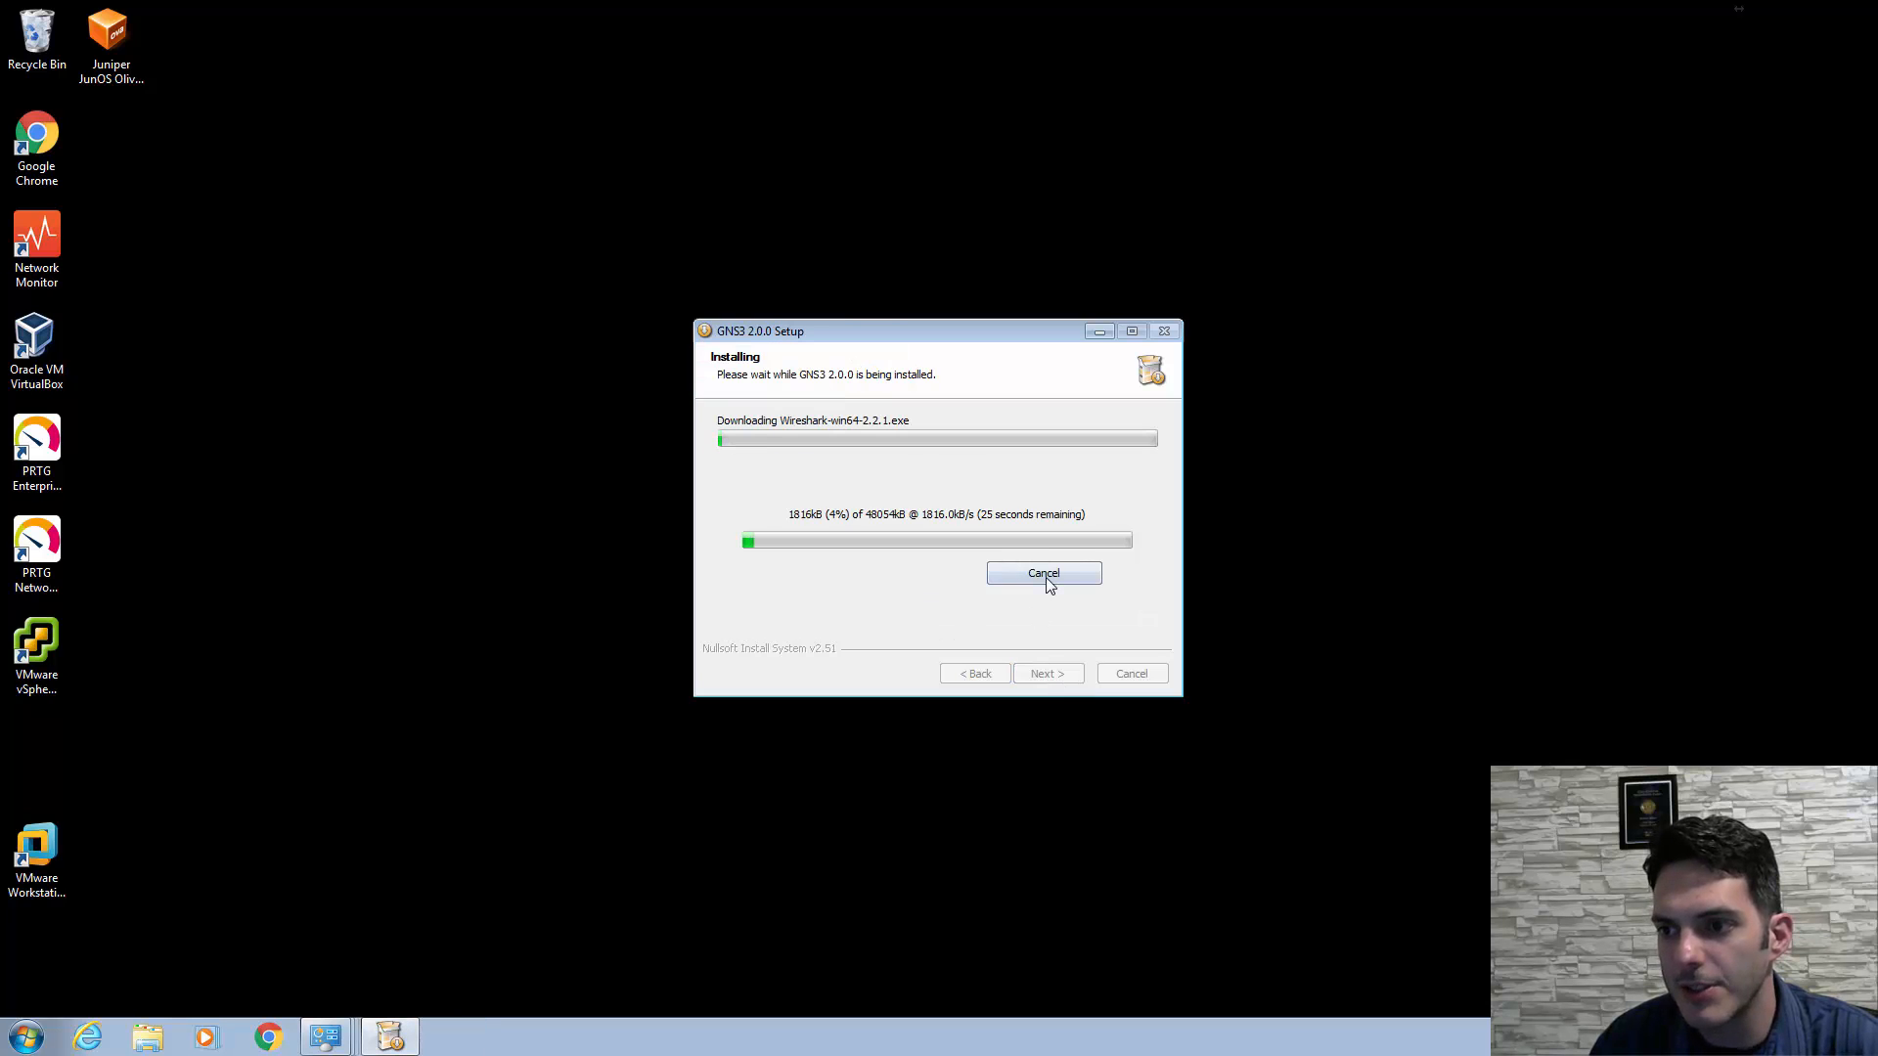
left_click(1044, 574)
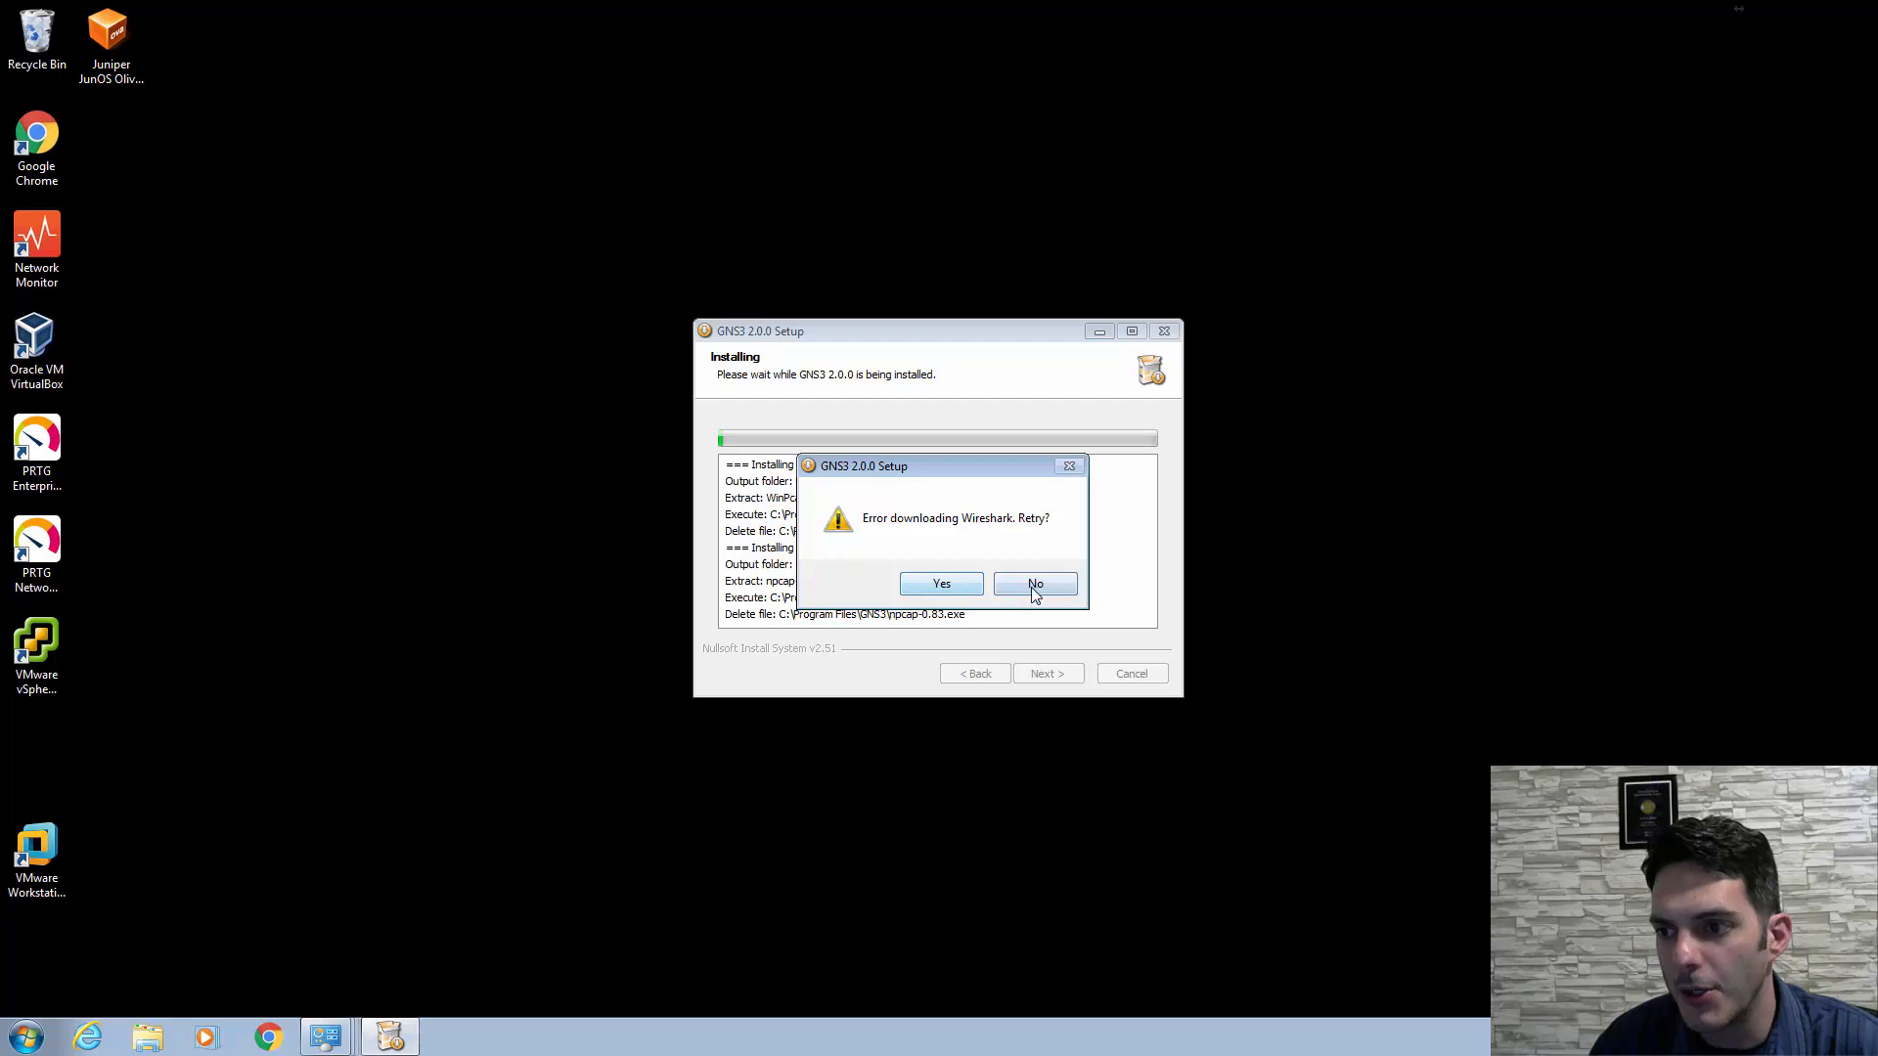
left_click(1034, 587)
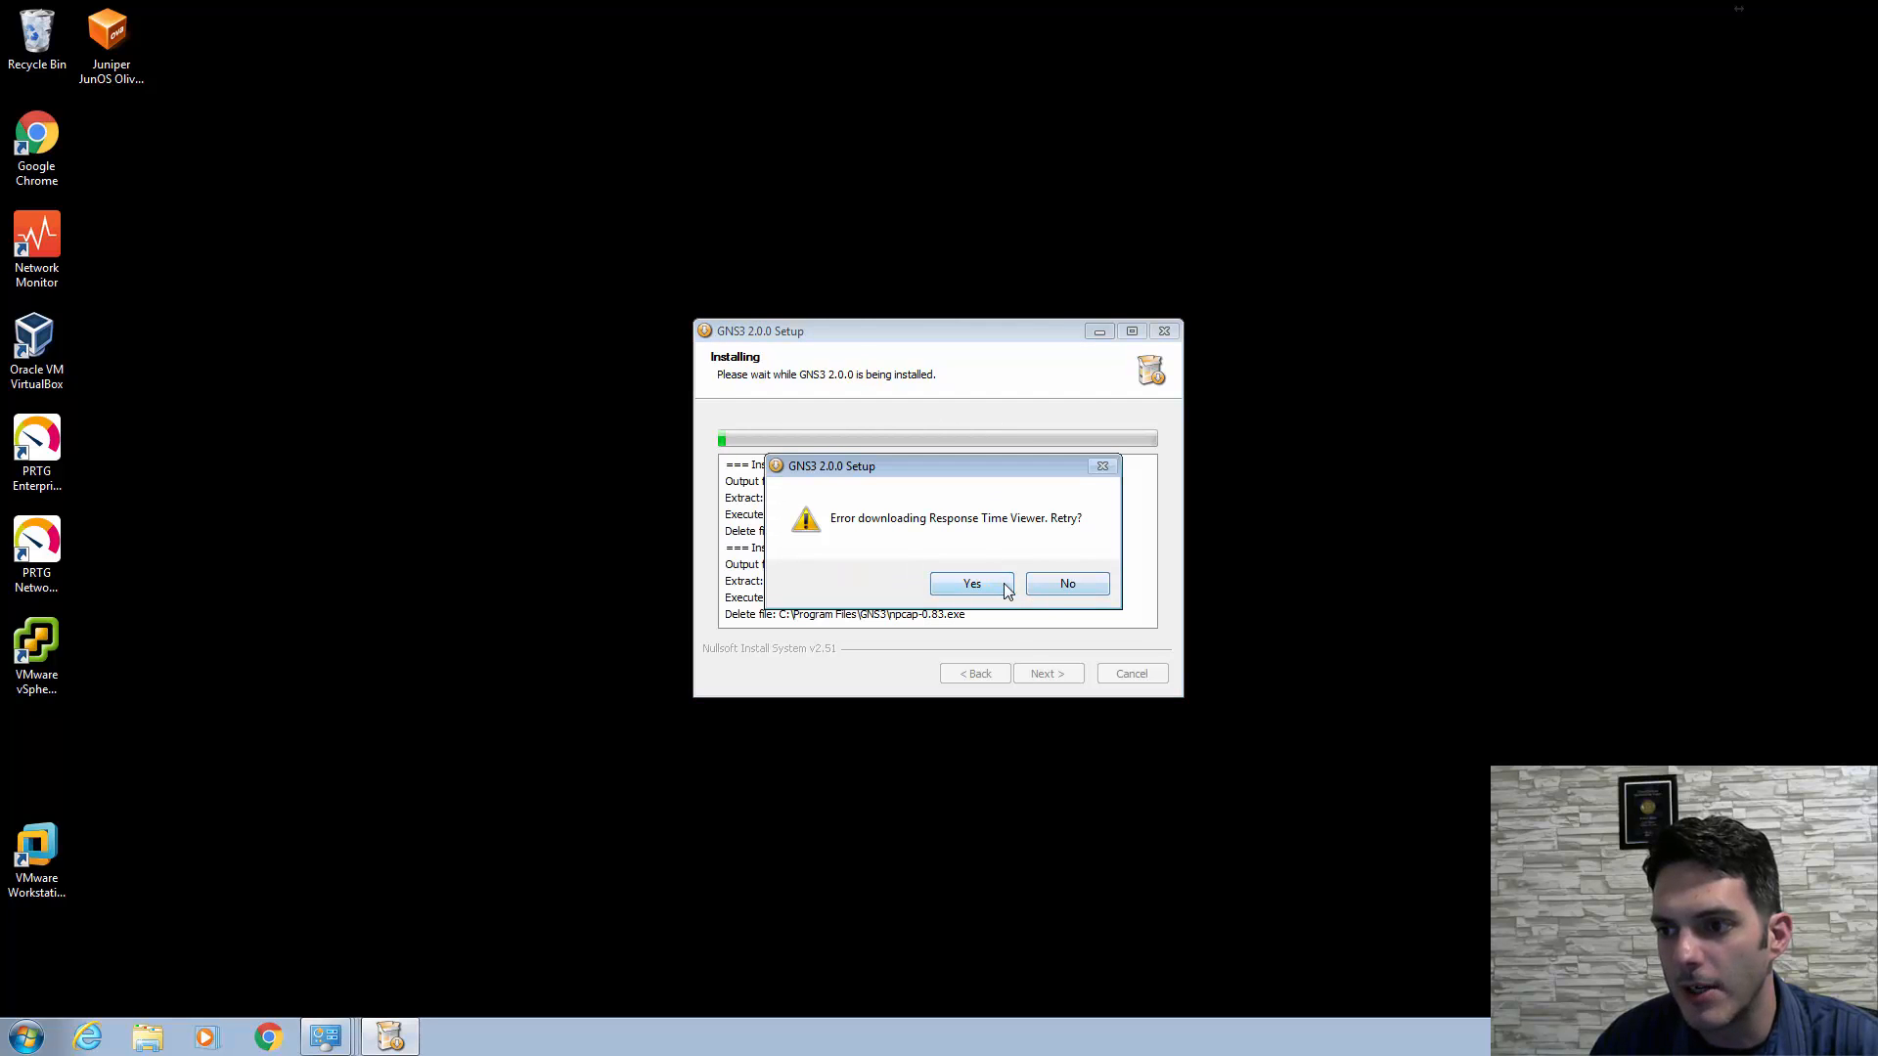
left_click(1037, 587)
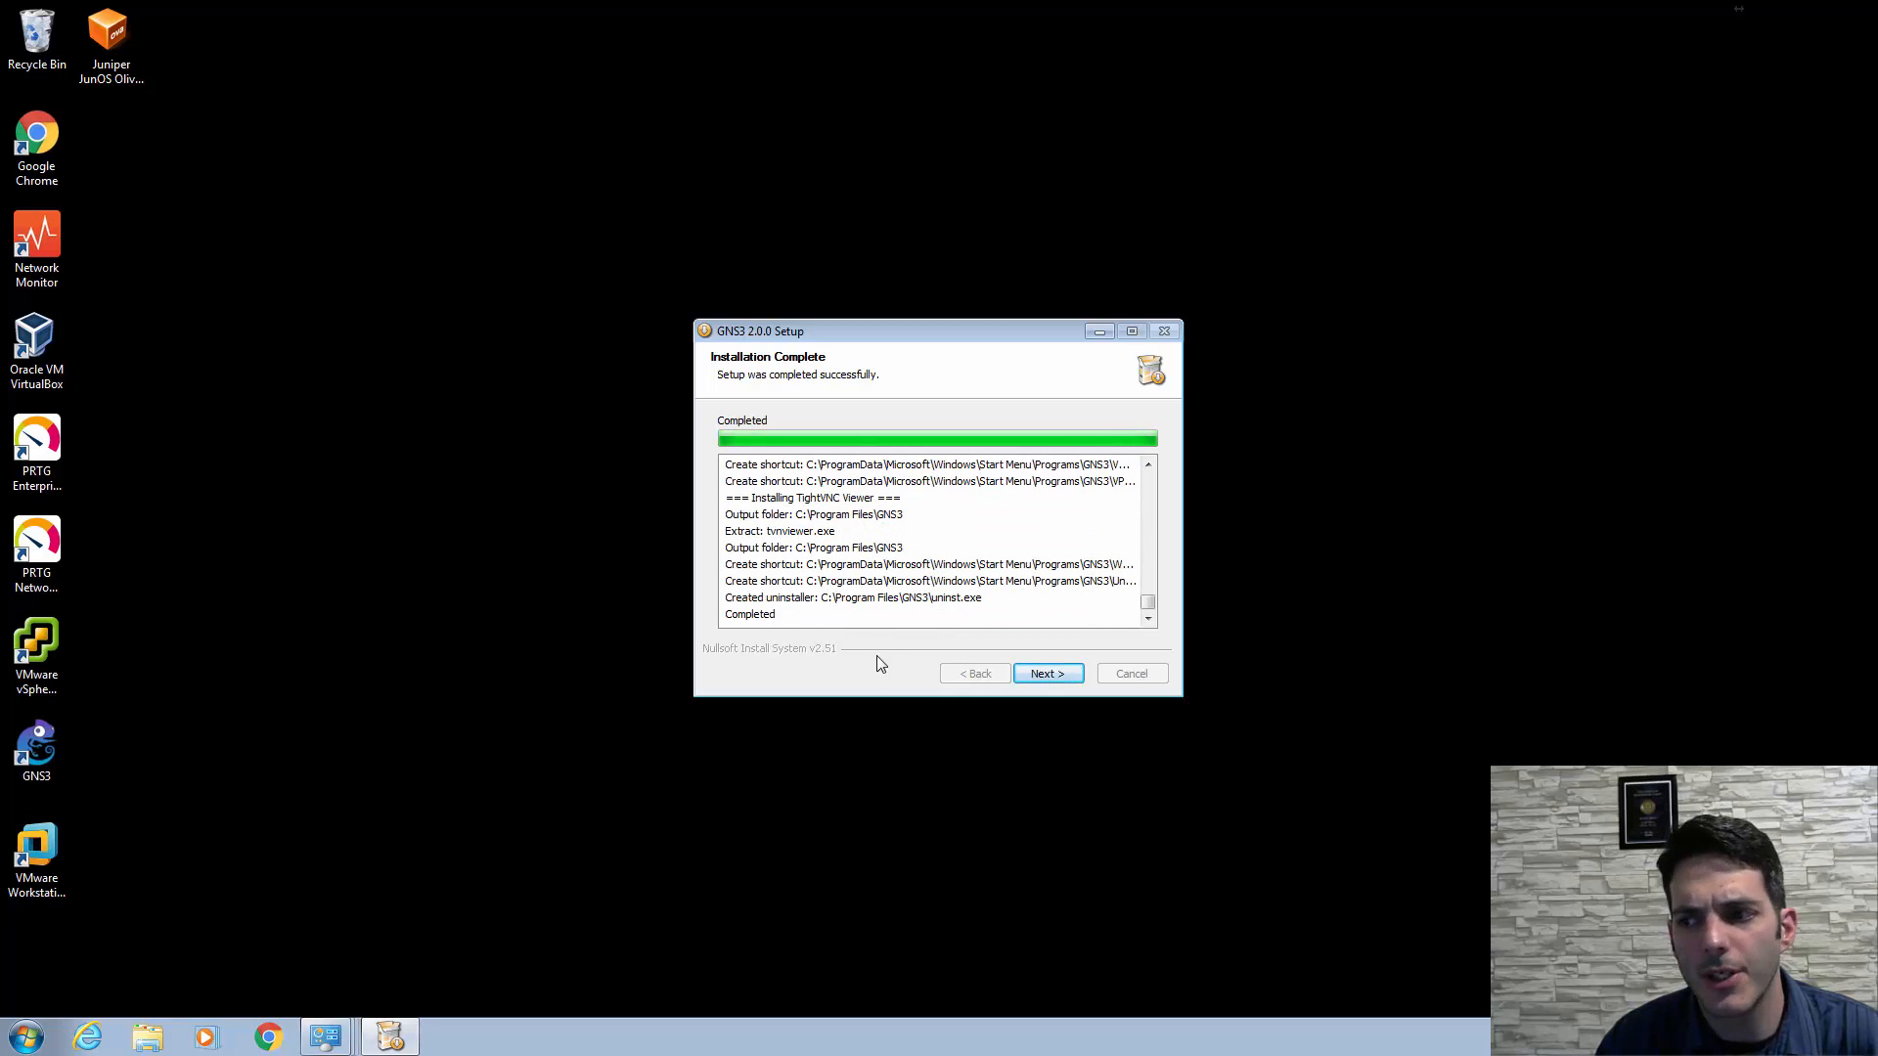
- Decline the free Solarwinds Standard Toolset license and proceed to the final page of the GNS3 setup
left_click(1045, 674)
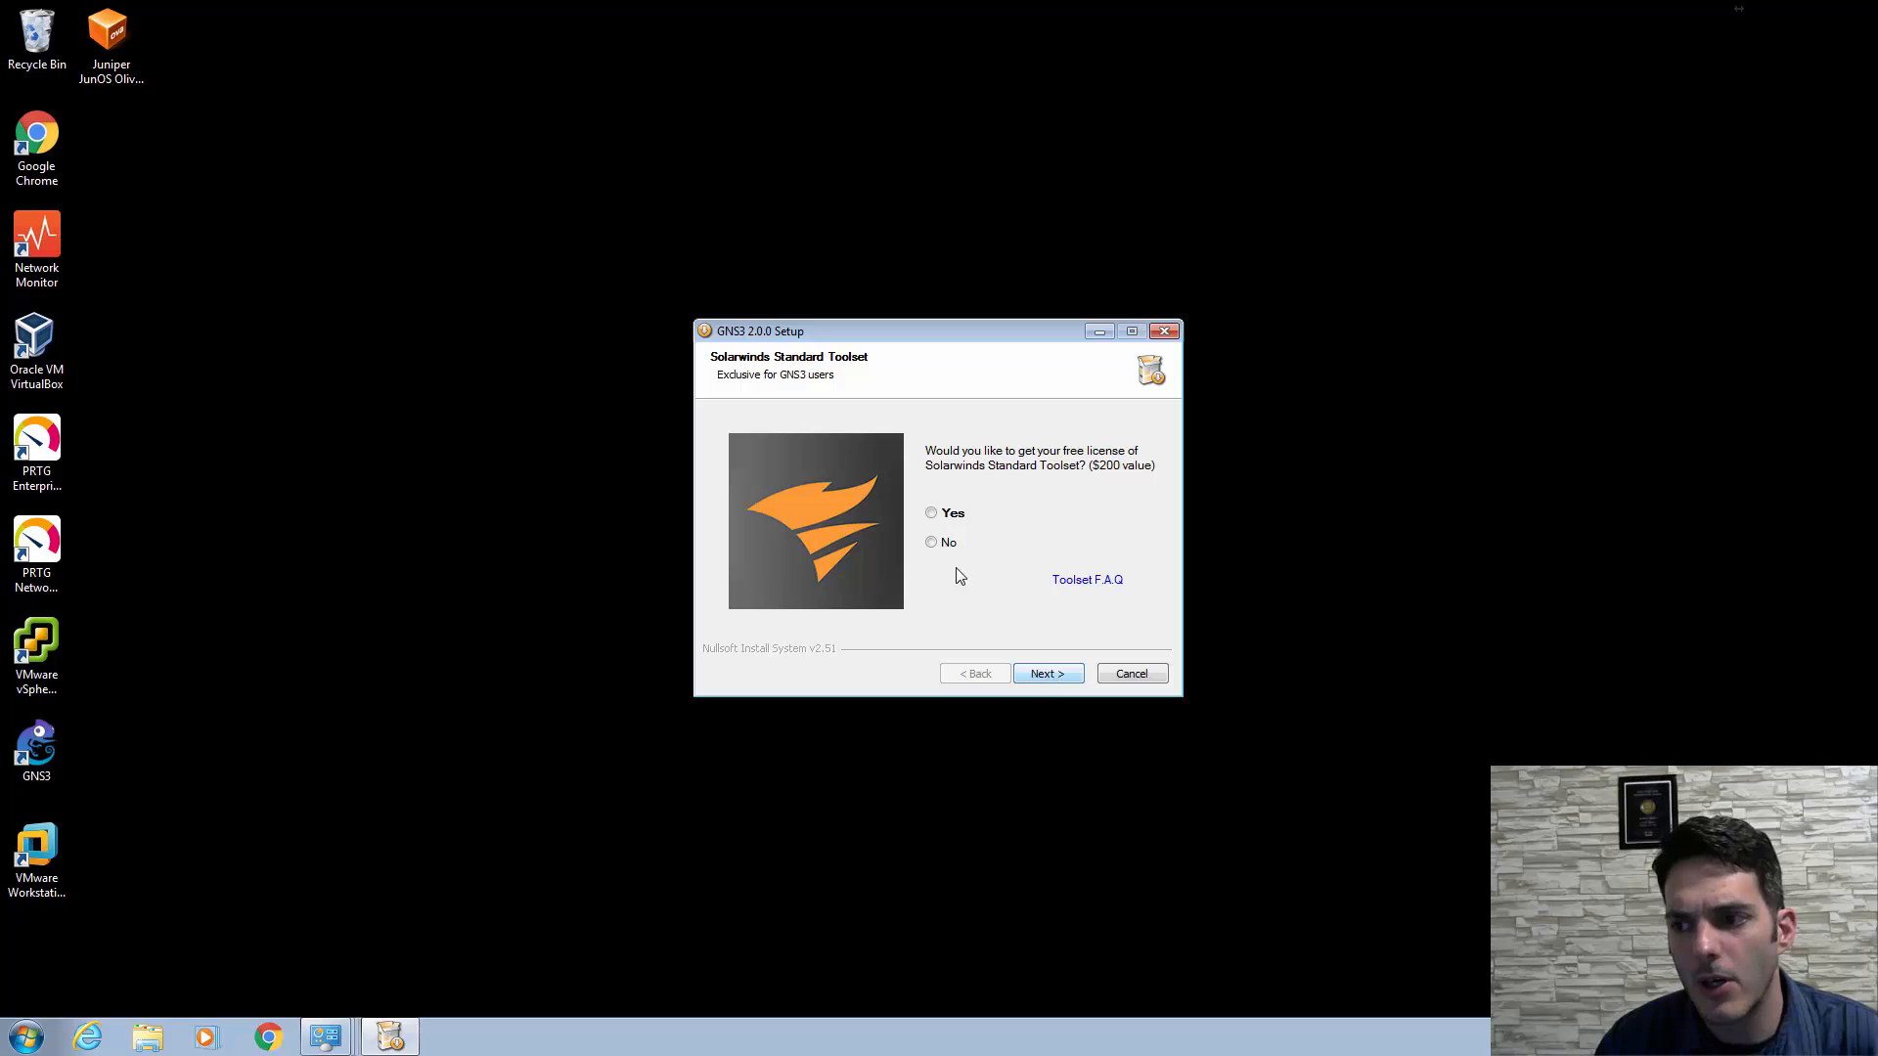
left_click(933, 545)
left_click(1048, 675)
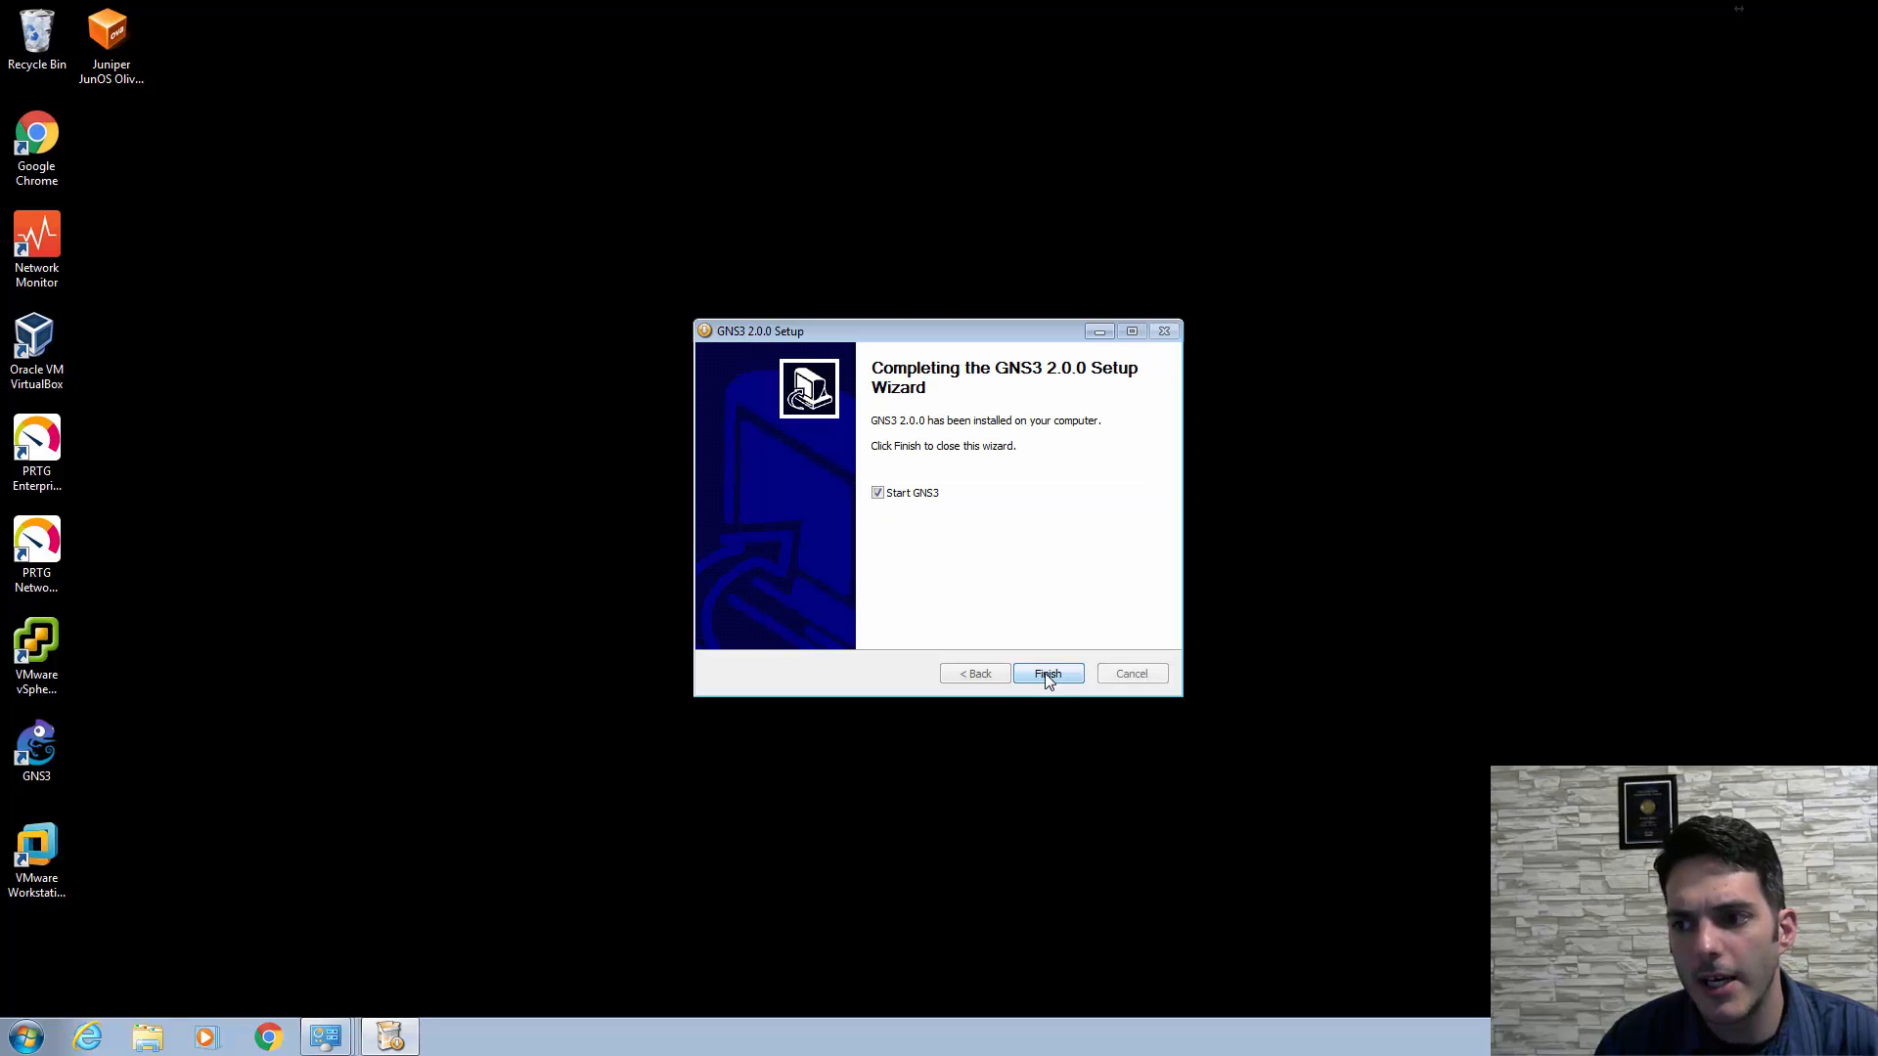
- Finish the GNS3 2.0.0 setup with Start GNS3 enabled and close the browser window
left_click(1047, 674)
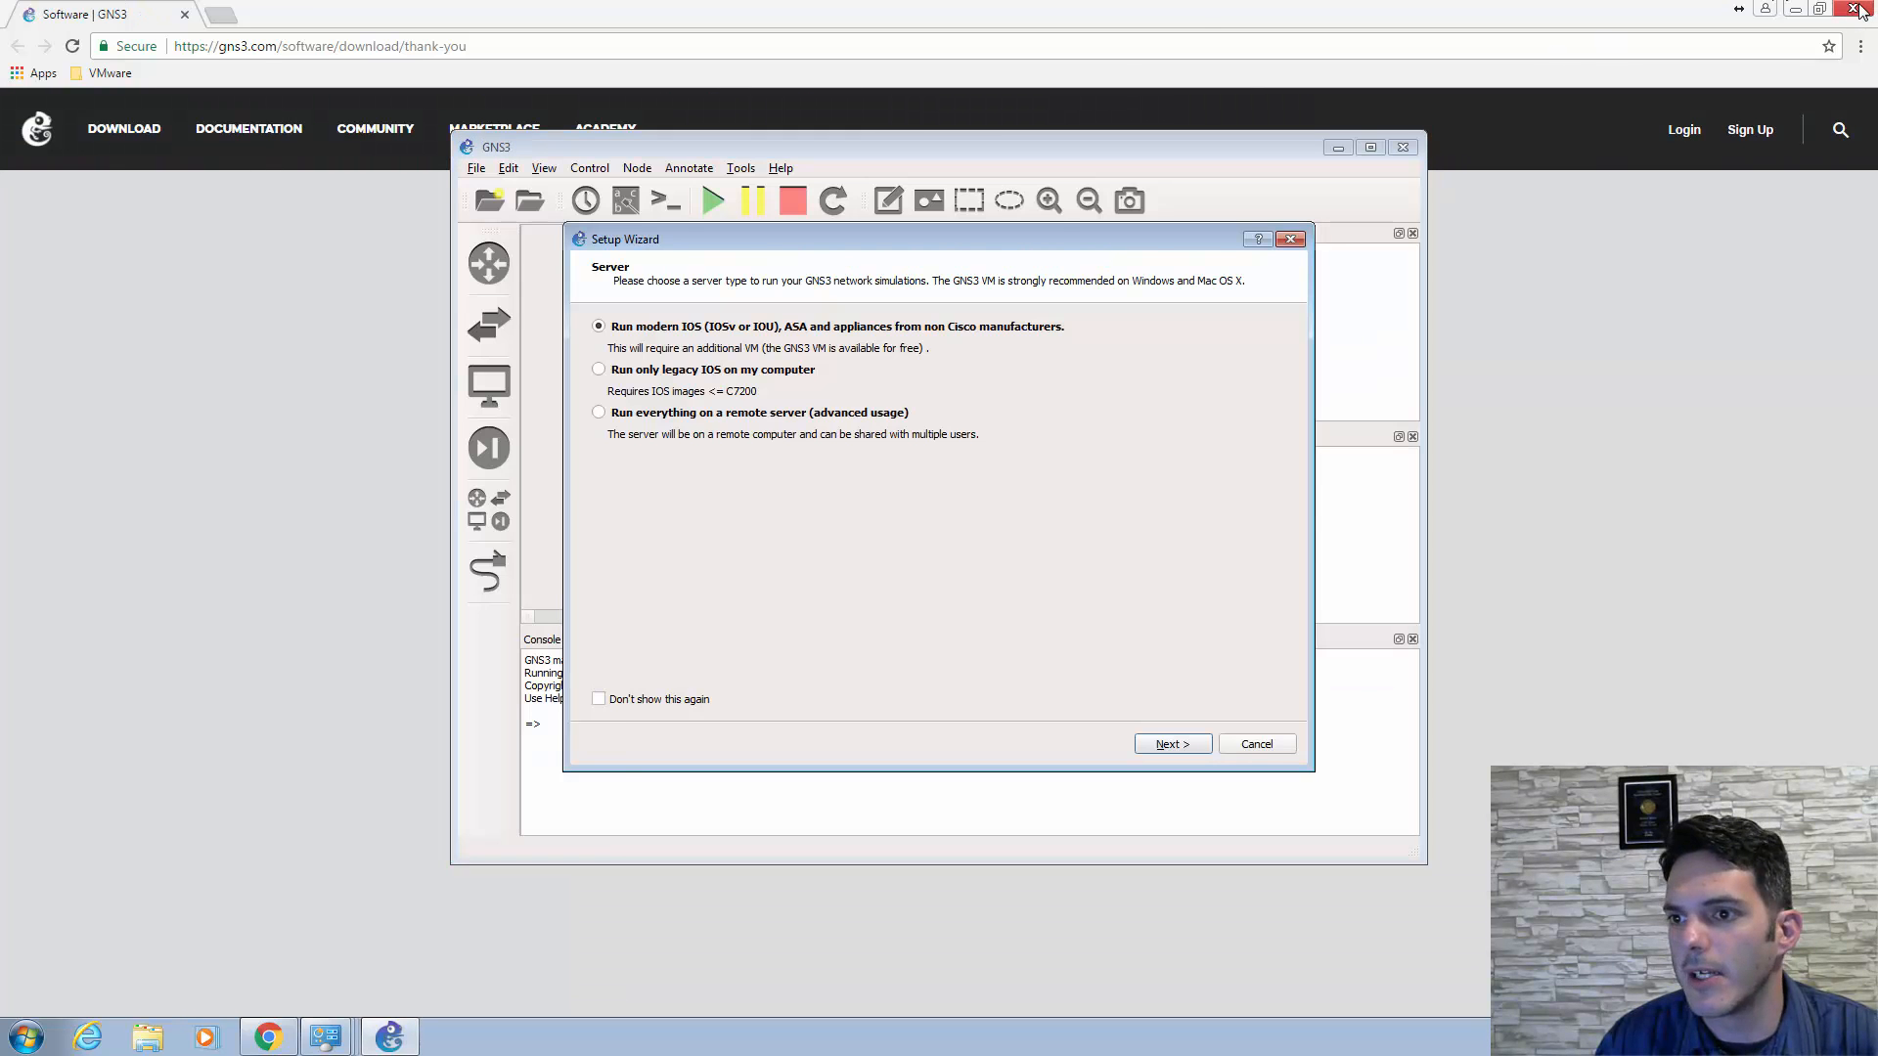
left_click(1858, 12)
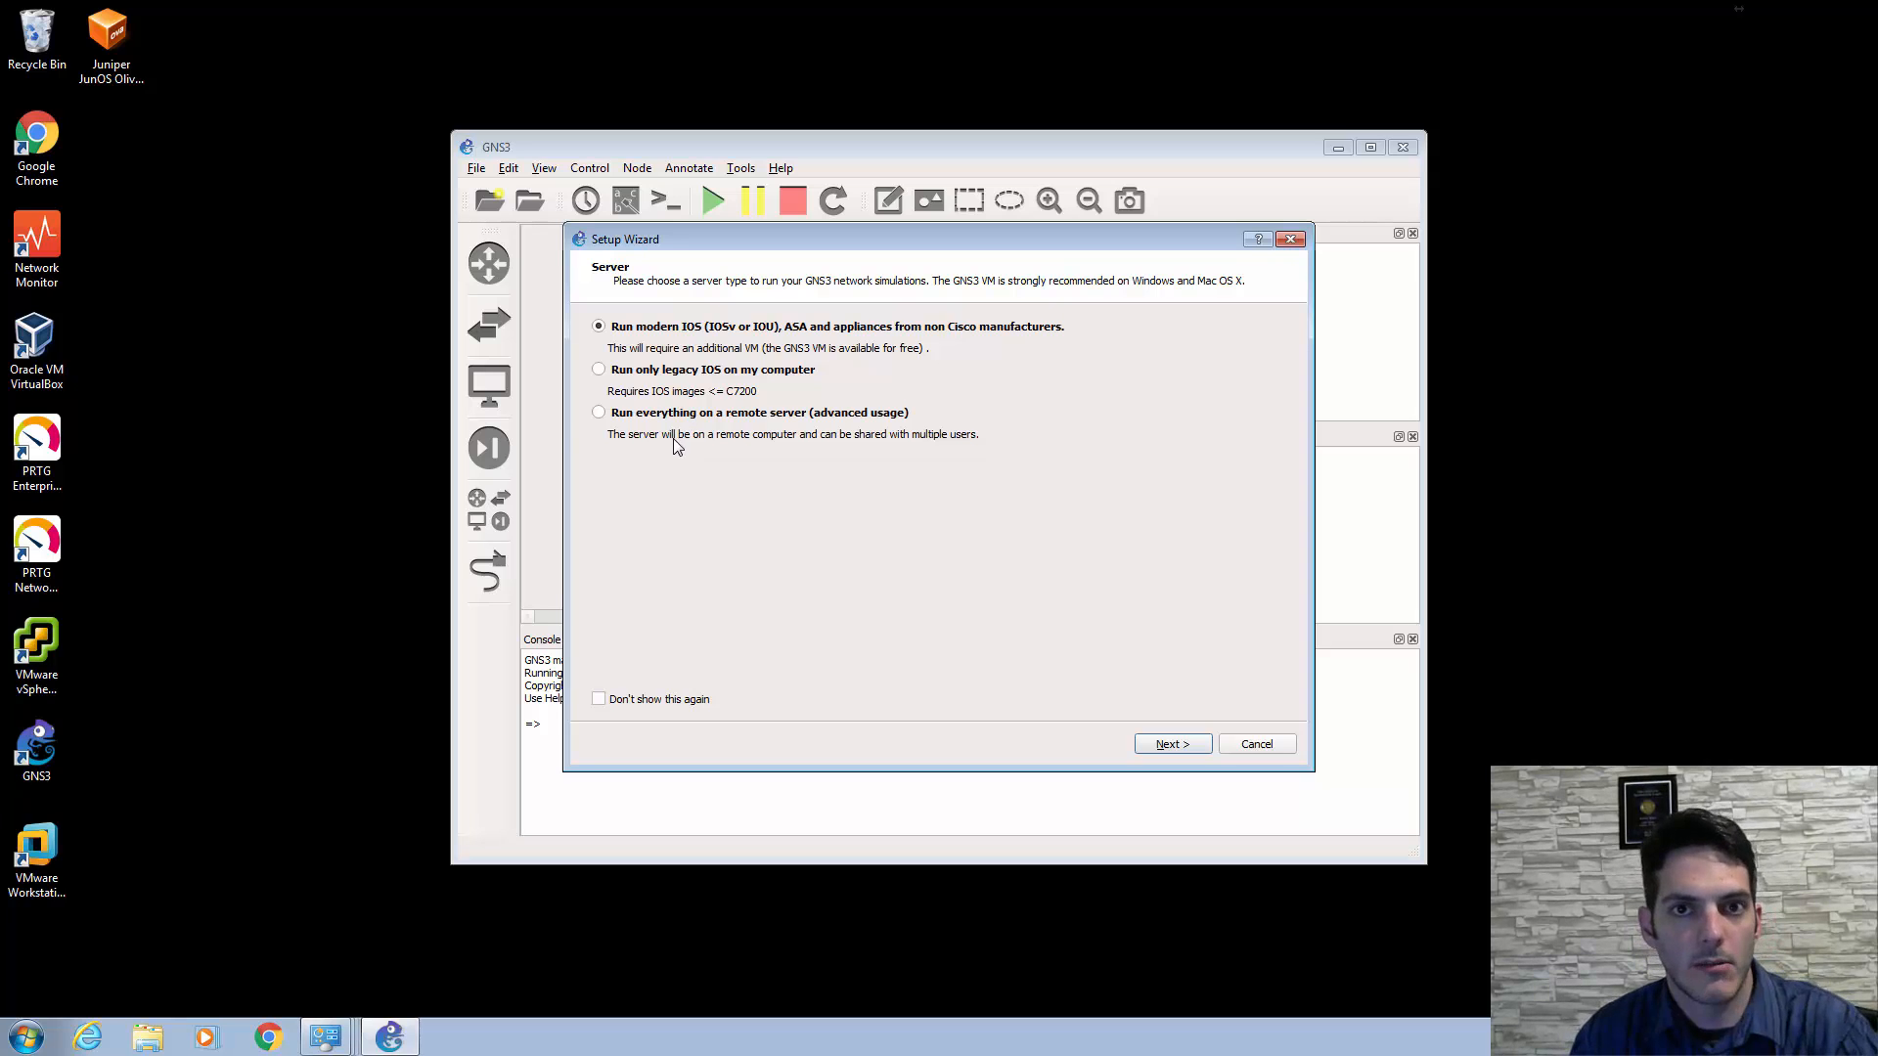
- Choose to run only legacy IOS on this computer and keep the Setup Wizard from showing again
left_click(695, 367)
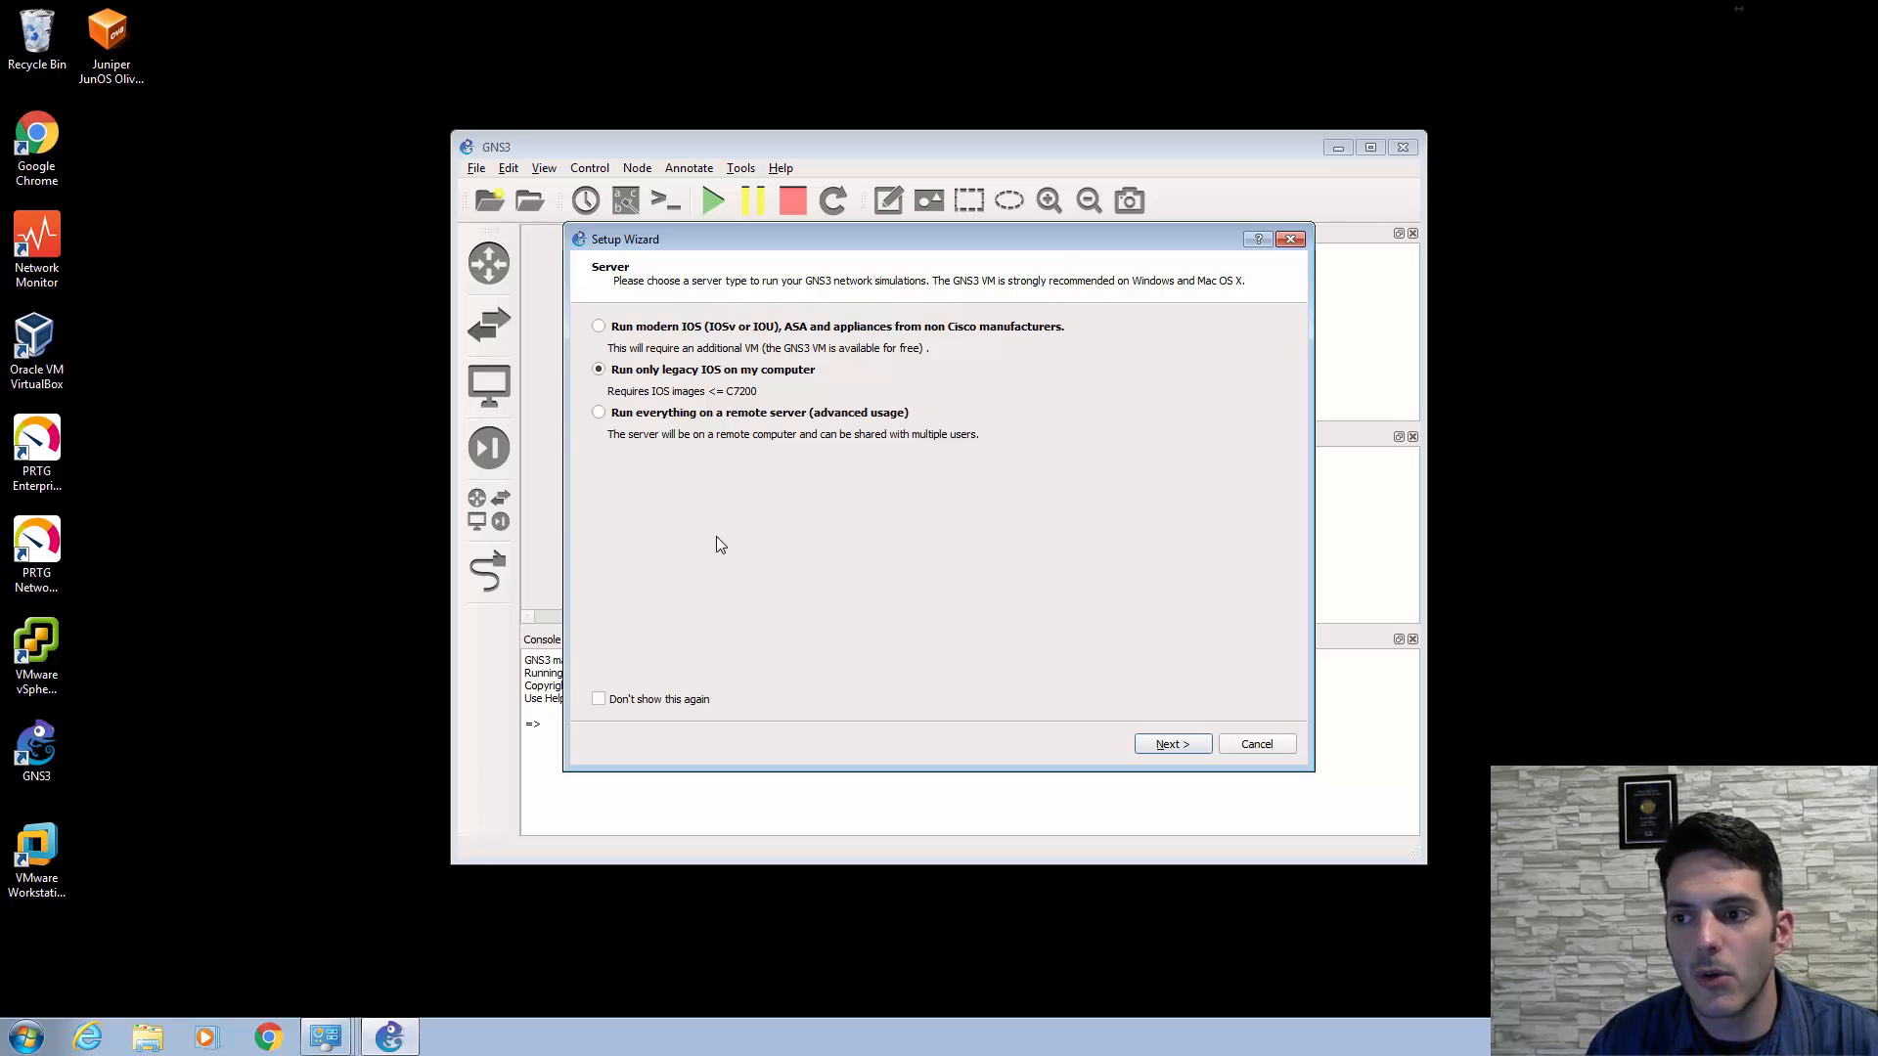
left_click(663, 701)
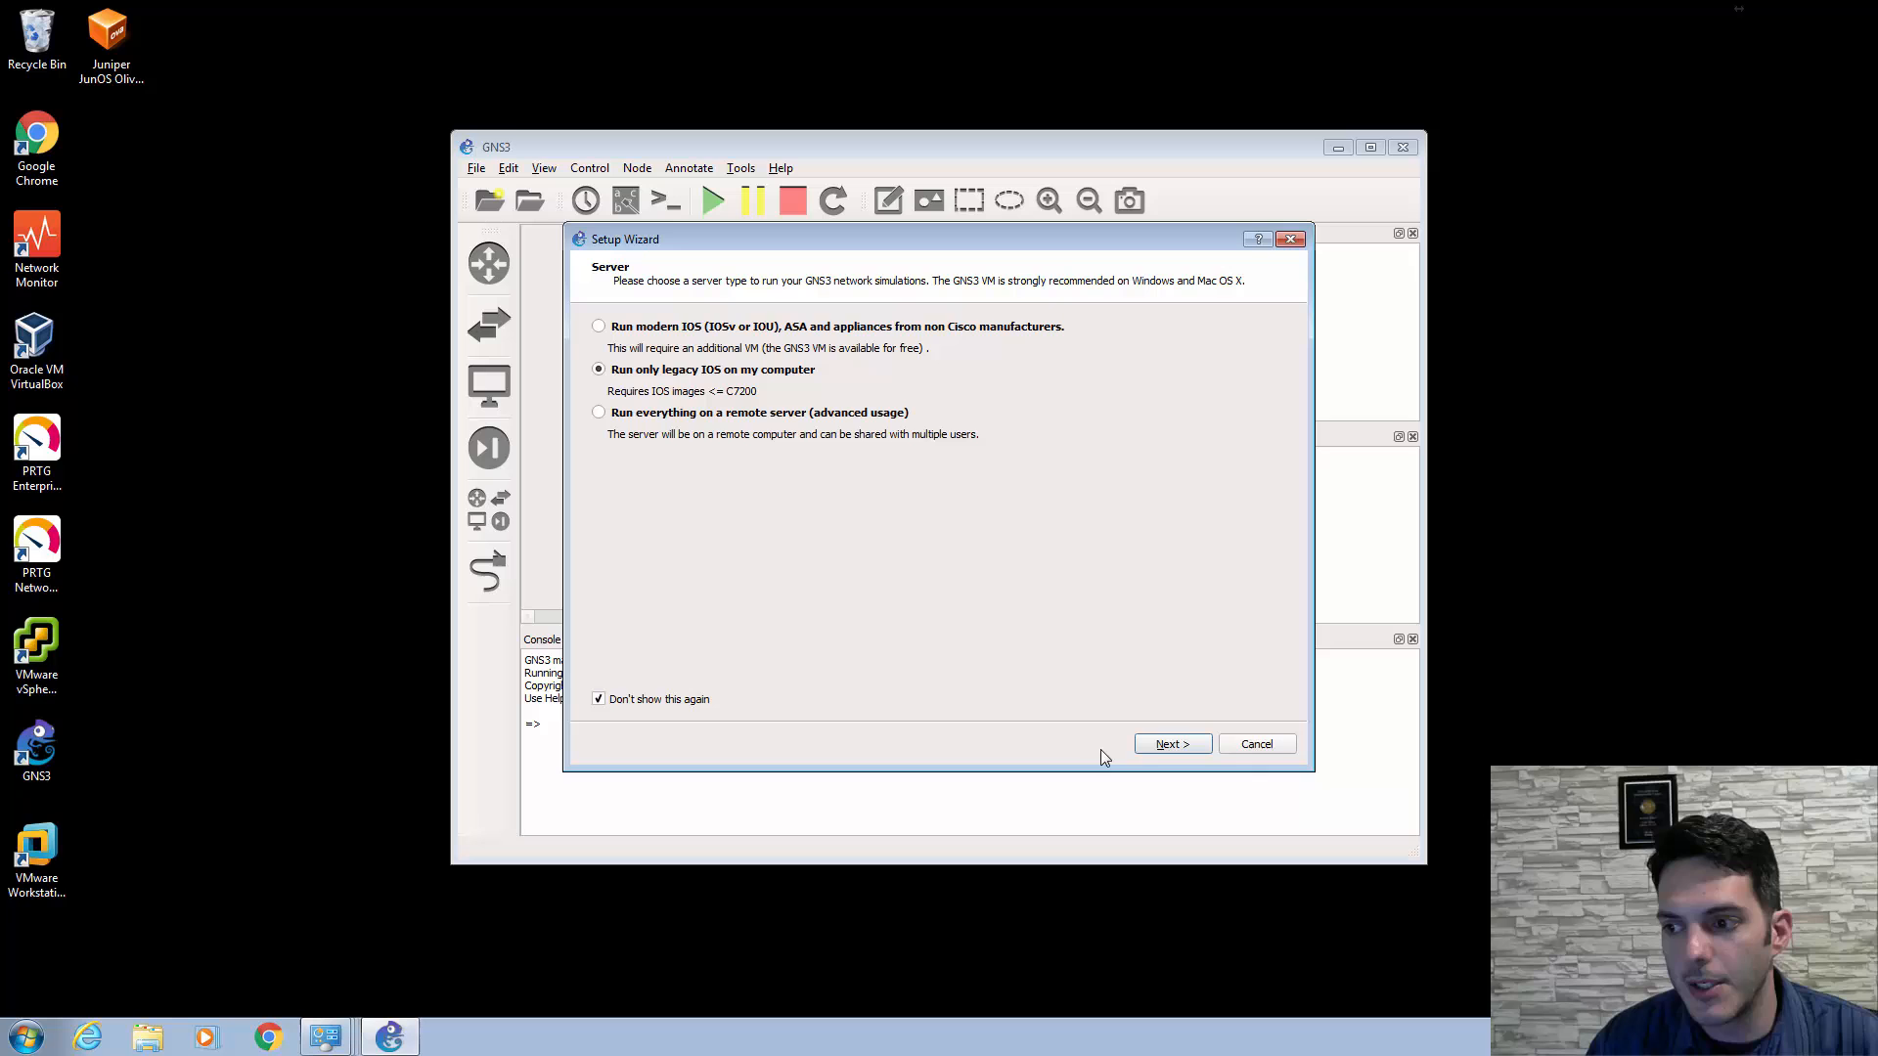
left_click(1163, 747)
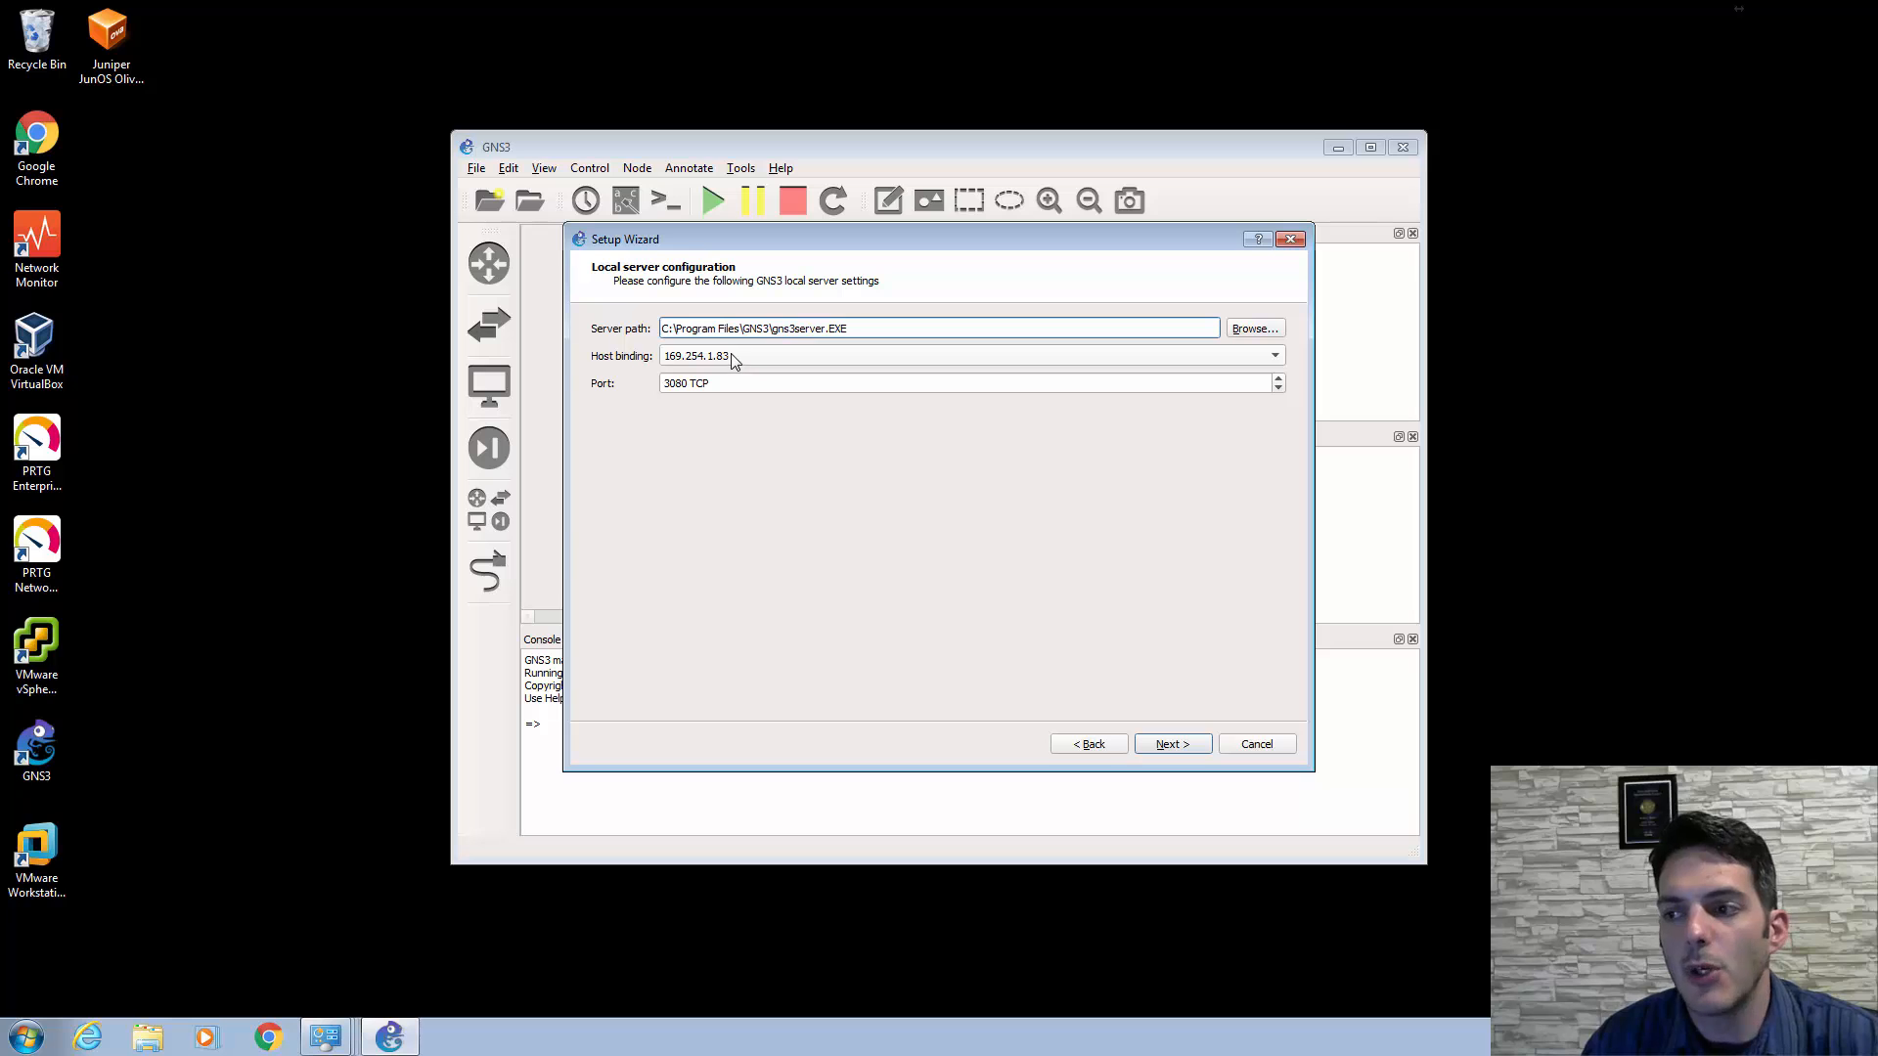
- Bind the local GNS3 server to host address 10.255.1.30 and validate its configuration
left_click(1276, 357)
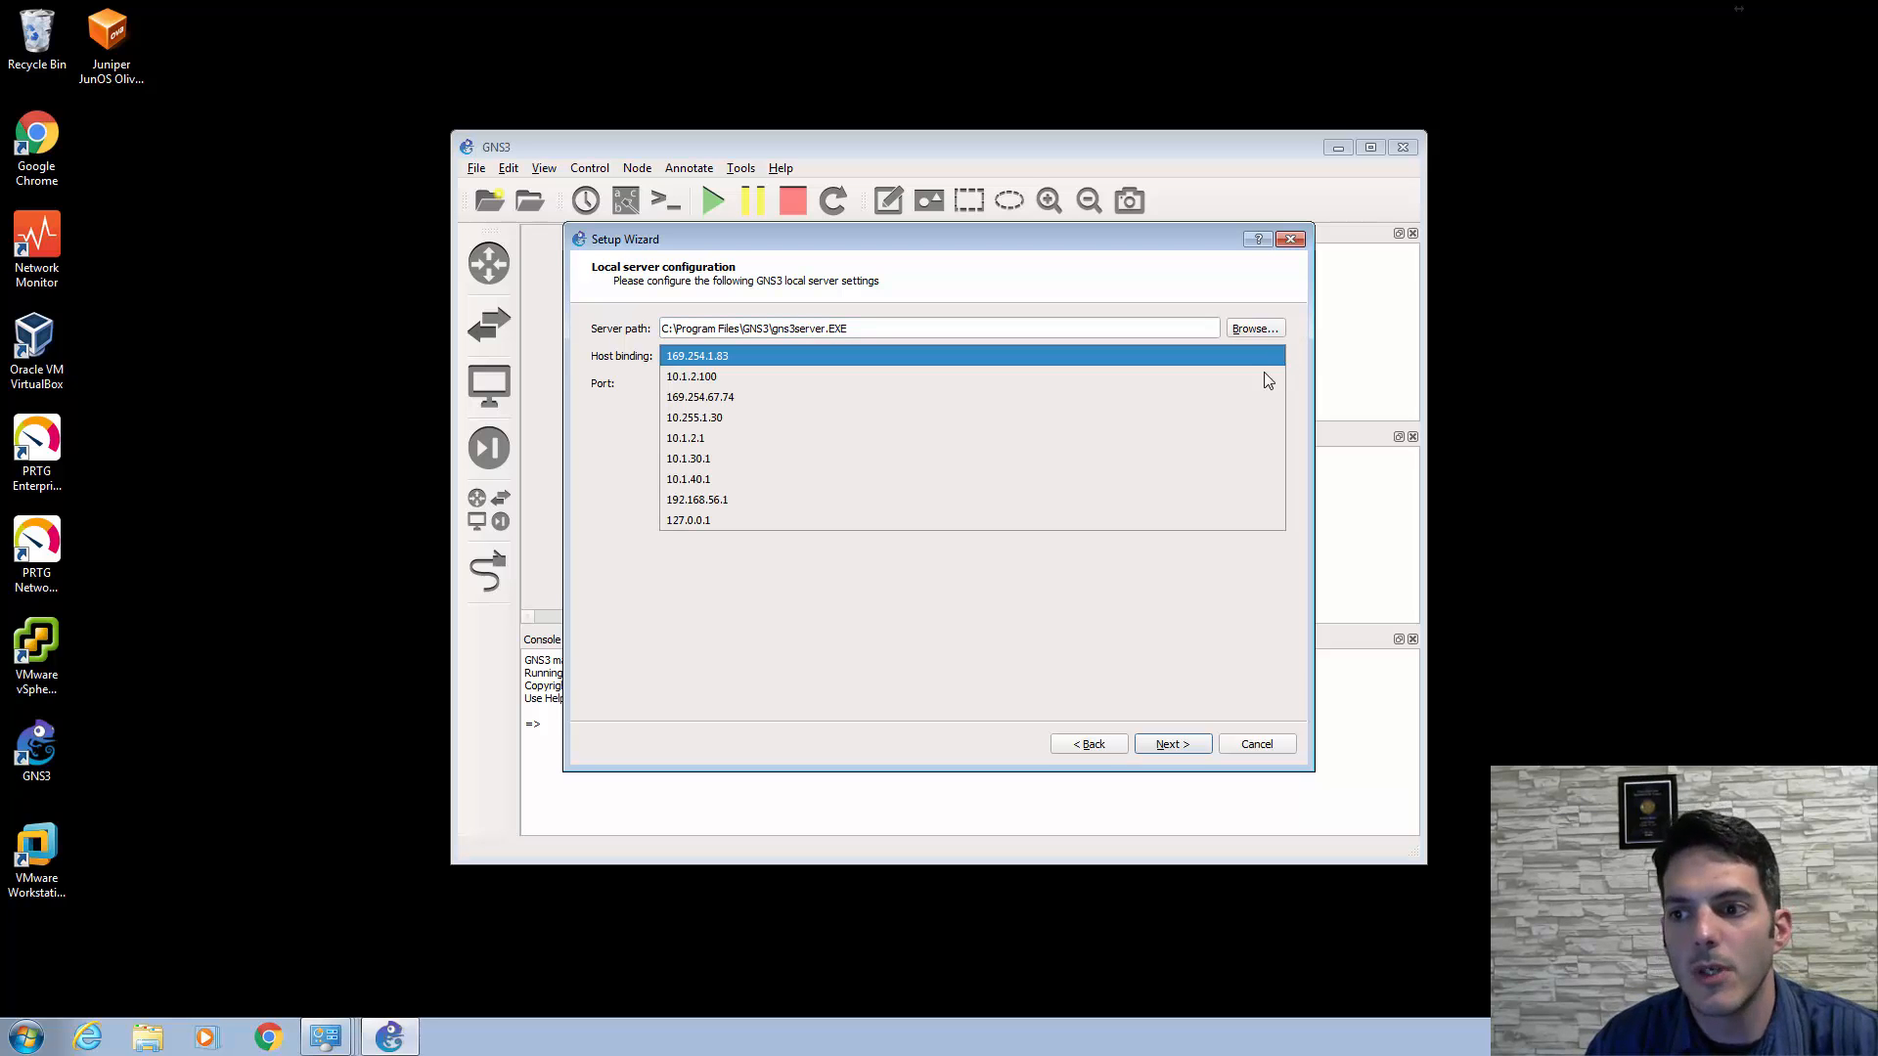
left_click(1242, 421)
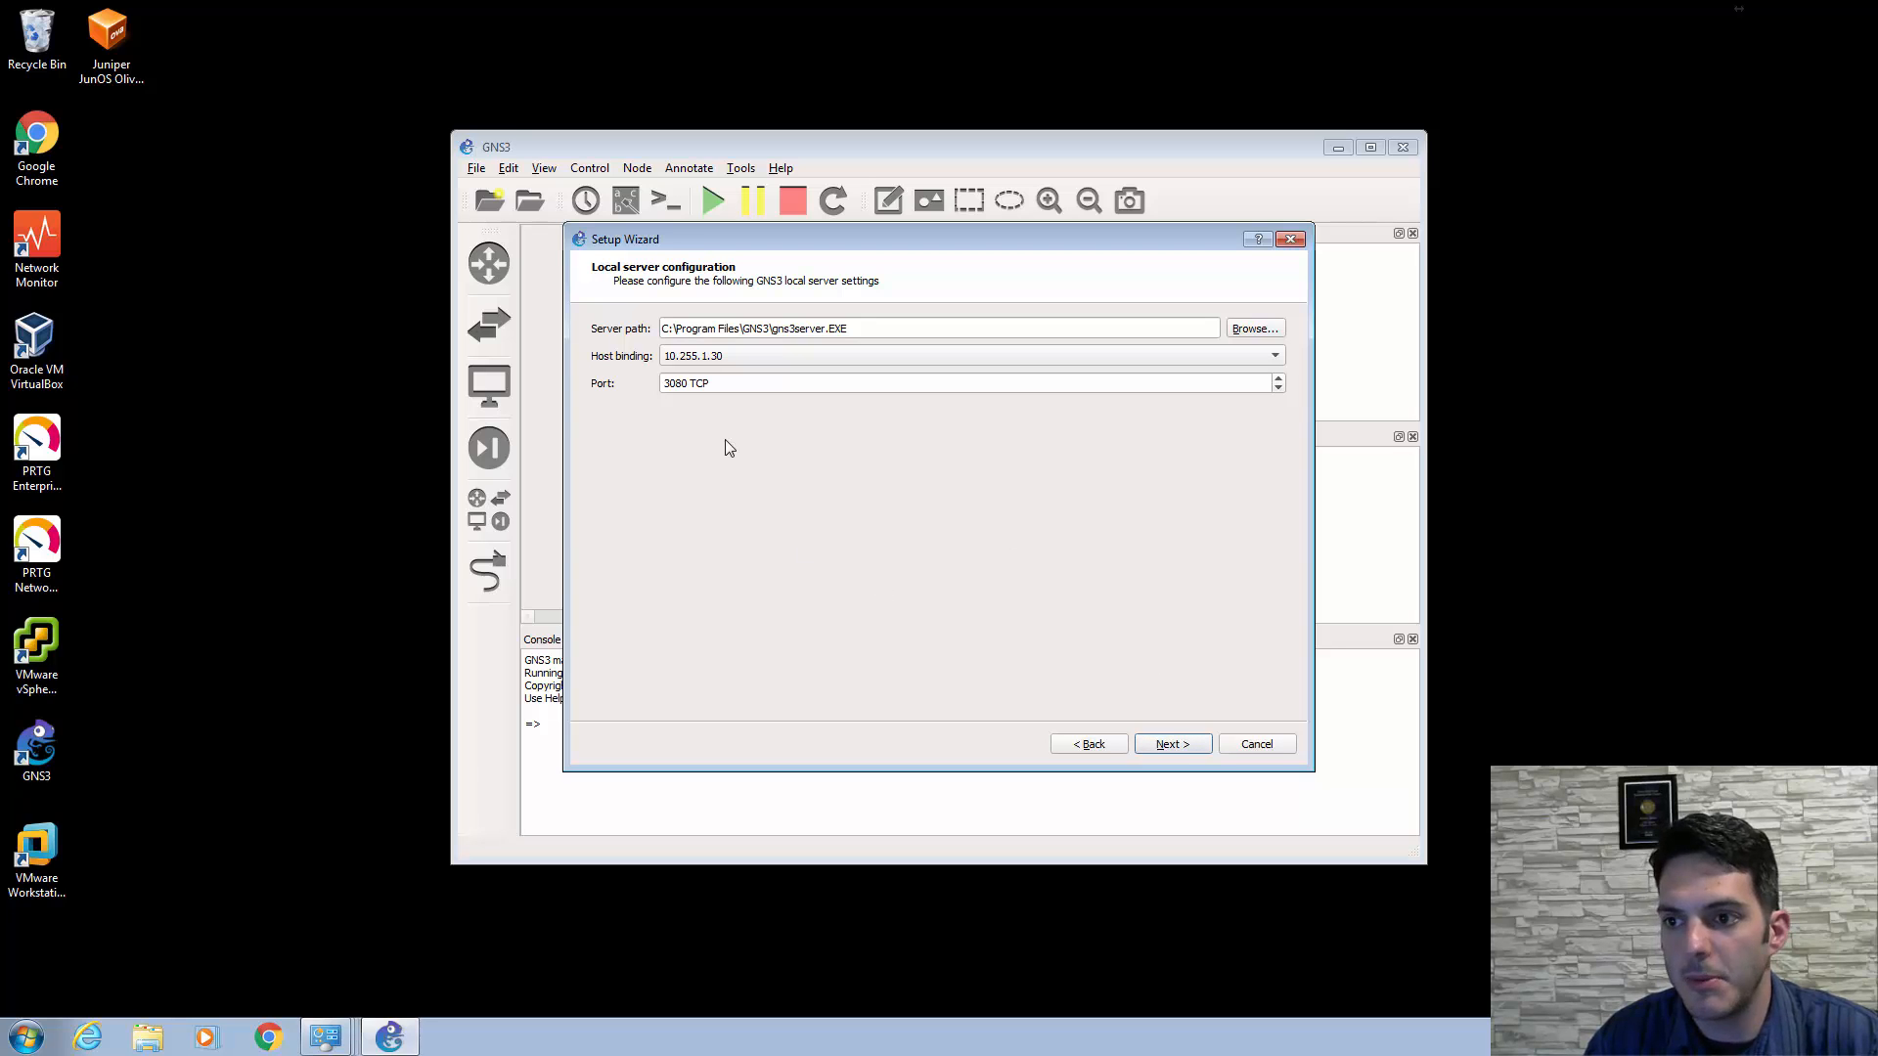
left_click(1171, 746)
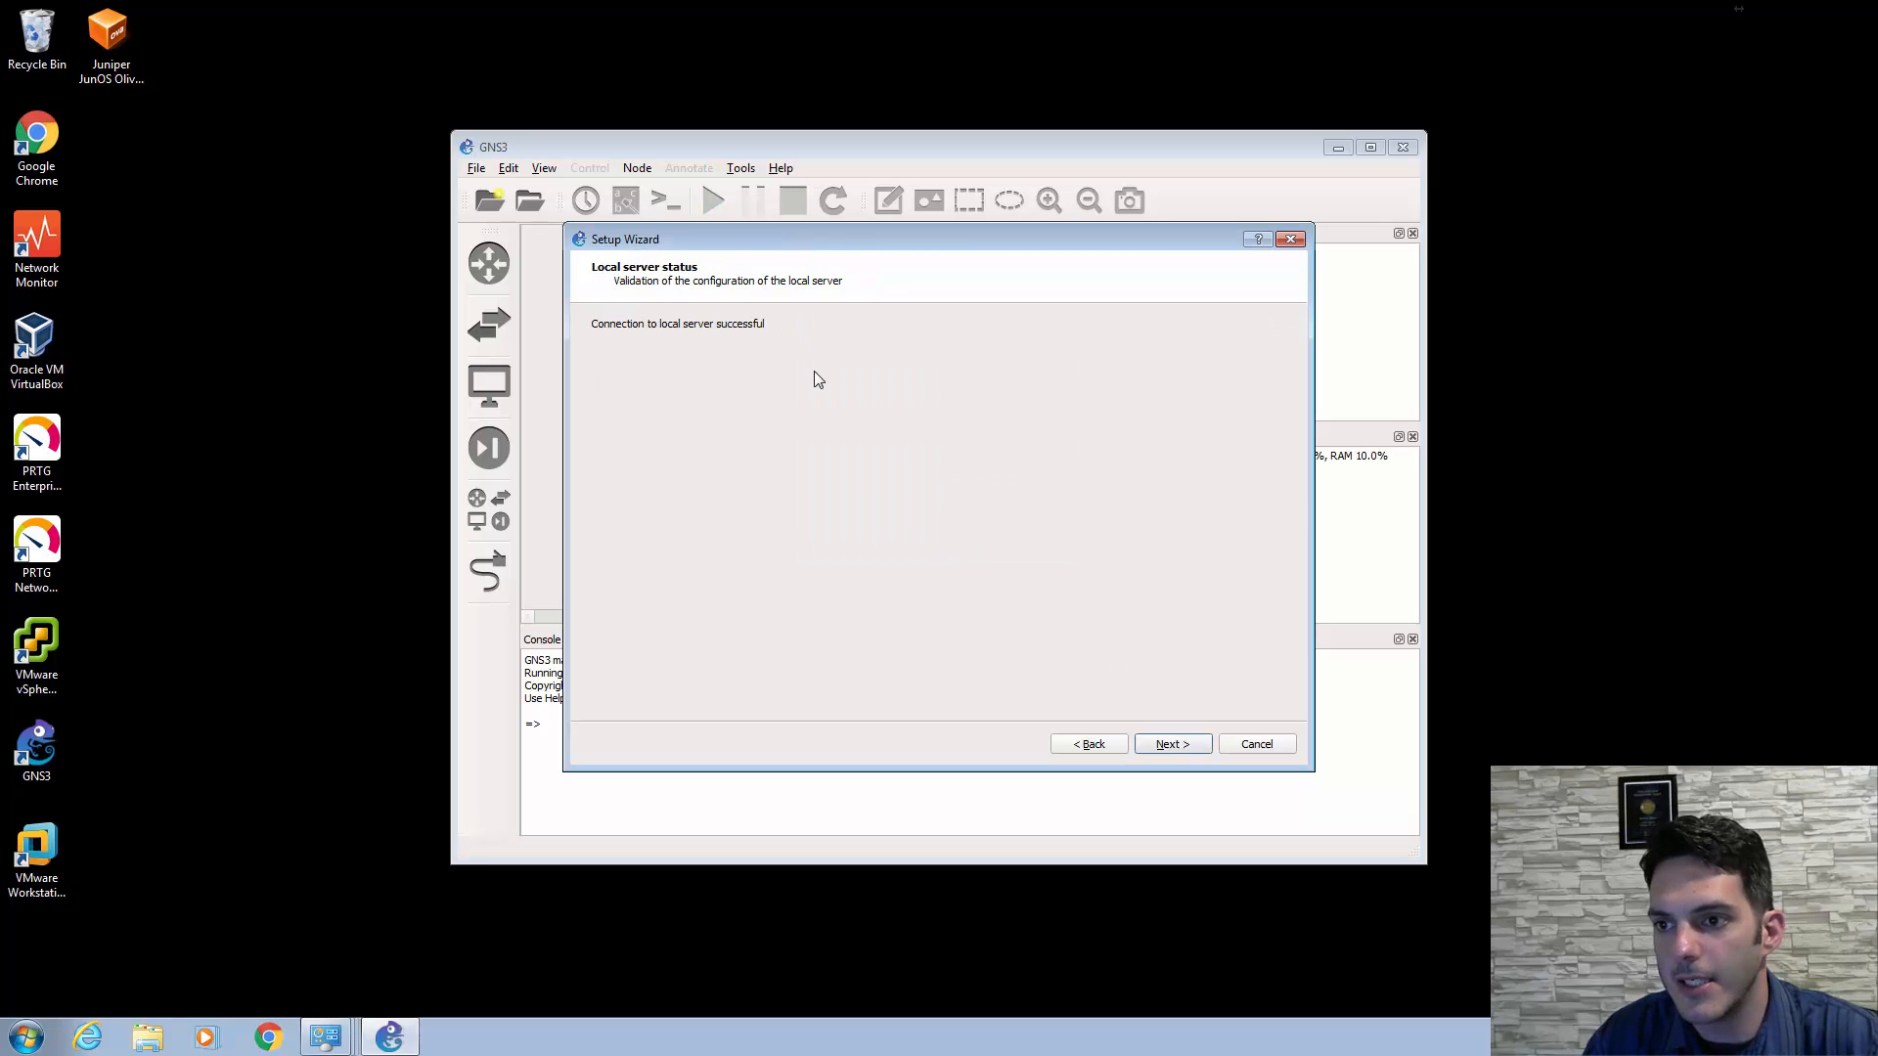
- Complete the Setup Wizard and cancel the new appliance template and new project dialogs
left_click(1188, 748)
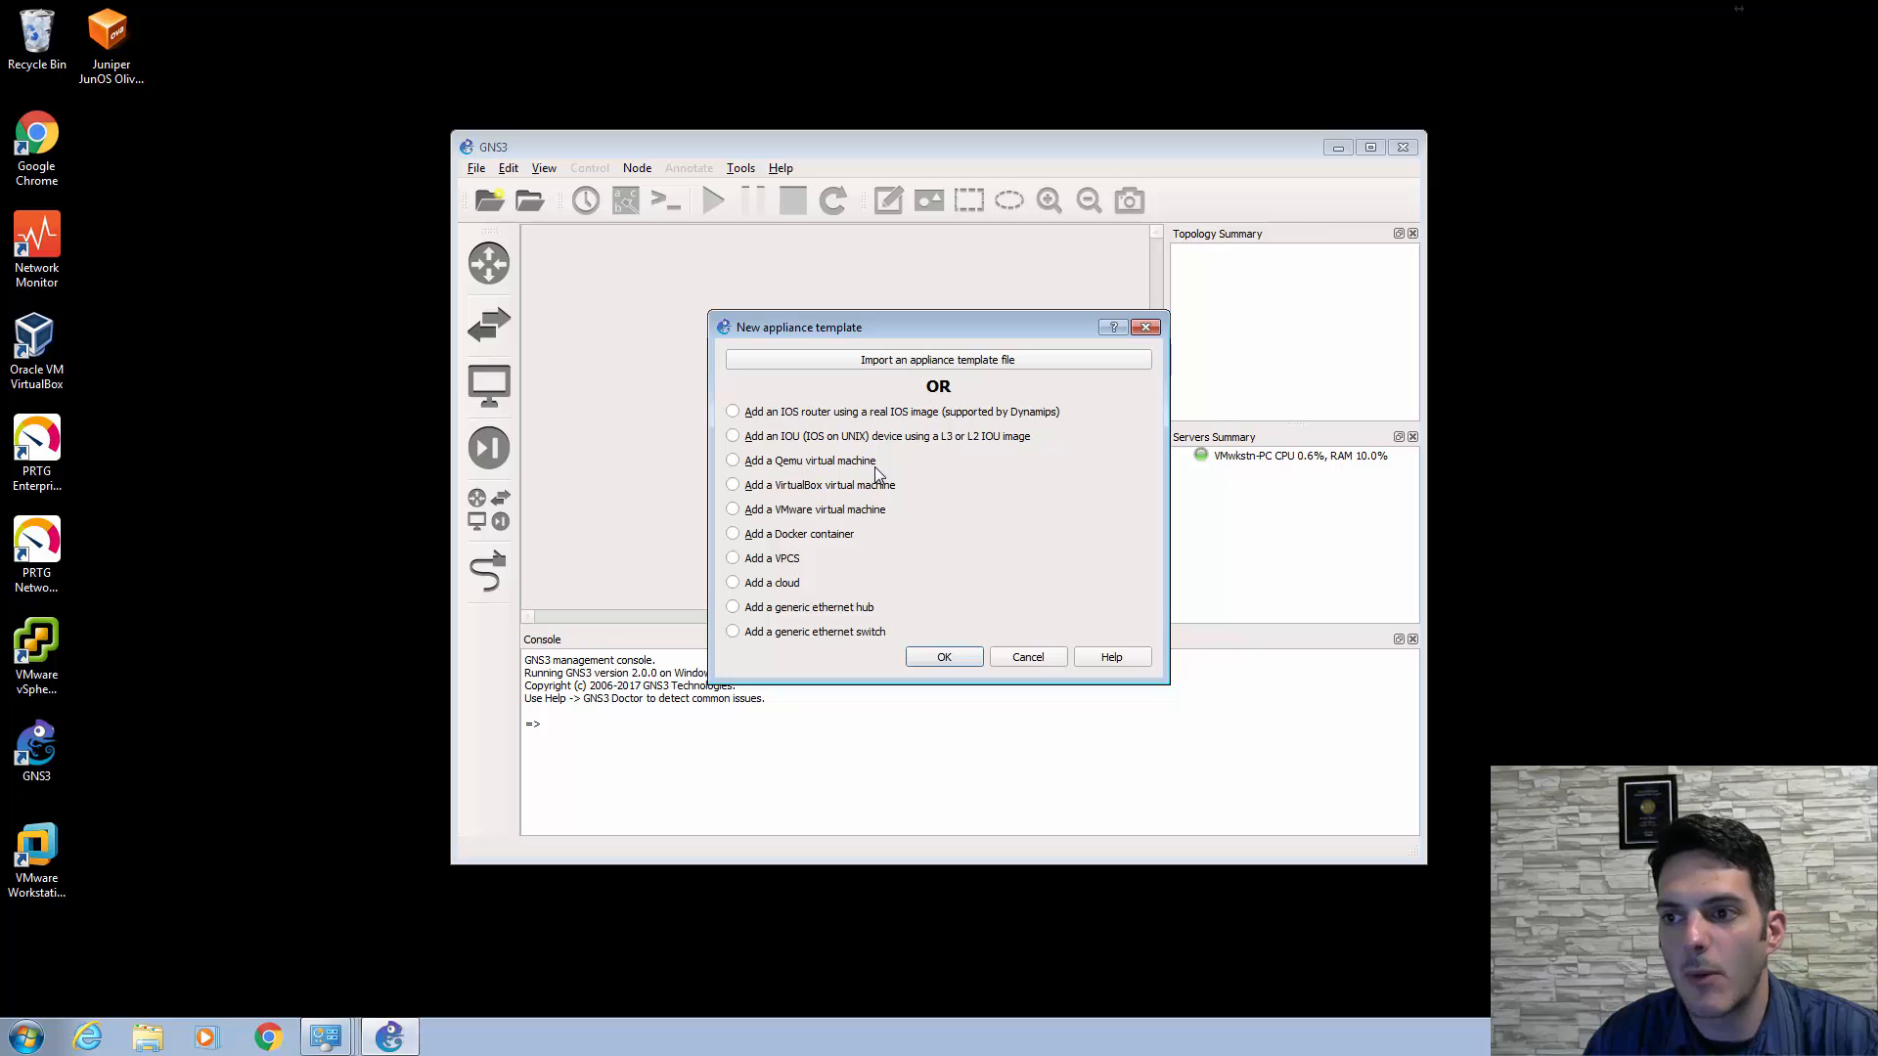
left_click(1024, 657)
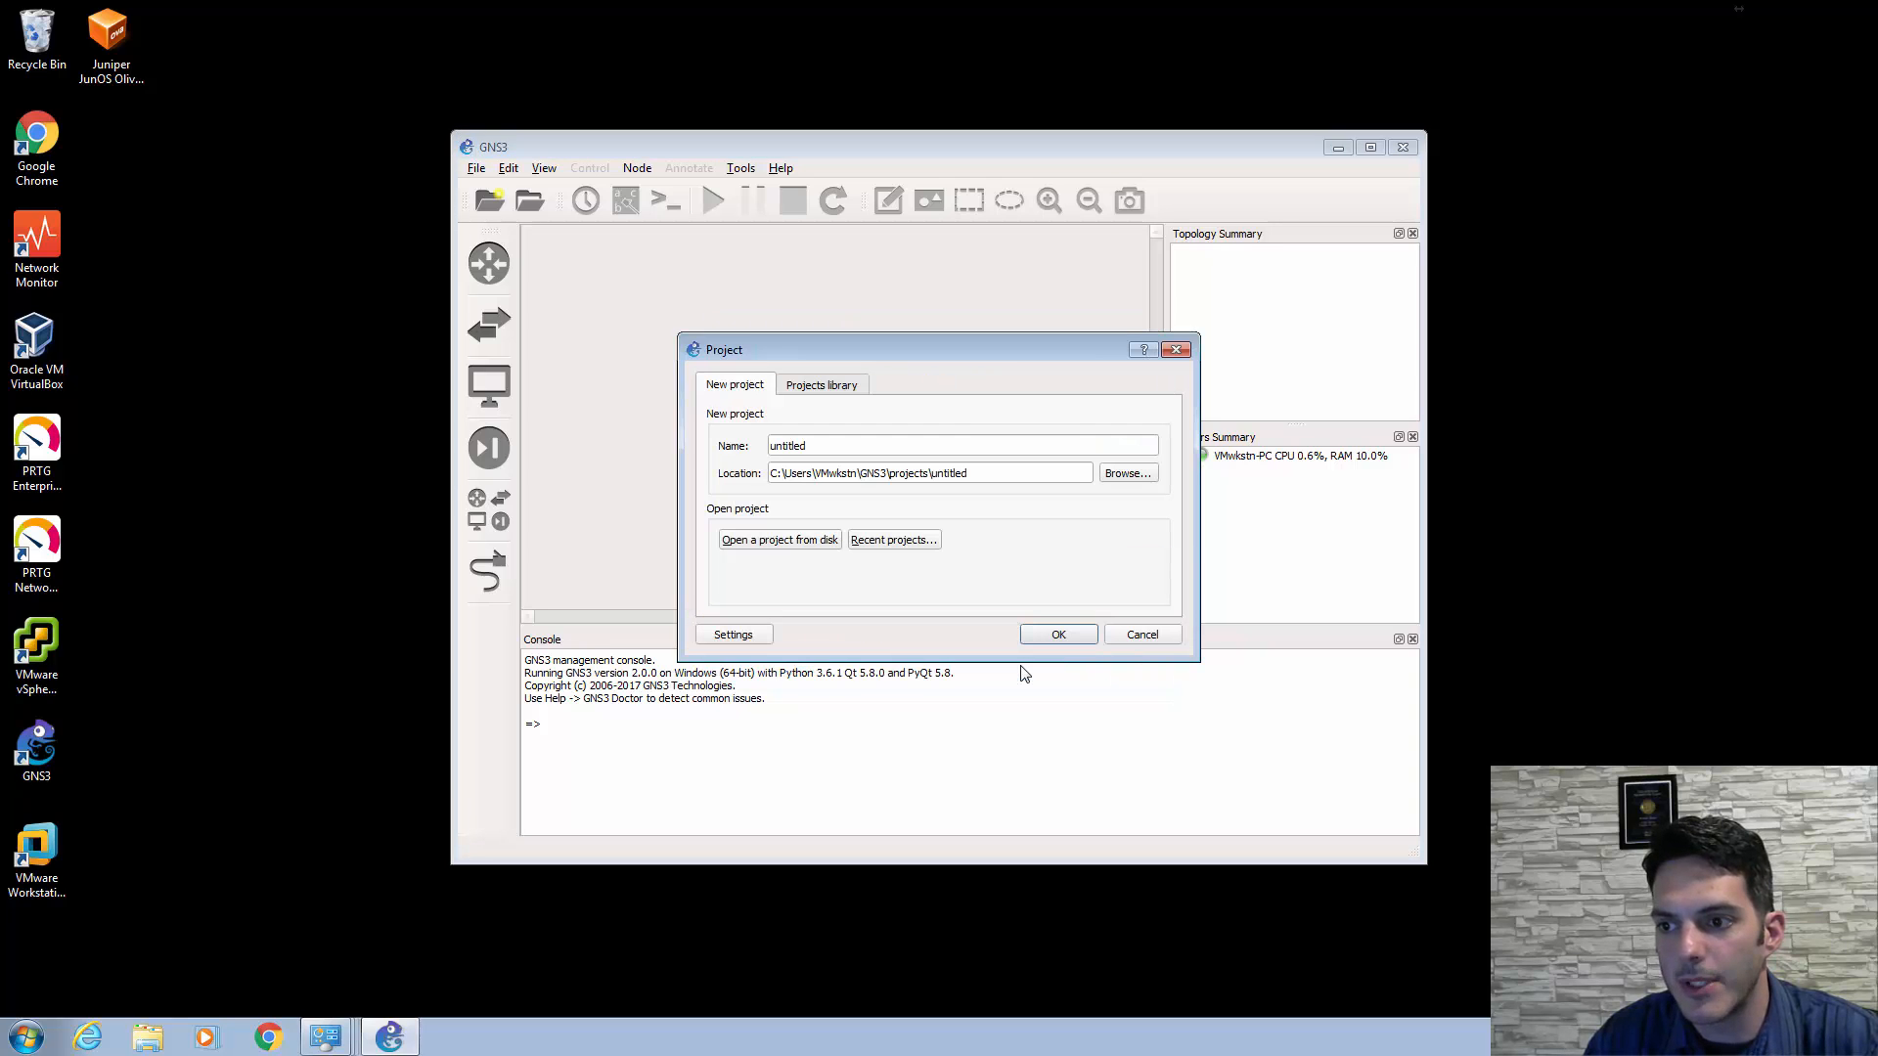
left_click(1140, 636)
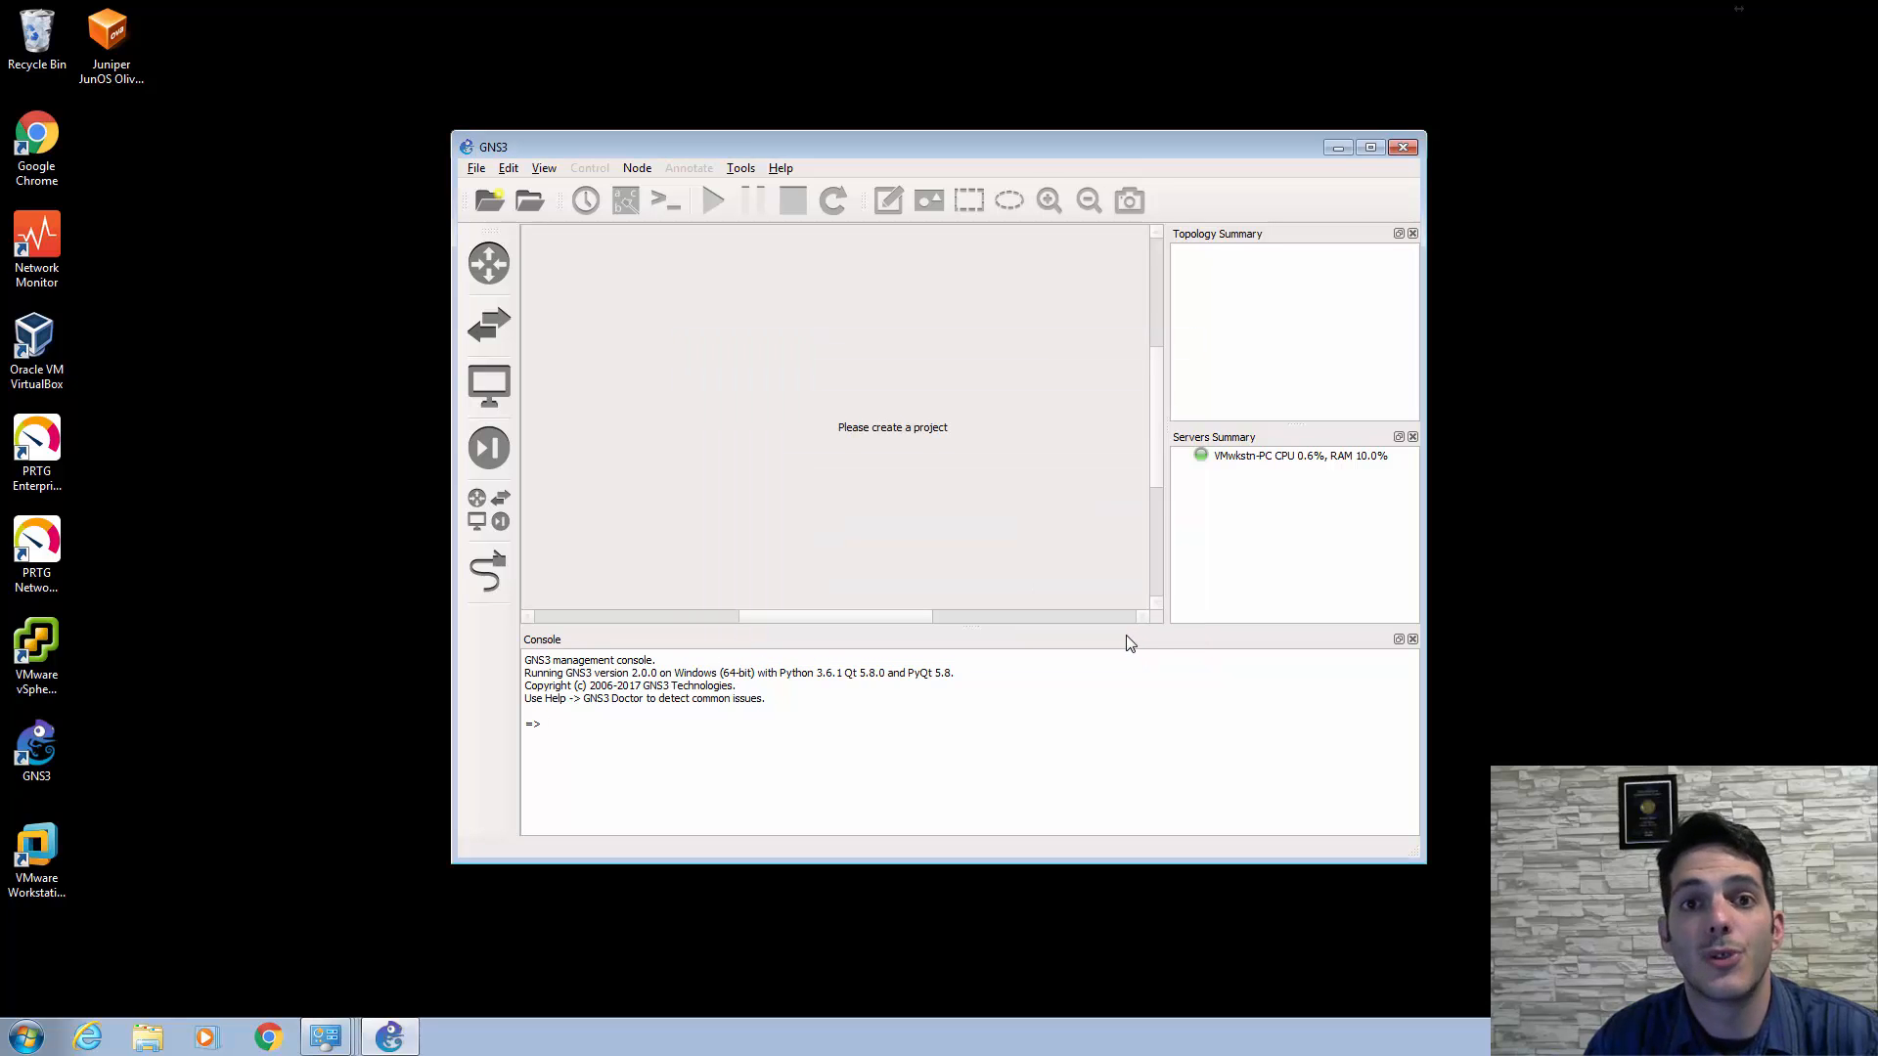
- Maximize the GNS3 window and hide the Topology Summary, Servers Summary and Console panes
left_click(1370, 146)
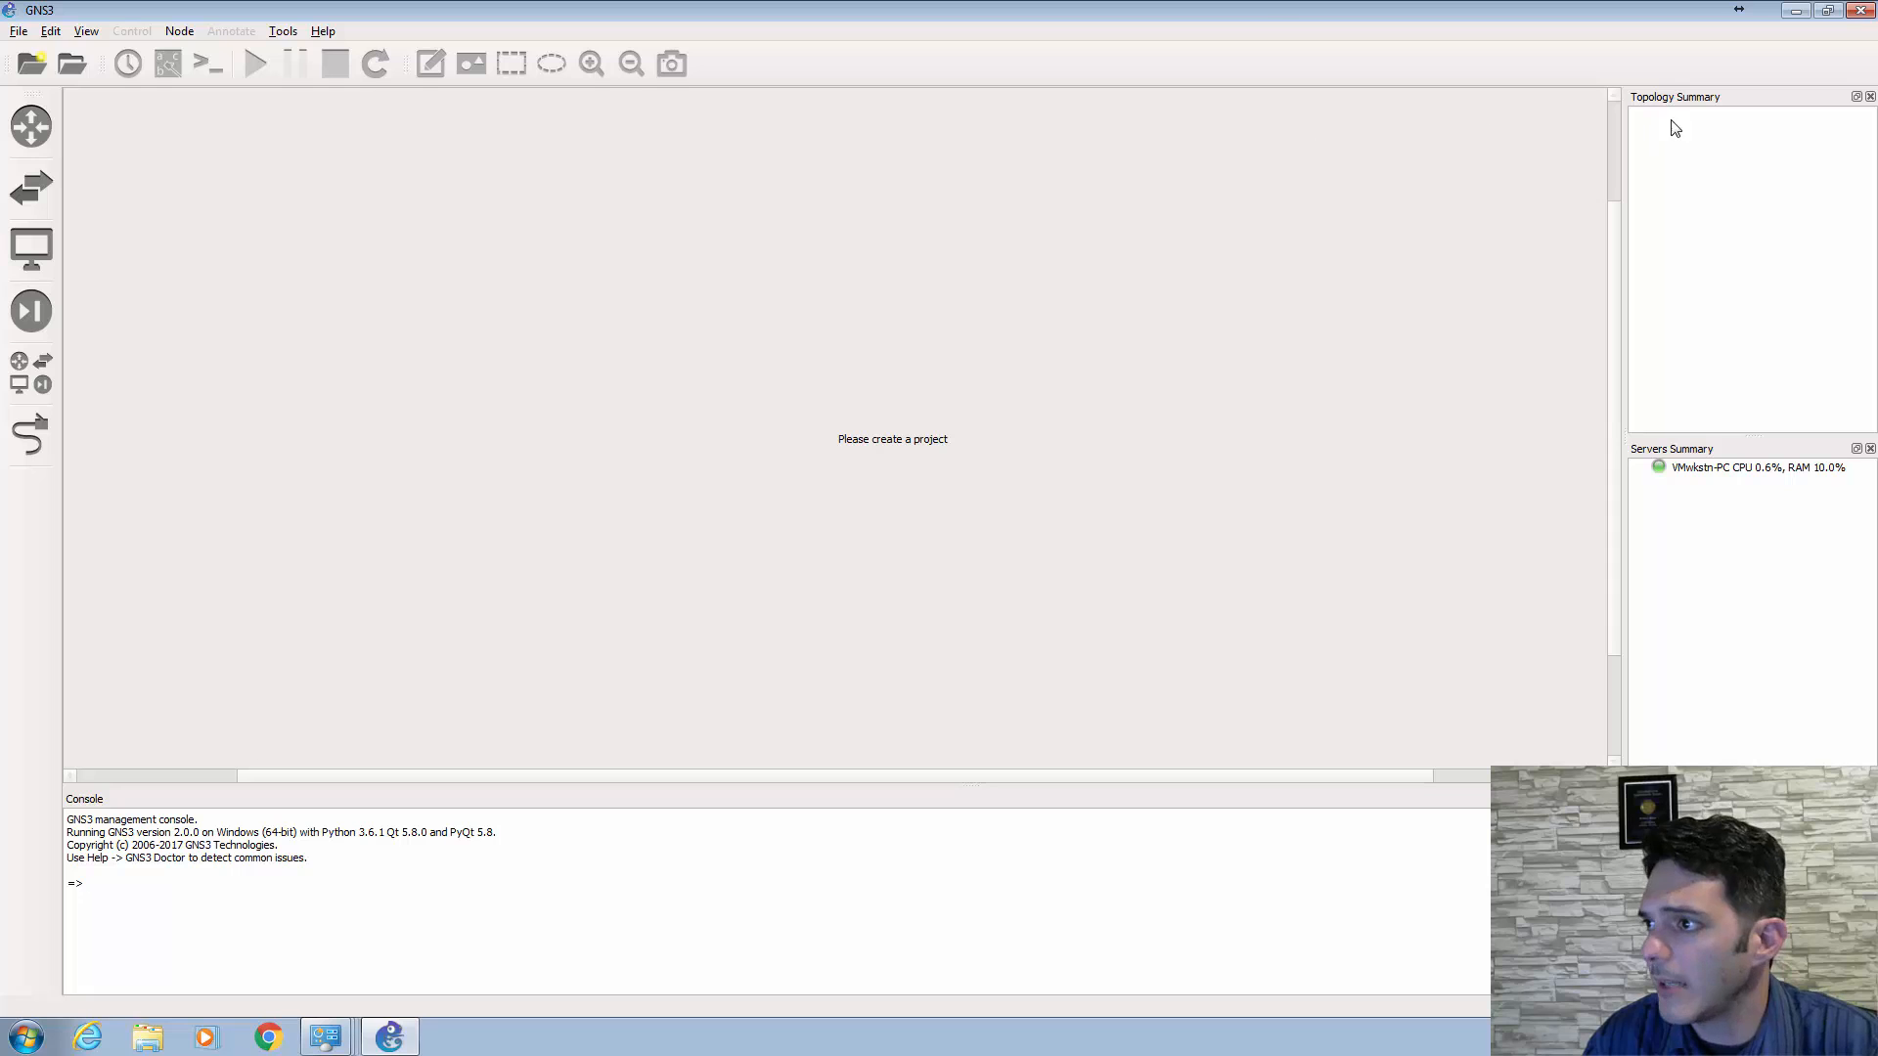
left_click(1870, 97)
left_click(1870, 96)
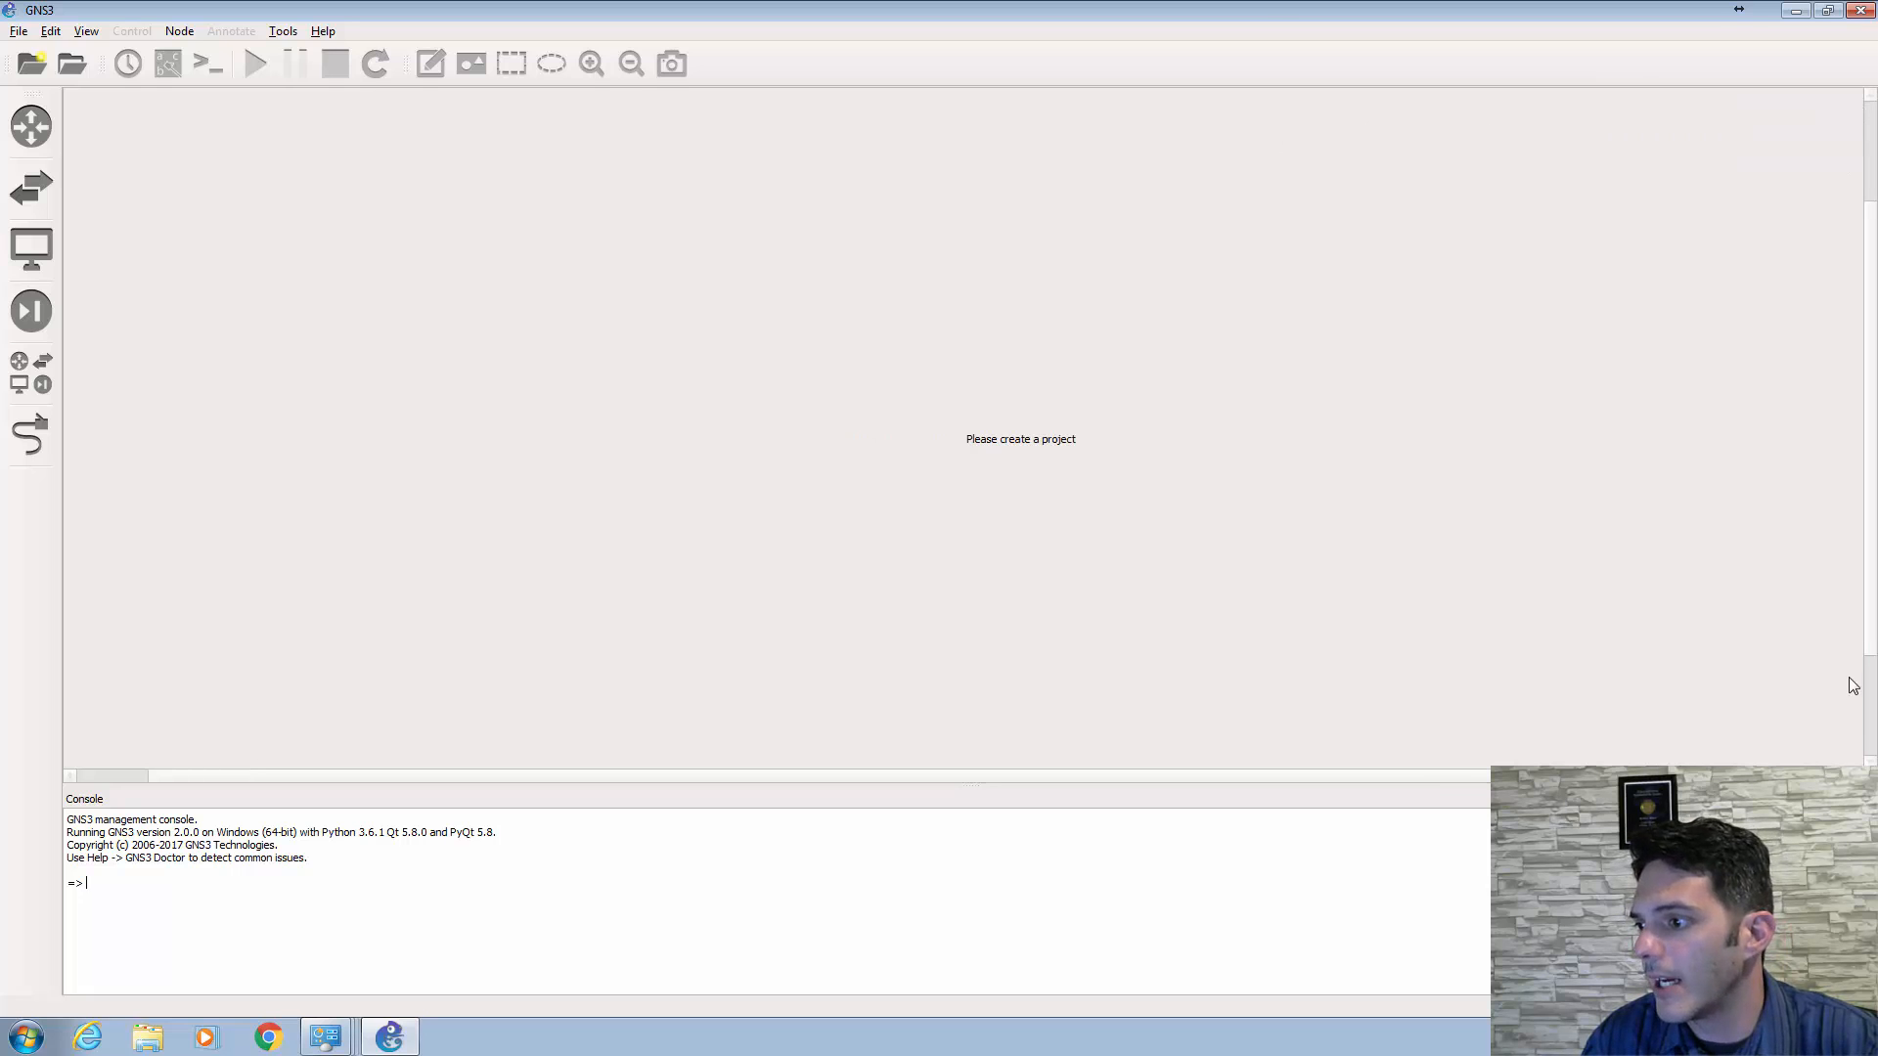
left_click(1869, 799)
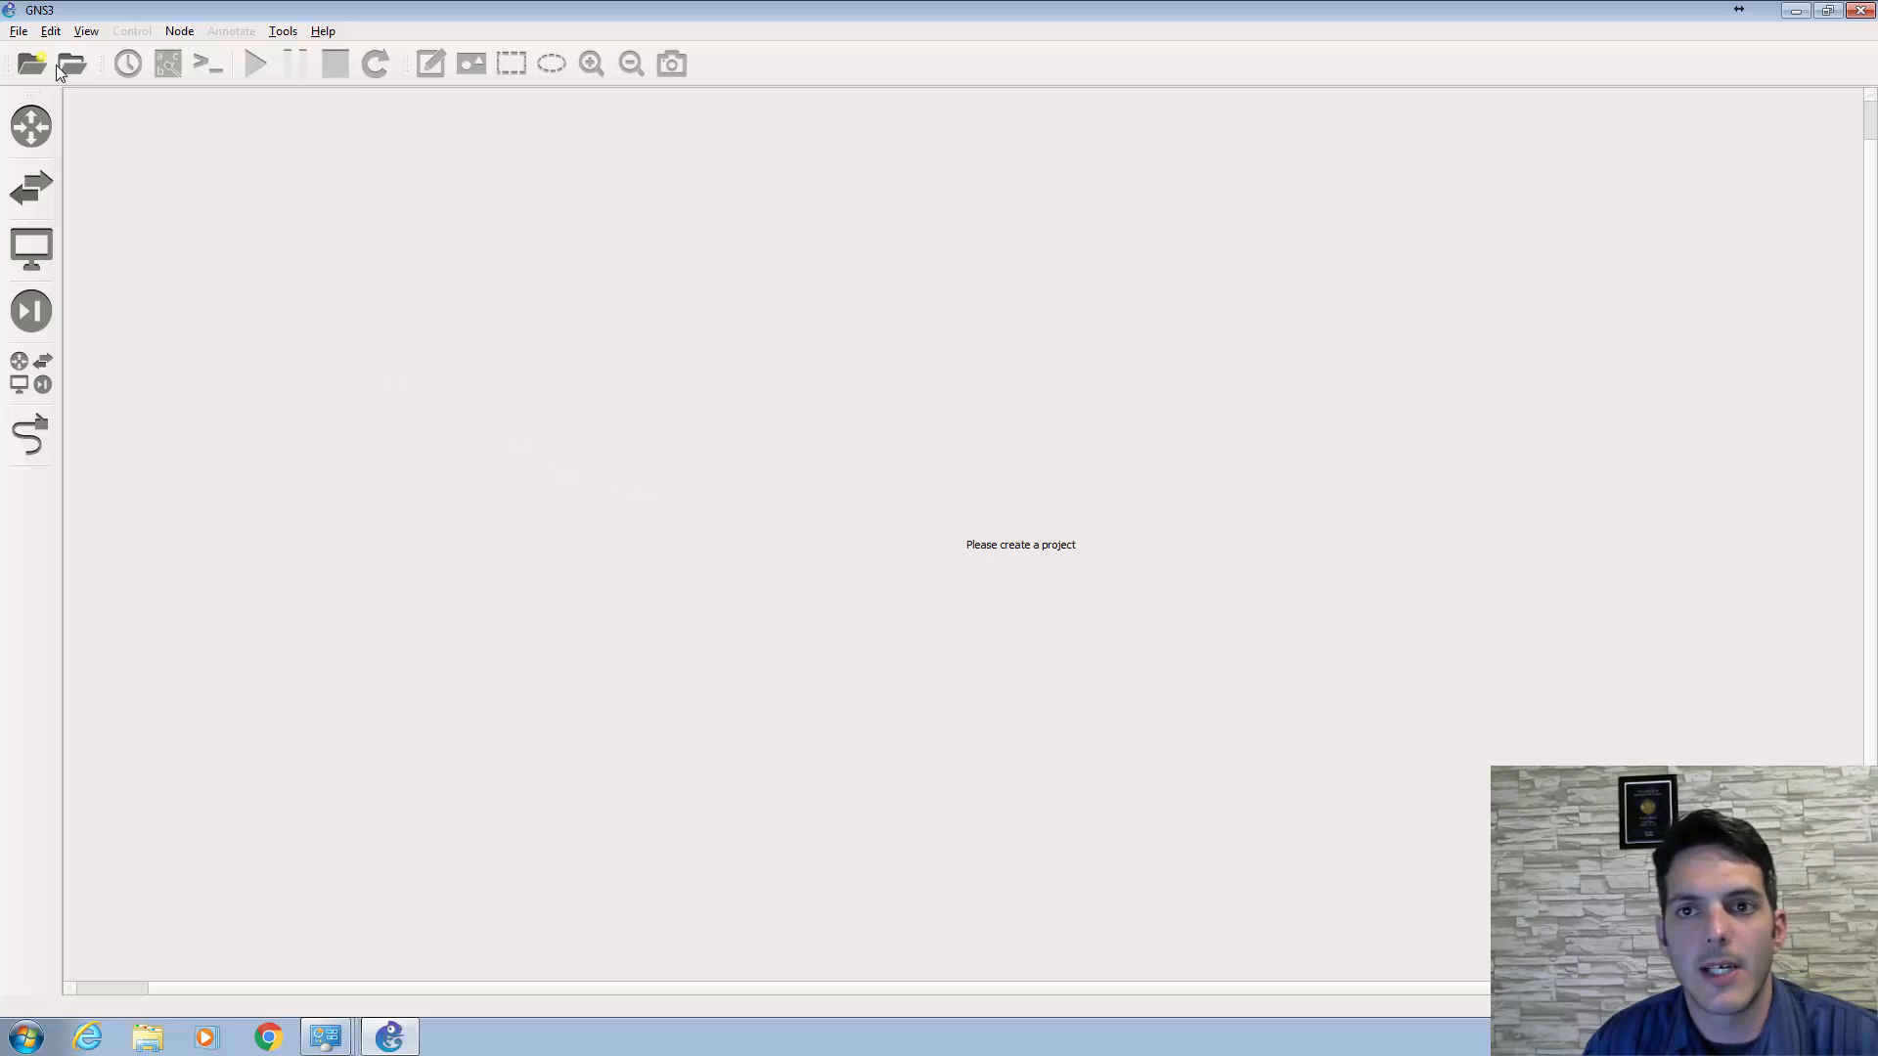
- In the server preferences, allow console connections to any local IP address and check the remote servers list
left_click(51, 30)
left_click(81, 120)
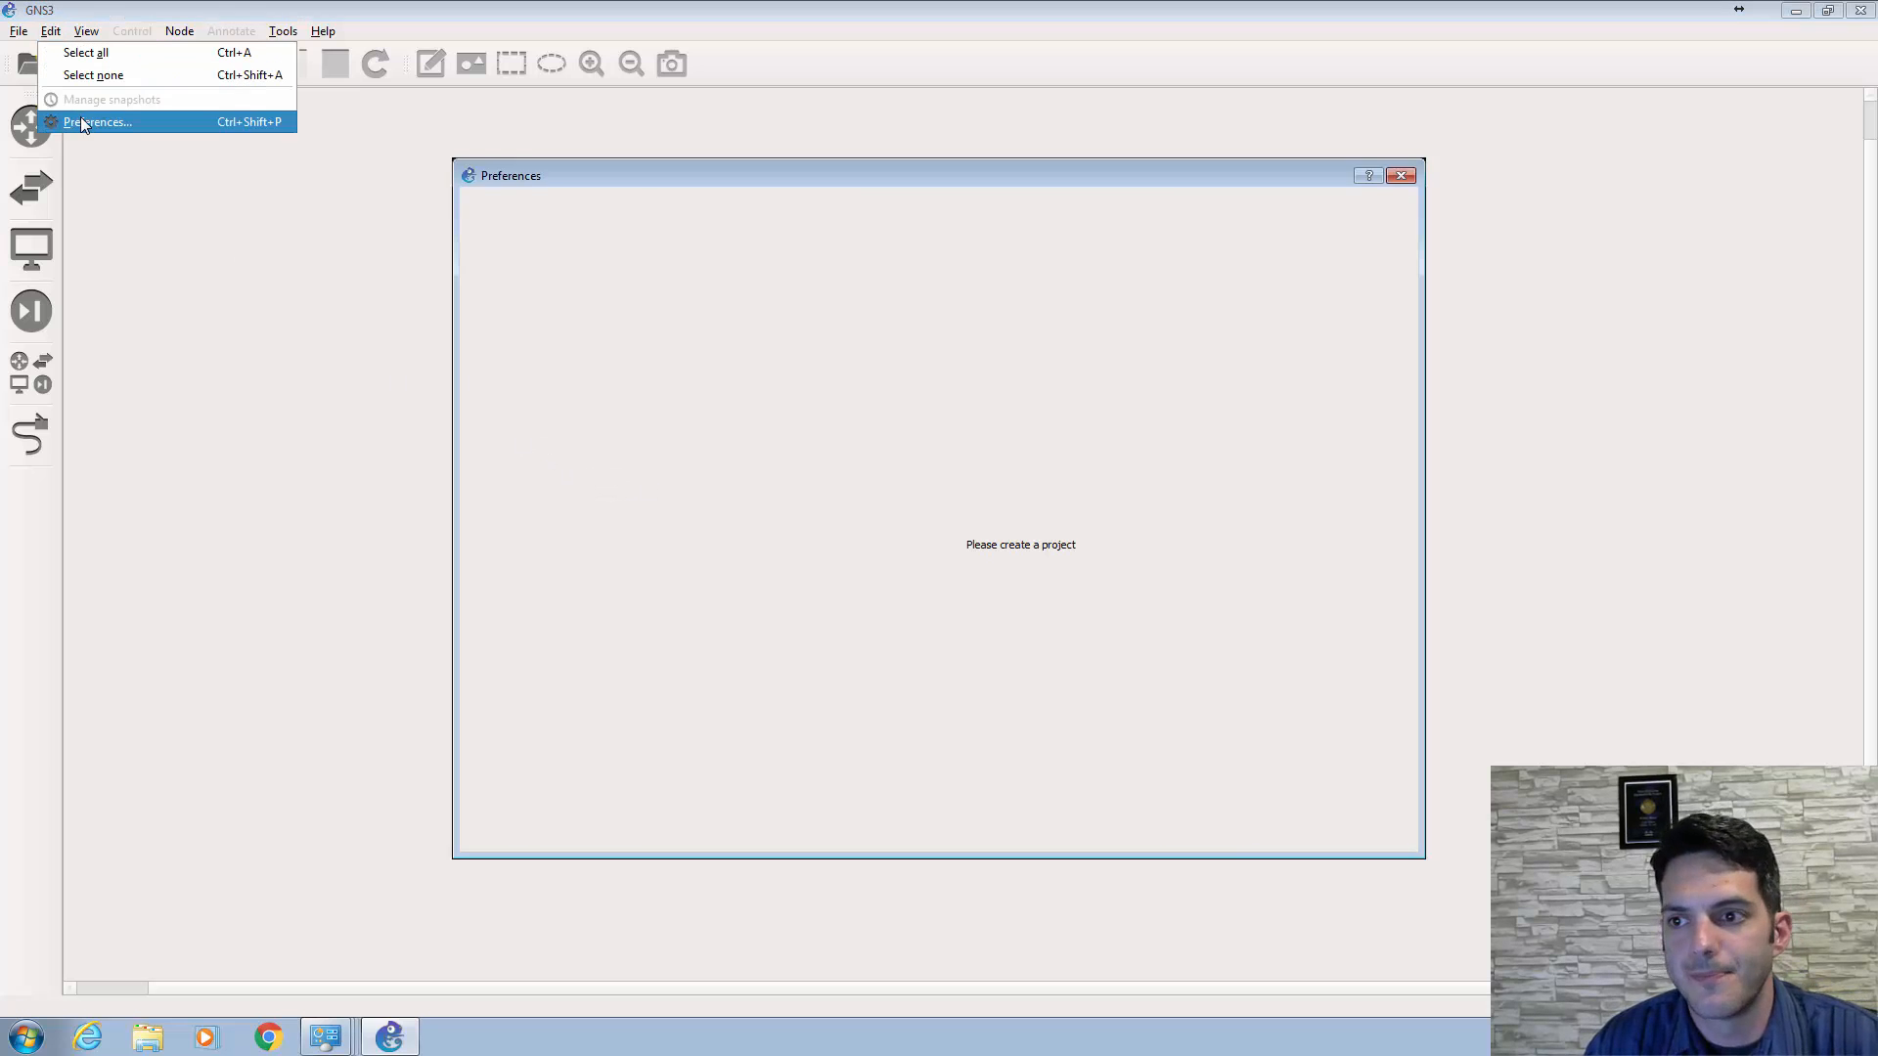
left_click(521, 231)
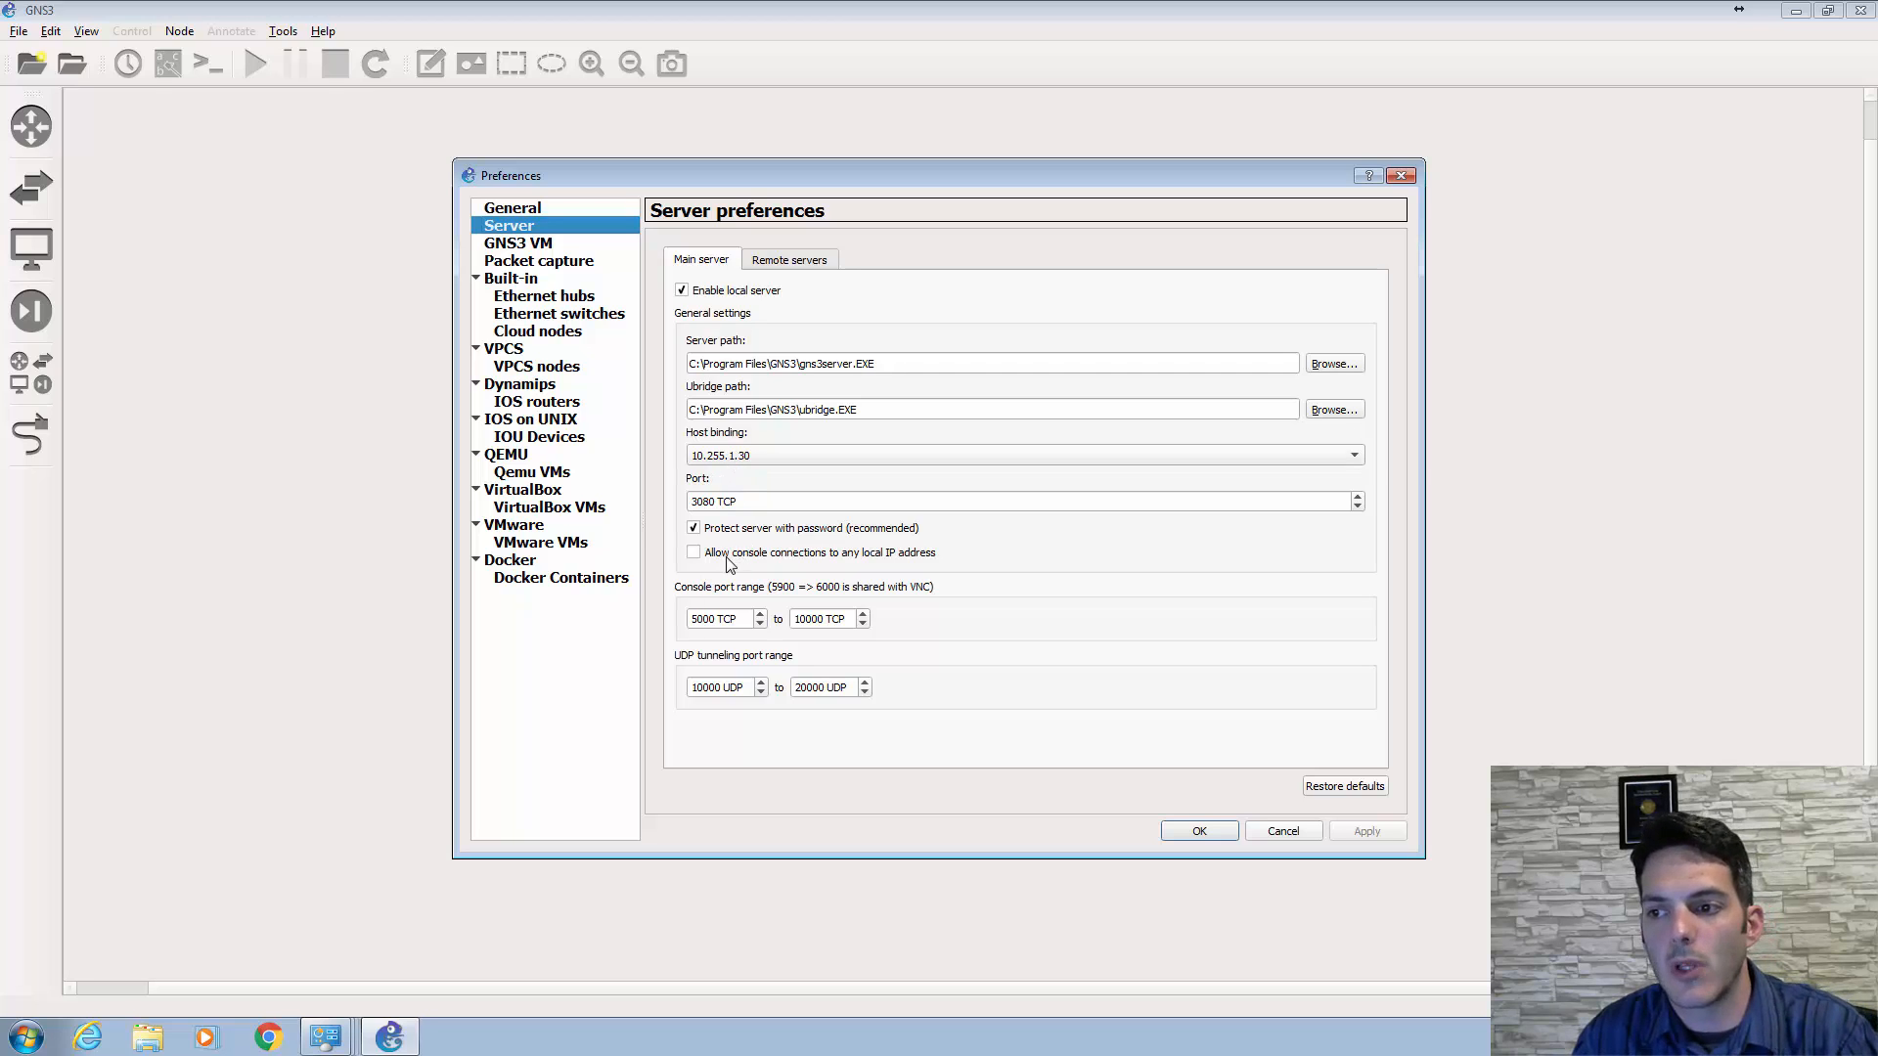
left_click(692, 554)
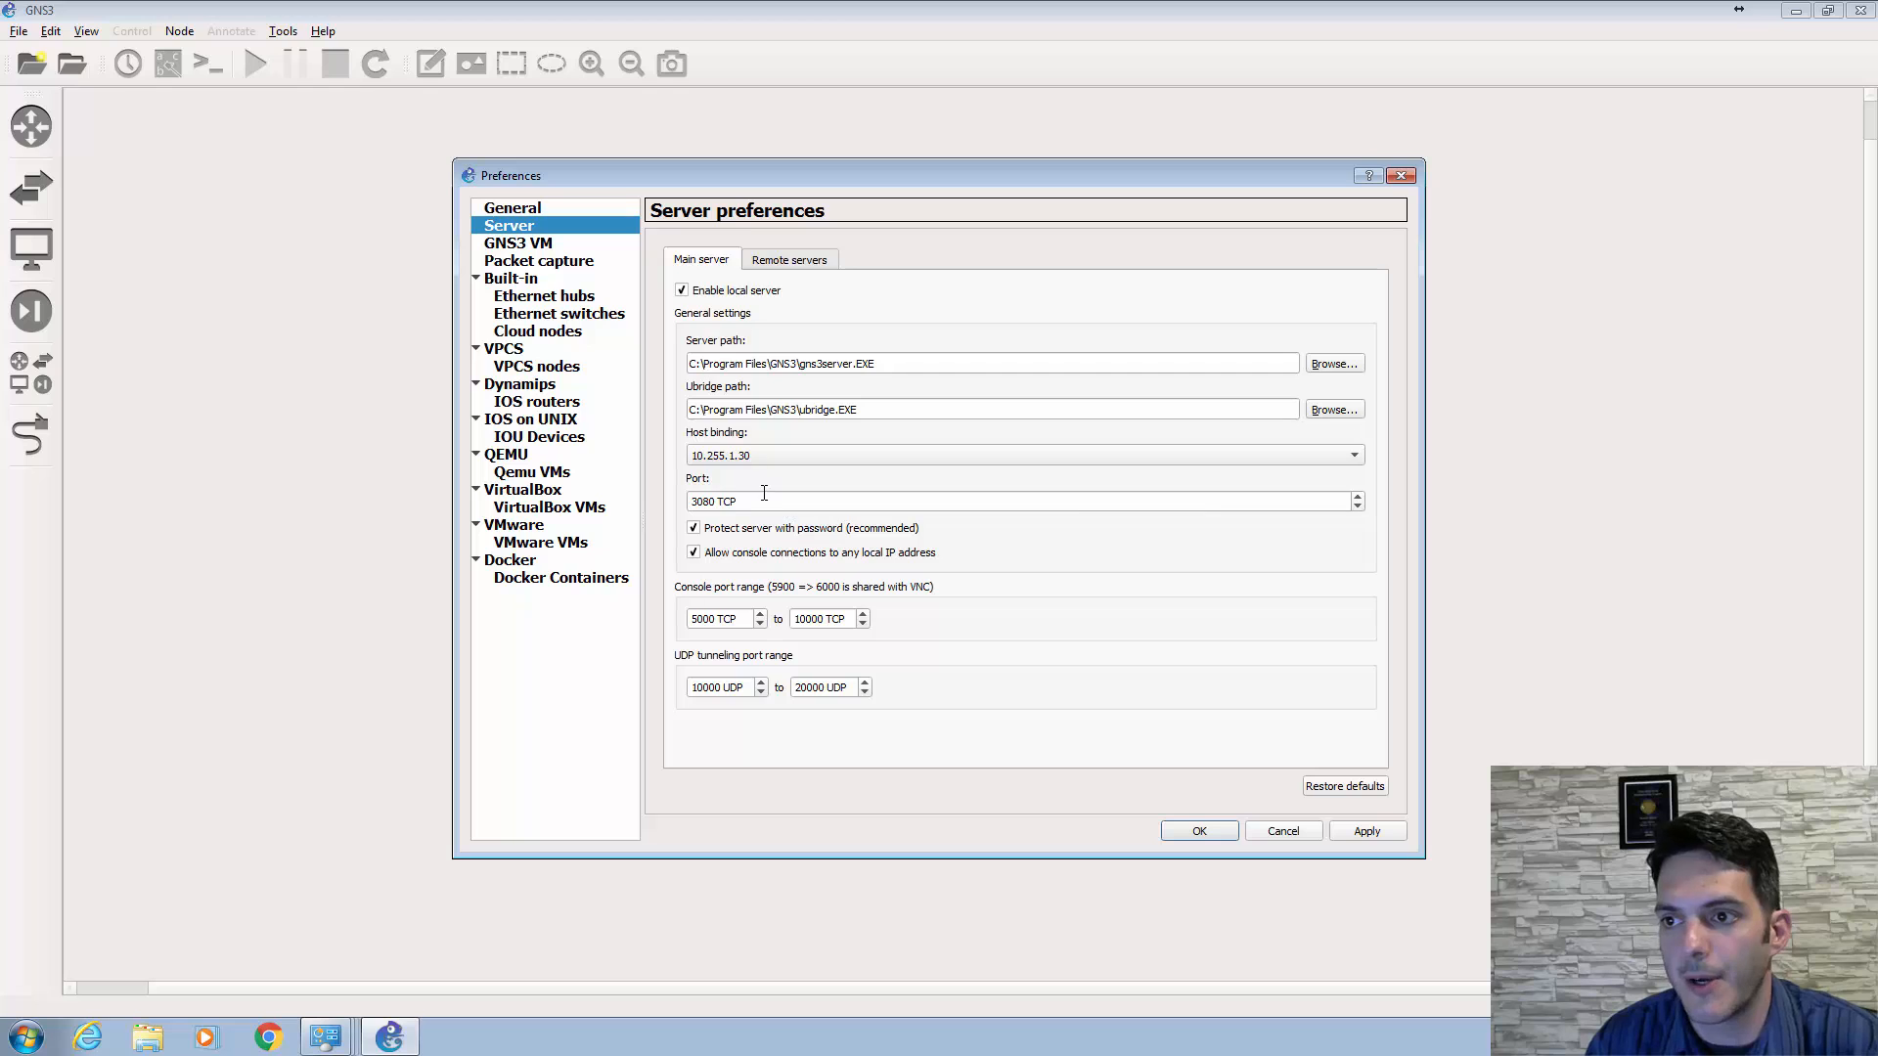
left_click(782, 259)
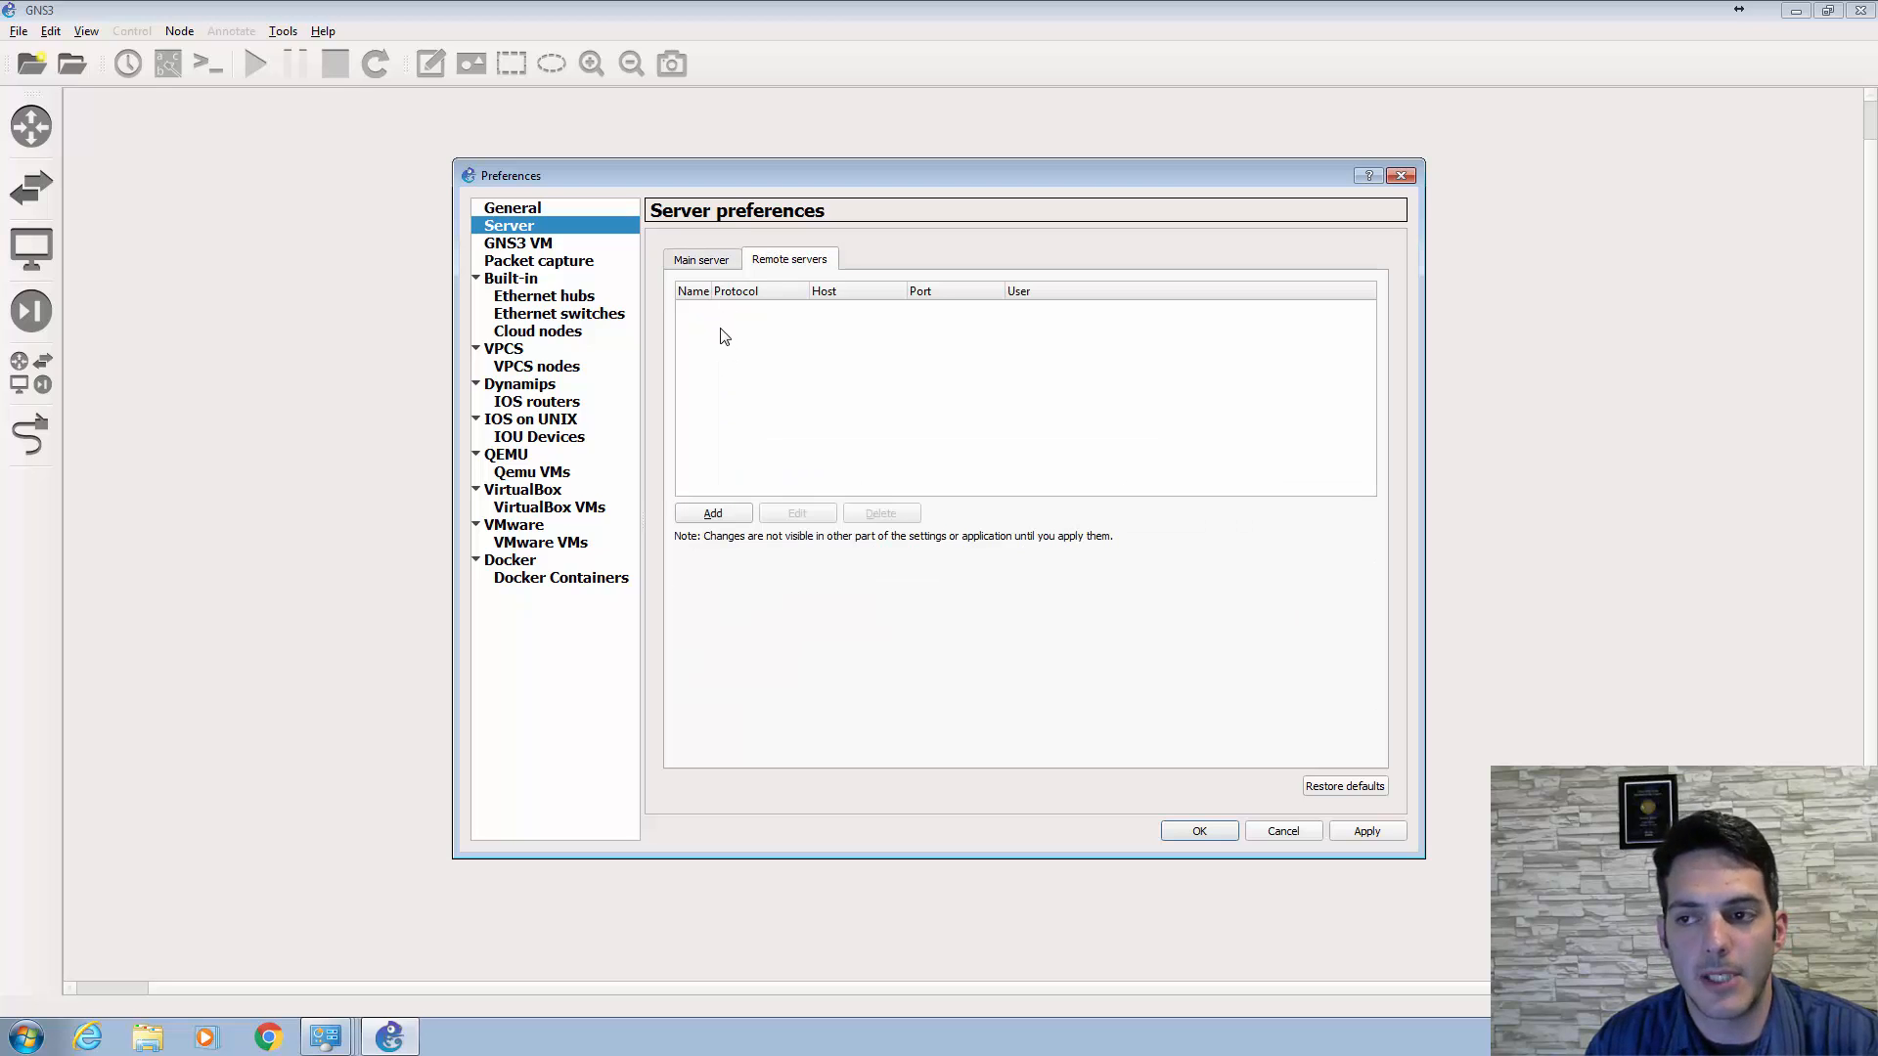
left_click(705, 264)
- Set the GNS3 VM virtualization engine to Remote, leave the GNS3 VM disabled, and save the preferences
left_click(547, 247)
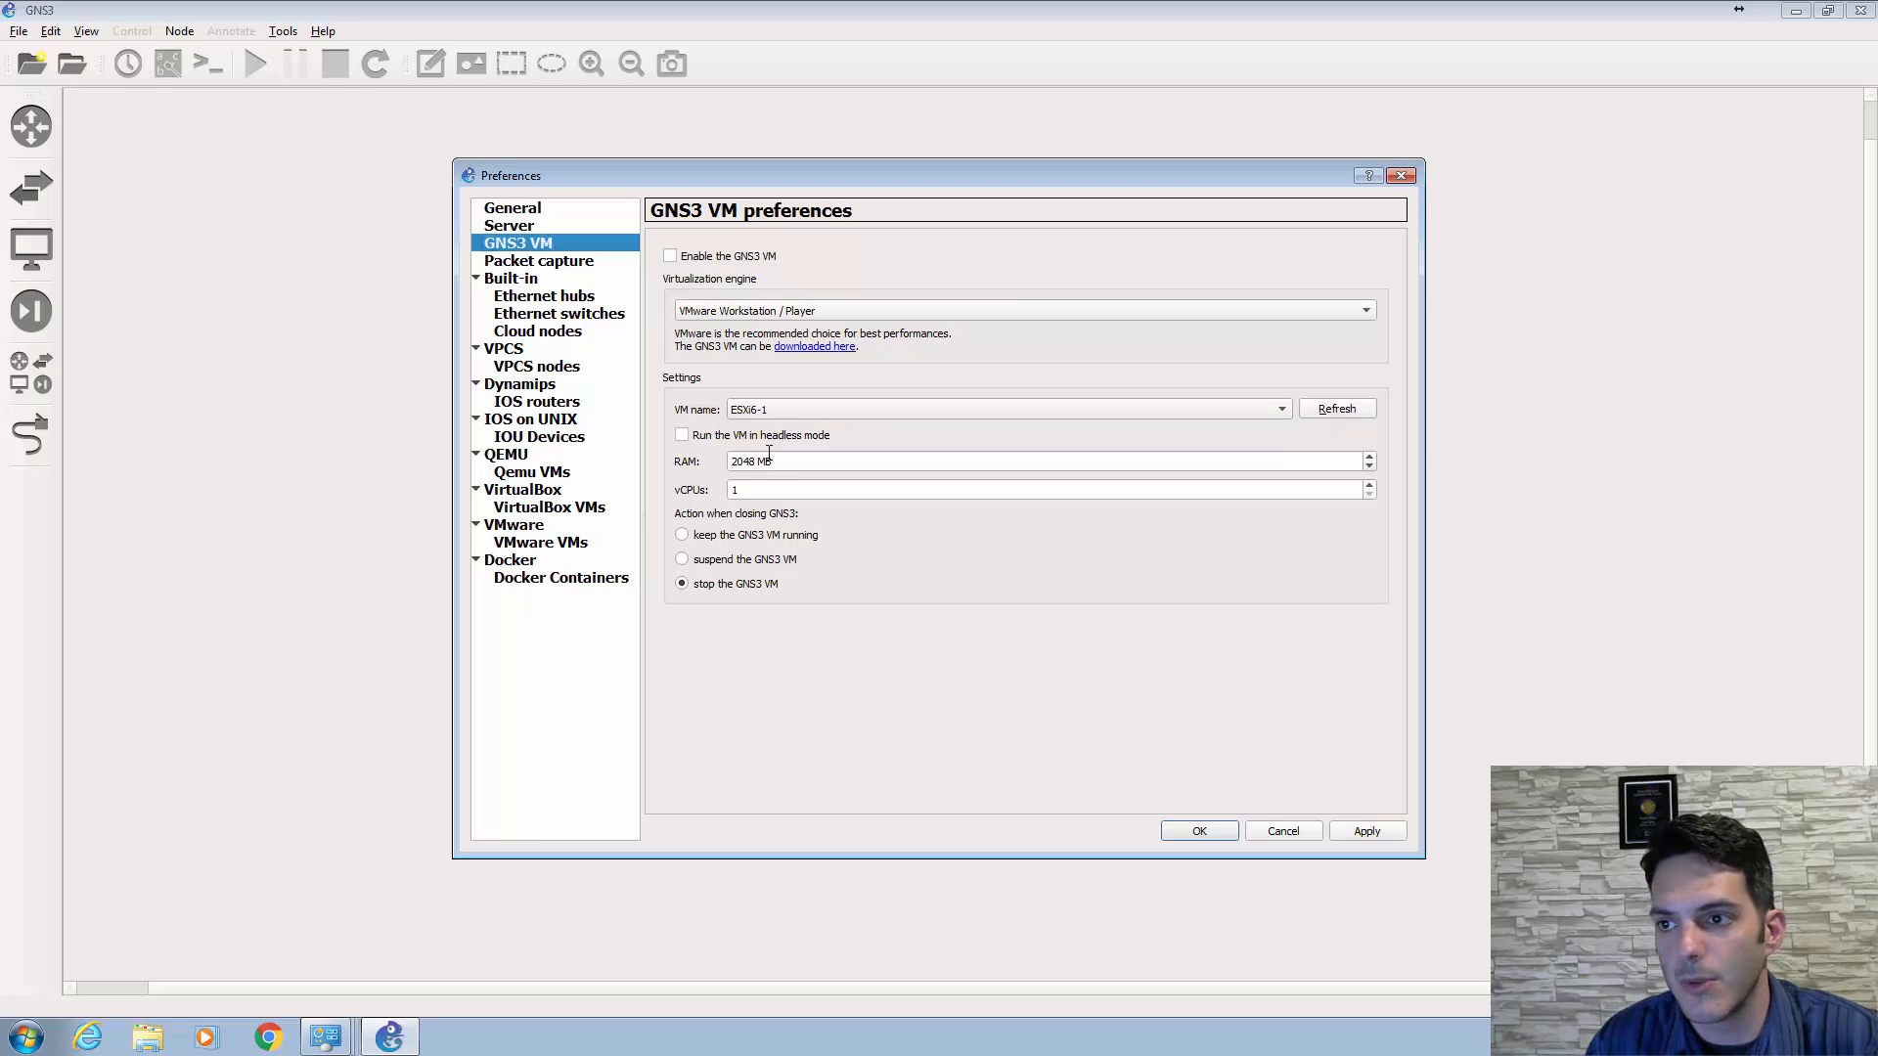
left_click(671, 256)
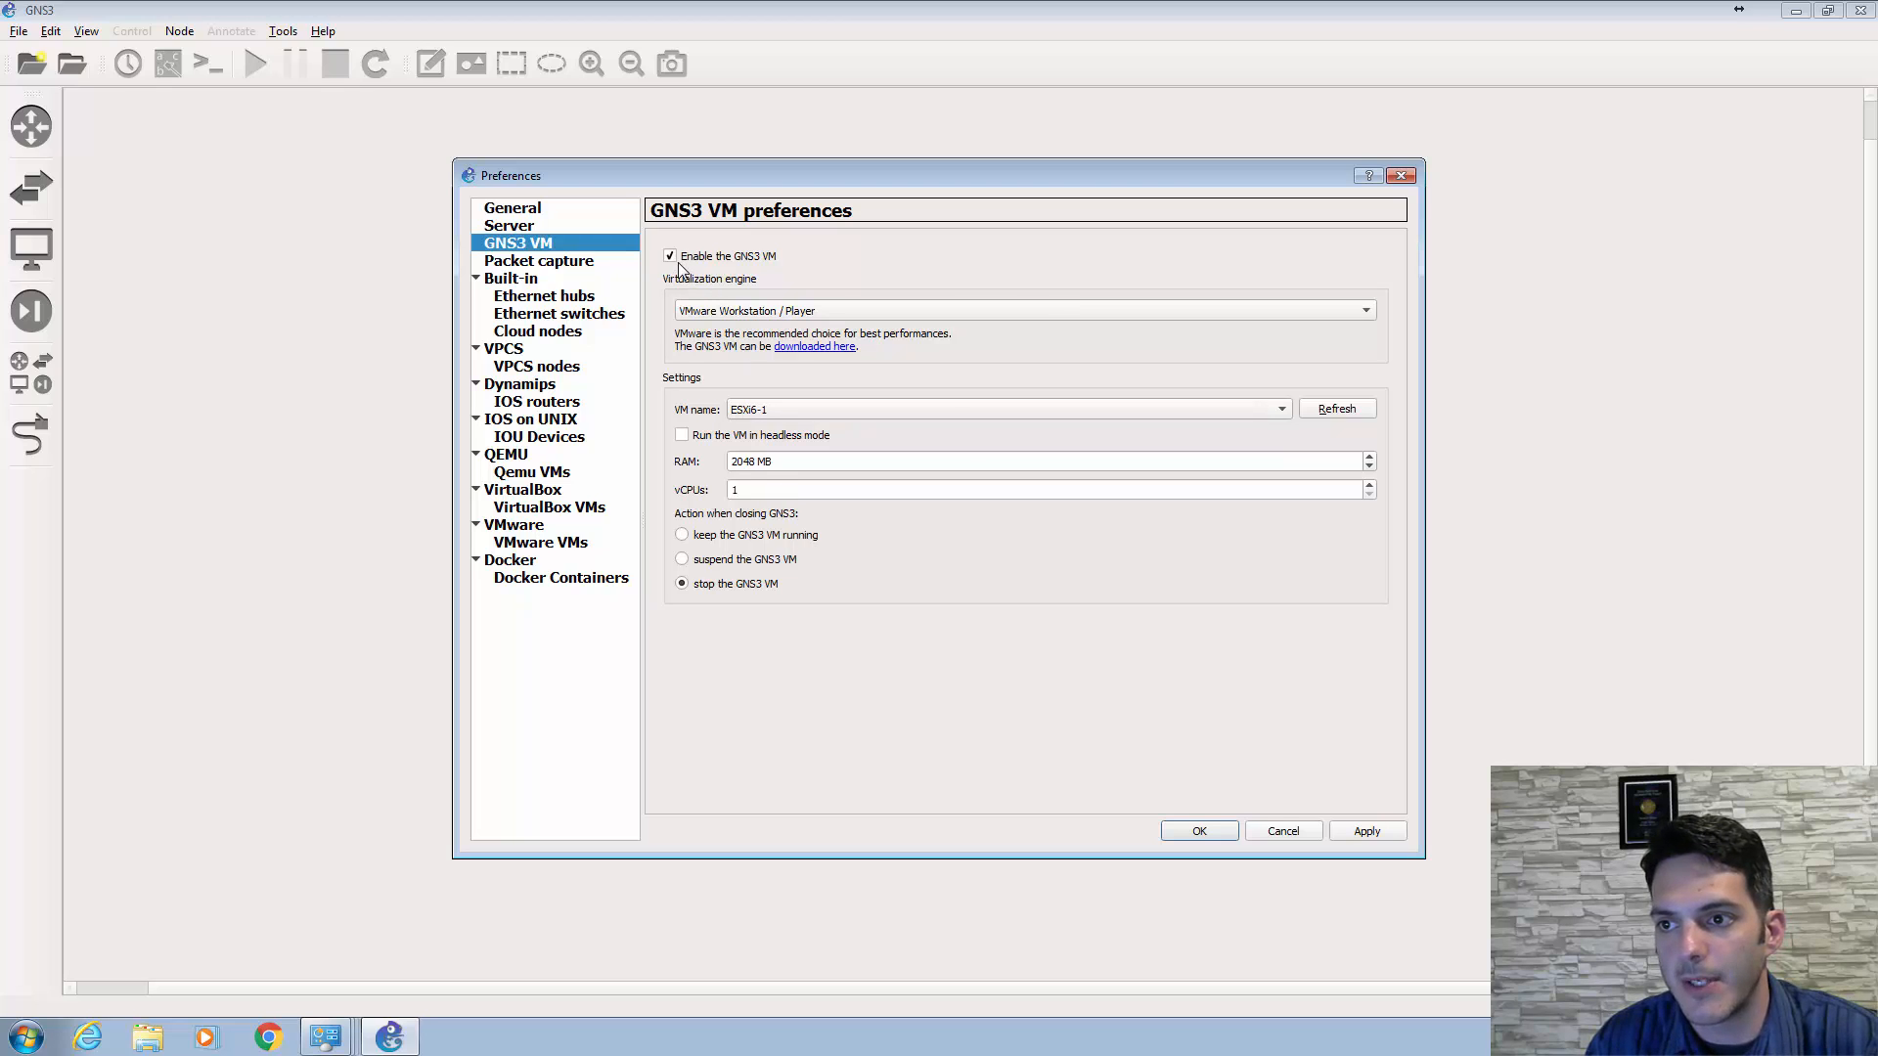
left_click(800, 315)
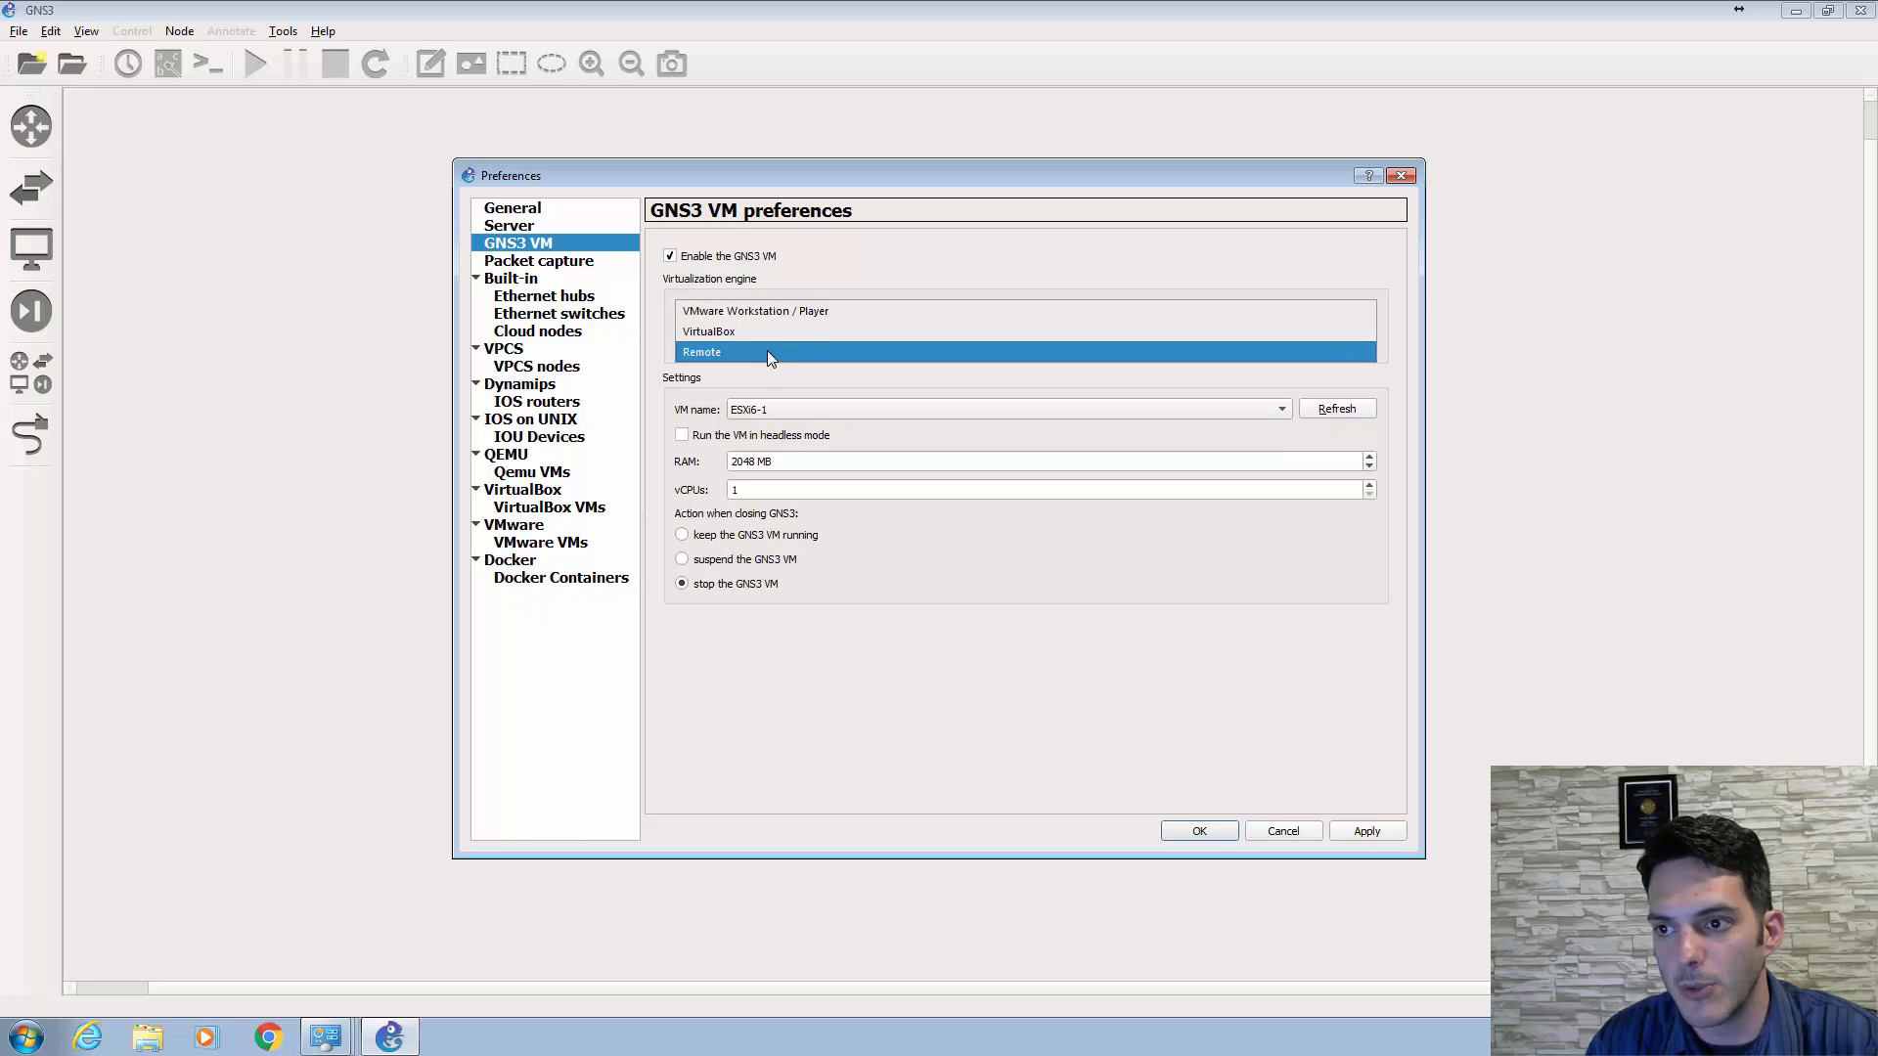
left_click(769, 354)
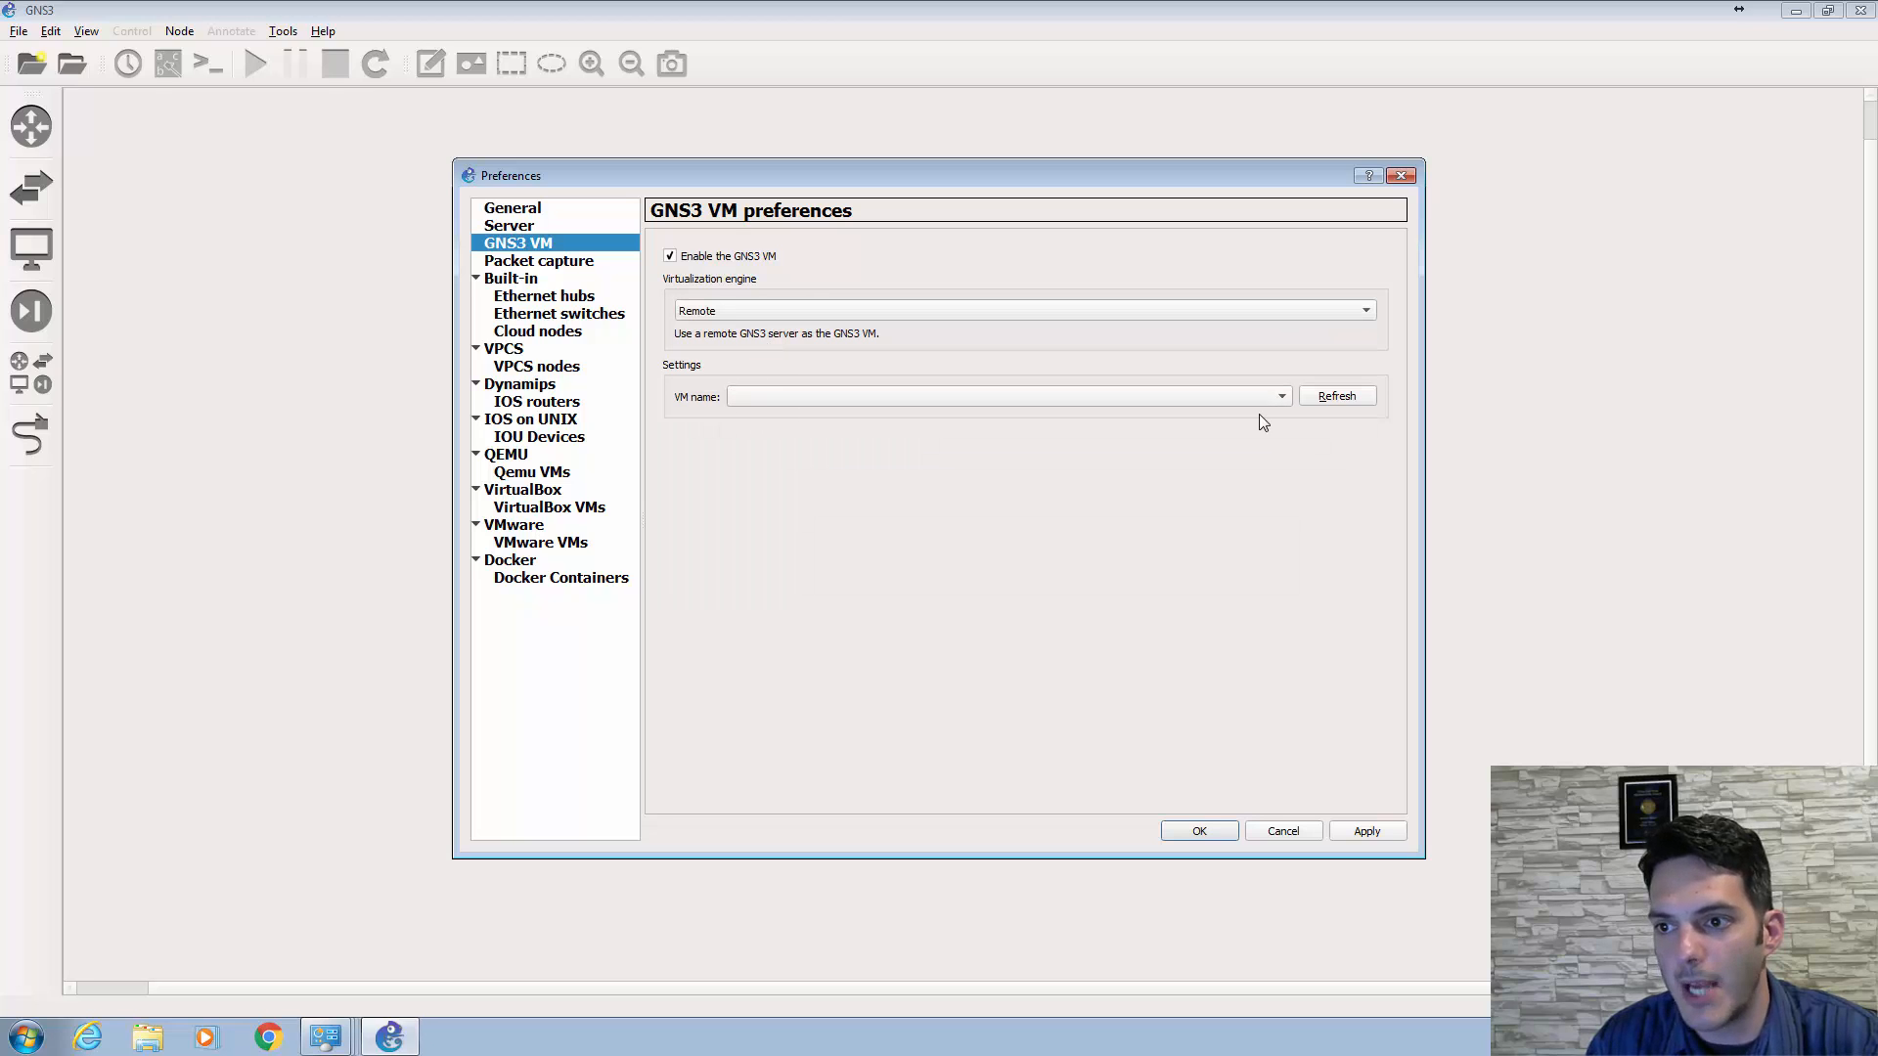
left_click(669, 257)
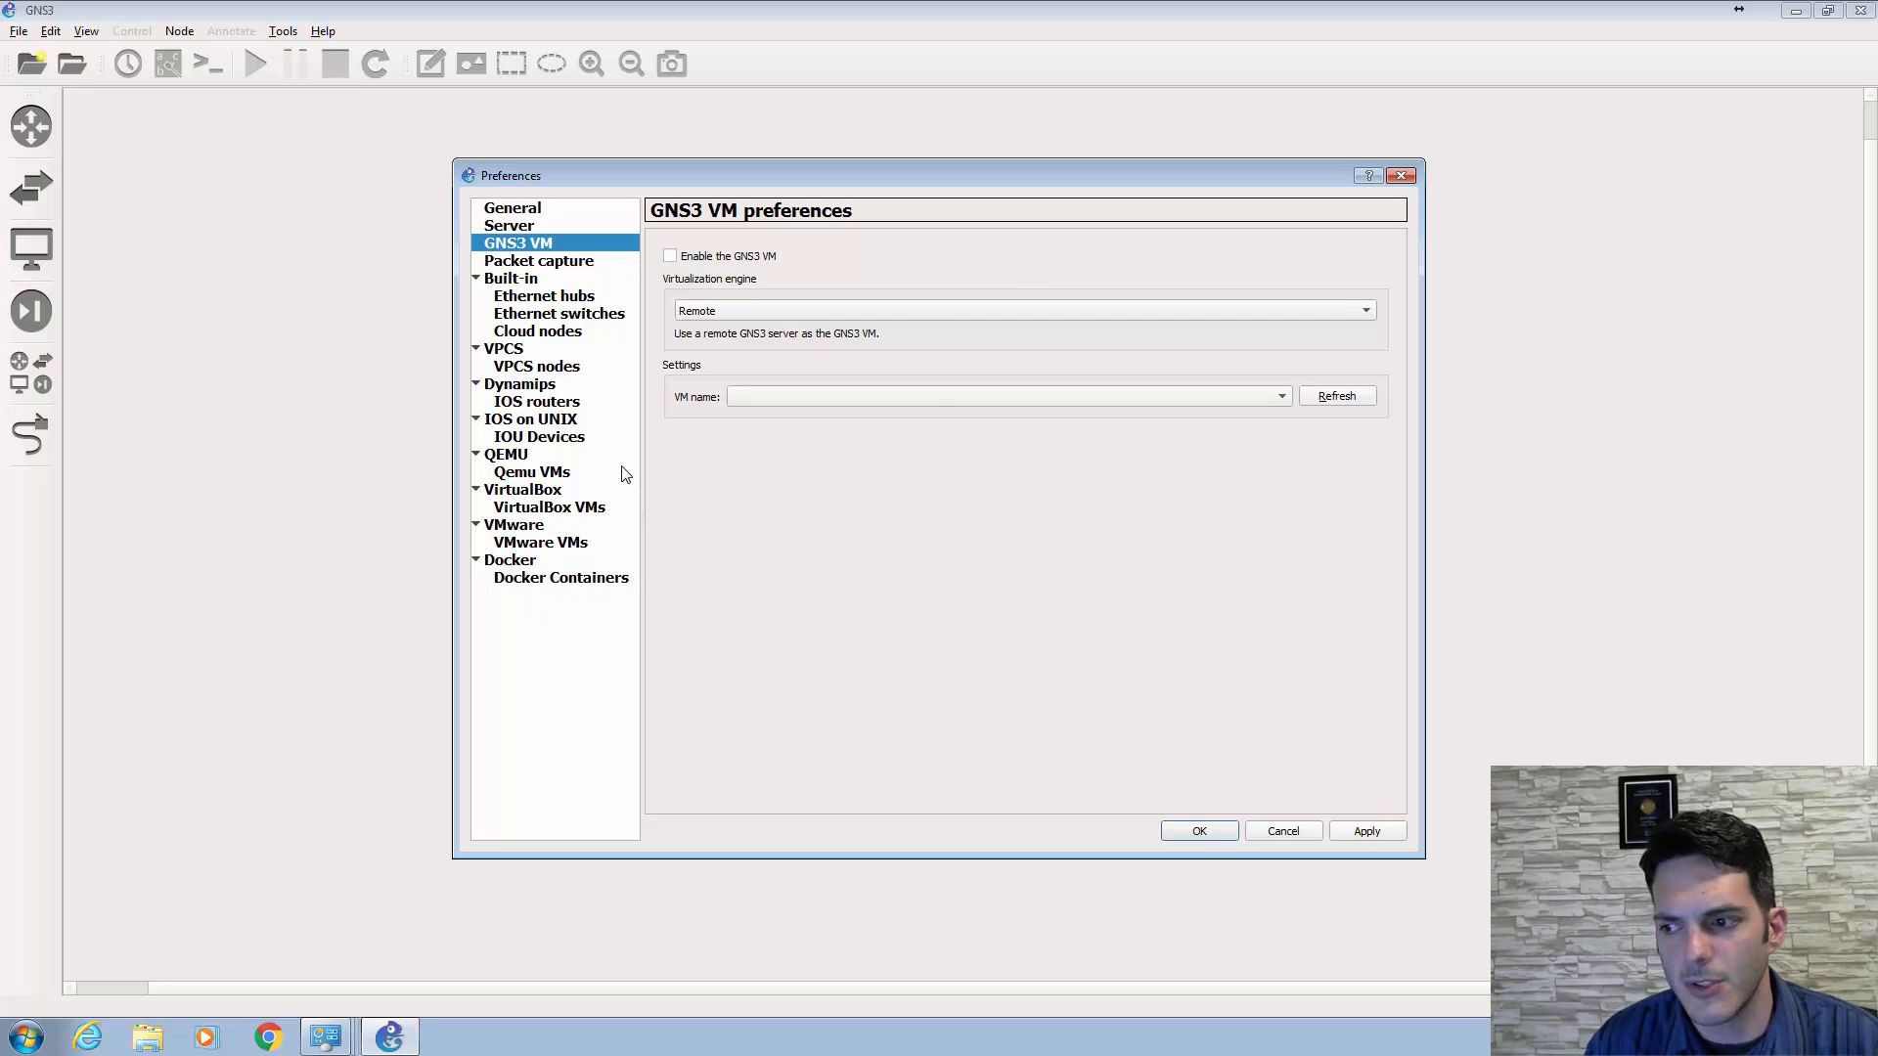
left_click(1199, 827)
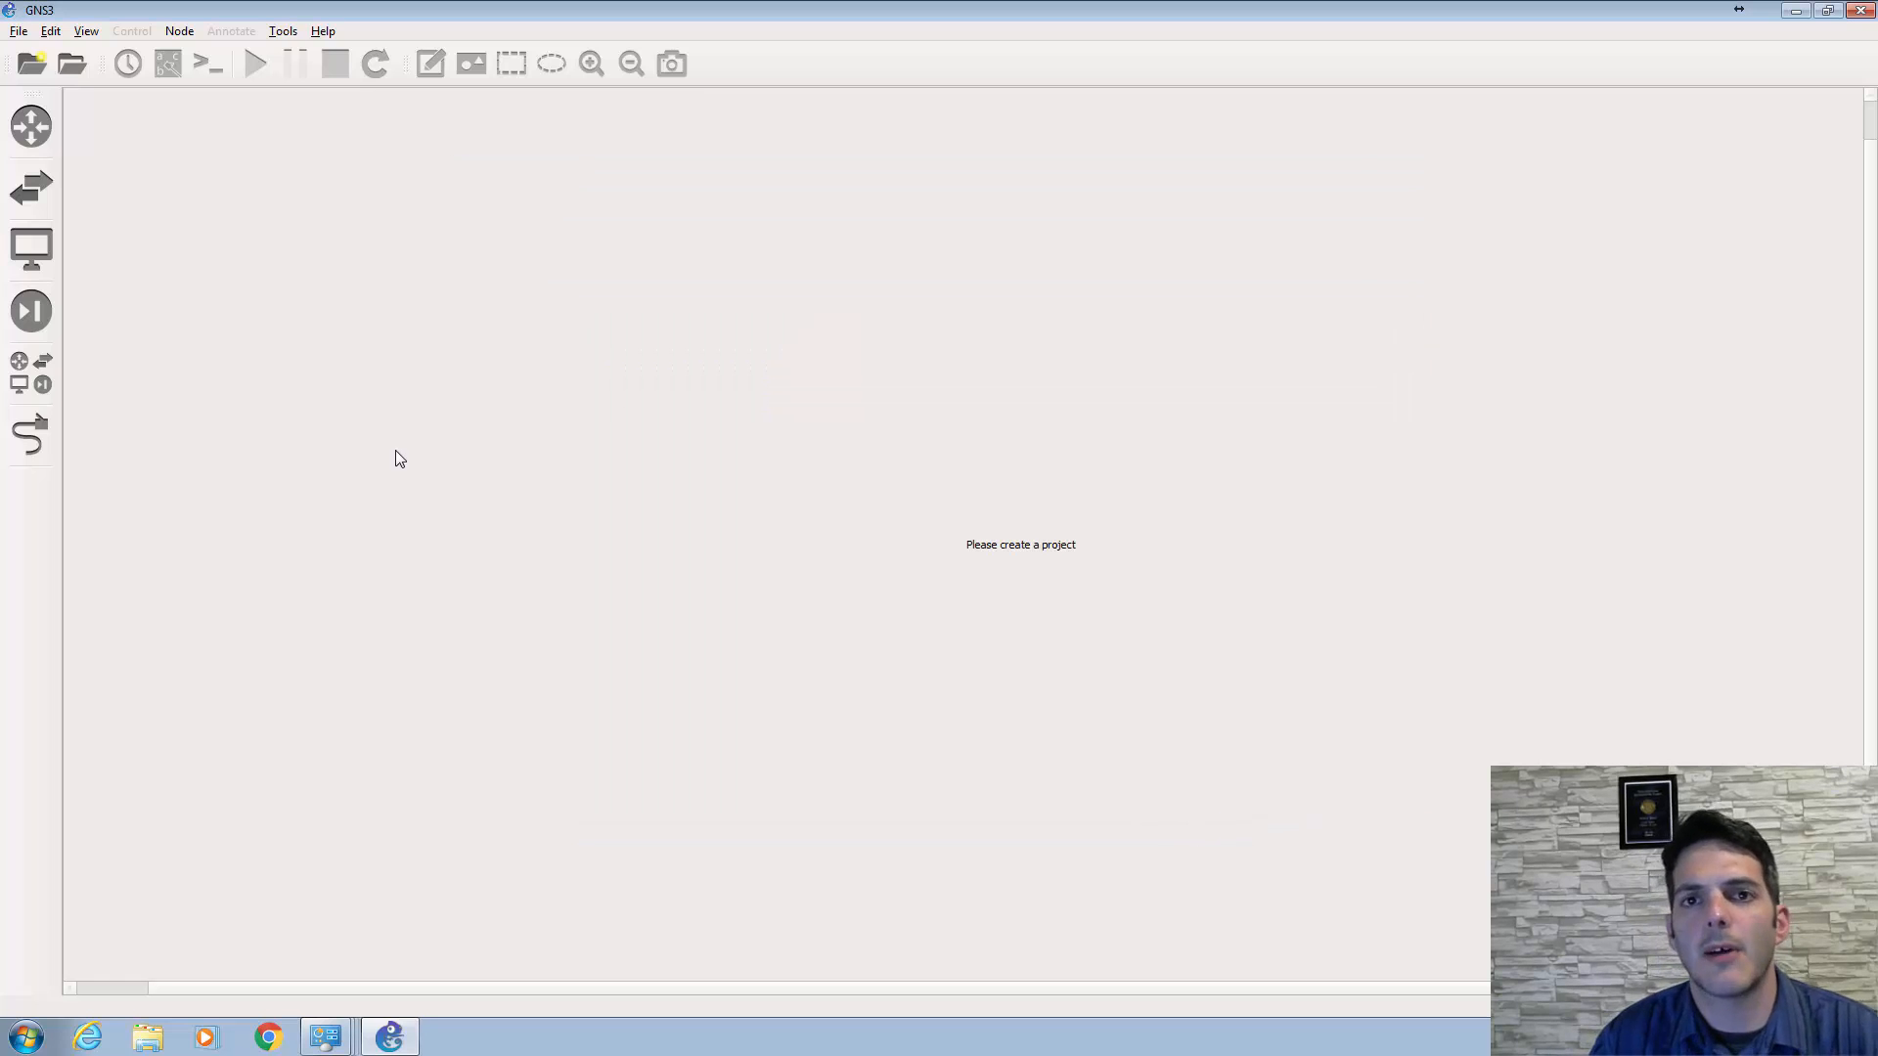
- Show the router device list, dismiss its warning, and start a new IOS router template in the preferences
left_click(32, 127)
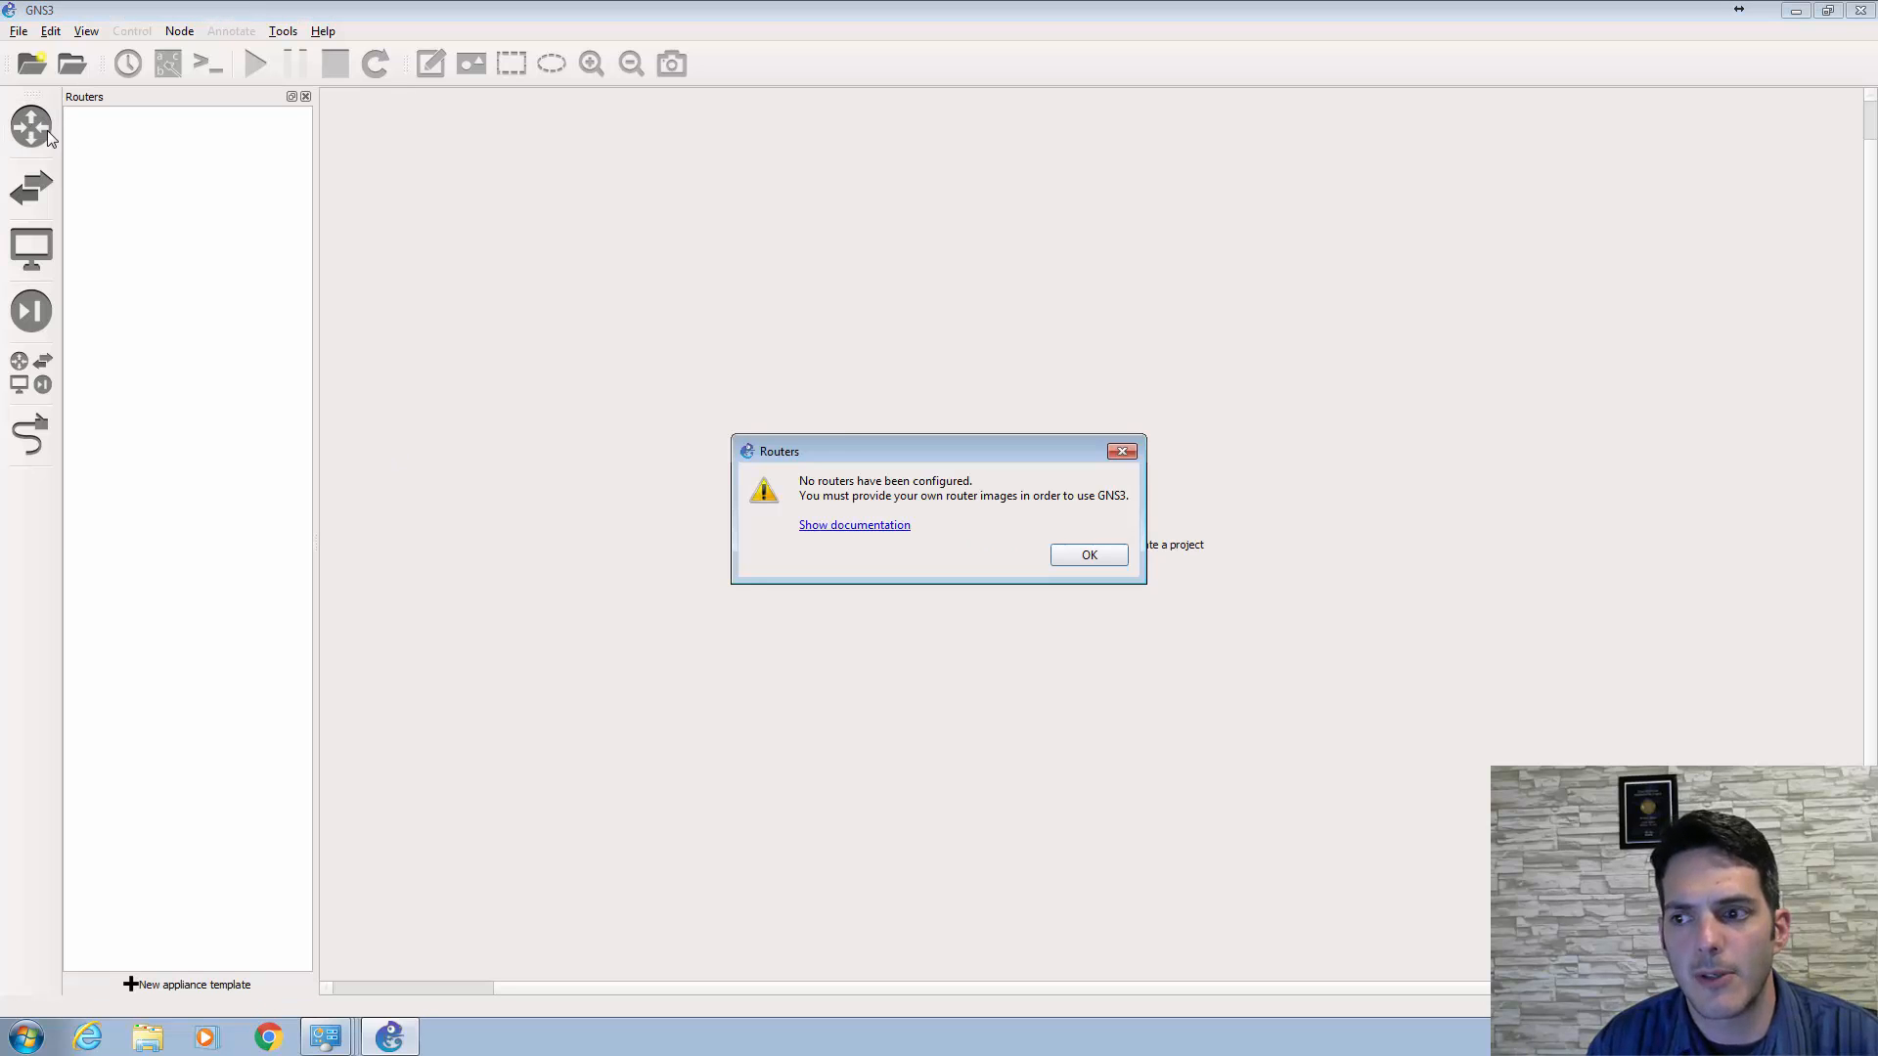
left_click(1092, 558)
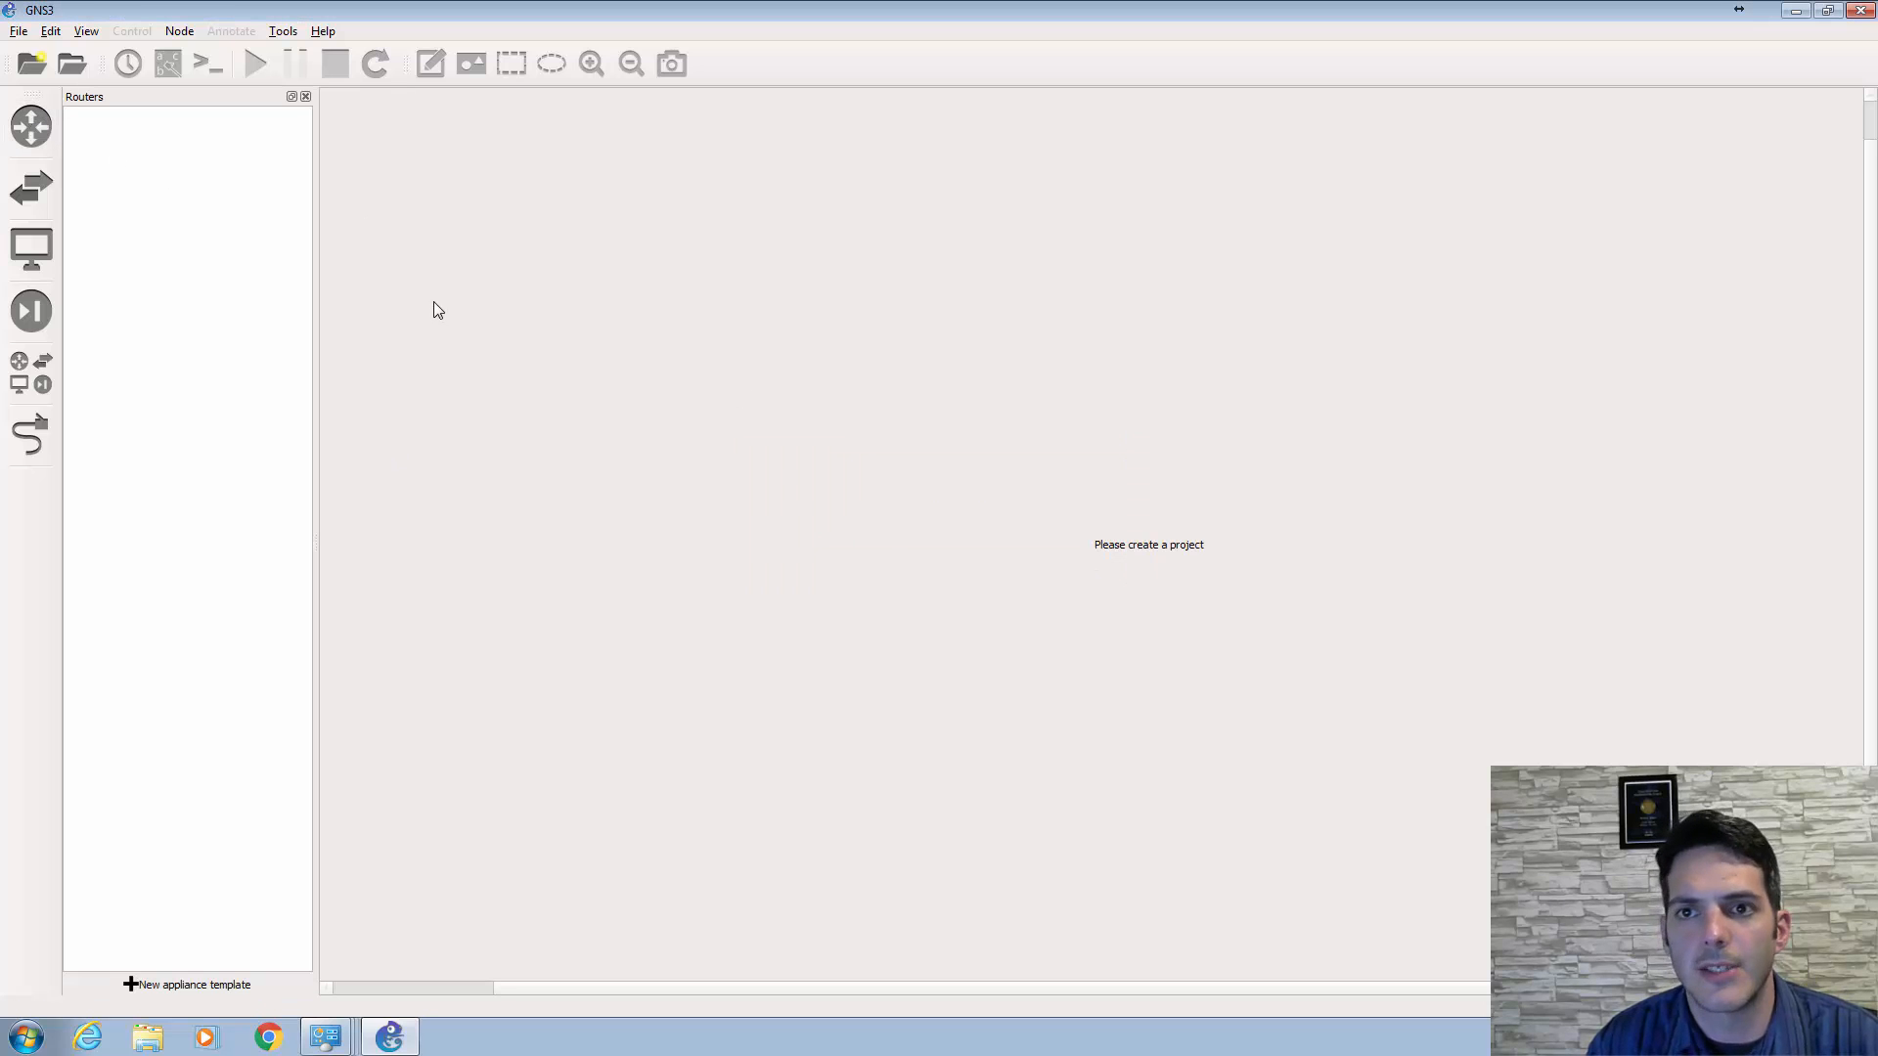
left_click(47, 33)
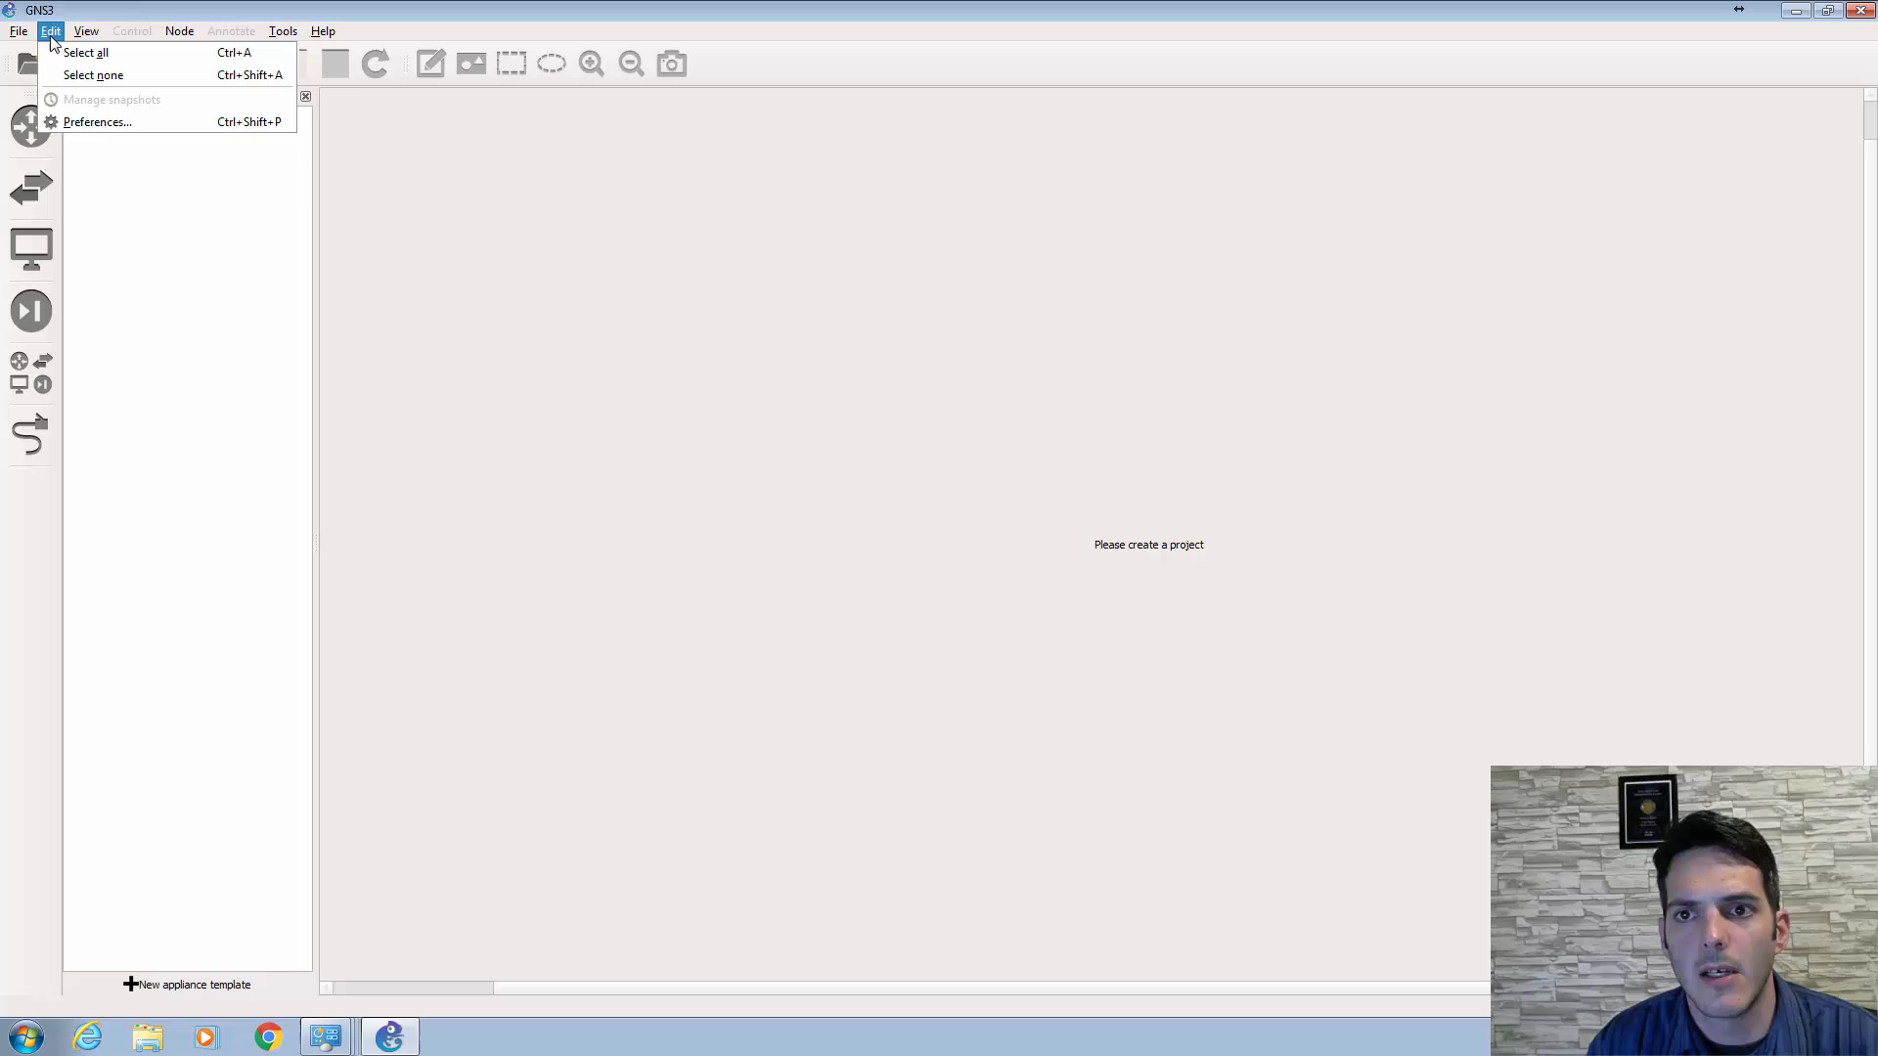
left_click(98, 118)
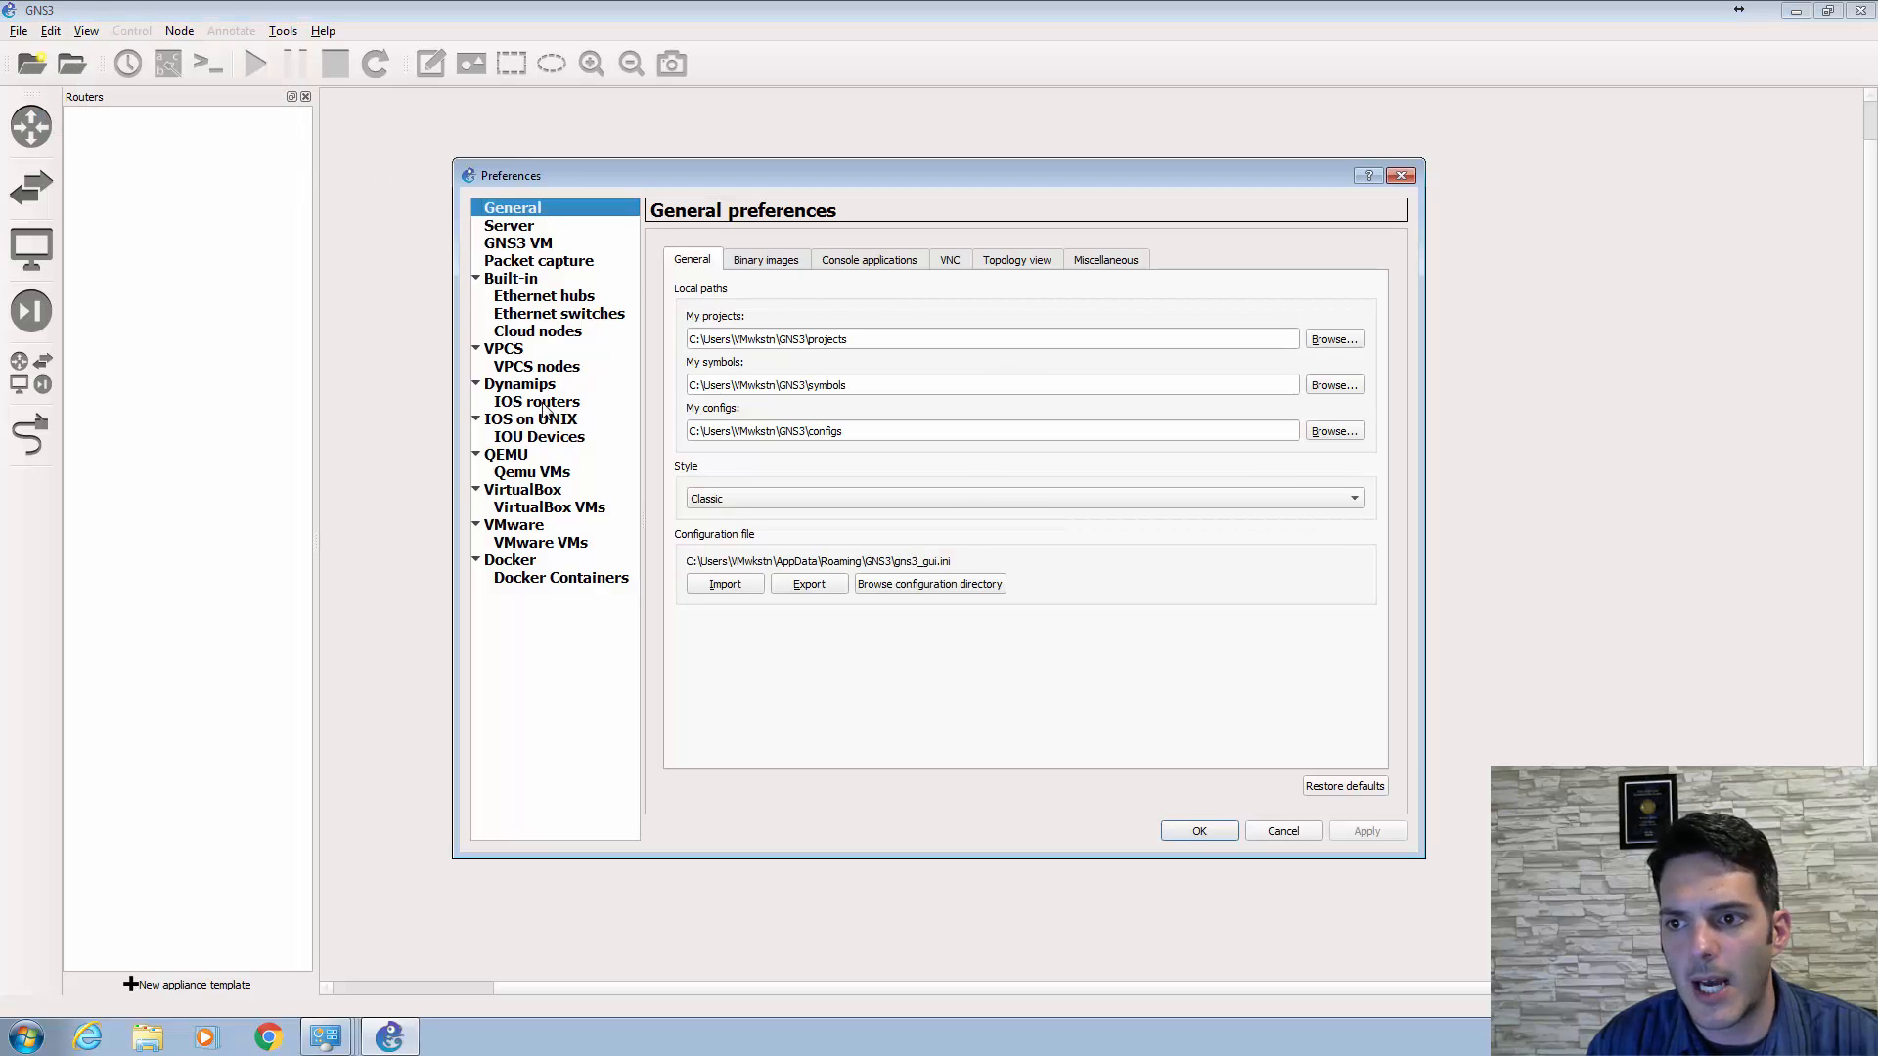
left_click(537, 400)
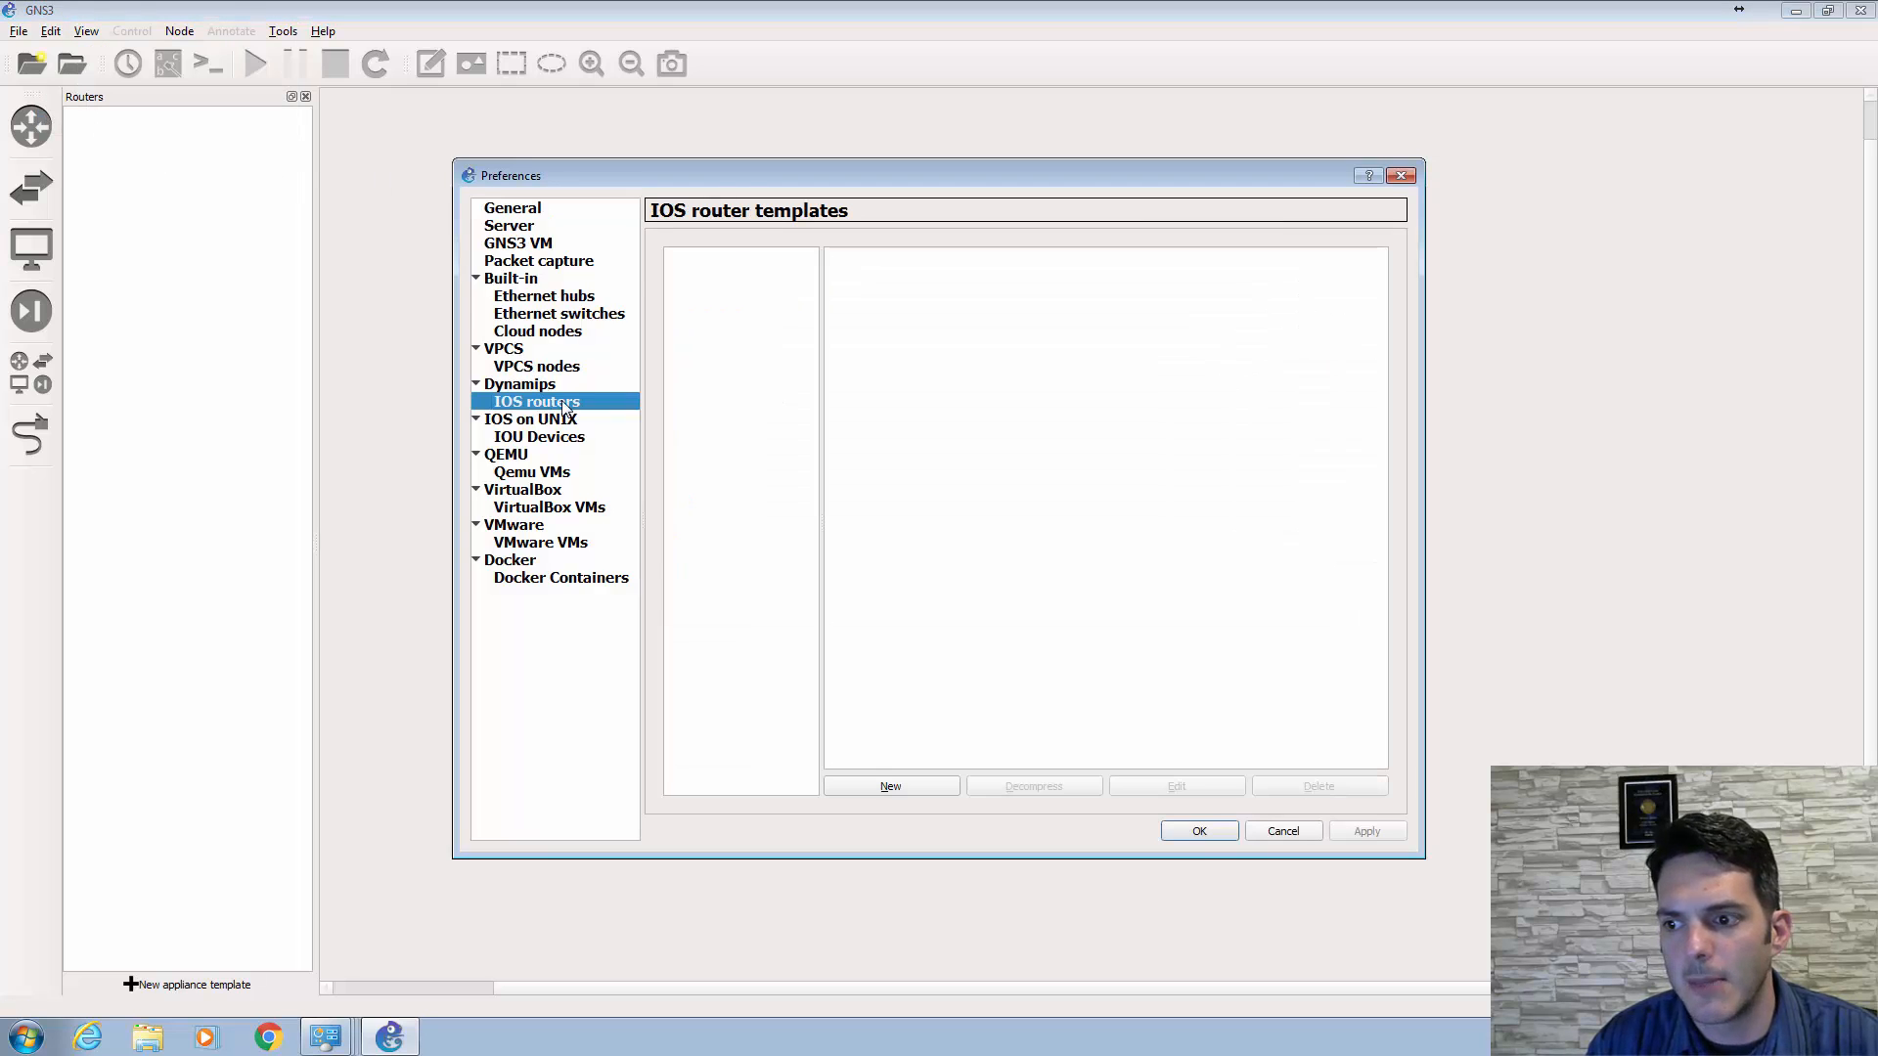
left_click(892, 787)
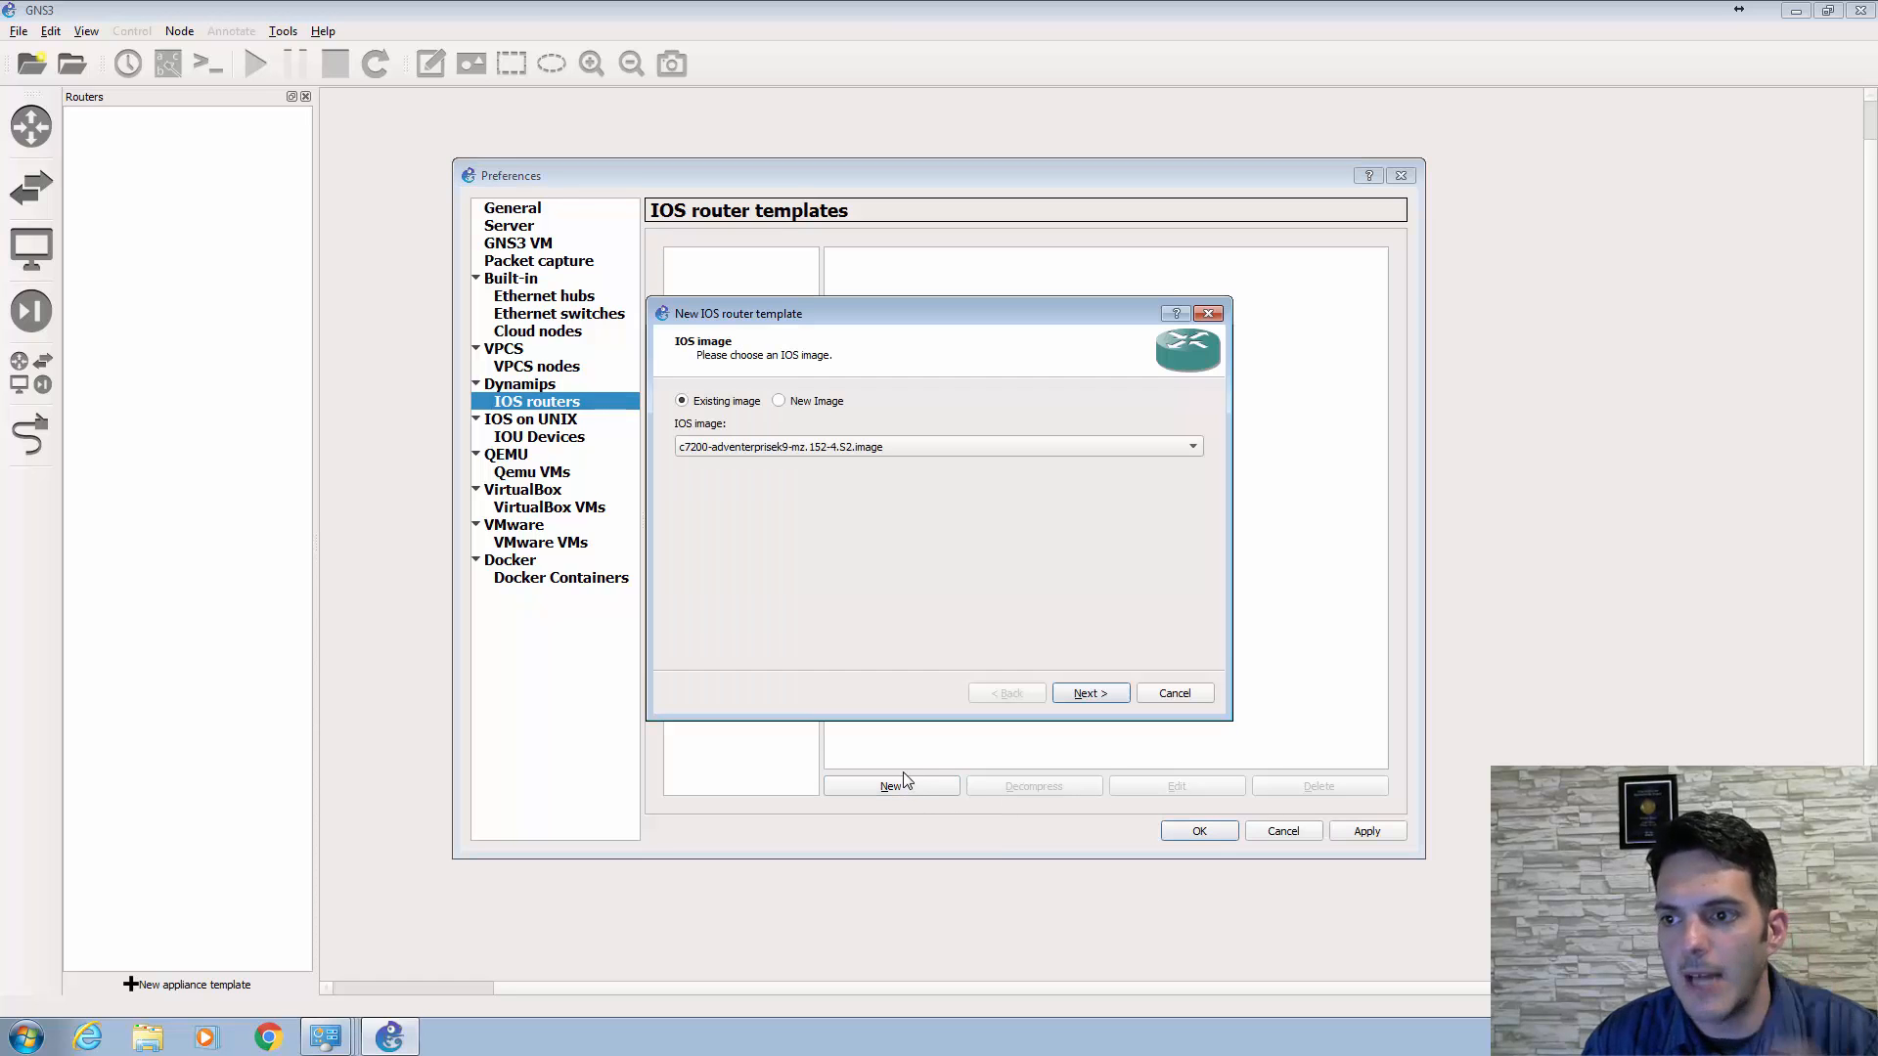
- Choose the existing image c7200-adventerprisek9-mz.153-3.XB12.image for the router template and proceed to its name and platform
left_click(864, 444)
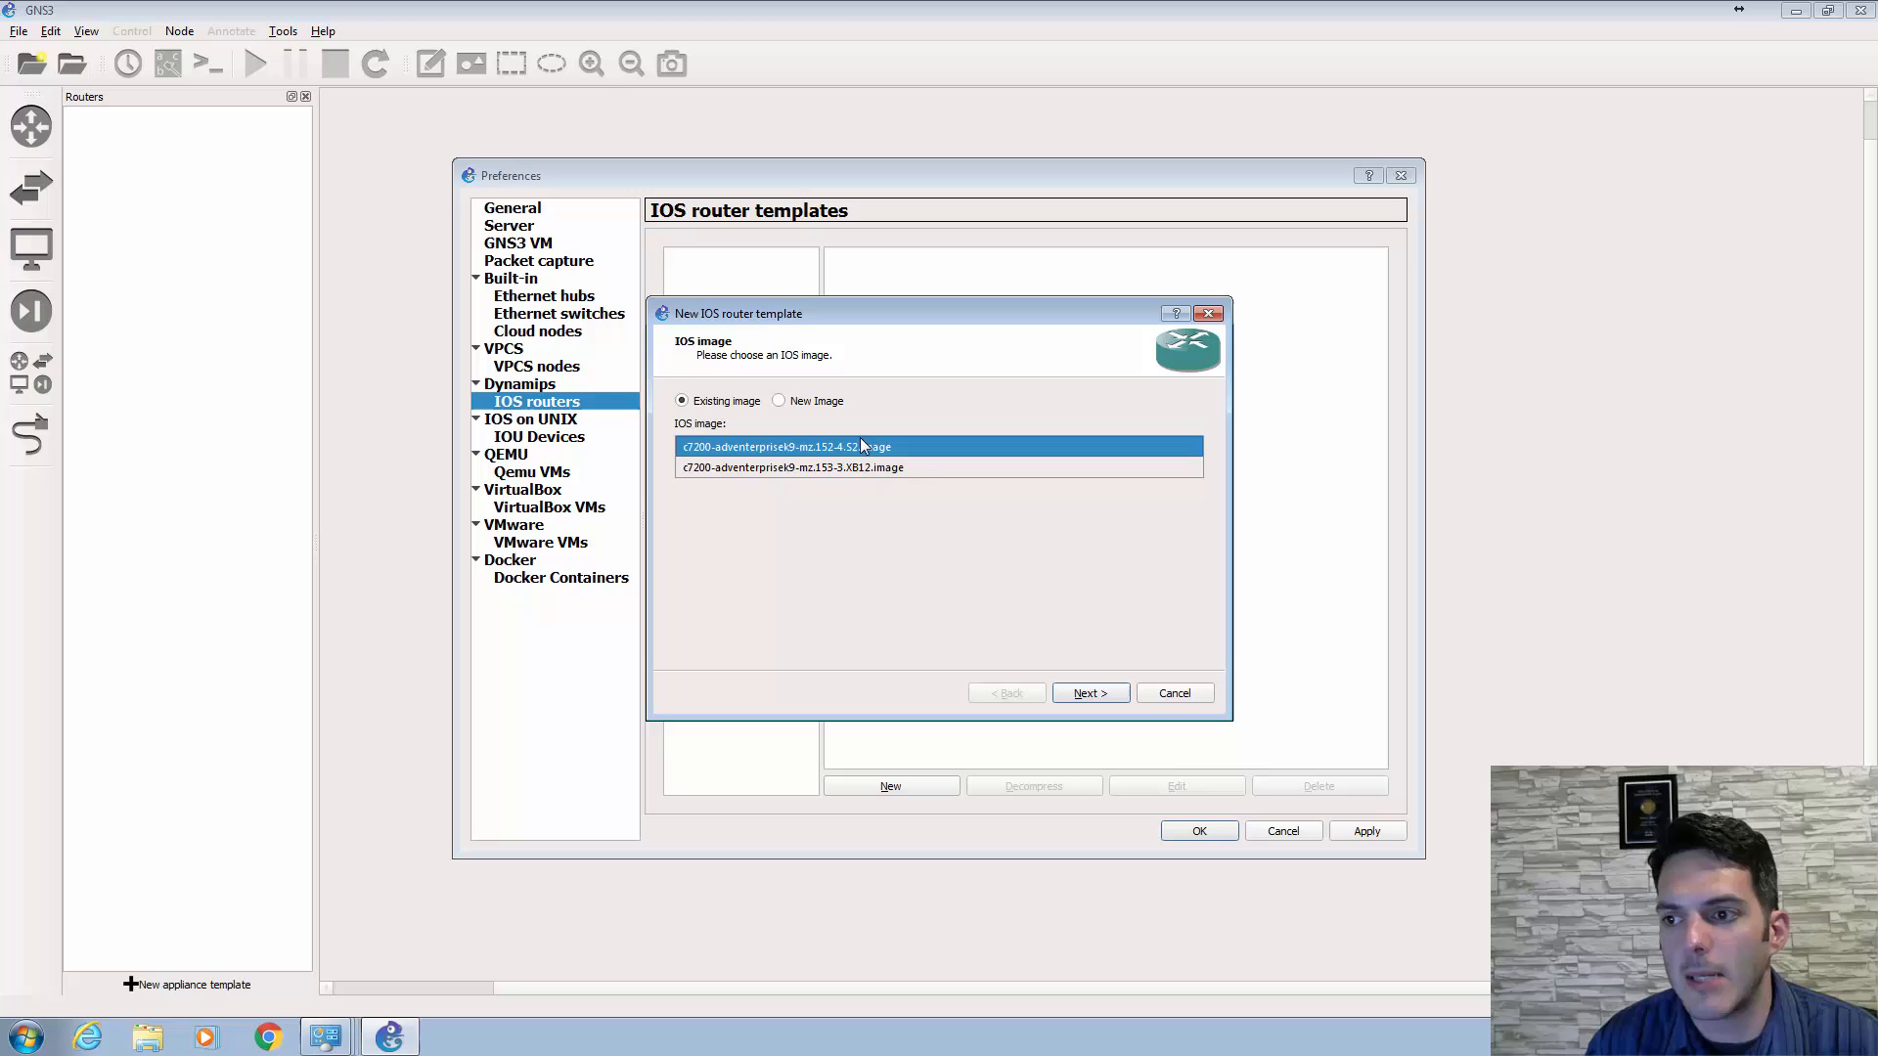
left_click(929, 467)
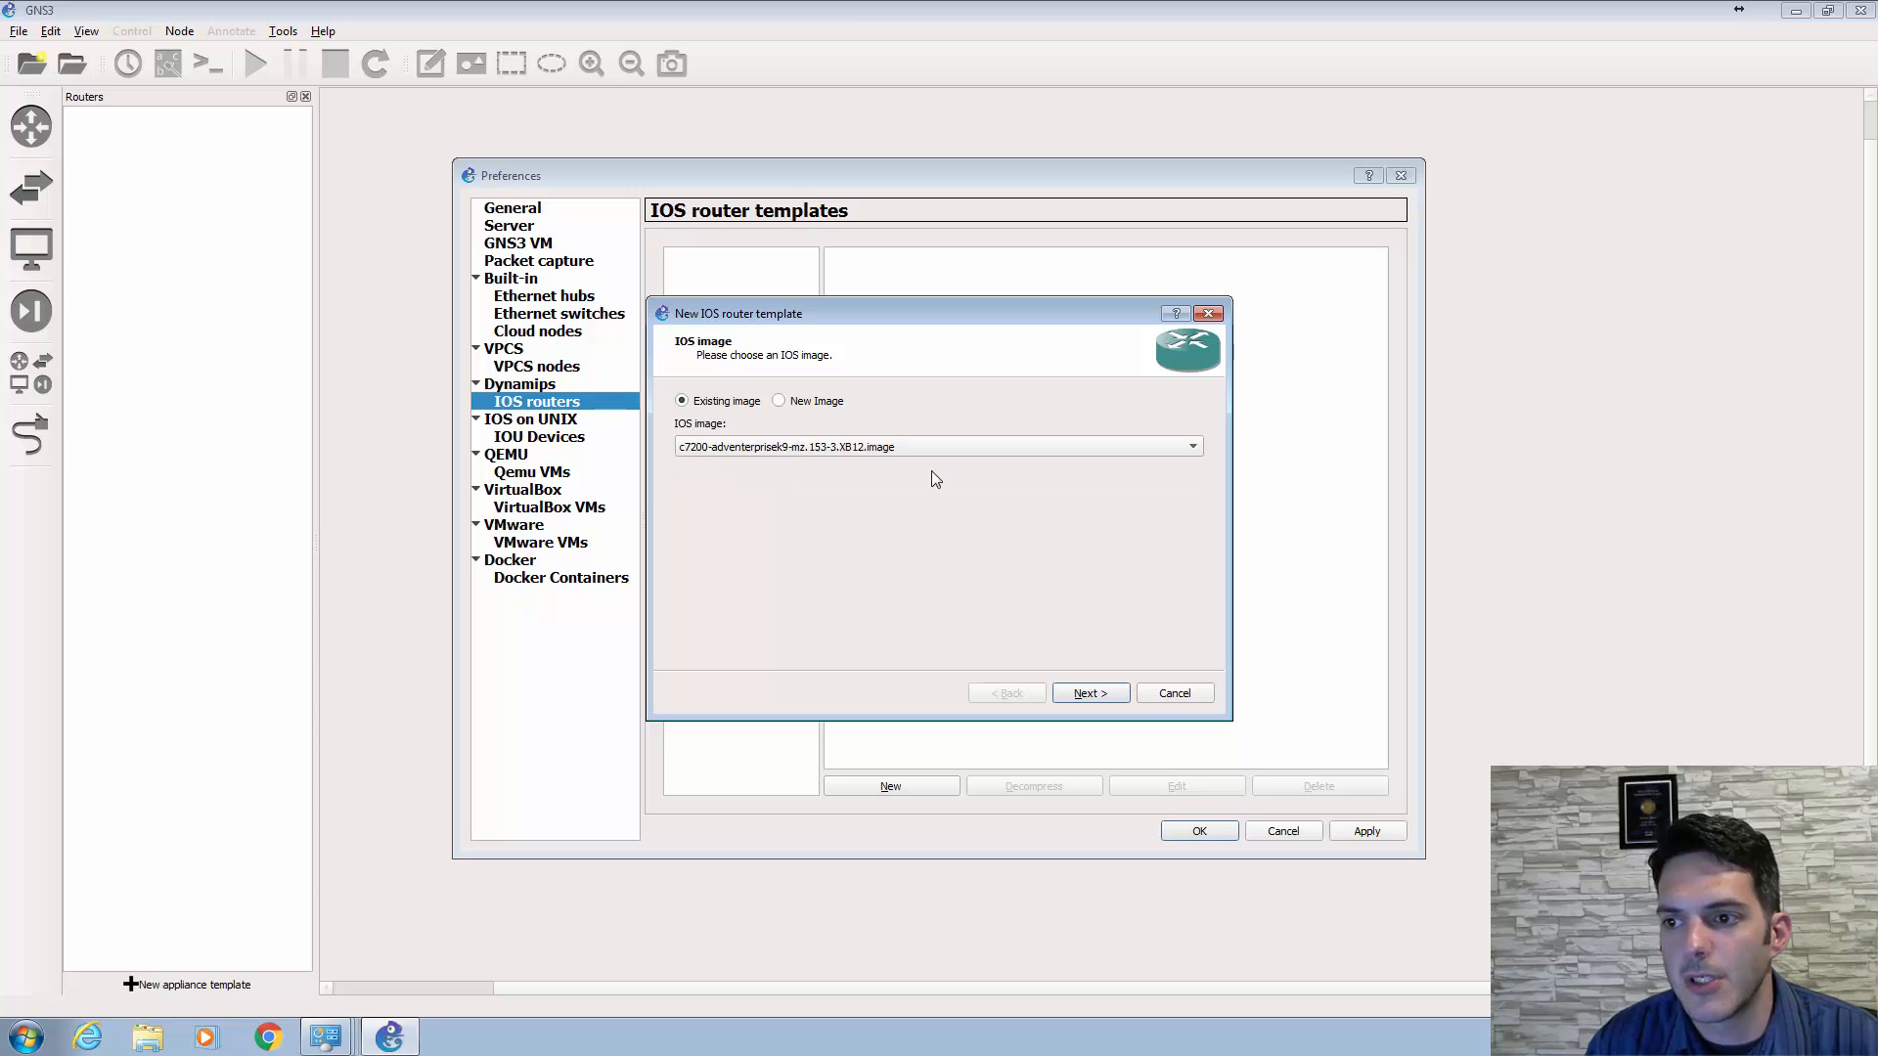
left_click(859, 452)
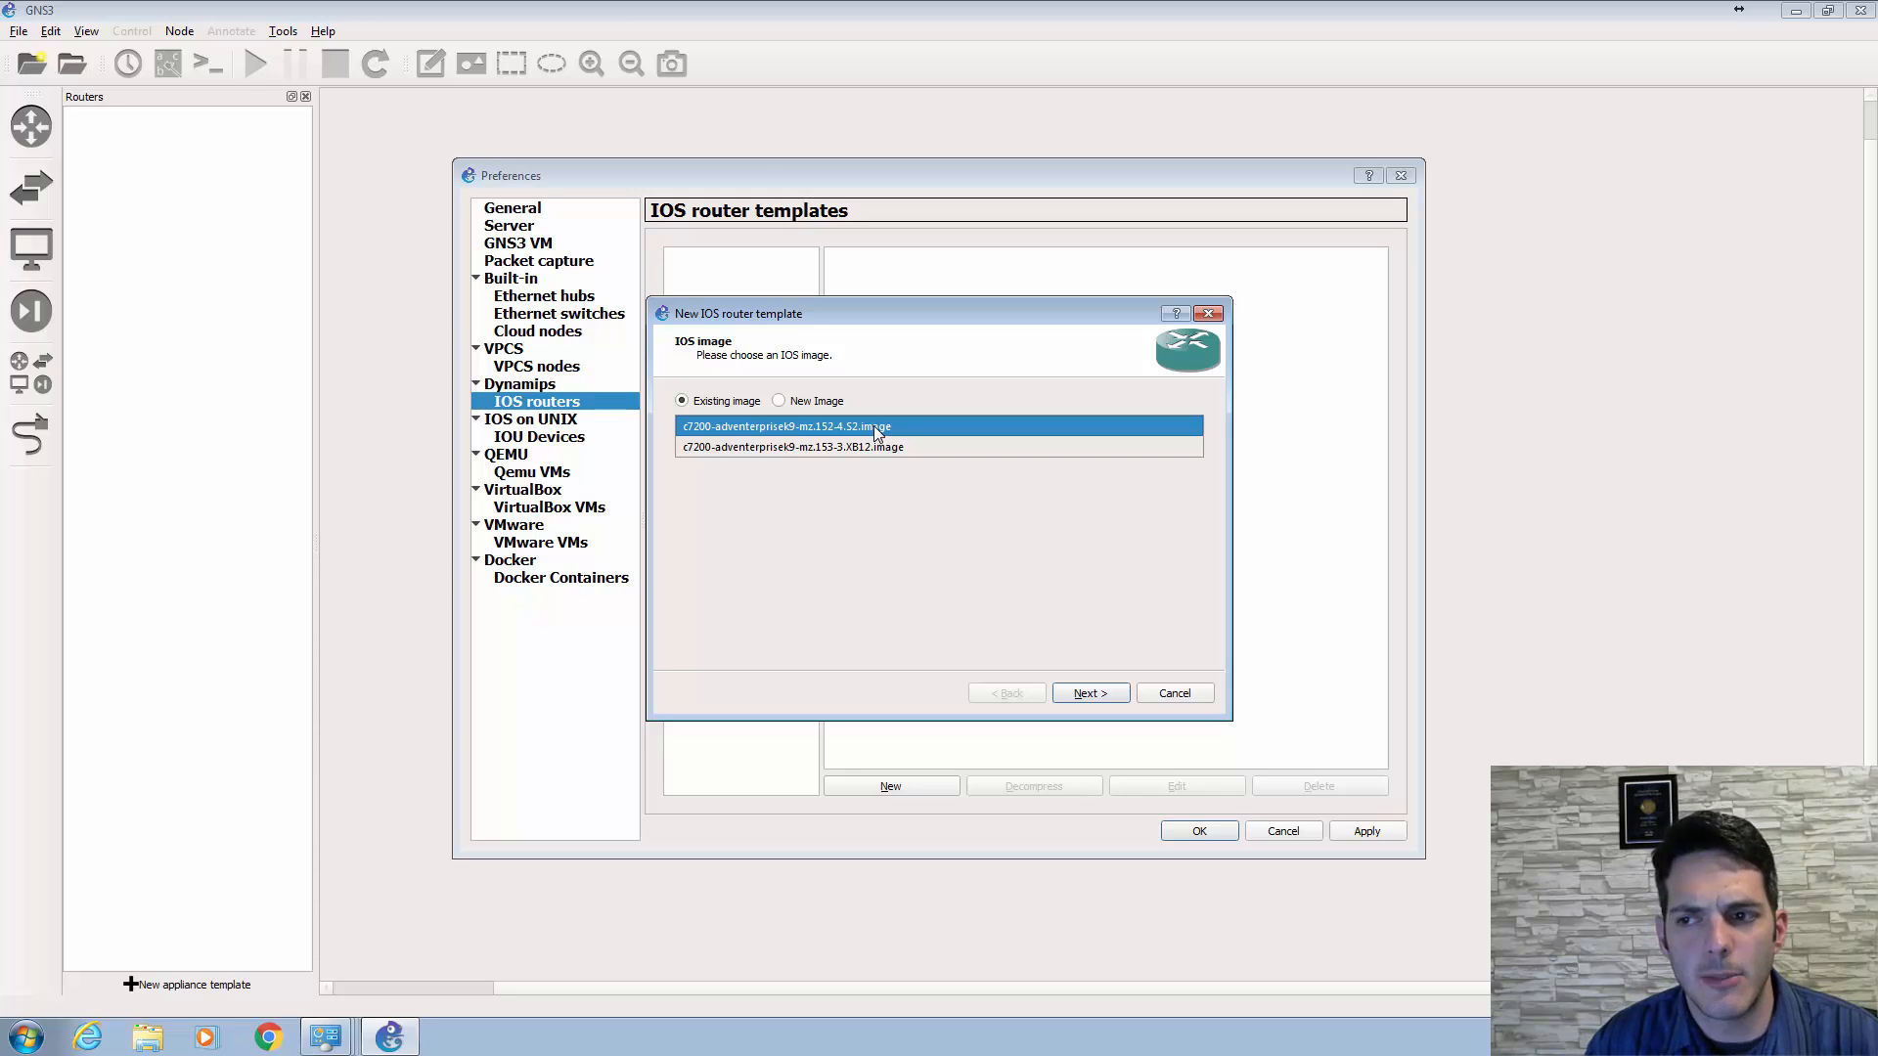
left_click(848, 449)
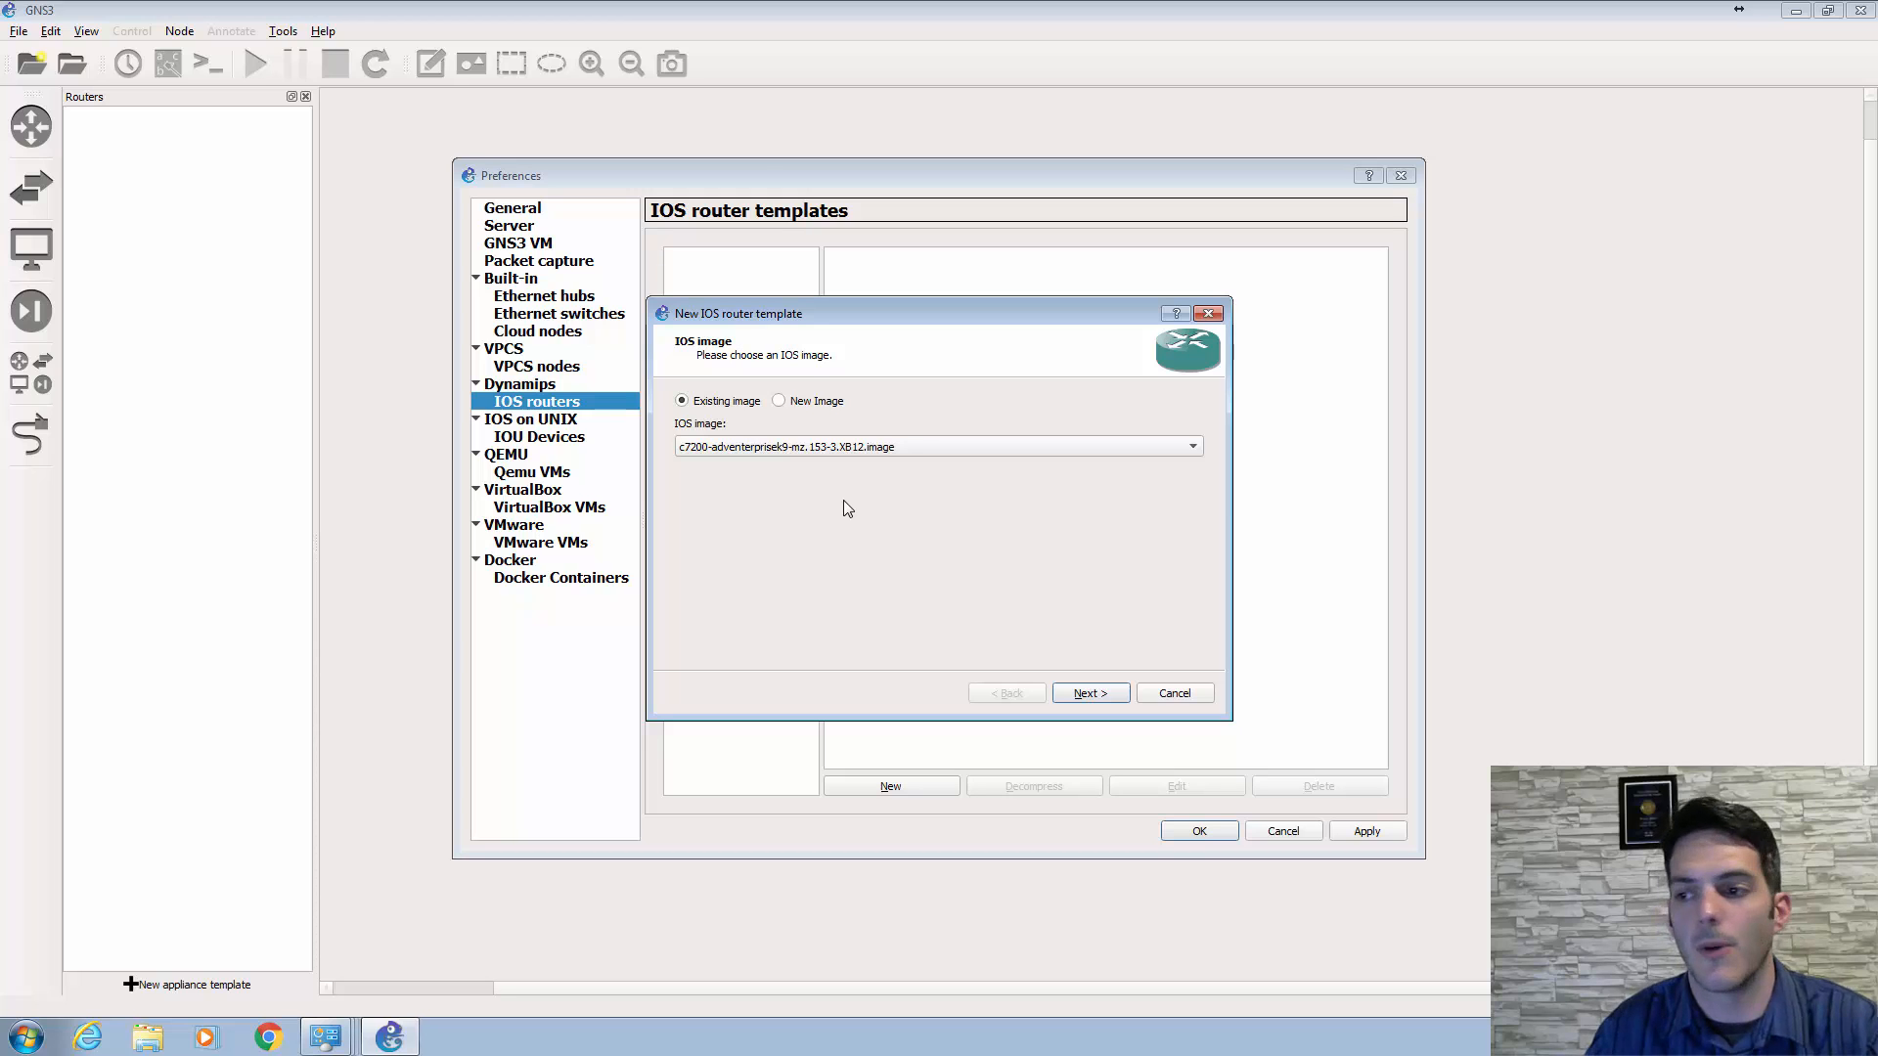
left_click(1084, 691)
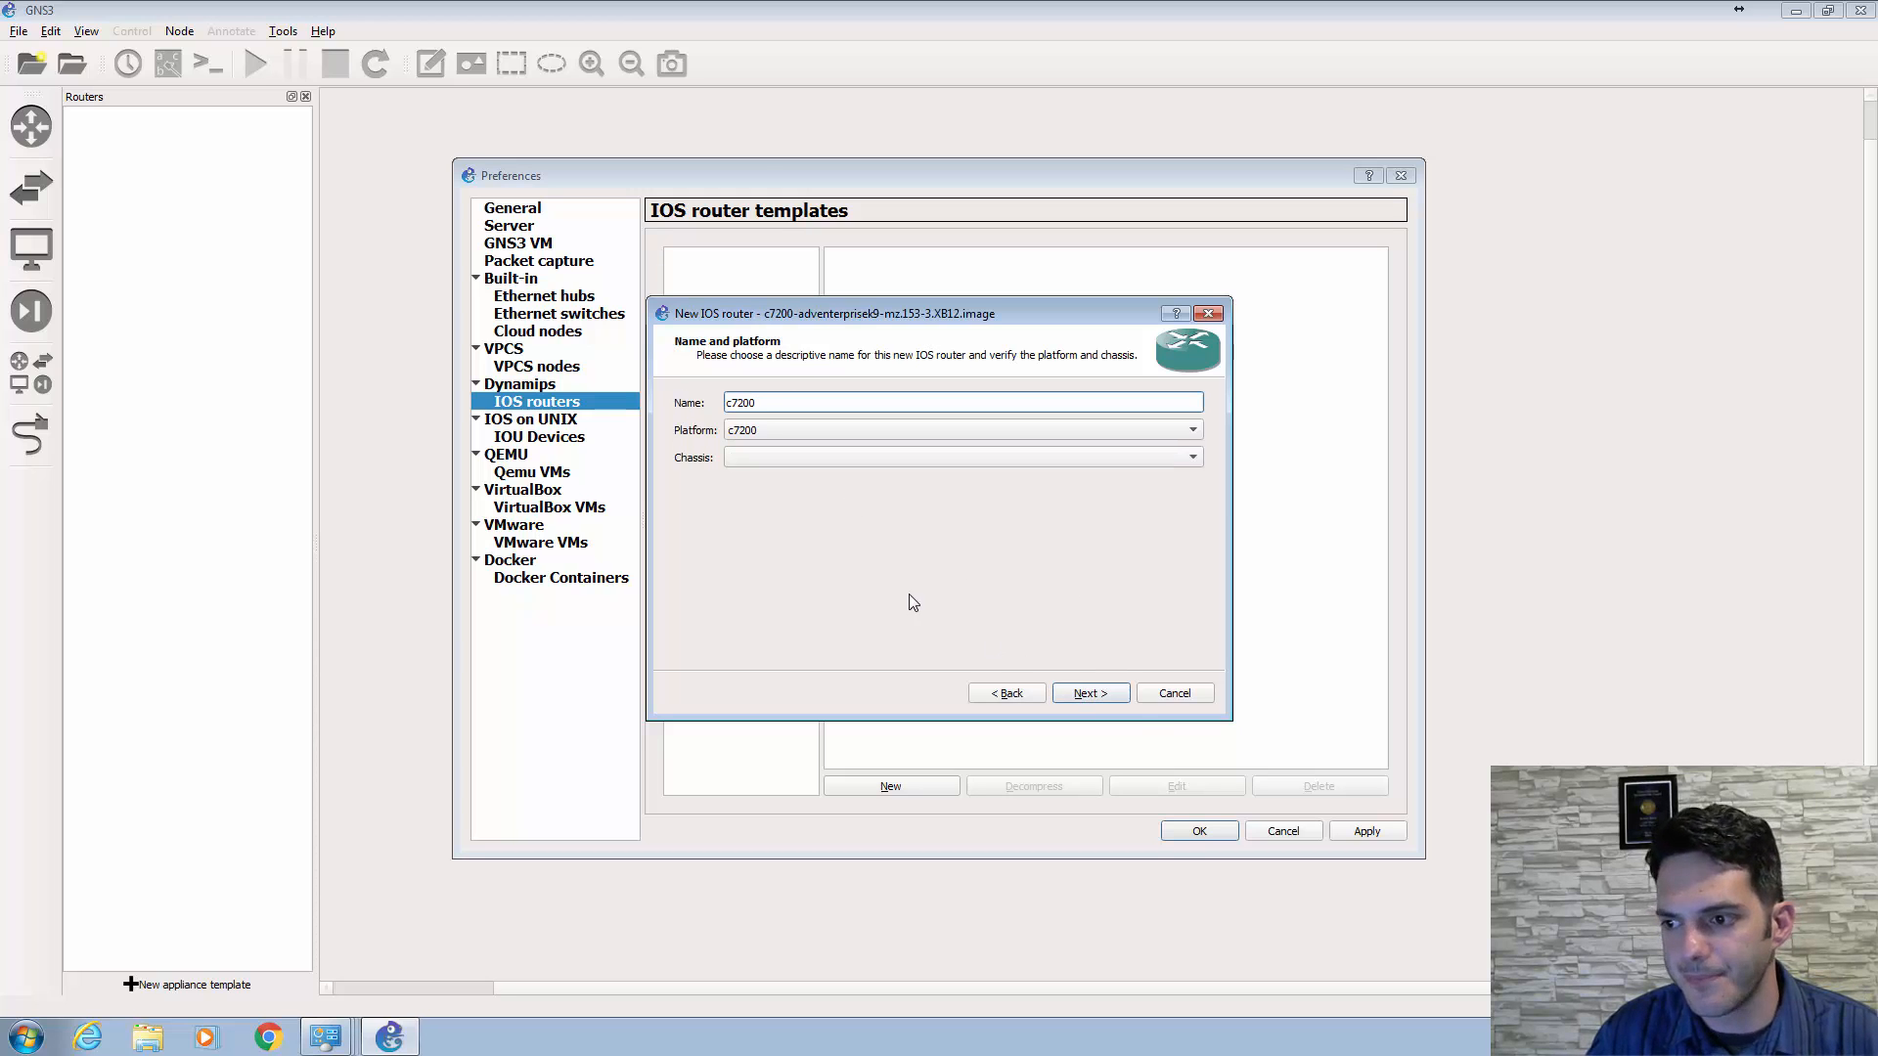
- Accept the c7200 name, platform and 512 MiB default RAM, and set network adapter slots 1 and 2 to PA-2FE-TX
left_click(1121, 698)
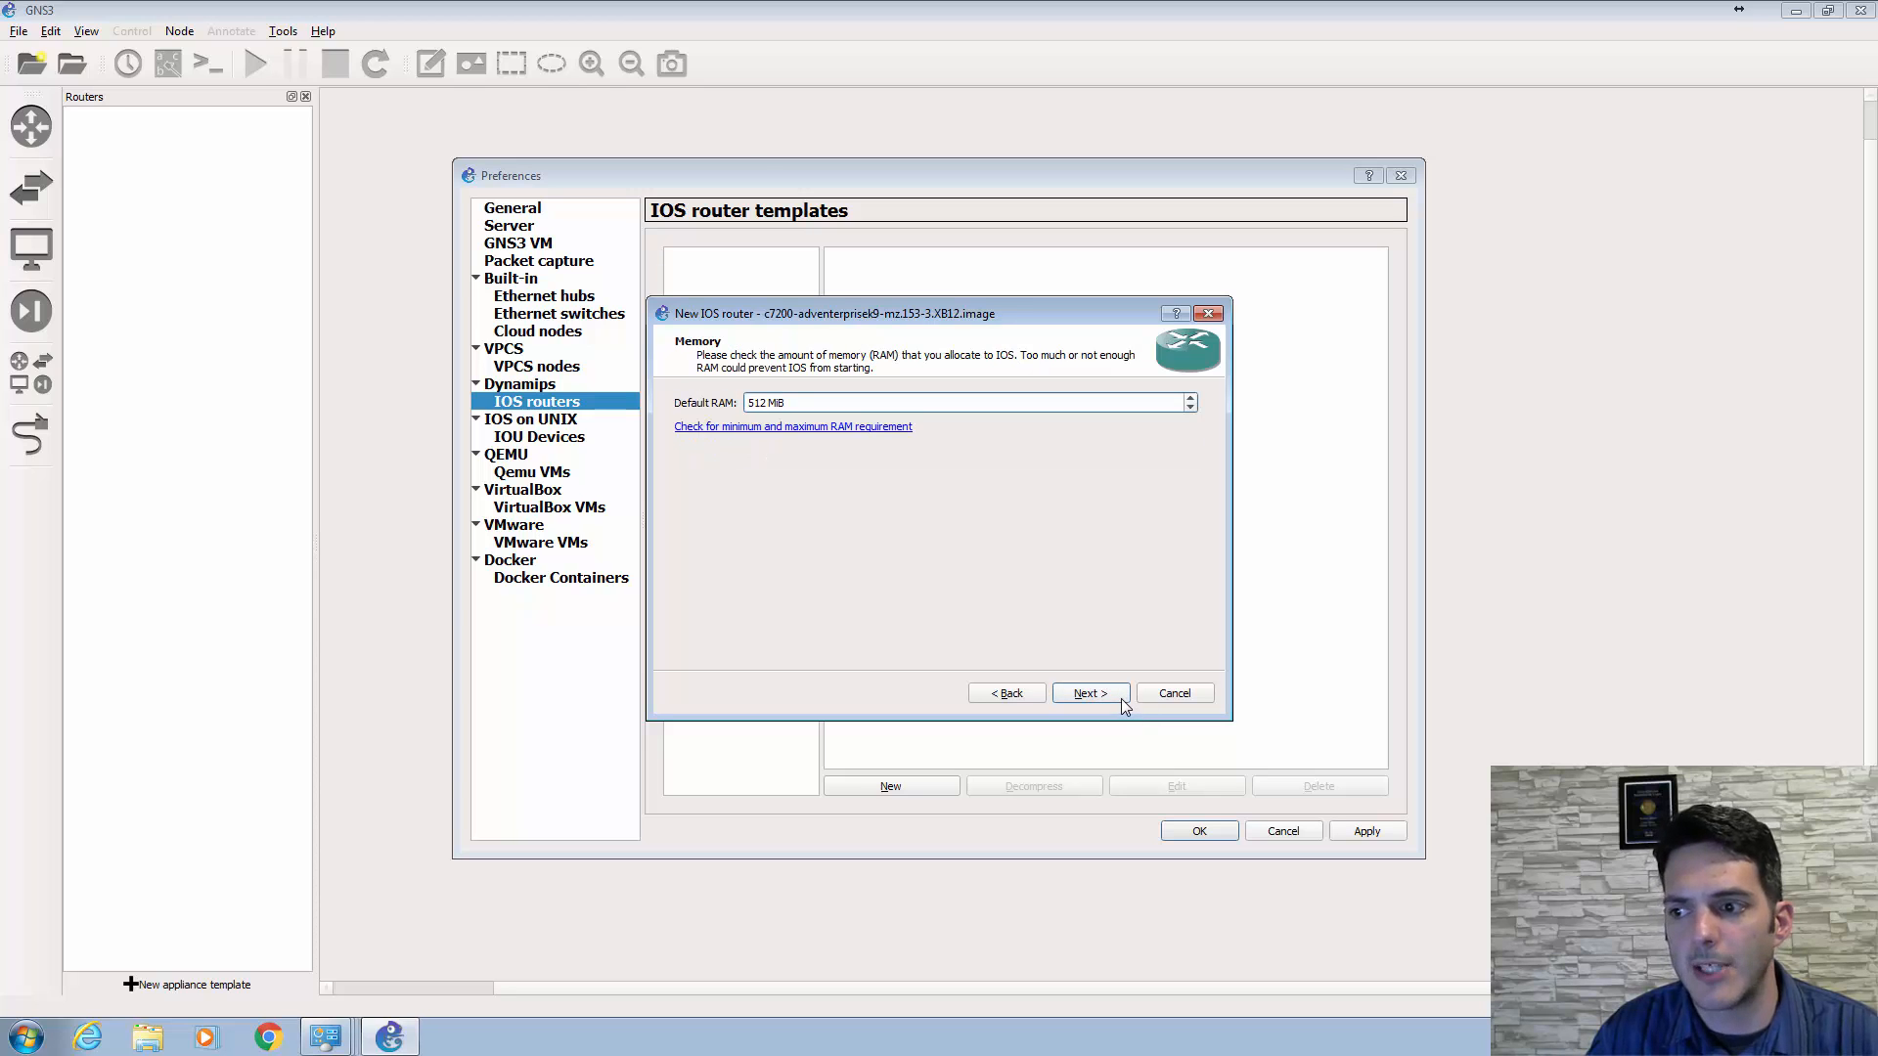
left_click(1118, 696)
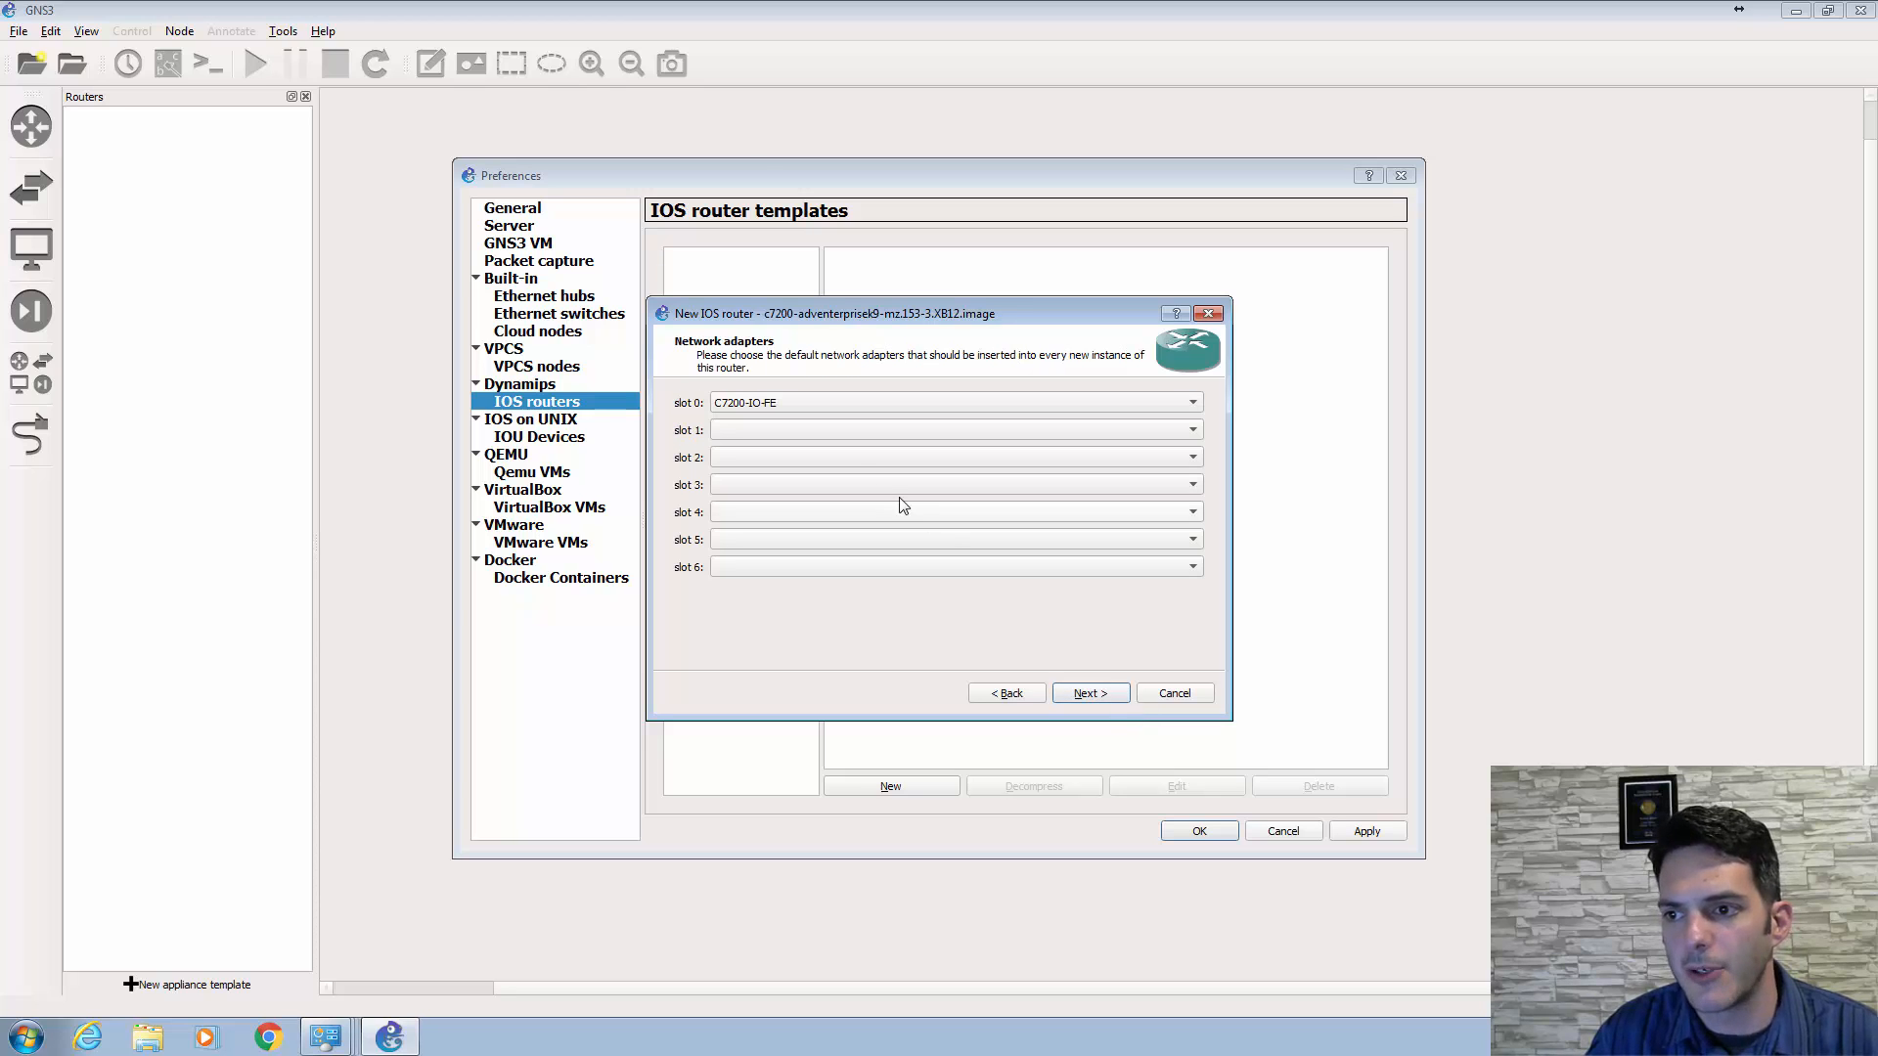
left_click(847, 432)
left_click(842, 488)
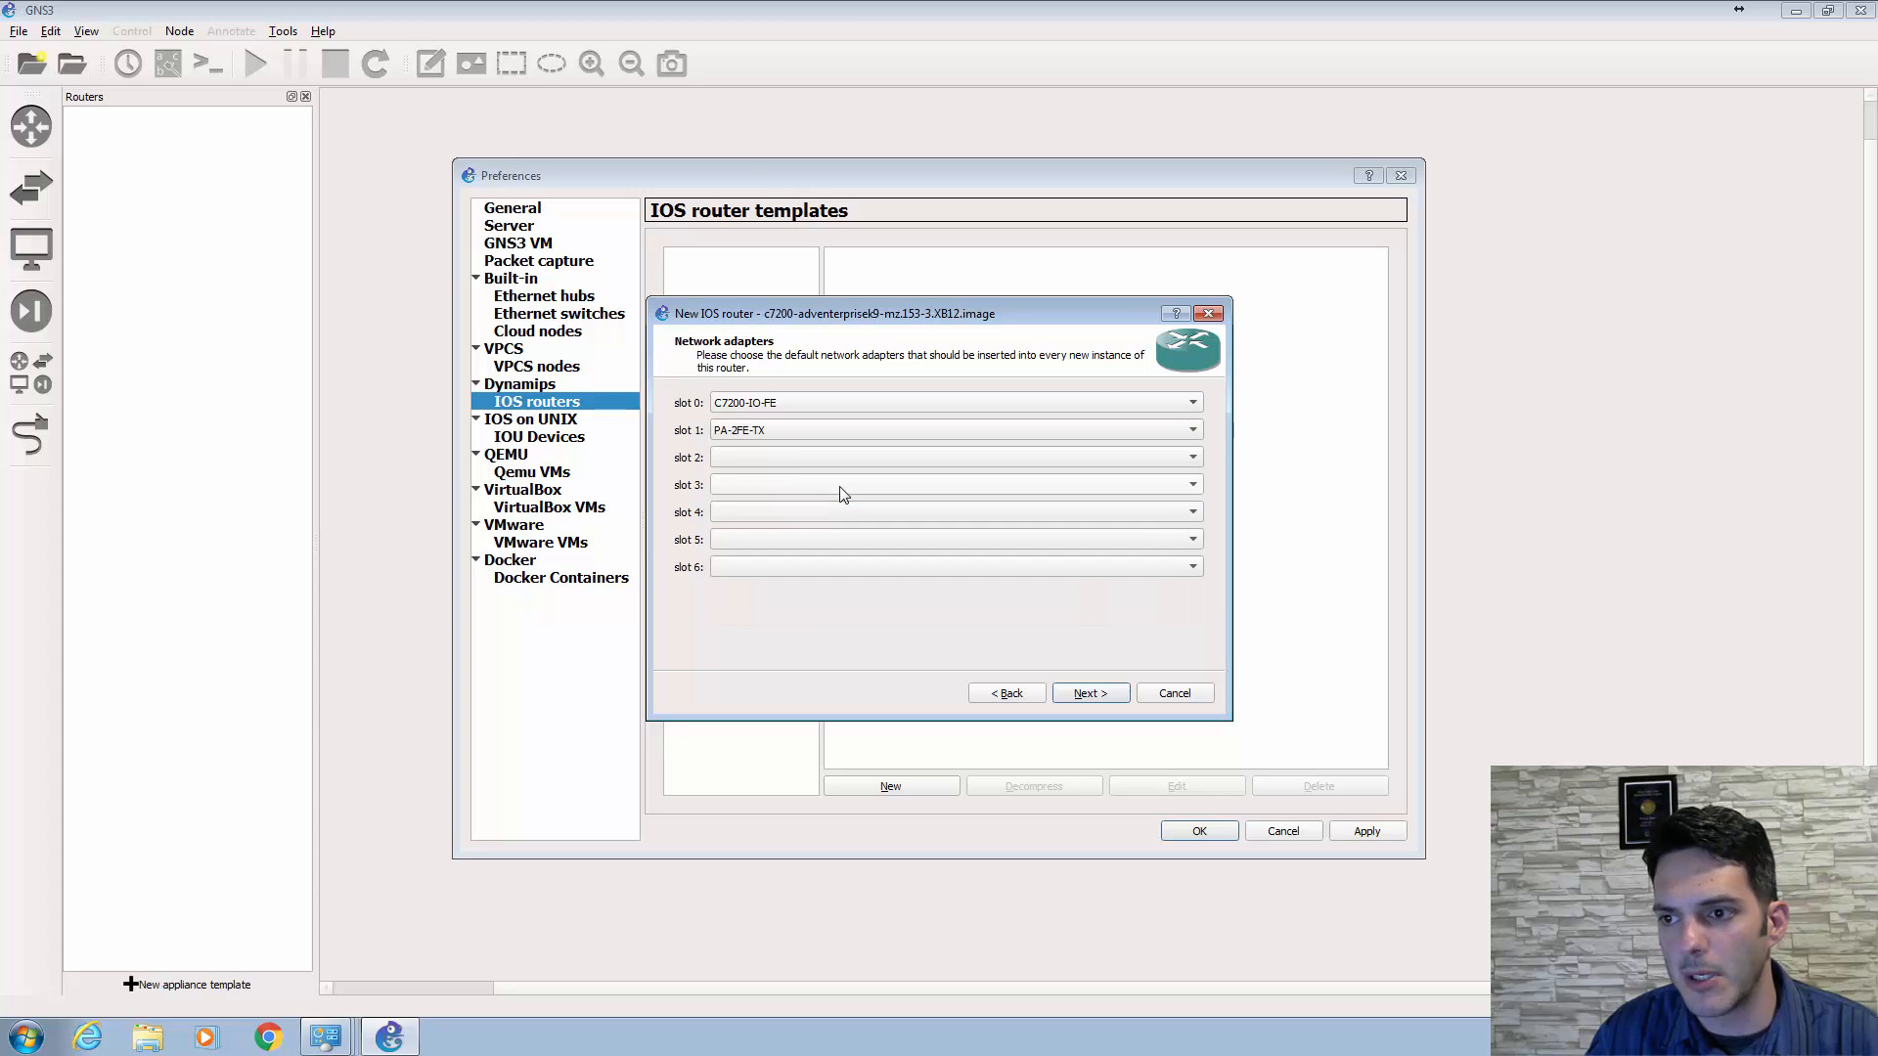
left_click(790, 457)
left_click(790, 526)
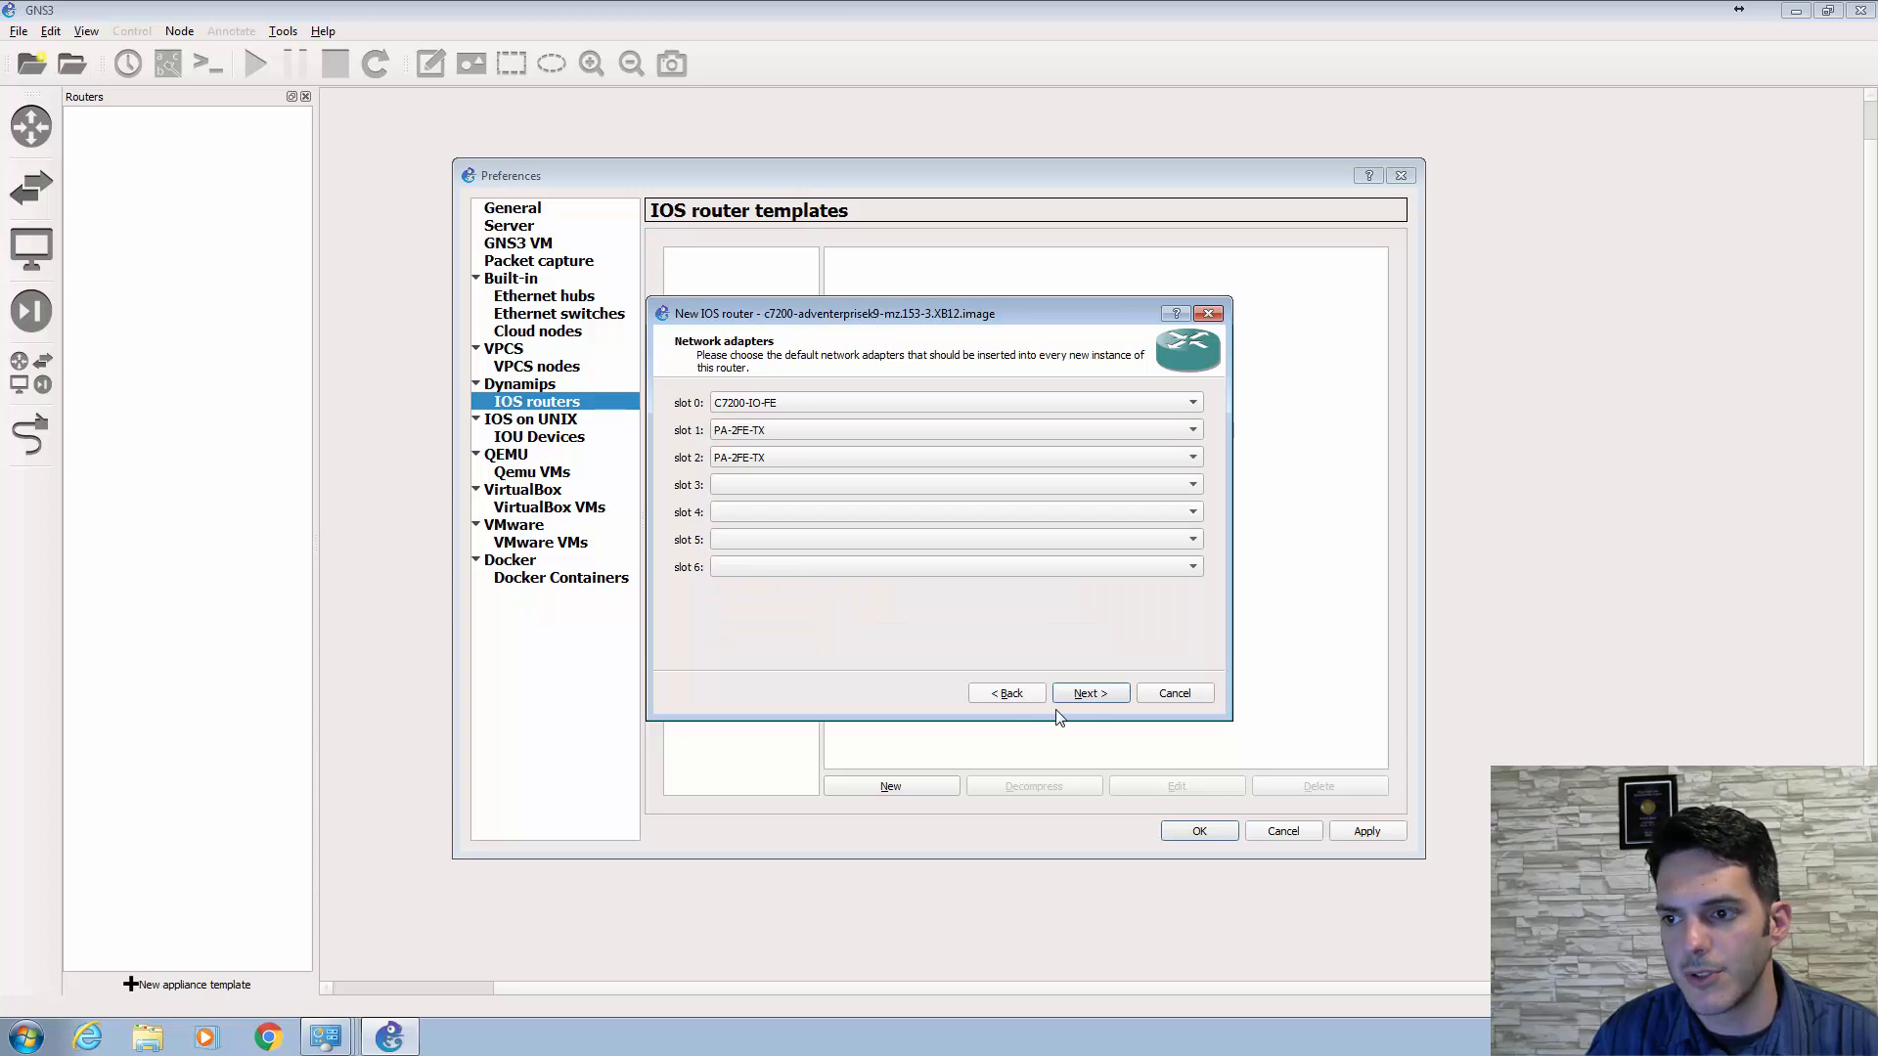
left_click(1085, 693)
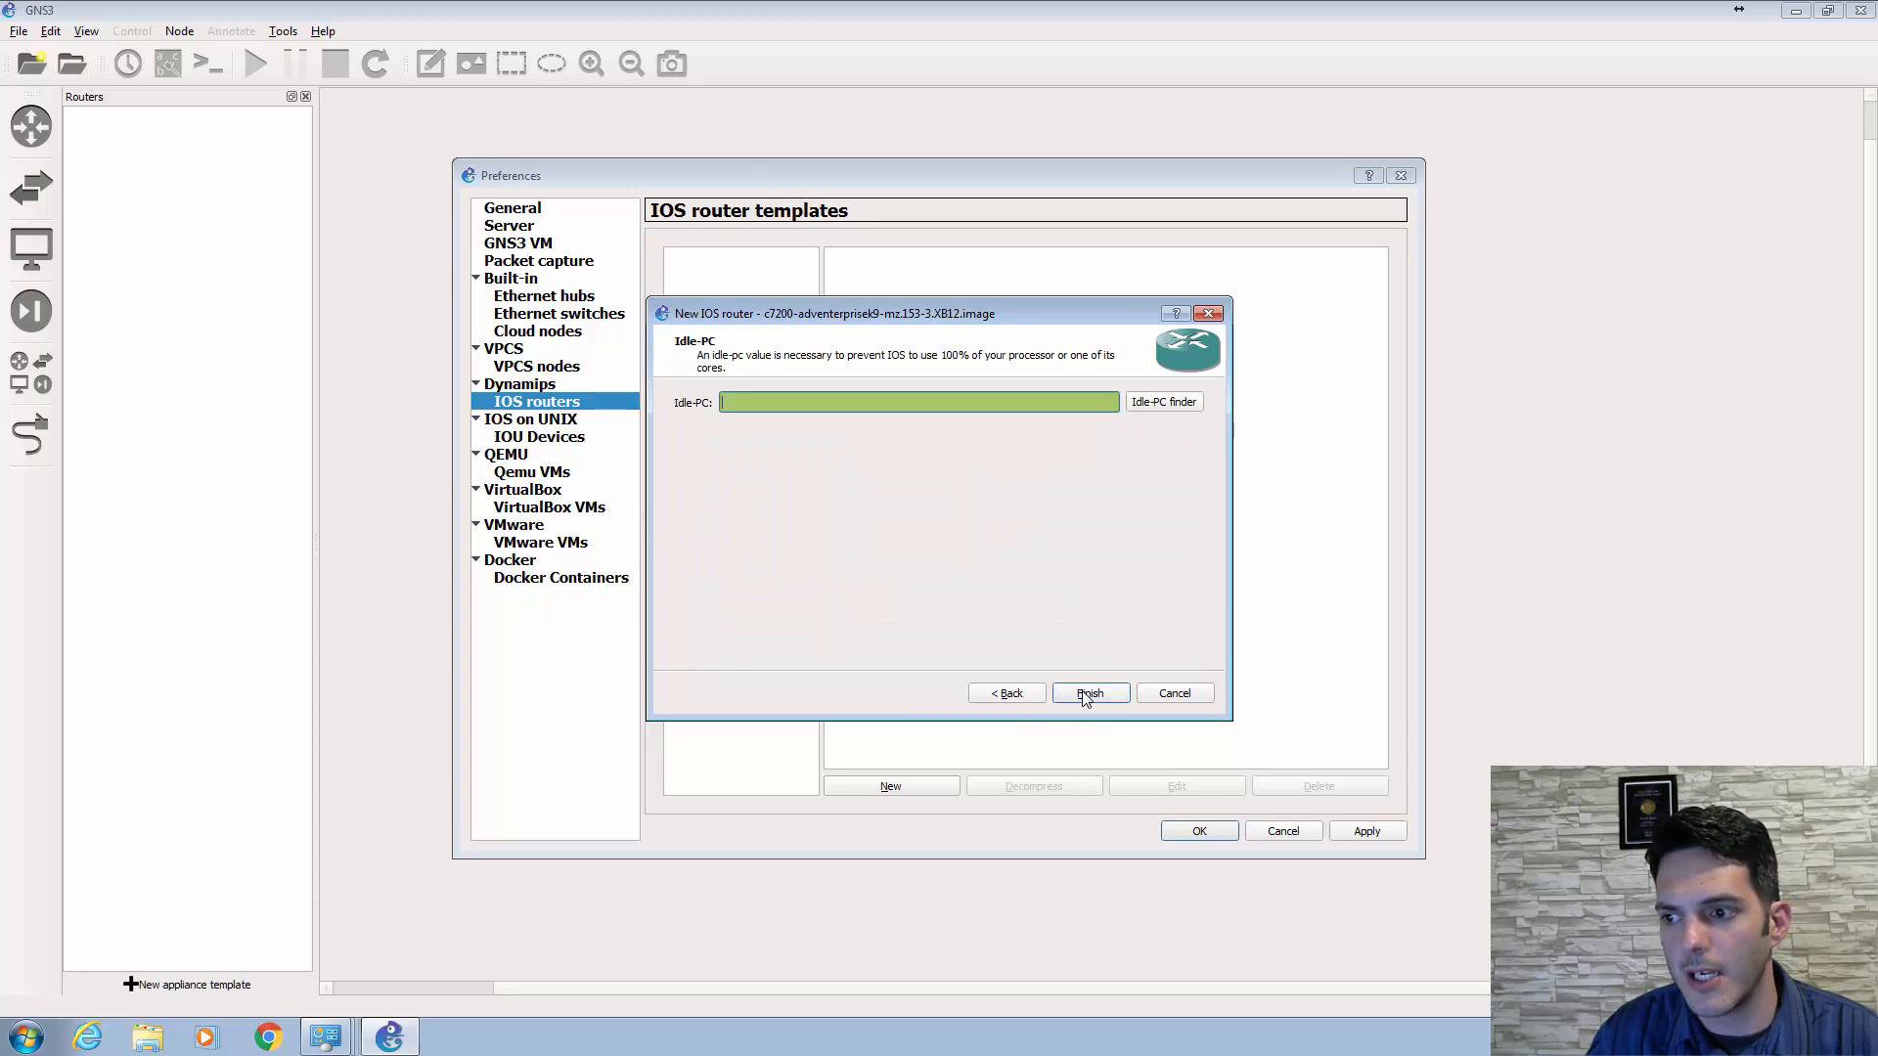
- Generate an Idle-PC value for the IOS image with the Idle-PC finder and finish the c7200 router template
left_click(1176, 406)
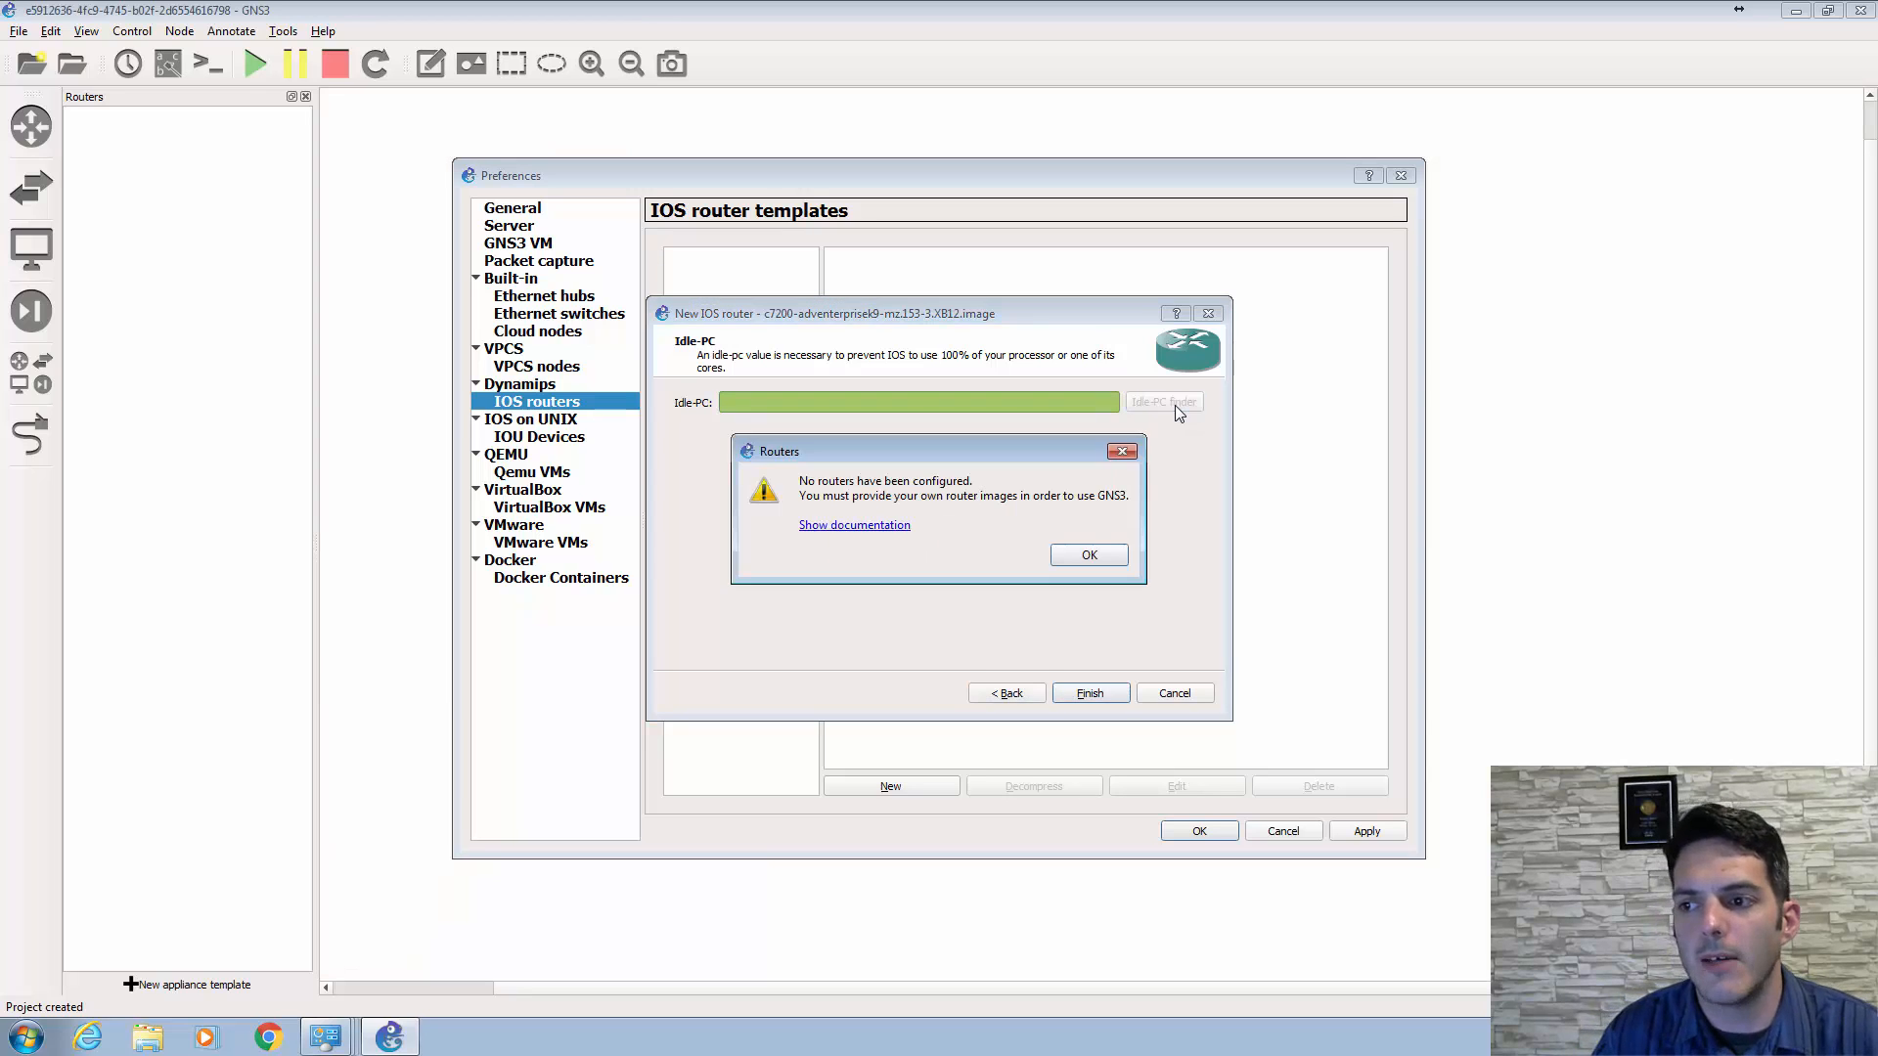
left_click(1083, 557)
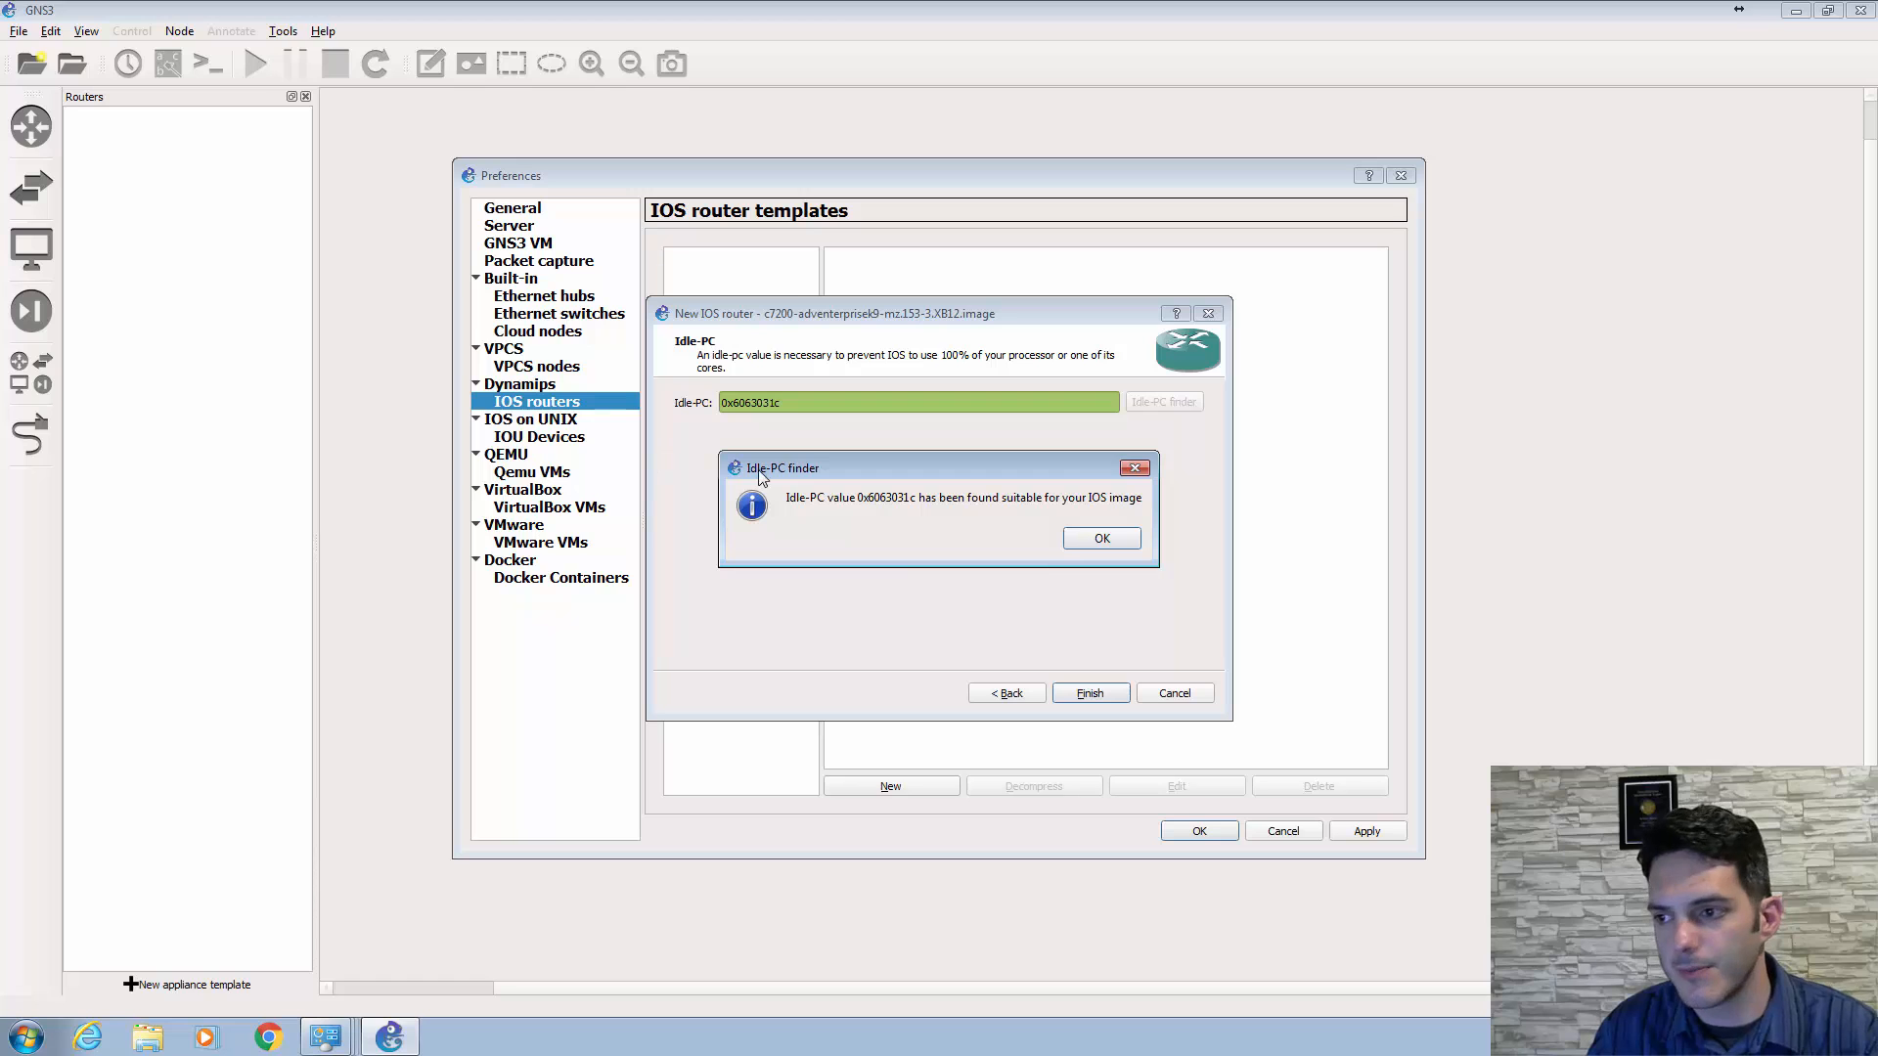
left_click(1075, 539)
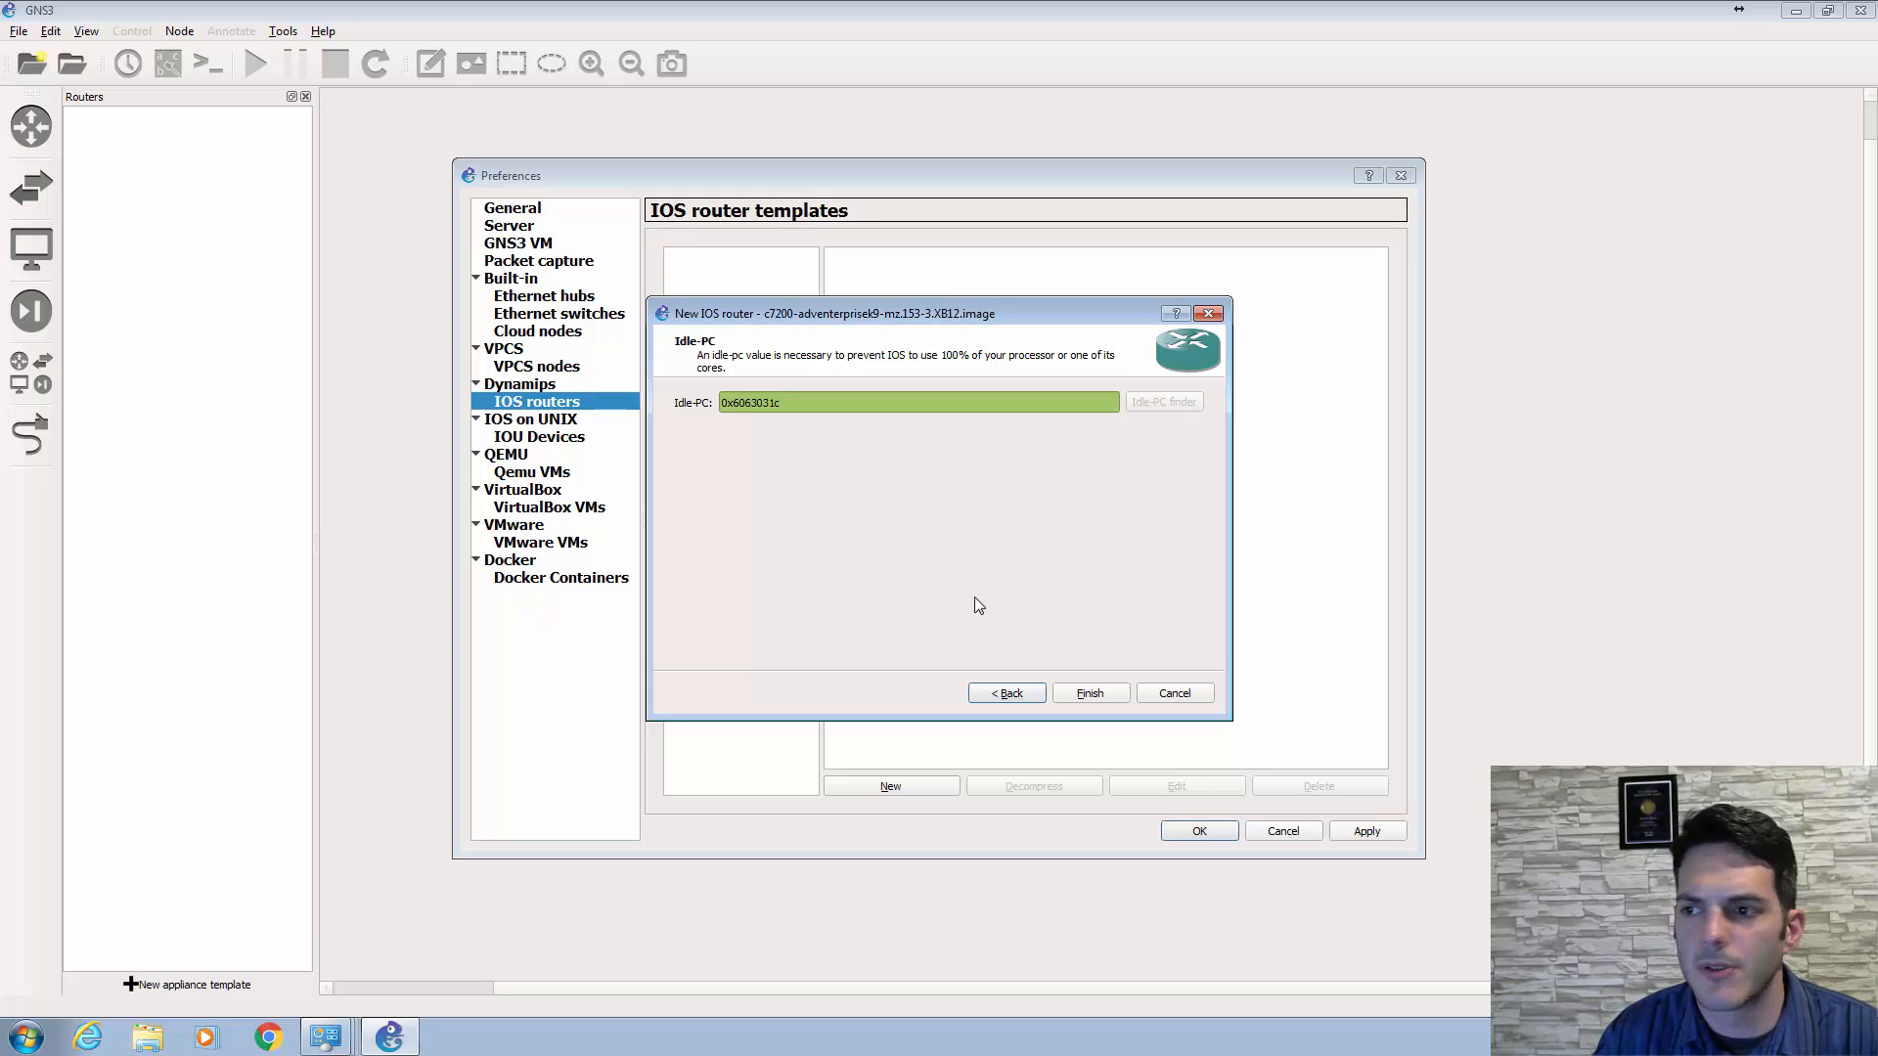
left_click(1102, 694)
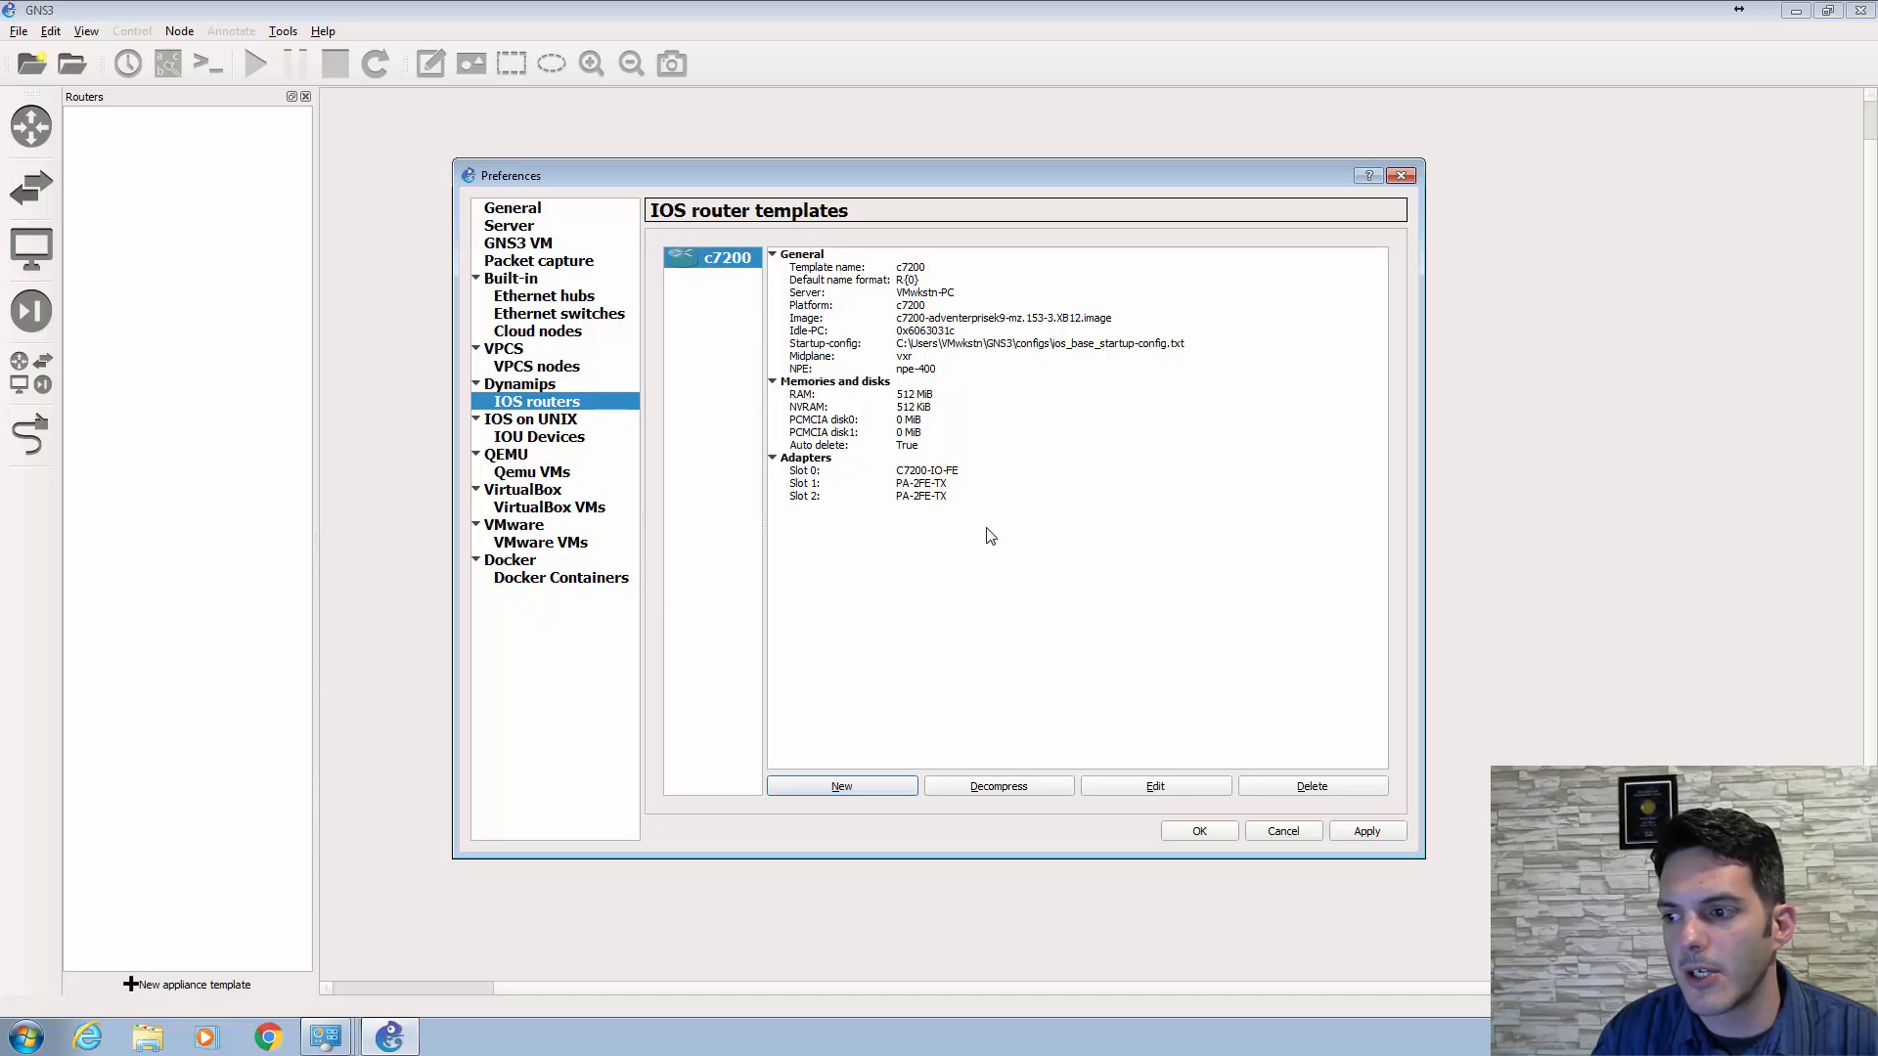
- Apply the preferences, close them, and select the c7200 router in the router device list
left_click(1364, 832)
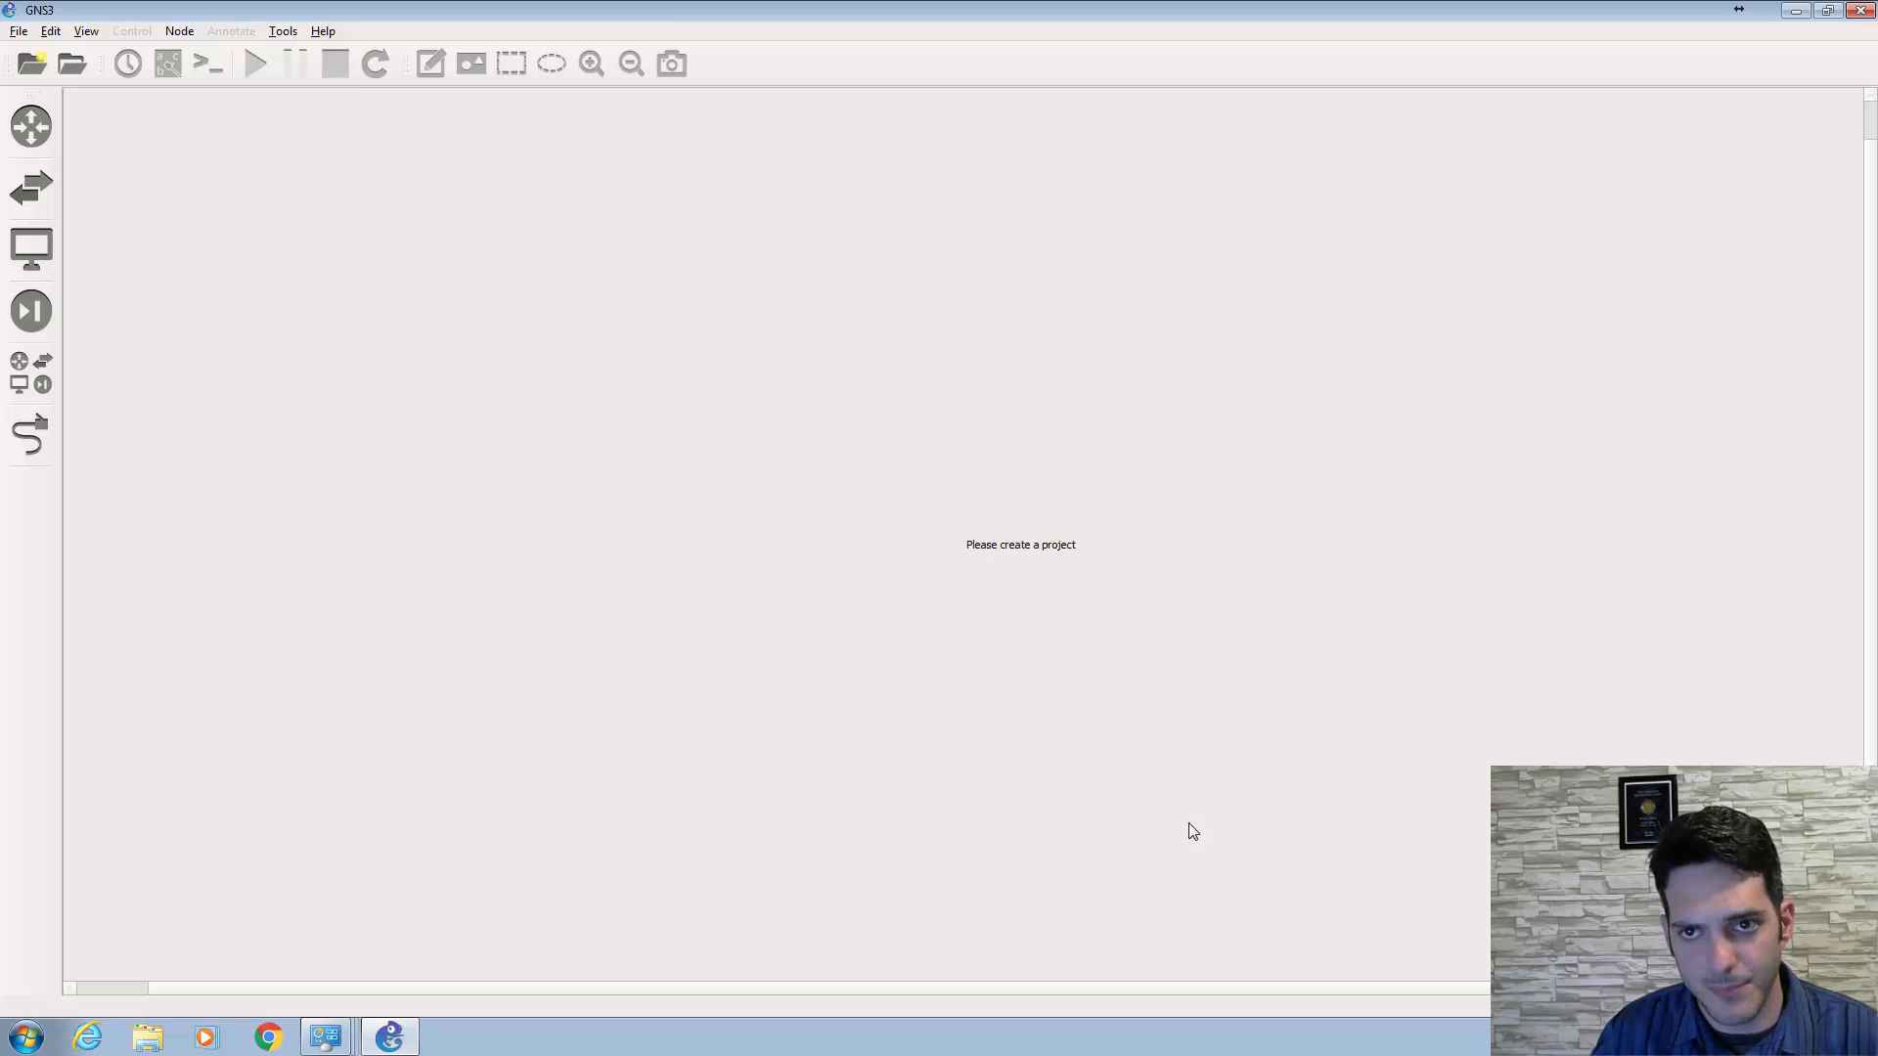
left_click(49, 135)
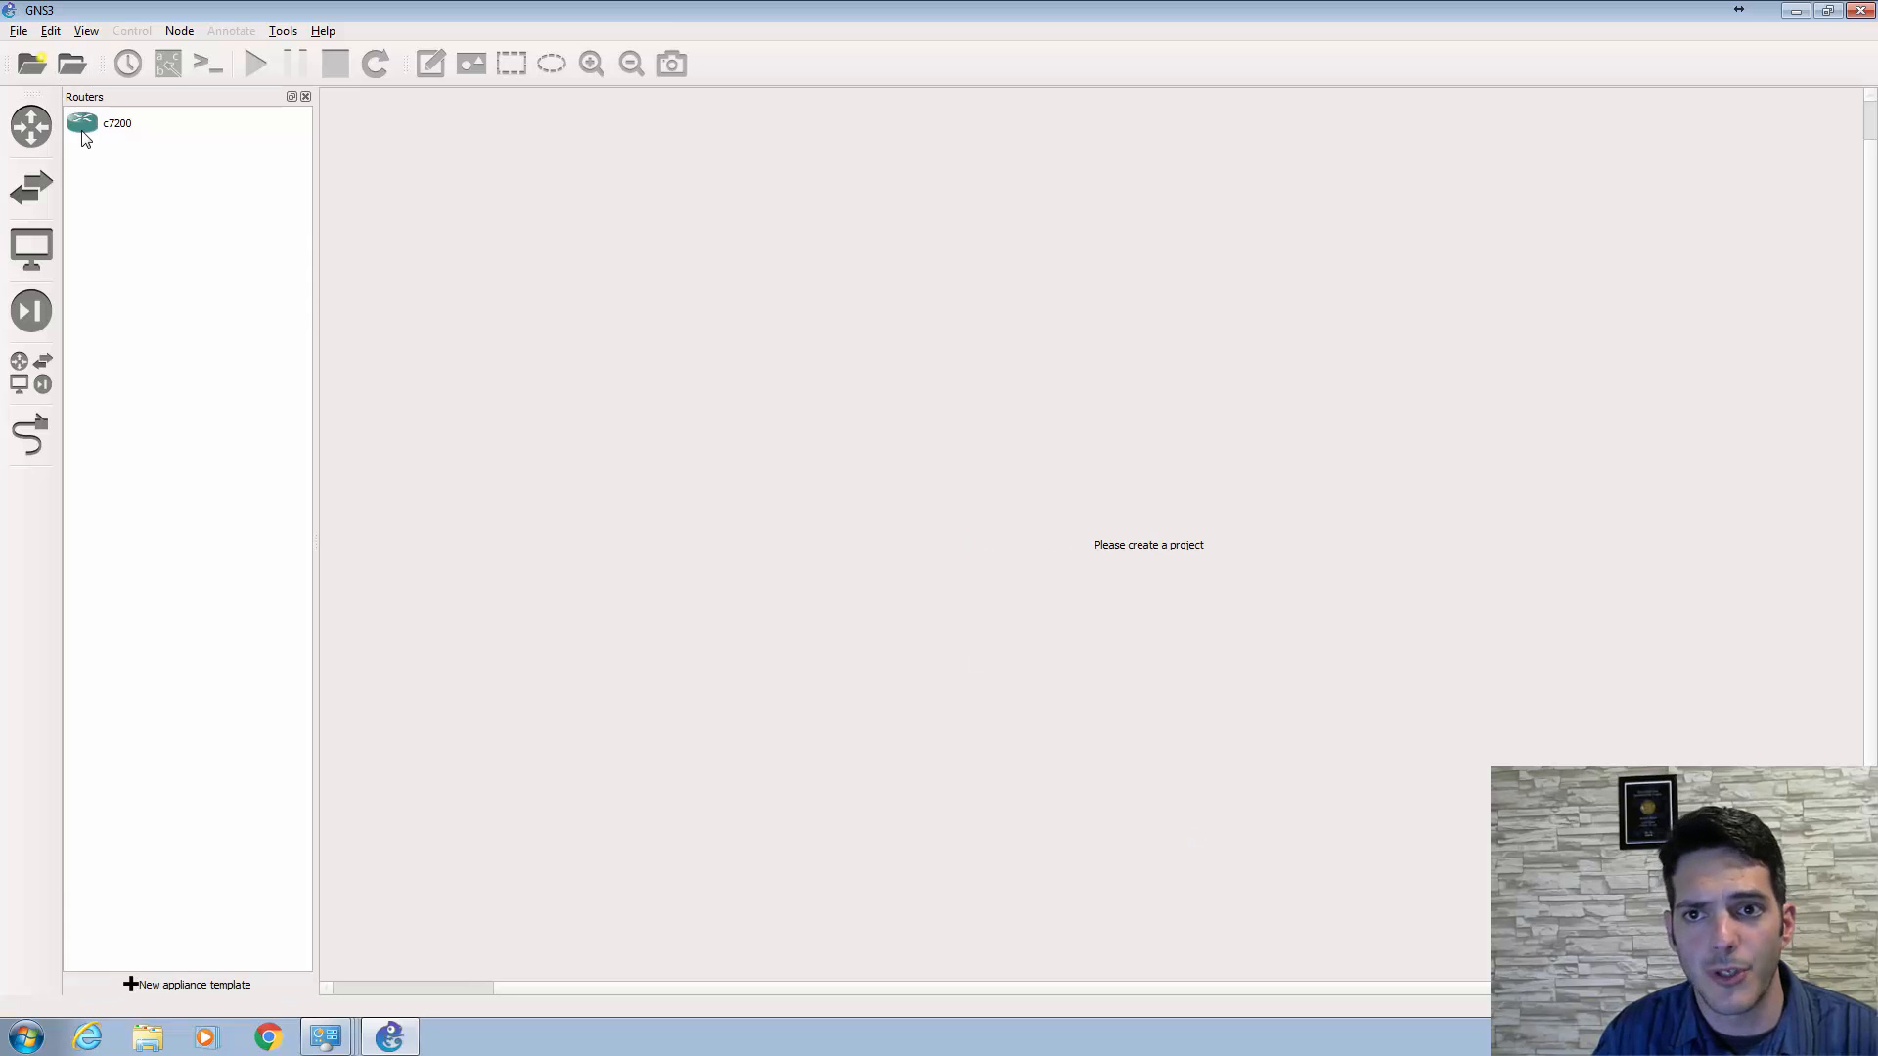
left_click(88, 127)
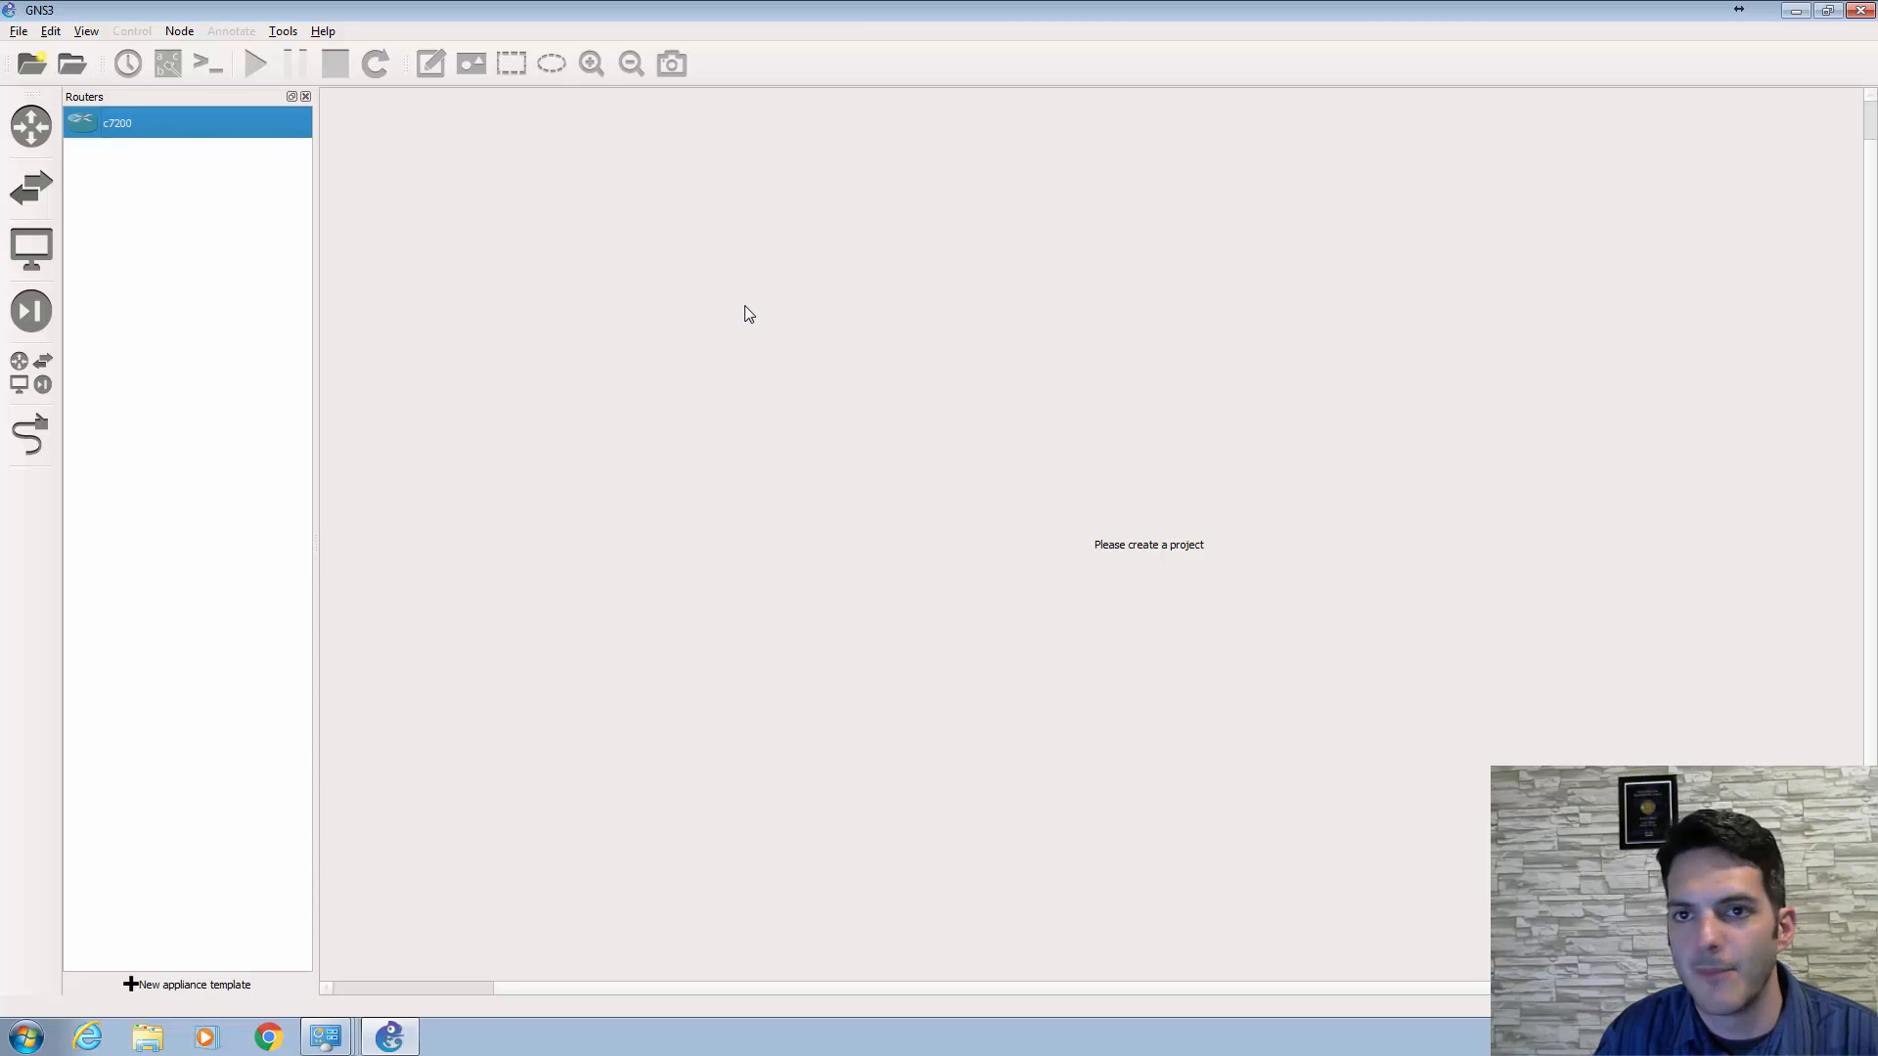
left_click(18, 32)
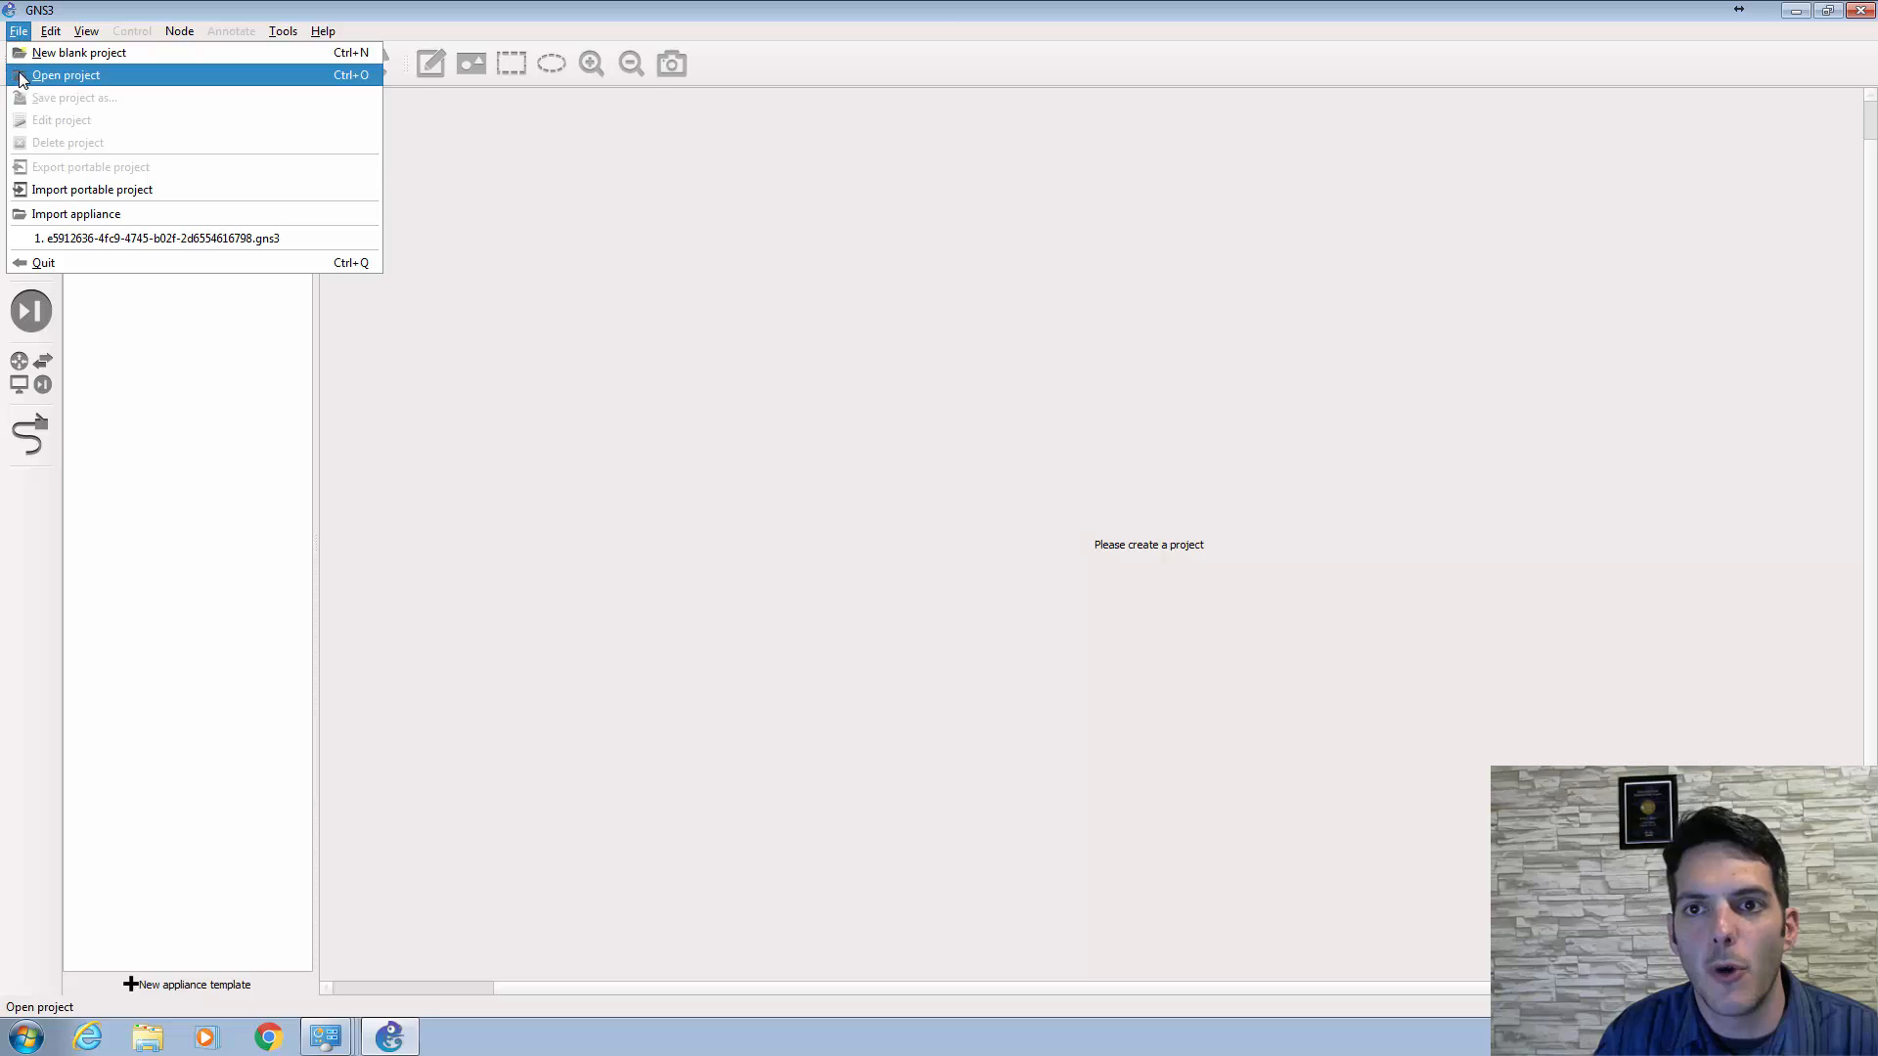
left_click(22, 75)
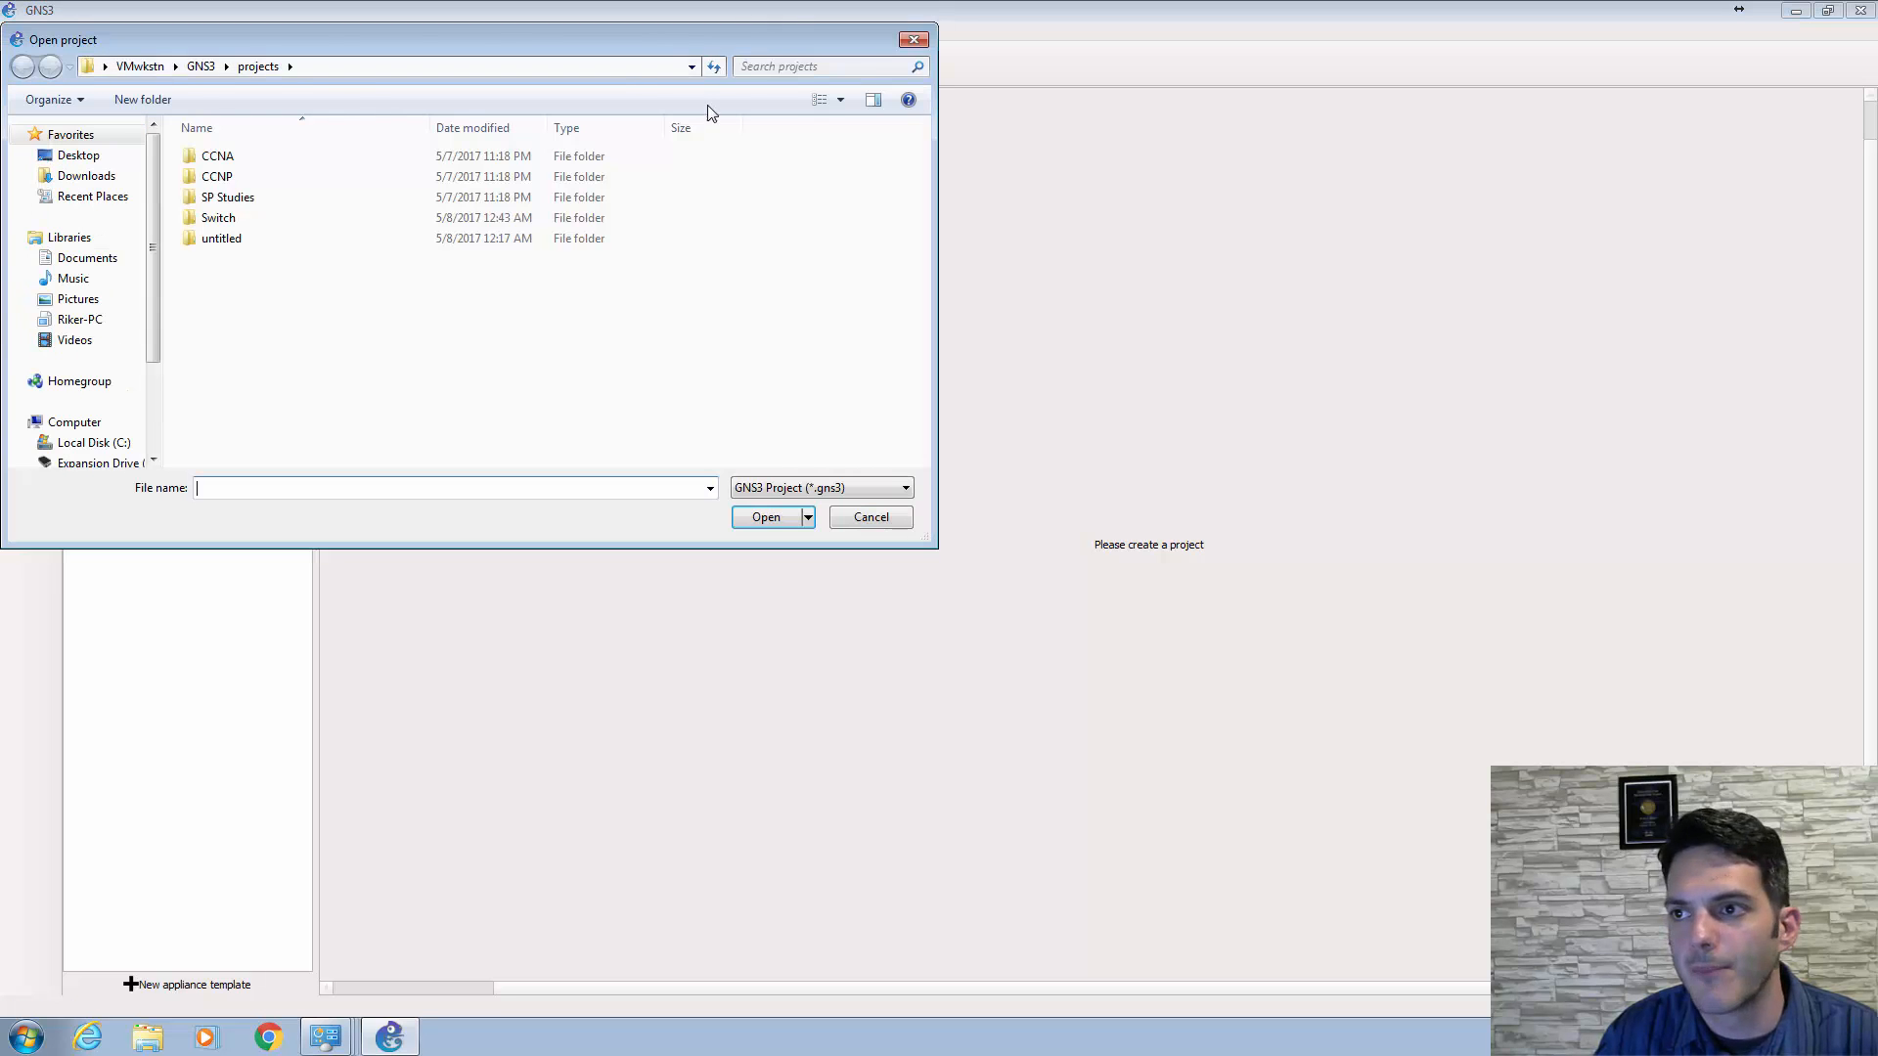
left_click(913, 39)
- Try to create a blank project named untitled in the default projects folder
left_click(20, 31)
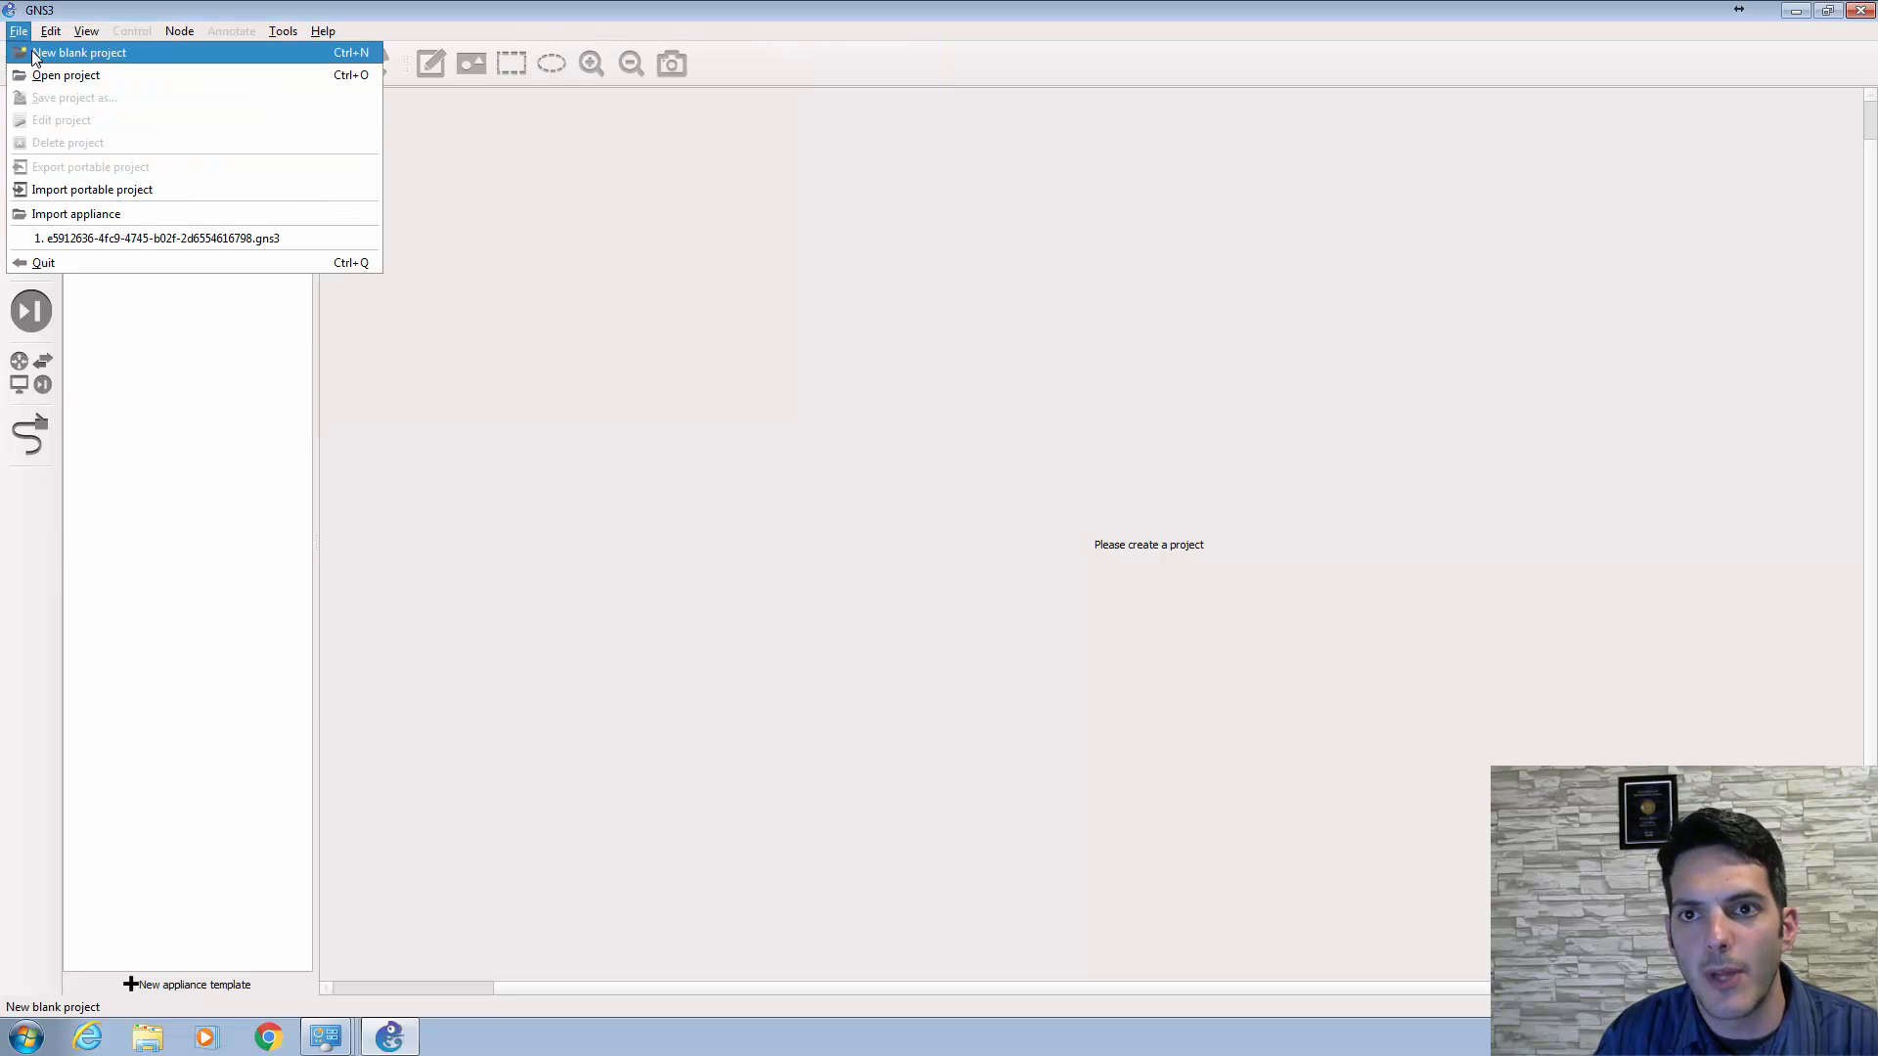
left_click(32, 52)
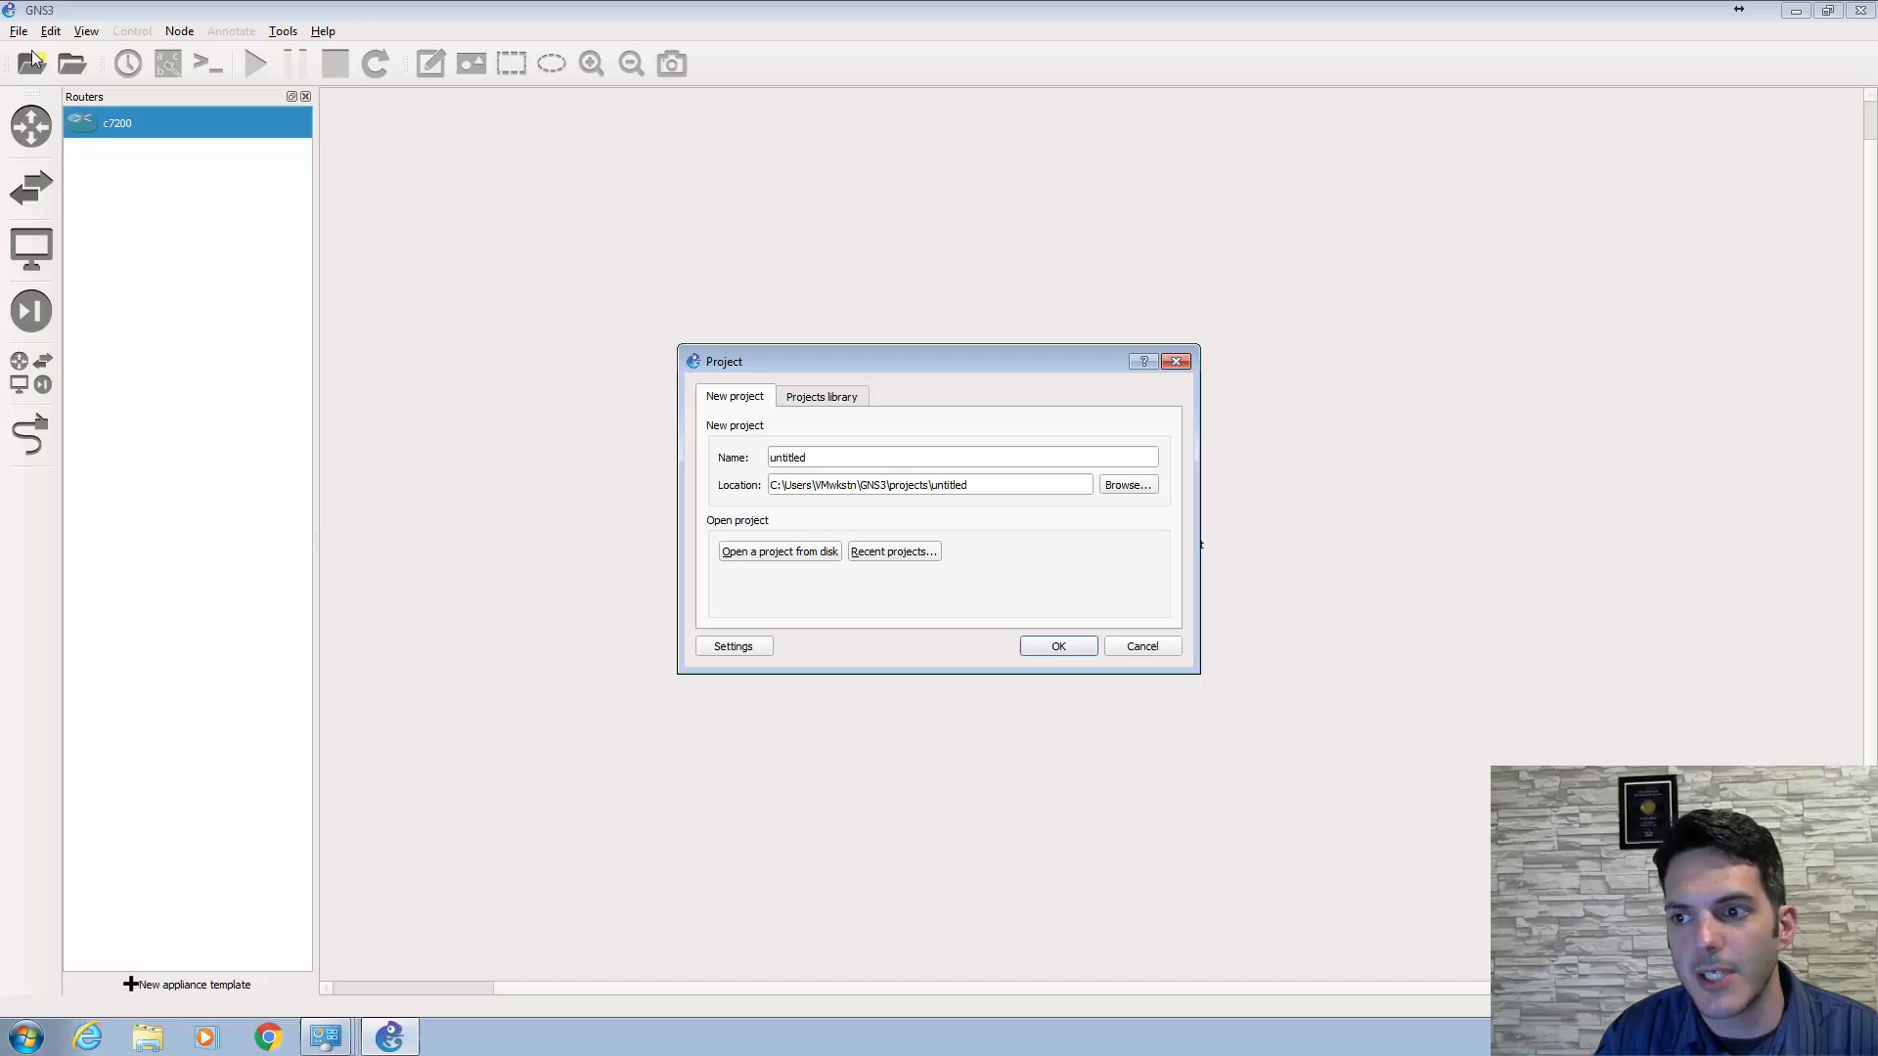
left_click(1073, 646)
left_click(949, 539)
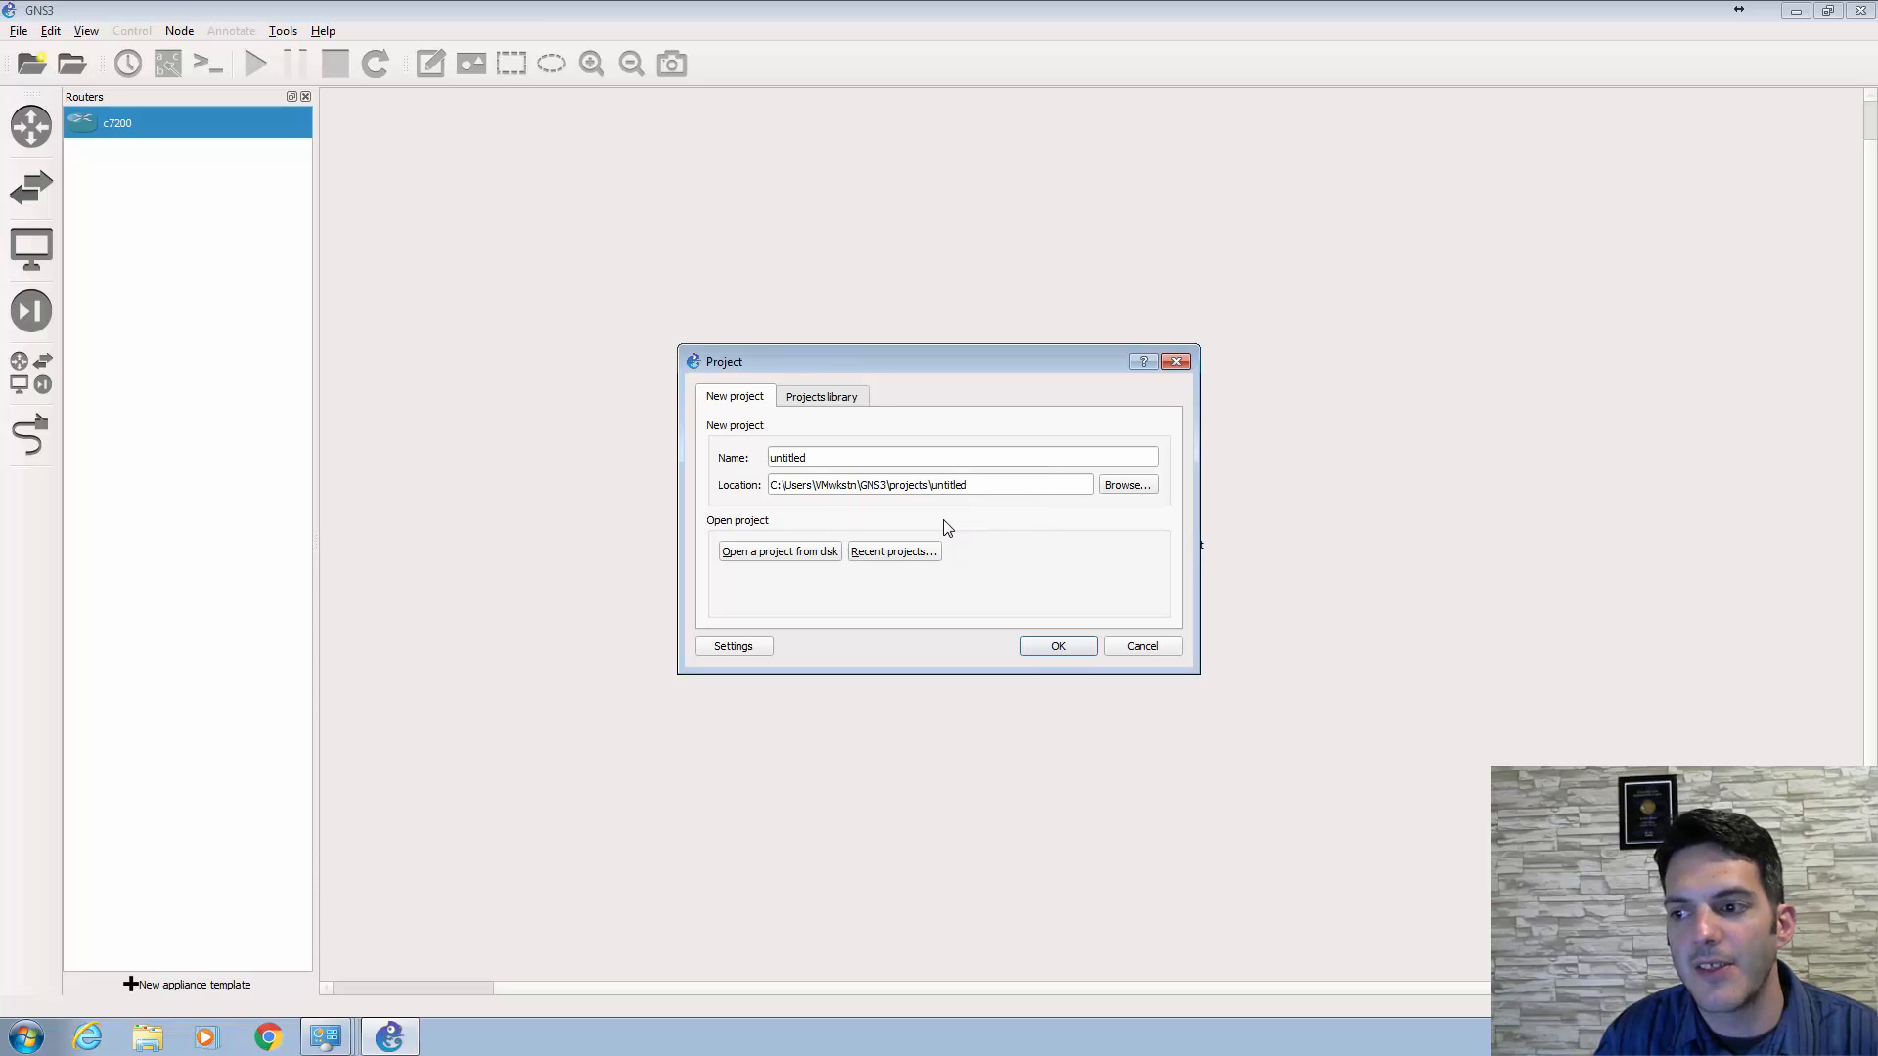
left_click(1052, 645)
left_click(1020, 541)
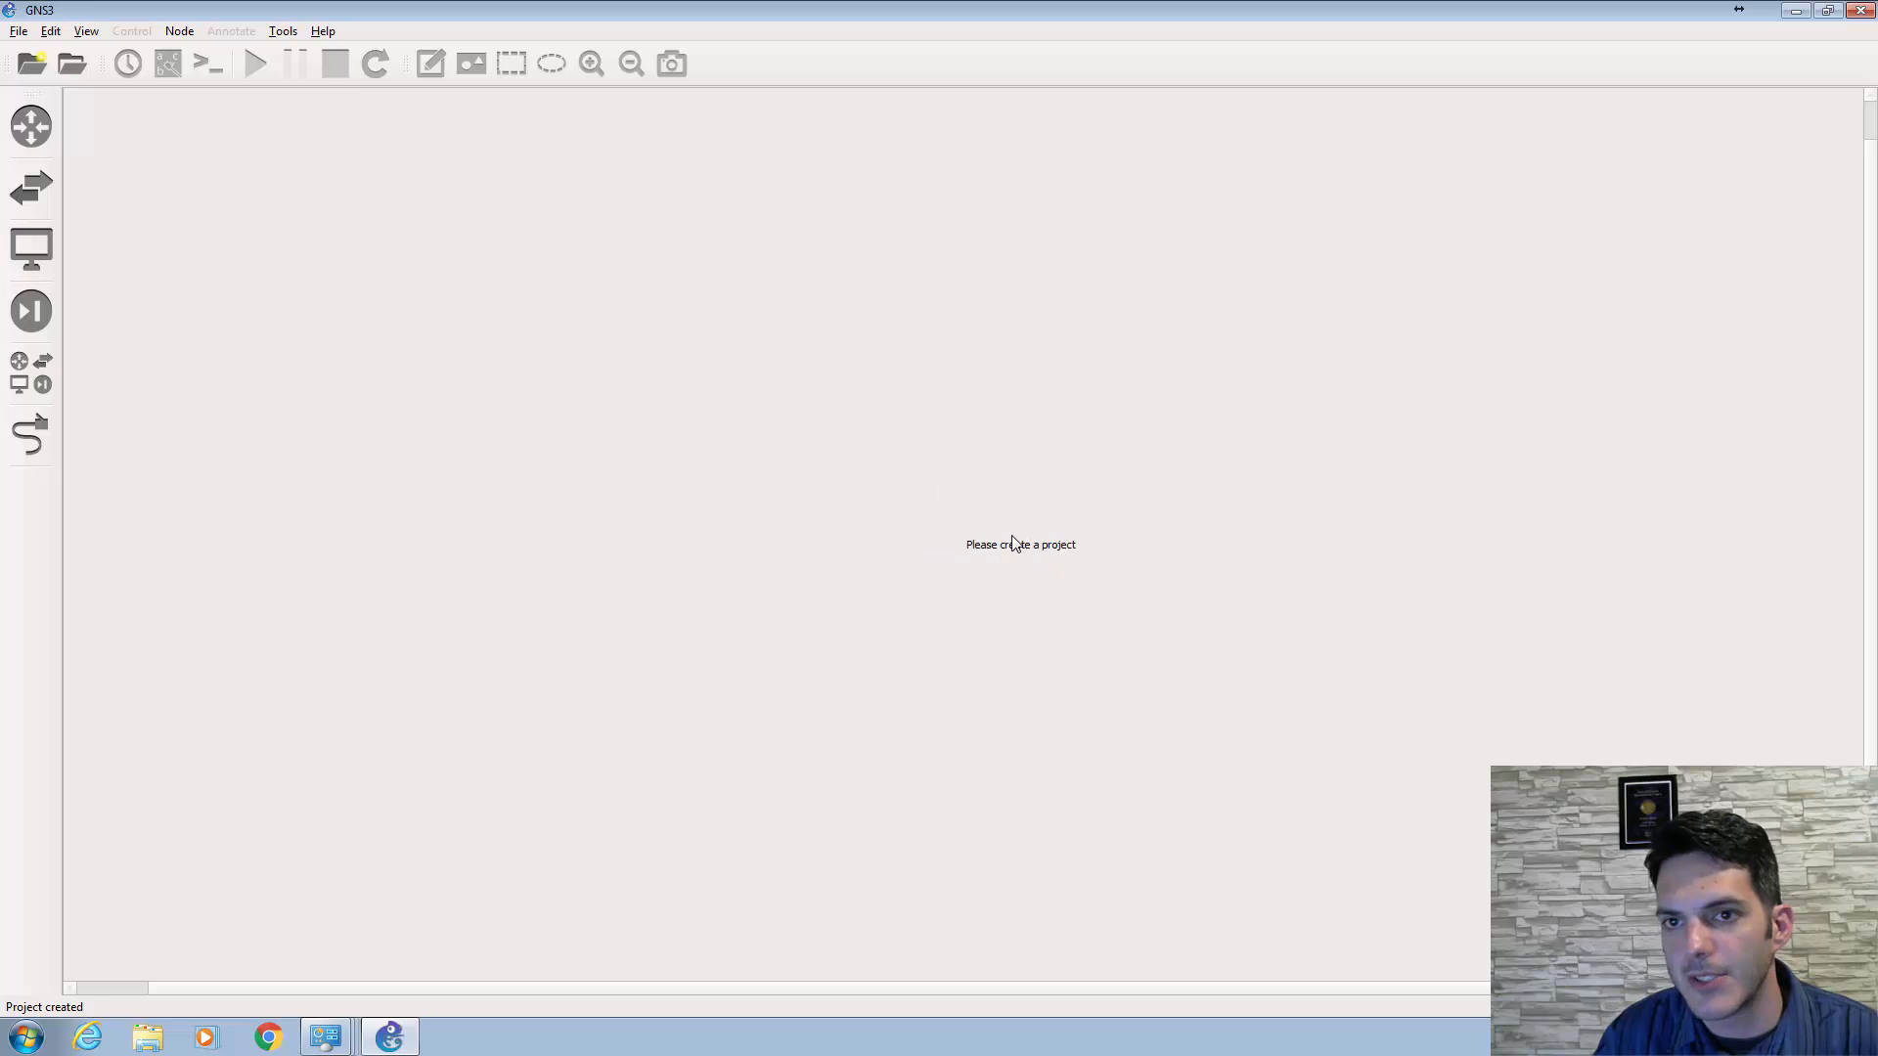
- Create a new blank project named untitled1
left_click(17, 32)
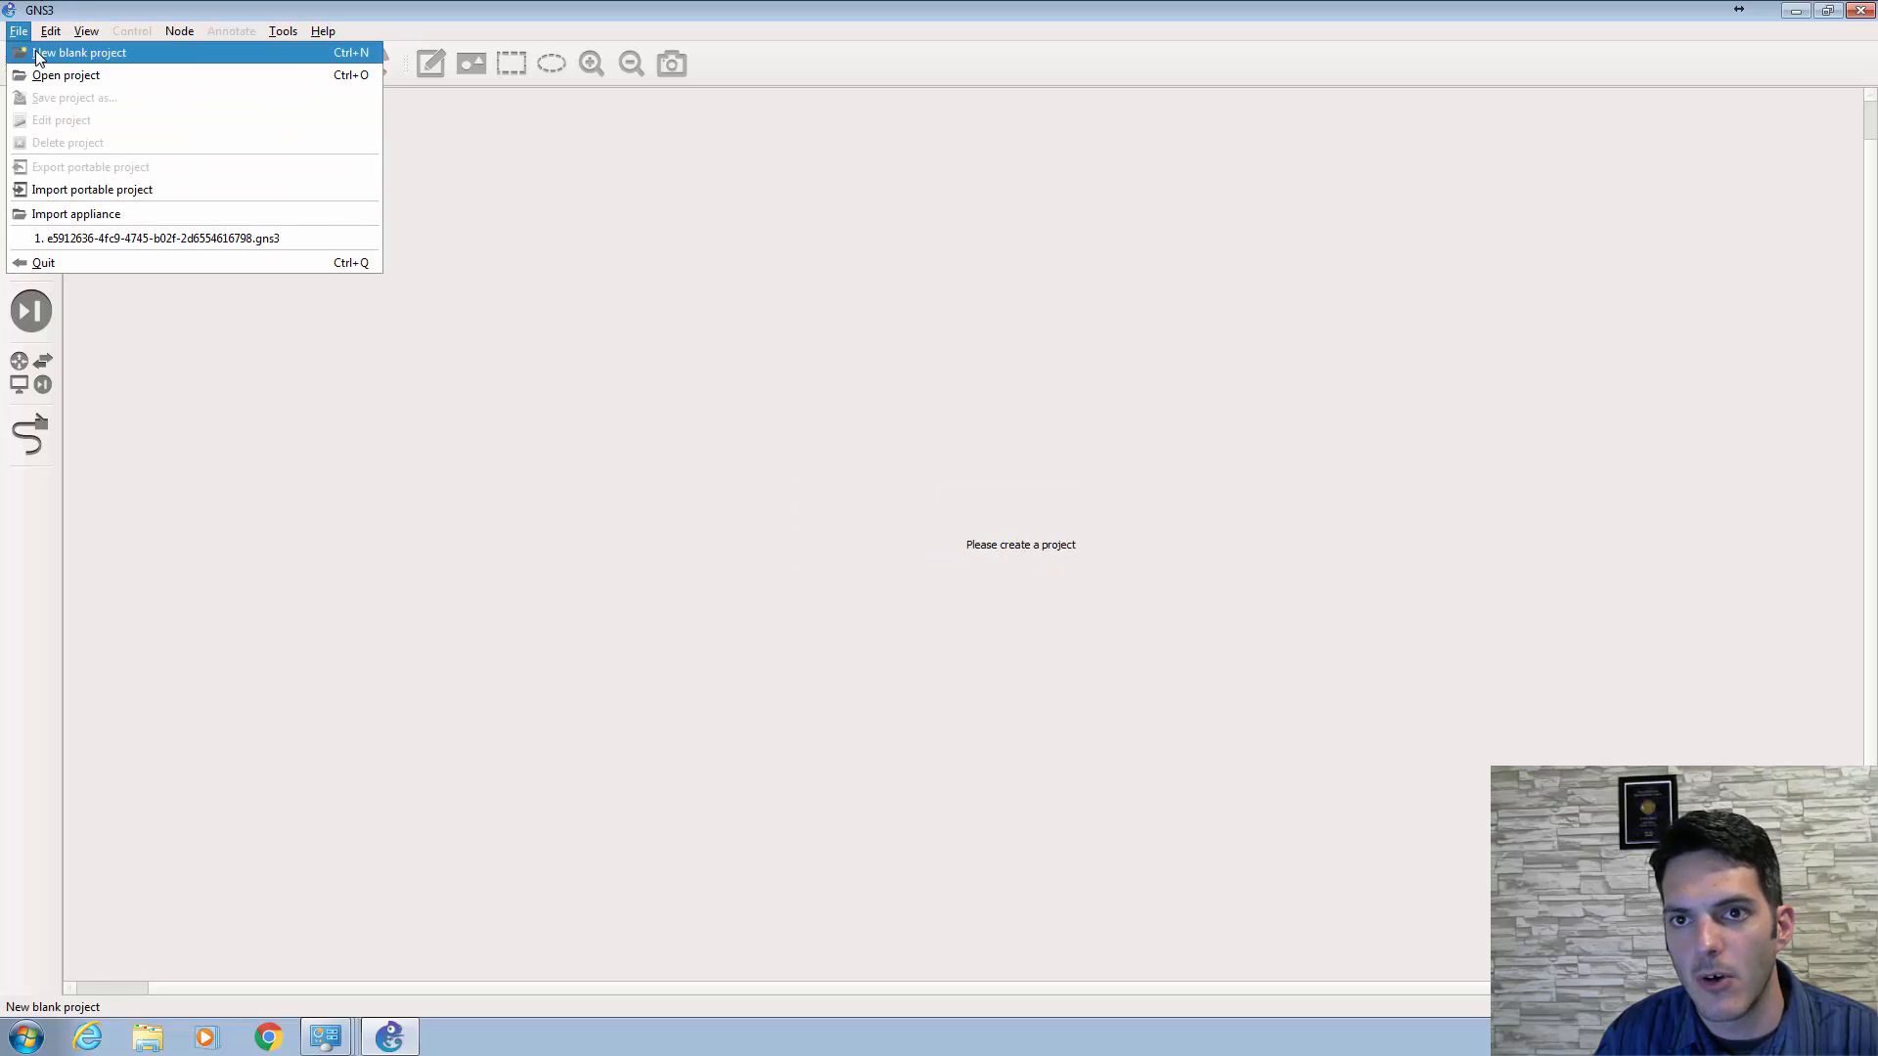
left_click(38, 56)
left_click(843, 456)
type("1")
left_click(1043, 662)
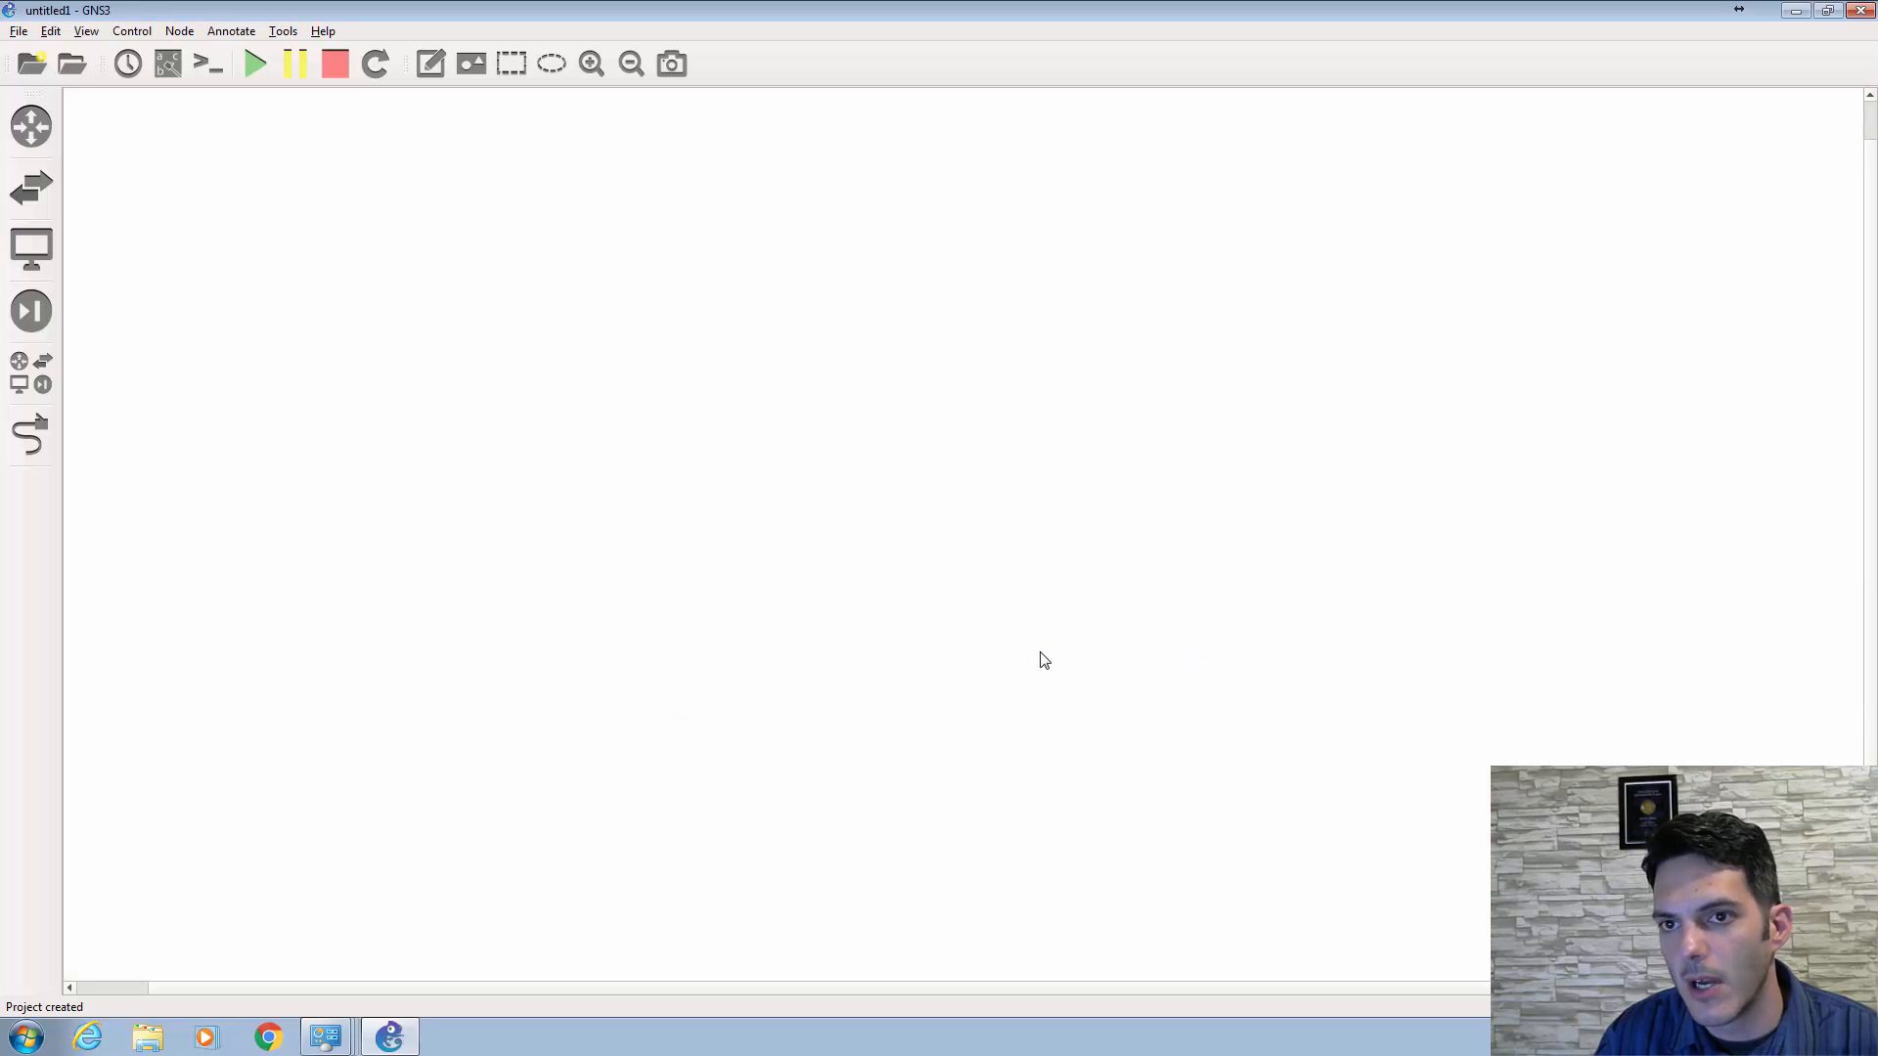
- Place one c7200 router in the upper middle of the empty workspace
left_click(31, 125)
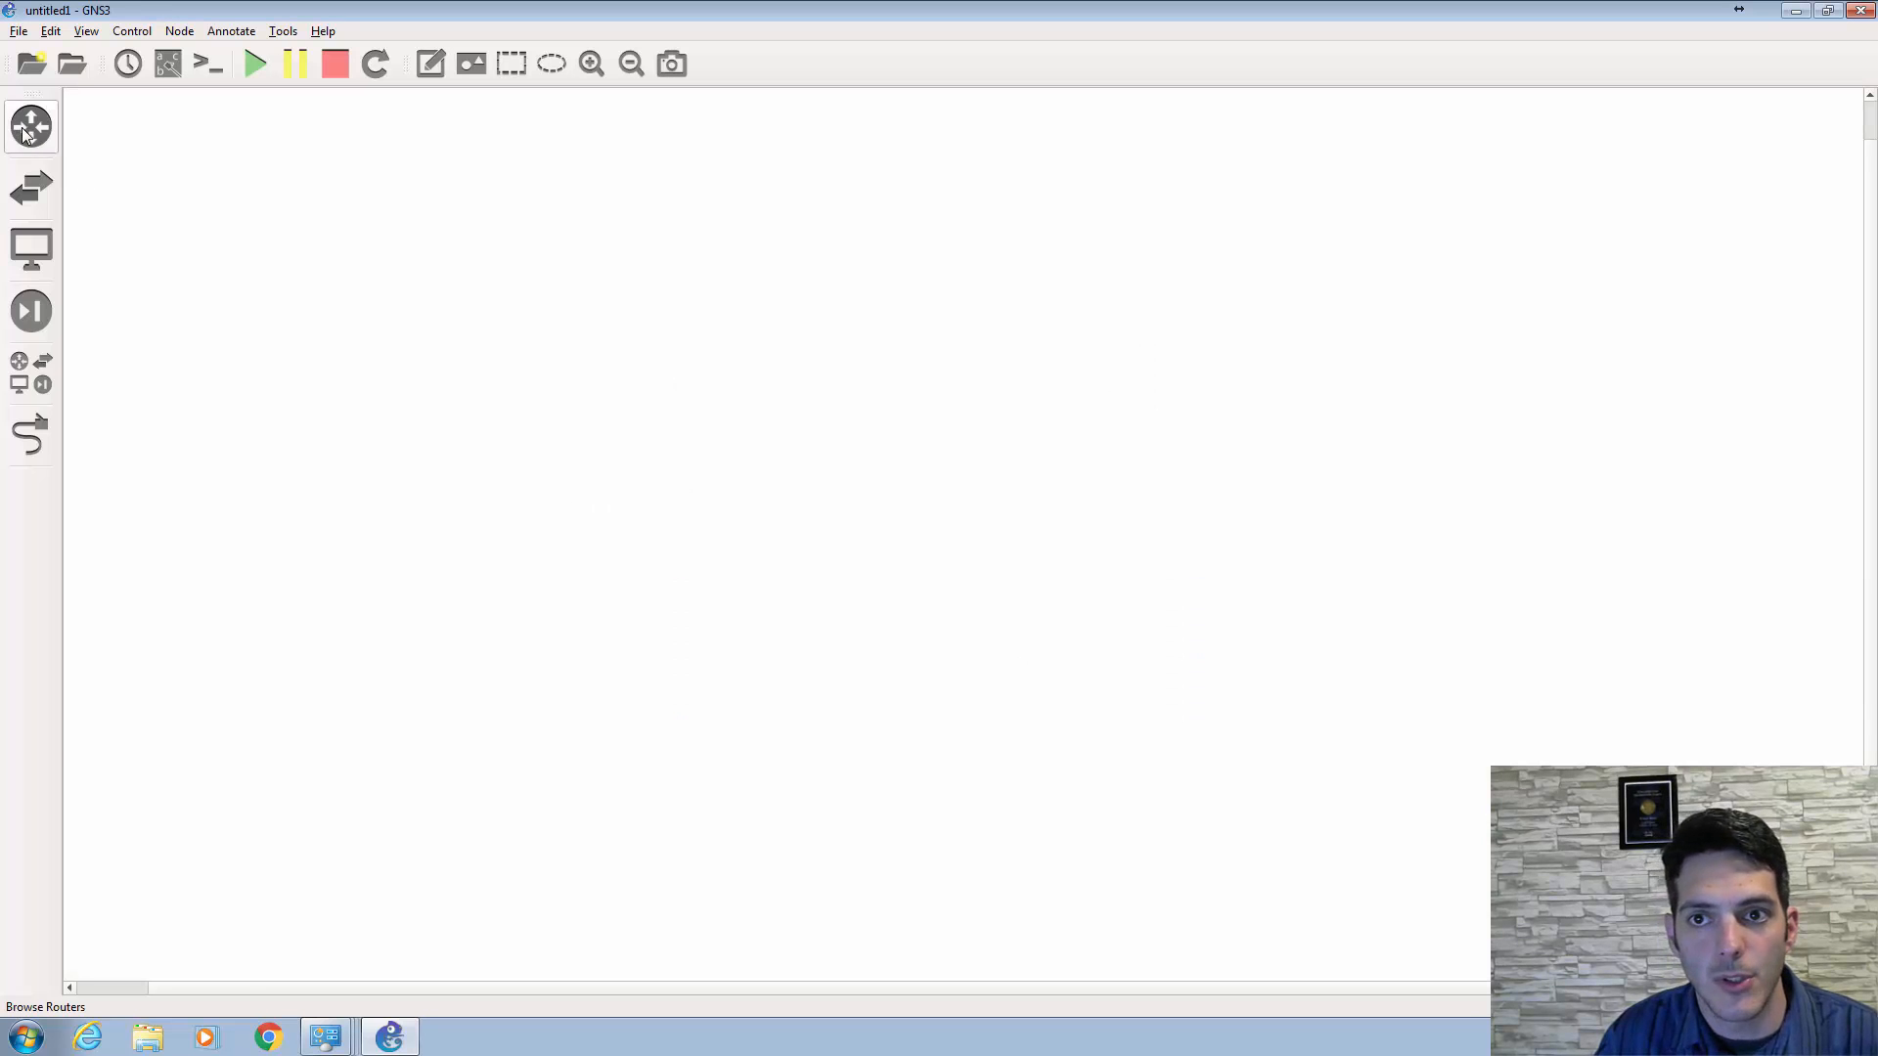
left_click(96, 121)
left_click(740, 321)
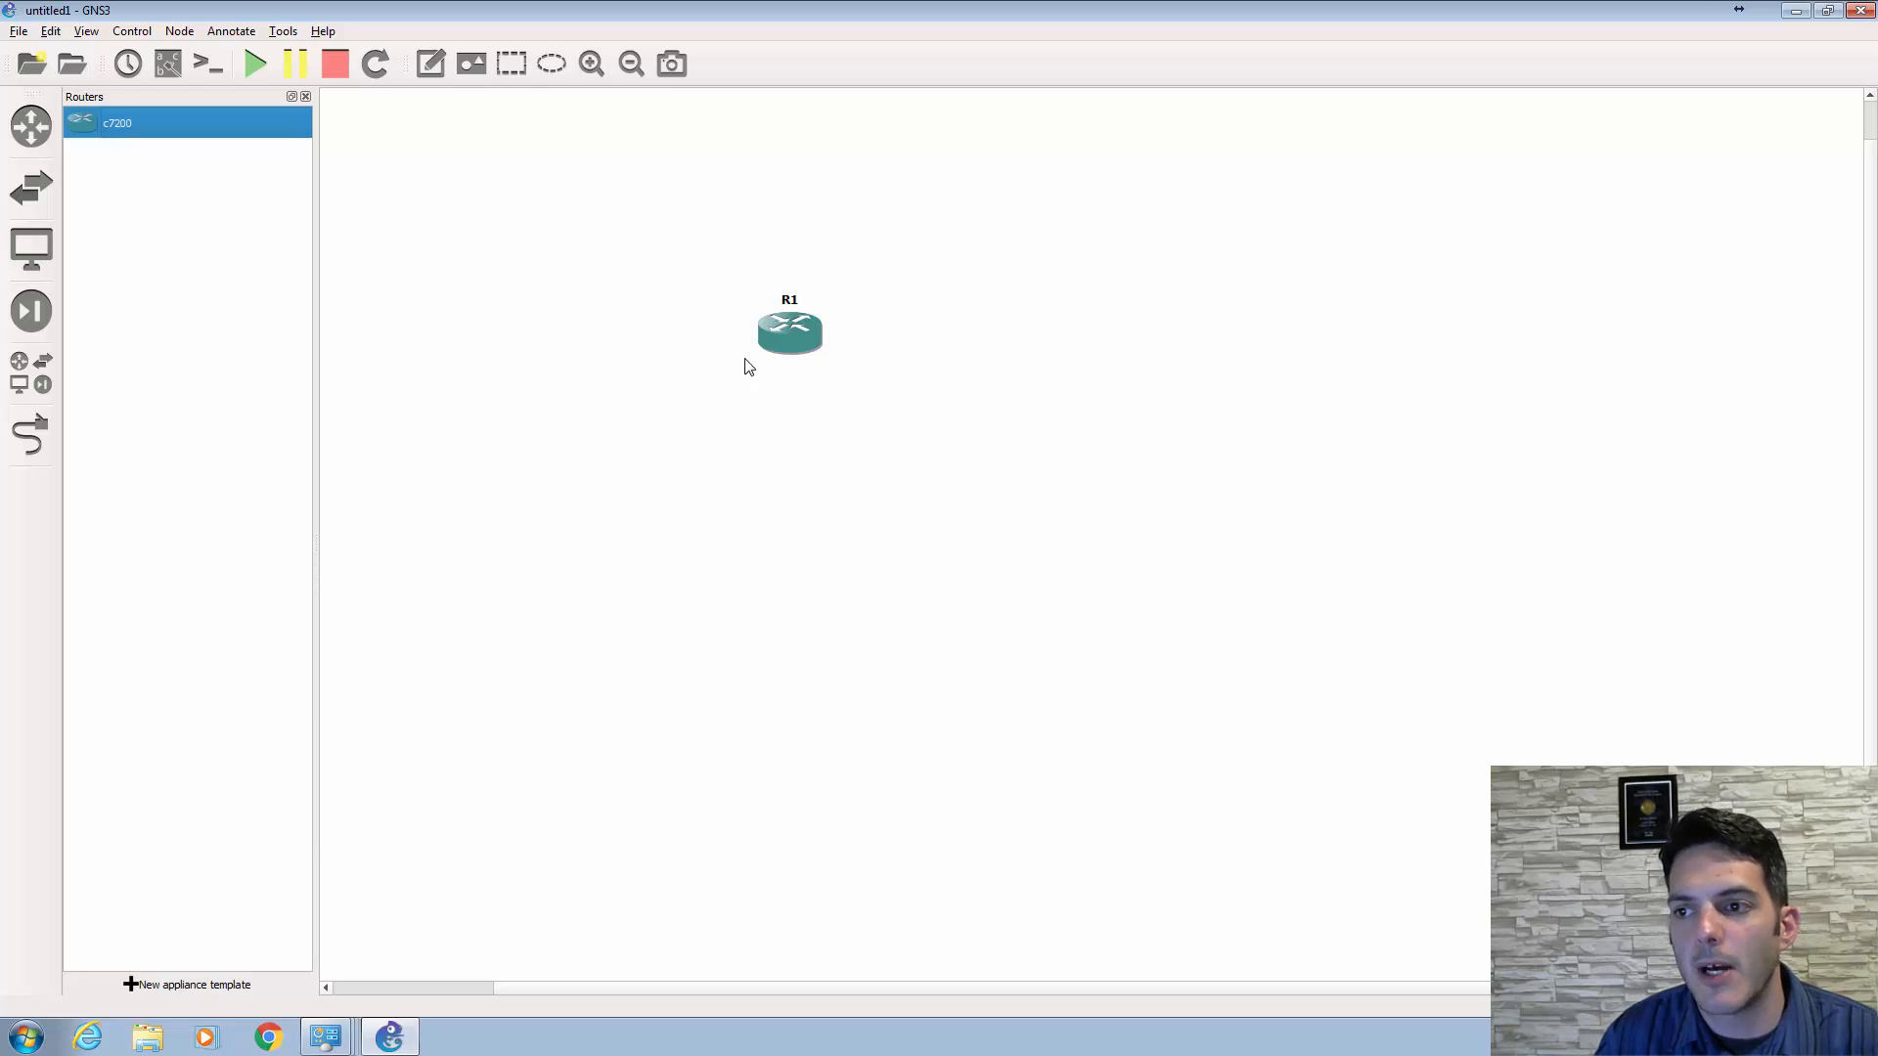
- Start router R1 and open its console to watch it boot, minimizing the console when done
right_click(796, 339)
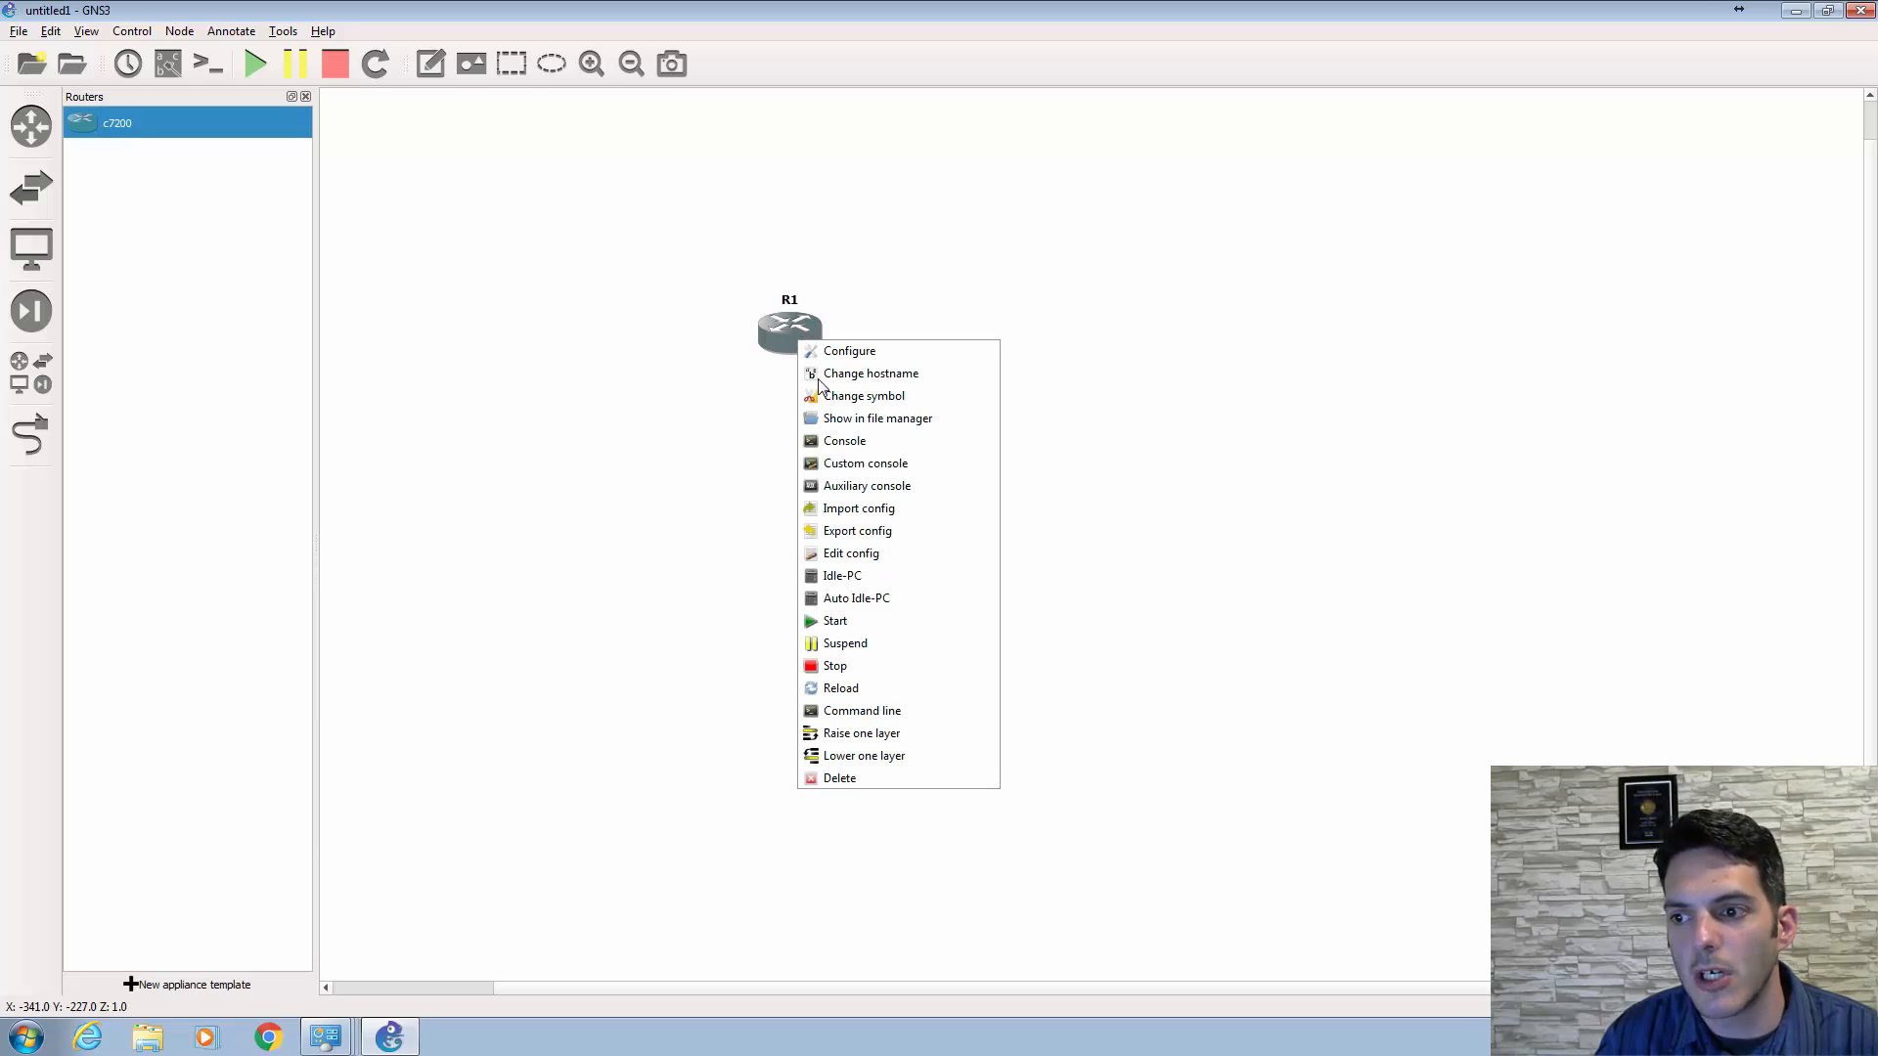
left_click(841, 620)
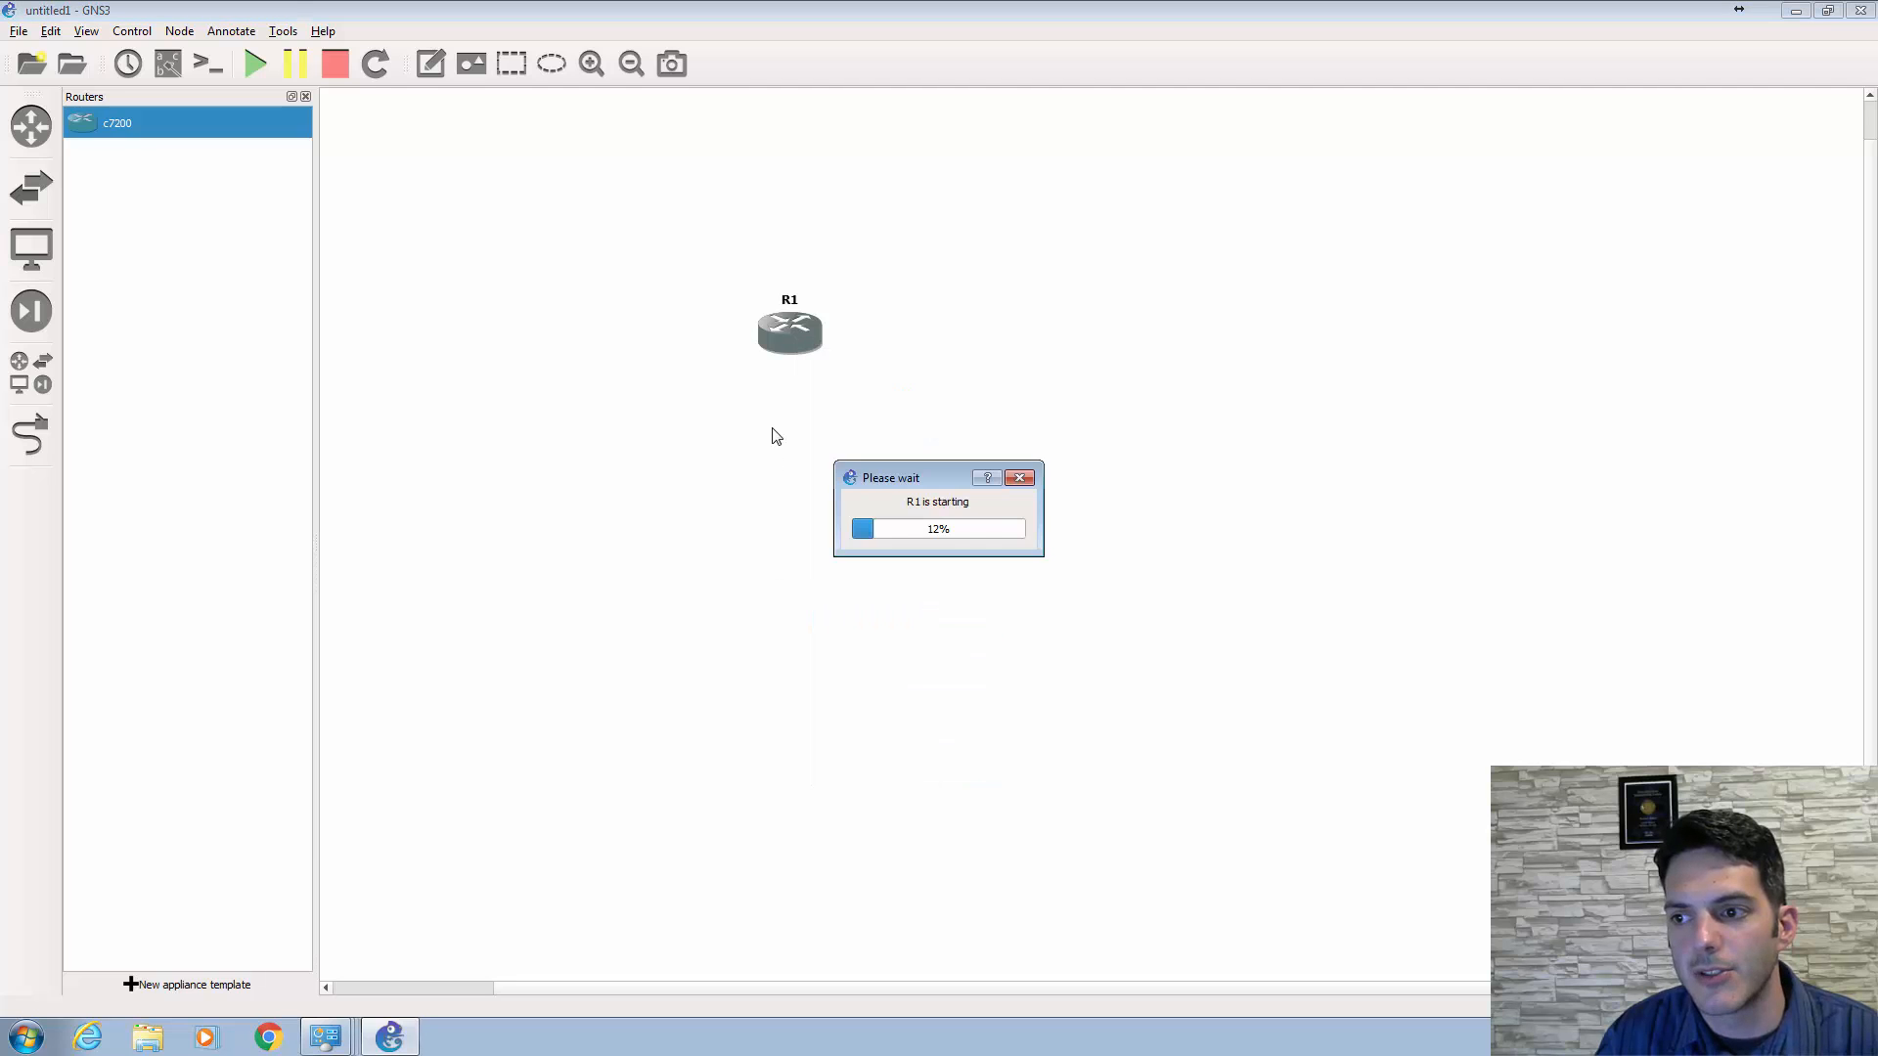
right_click(792, 345)
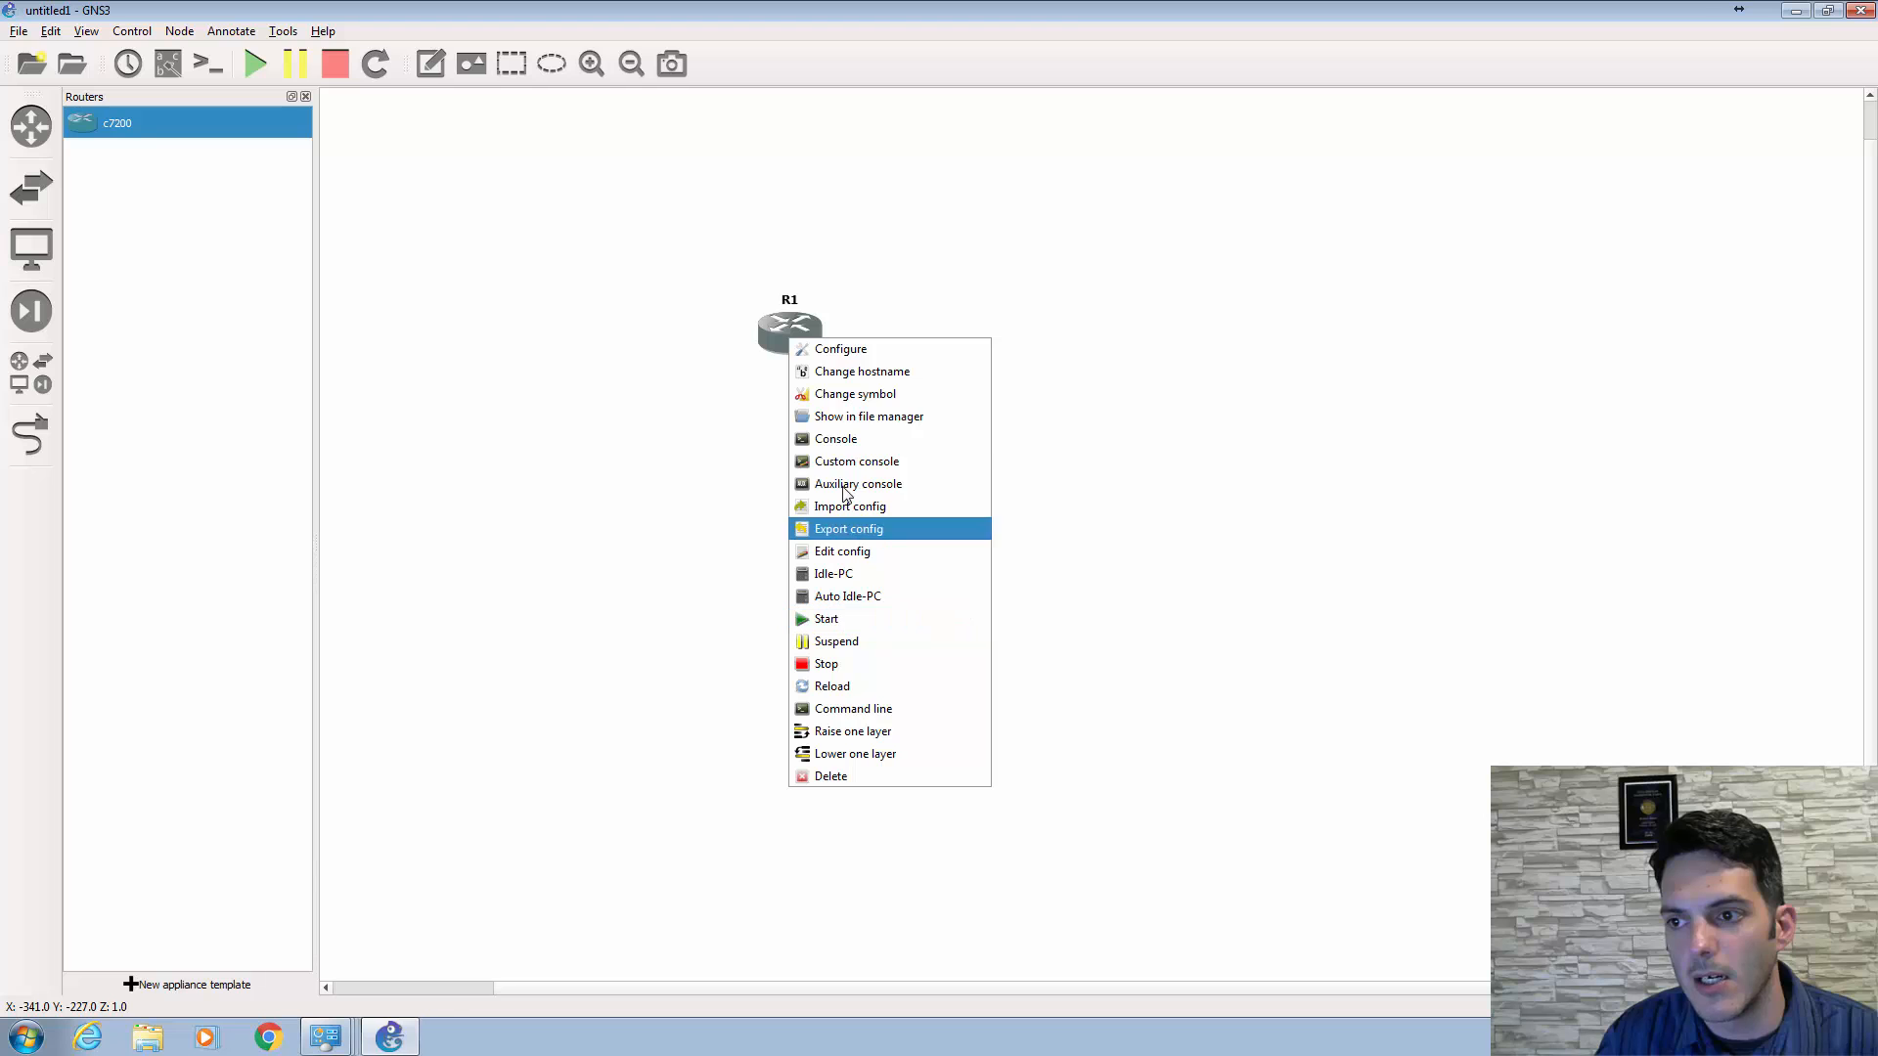
left_click(837, 439)
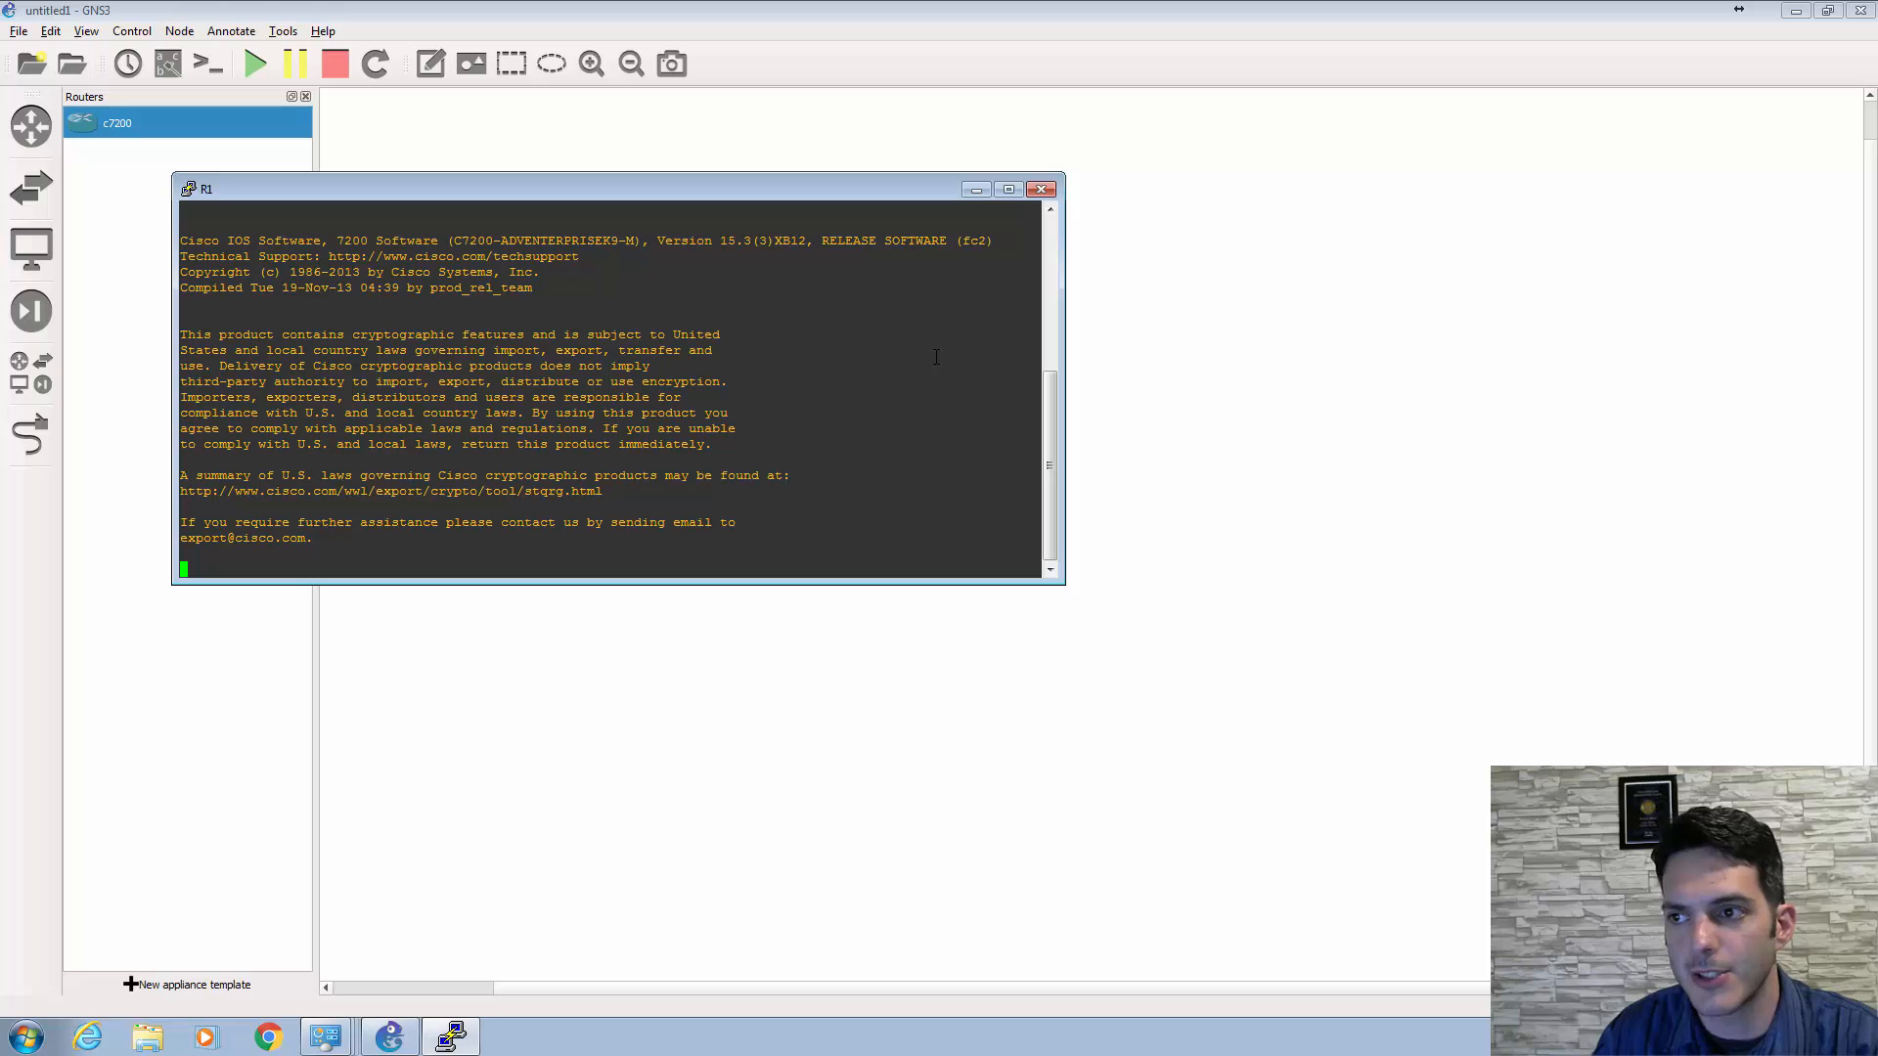
left_click(974, 190)
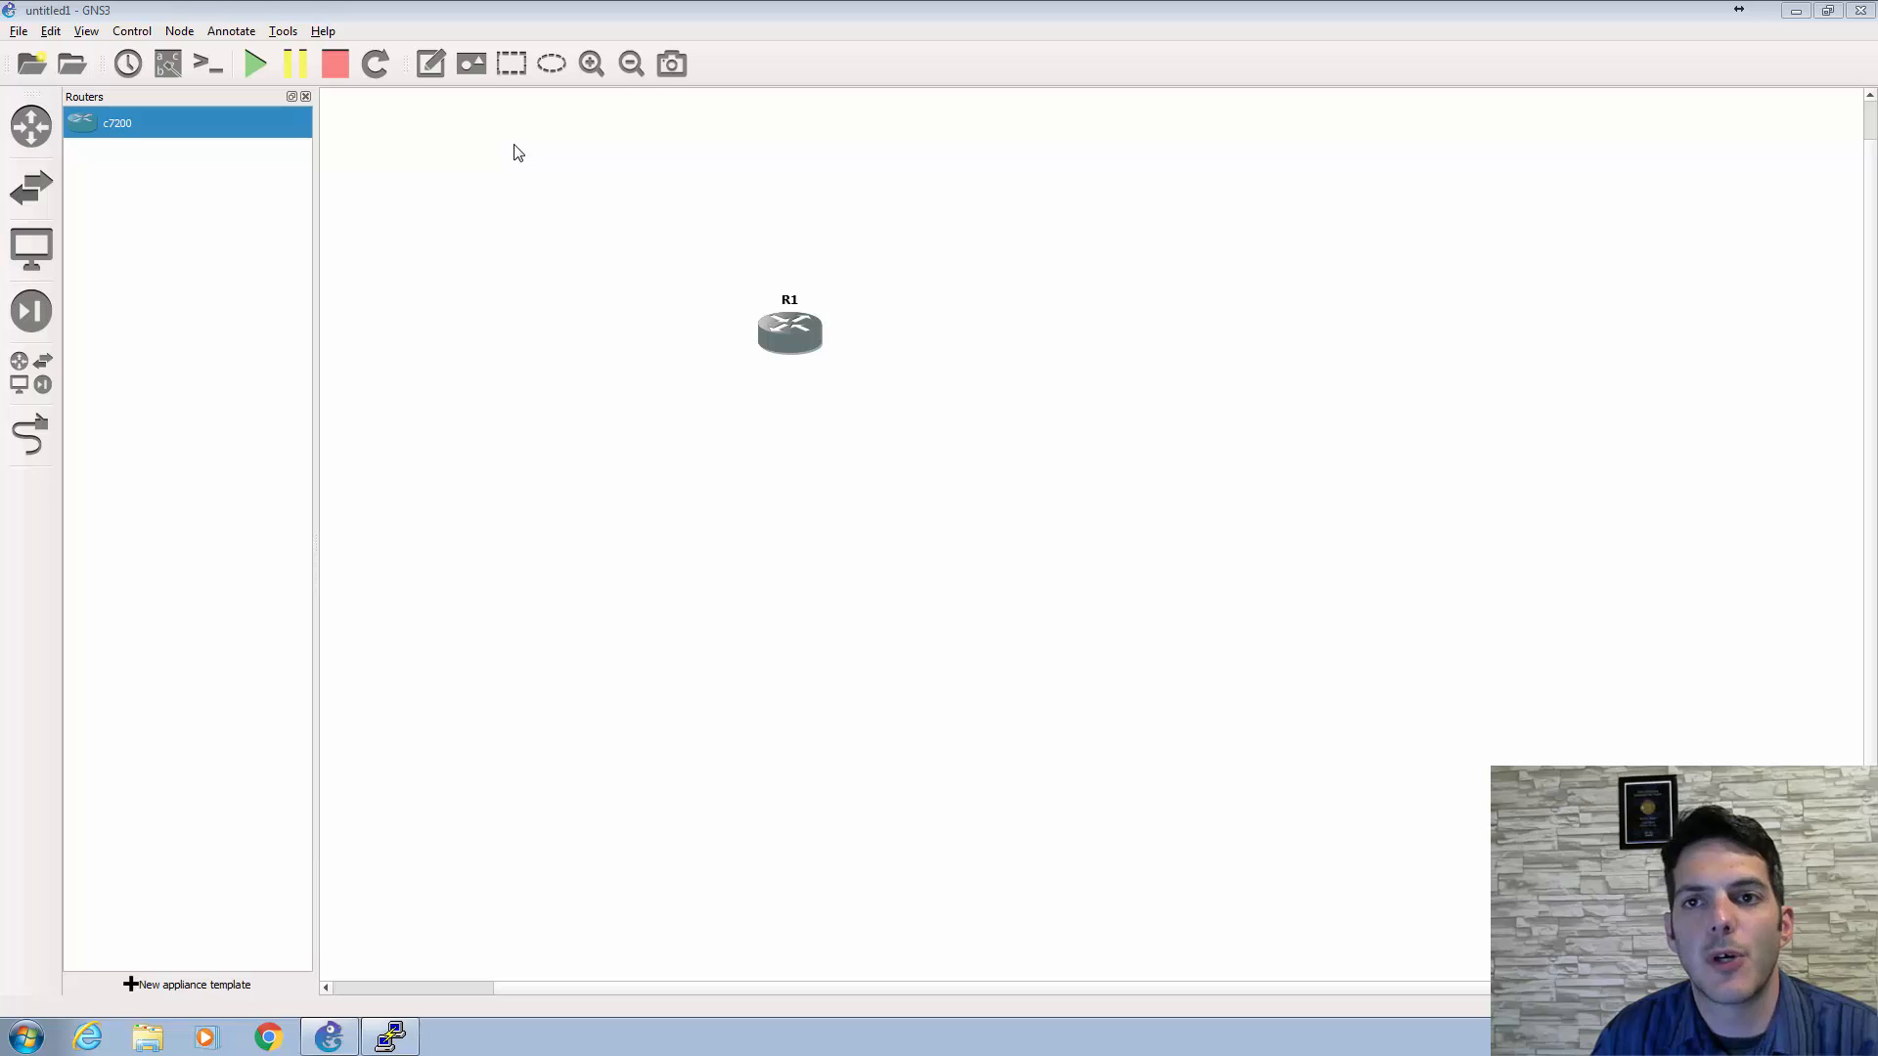
- Start a new Qemu VM template named L2 in the preferences, dismissing the warning, and proceed to its binary and memory
left_click(52, 32)
left_click(58, 118)
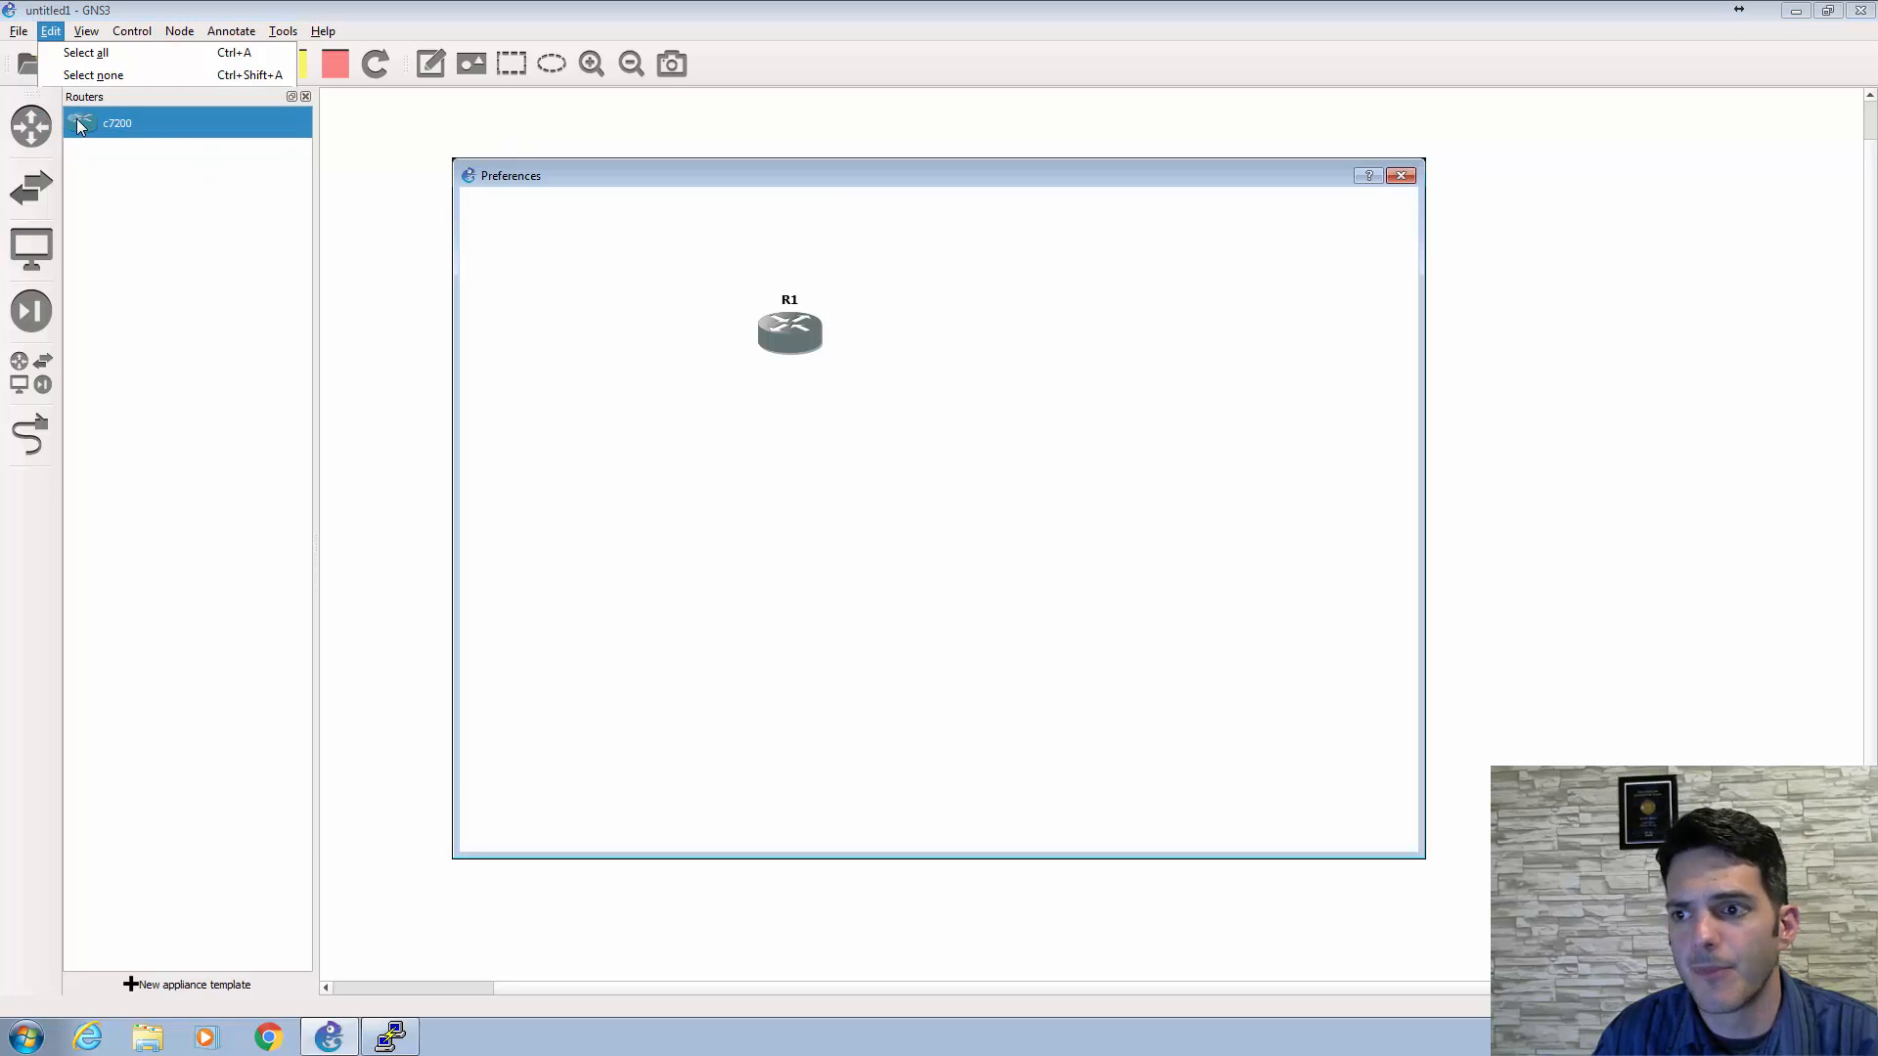
left_click(533, 474)
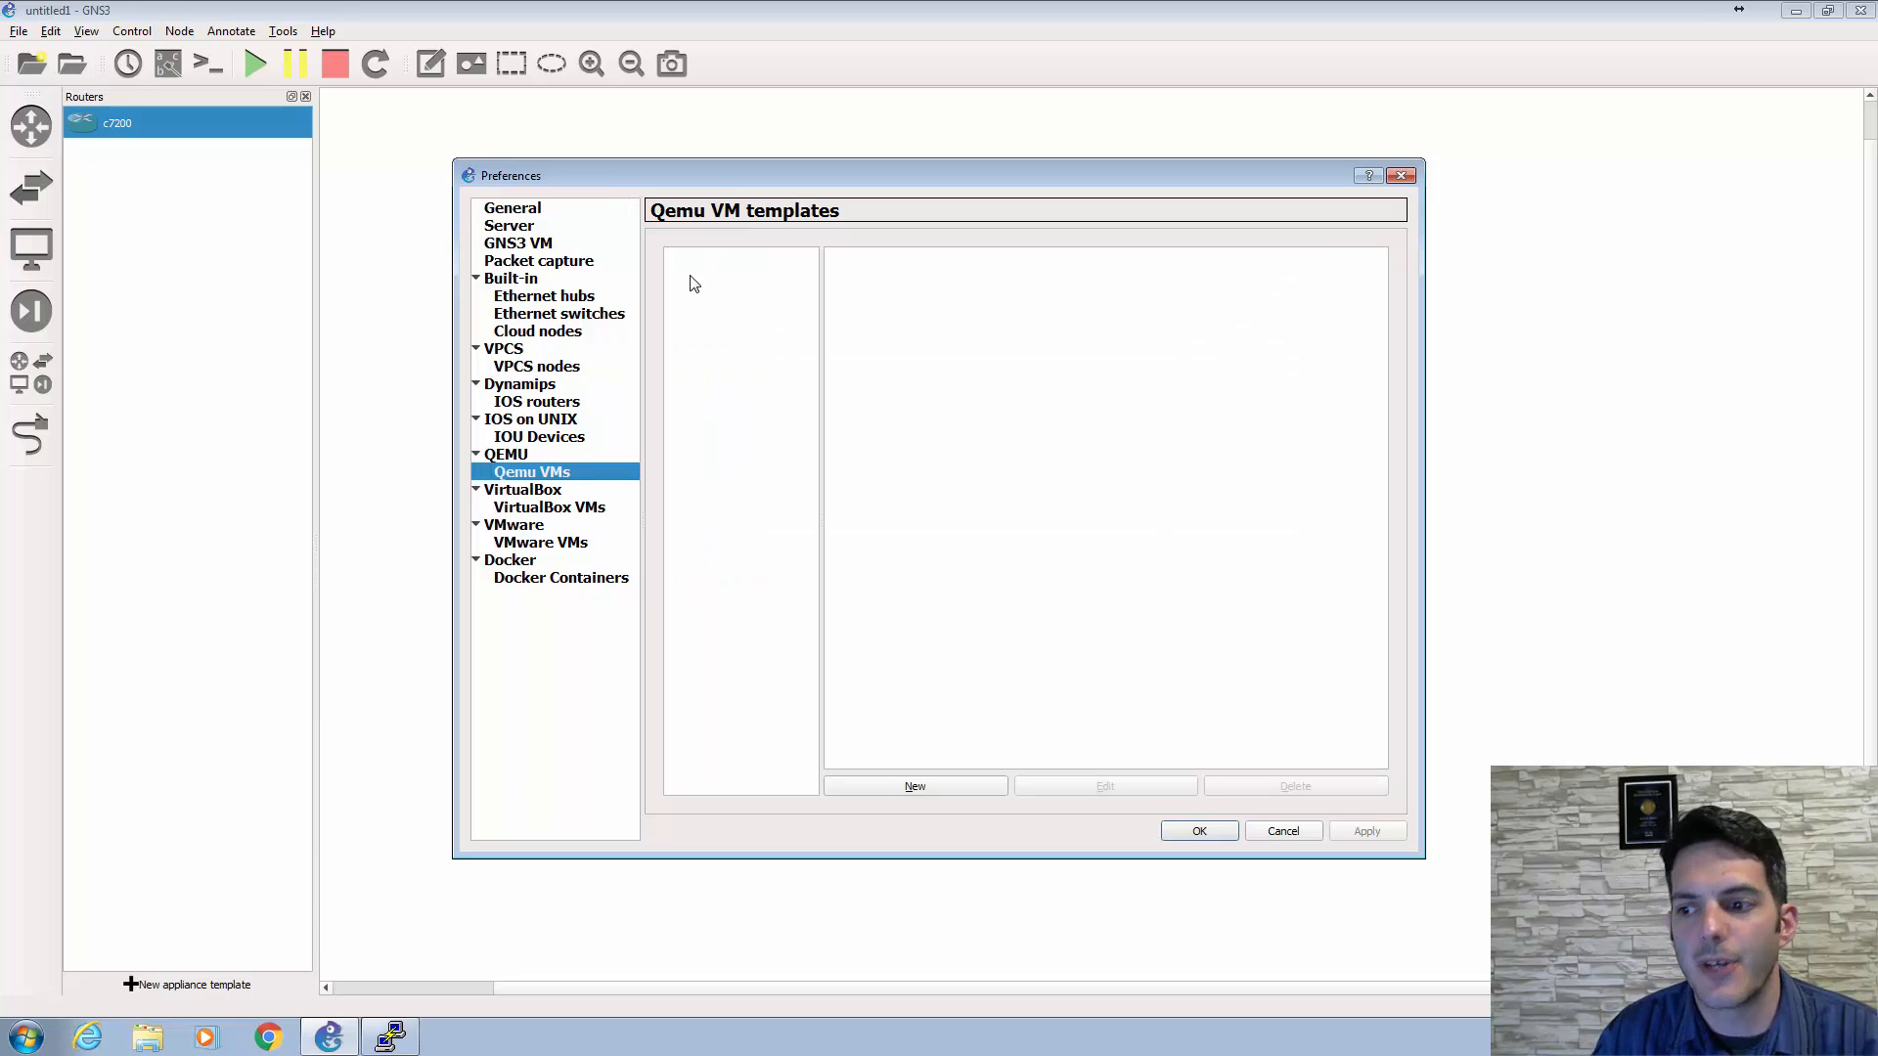
left_click(914, 786)
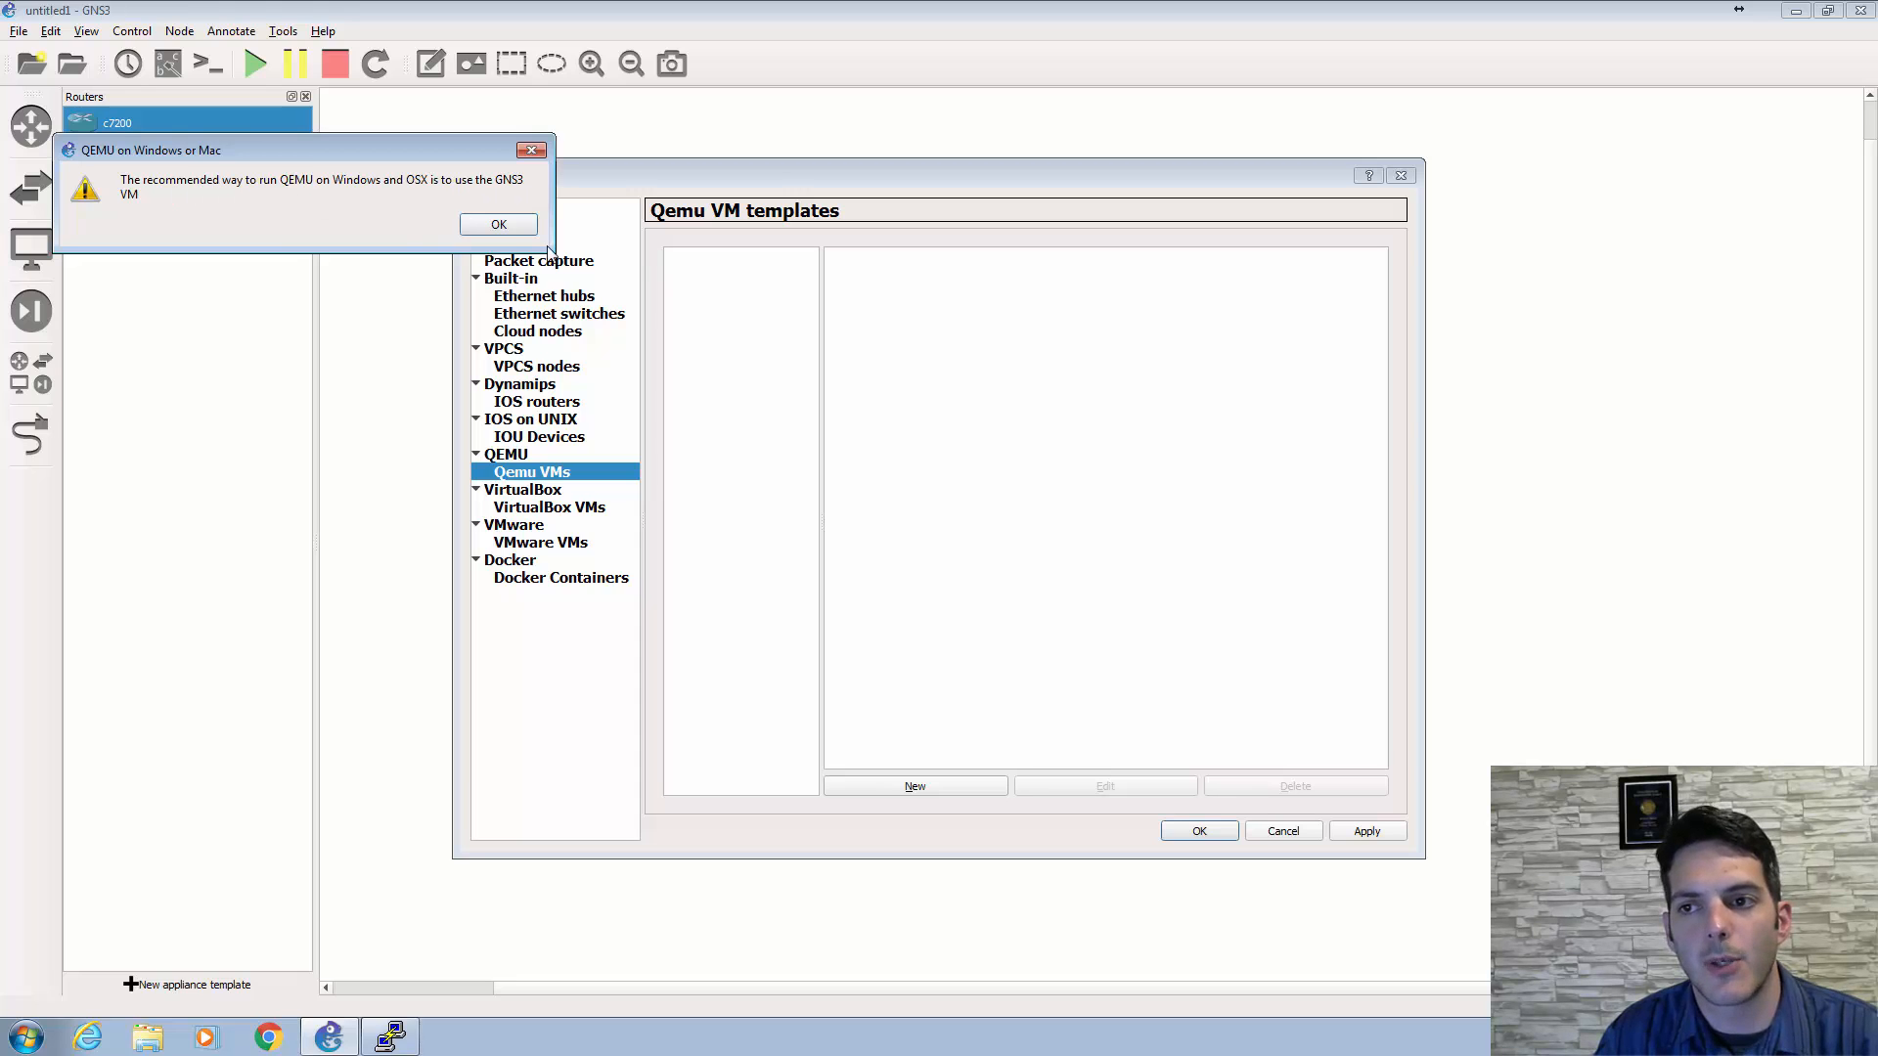
left_click(520, 227)
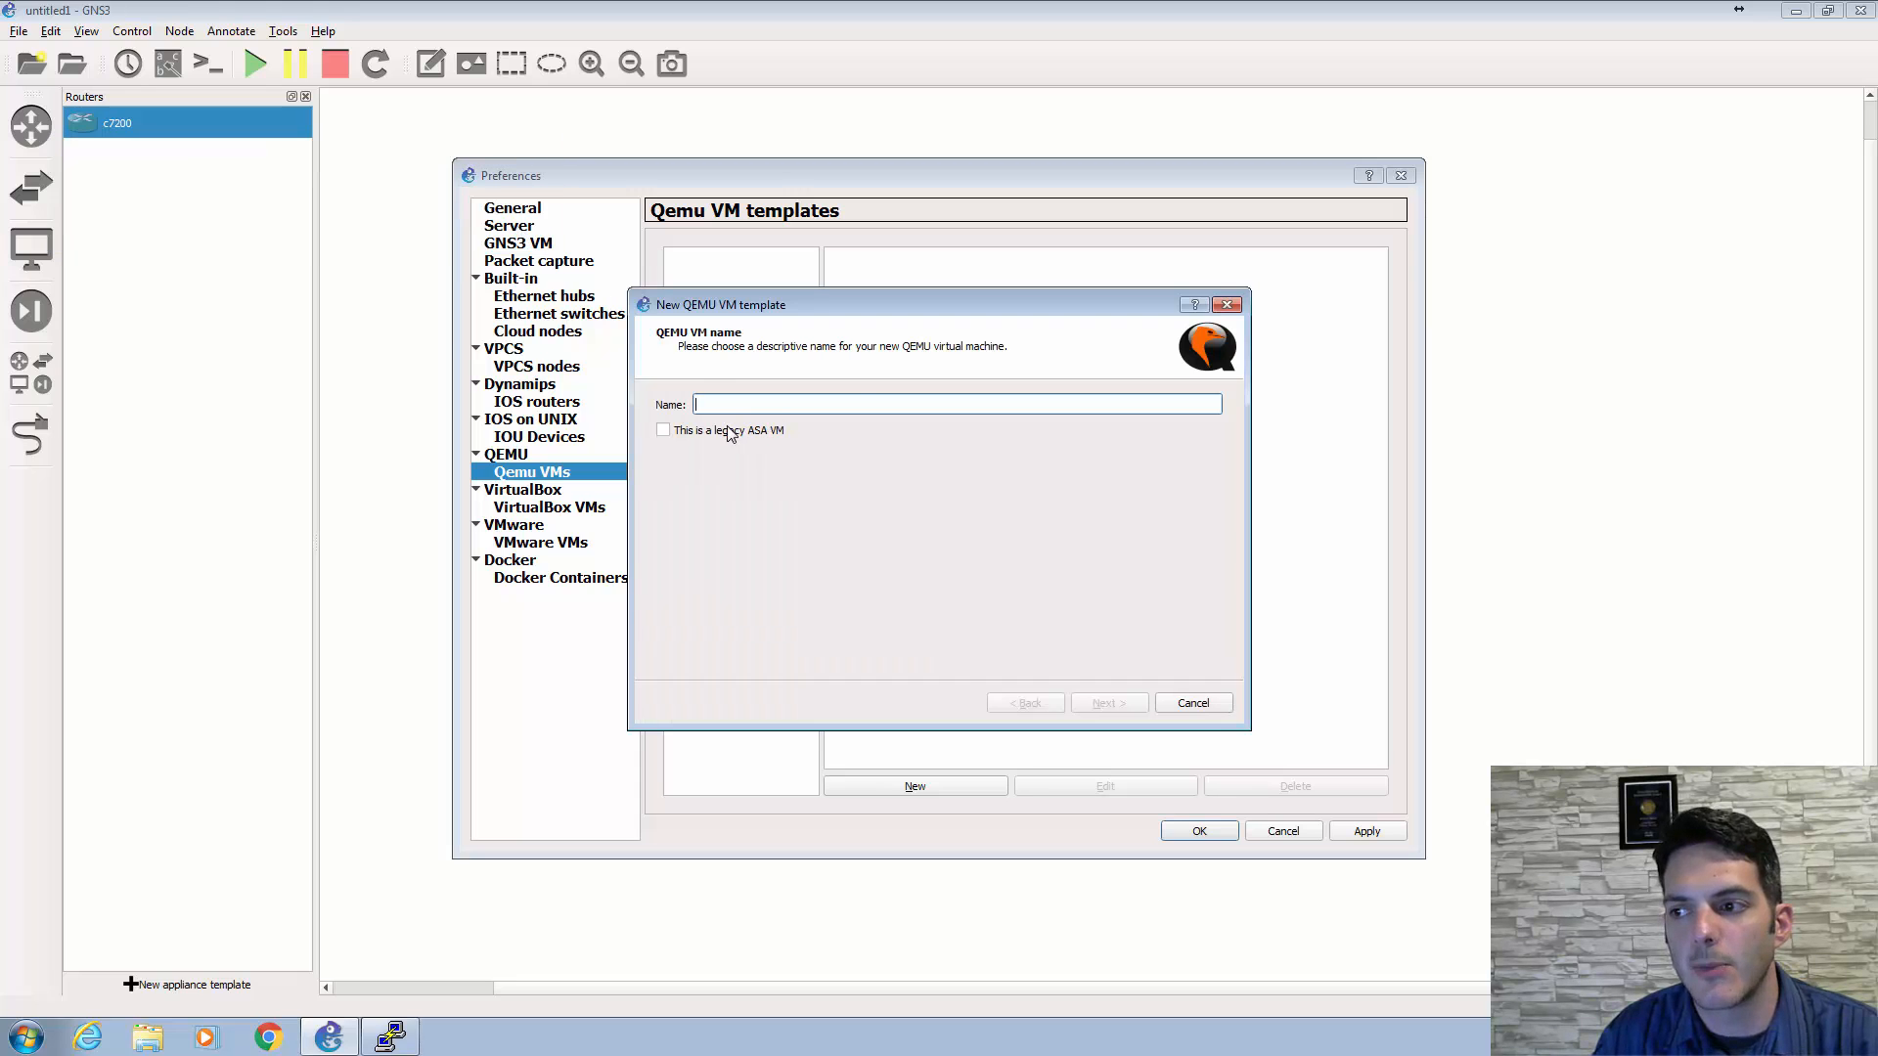
type("L2")
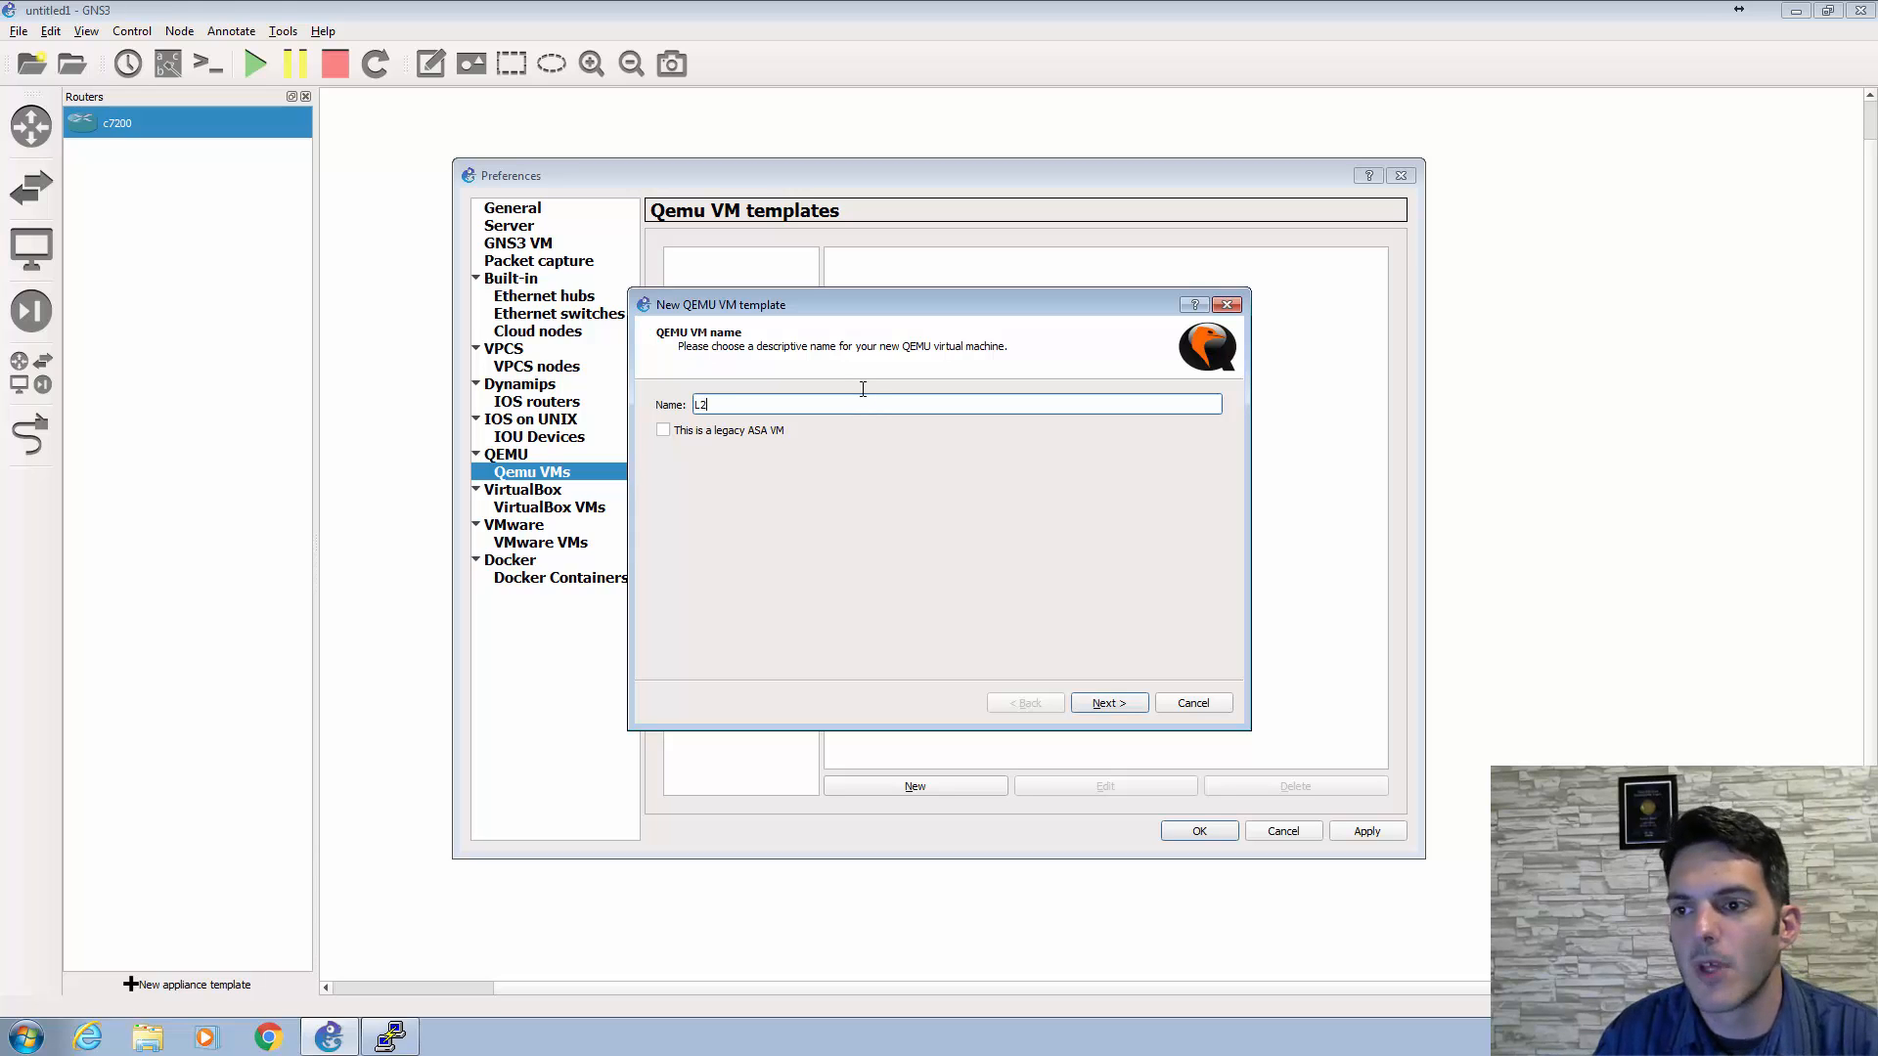
left_click(1113, 702)
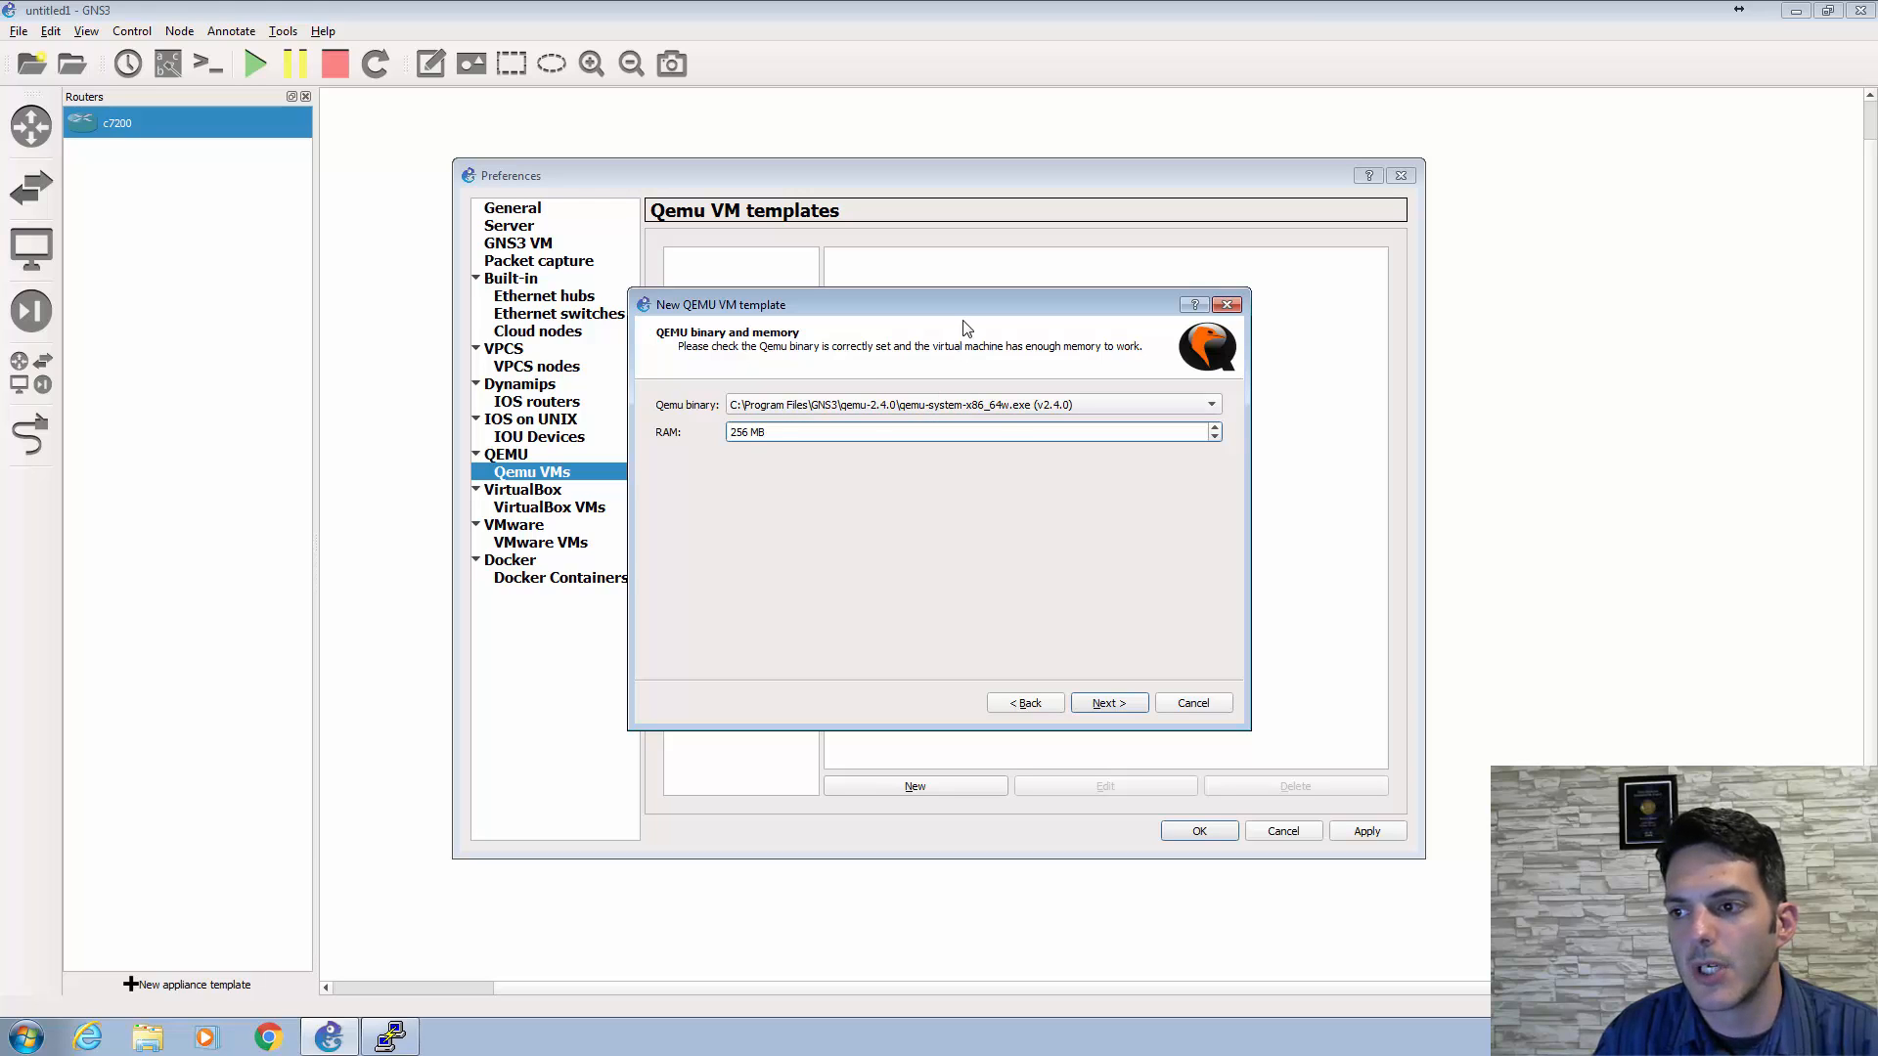
- Set the L2 template's RAM to 512 MB and proceed to the console type
left_click(1004, 408)
left_click(1003, 408)
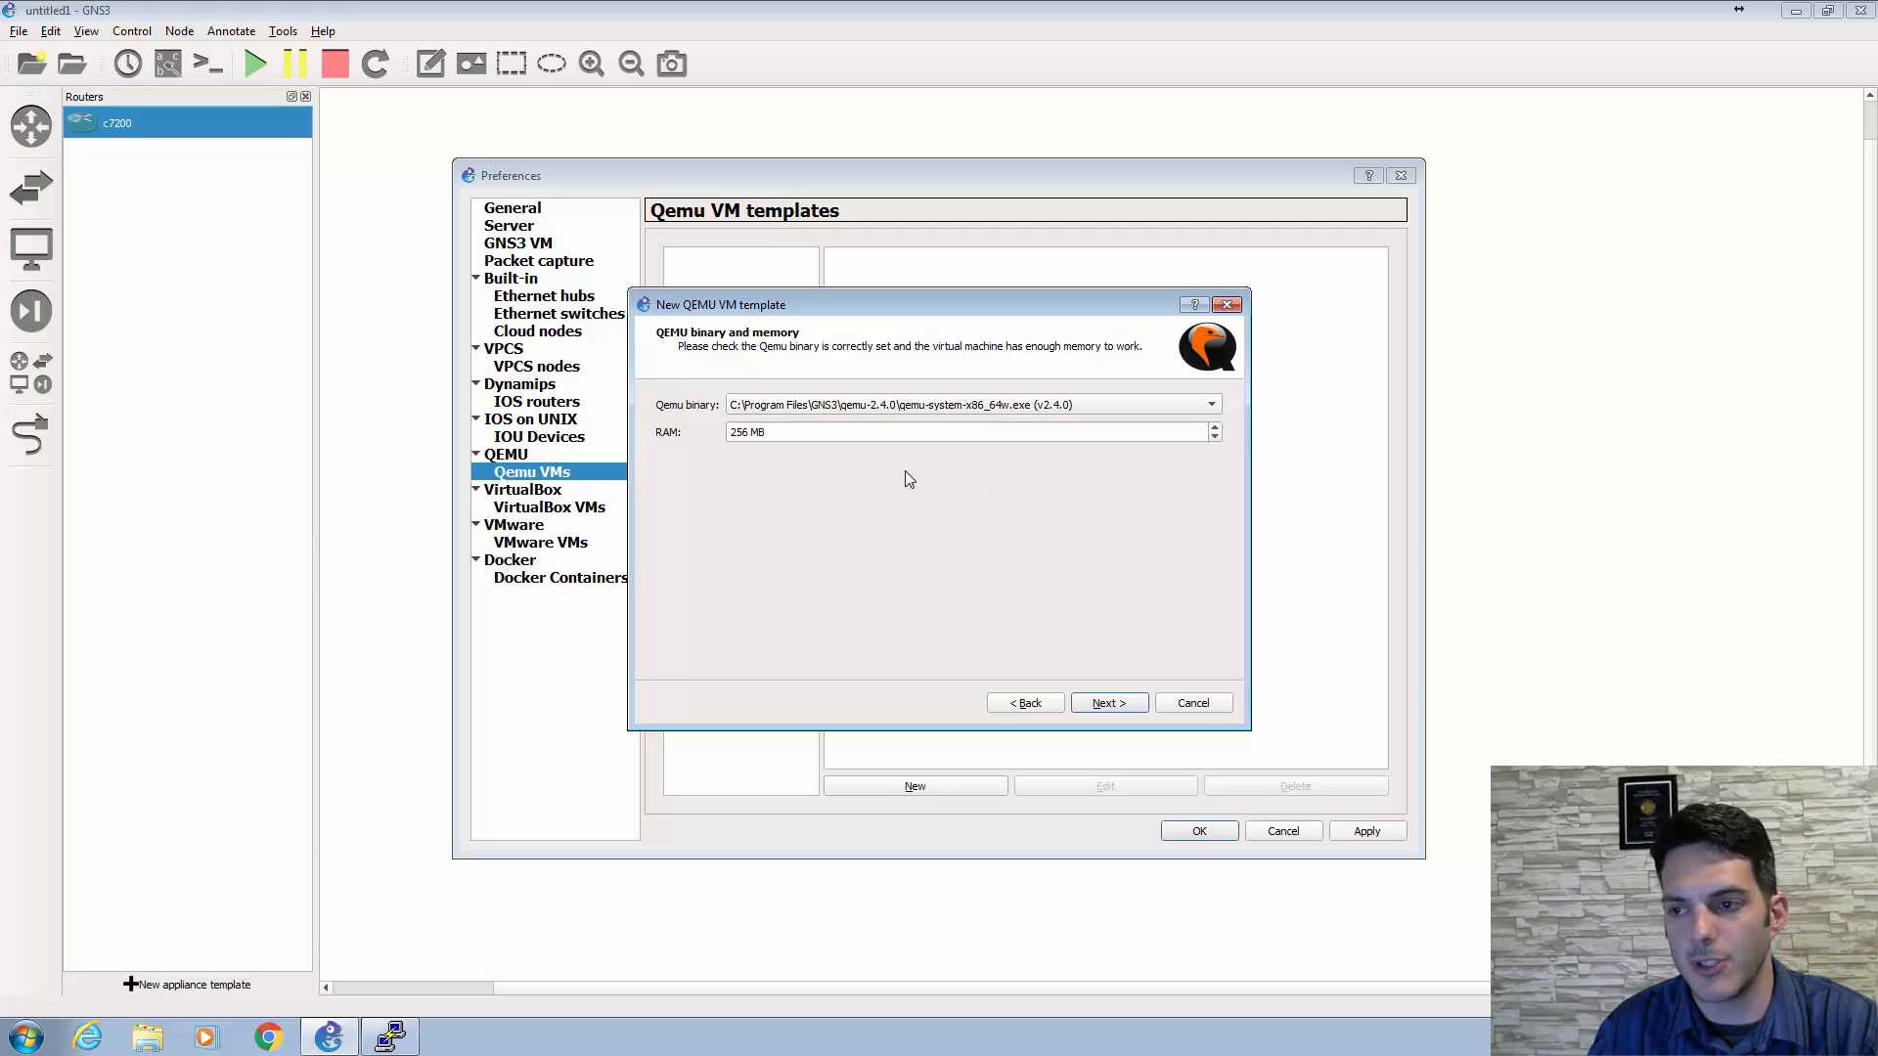
left_click(740, 433)
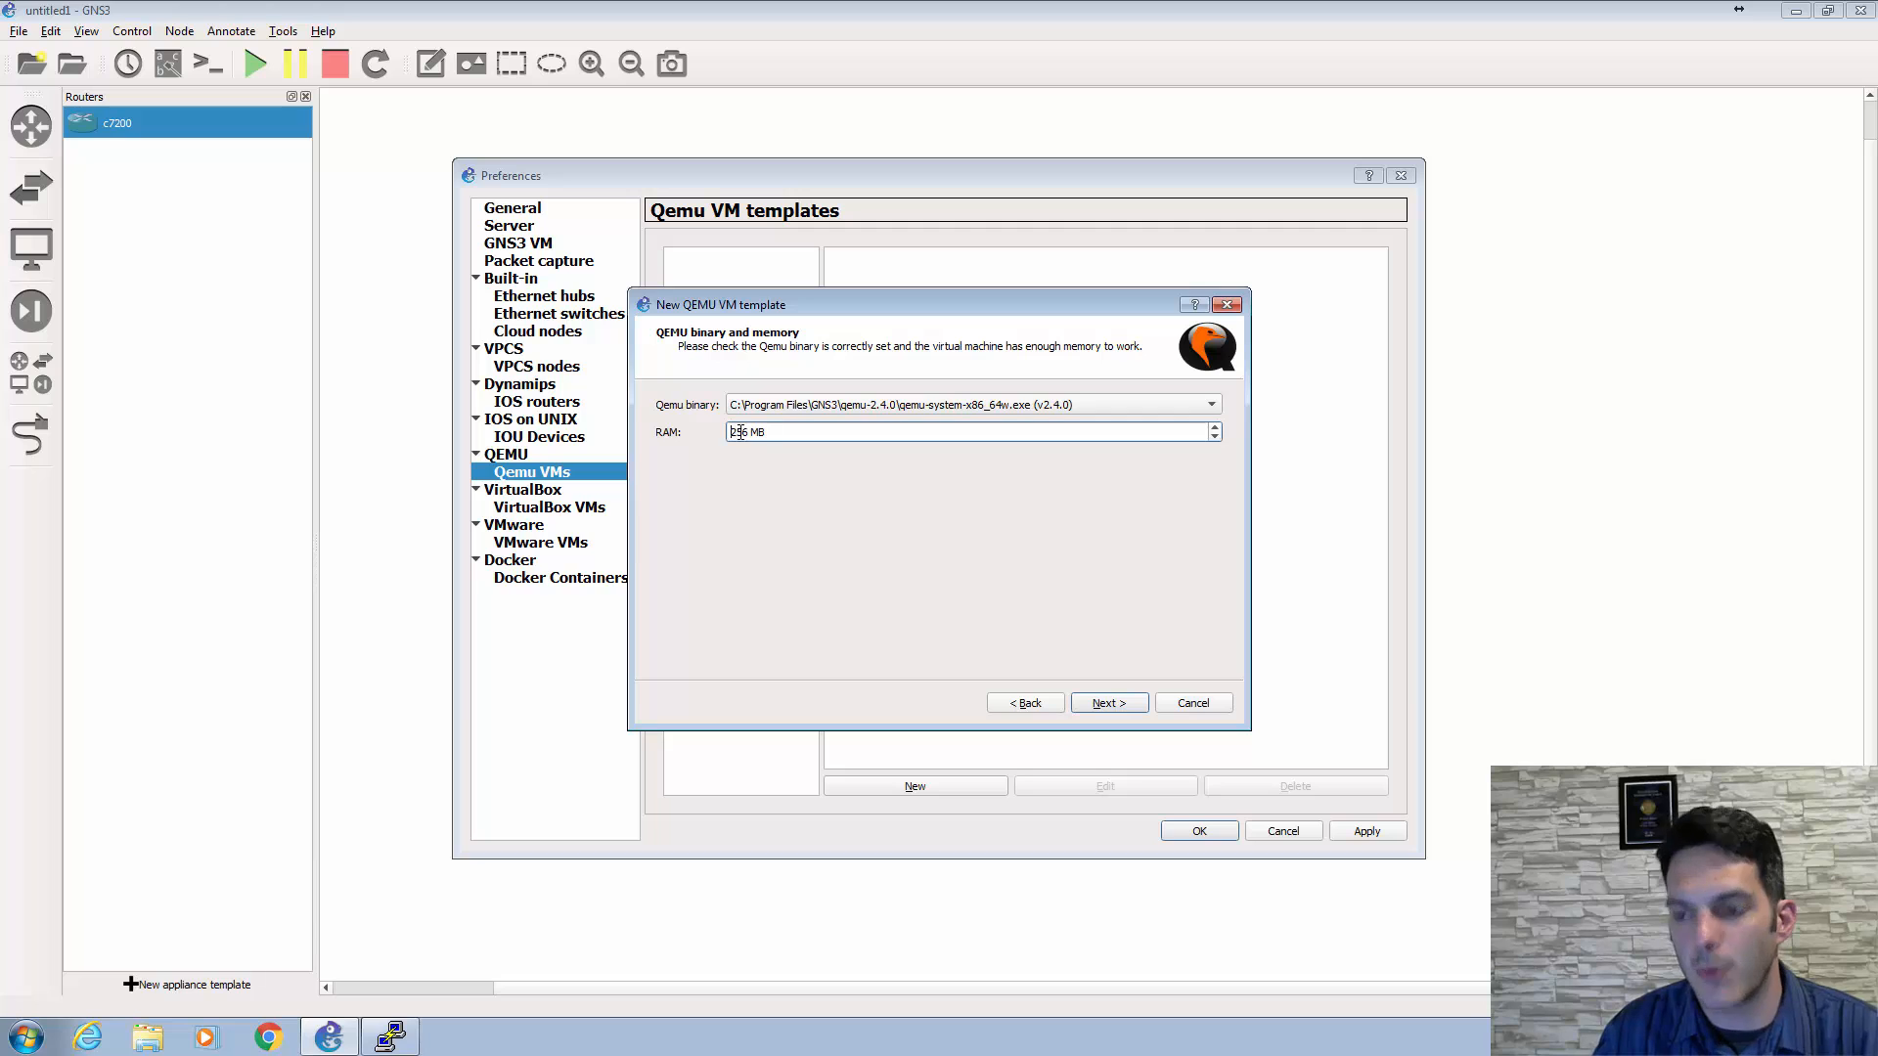
key("BackSpace")
key("BackSpace")
key("BackSpace")
key("BackSpace")
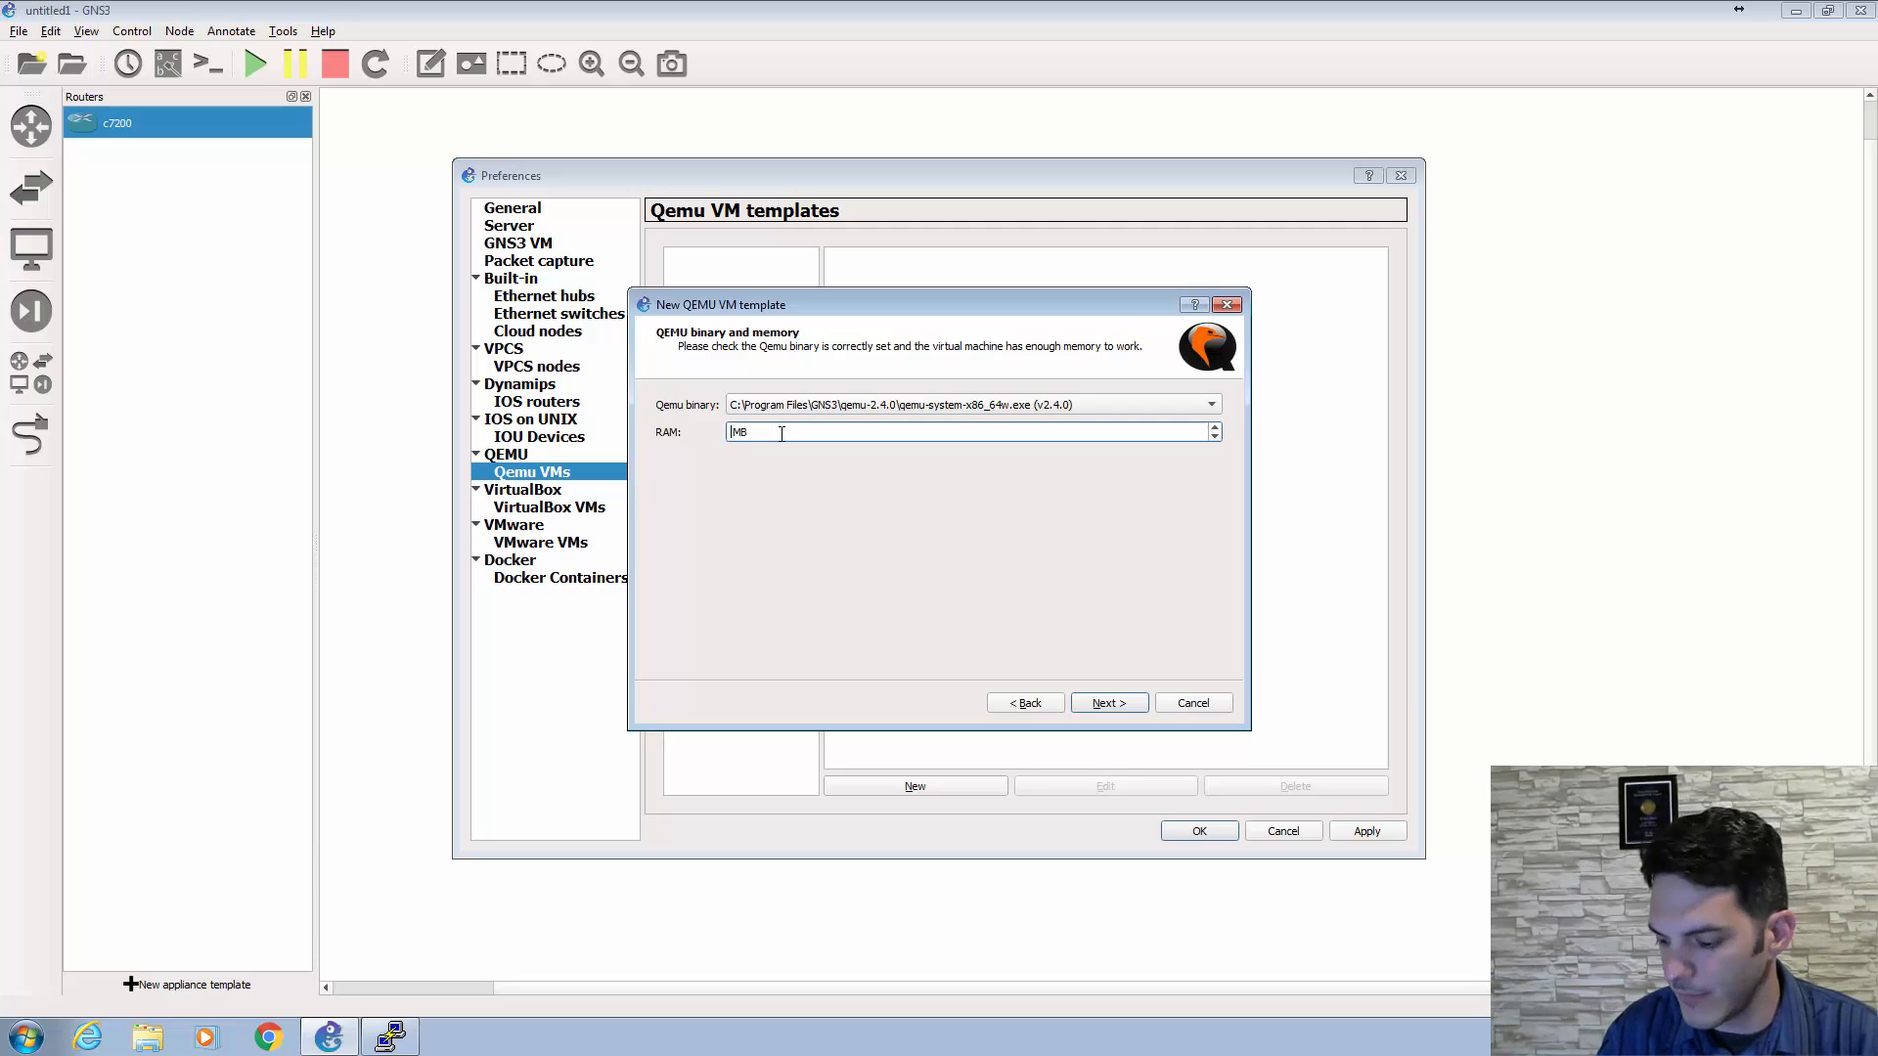
type("512")
left_click(1102, 703)
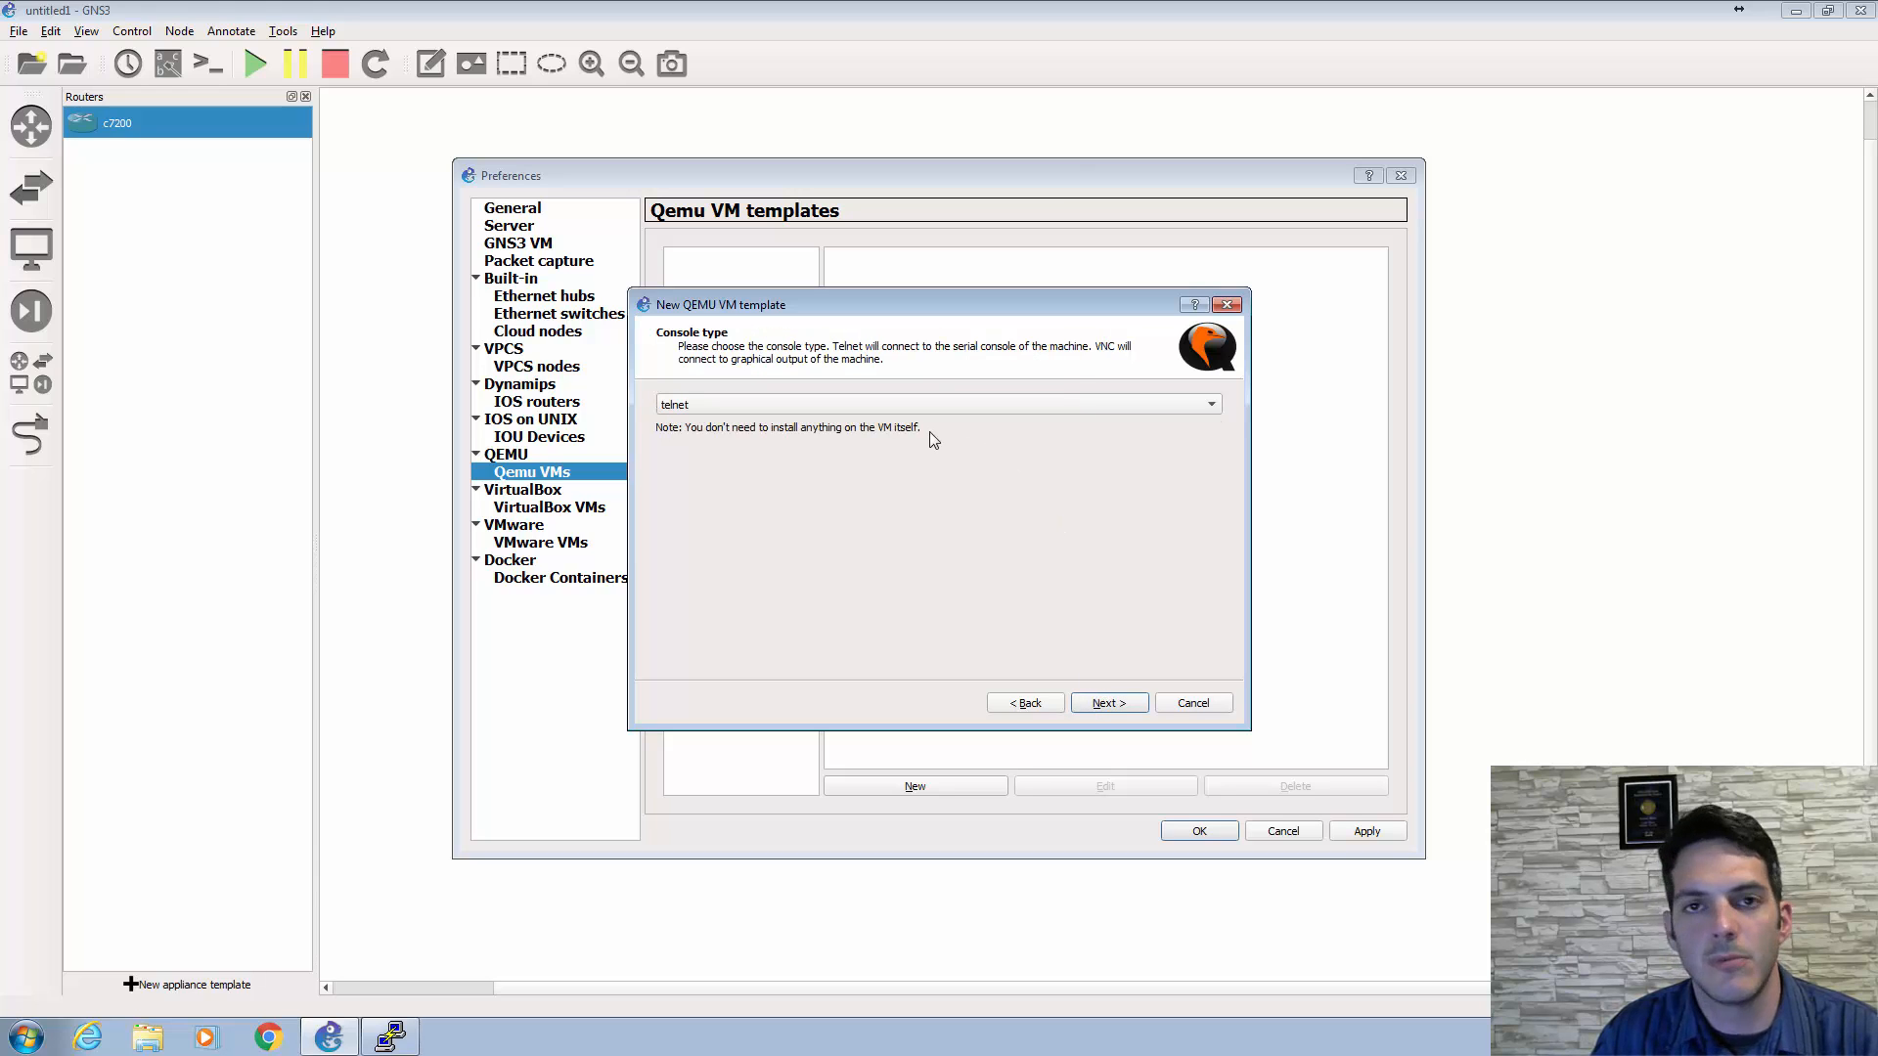
- Keep the telnet console type, choose the existing disk image vIOS-L2.vmdk, and finish the L2 template
left_click(1072, 406)
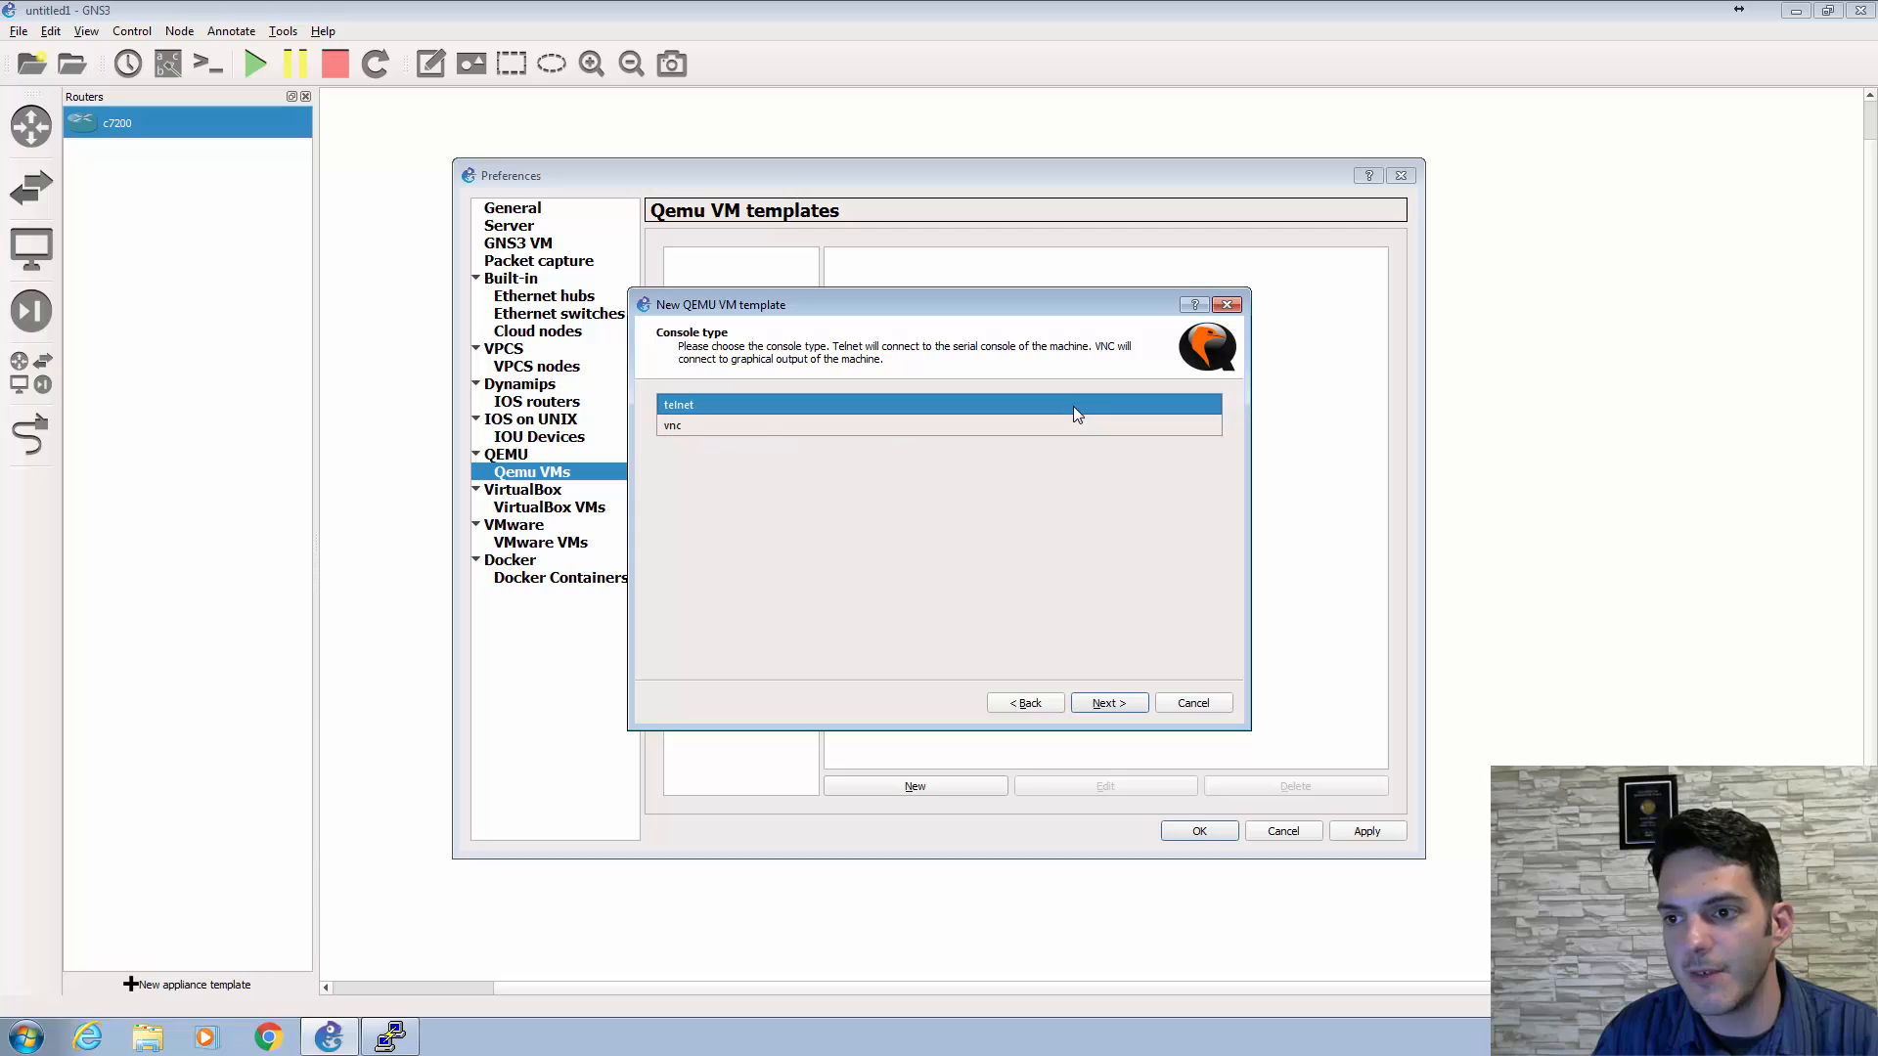
left_click(1074, 412)
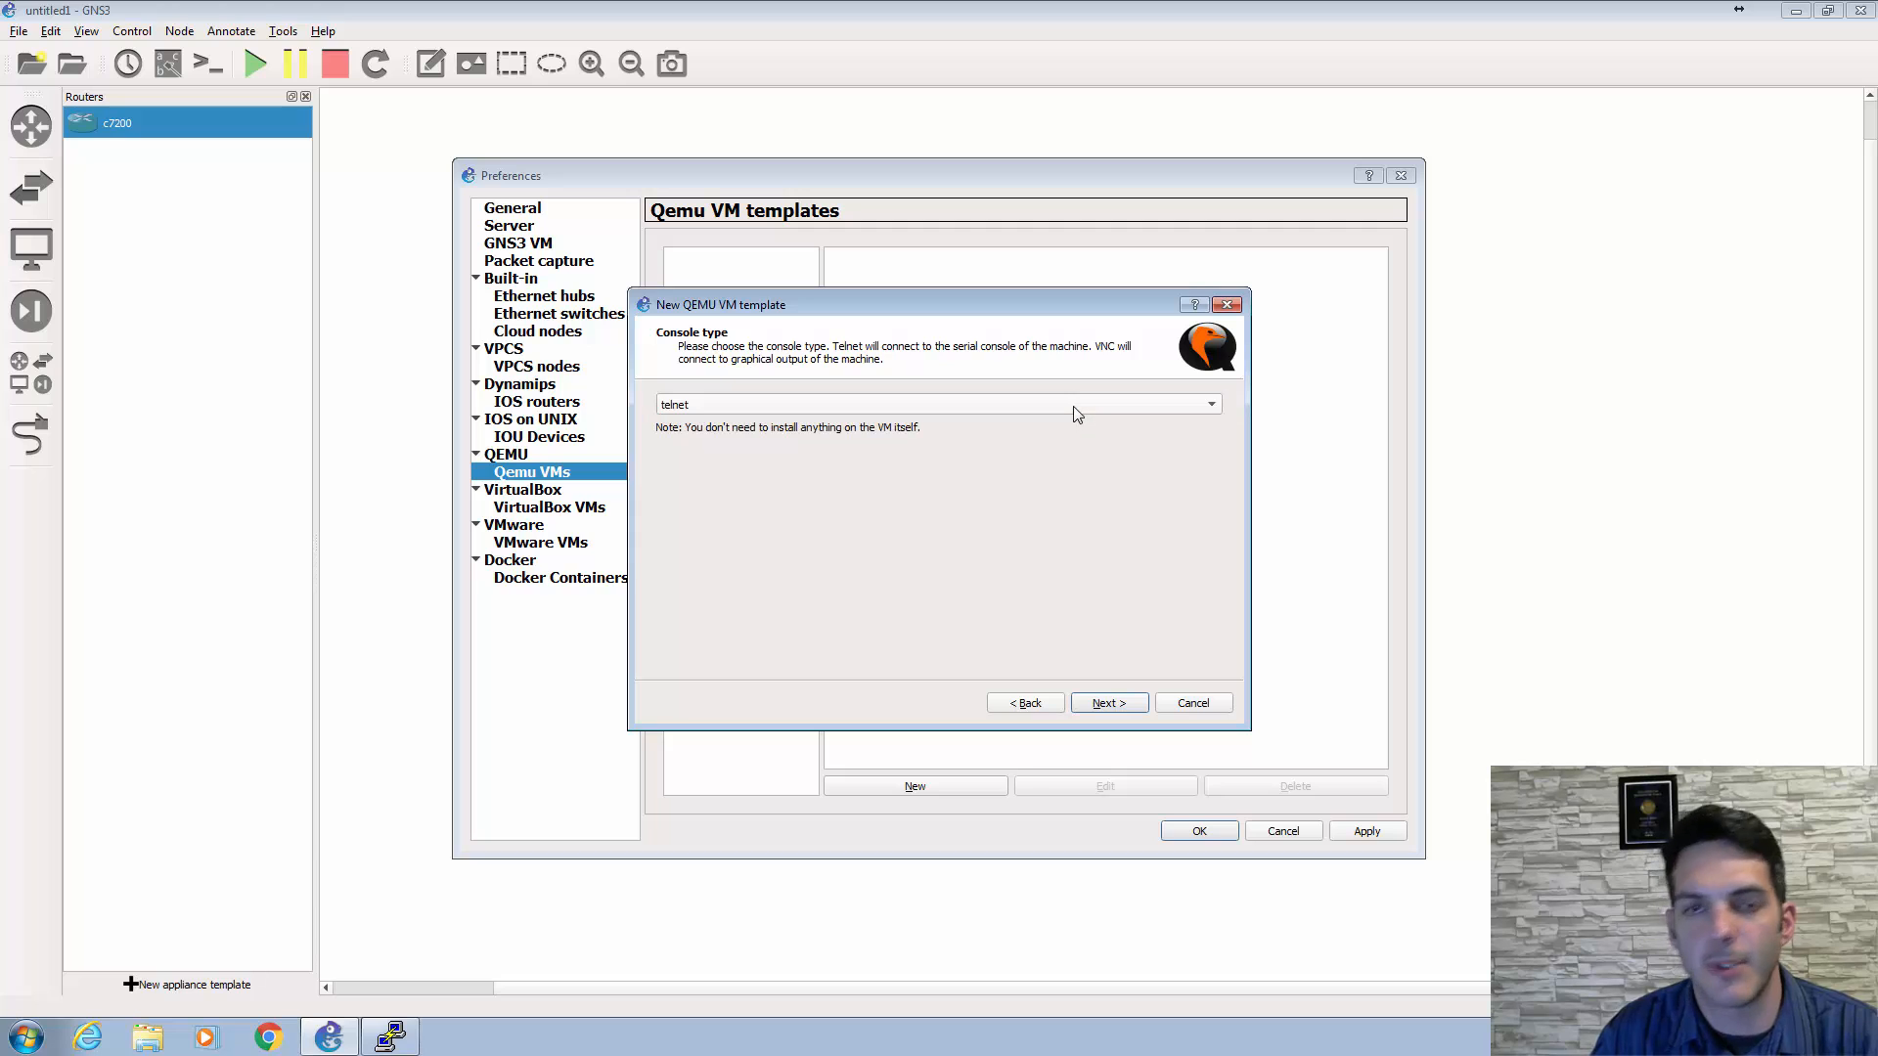
left_click(1122, 705)
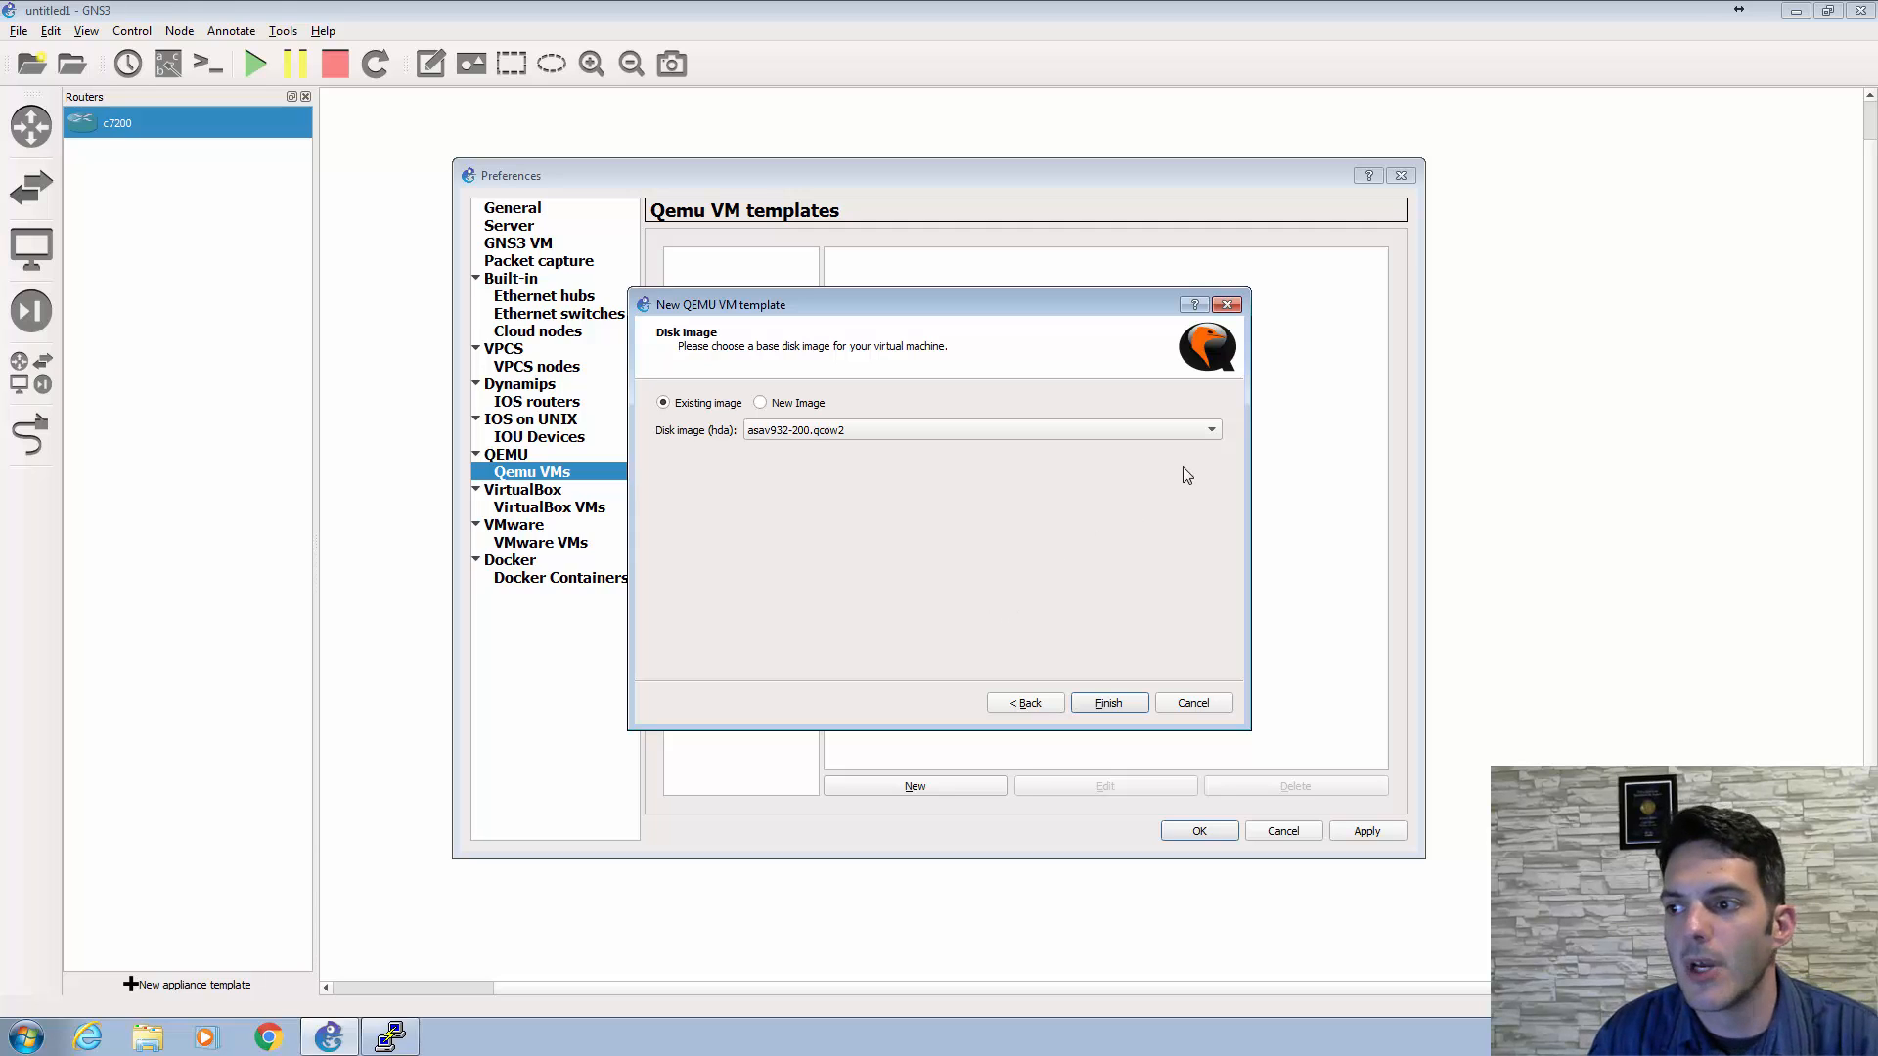
left_click(1203, 432)
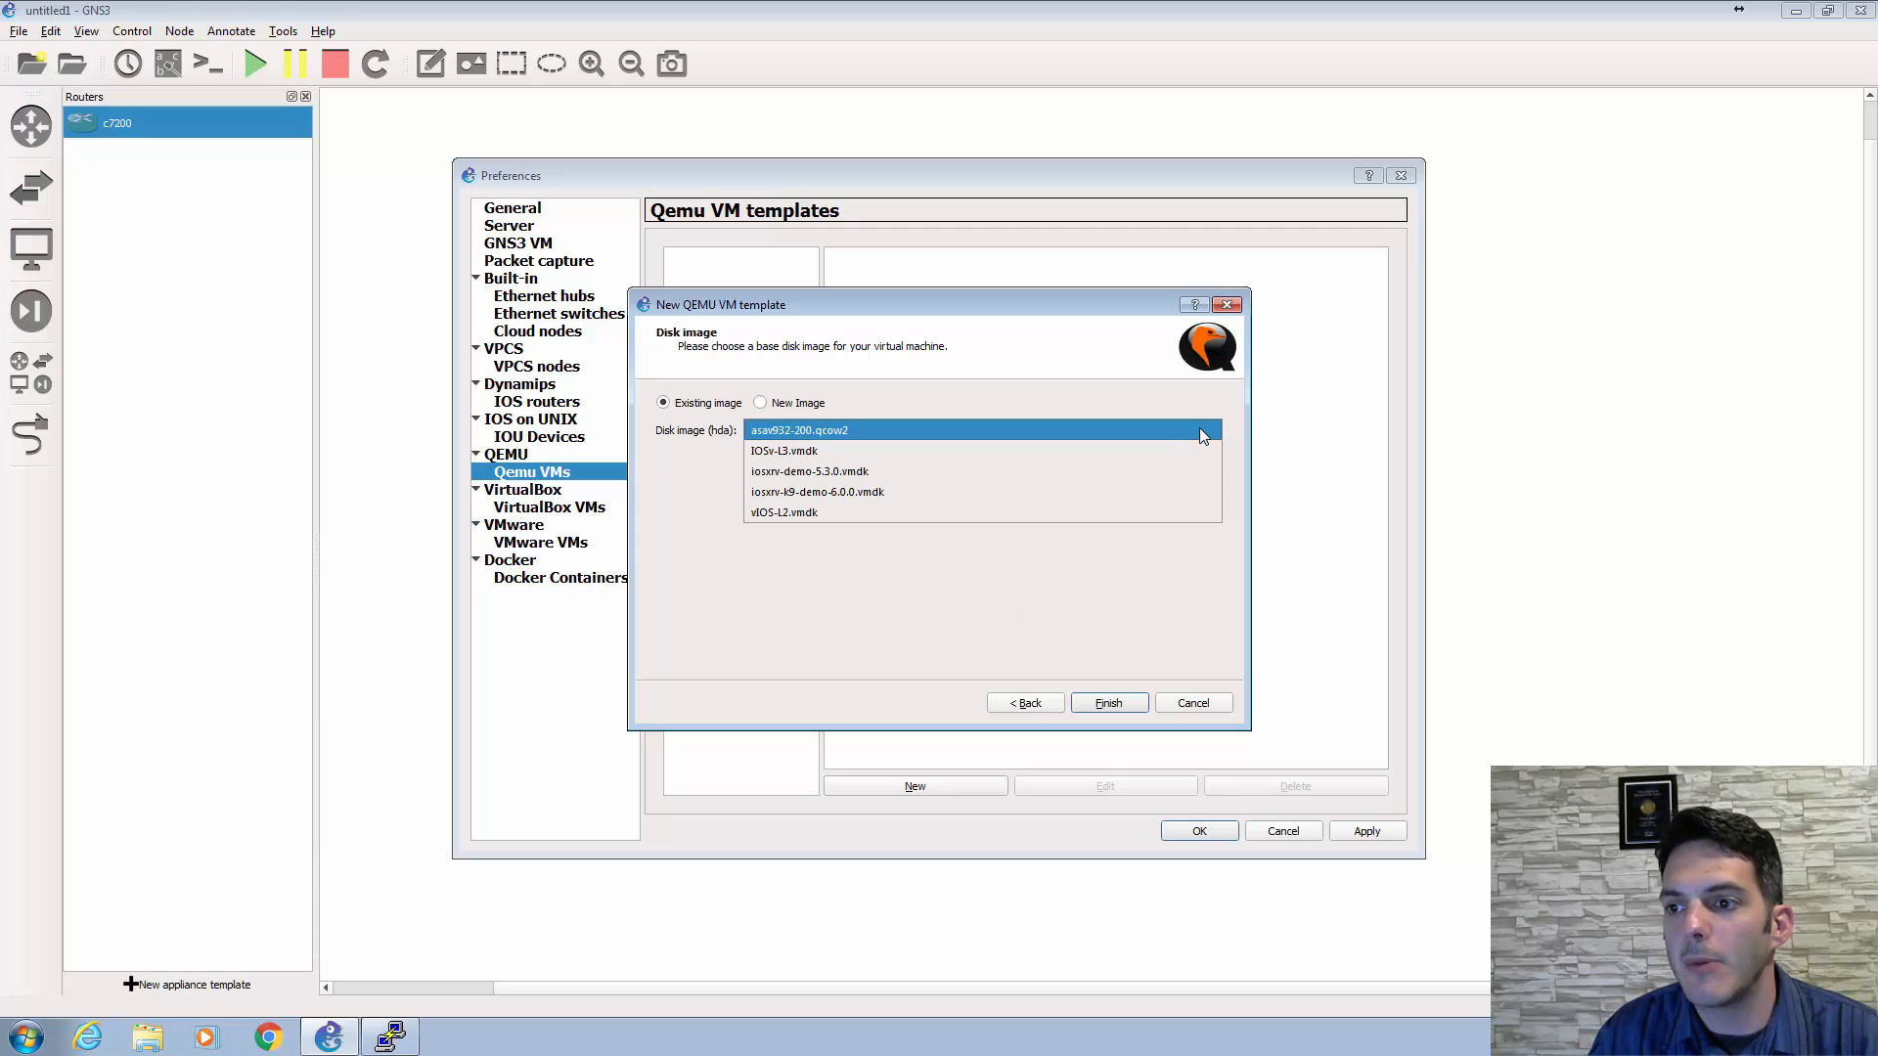
left_click(1152, 514)
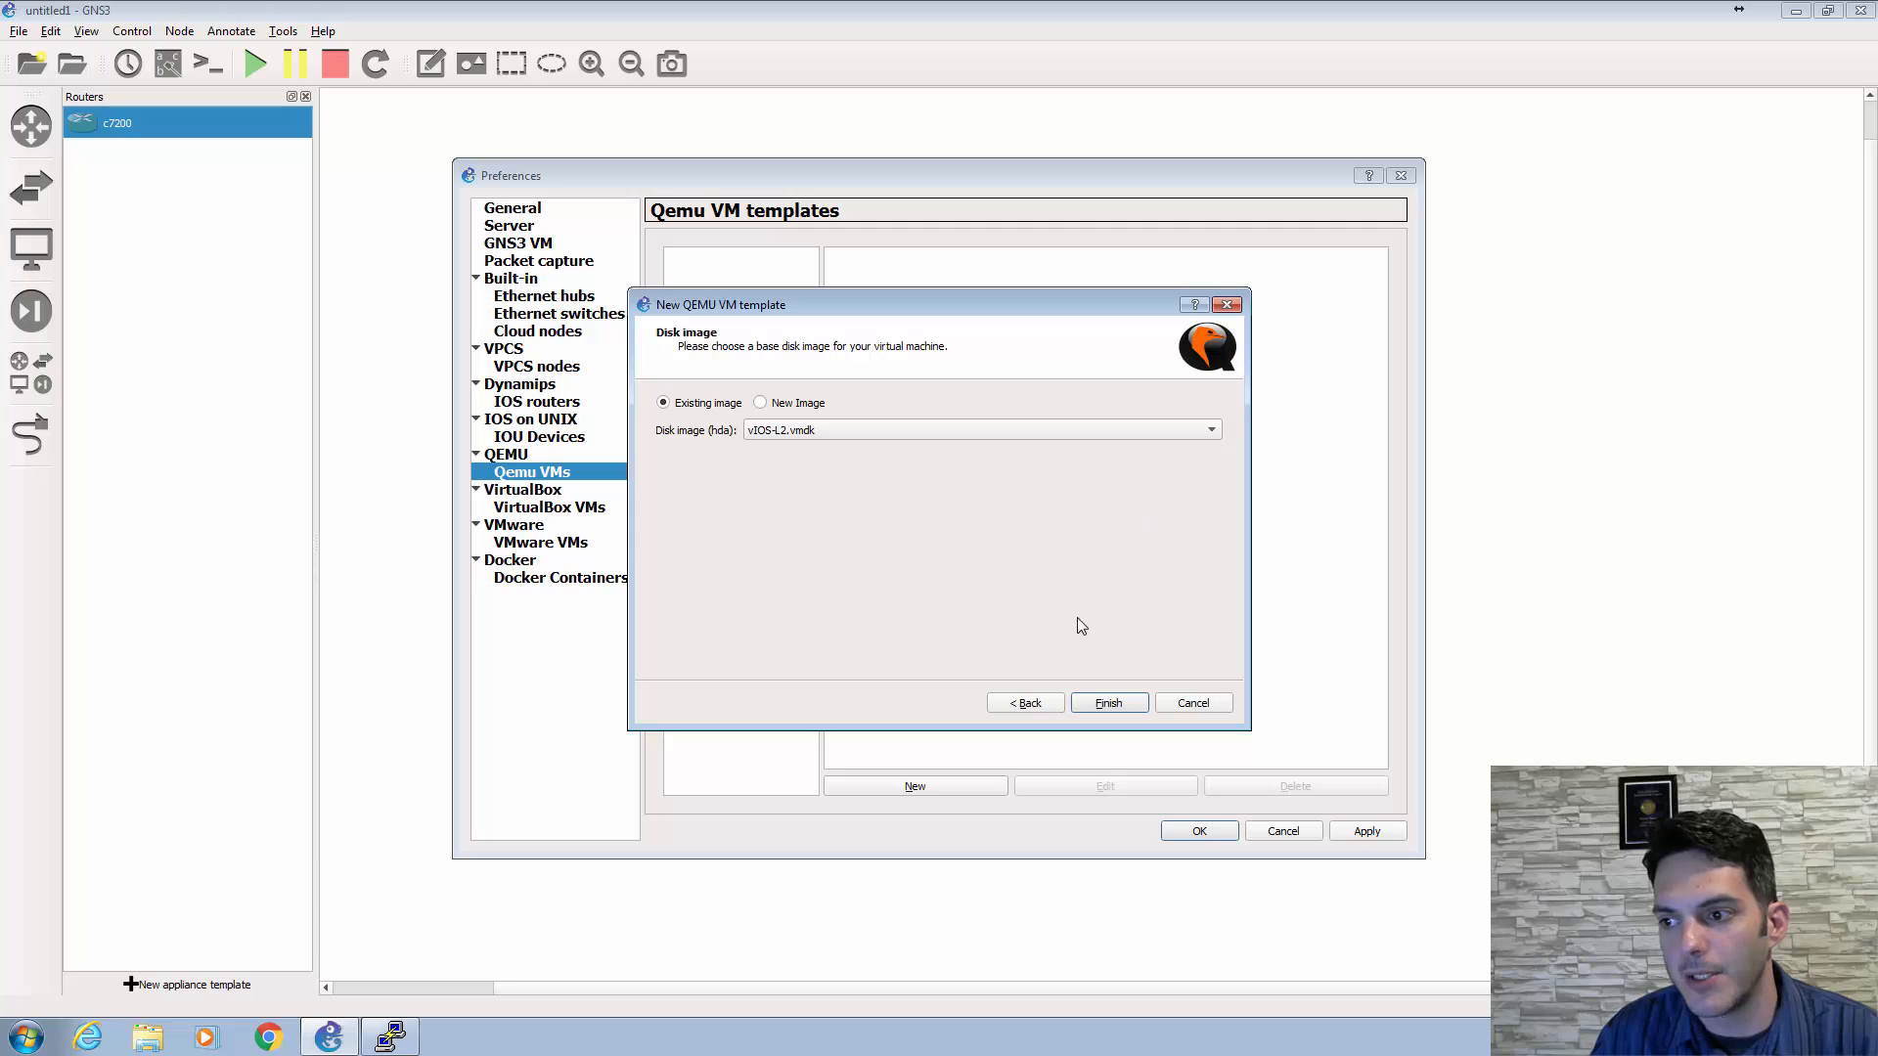
left_click(1099, 702)
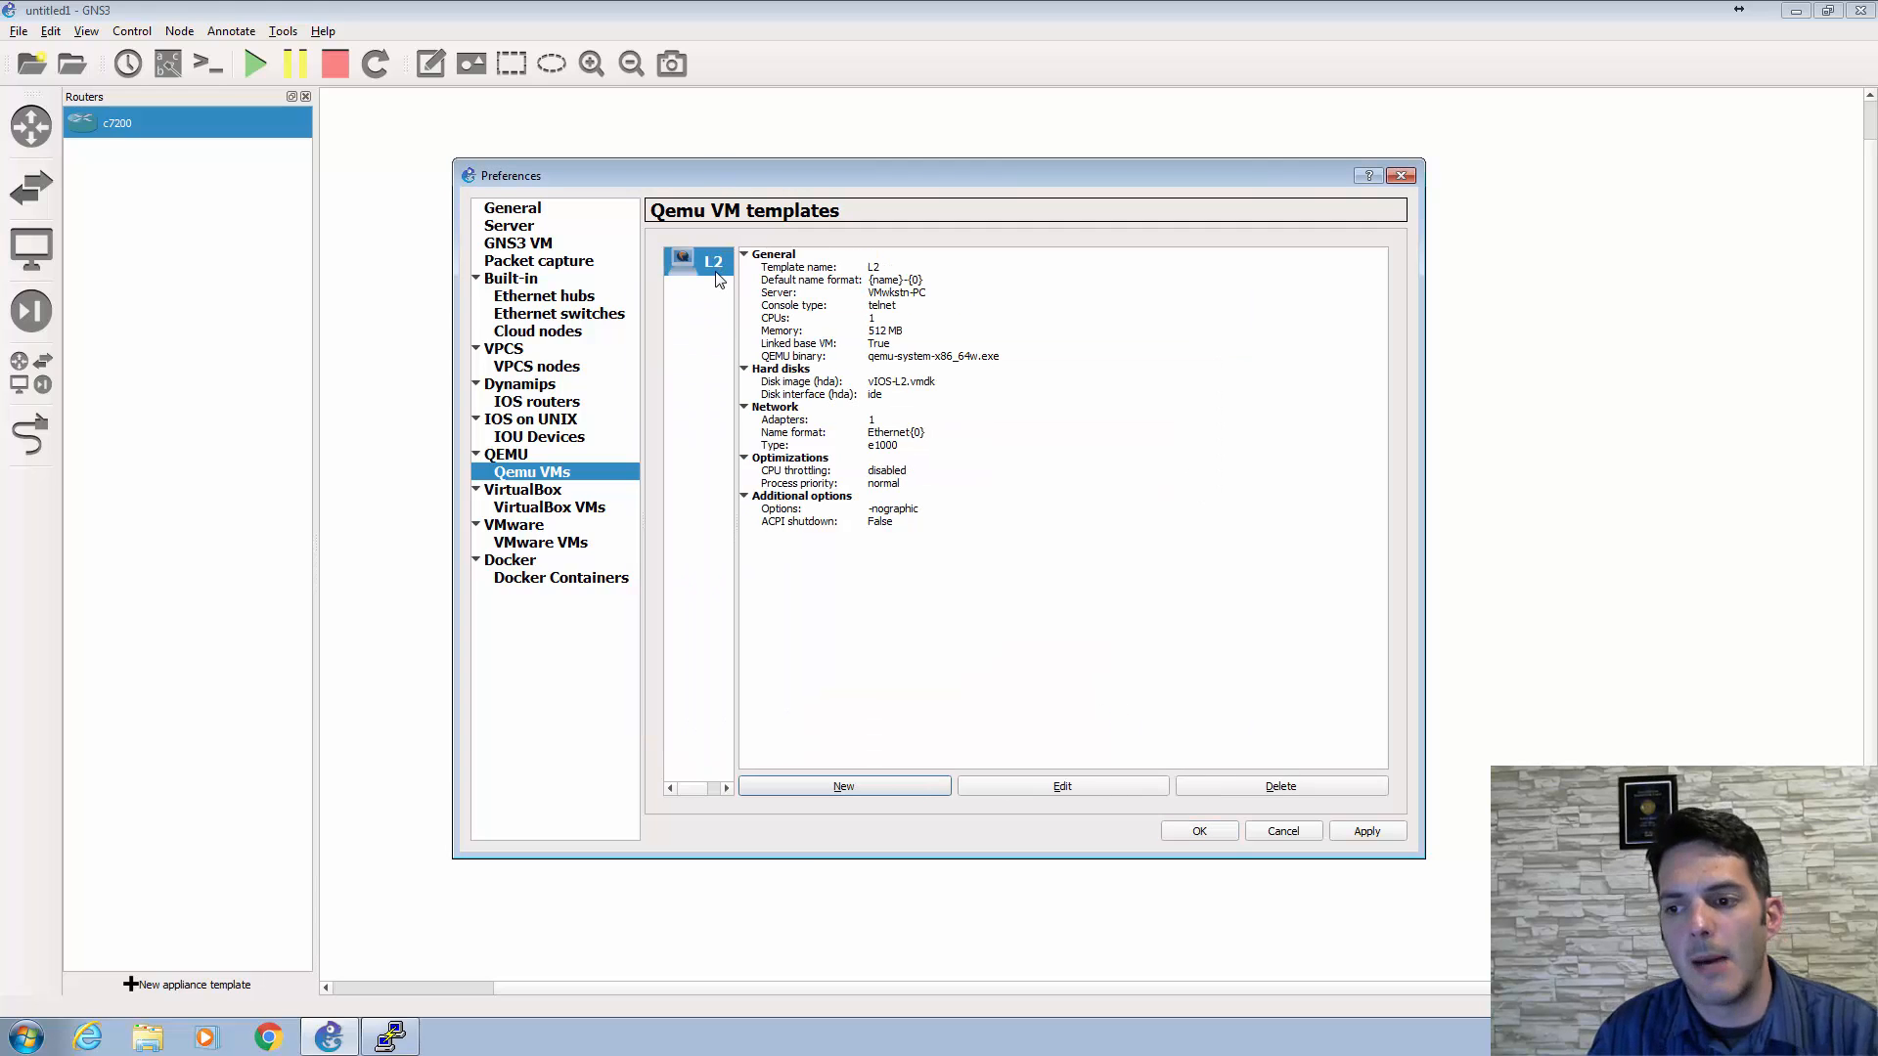
- Start another Qemu VM template named XR, dismissing the warning, and set its RAM to 2048 MB
left_click(861, 784)
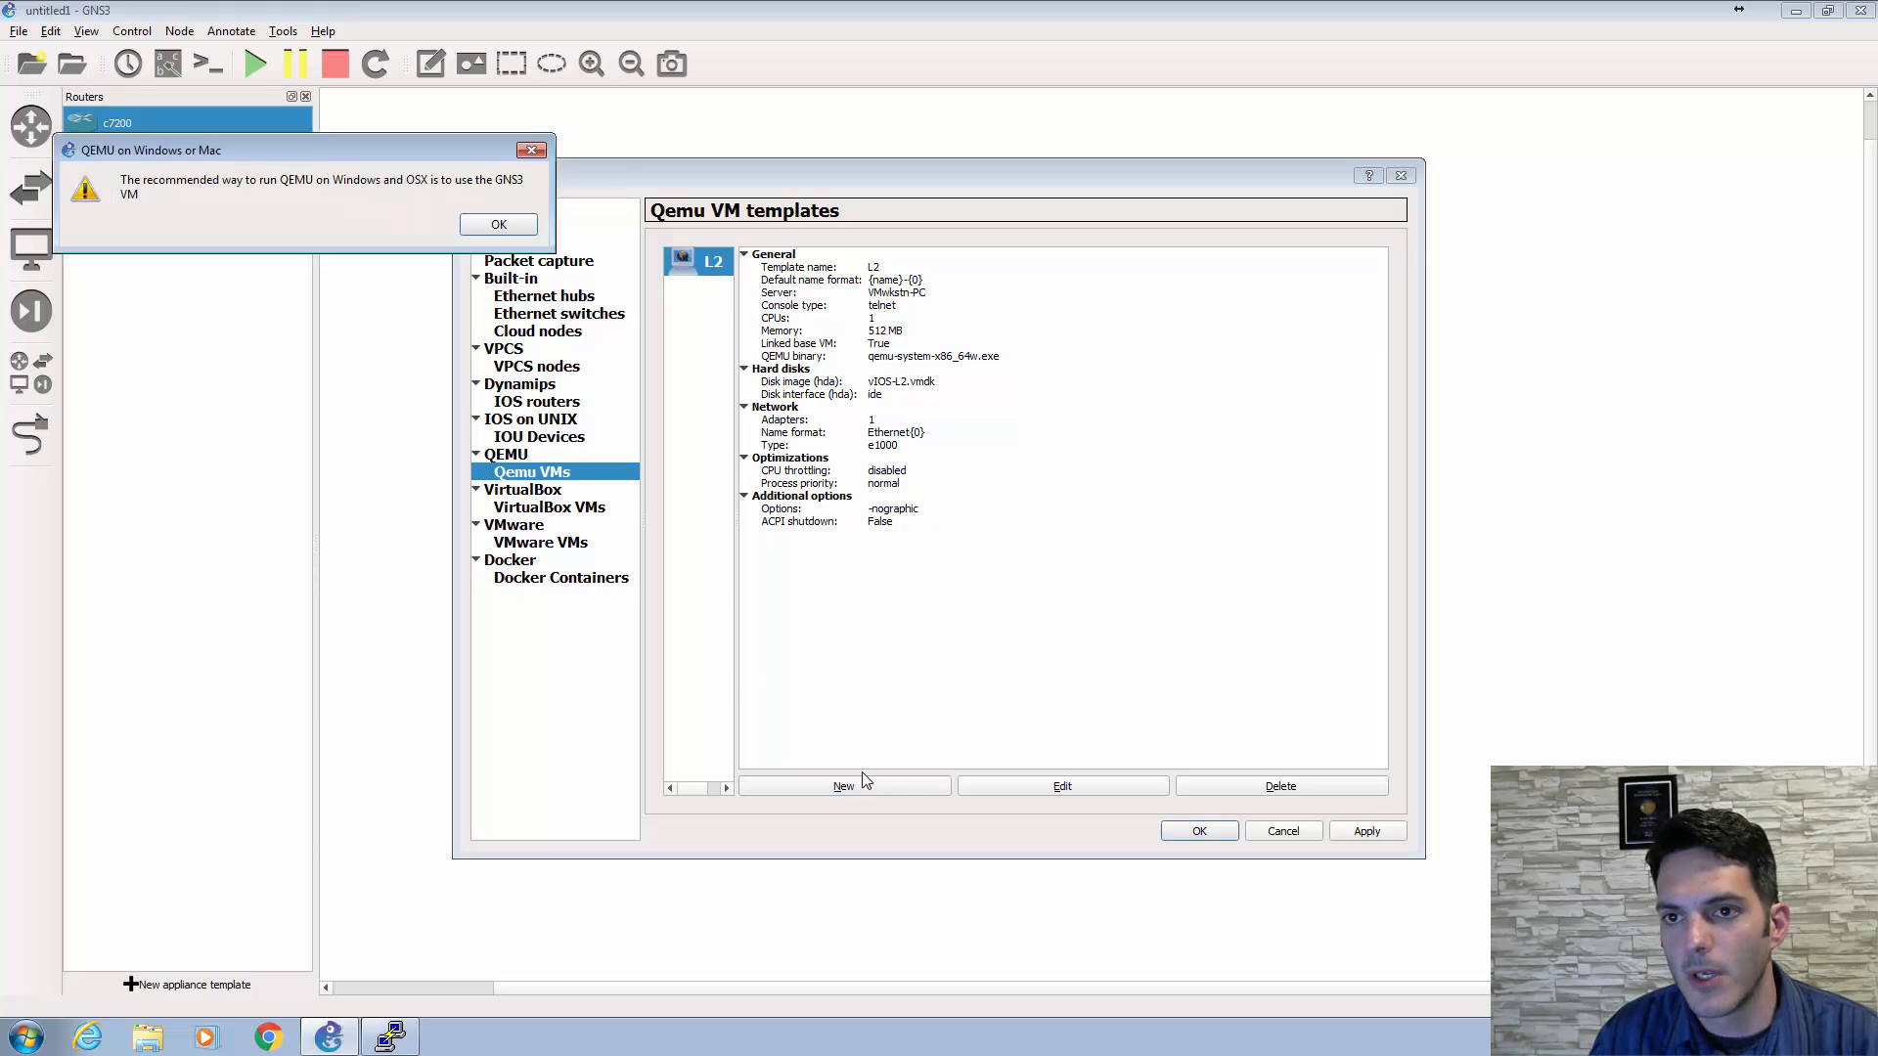
left_click(480, 228)
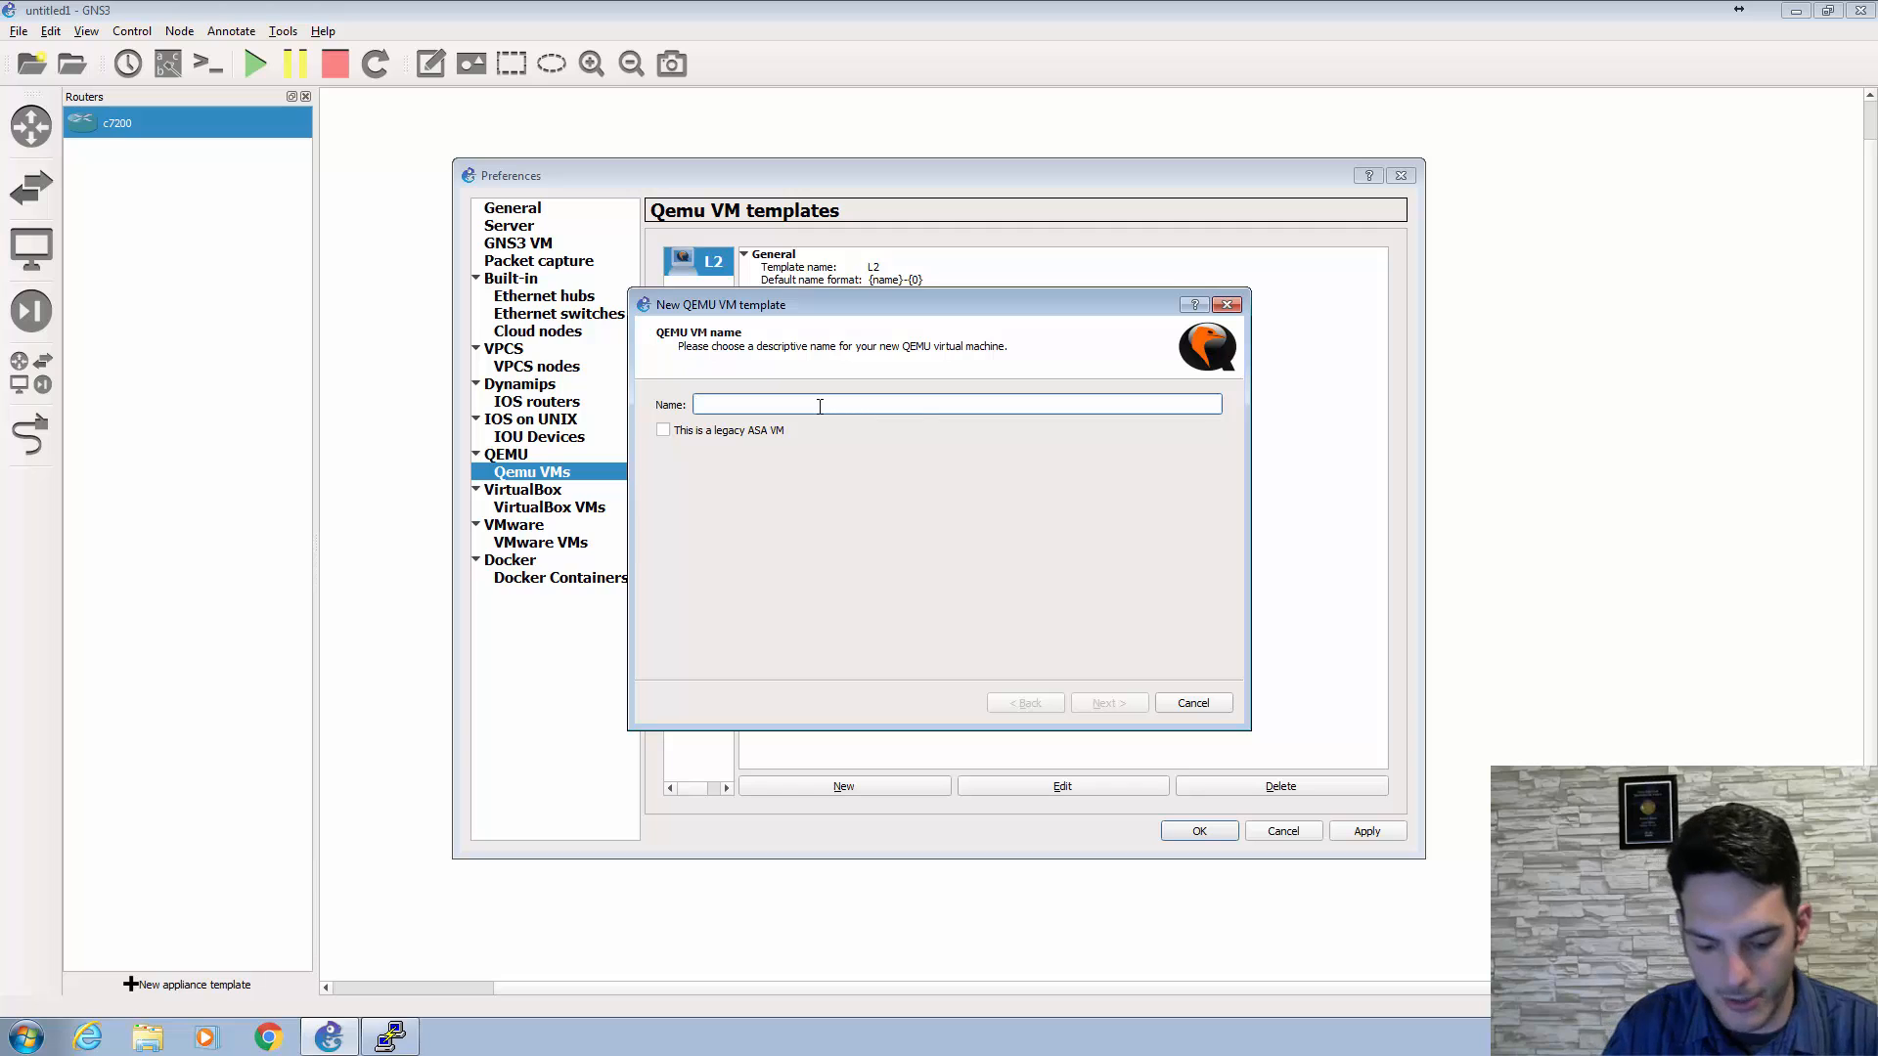
type("L3")
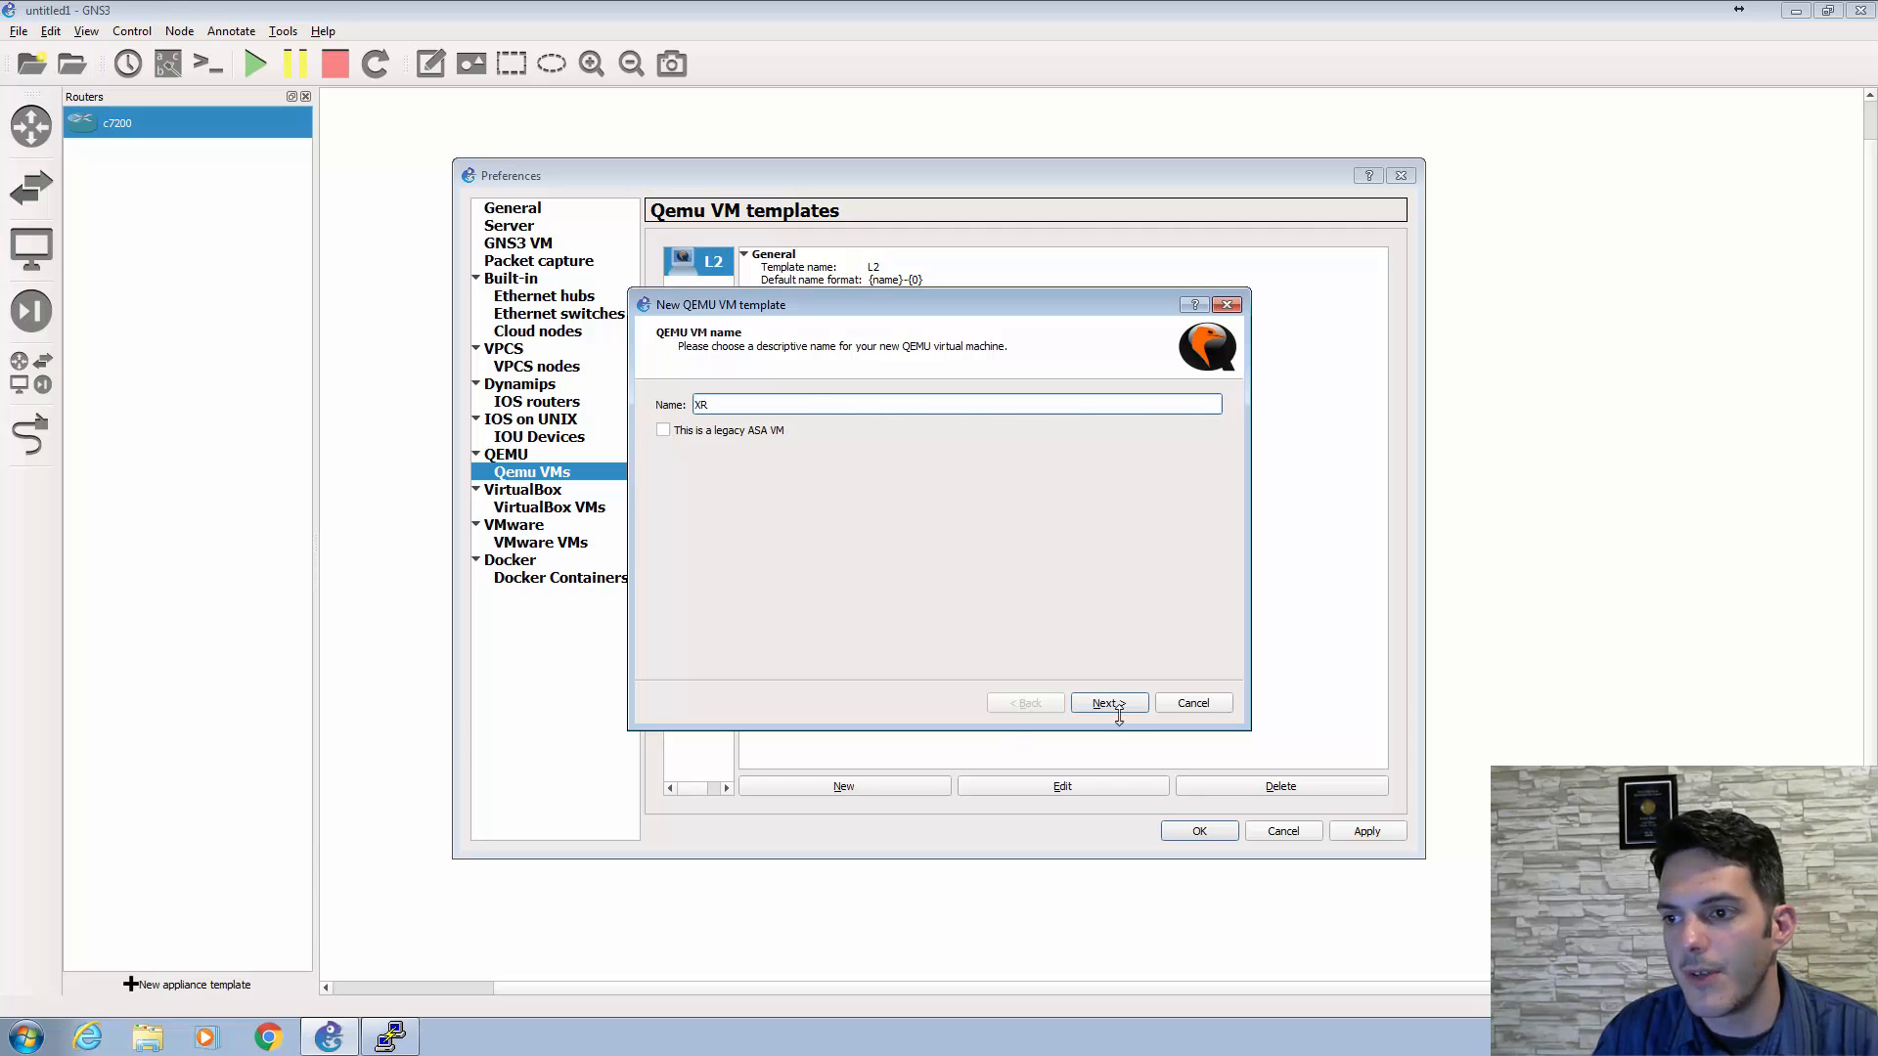
left_click(1119, 705)
key("Delete")
key("Delete")
key("Delete")
type("2048 MB")
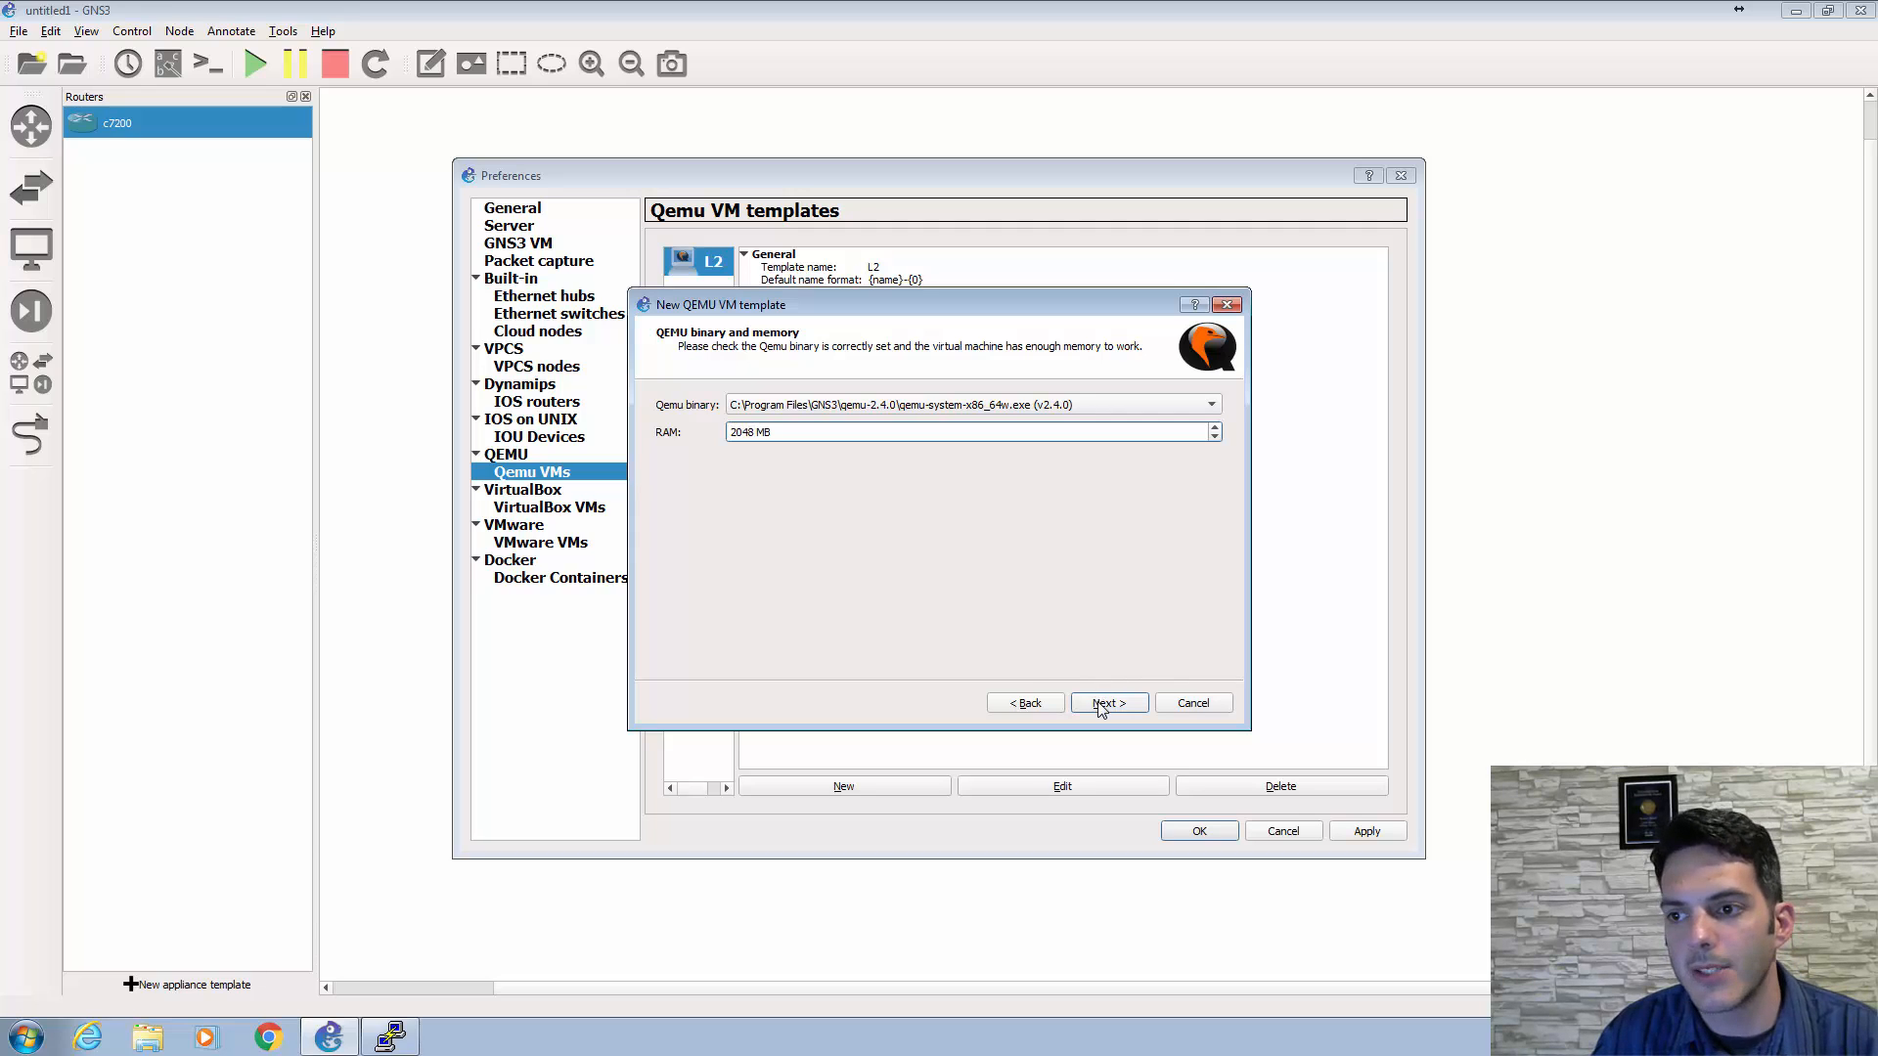
- Finish the XR template with the existing disk image iosxrv-k9-demo-6.0.0.vmdk, then apply and close the preferences
left_click(1102, 705)
left_click(1103, 704)
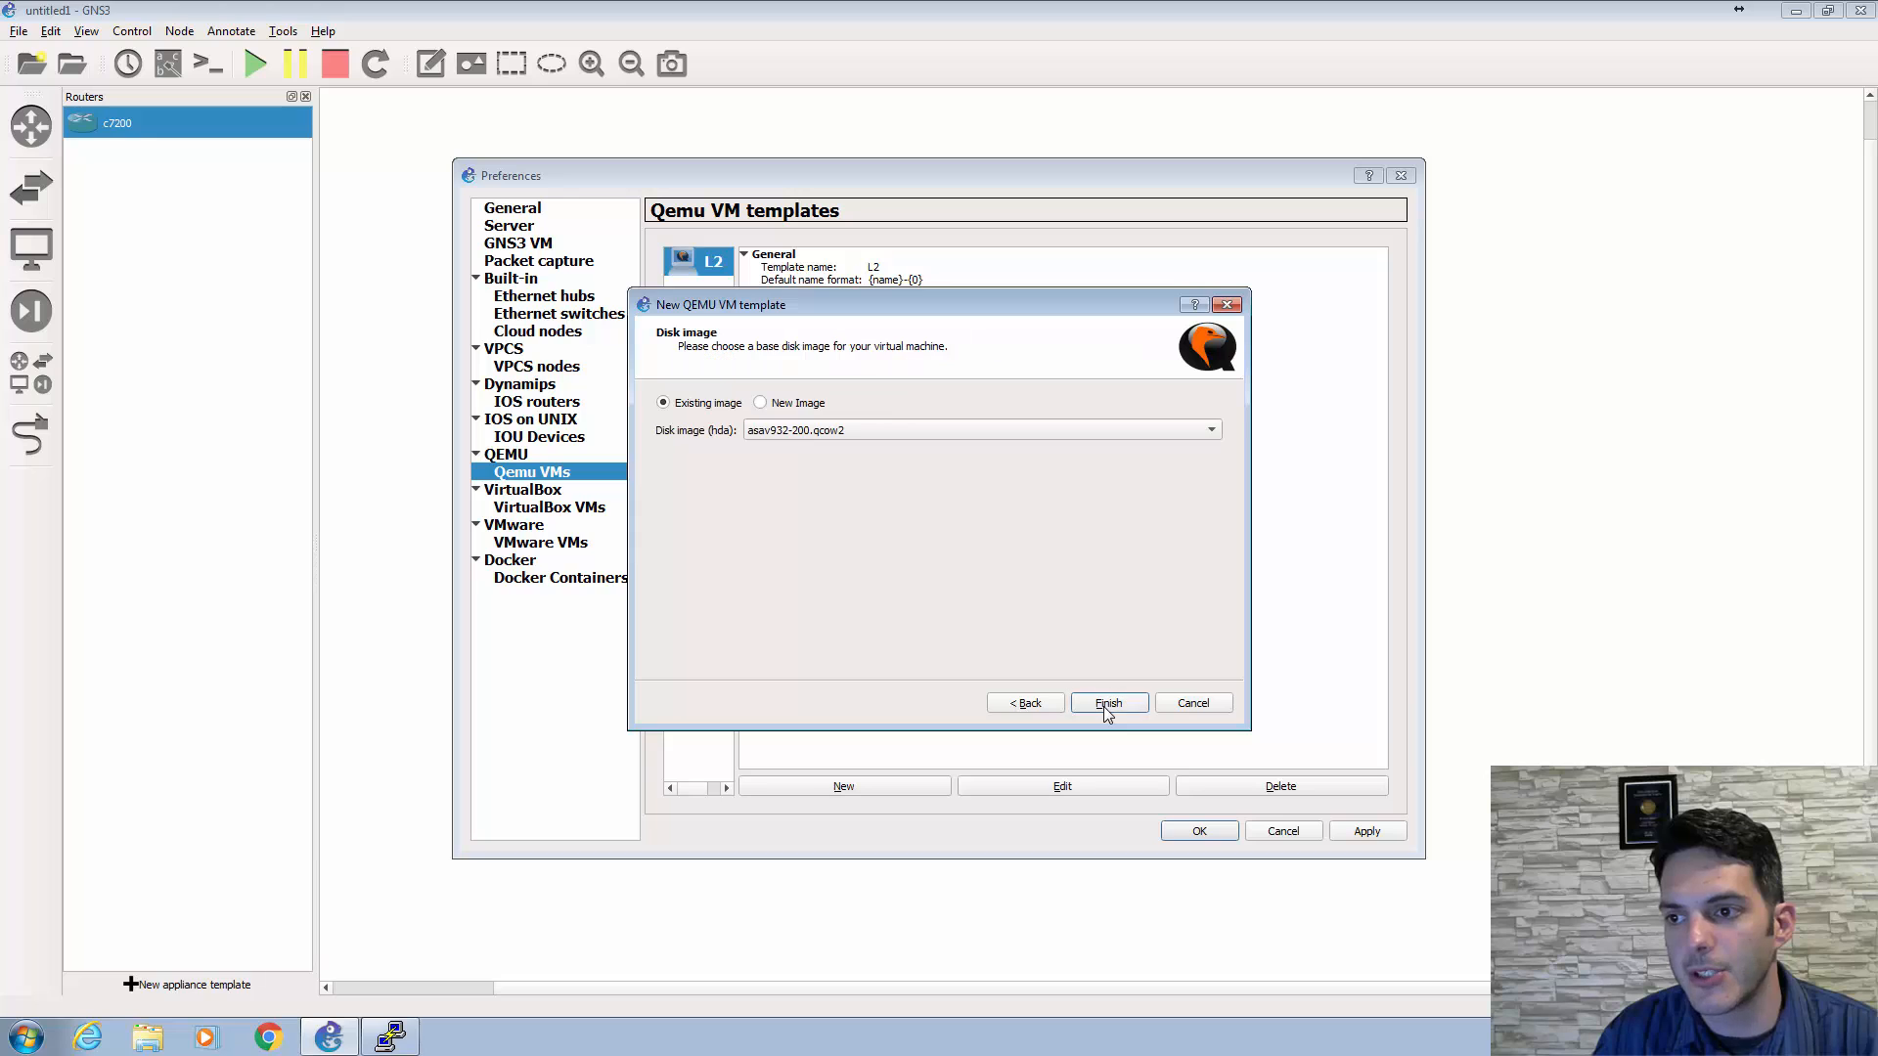
left_click(877, 430)
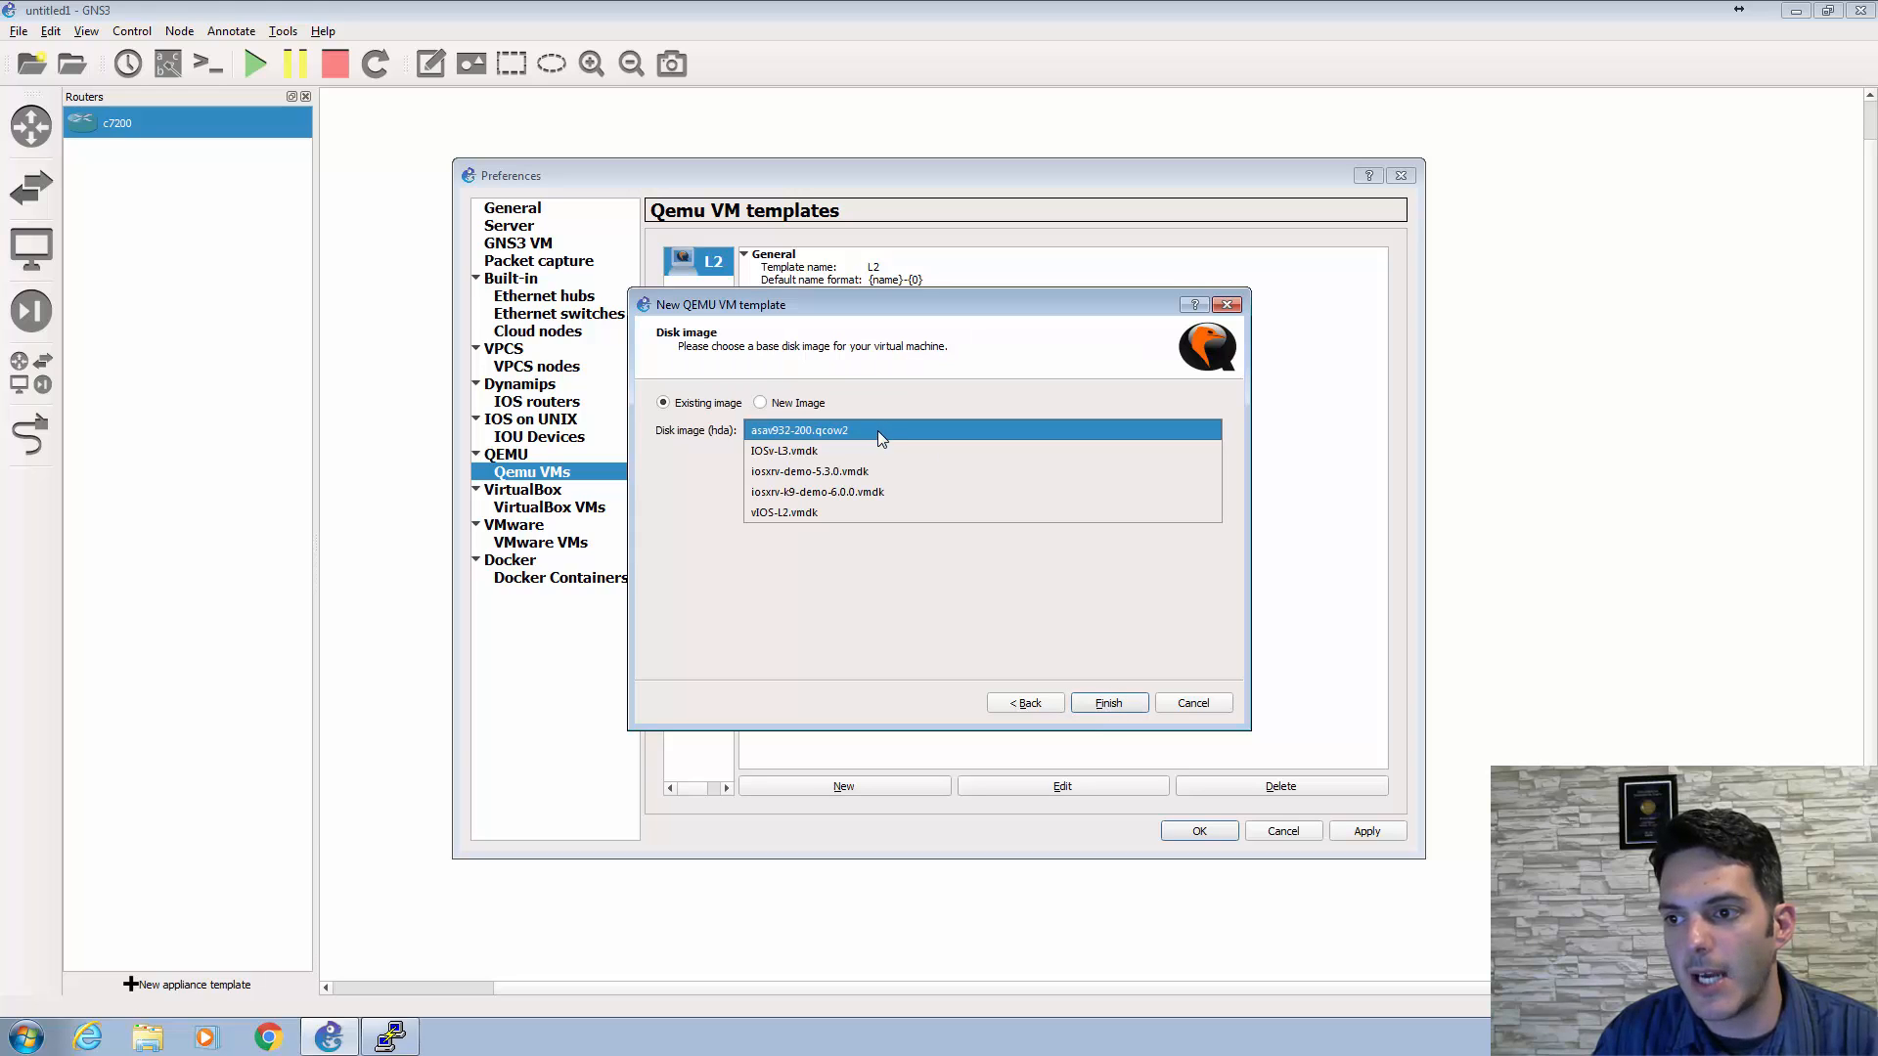
left_click(894, 492)
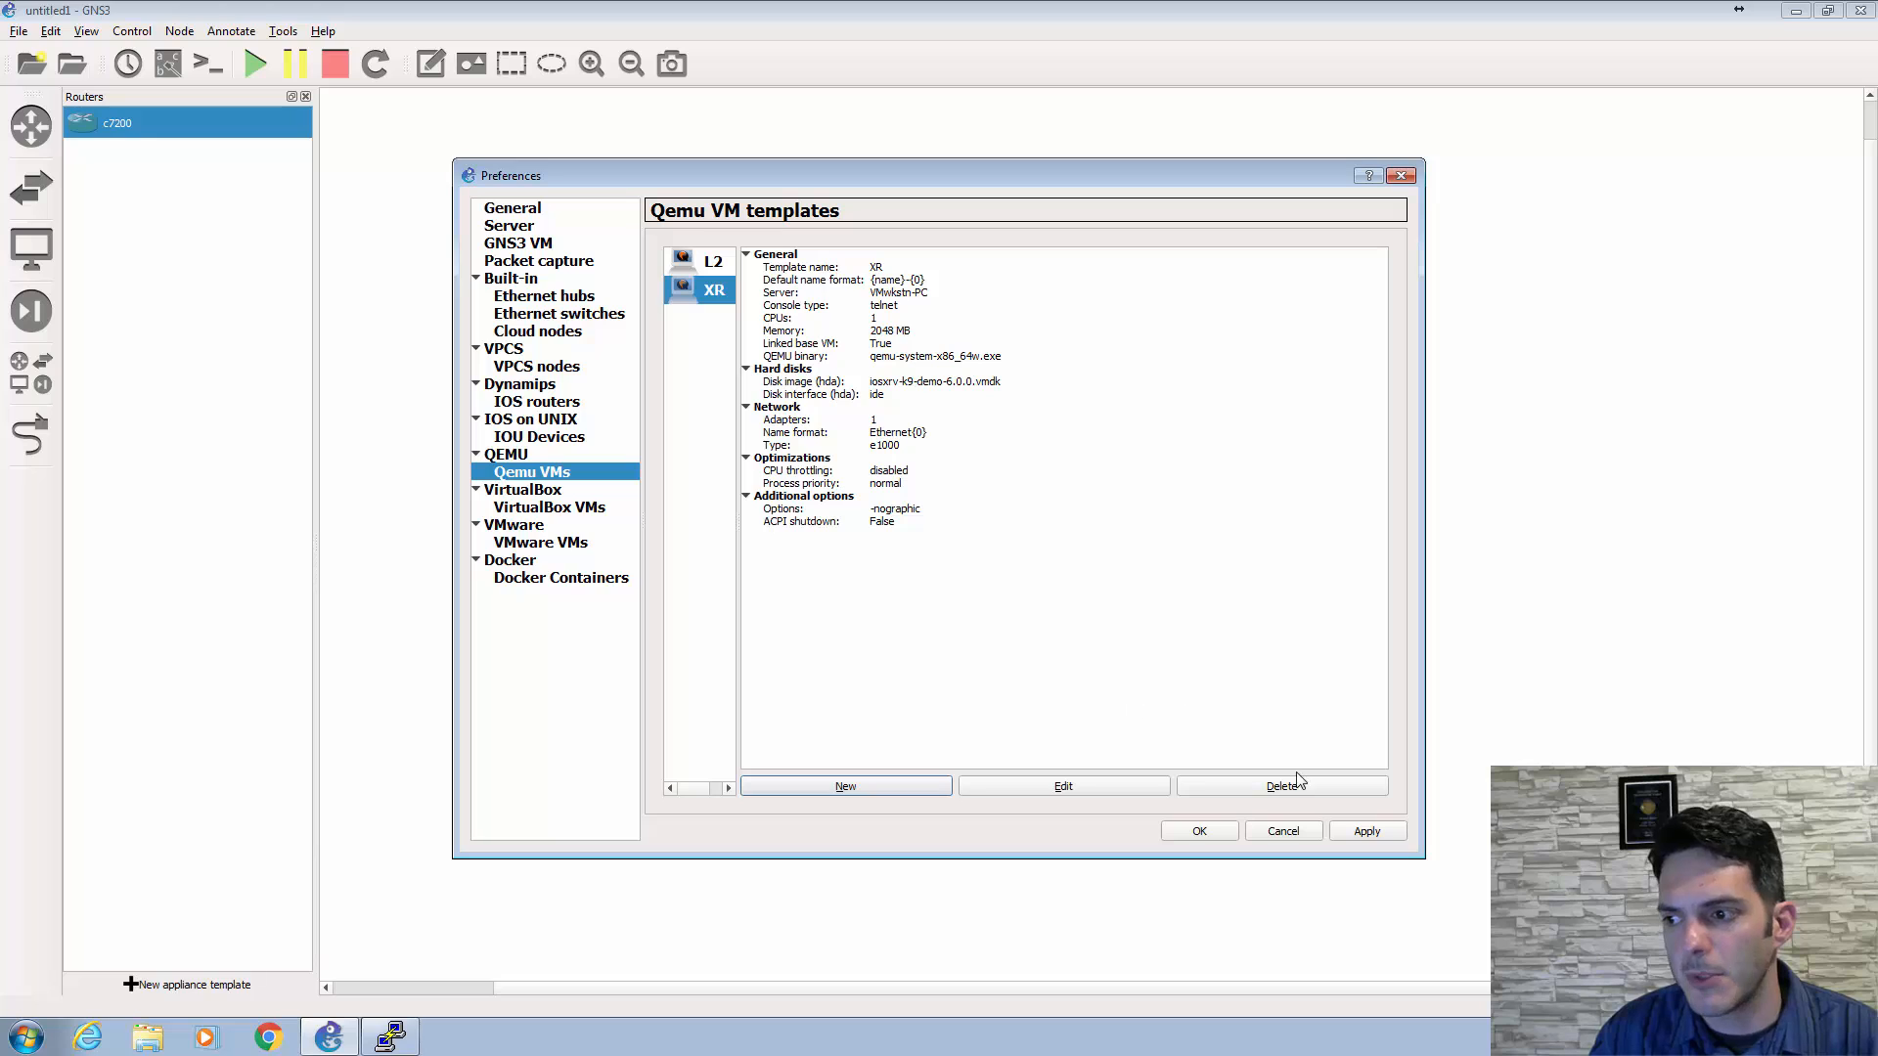
left_click(1388, 833)
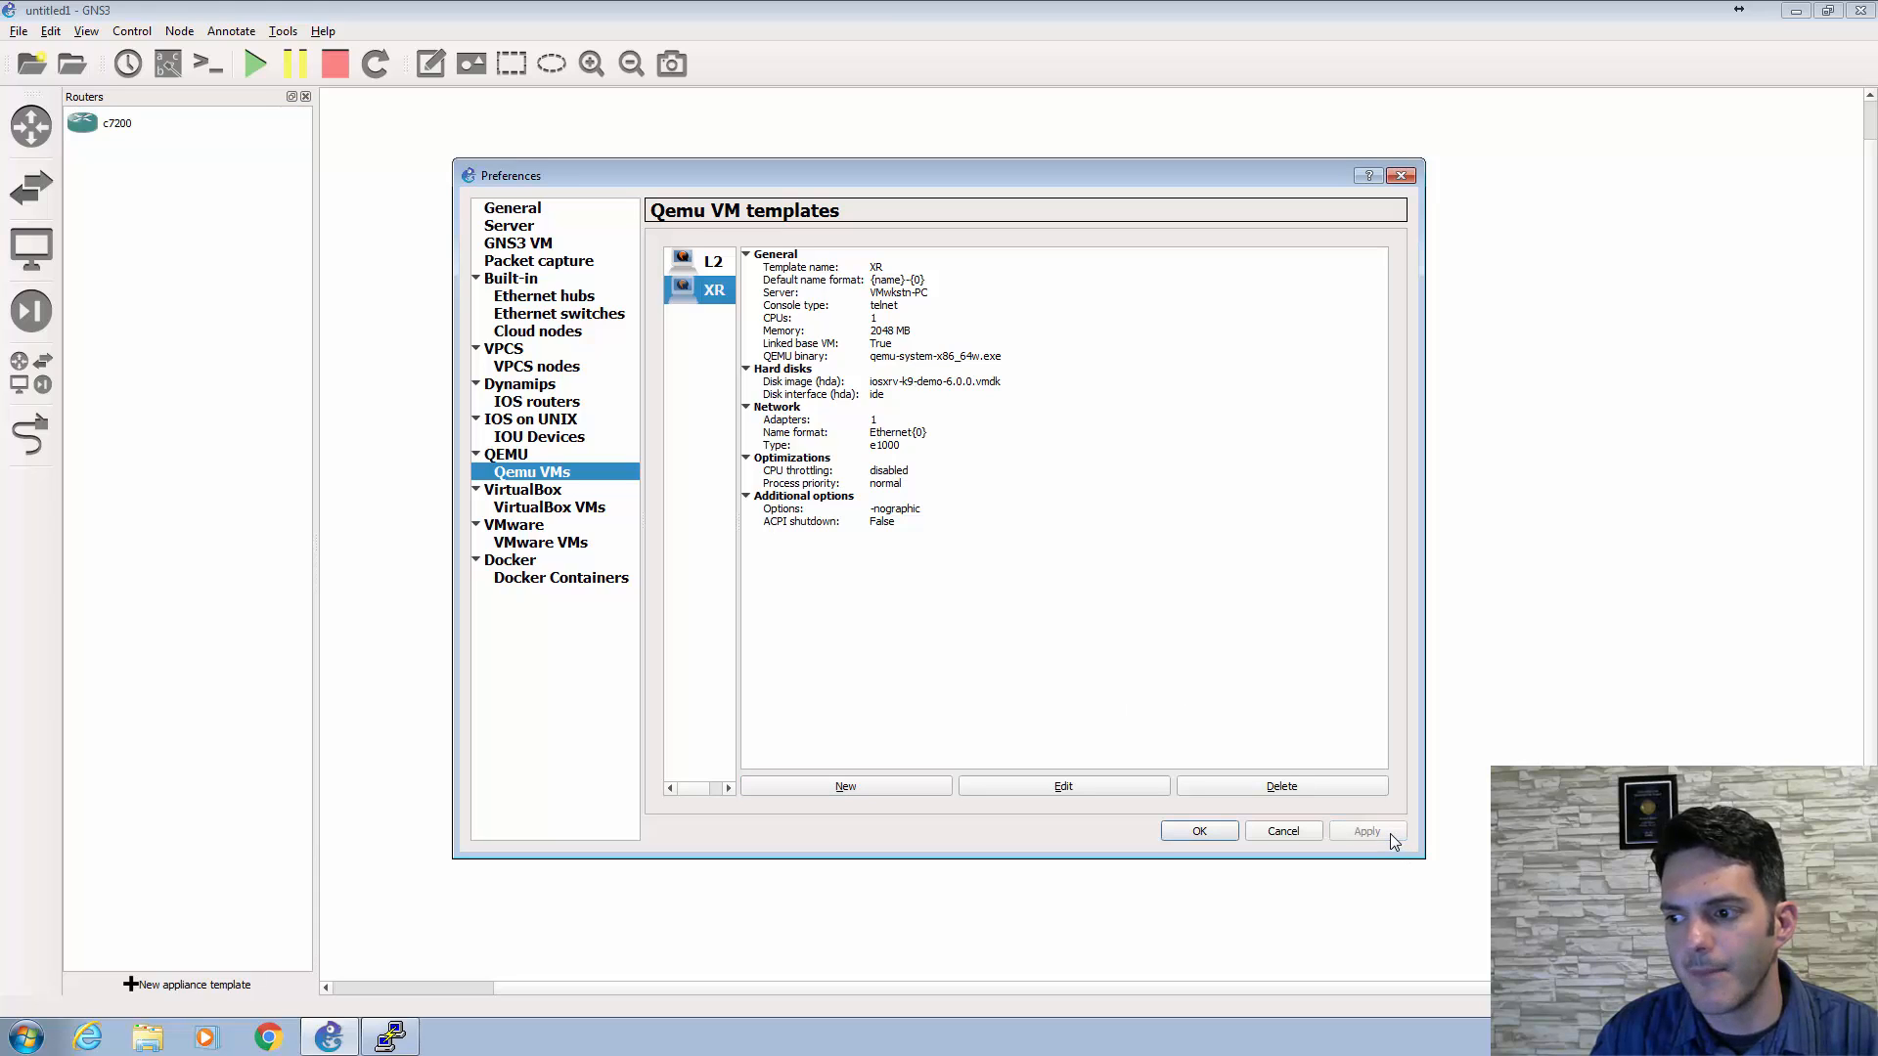
left_click(1202, 835)
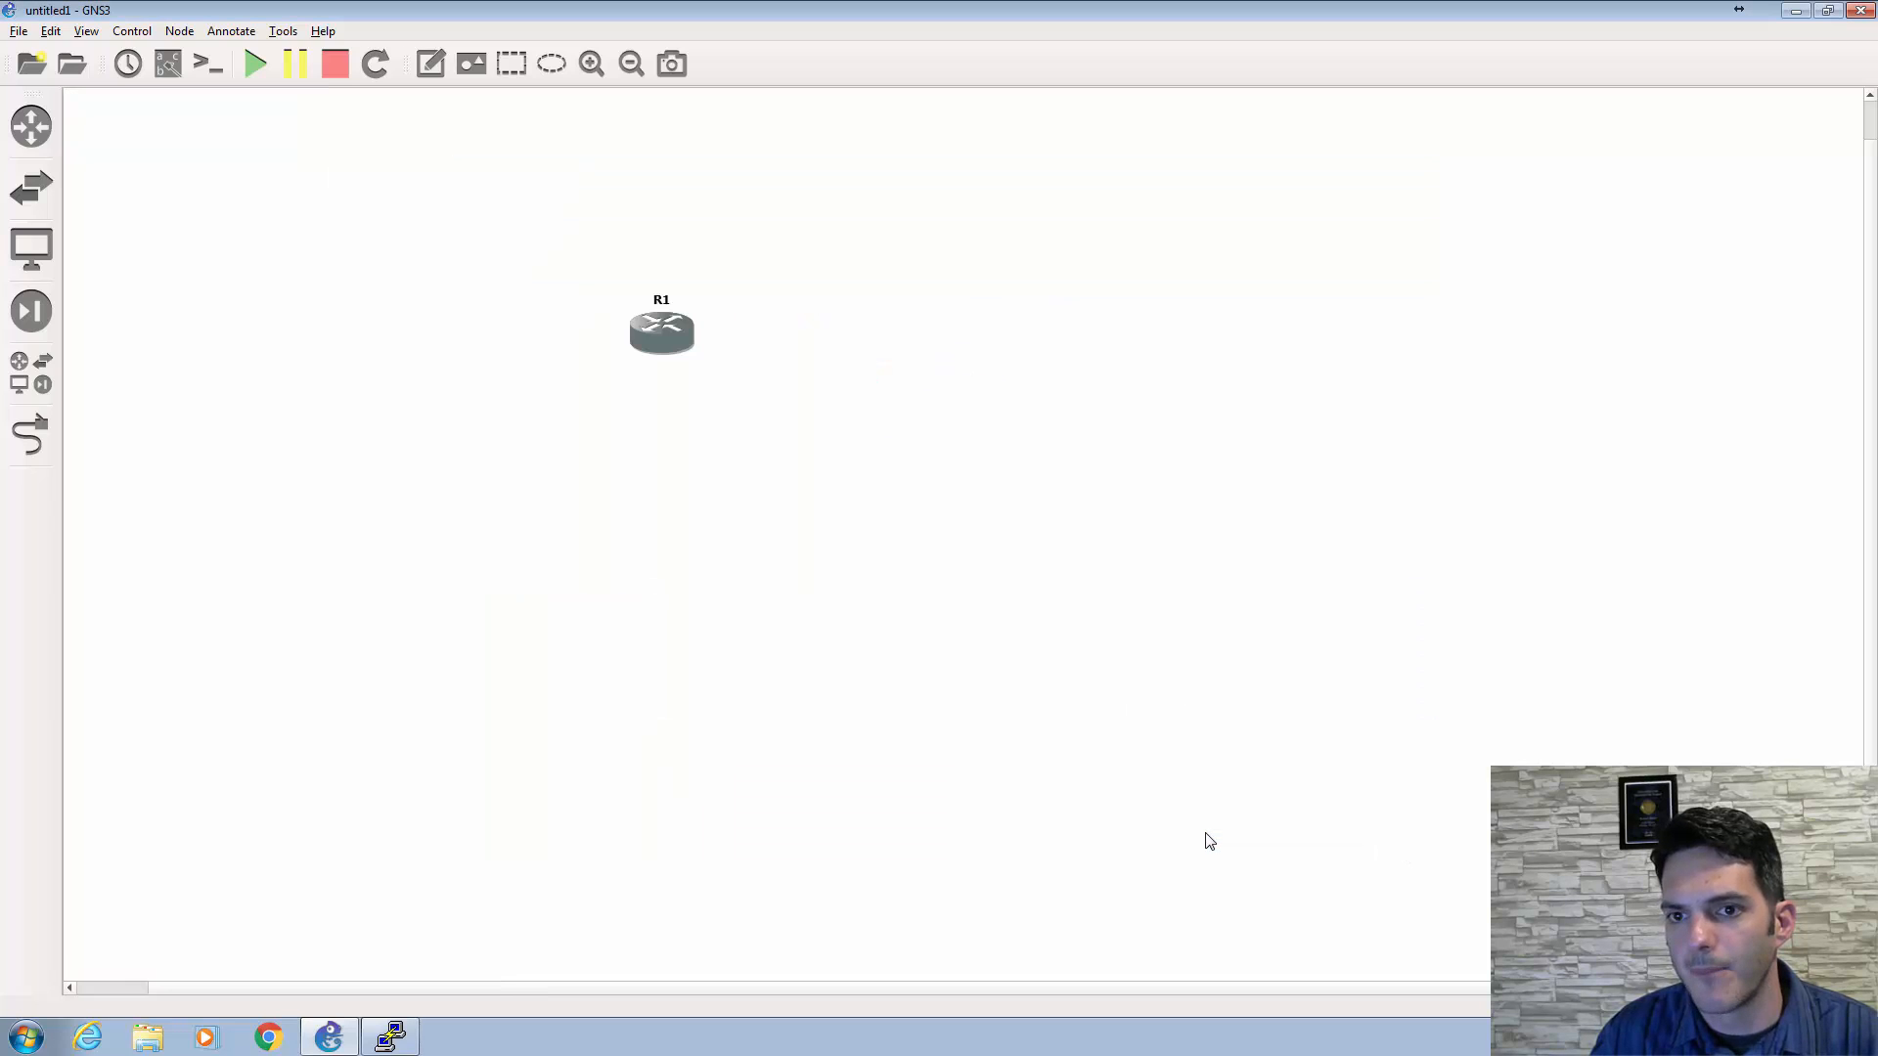
- Place two L2 VMs in a row below R1 and one XR VM beneath them in the workspace
left_click(31, 376)
left_click_drag(98, 315, 516, 450)
left_click_drag(130, 420, 584, 685)
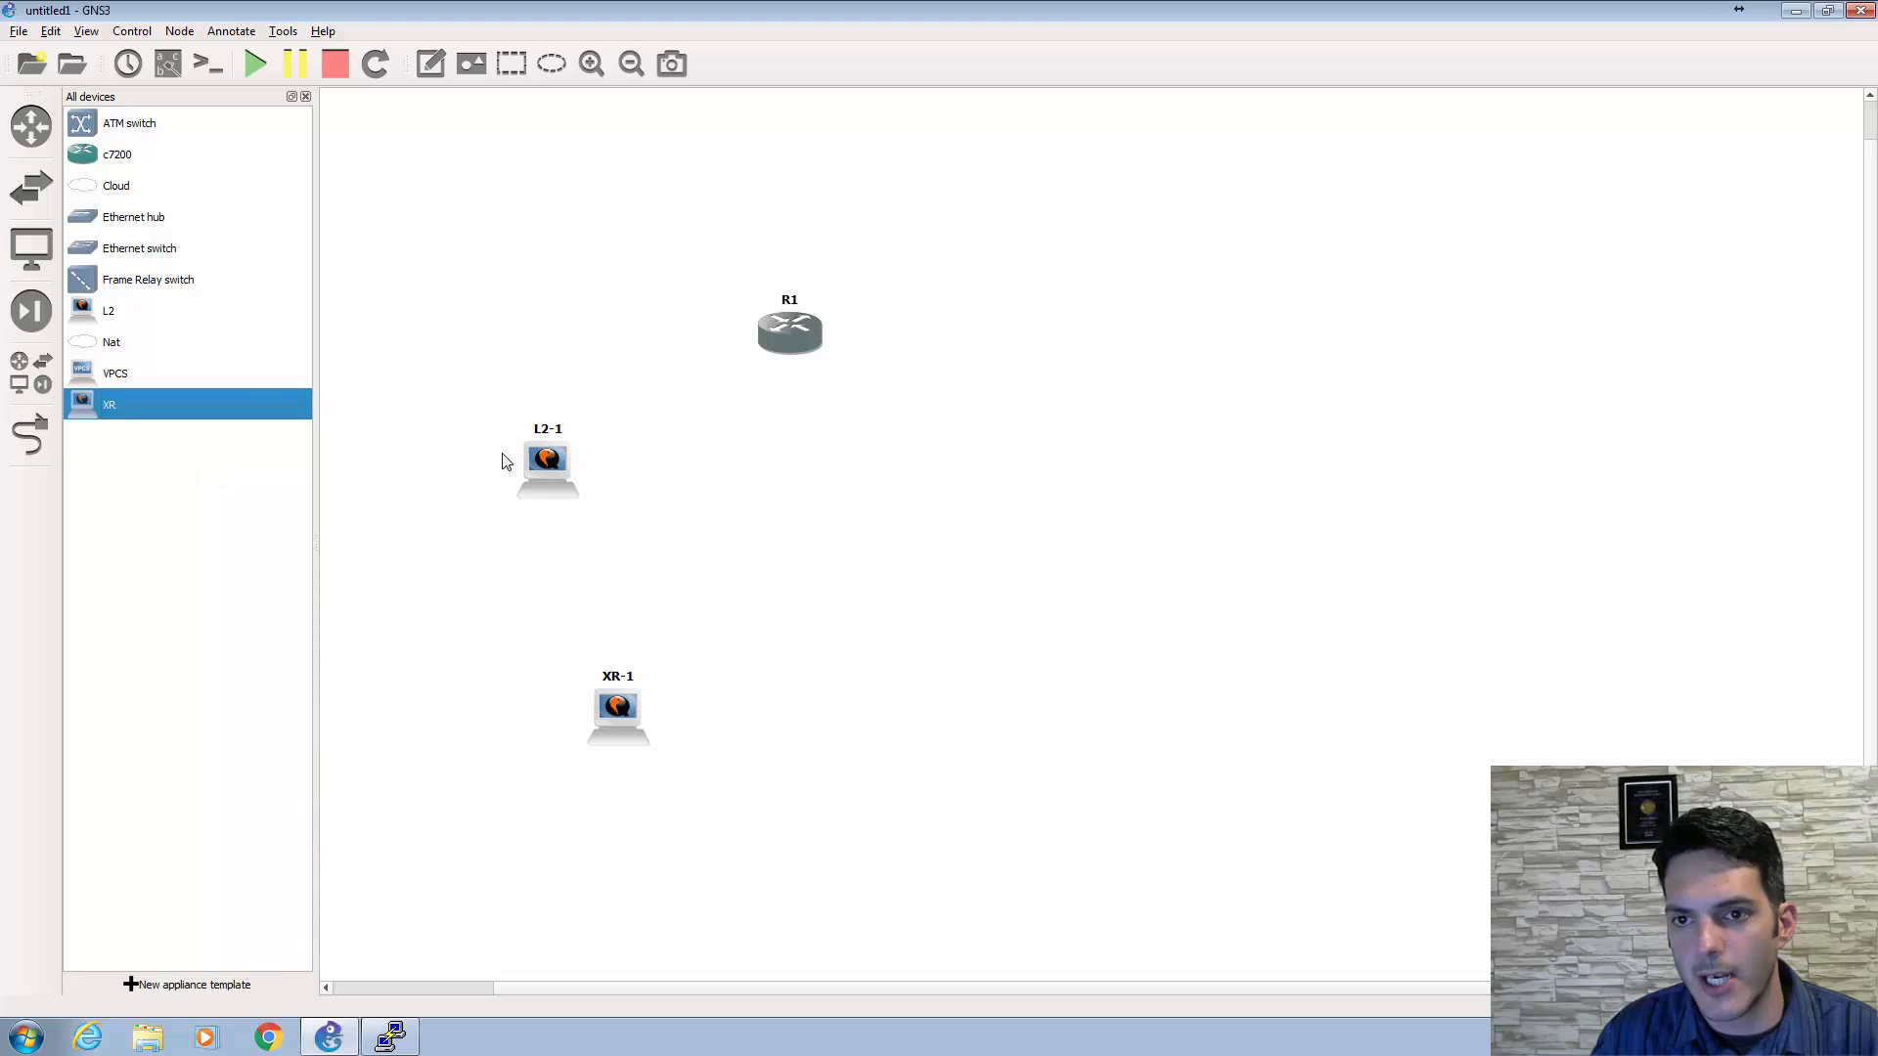
left_click_drag(110, 313, 753, 468)
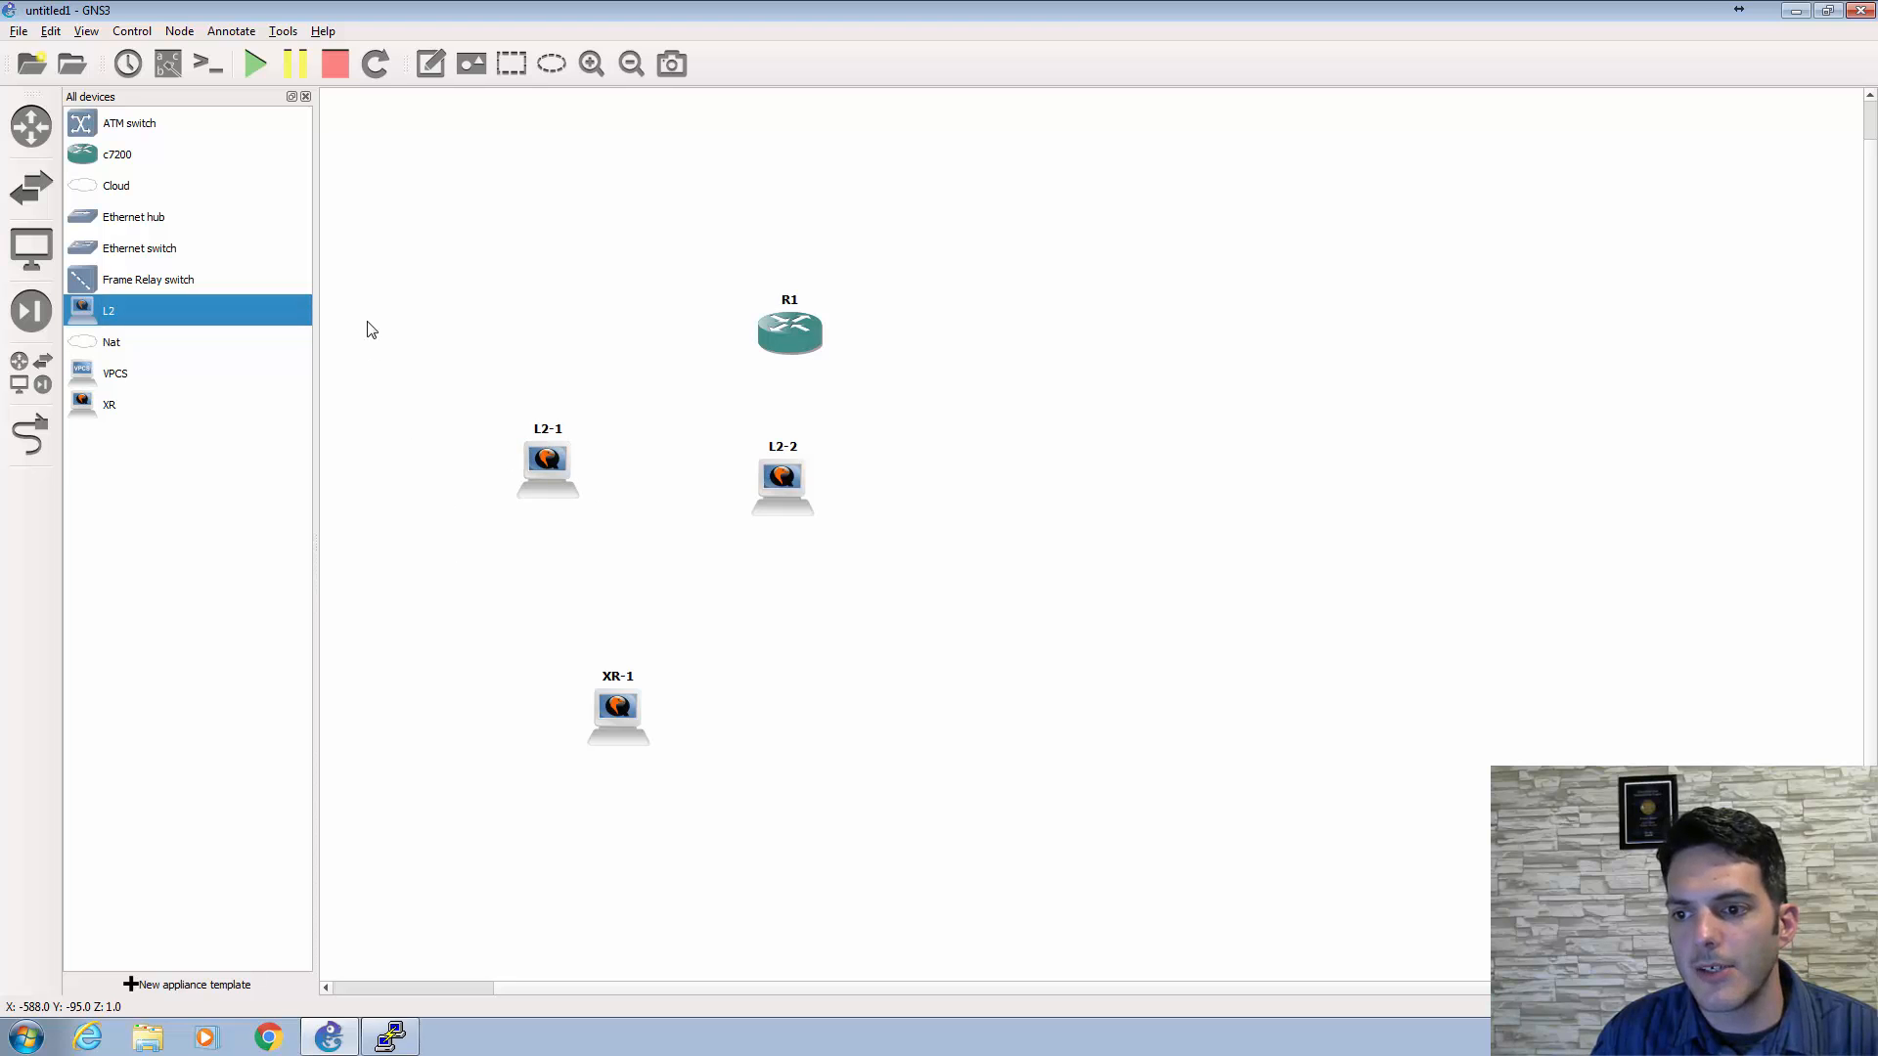
- Change the symbol of both L2 nodes to iosv_l2_virl from the symbols library
mouse_move(633, 726)
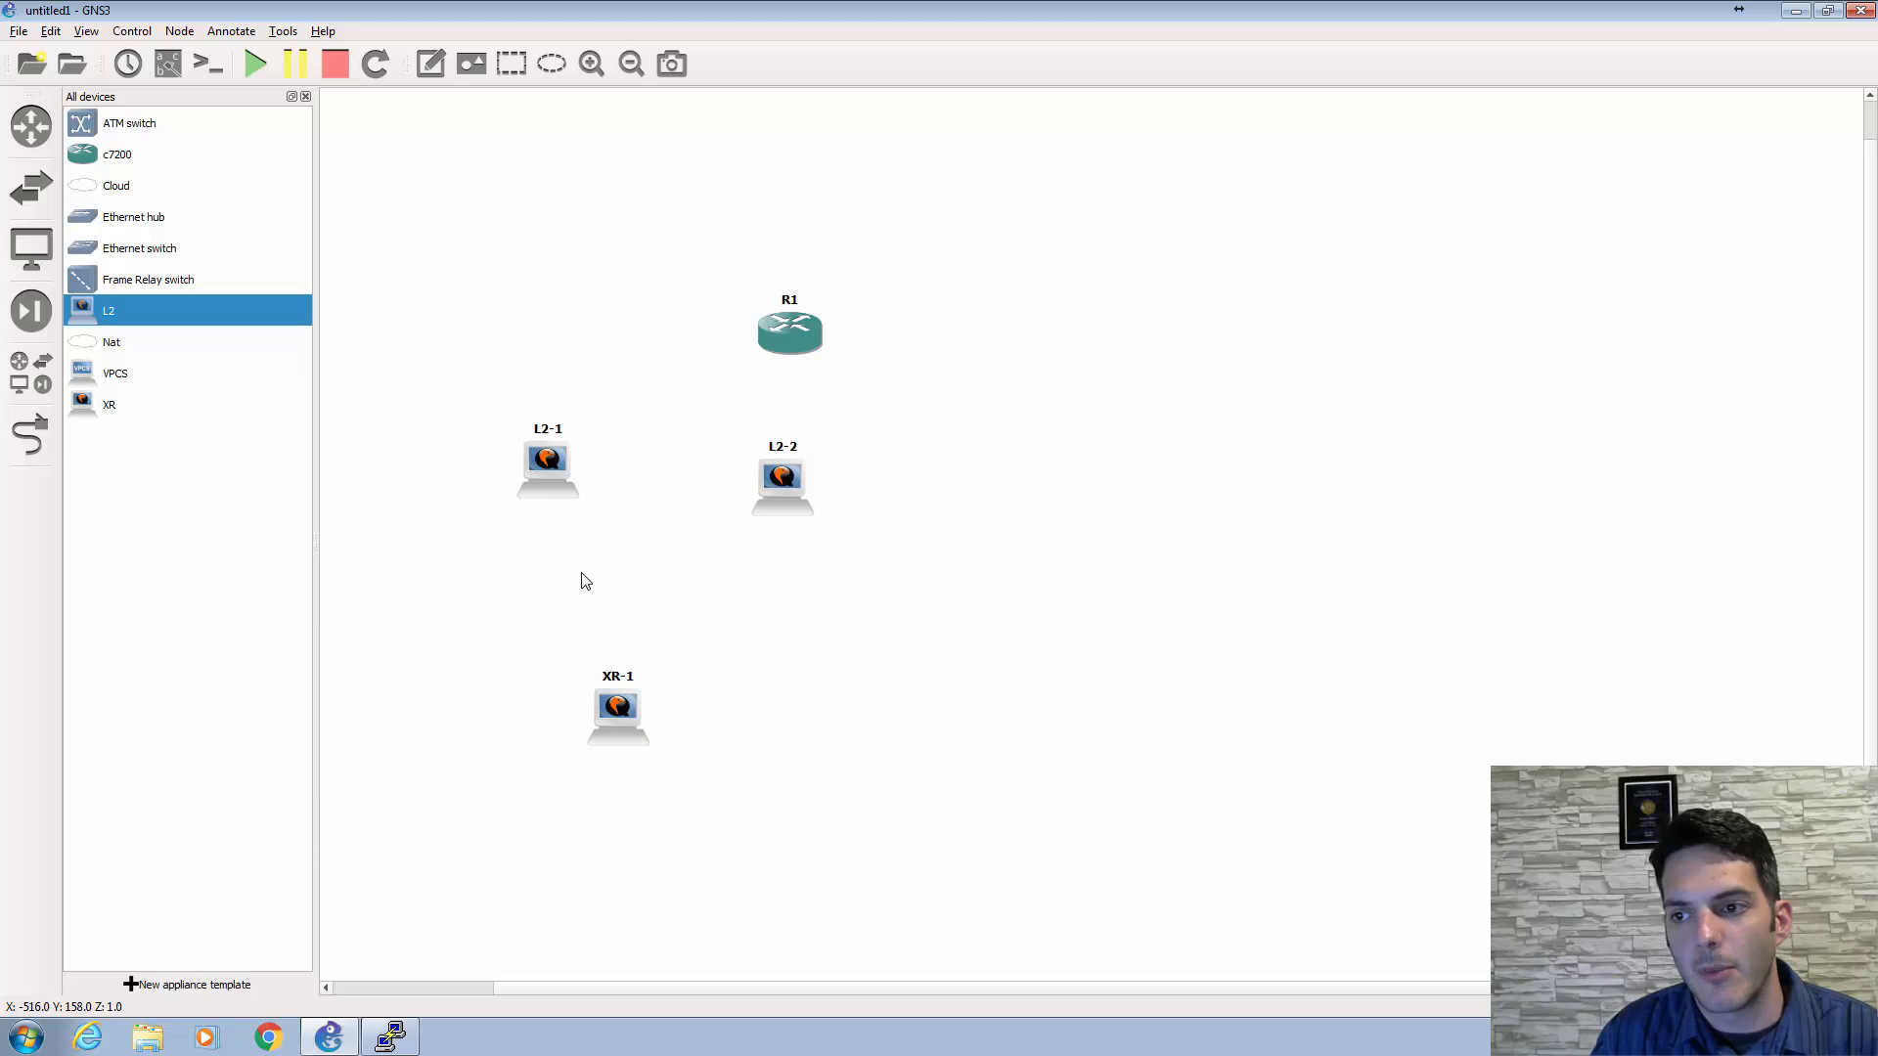
left_click_drag(461, 388, 813, 519)
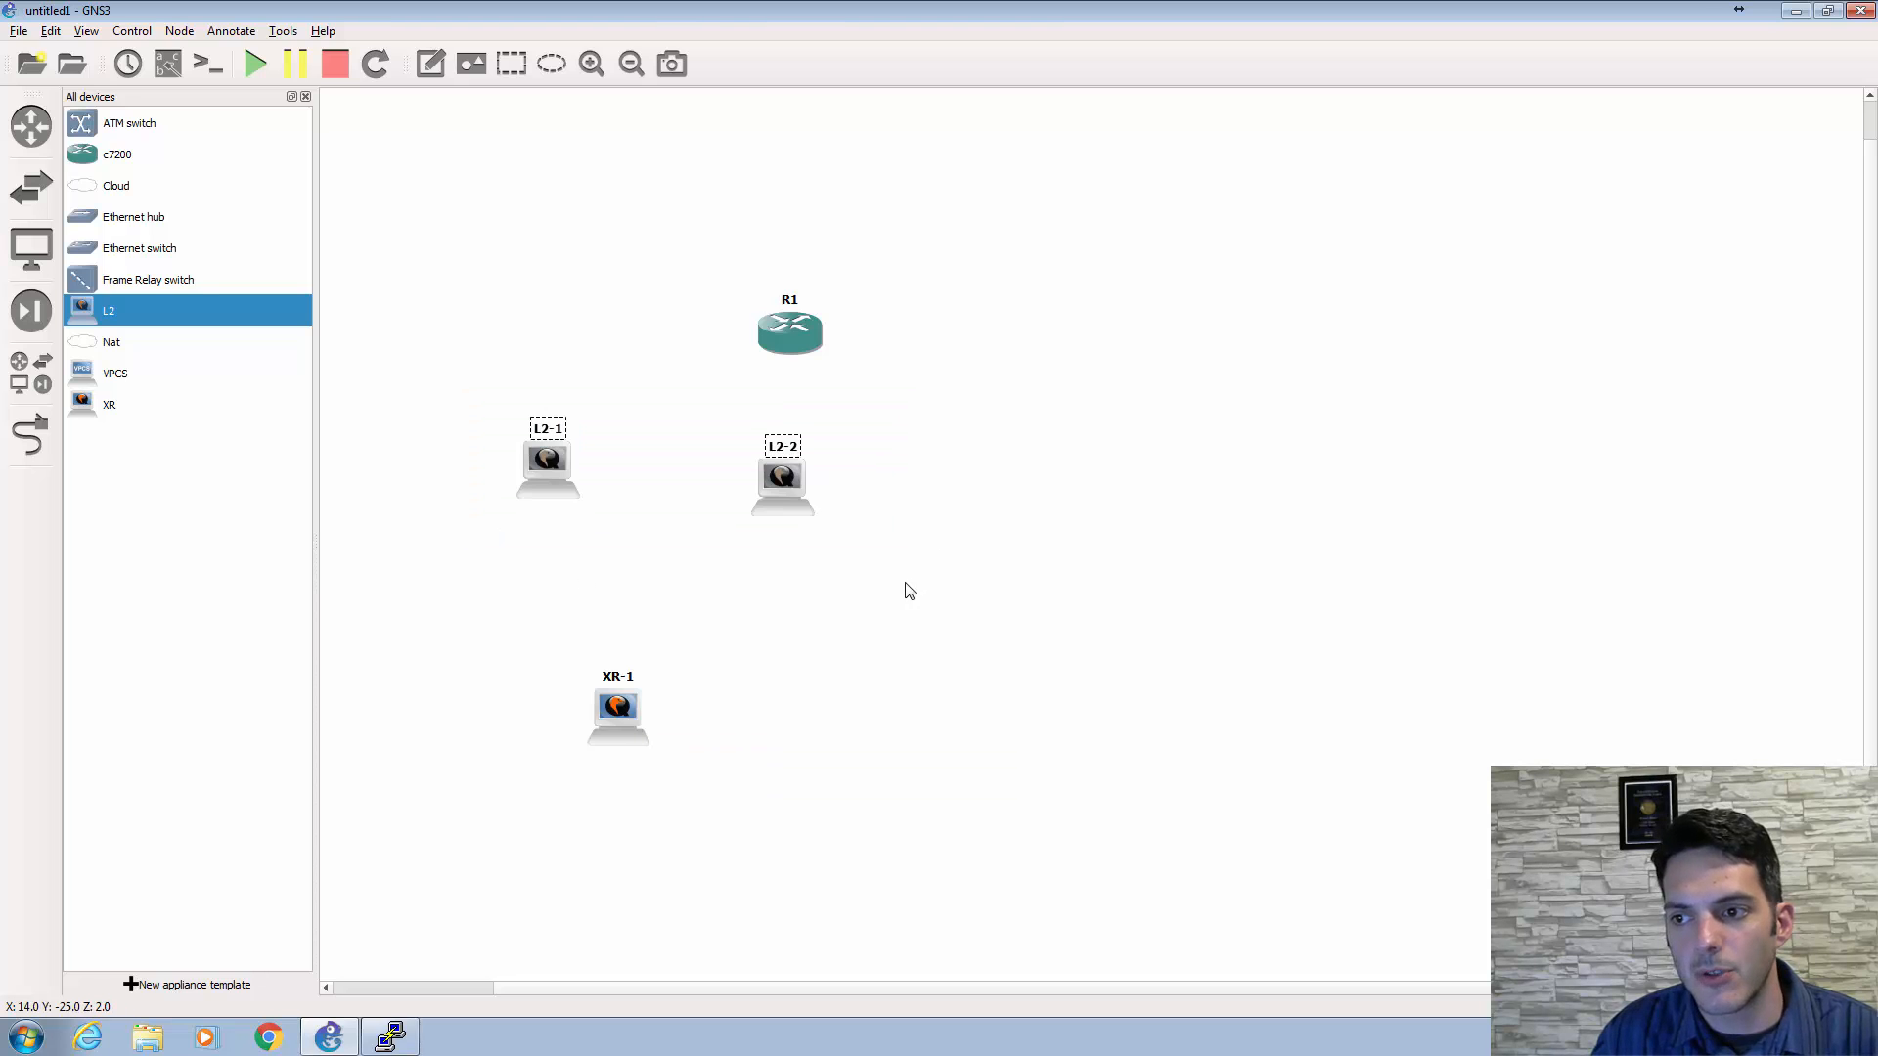
right_click(779, 476)
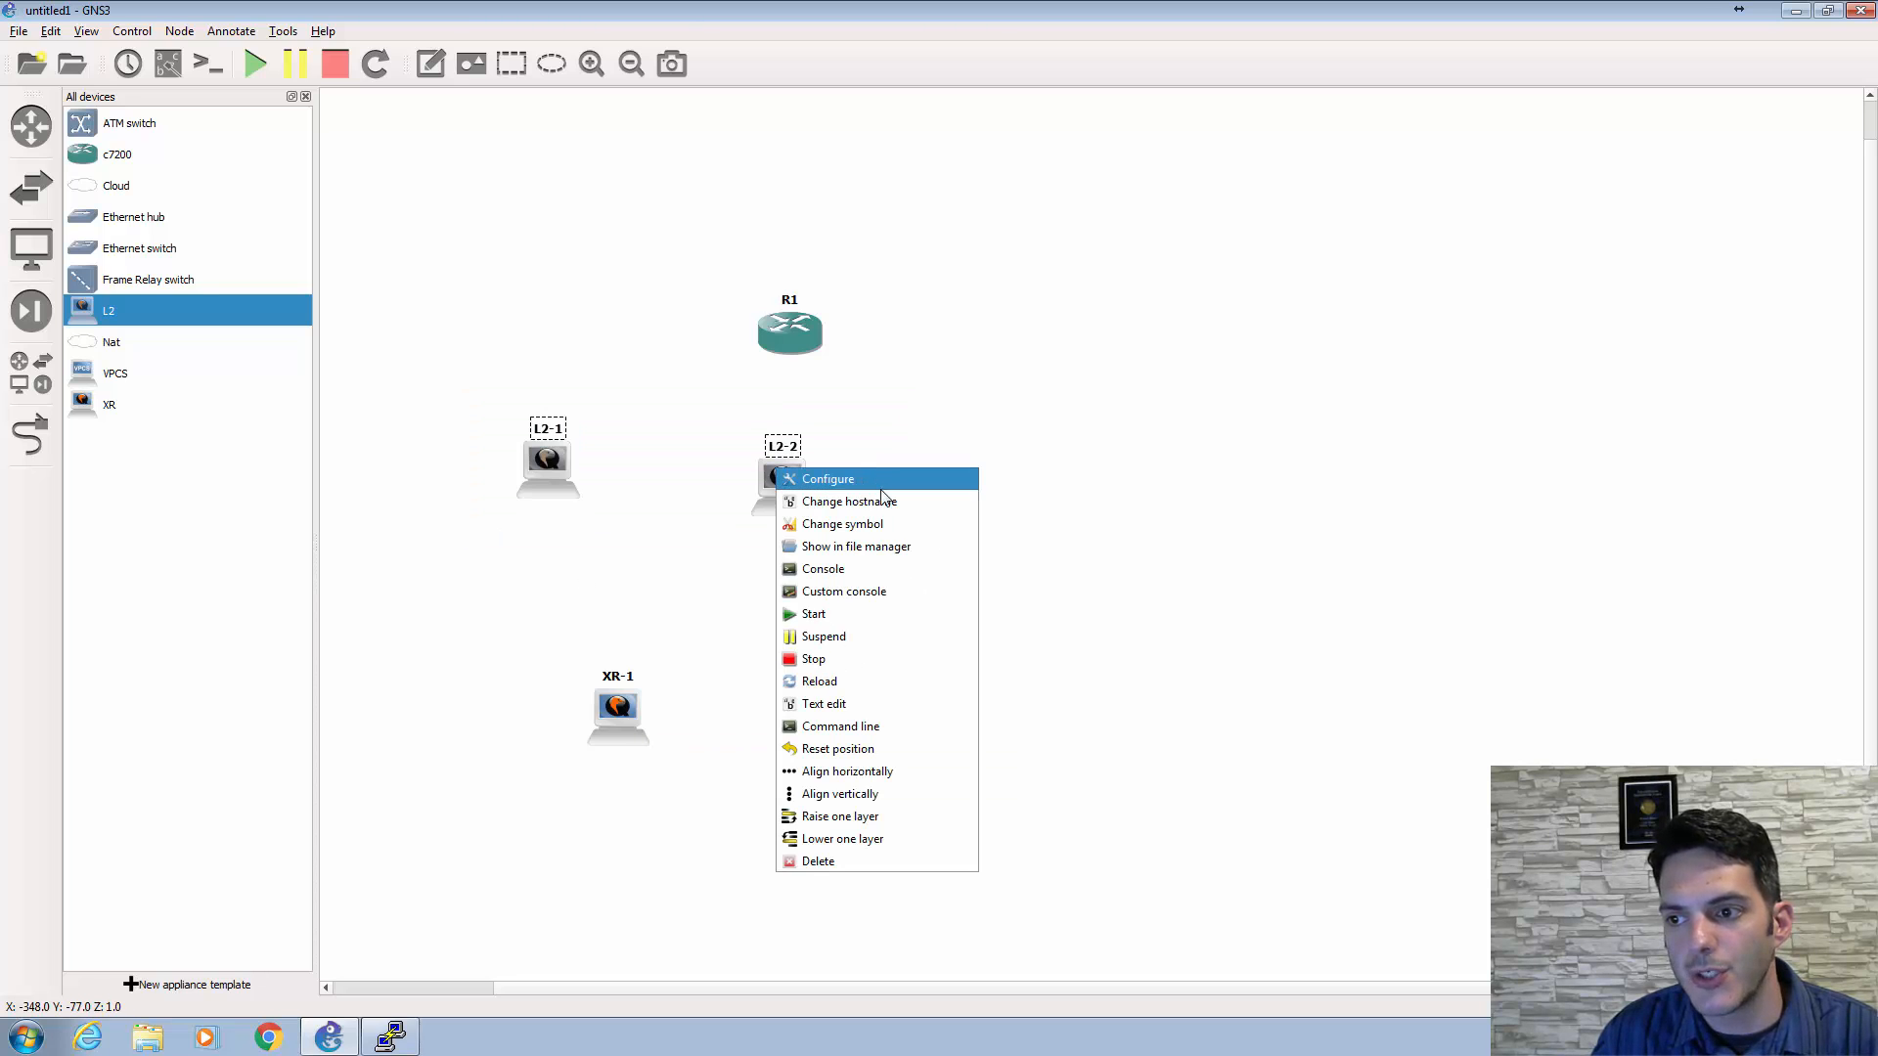
left_click(882, 525)
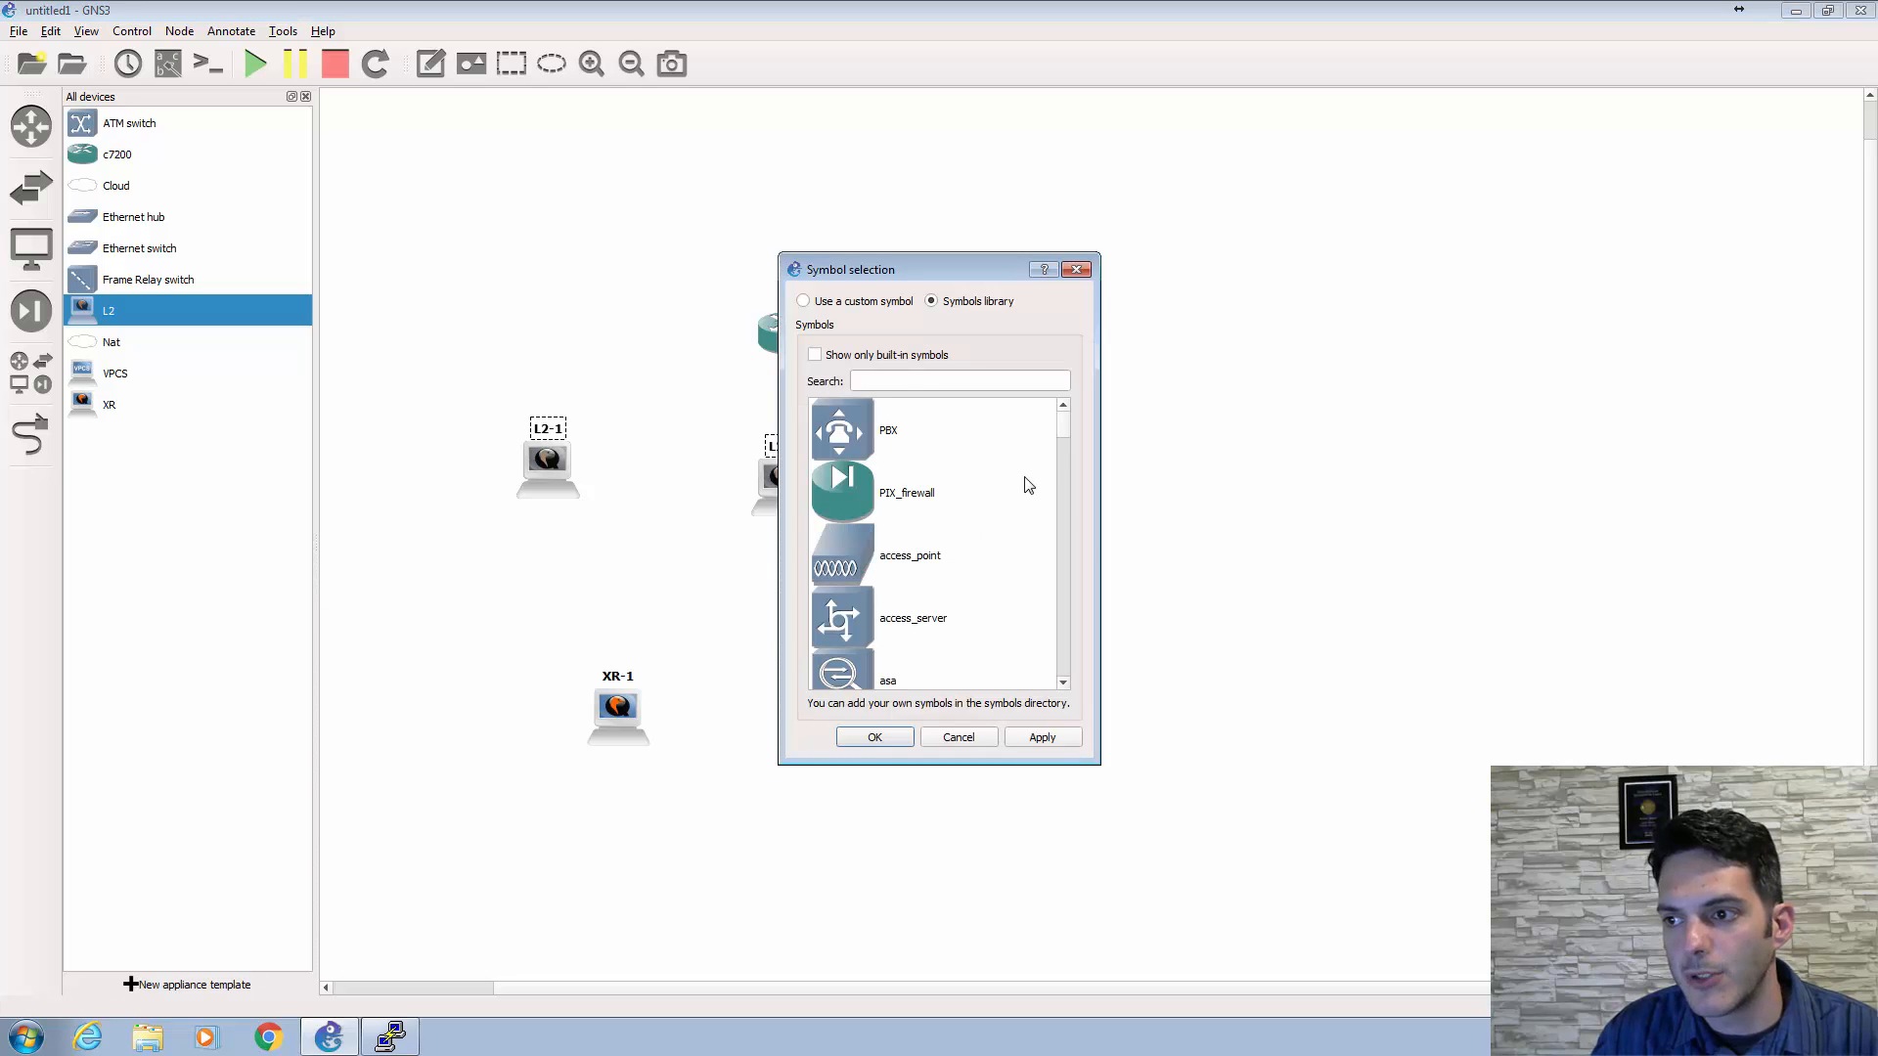
left_click_drag(1064, 426, 1060, 532)
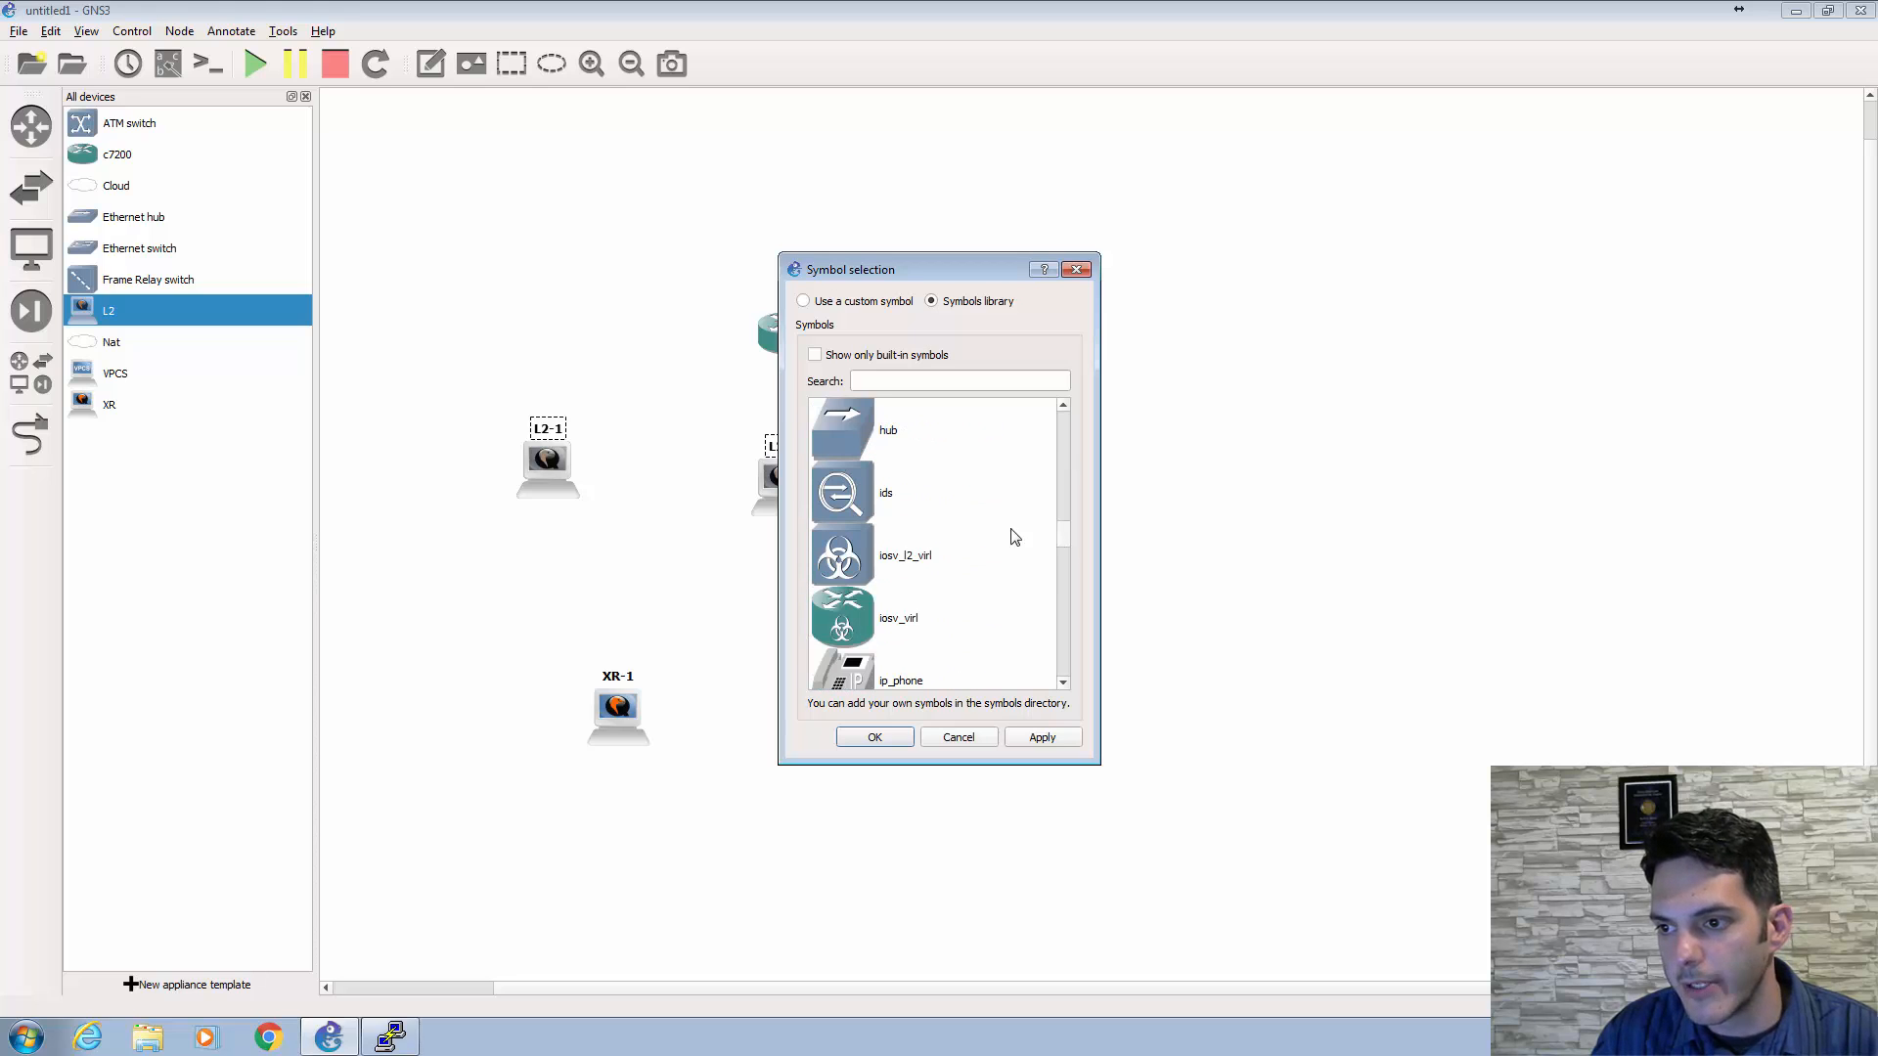
left_click(845, 570)
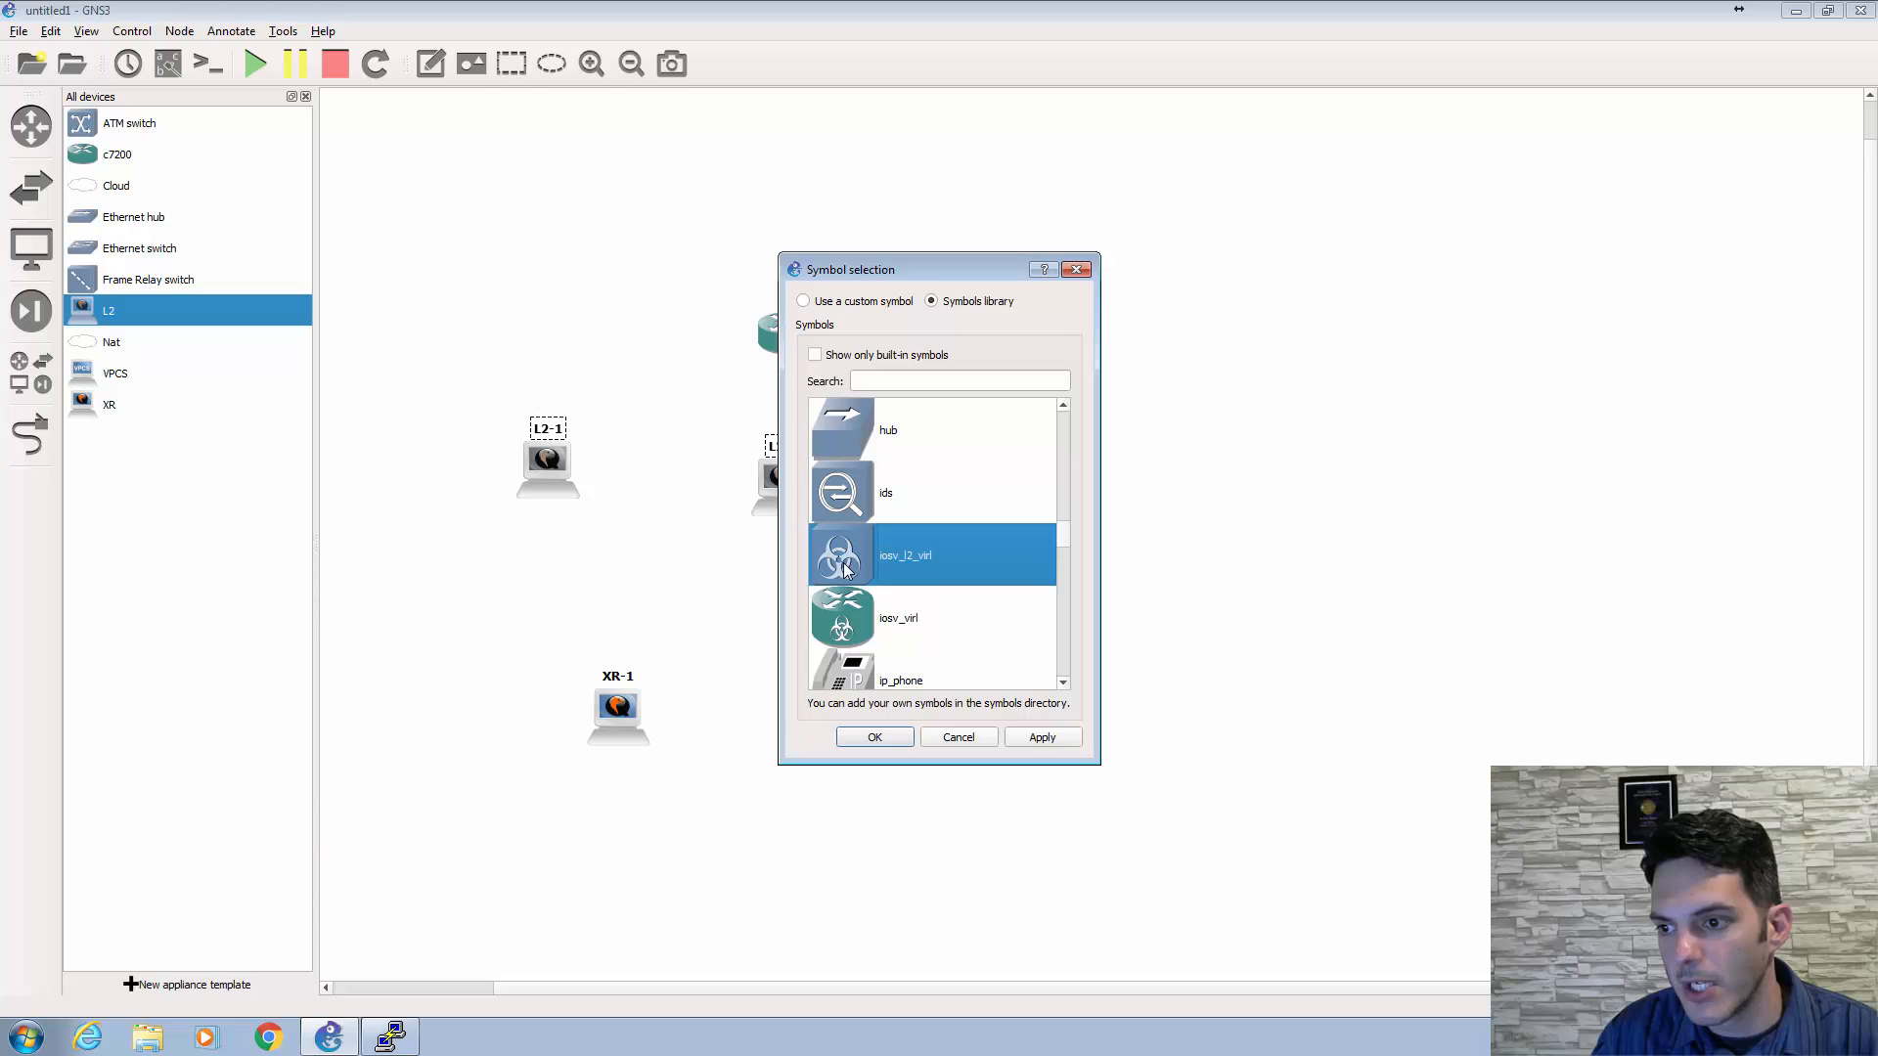
left_click(1017, 743)
left_click(876, 742)
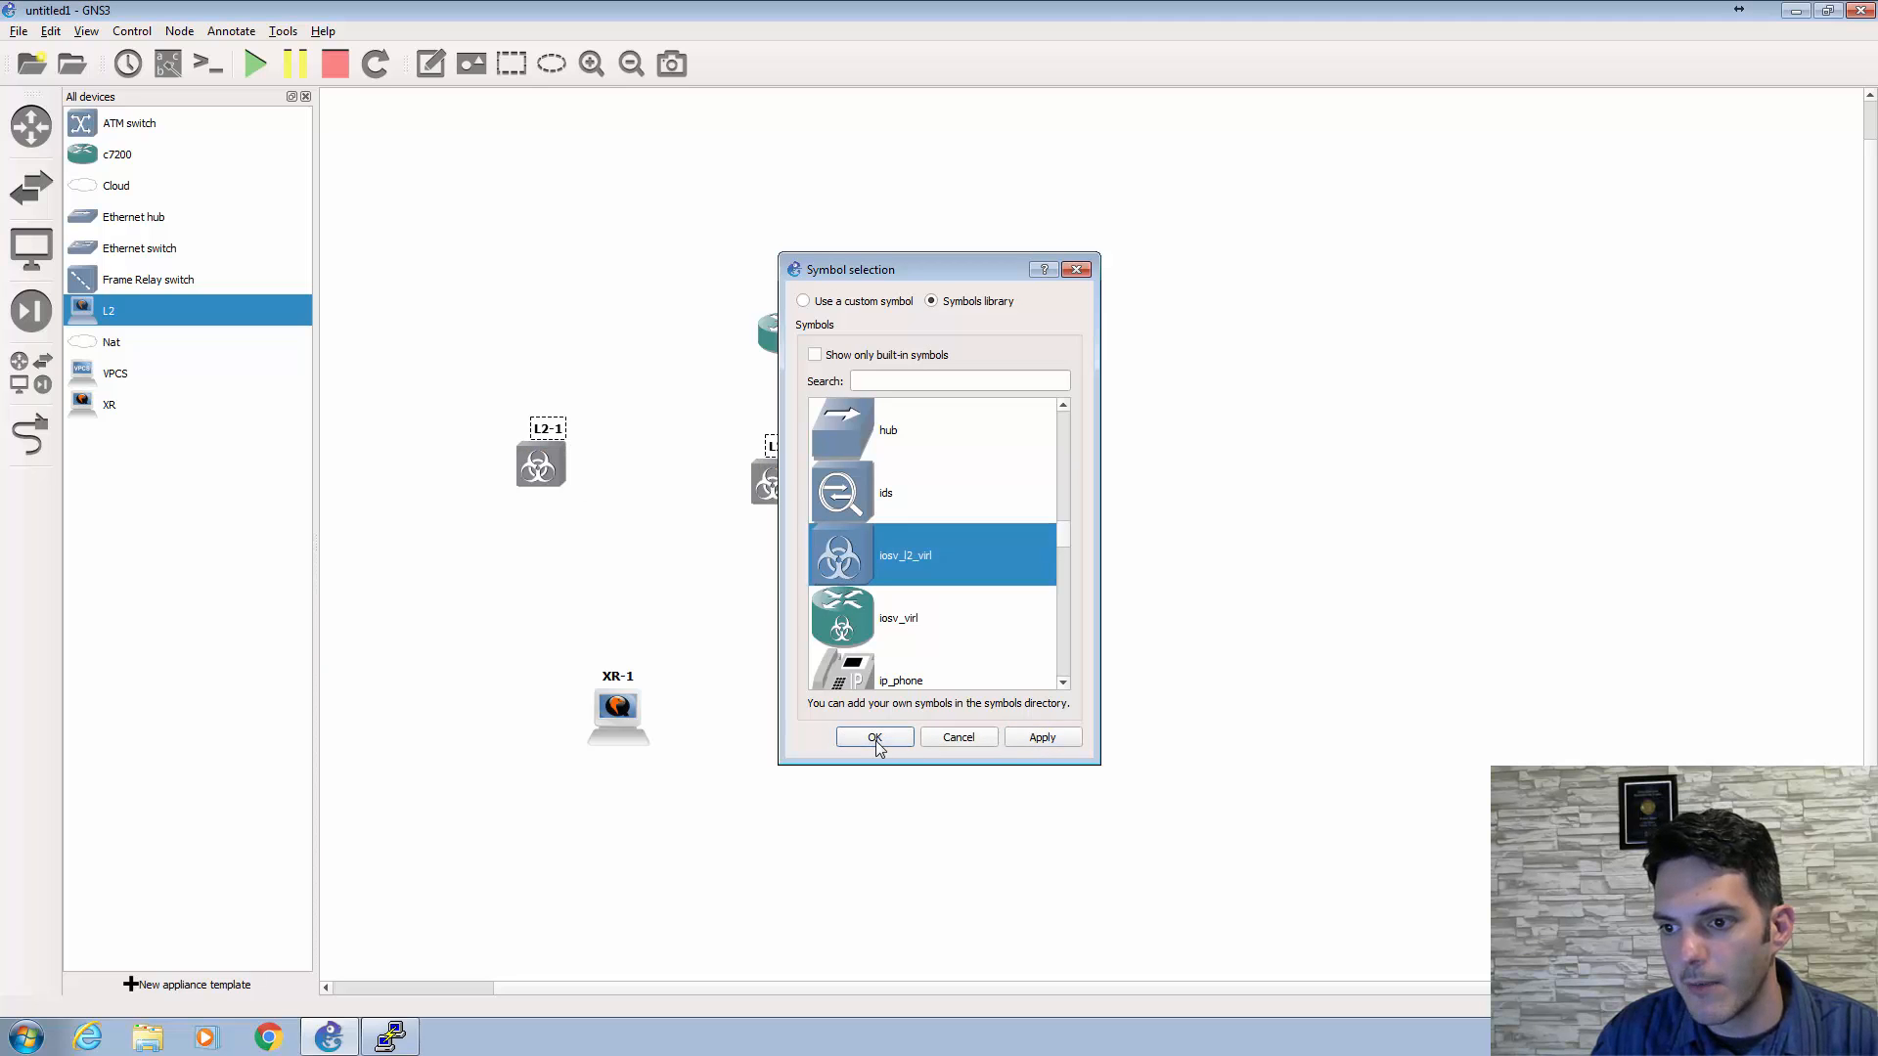
- Browse the symbols library for a suitable symbol for the XR-1 node
right_click(611, 731)
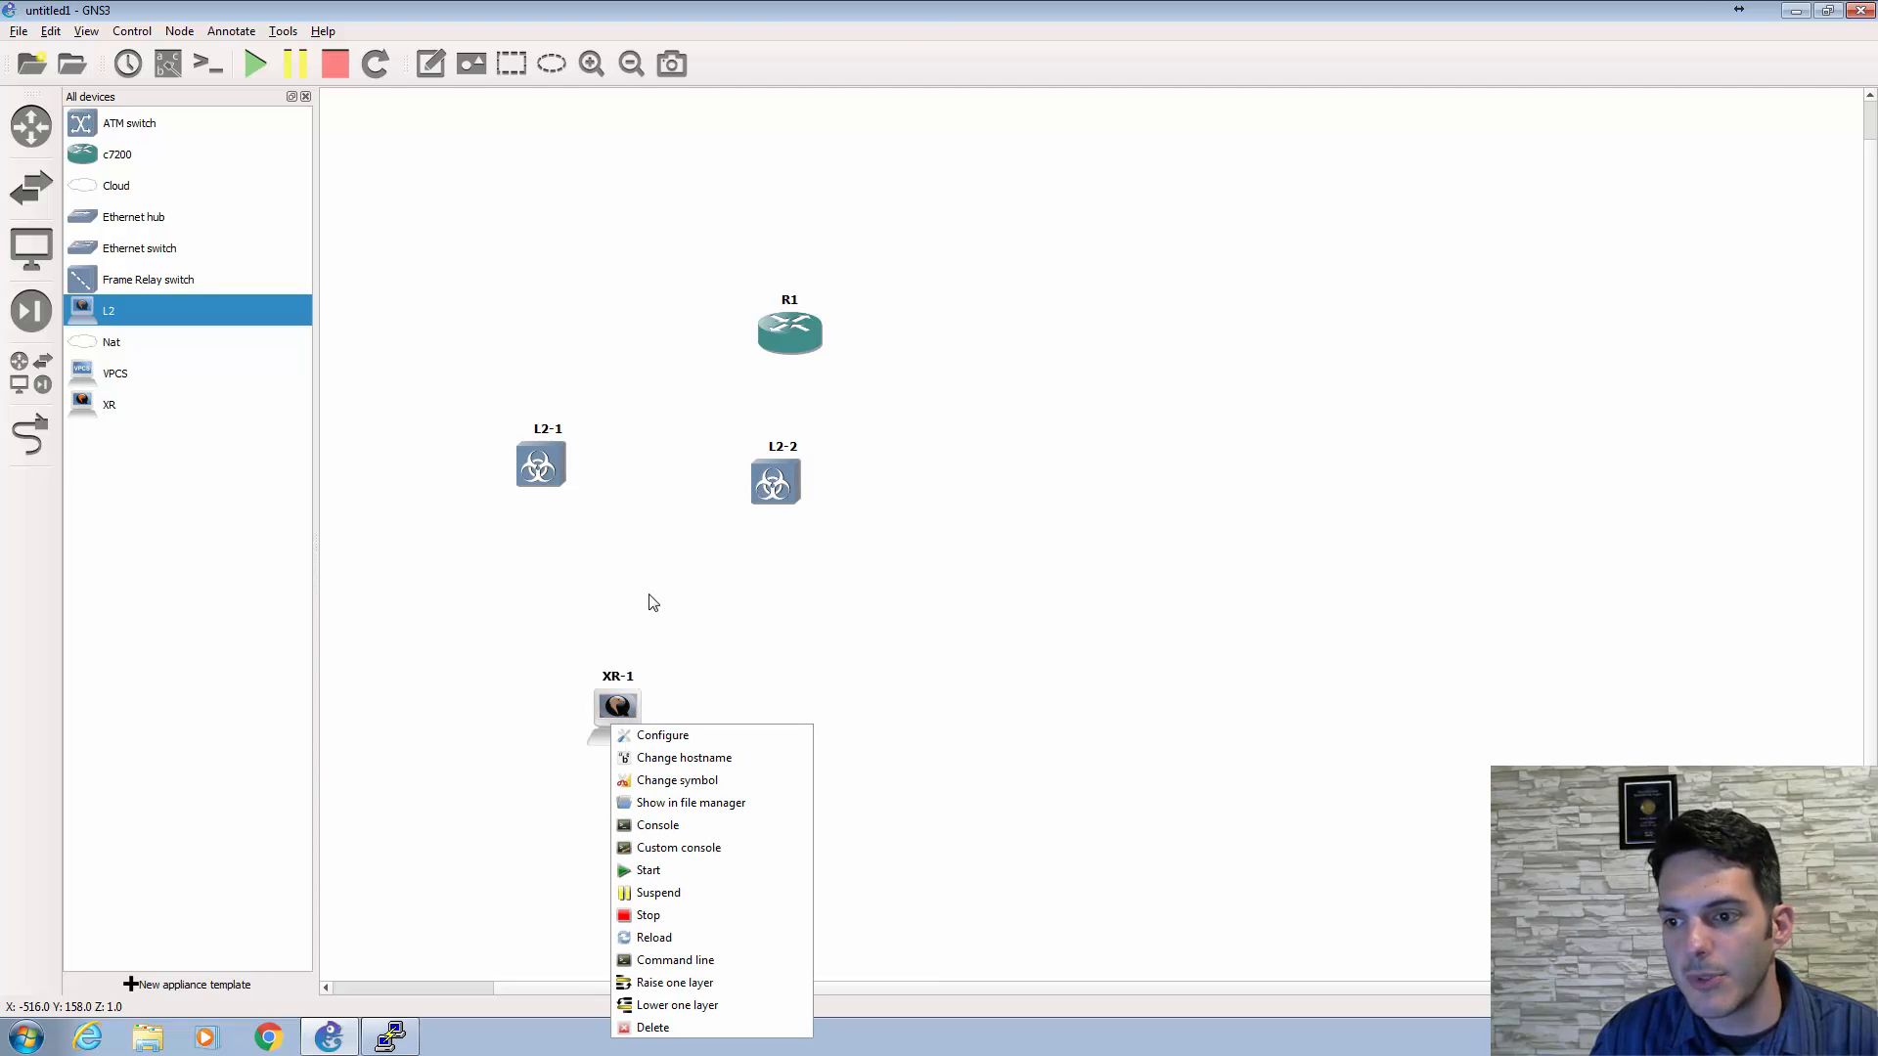
left_click(726, 788)
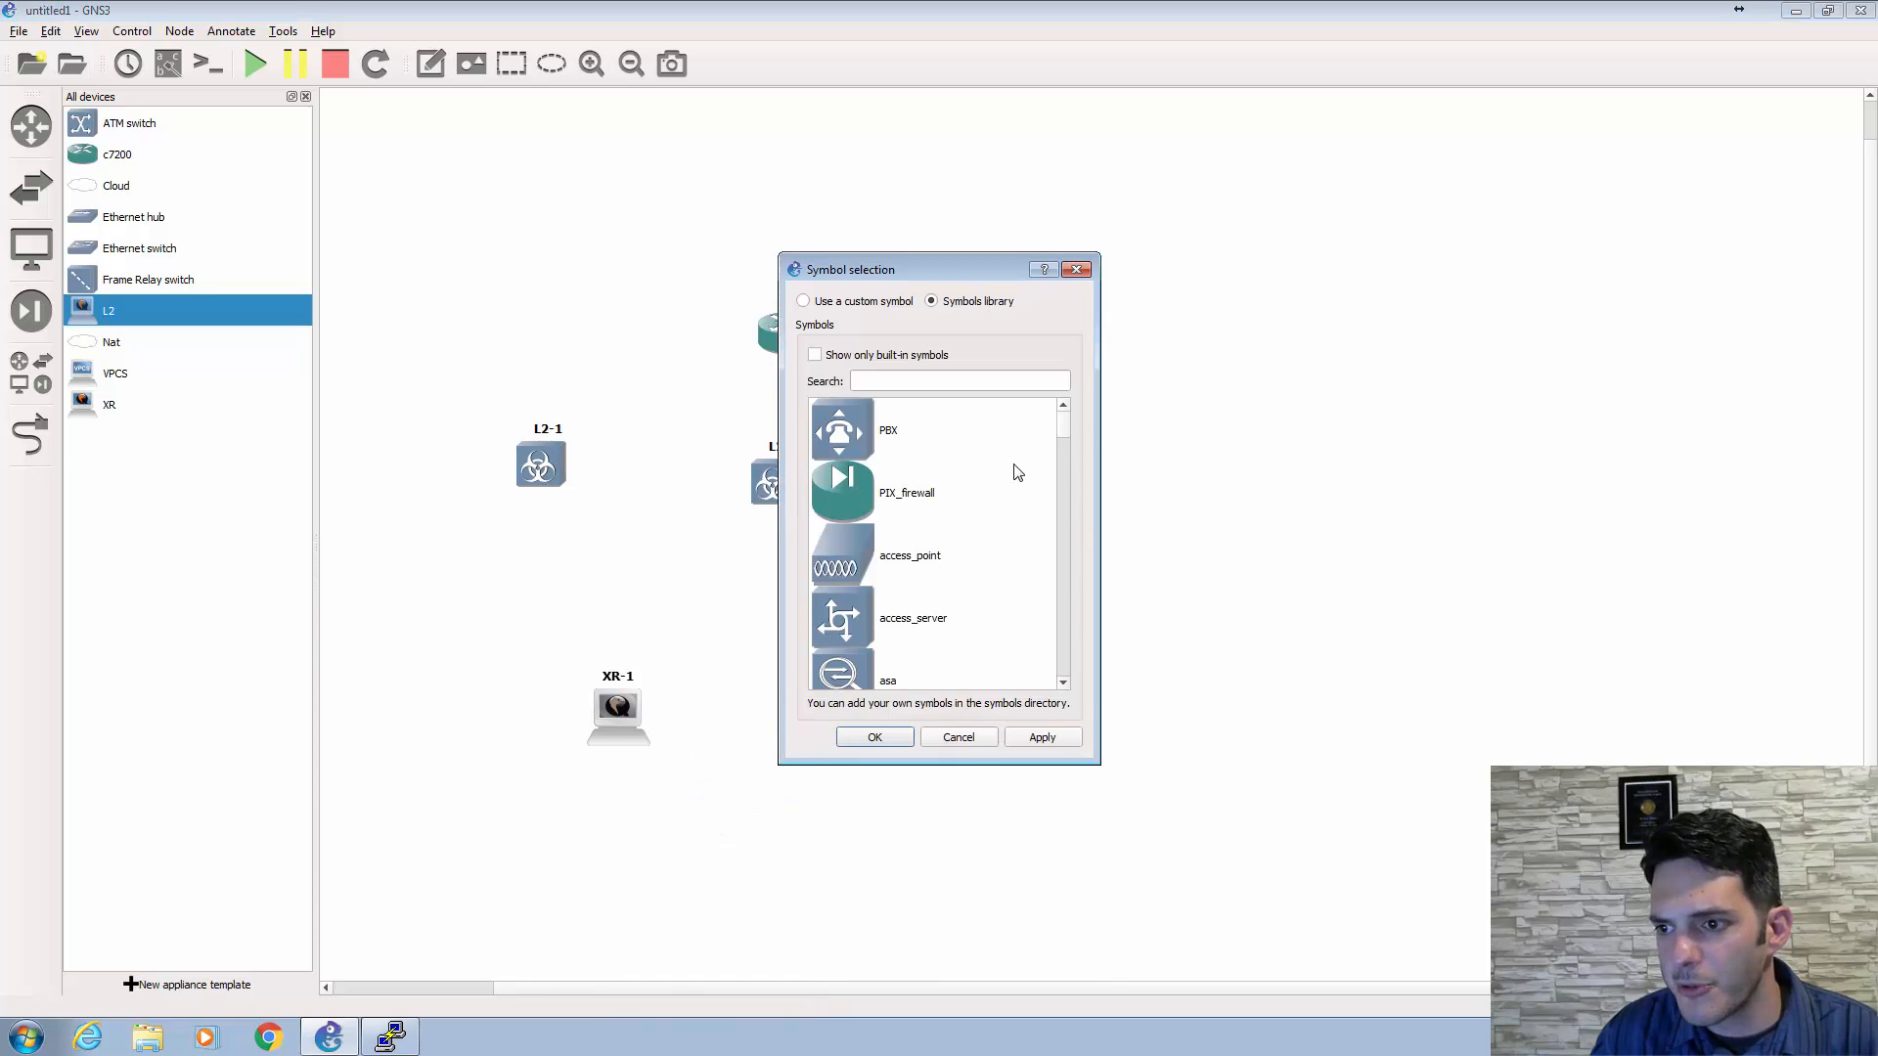
scroll(1017, 476, "down", 6)
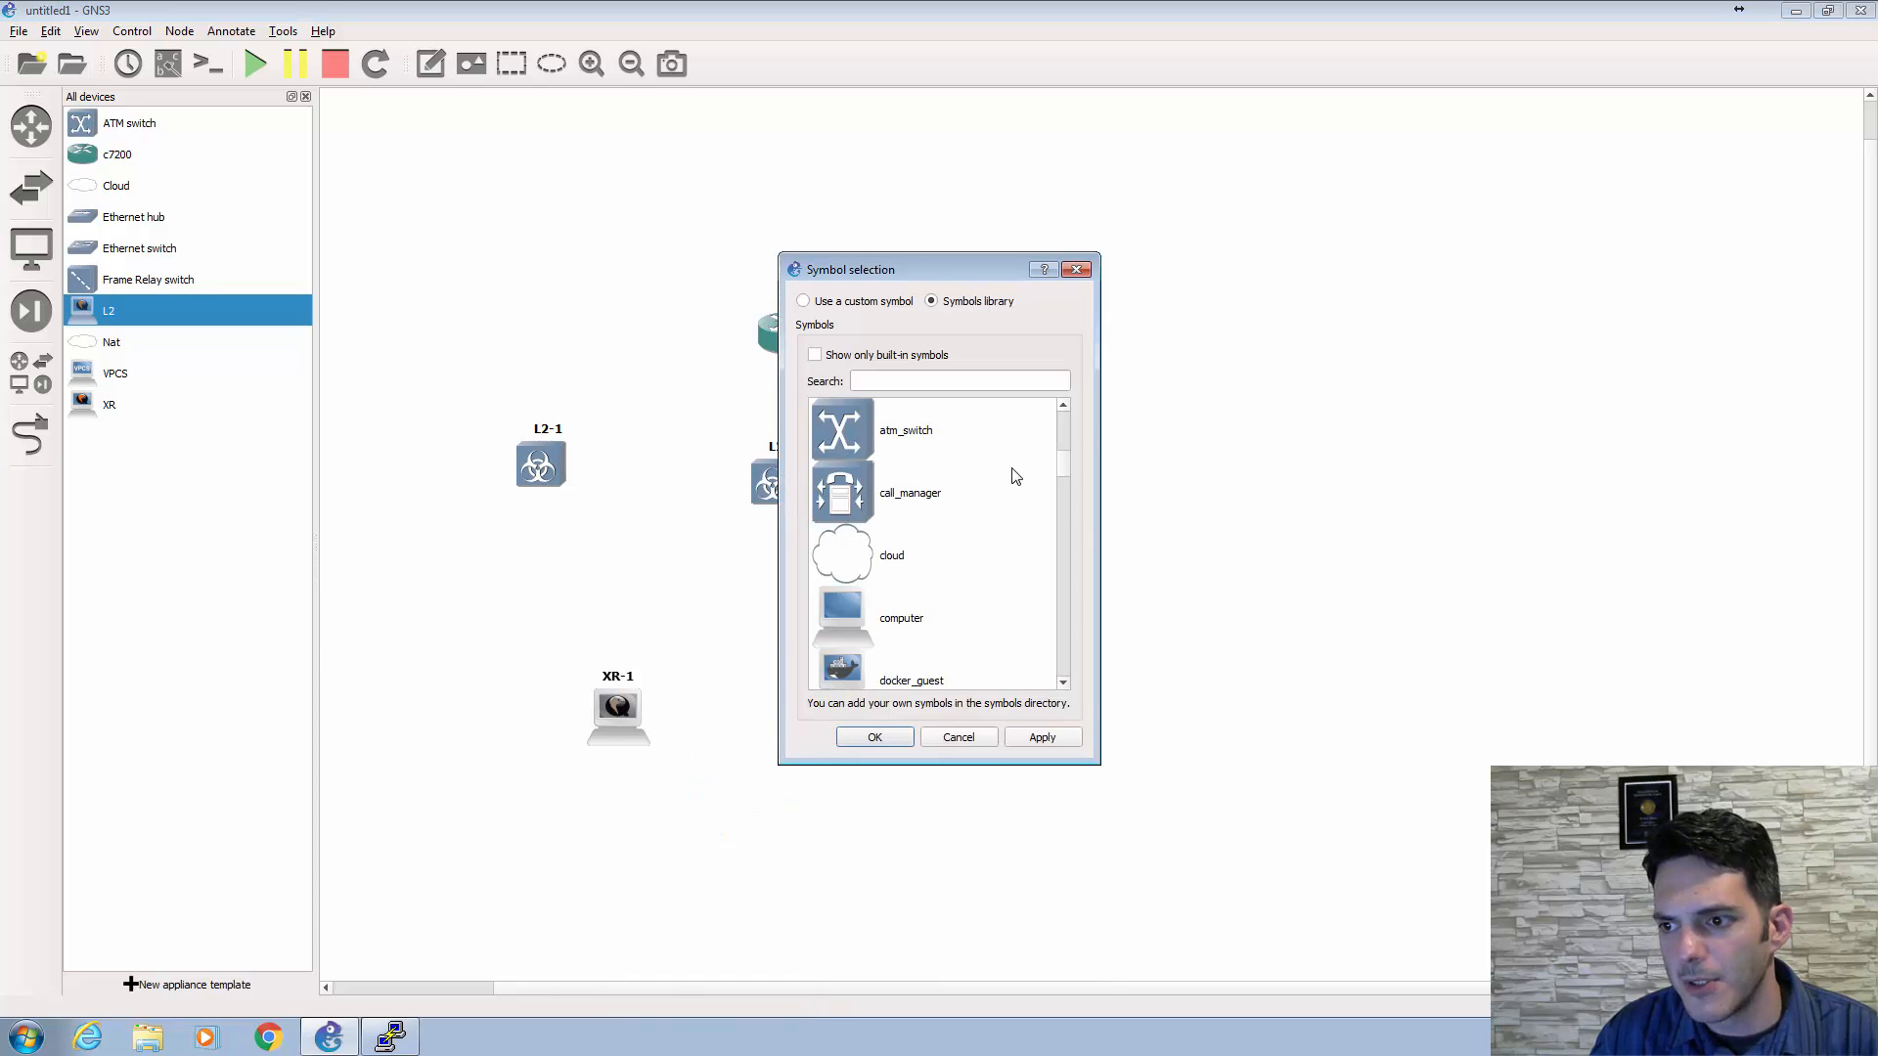
scroll(1016, 476, "down", 2)
scroll(1016, 477, "down", 1)
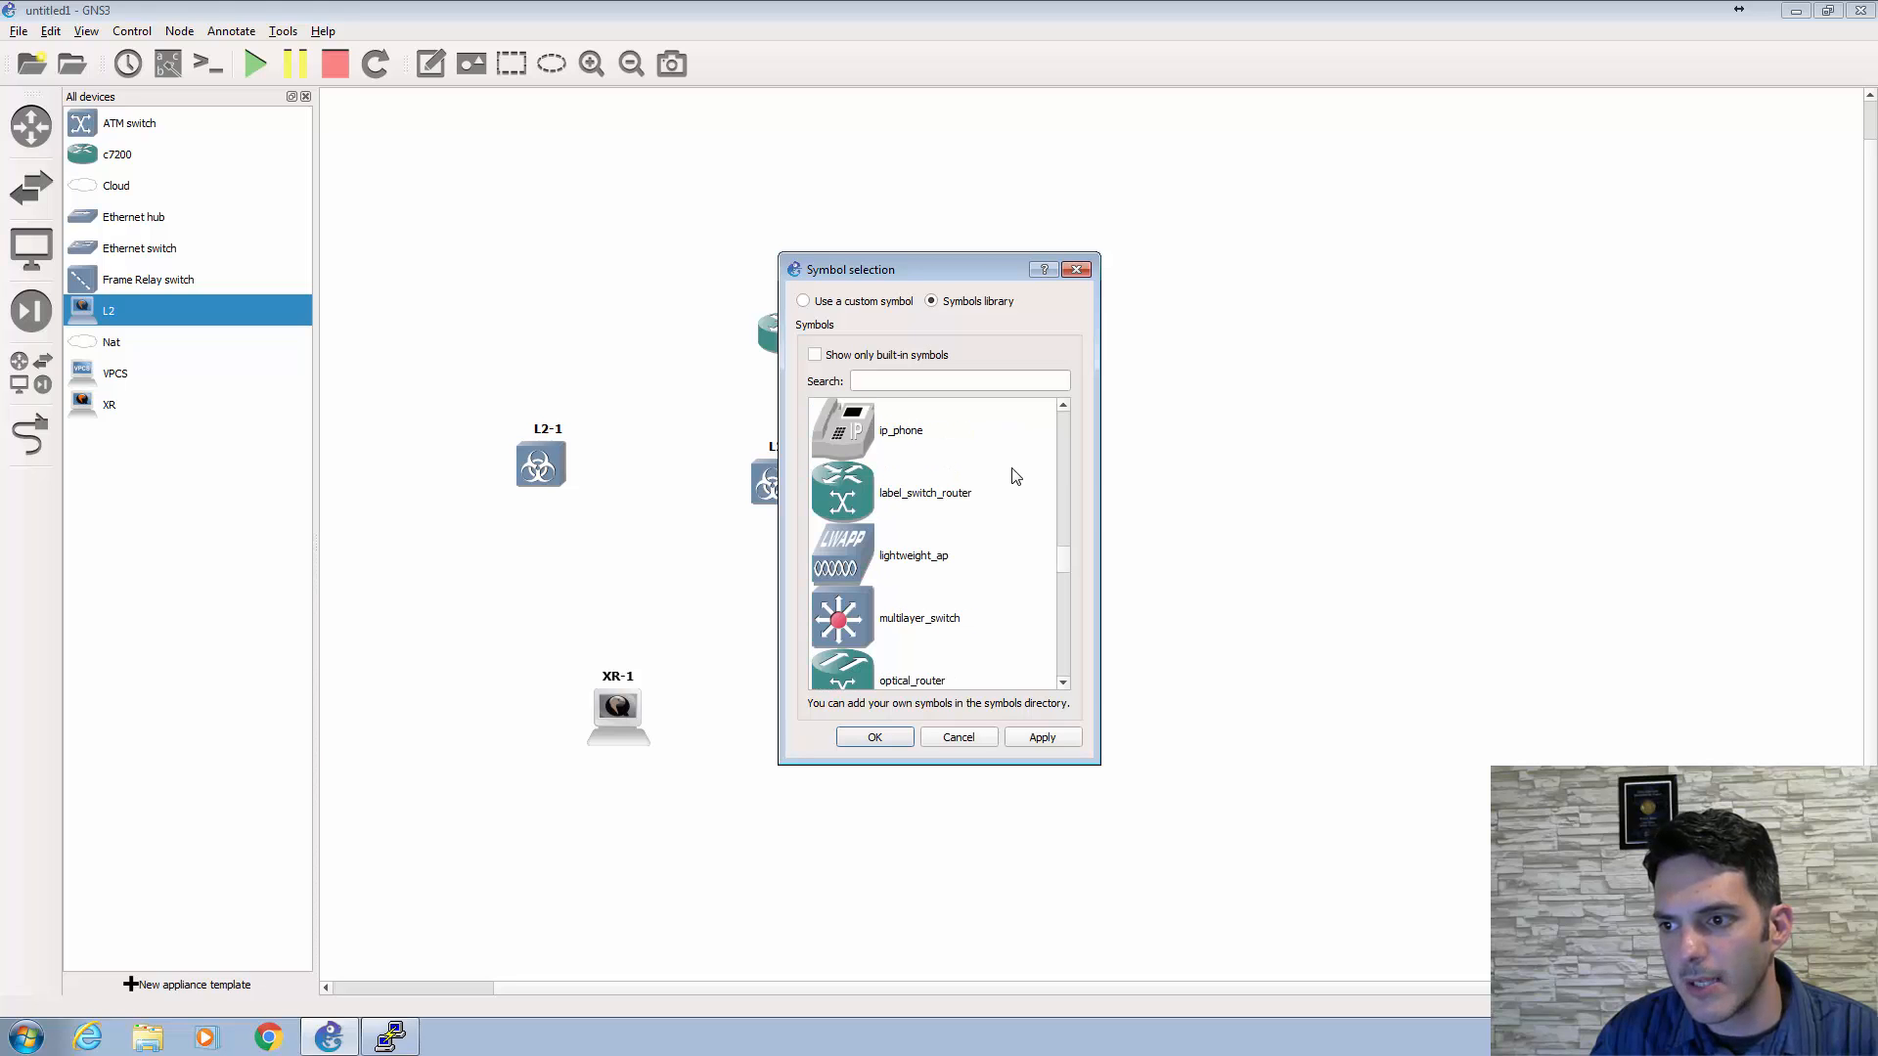
scroll(983, 479, "down", 1)
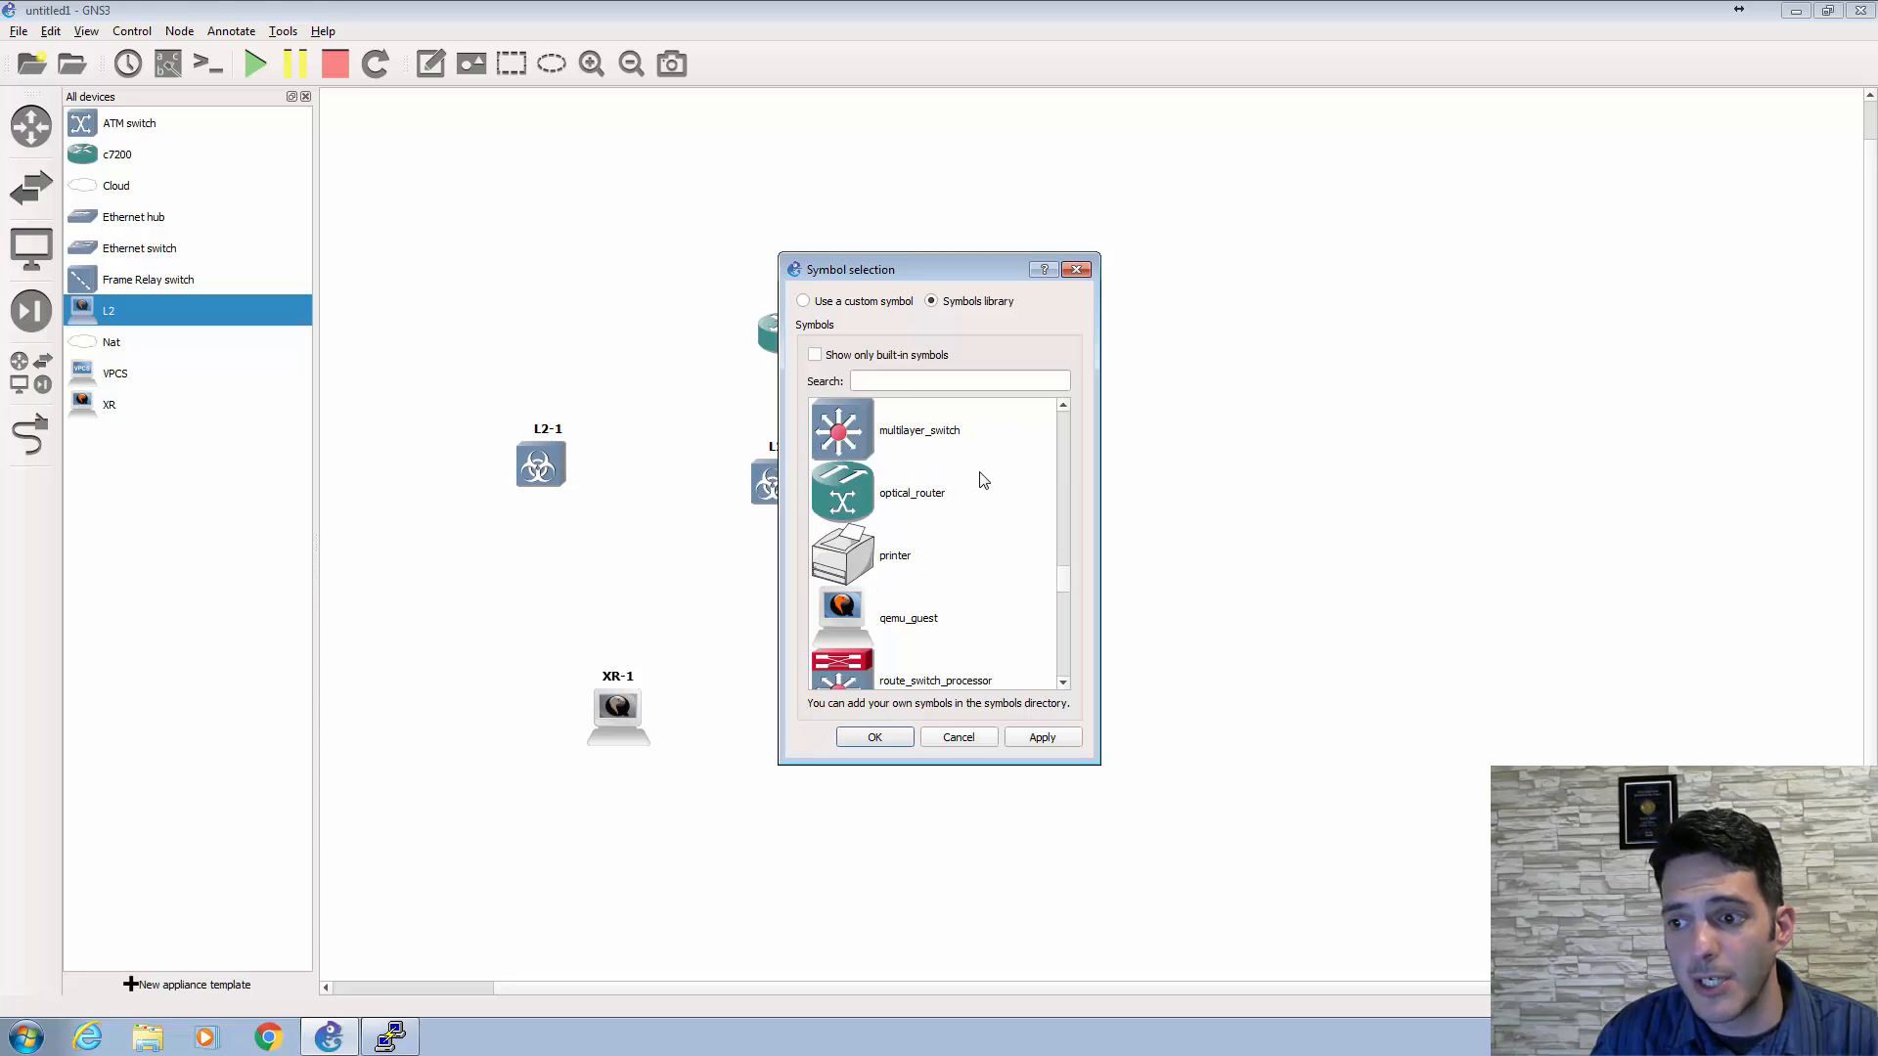
scroll(983, 479, "down", 2)
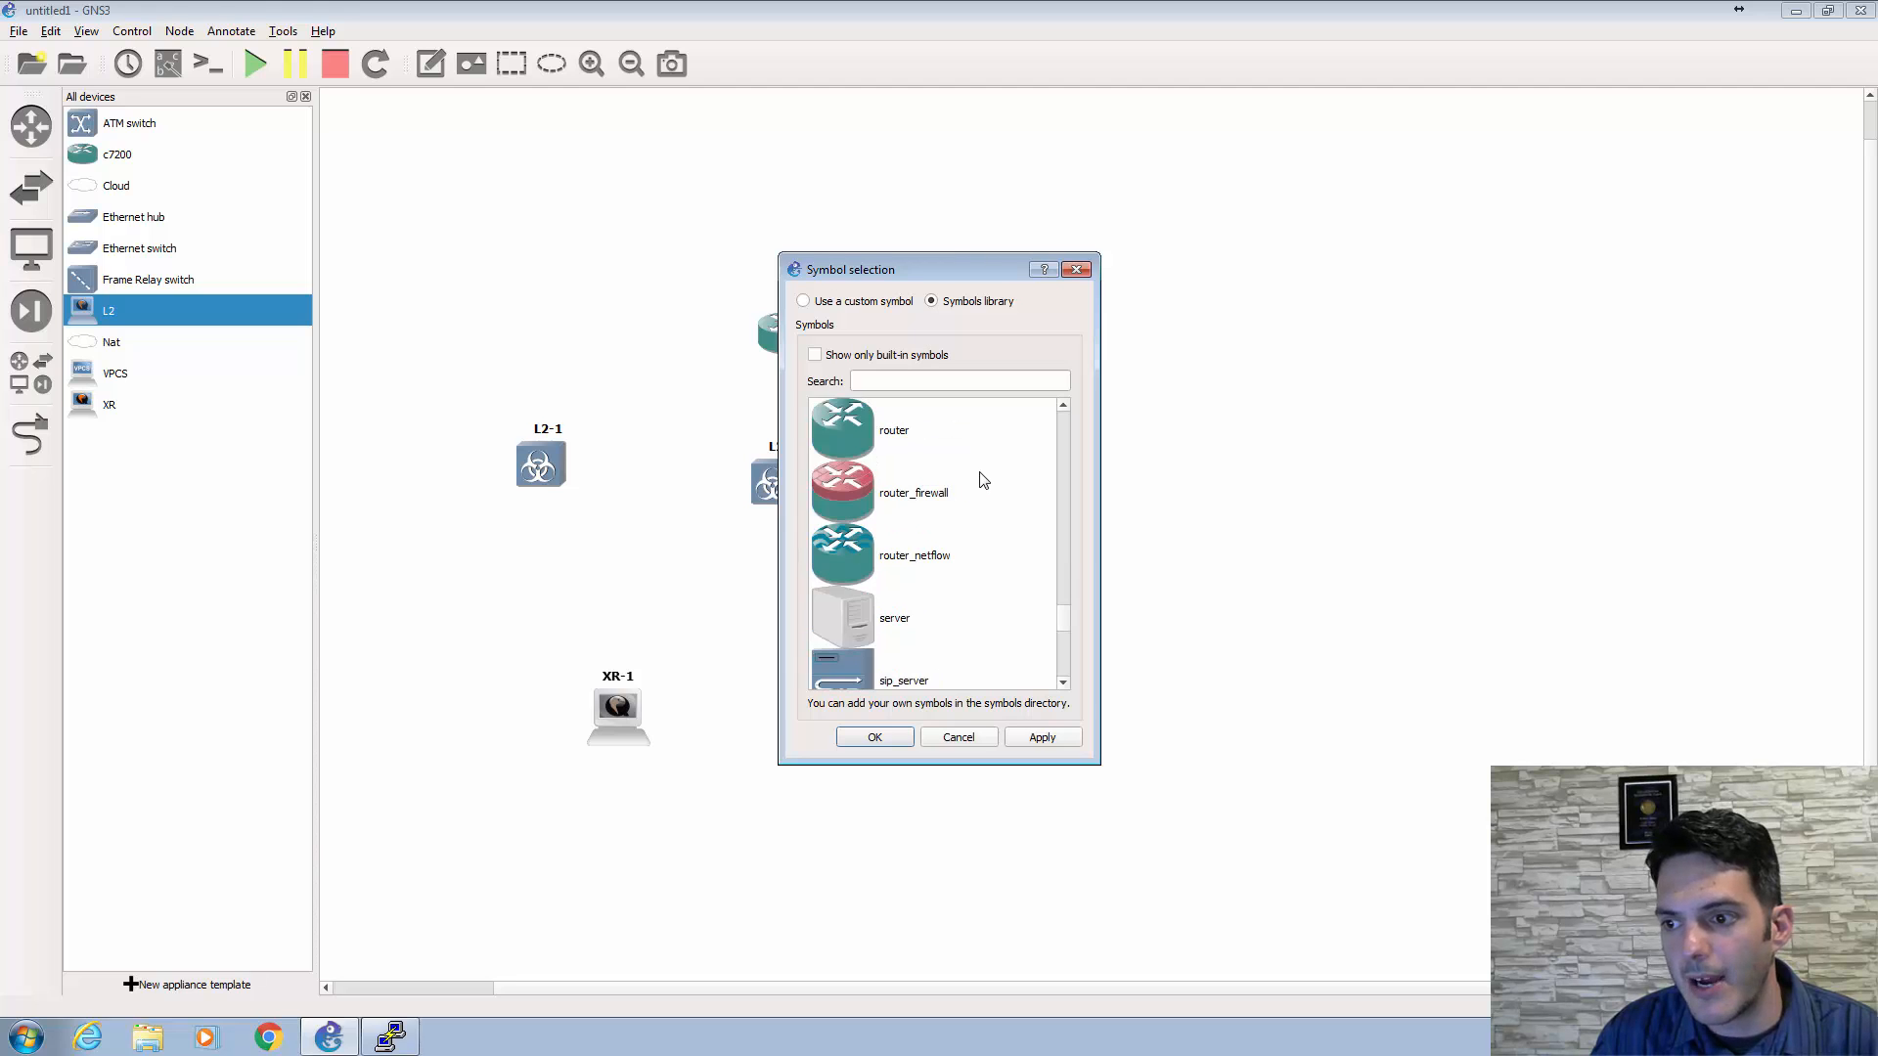
scroll(983, 479, "down", 1)
scroll(983, 479, "down", 1)
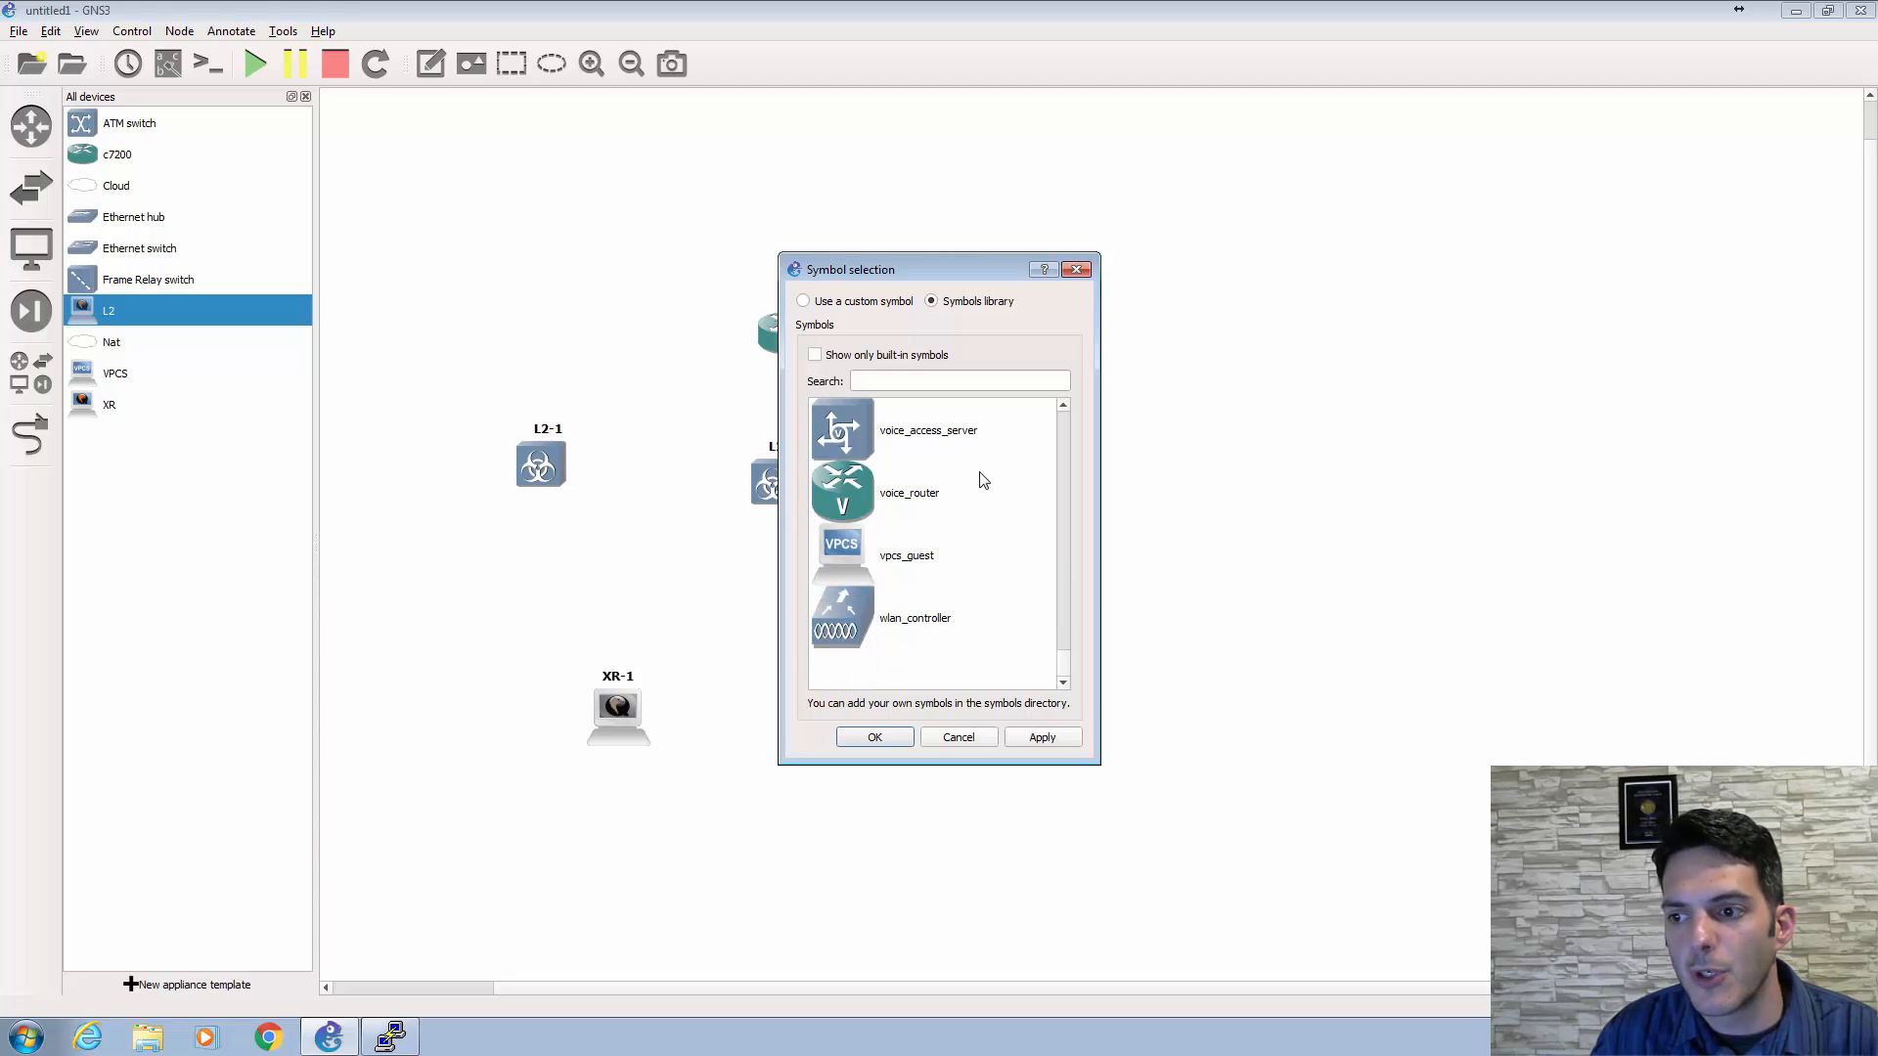
scroll(983, 479, "up", 5)
scroll(983, 479, "up", 3)
scroll(983, 480, "up", 3)
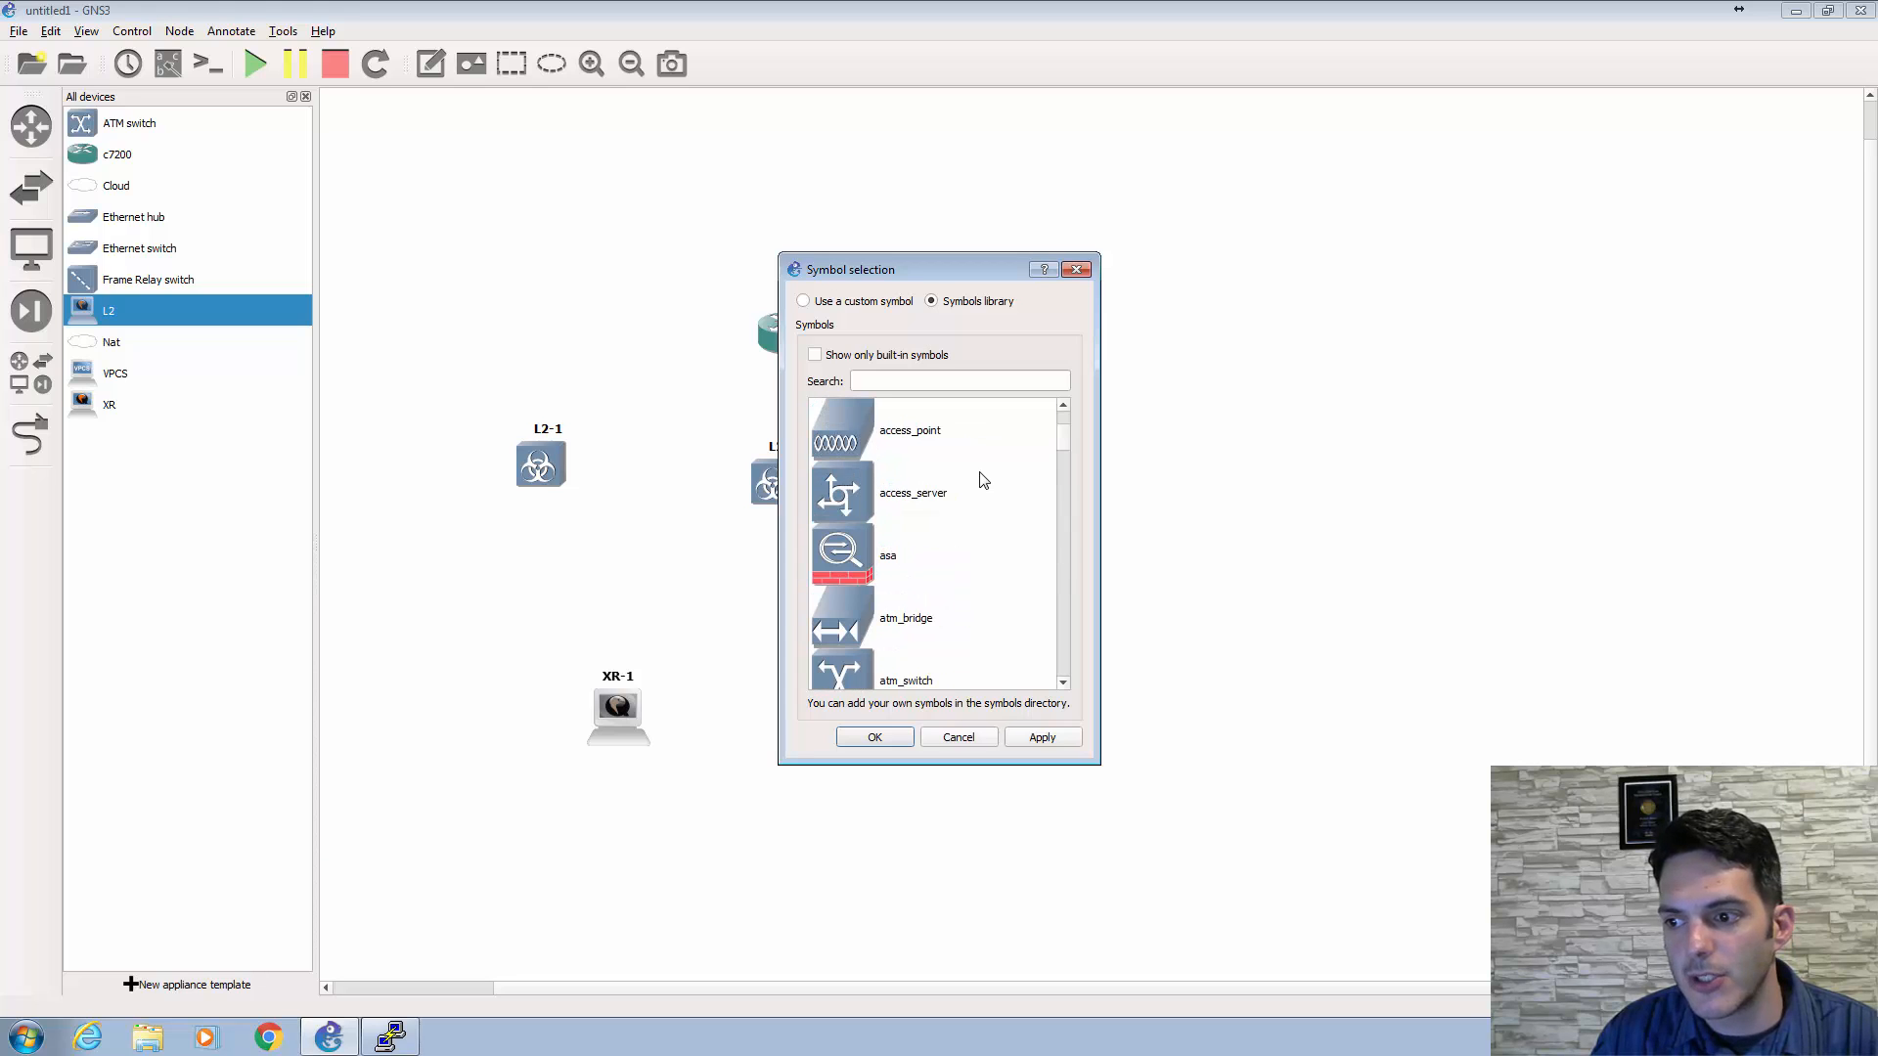
scroll(982, 479, "up", 1)
- Give XR-1 the custom symbol IOS XR.PNG and move the node beside L2-2
left_click(851, 309)
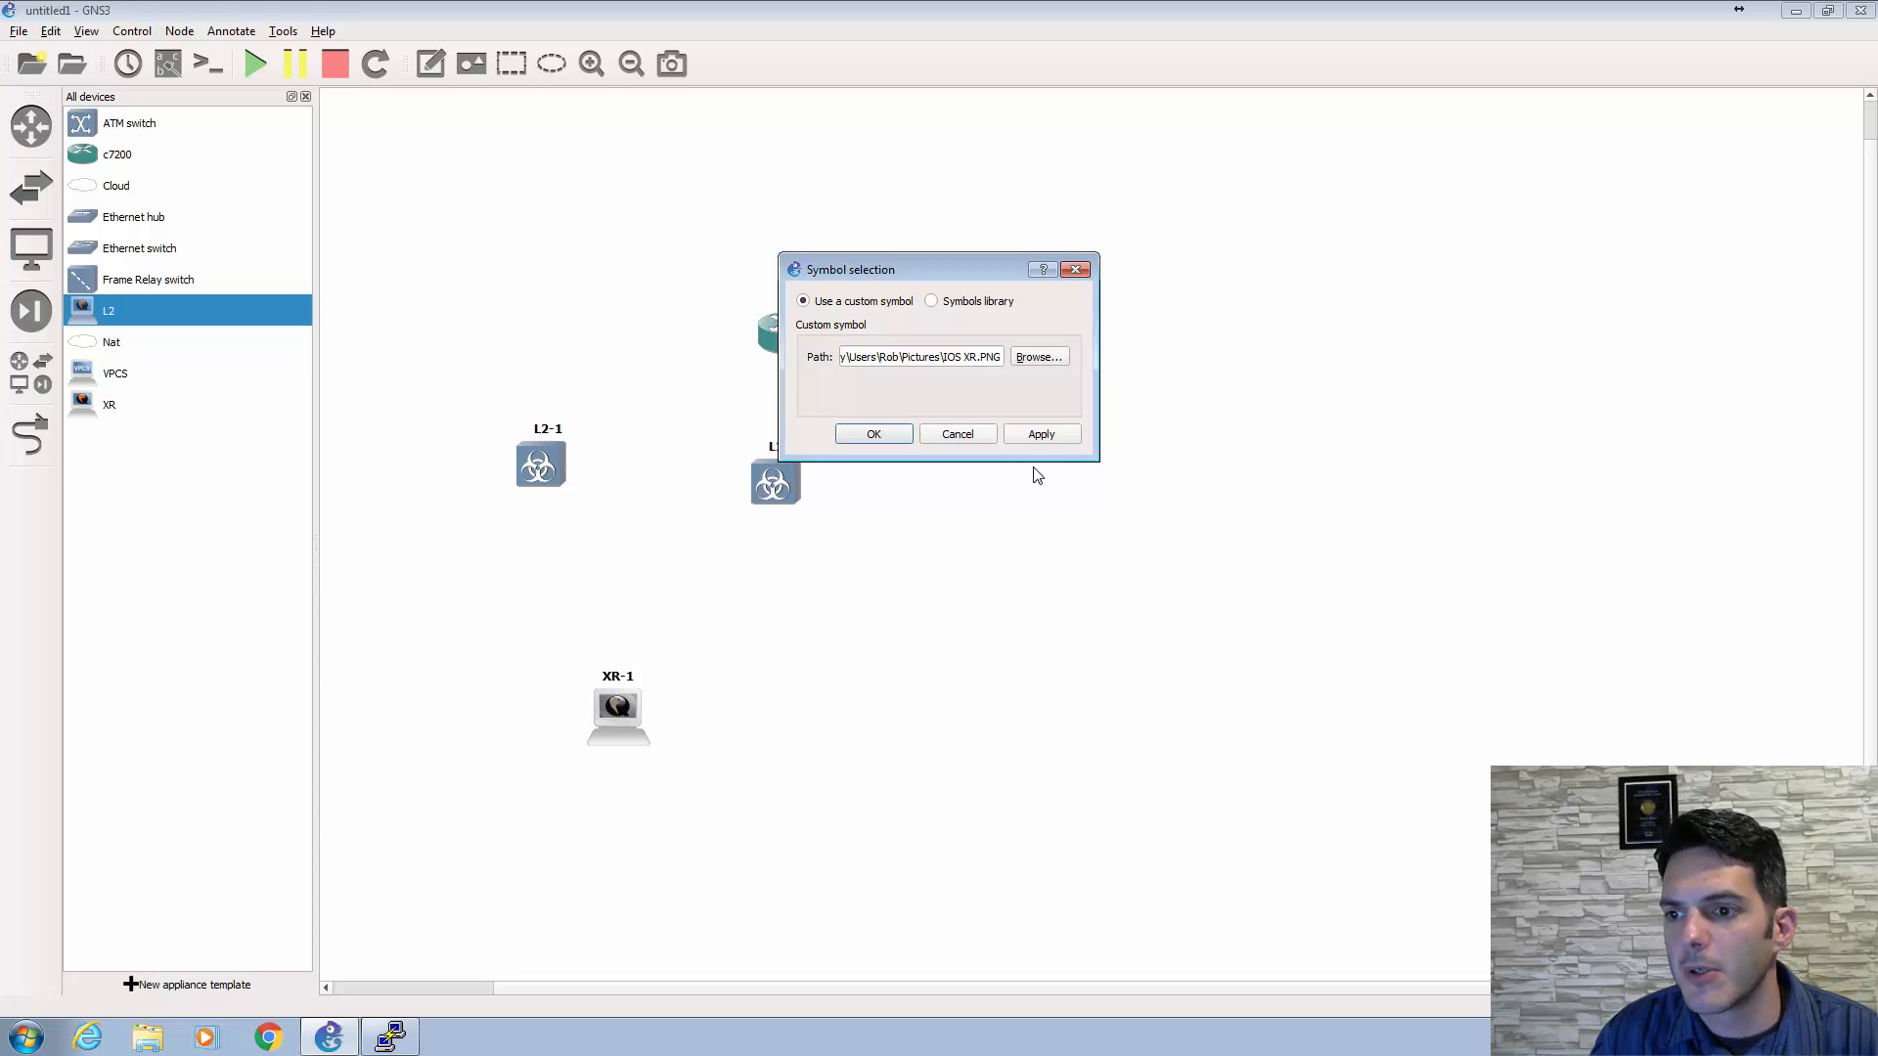
left_click(1040, 434)
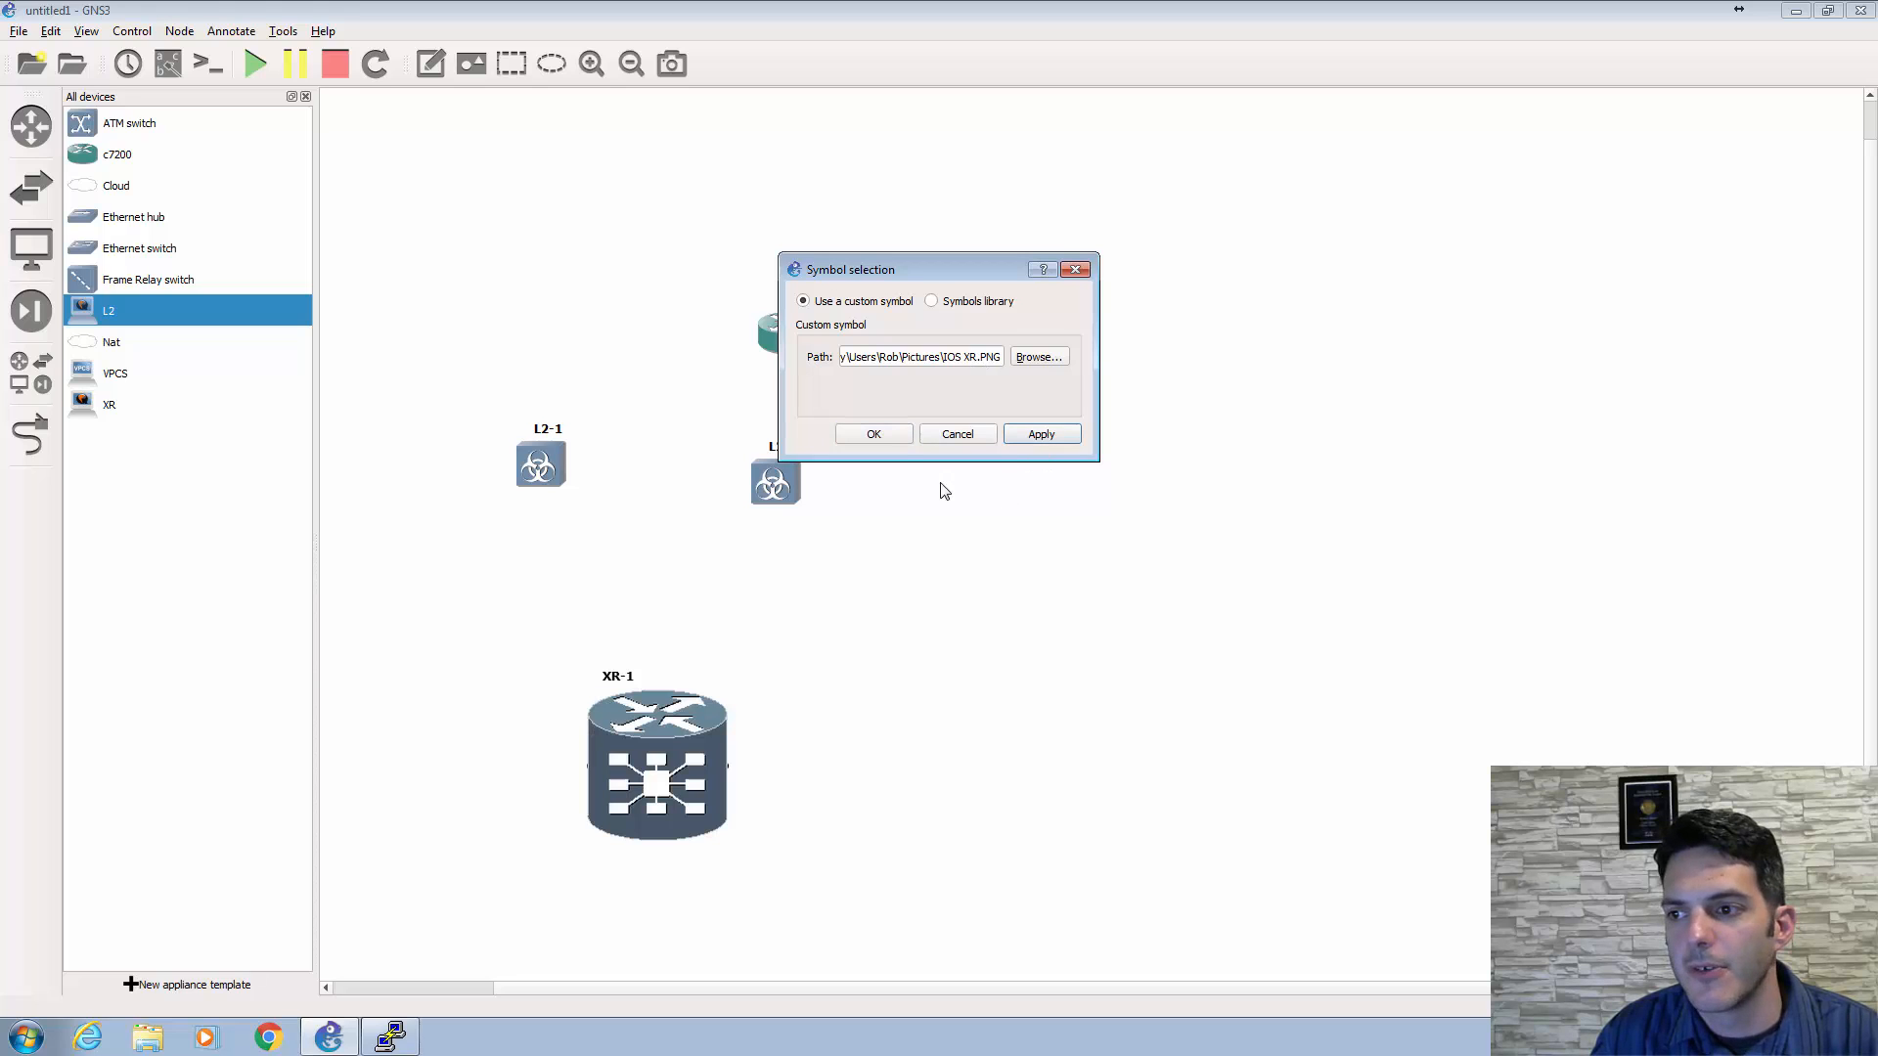
left_click(874, 434)
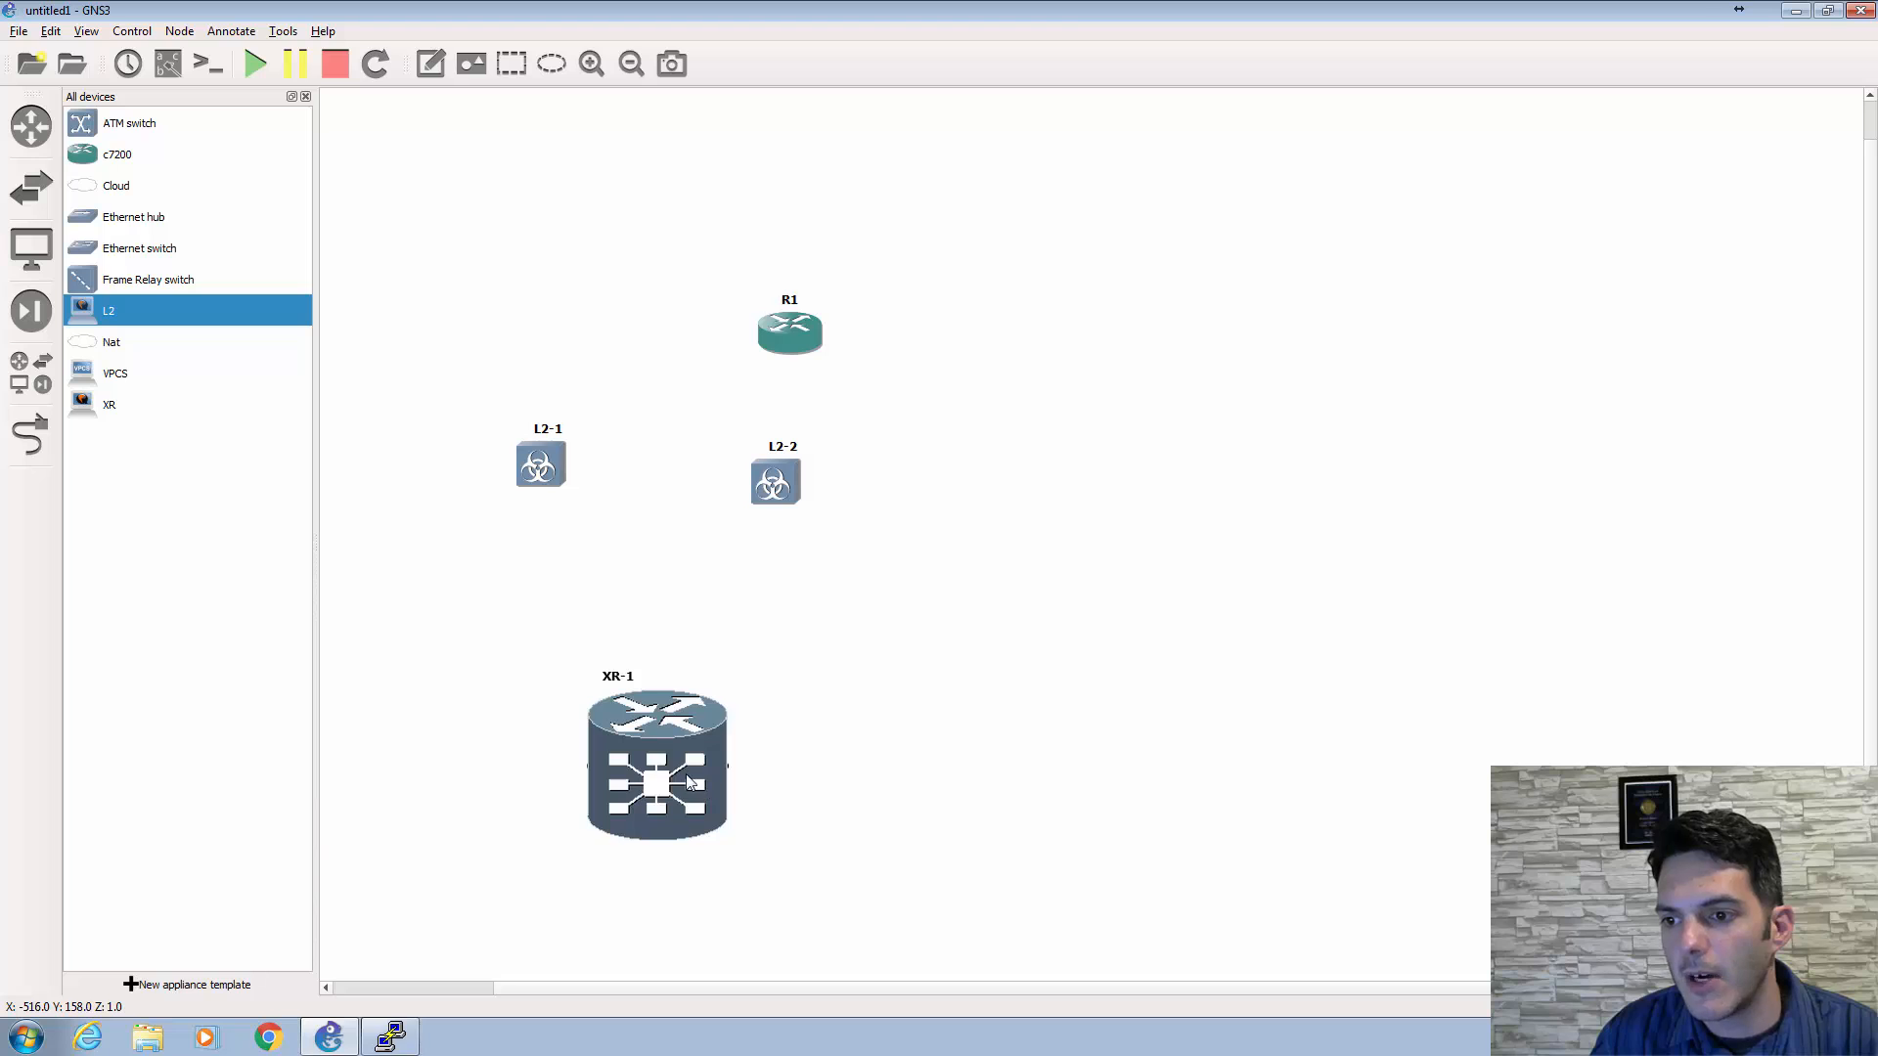
left_click_drag(641, 765, 995, 455)
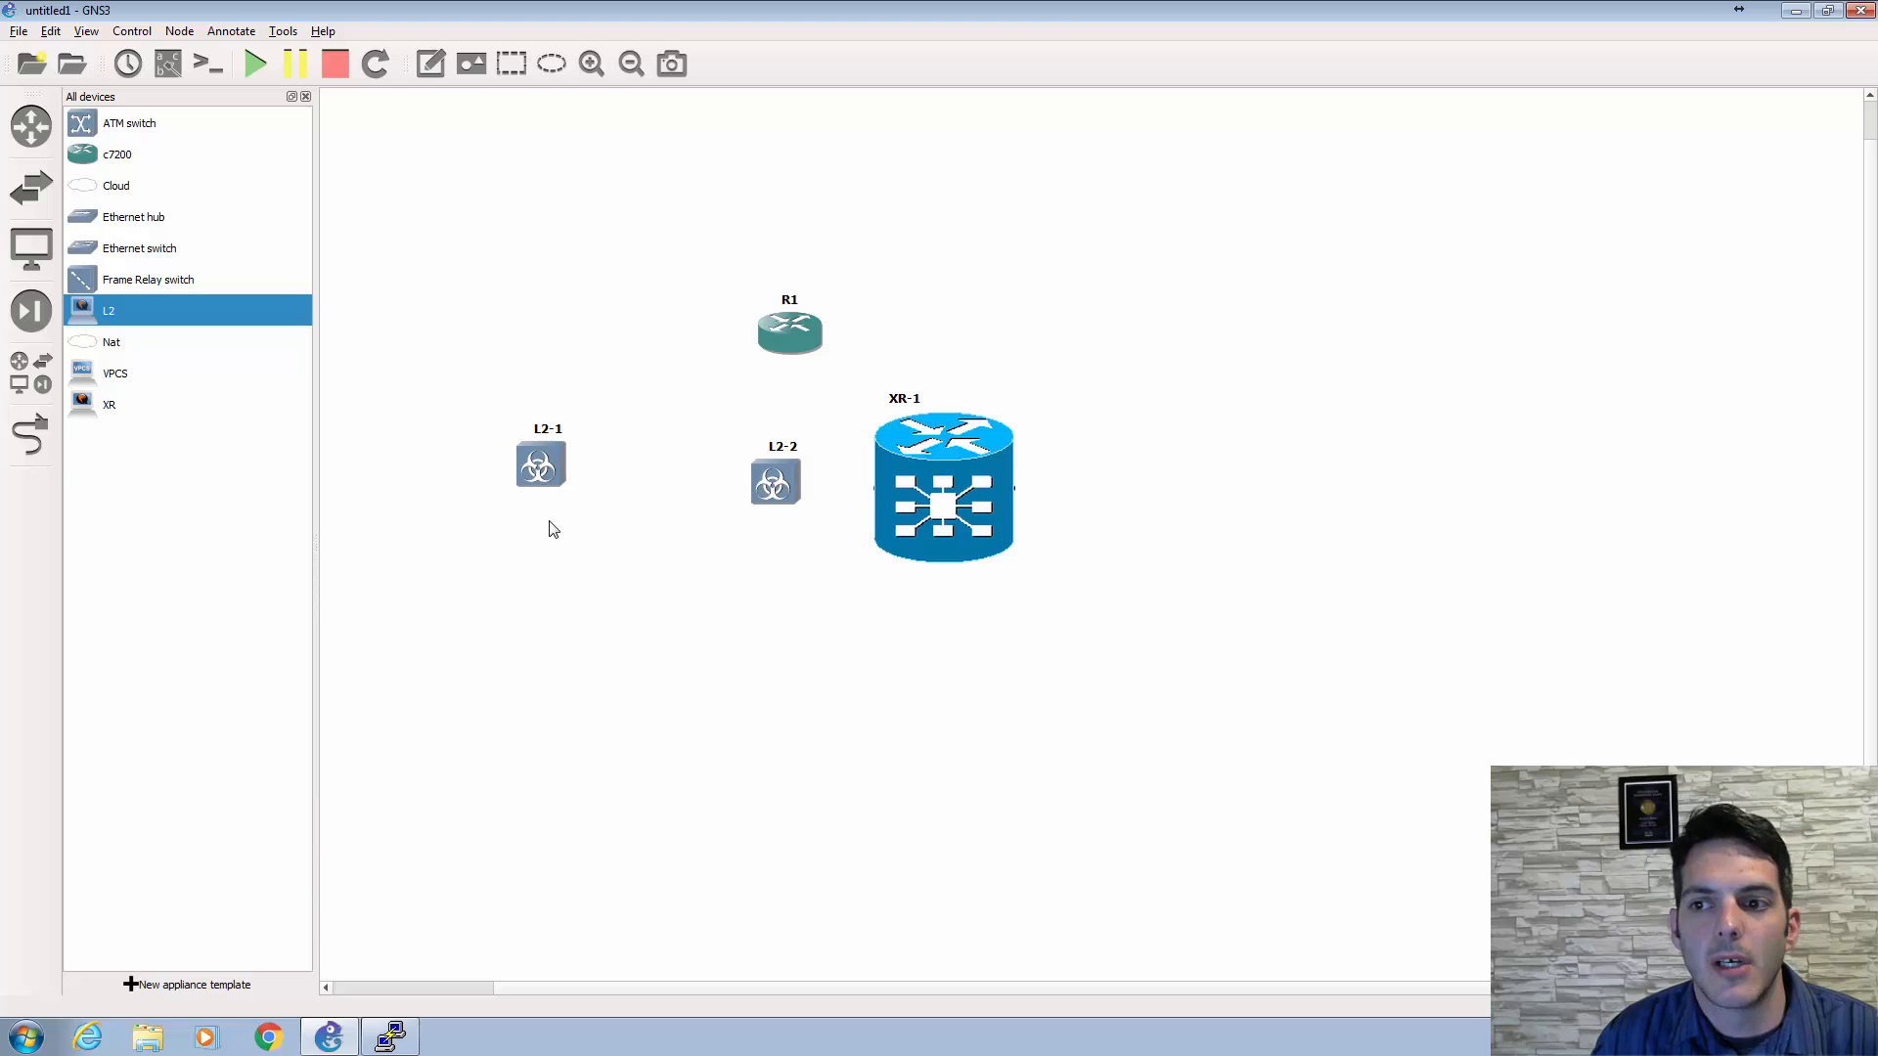
- Start the L2-1 node, open its console, and return to the workspace
right_click(545, 473)
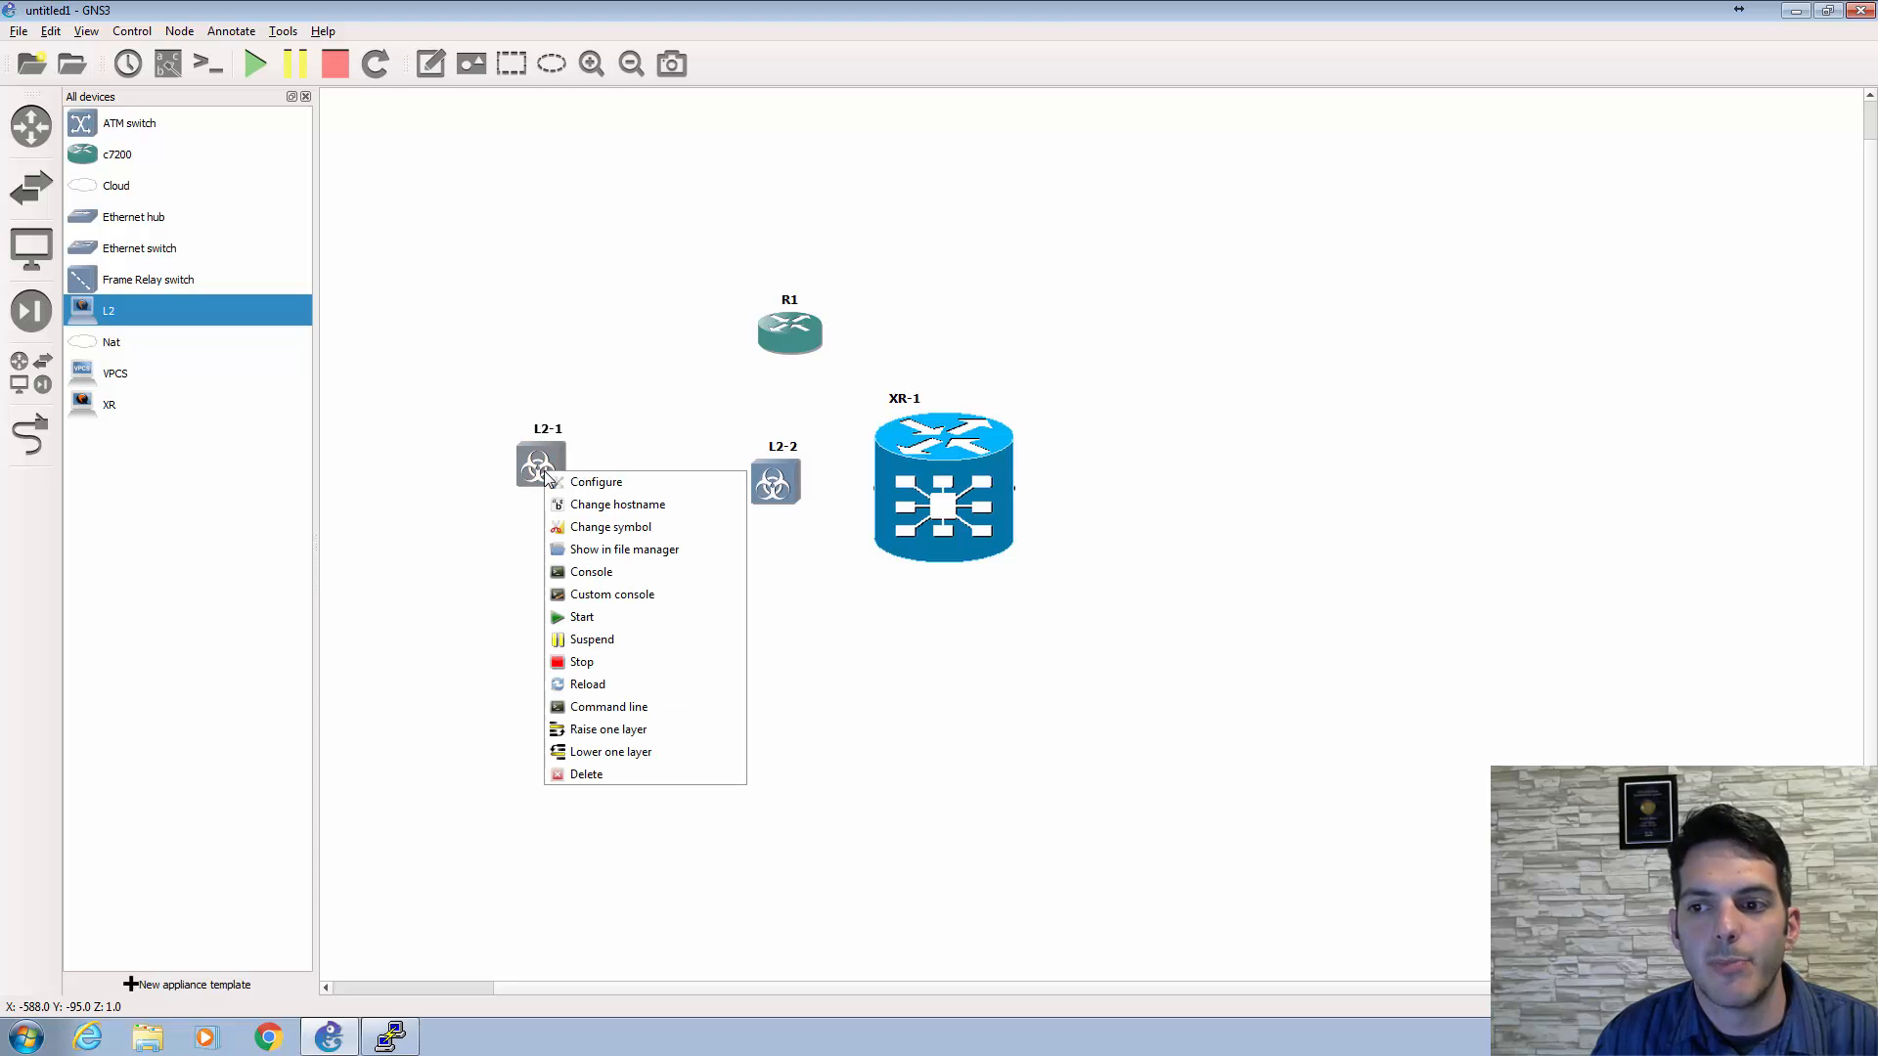
left_click(592, 618)
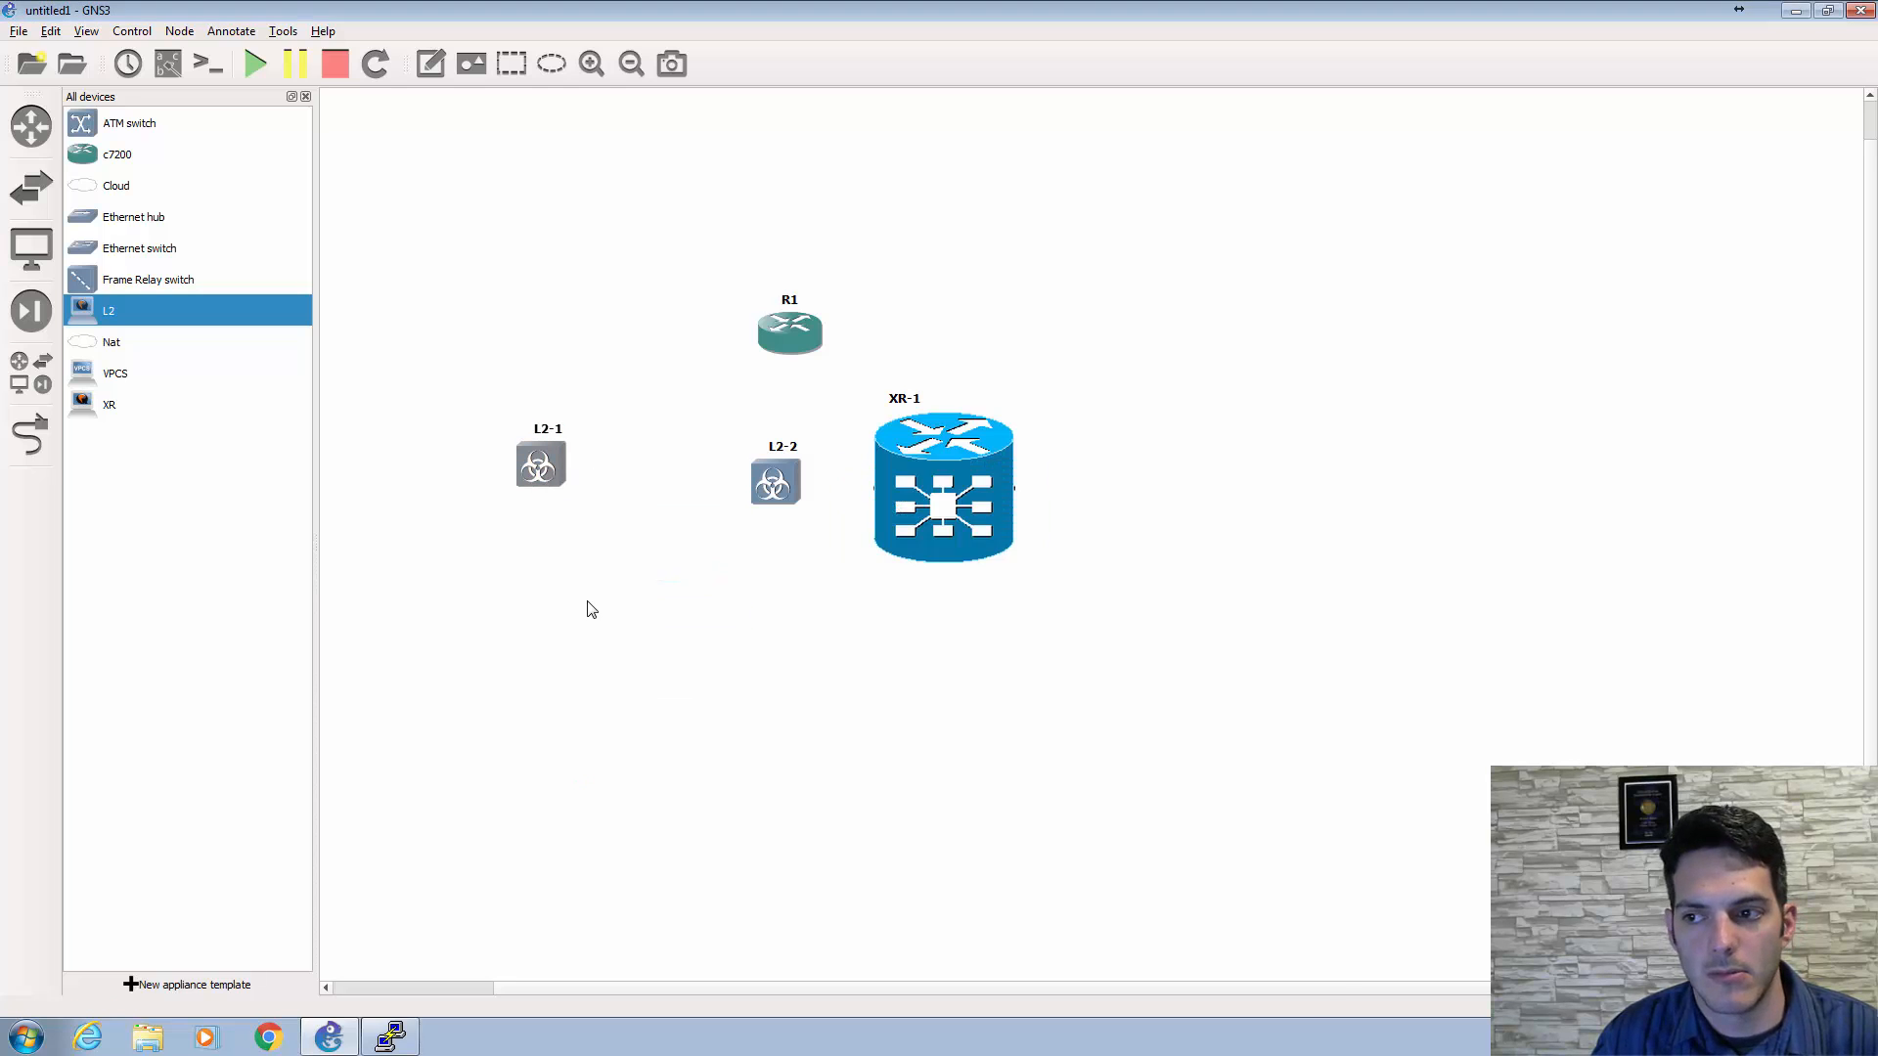
right_click(548, 458)
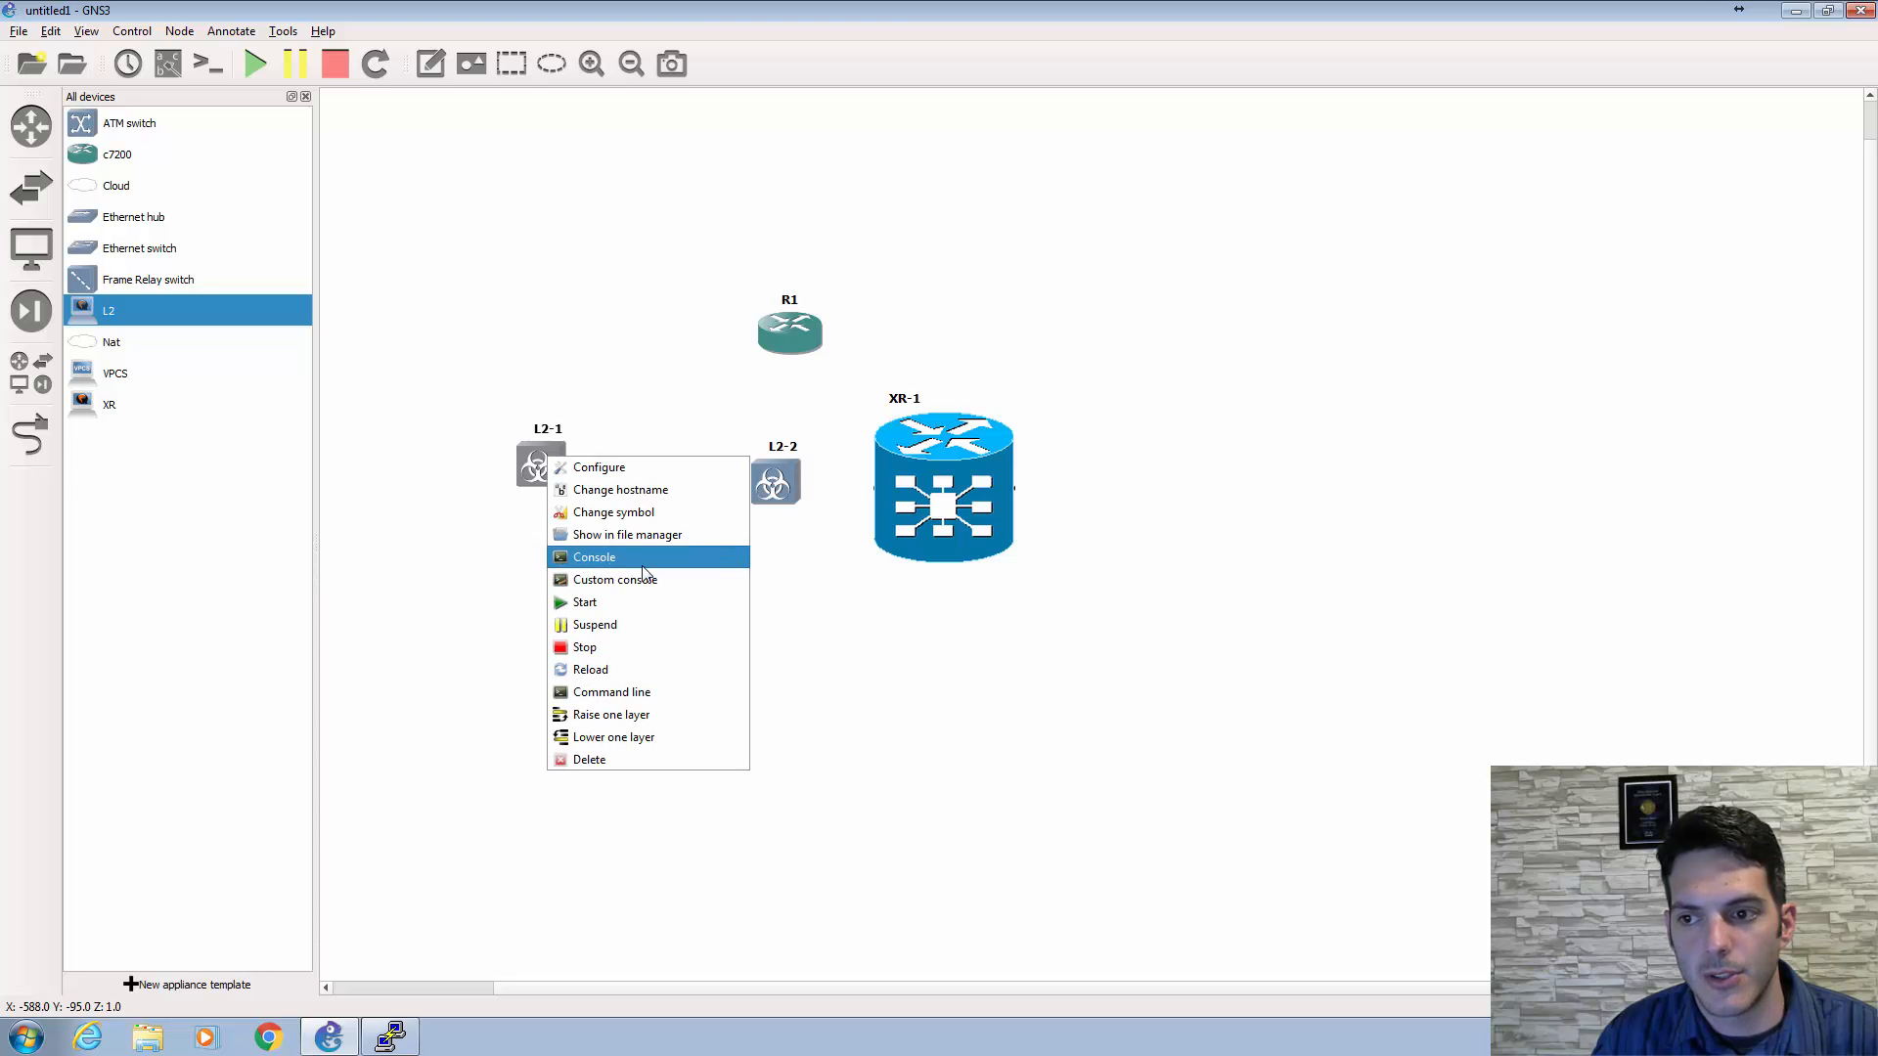
left_click(596, 556)
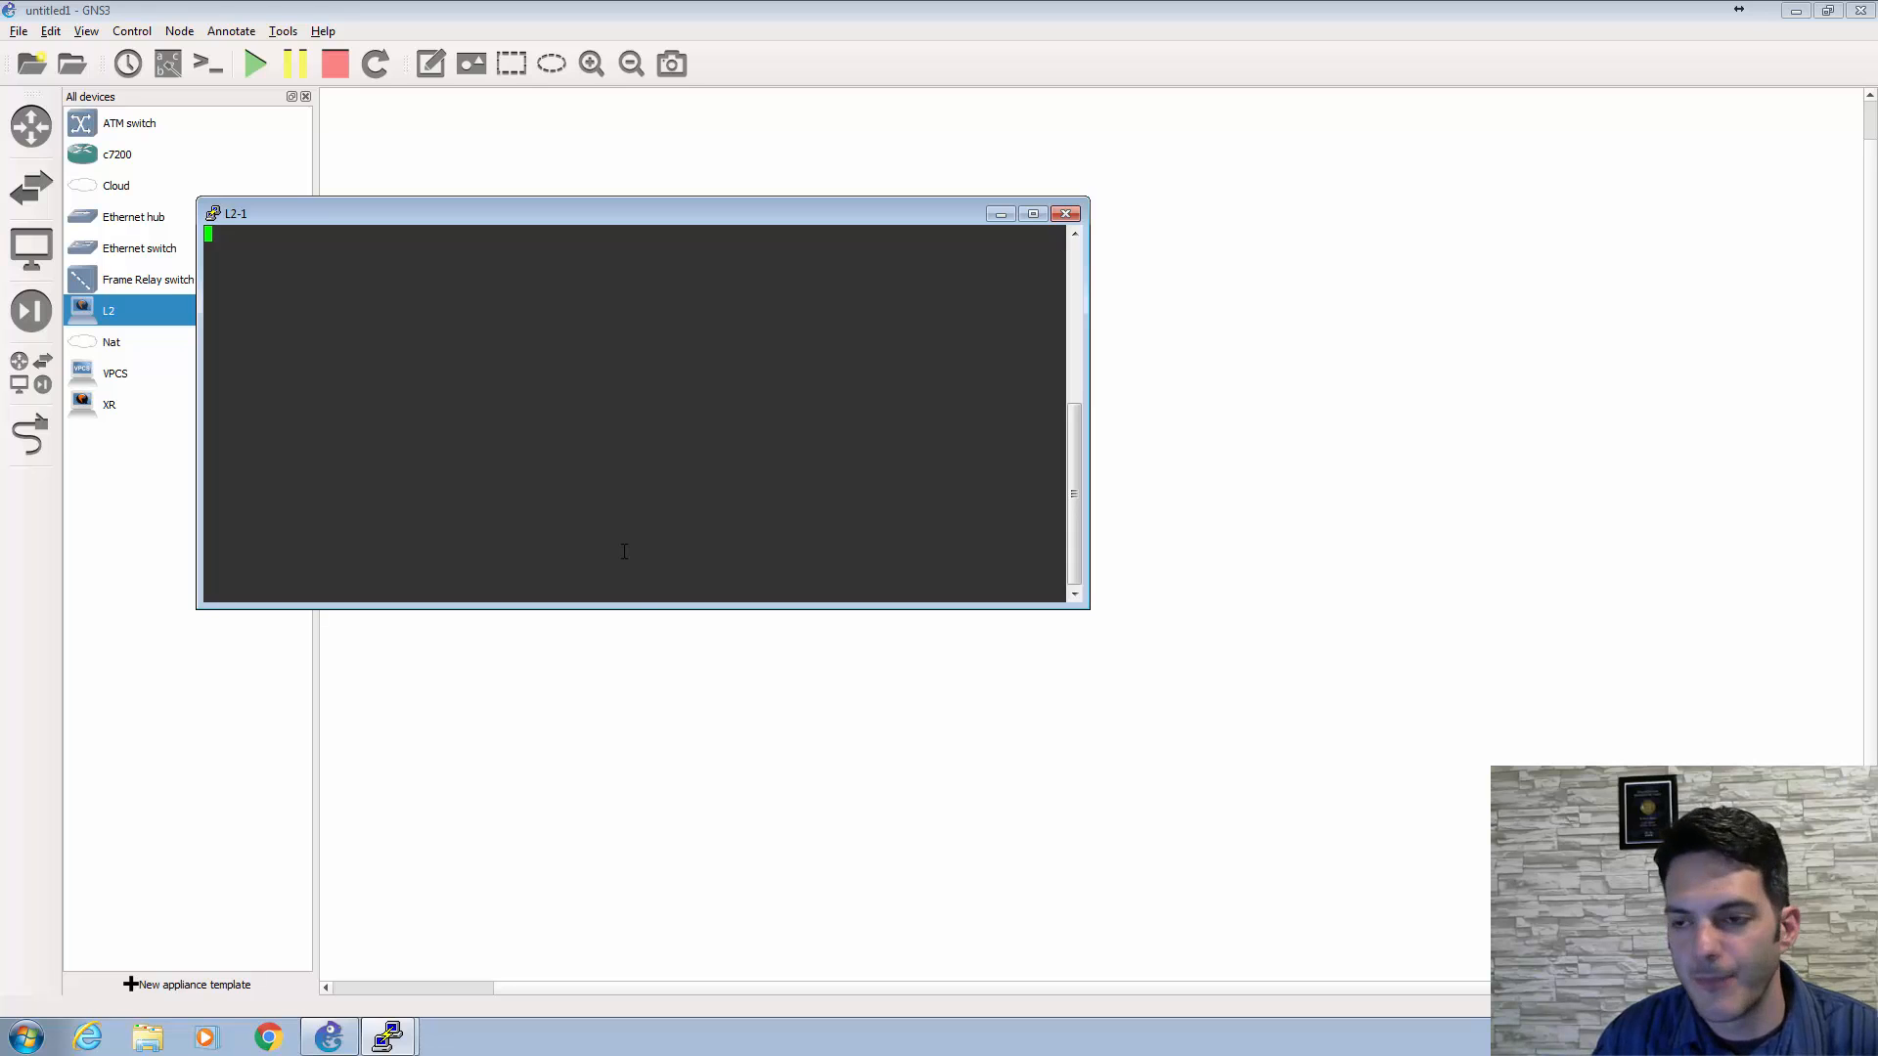
left_click(719, 707)
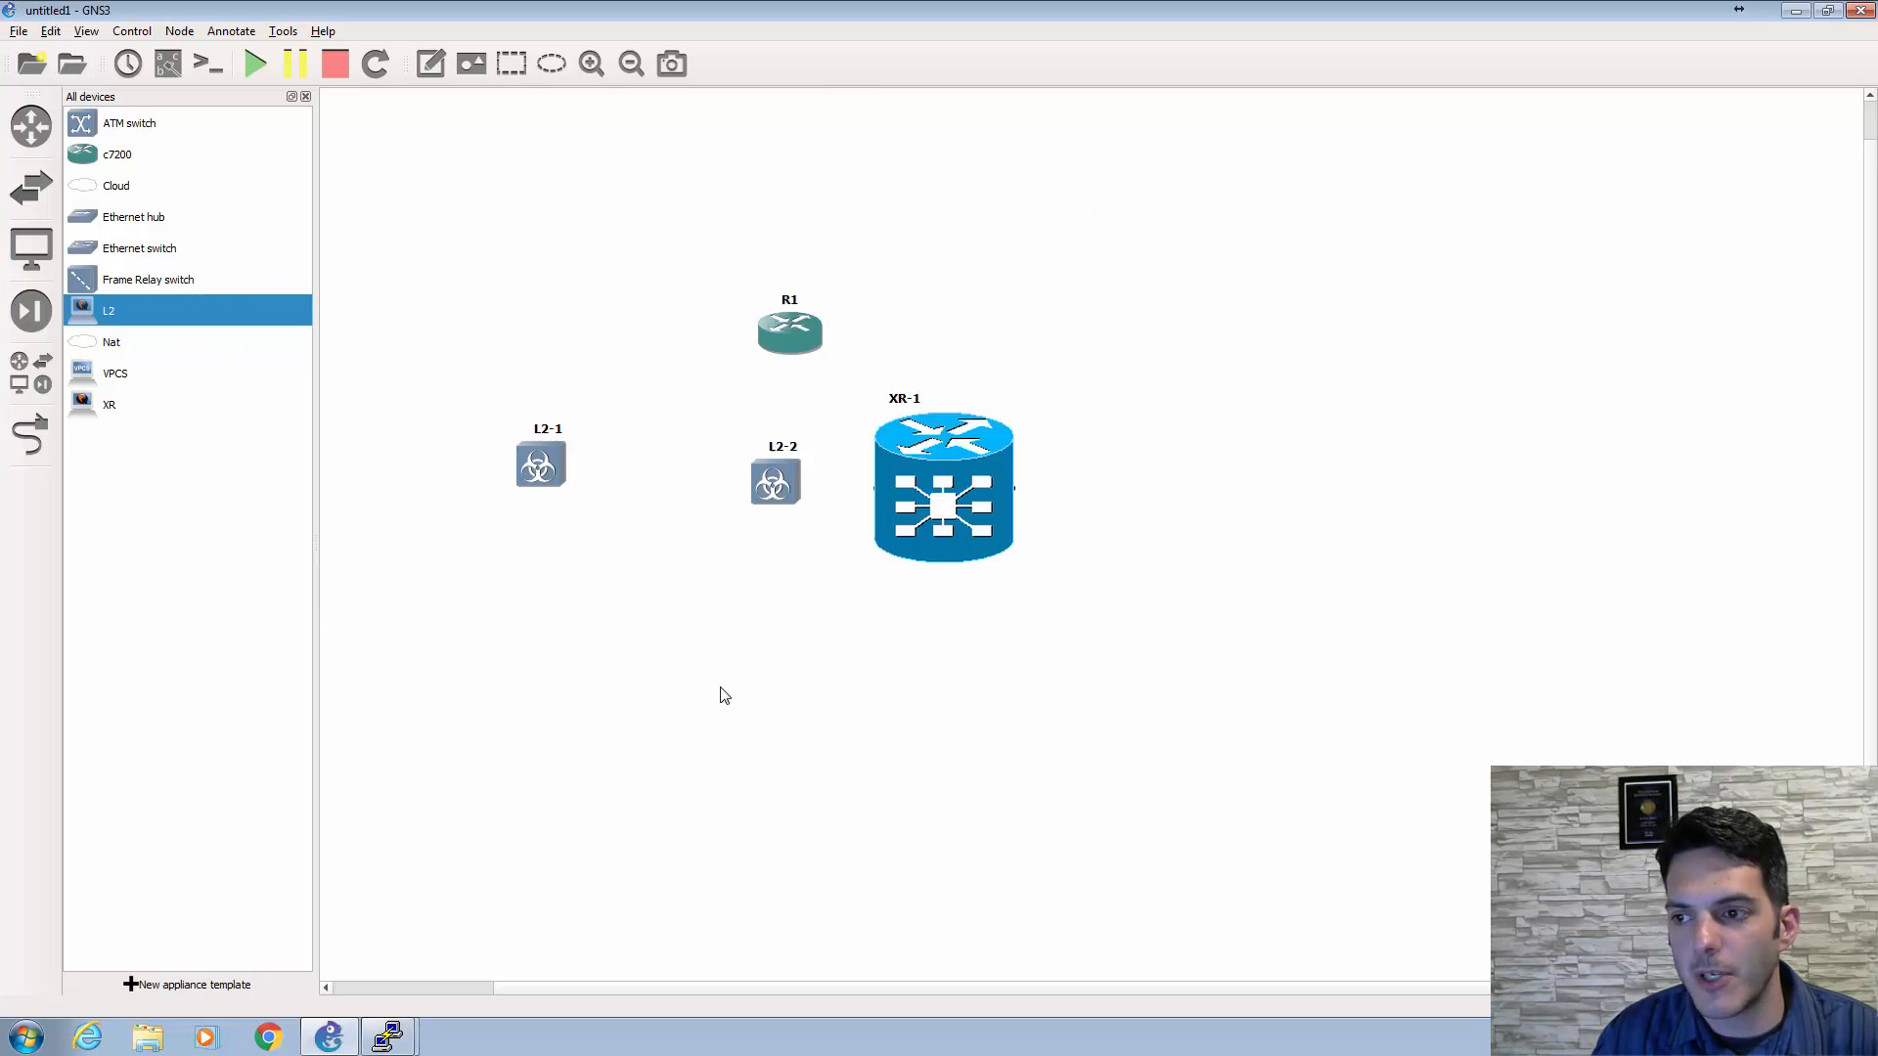
- Start the XR-1 node and open its console
right_click(965, 499)
left_click(1033, 604)
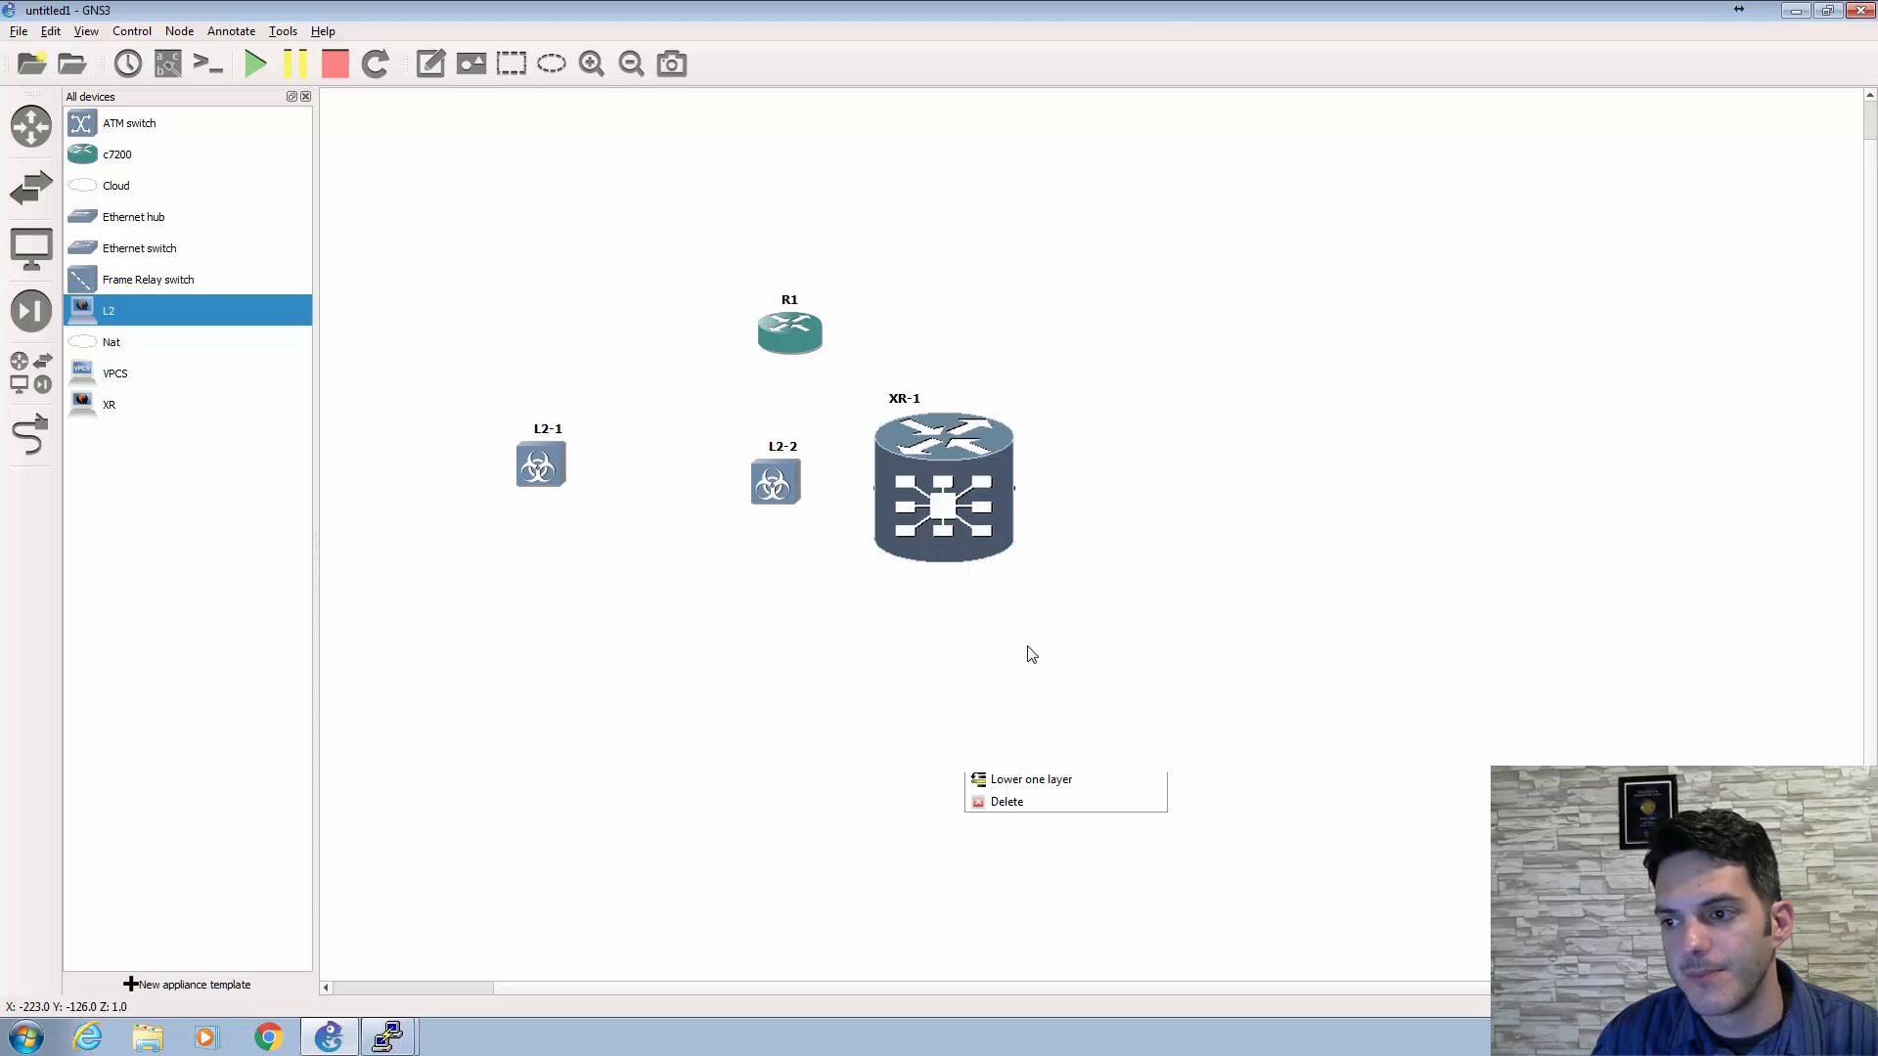
right_click(962, 501)
left_click(1016, 597)
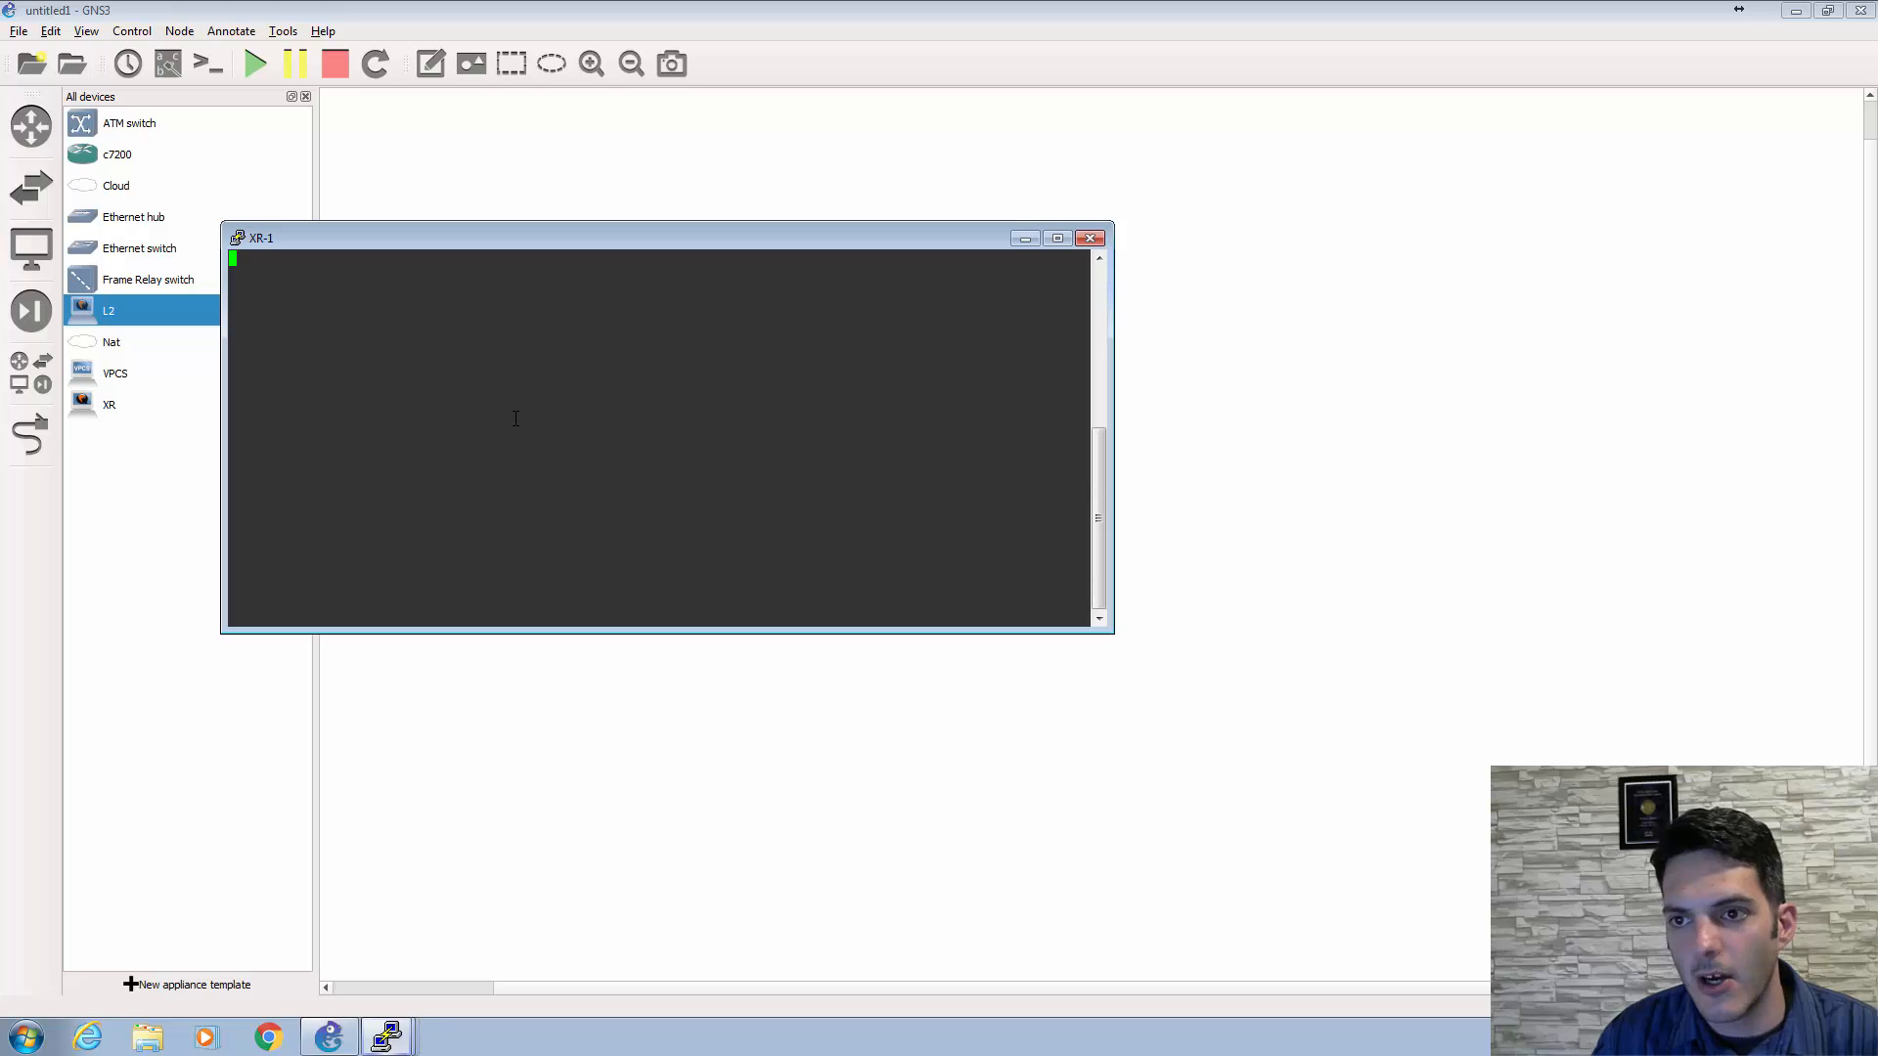
- Arrange the L2-1 and XR-1 console windows so both are visible without overlapping, with L2-1 above XR-1
left_click_drag(453, 239, 1075, 413)
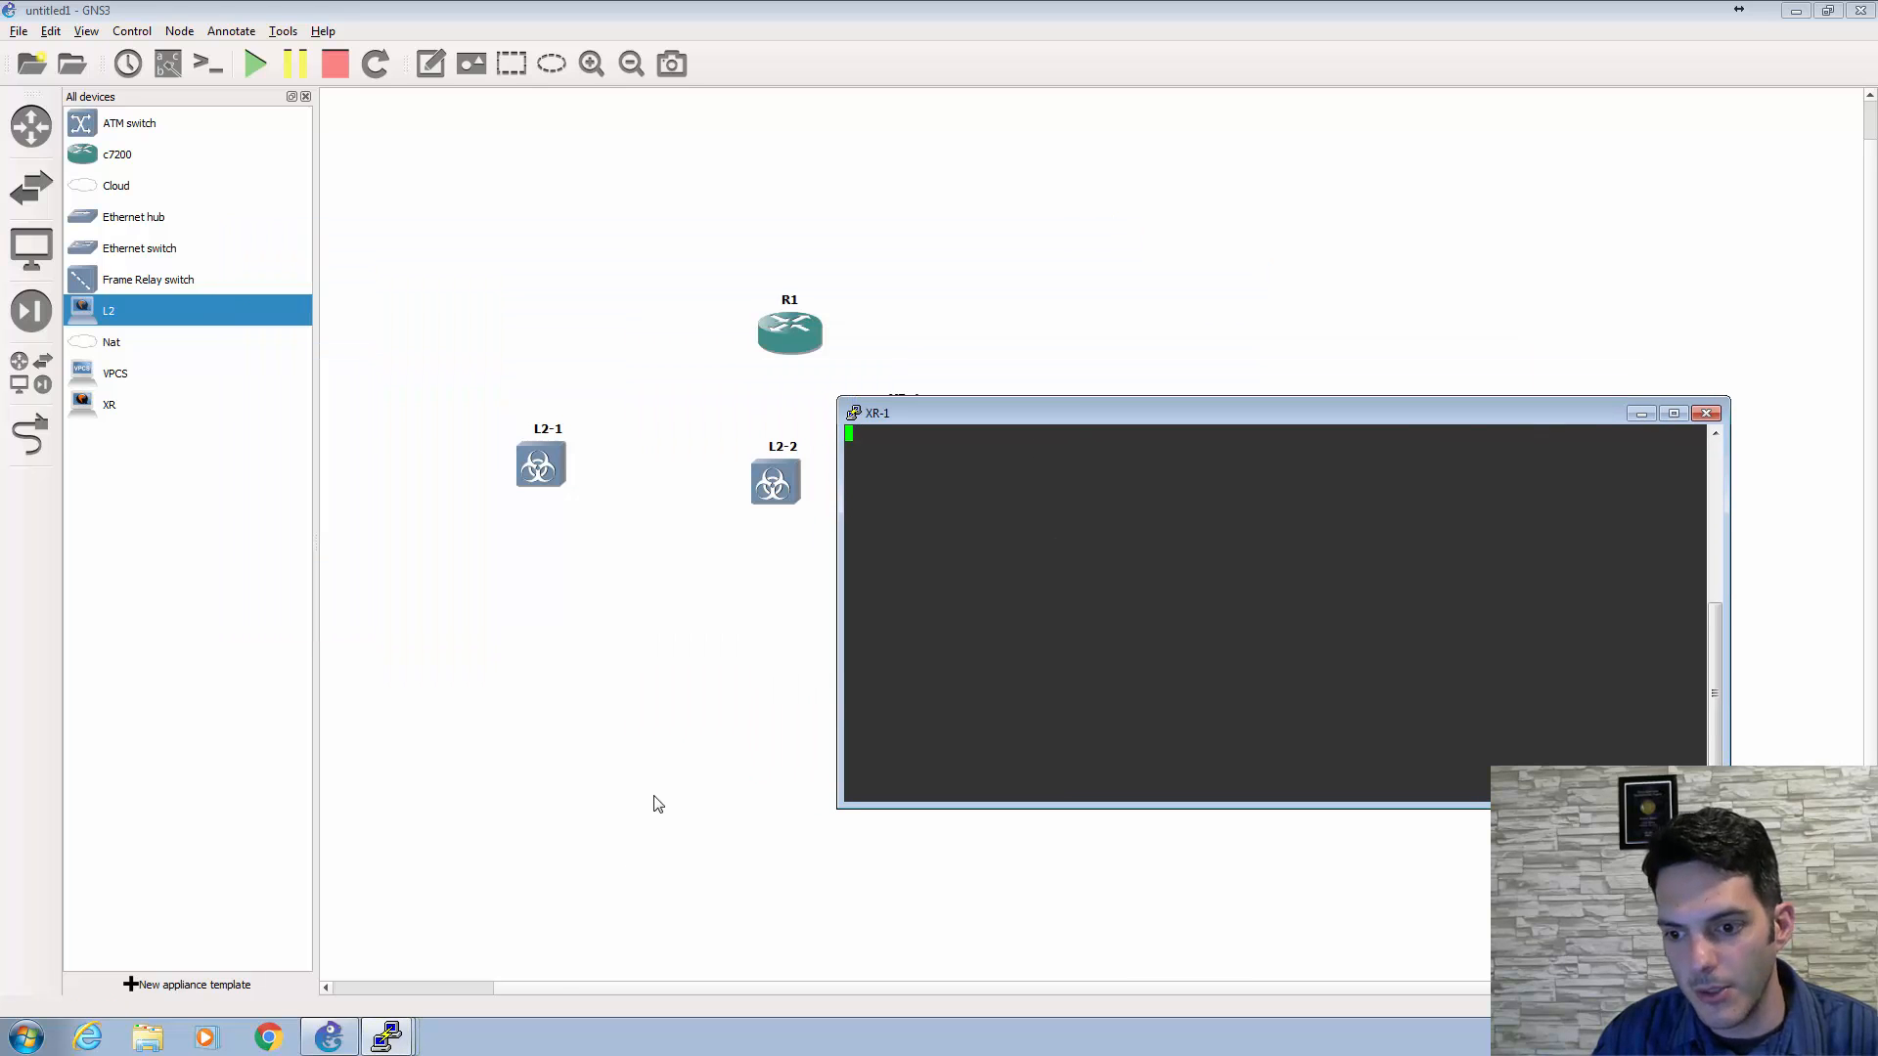
left_click(391, 1034)
left_click(390, 963)
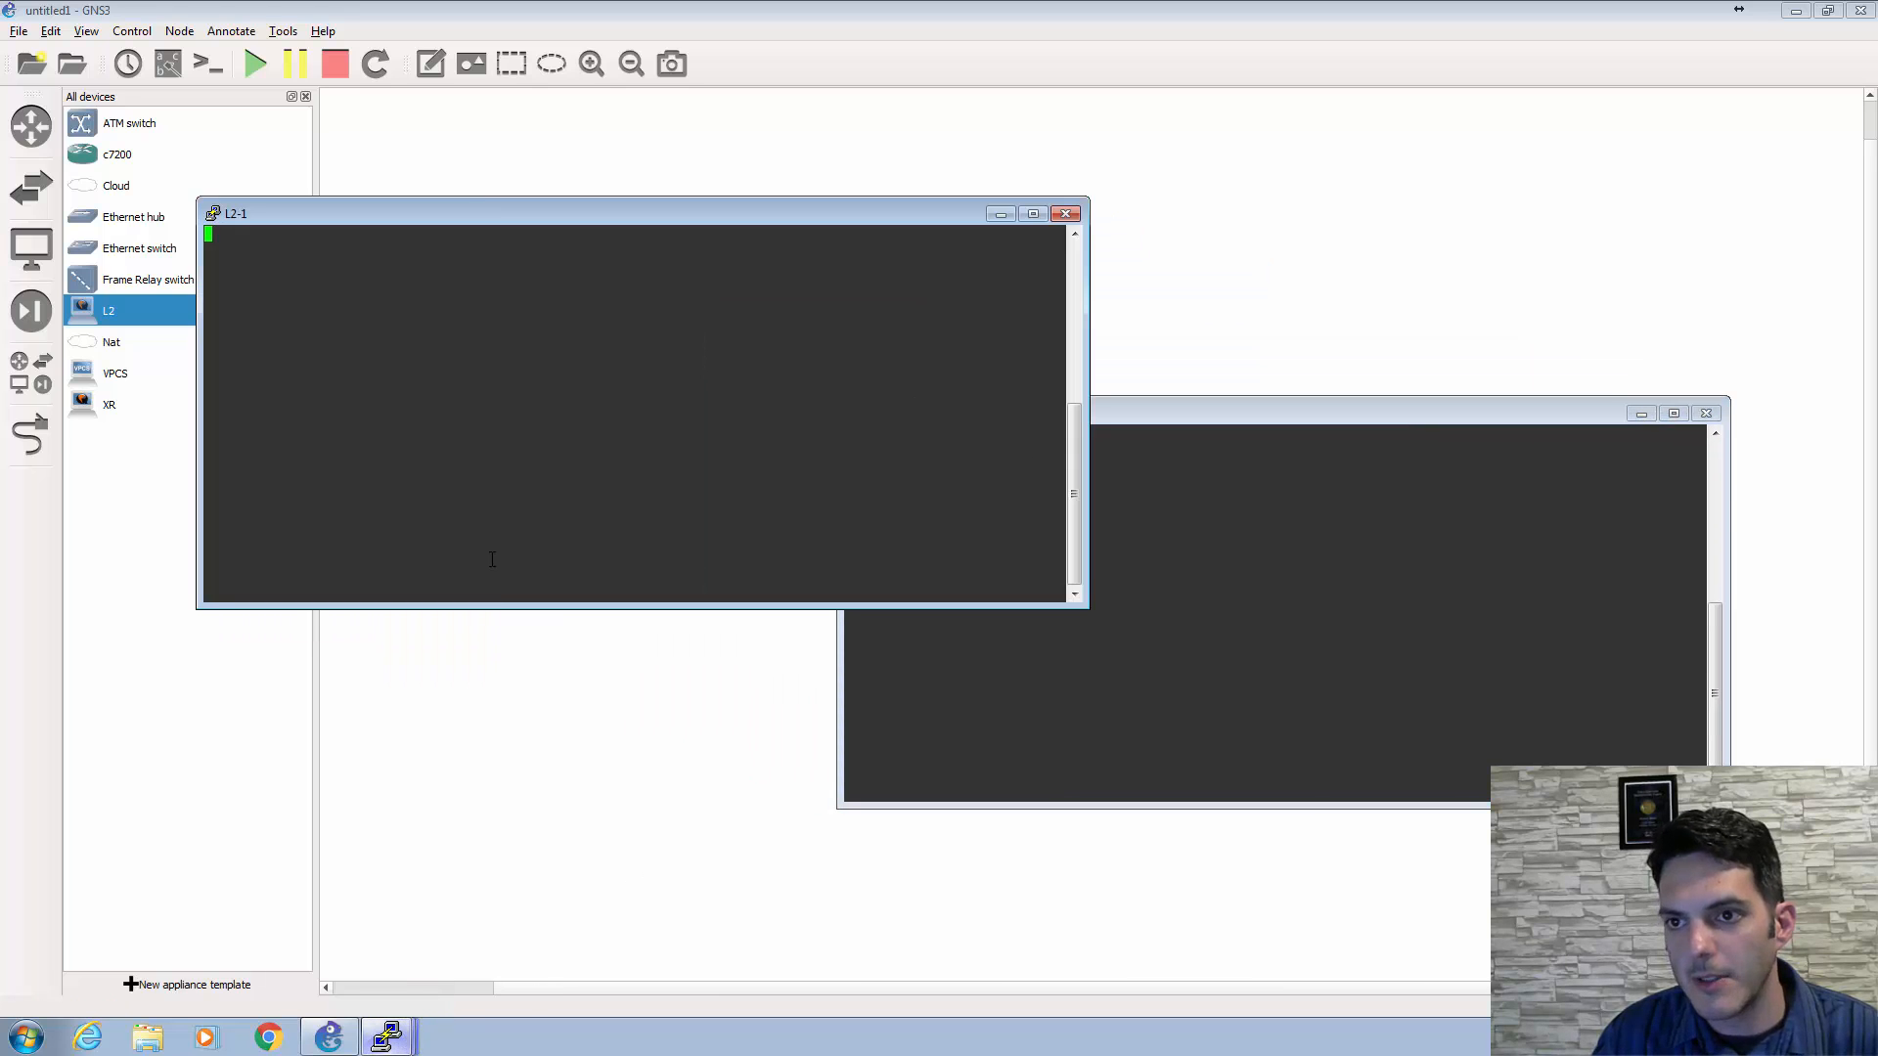
left_click_drag(524, 220, 633, 61)
left_click_drag(1285, 407, 1281, 491)
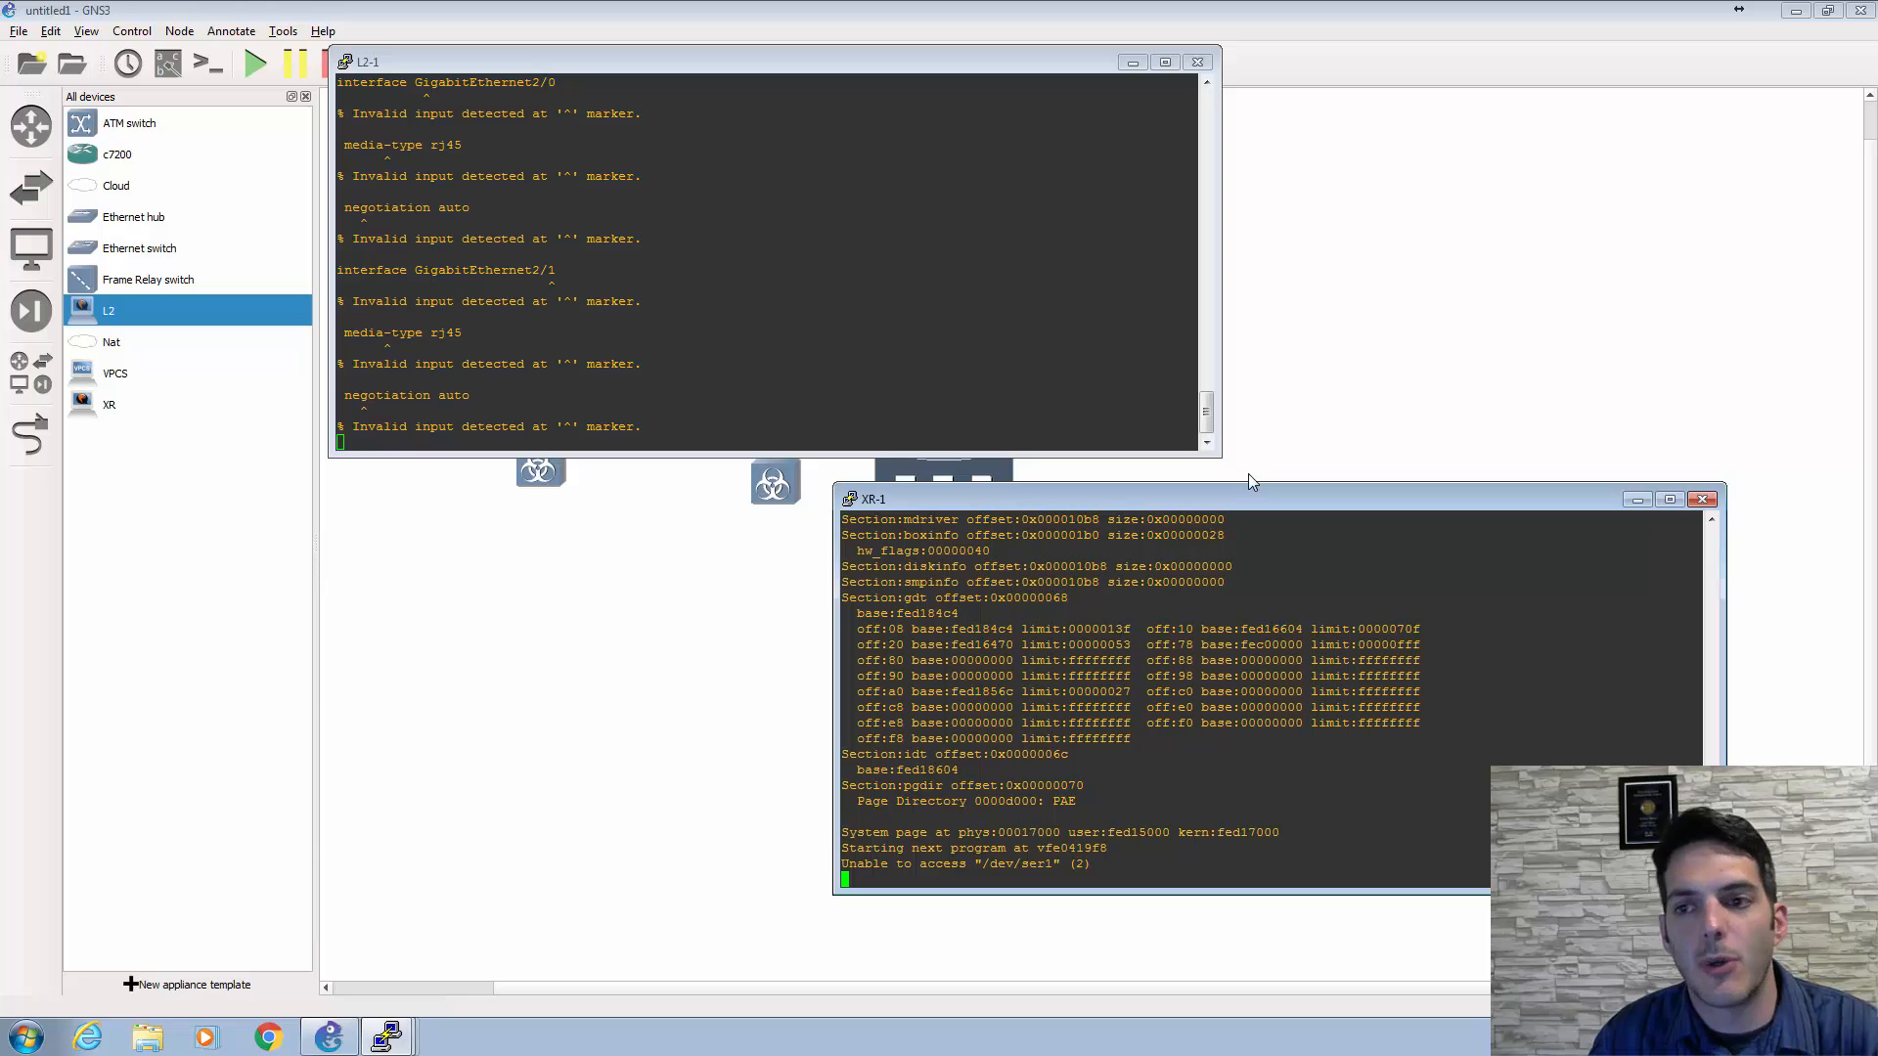
- Enter privileged mode in the L2-1 console with en and list its interfaces with sh ip int br
left_click(863, 365)
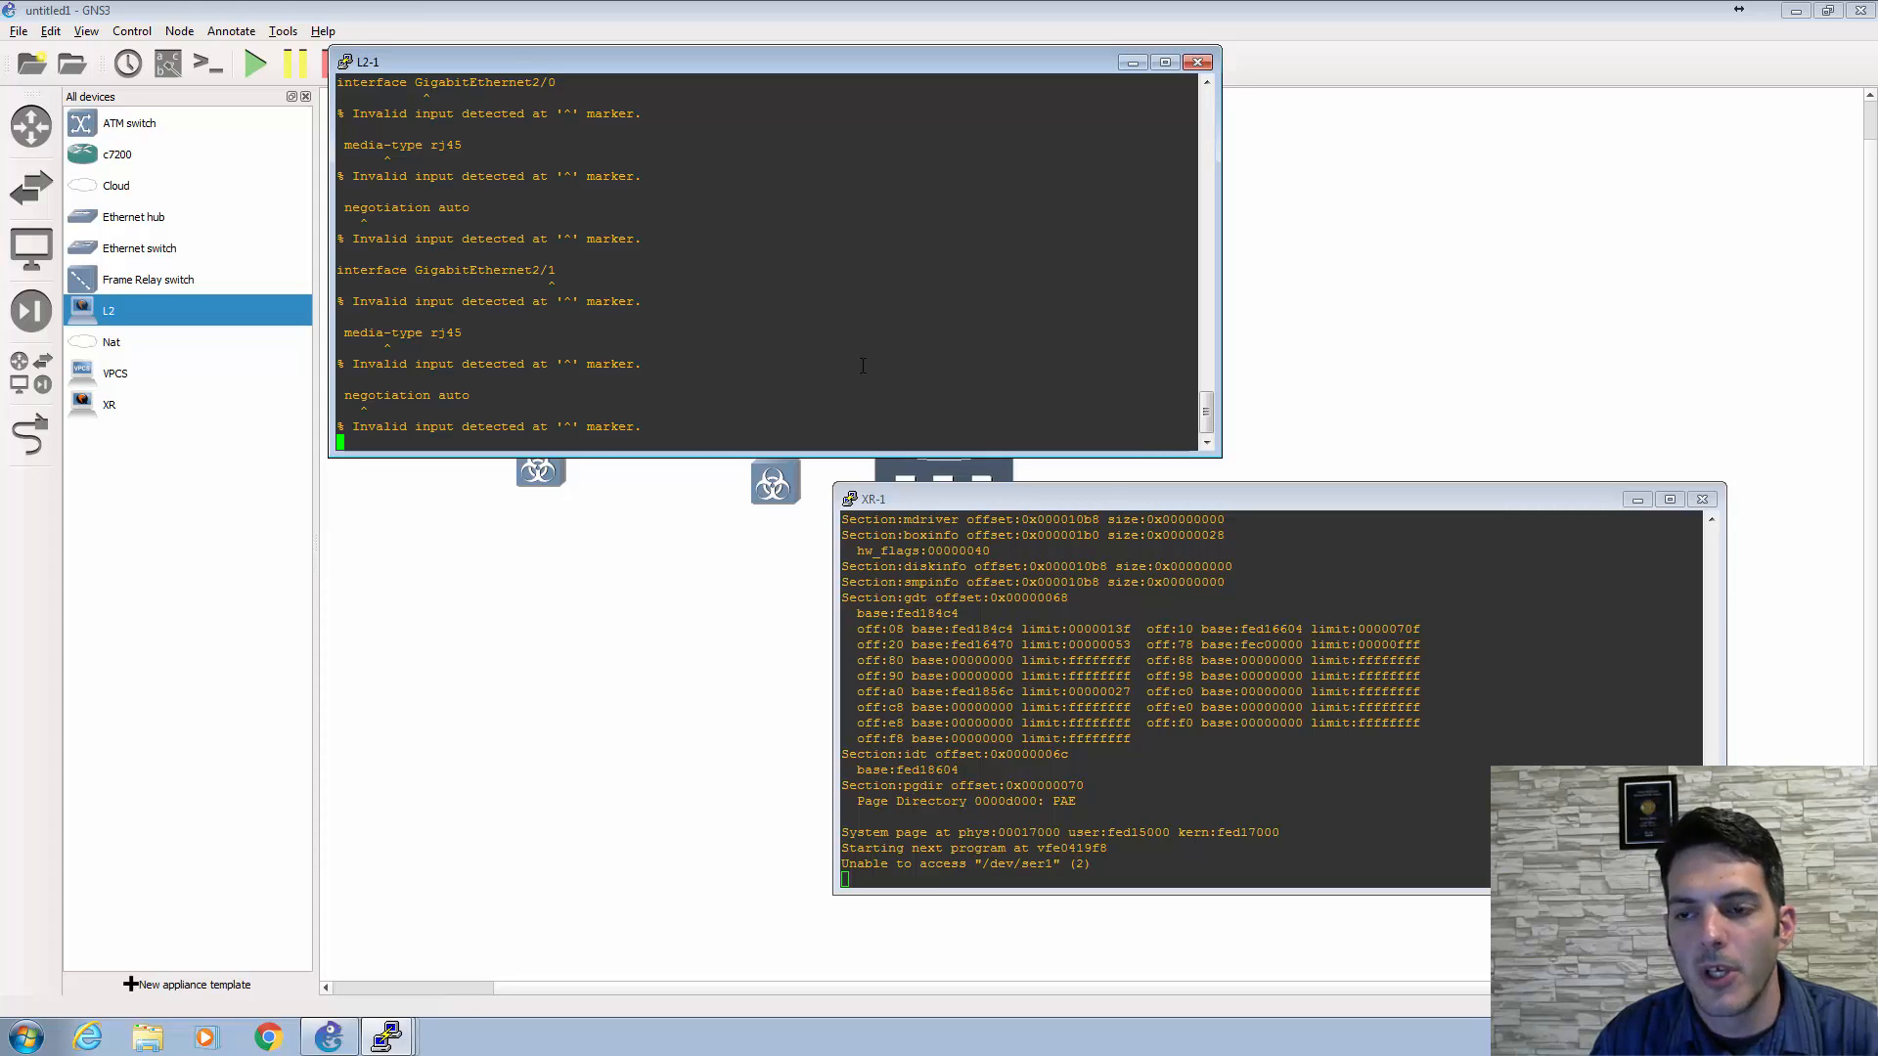
key("Return")
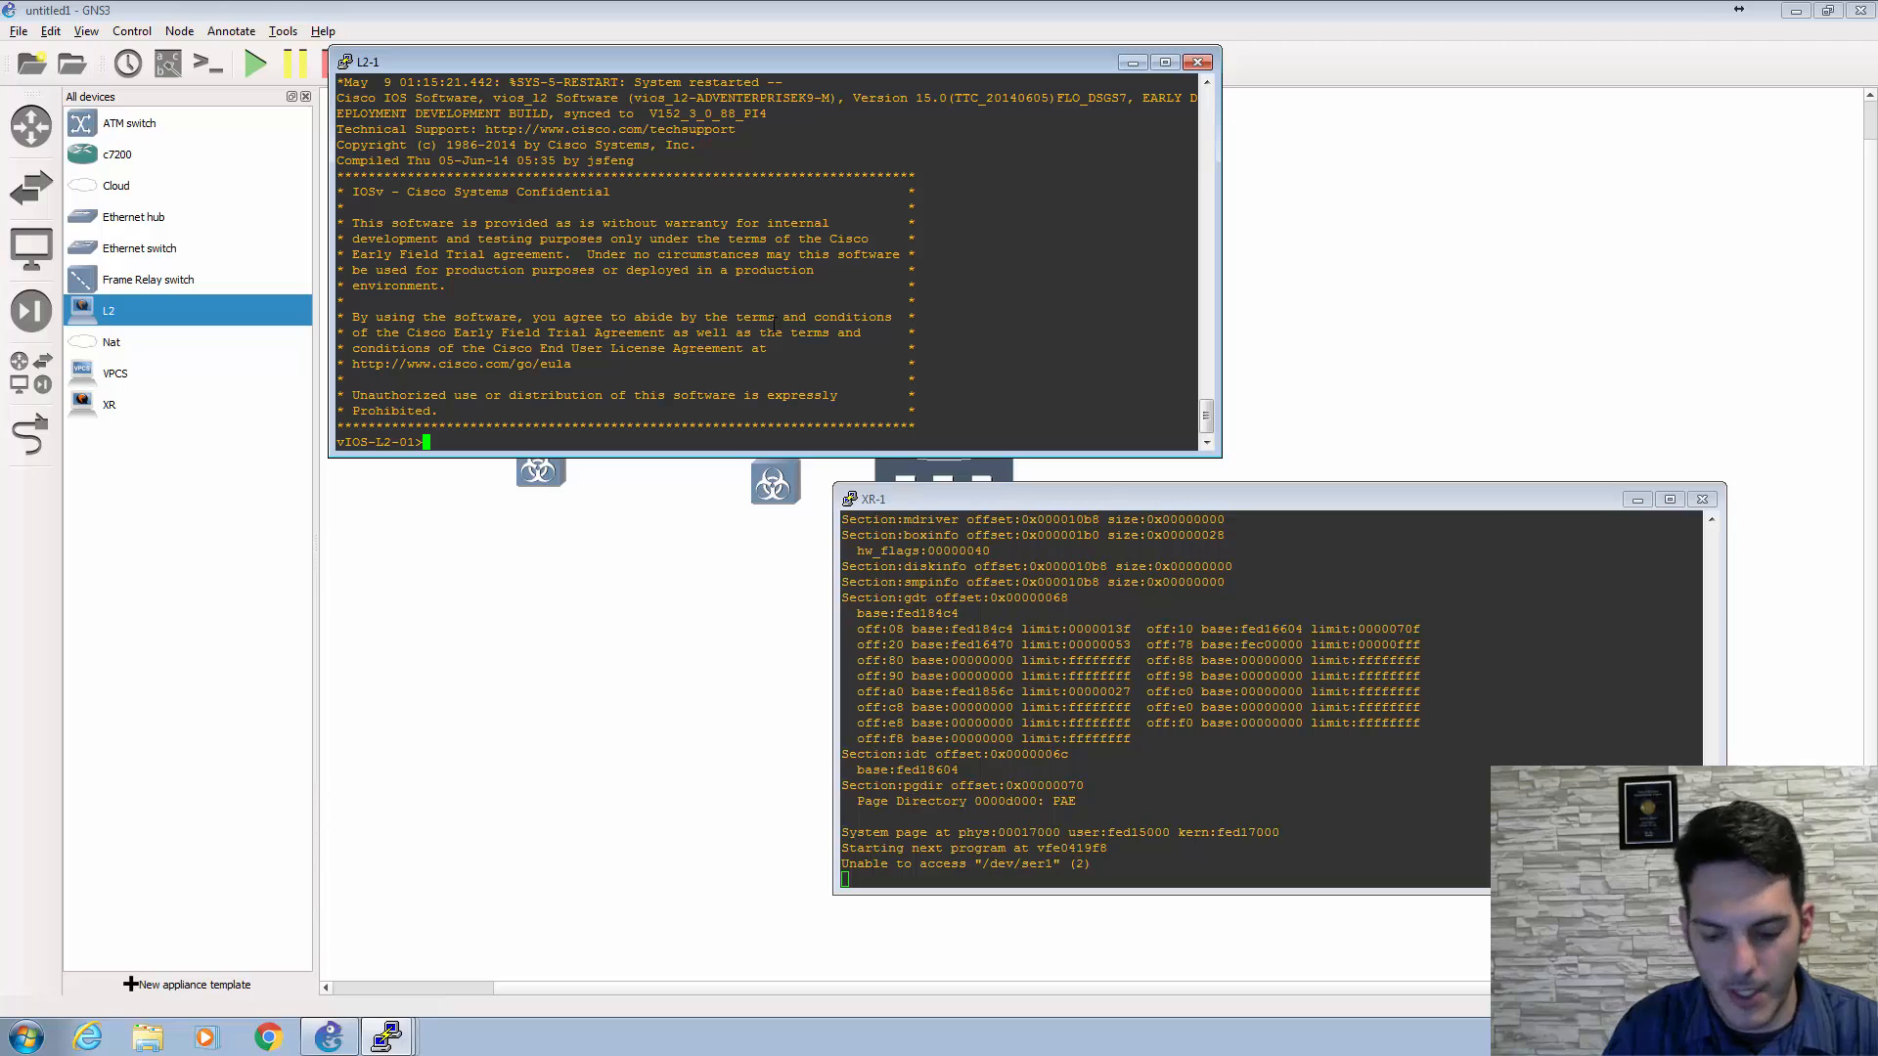
type("en")
key("Return")
type("sh ip int br")
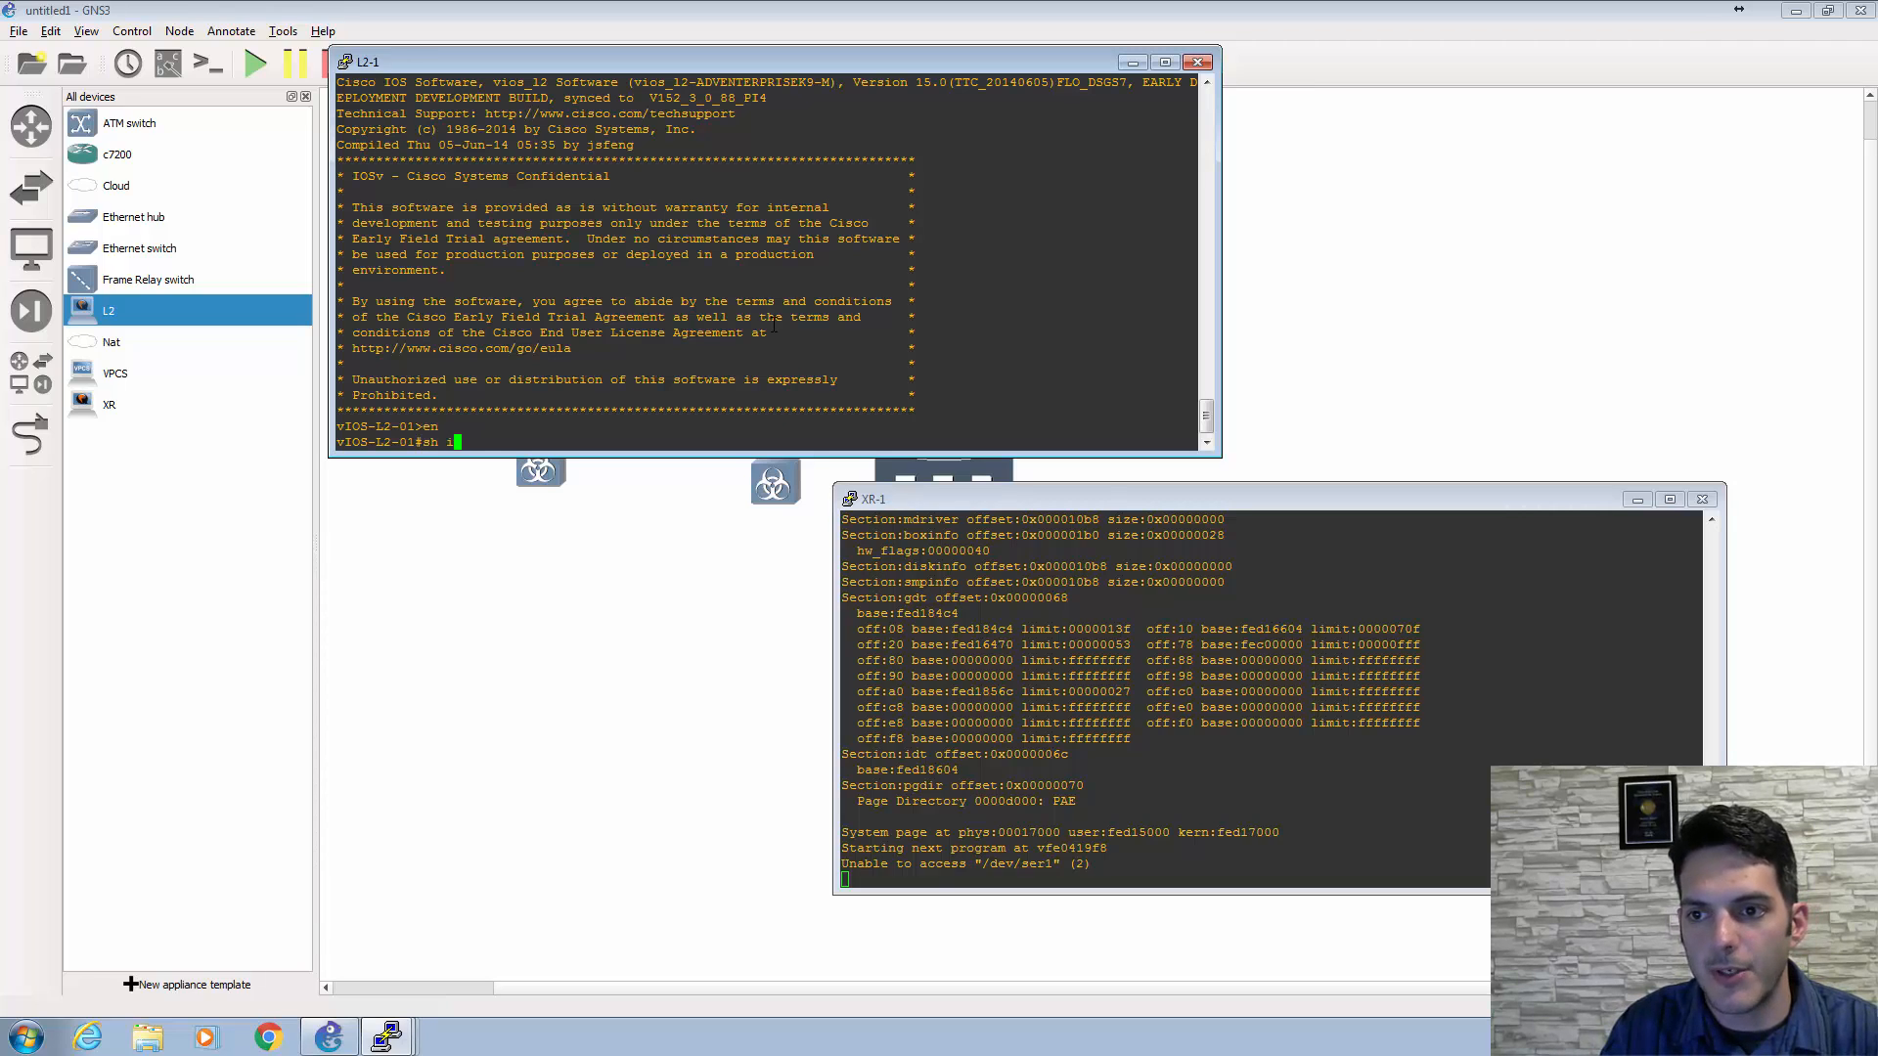
key("Return")
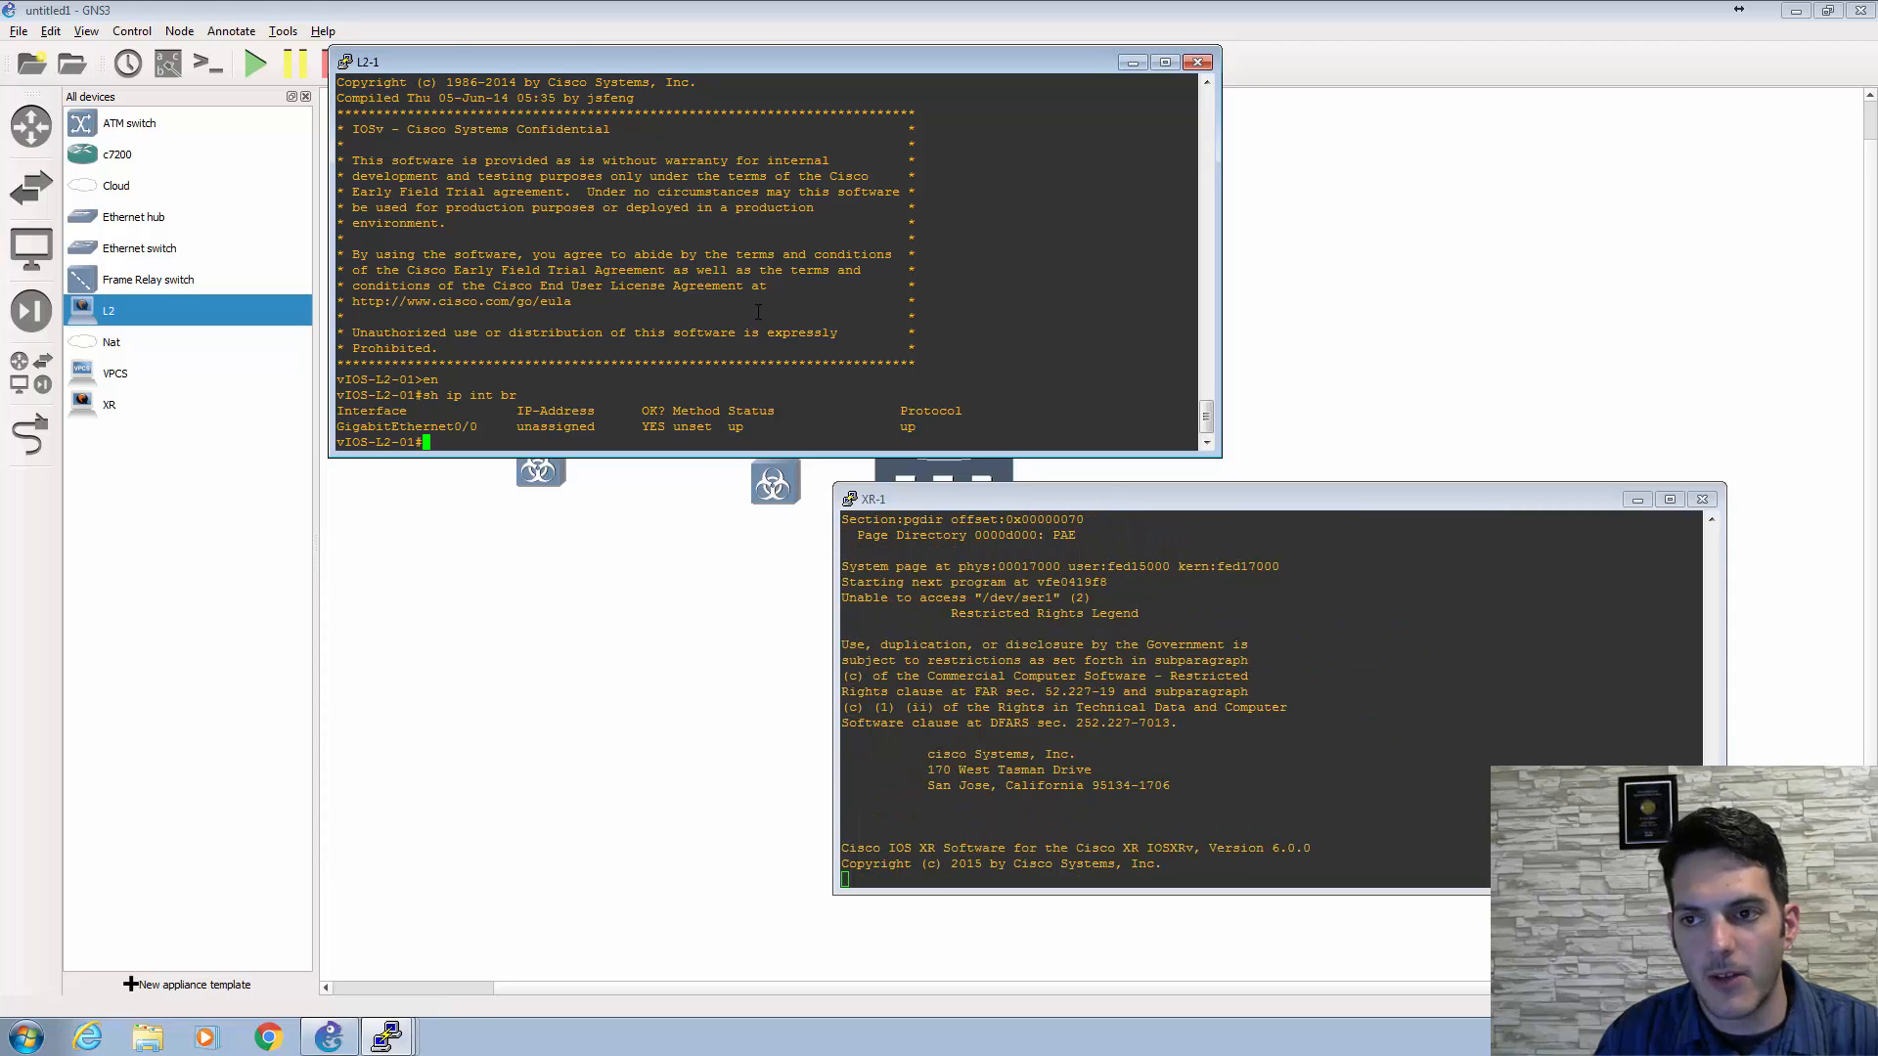
- Check the L2-1 node's console port in the workspace, and locate the SW1 session in SuperPuTTY's GNS3/Switch folder
left_click(650, 518)
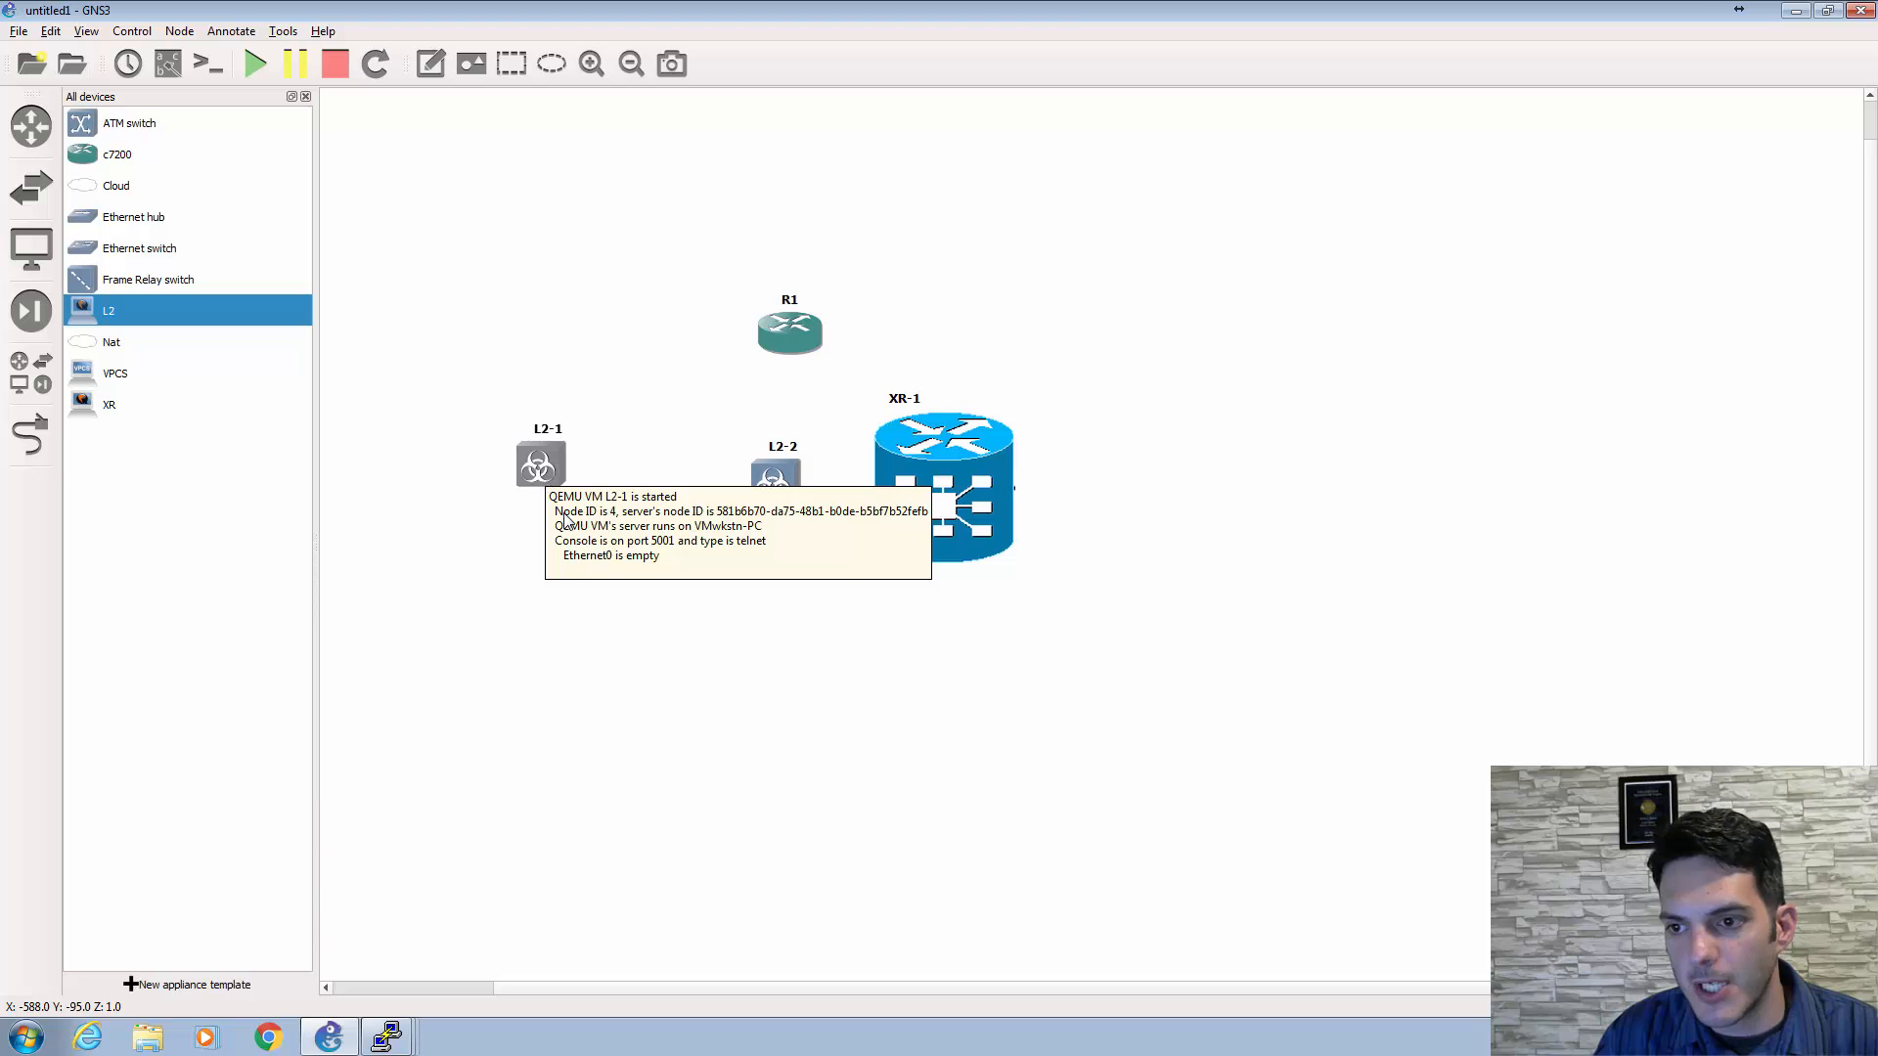
mouse_move(539, 474)
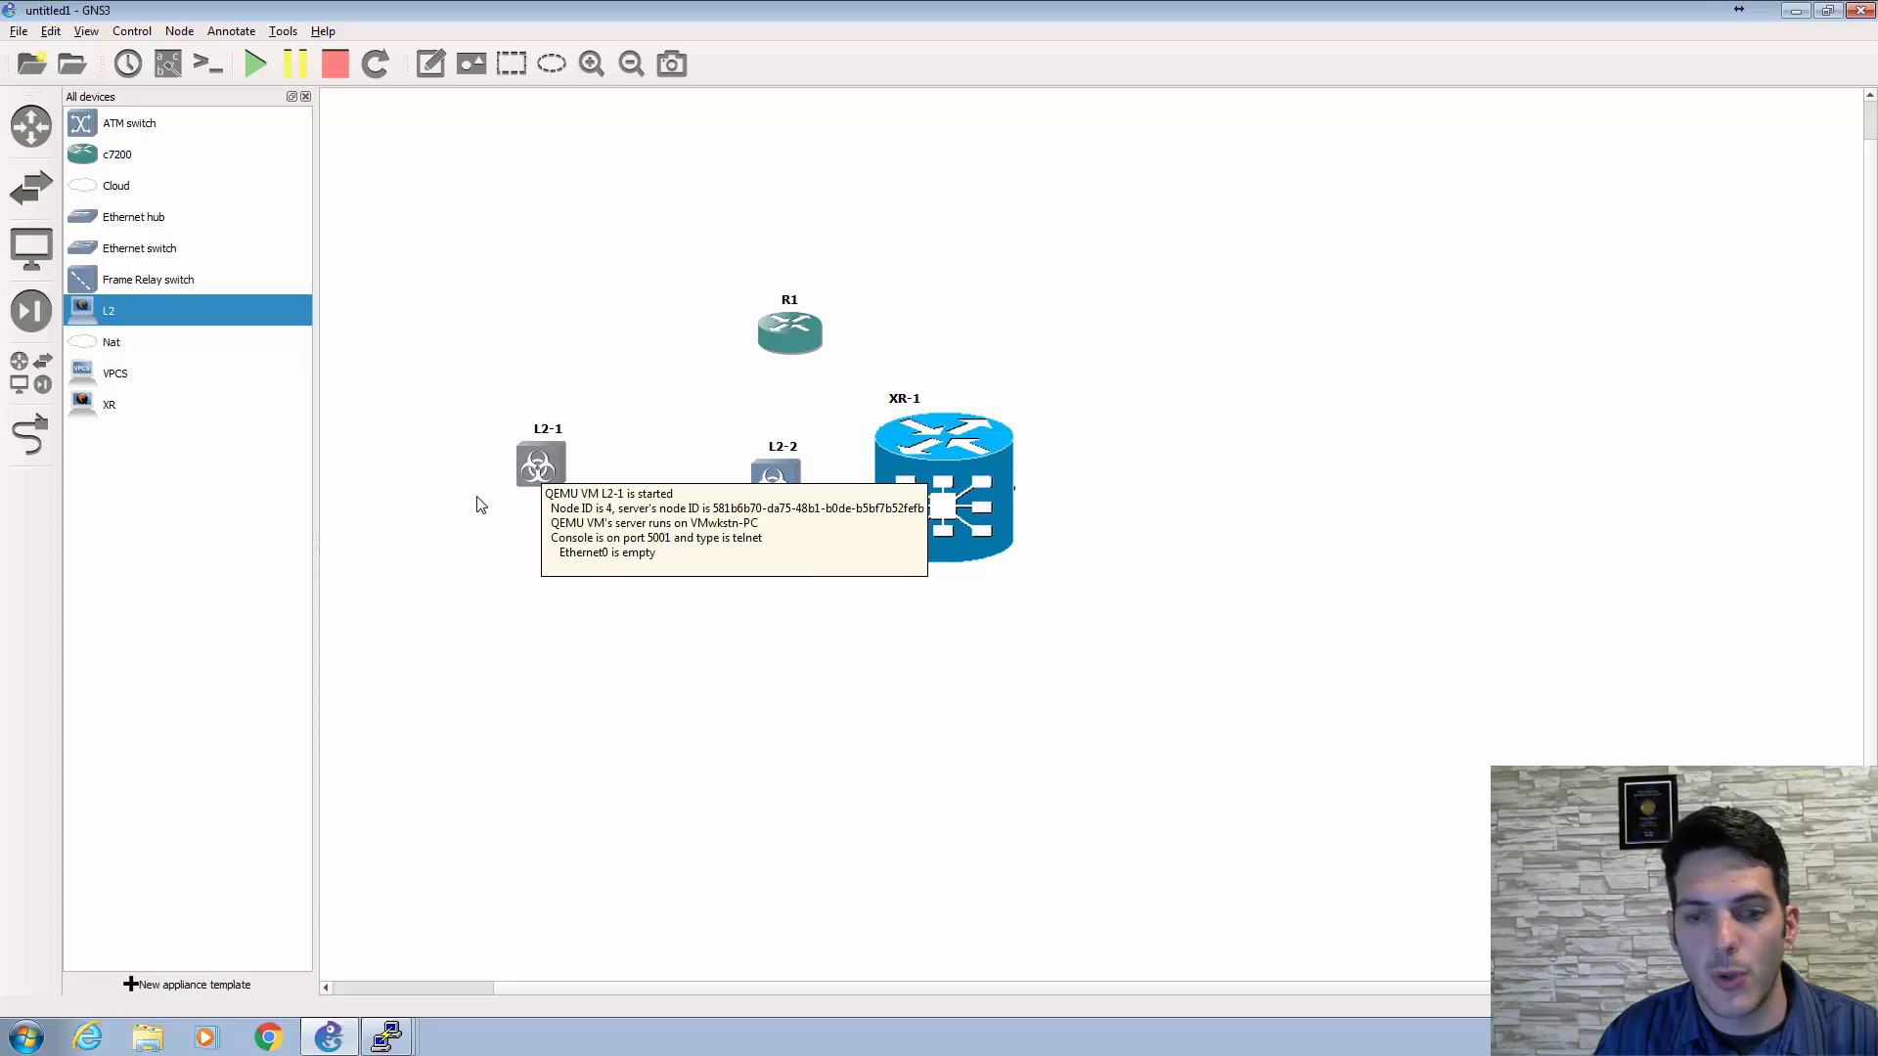
key("alt+Tab")
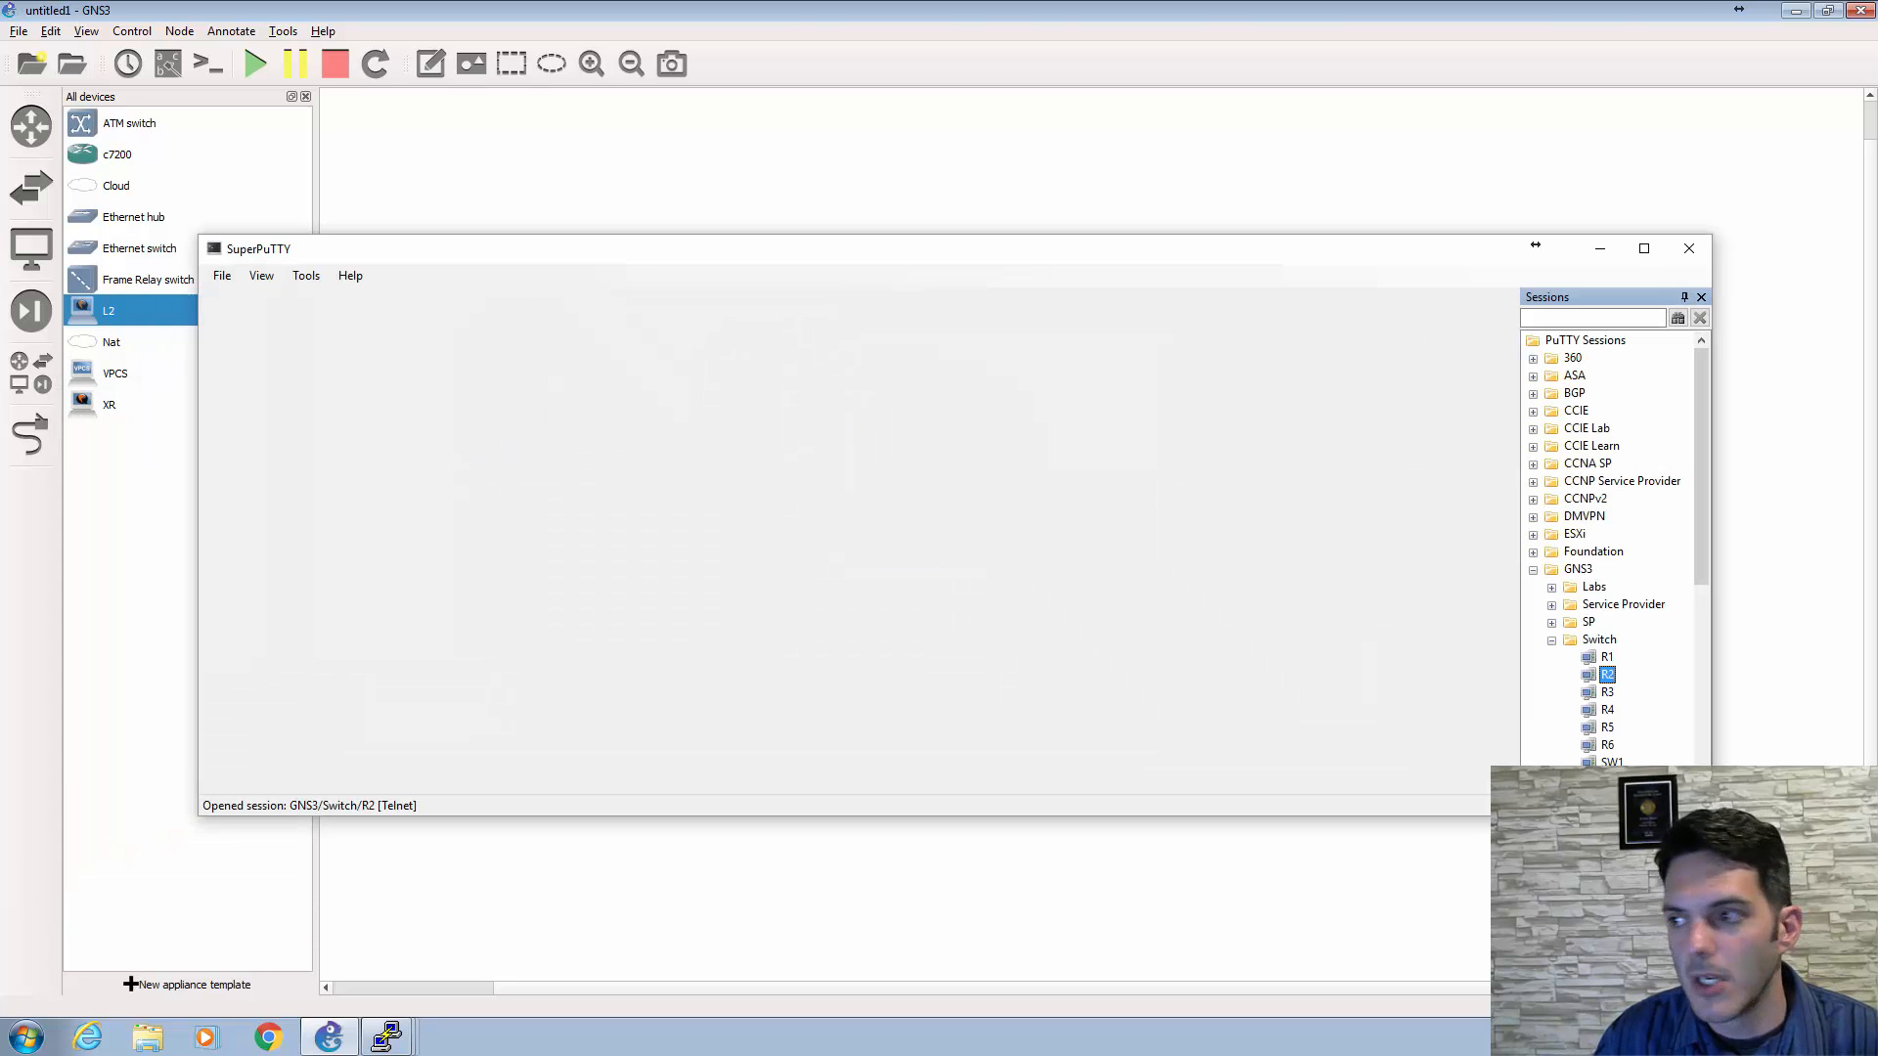
scroll(1623, 566, "down", 5)
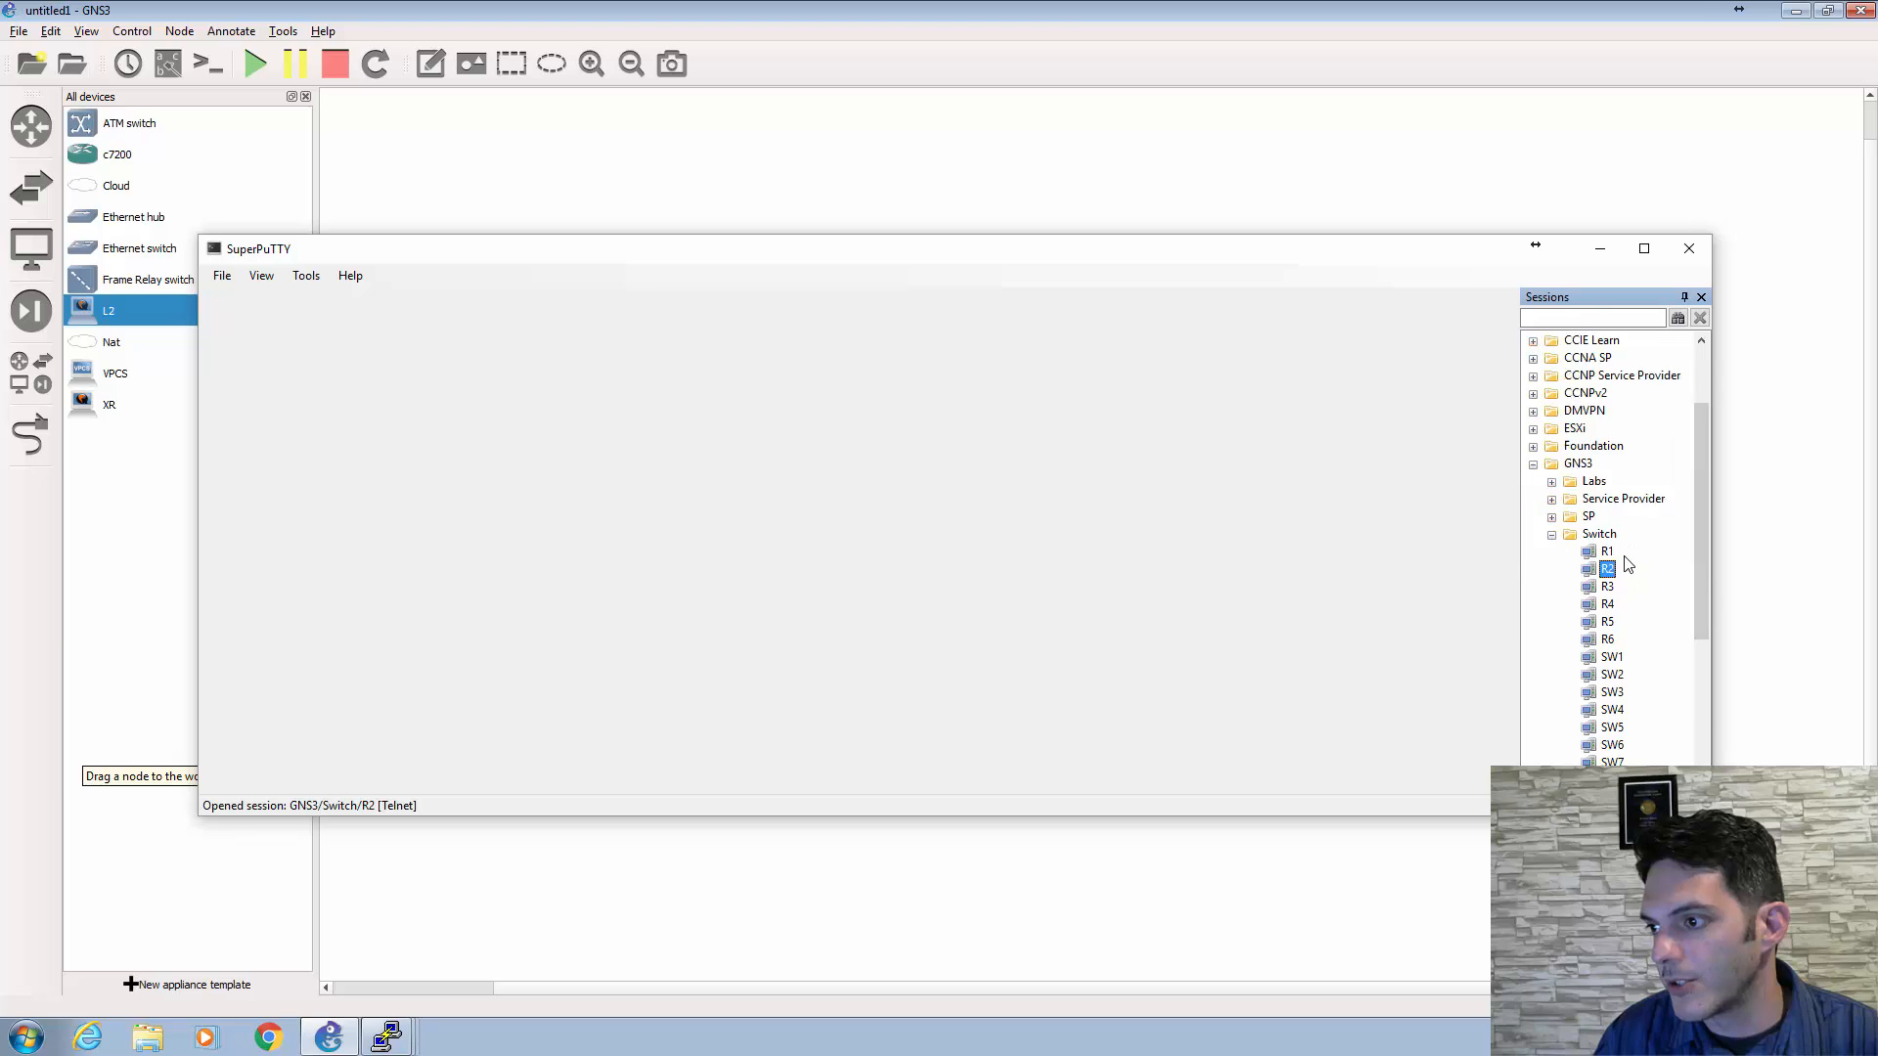
left_click(1610, 501)
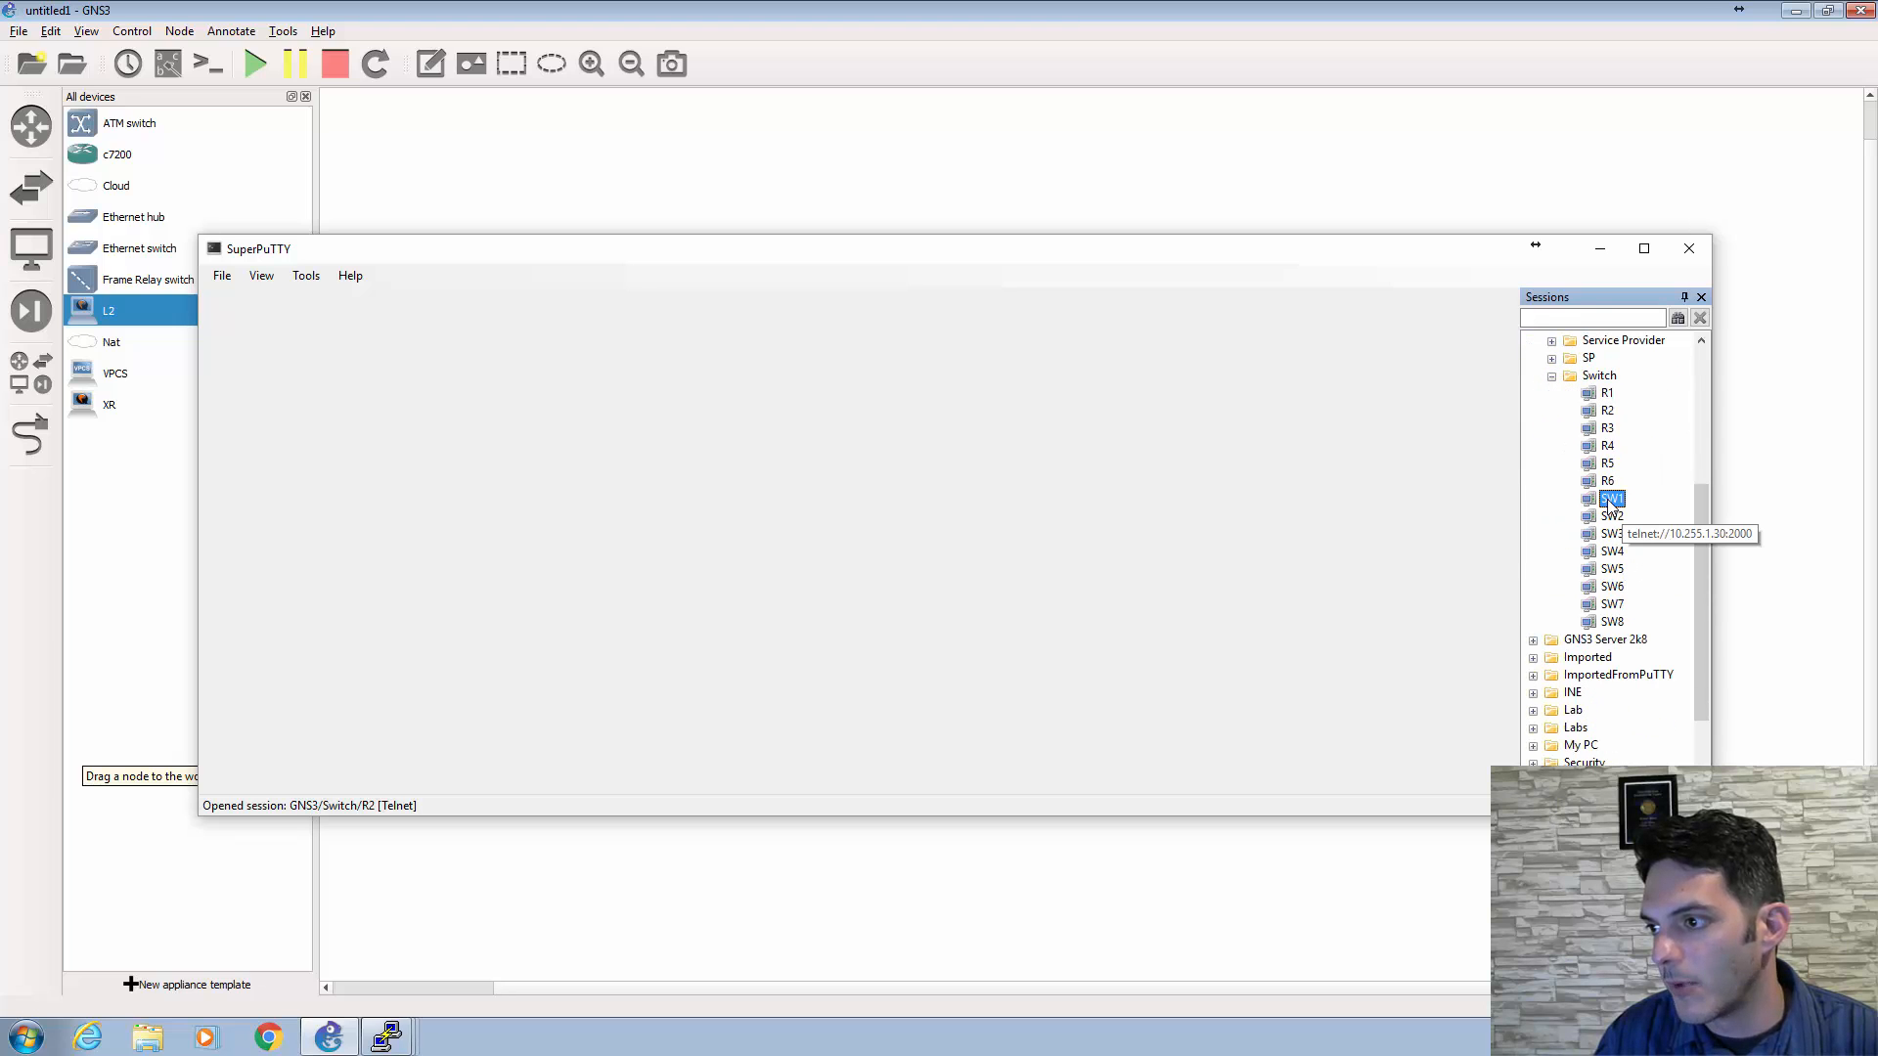
right_click(1610, 502)
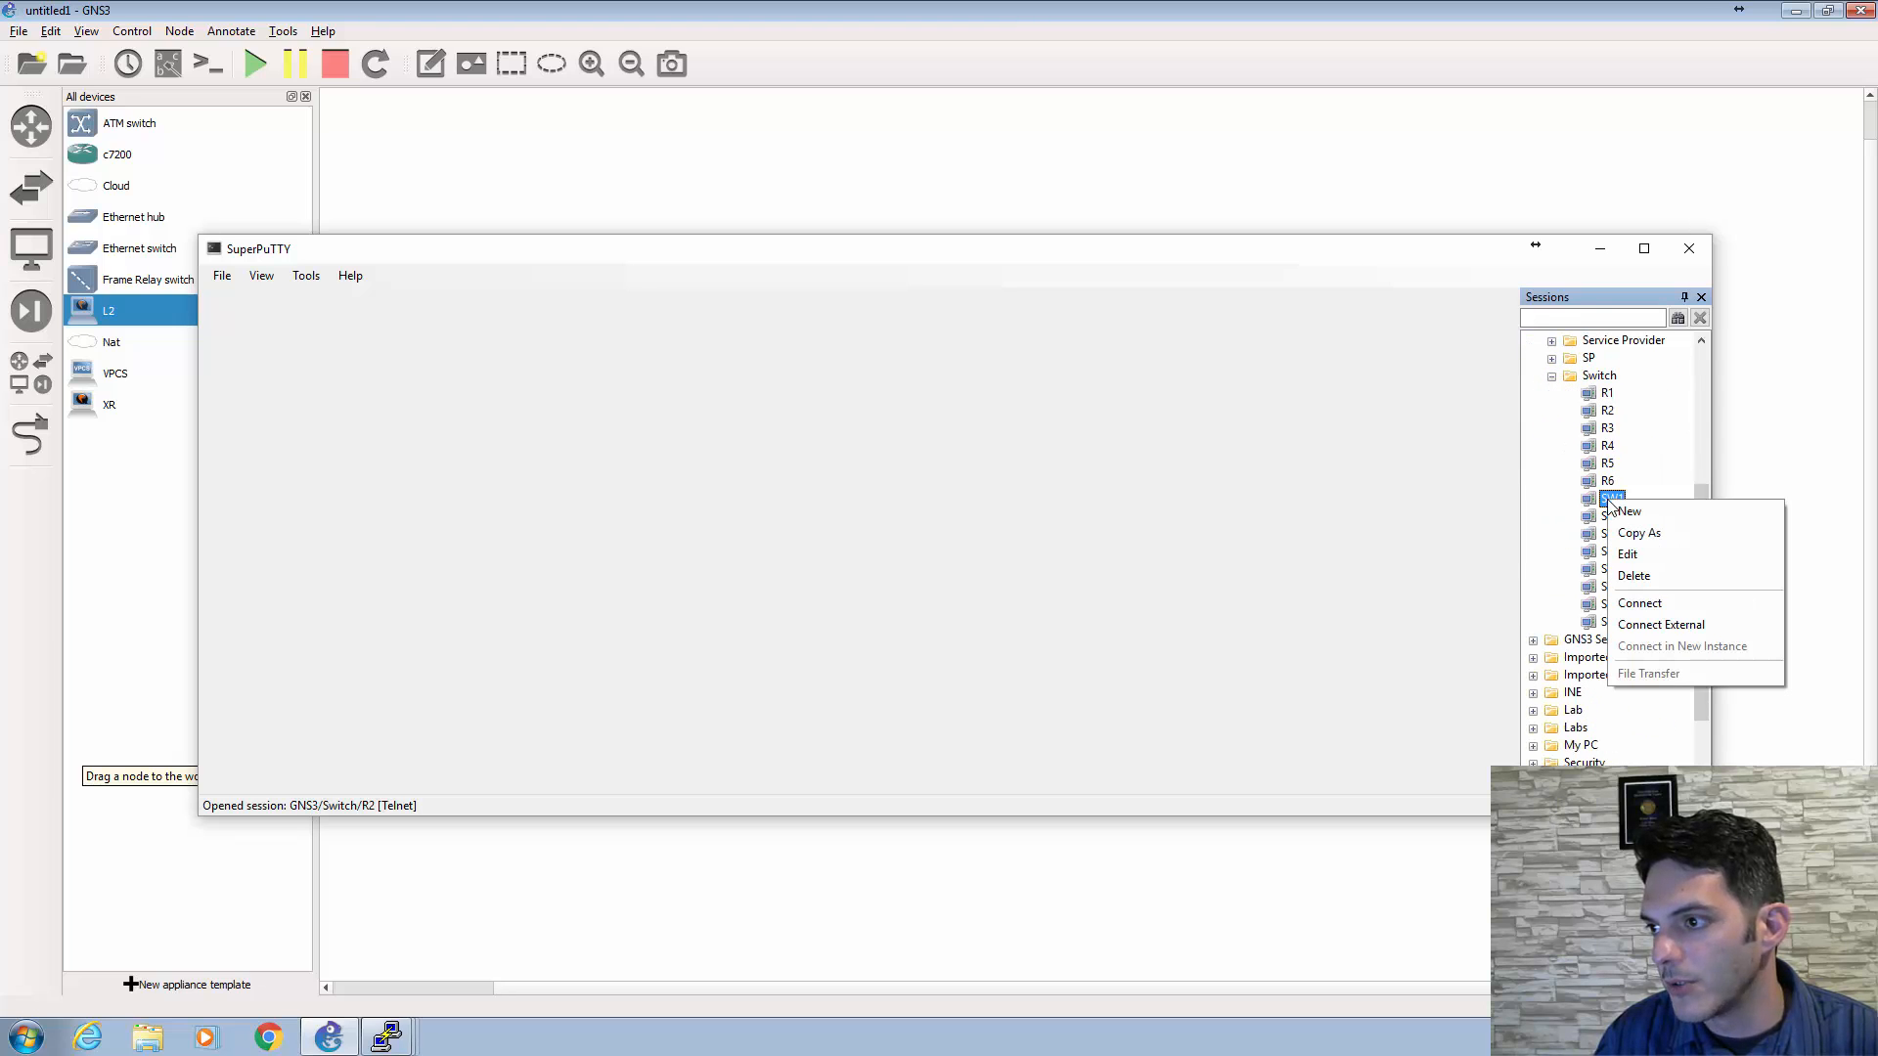
left_click(1552, 377)
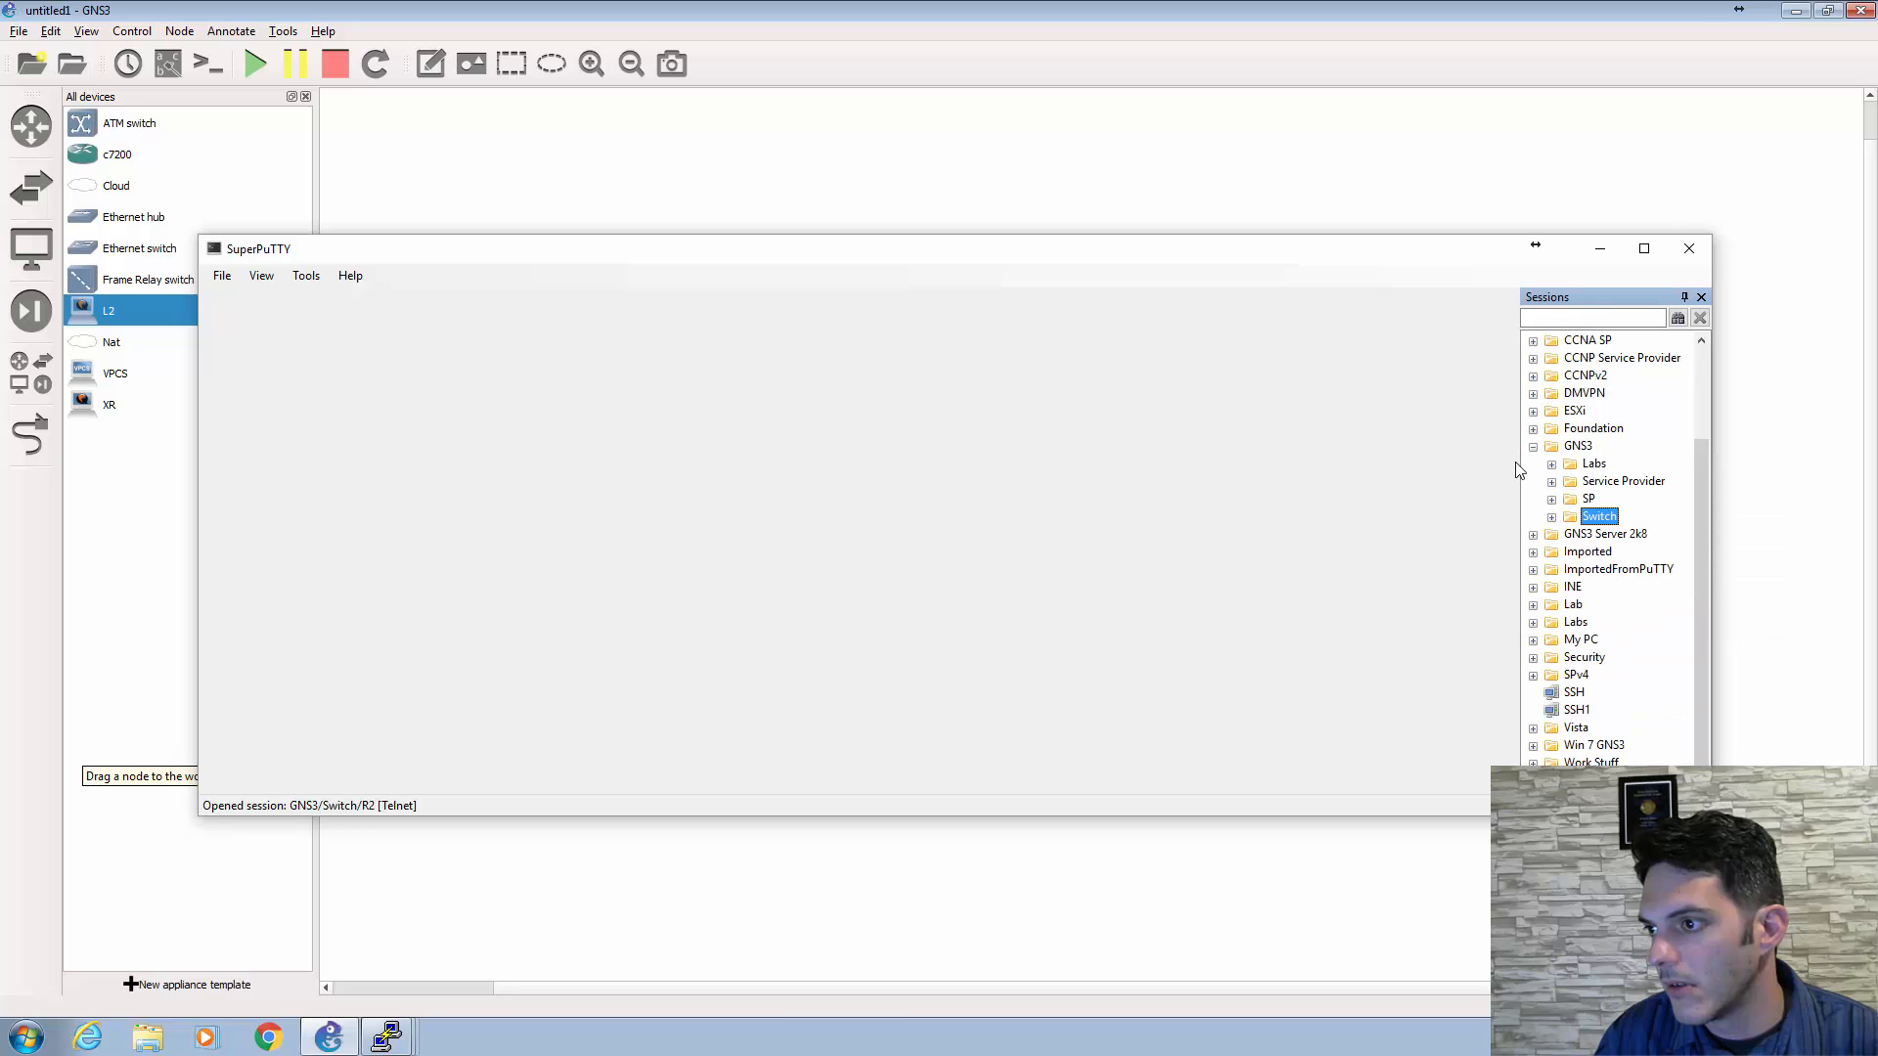
left_click(1552, 517)
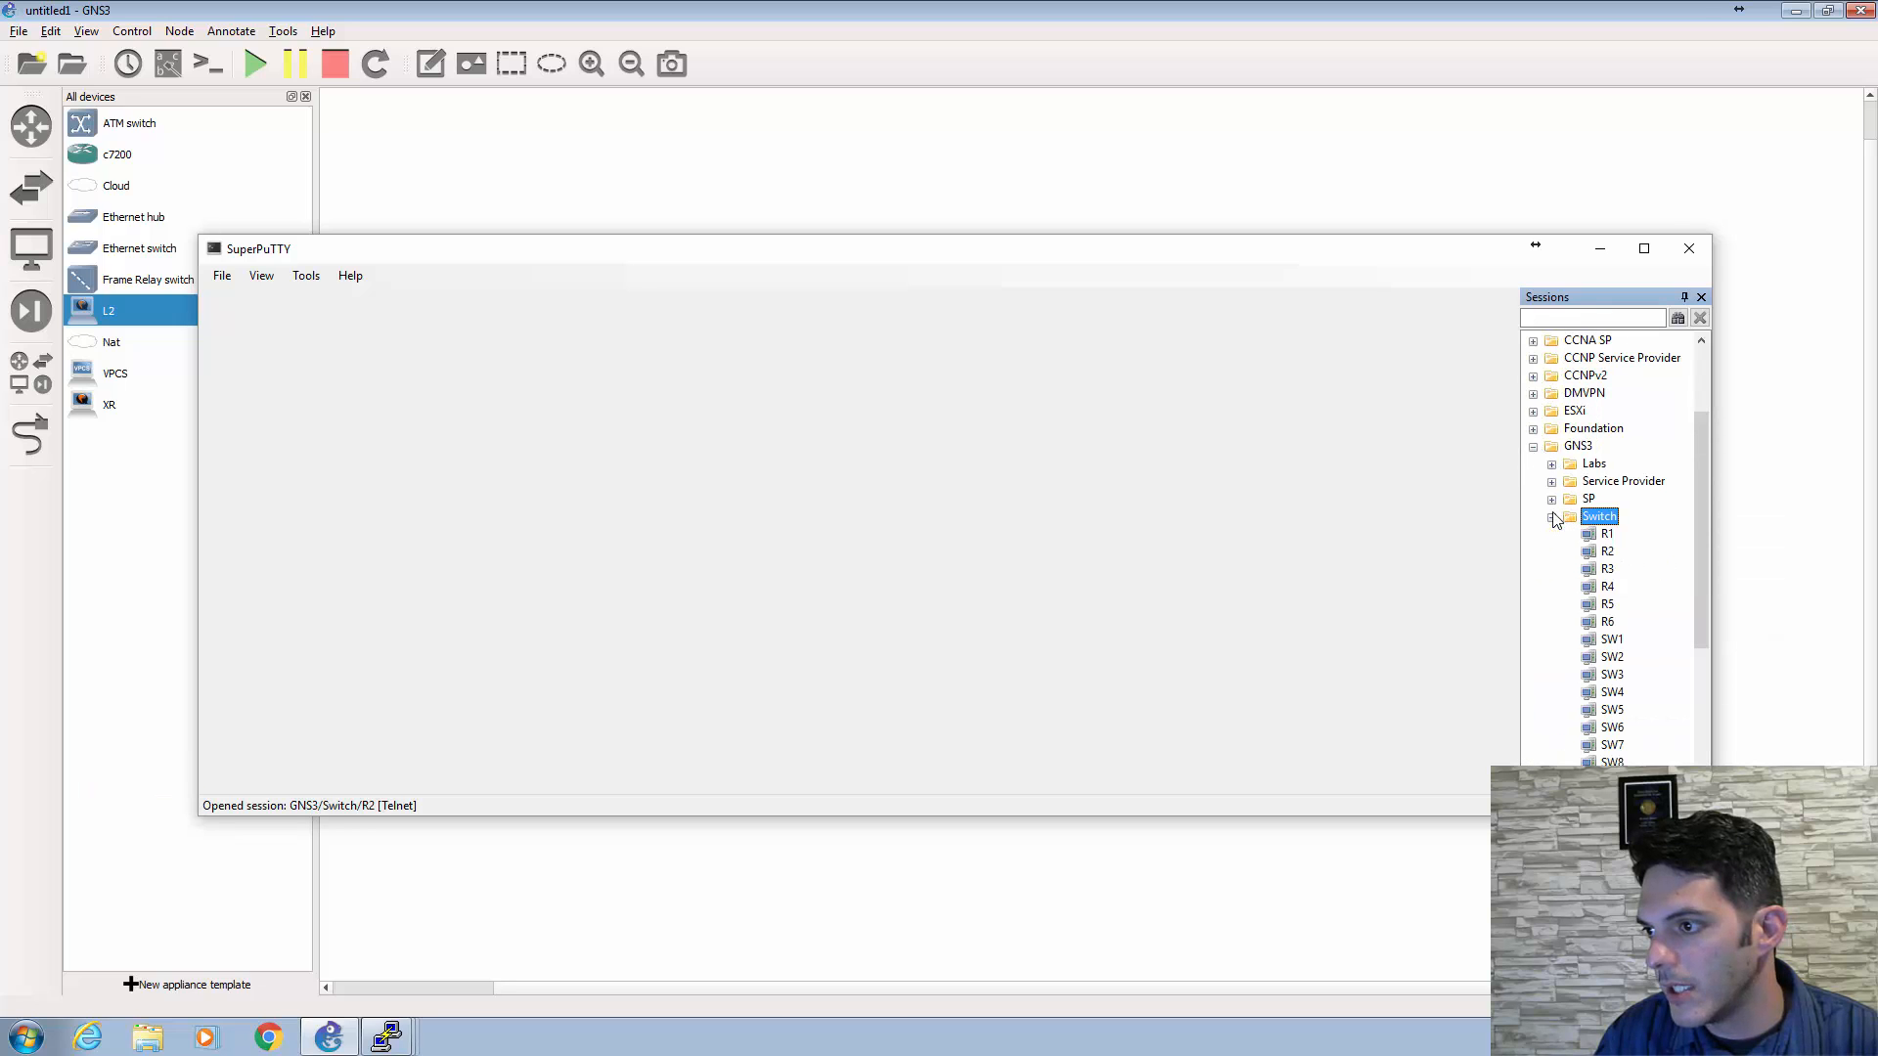
- Edit the SW1 session to use port 5001 and save it
right_click(1610, 639)
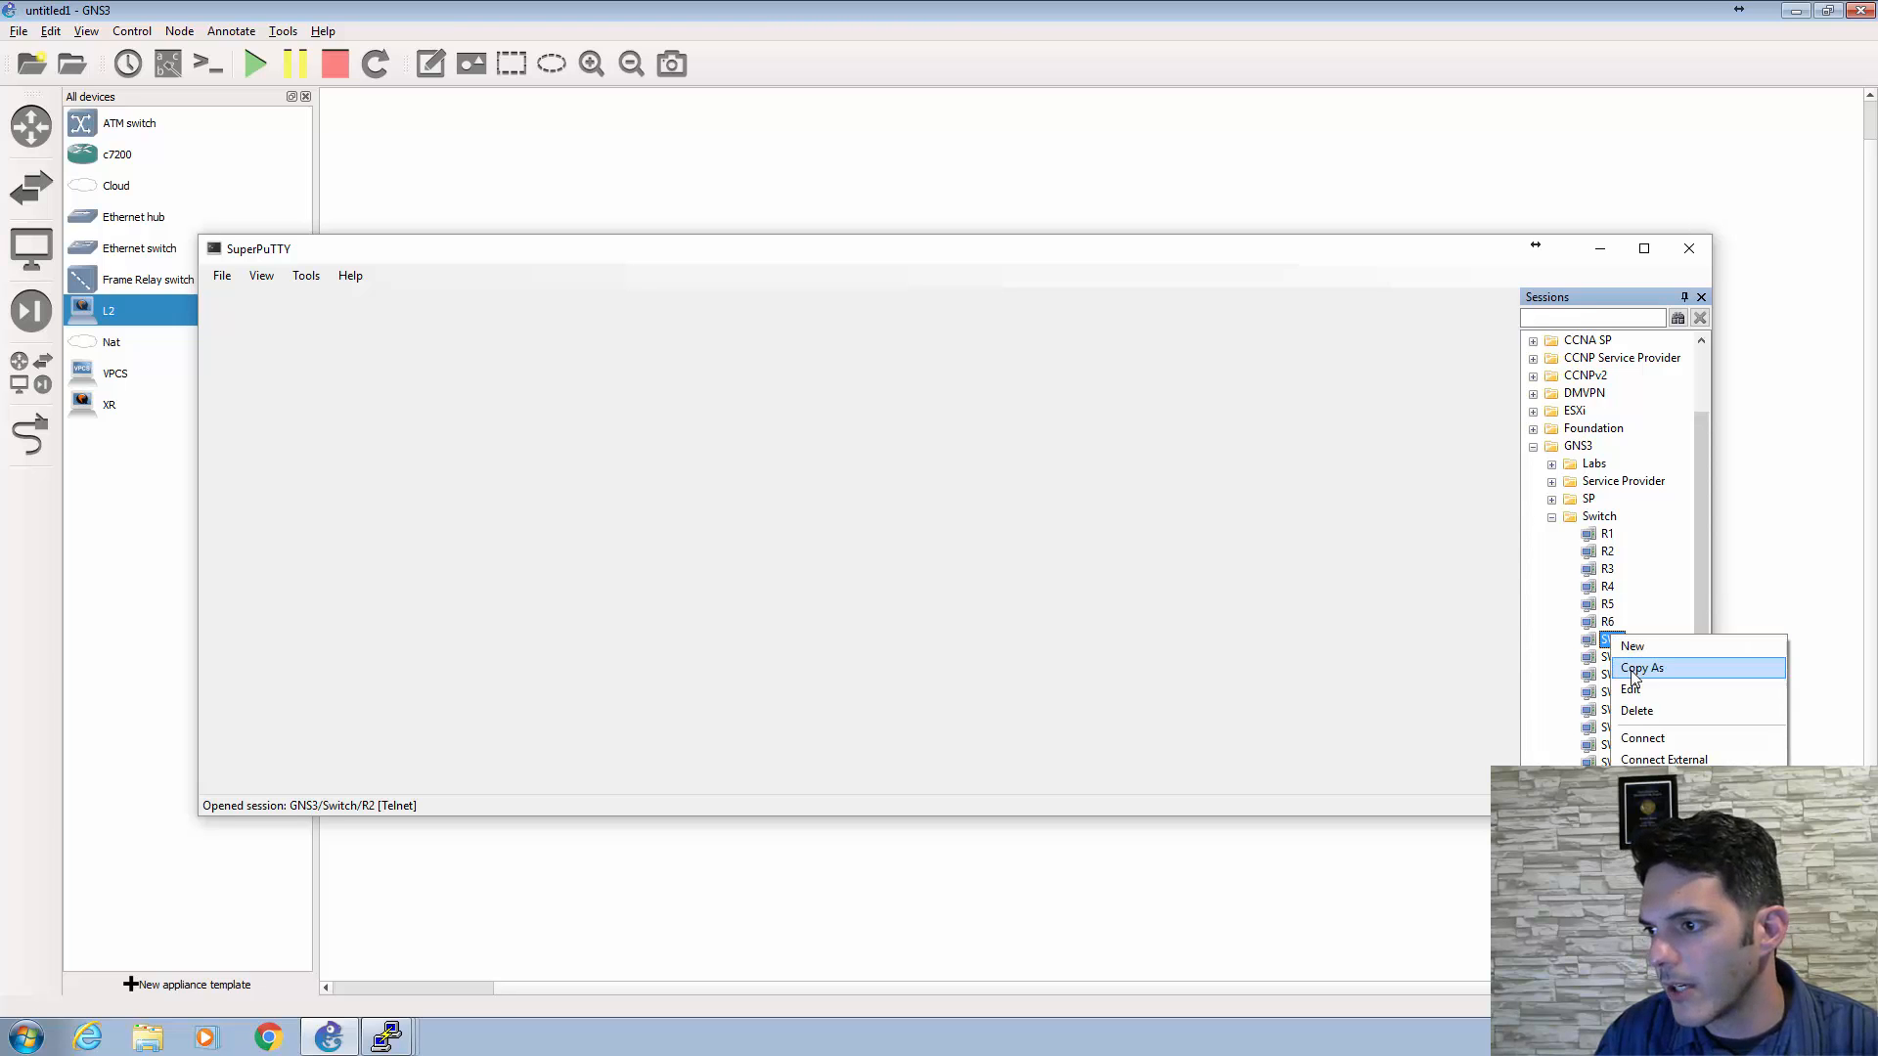
left_click(1633, 687)
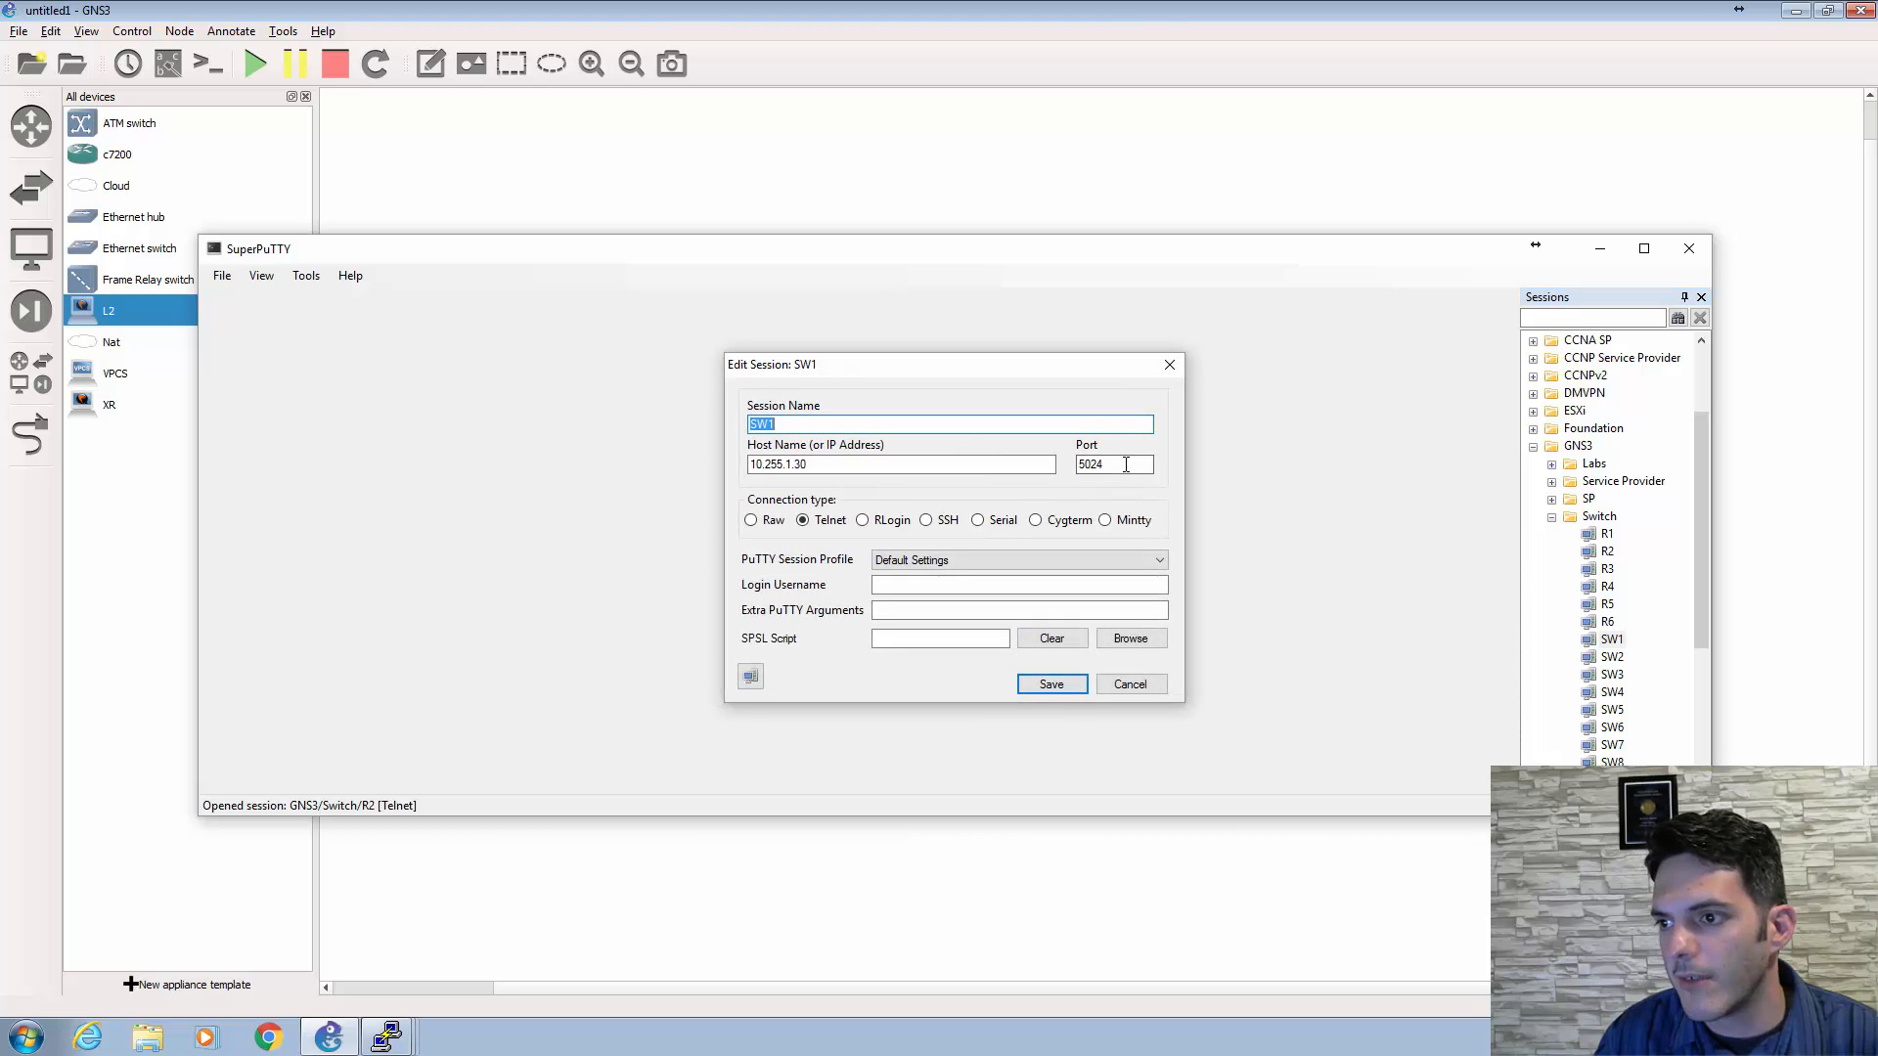
left_click(1128, 463)
key("BackSpace")
key("BackSpace")
type("0")
key("Return")
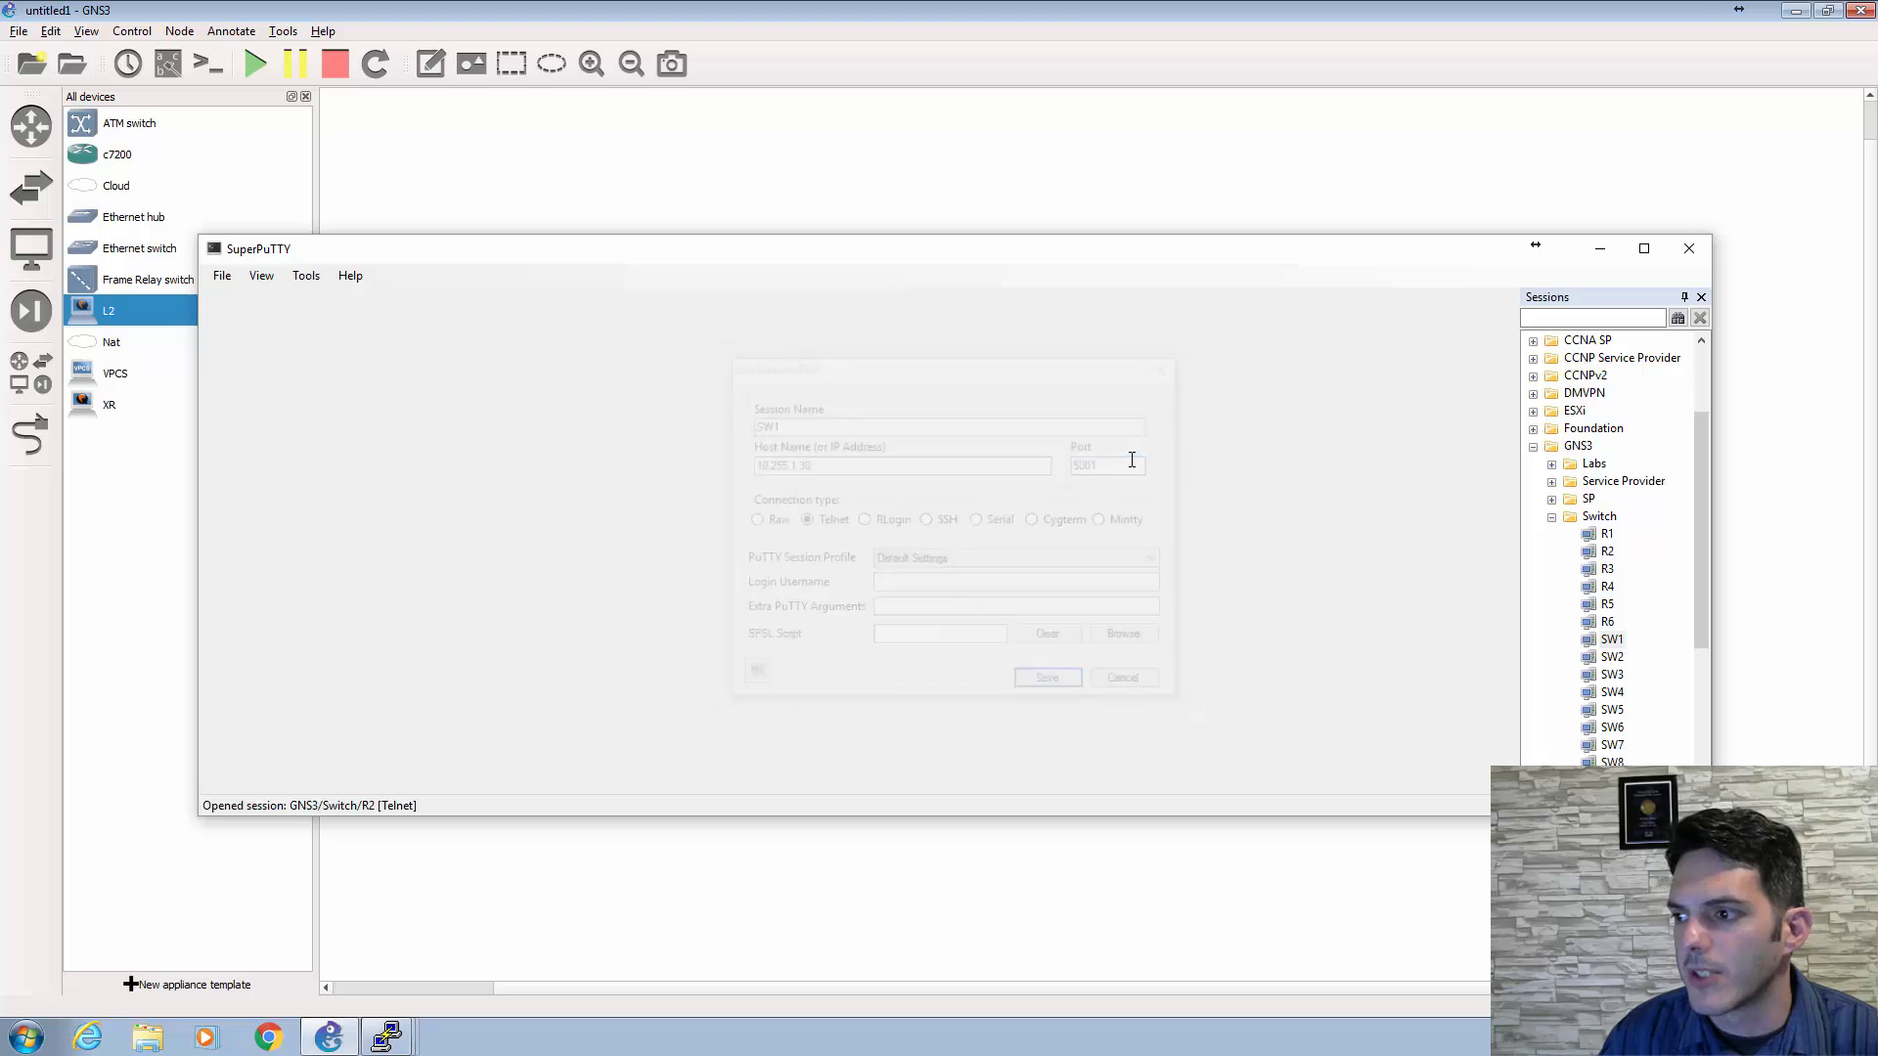
- Connect to the SW1 session in SuperPuTTY, and close the separate L2-1 console window in GNS3
double_click(1612, 640)
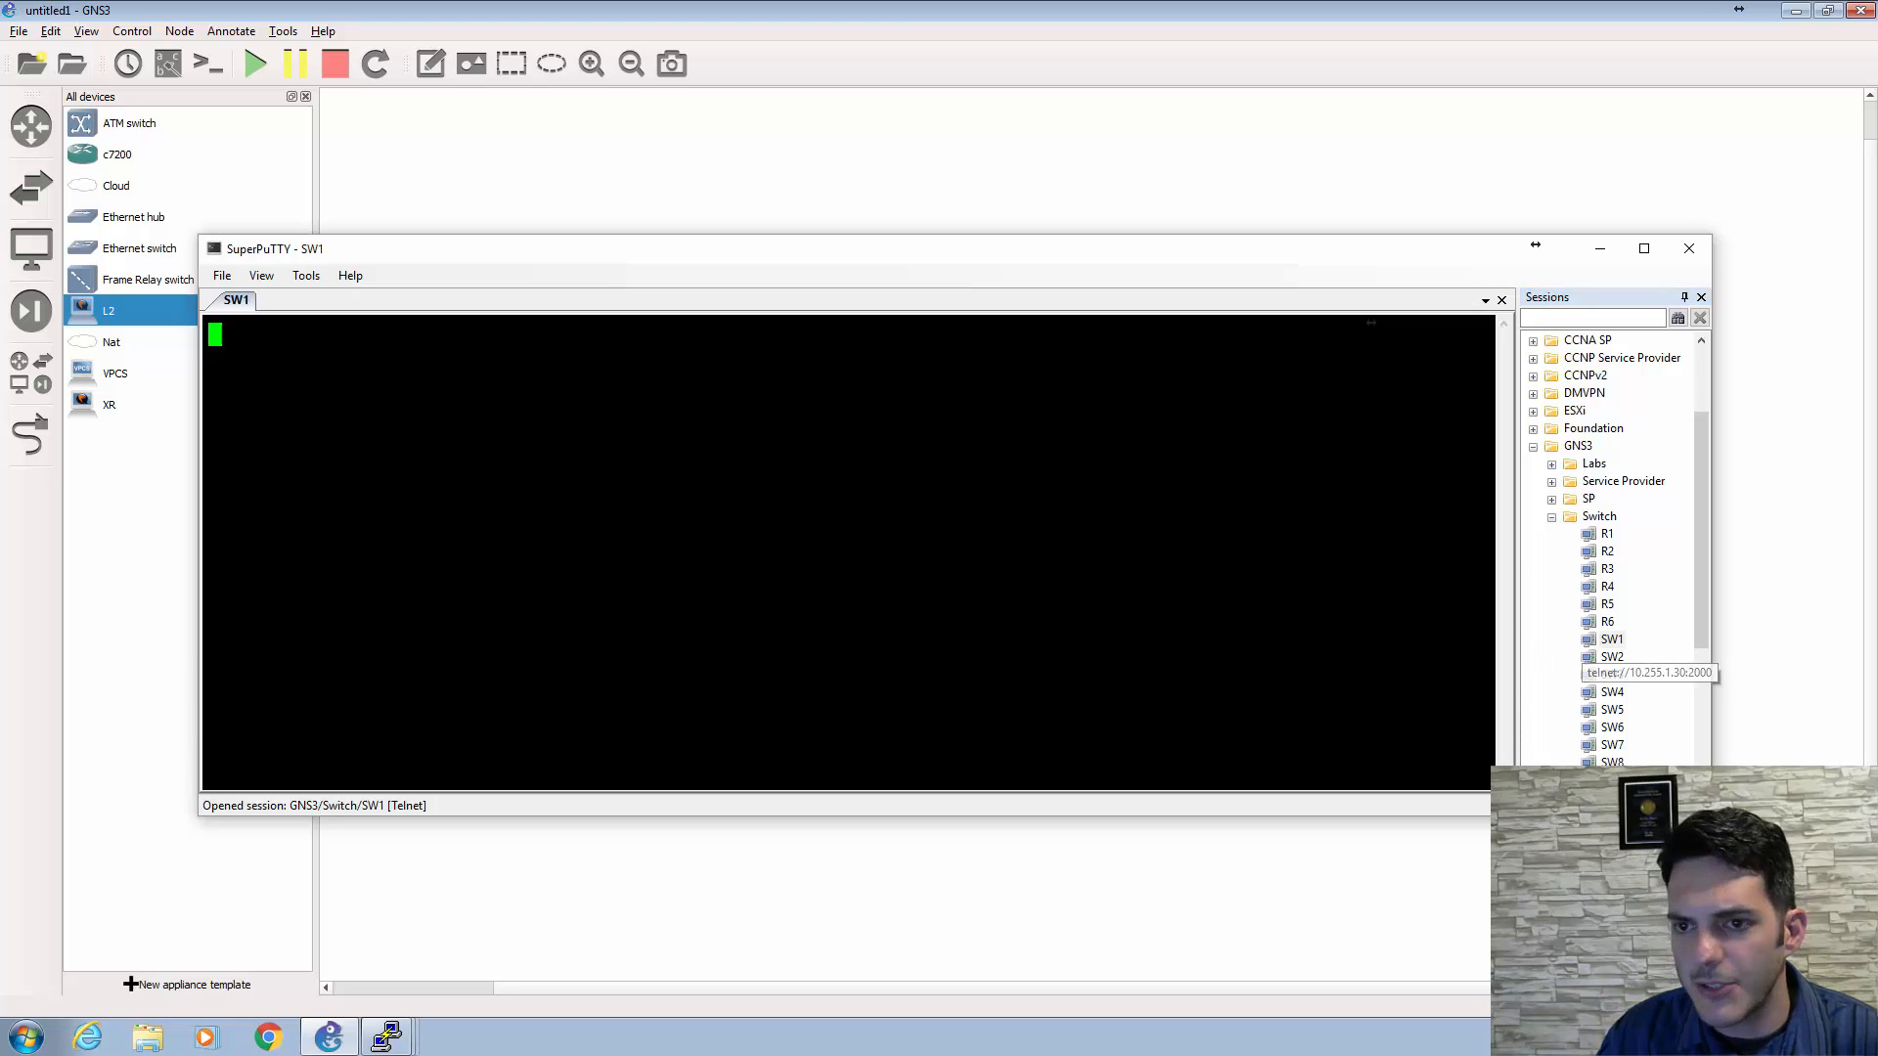
left_click(385, 1039)
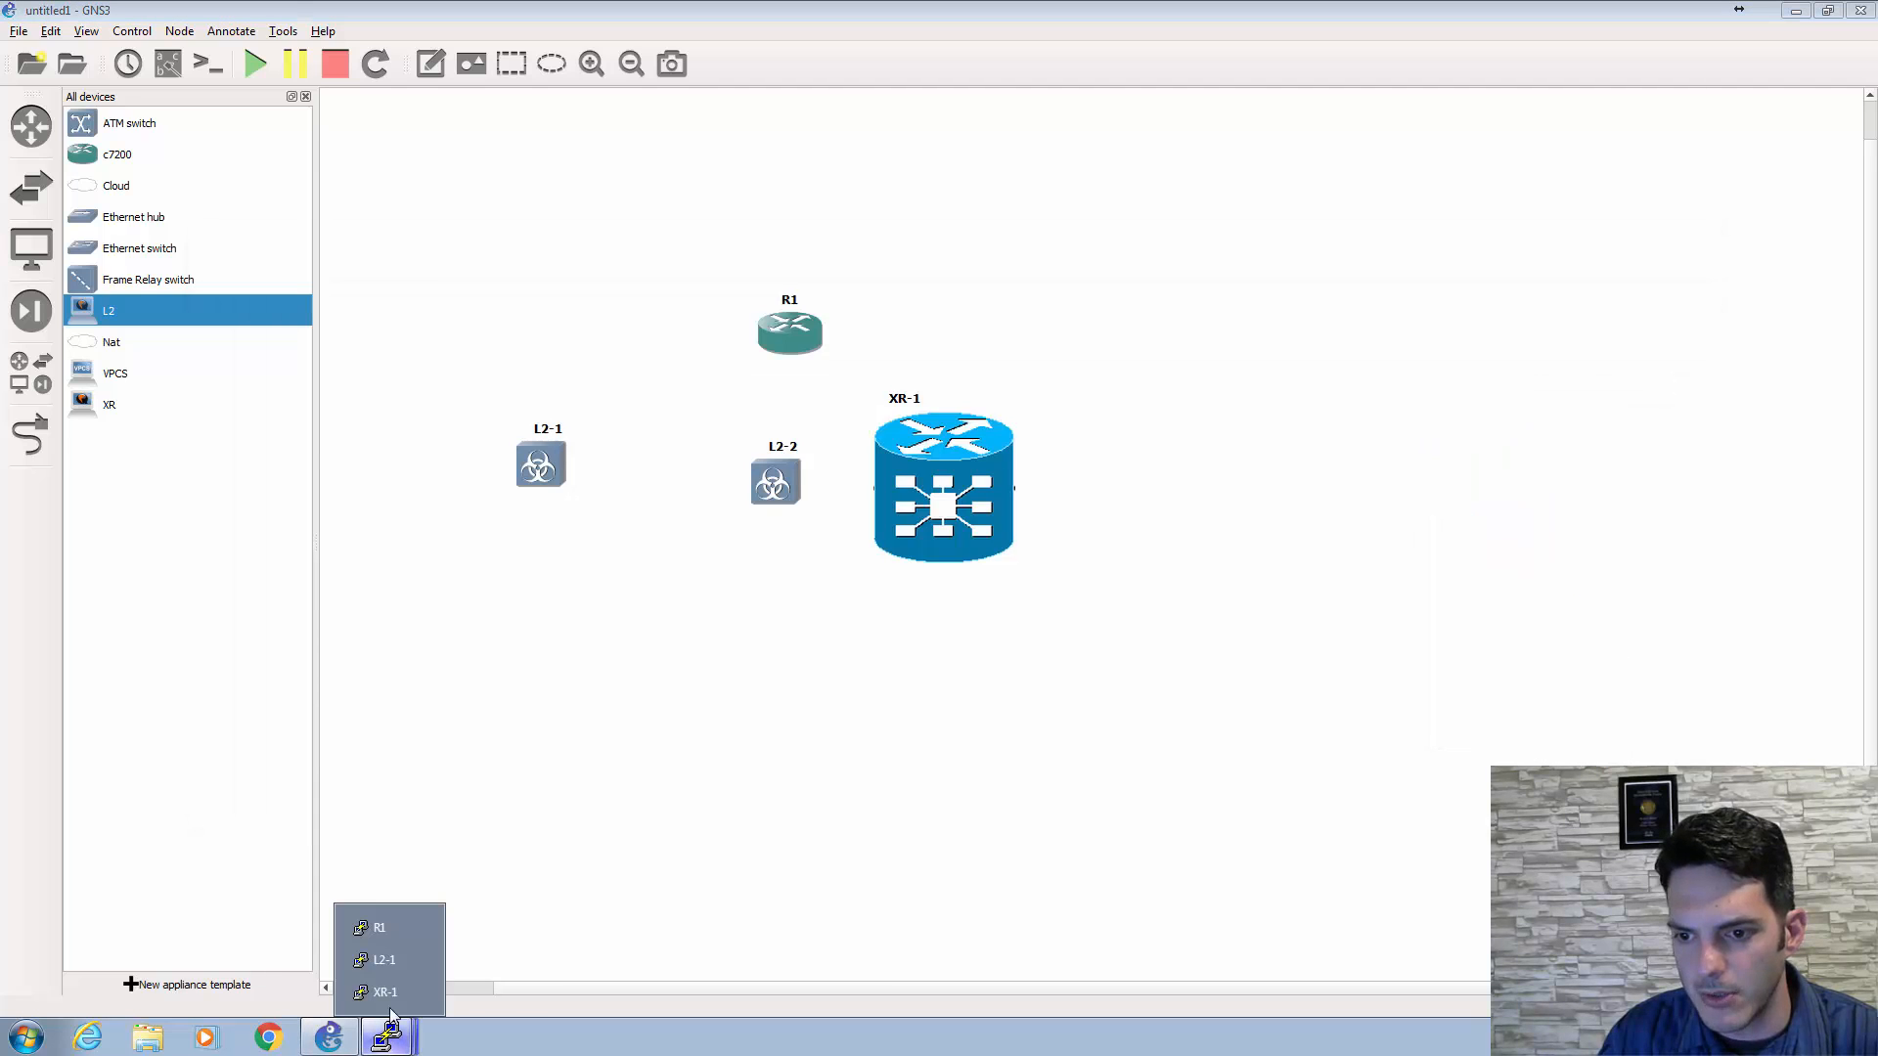
left_click(379, 963)
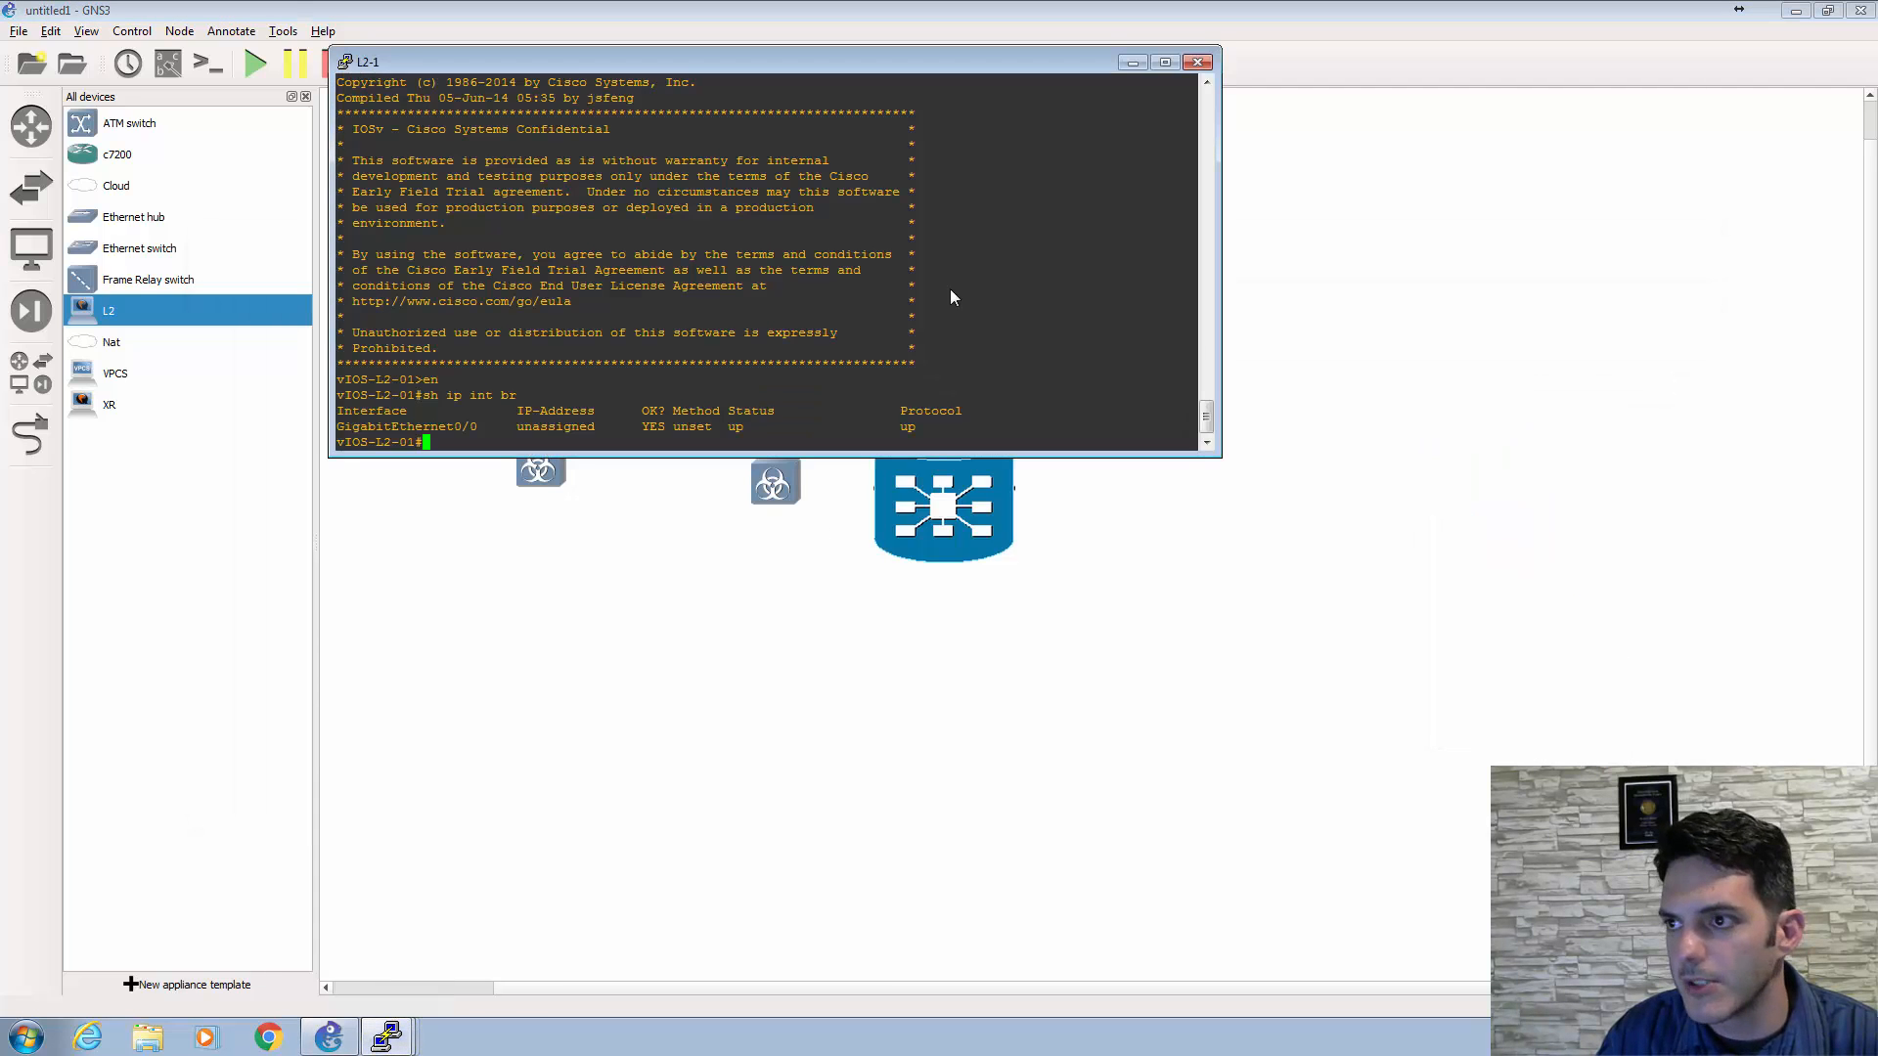
left_click(1198, 64)
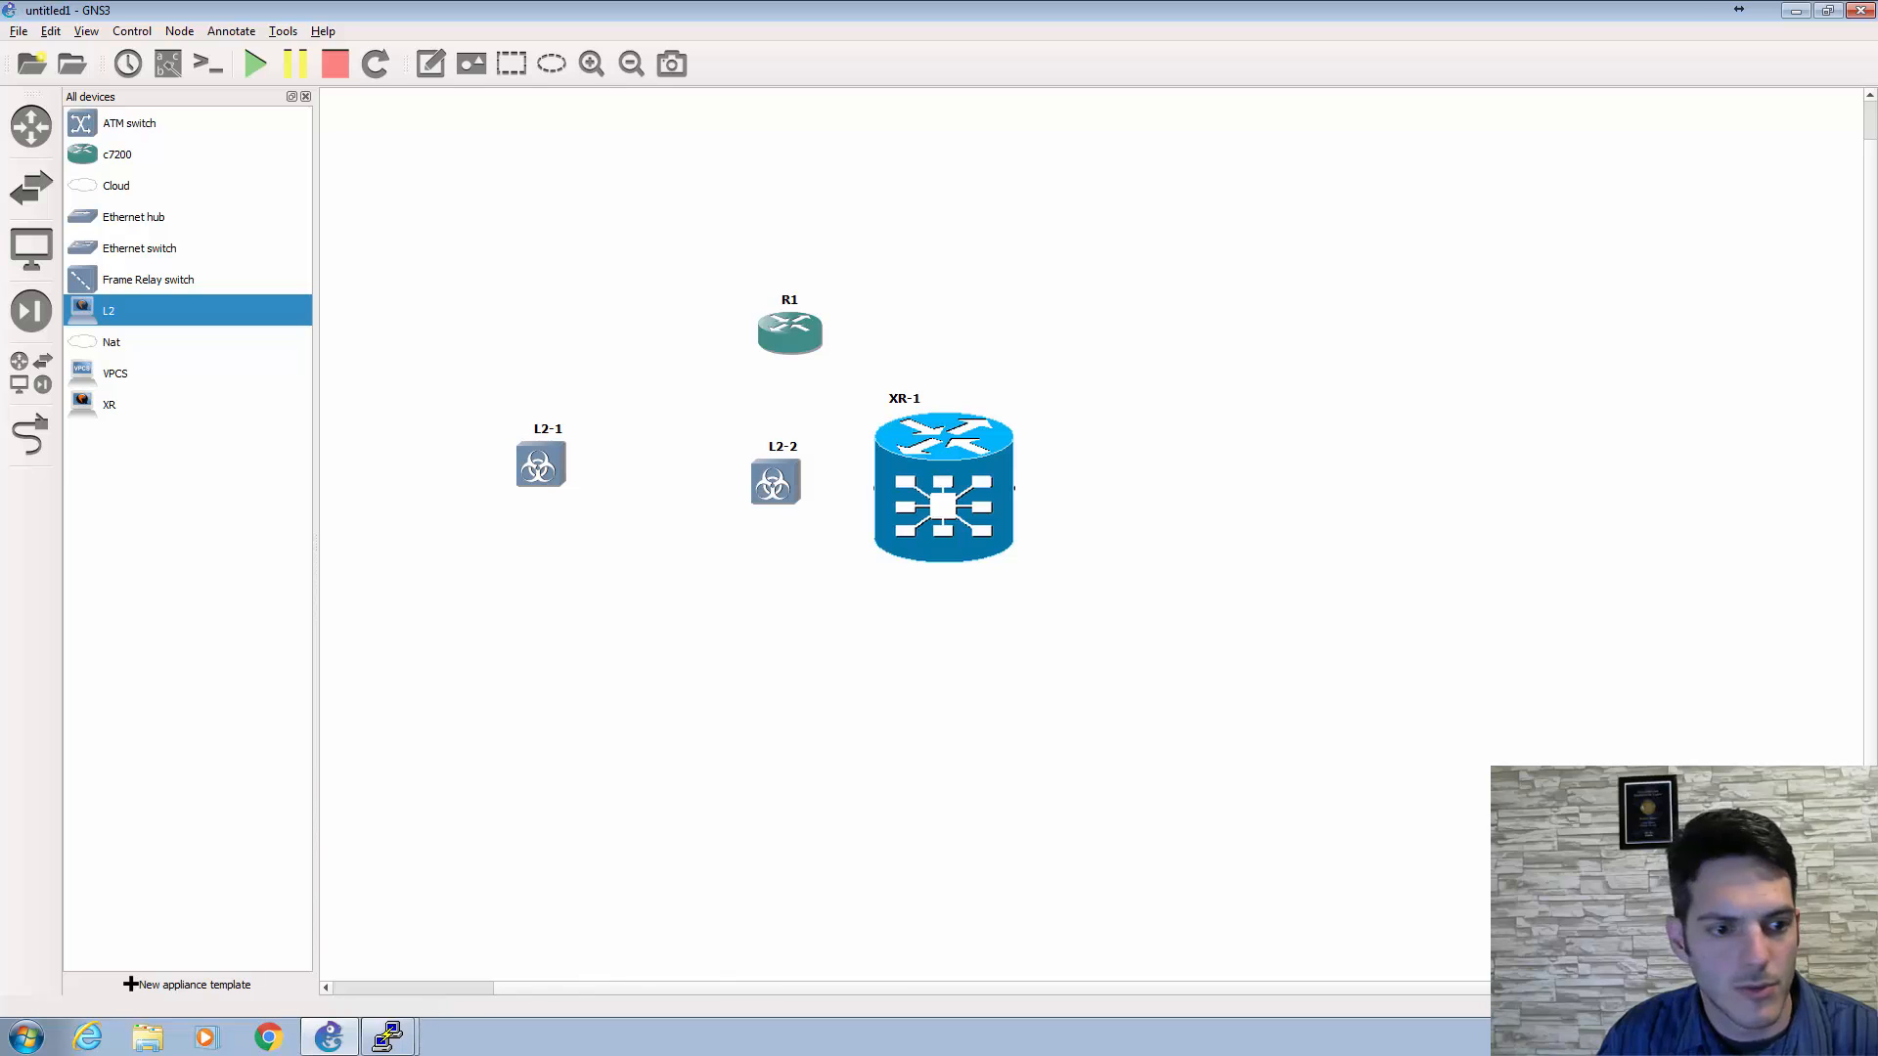
- Switch back to SuperPuTTY, test the SW1 session's prompt with three blank lines, and move the window lower
key("alt+Tab")
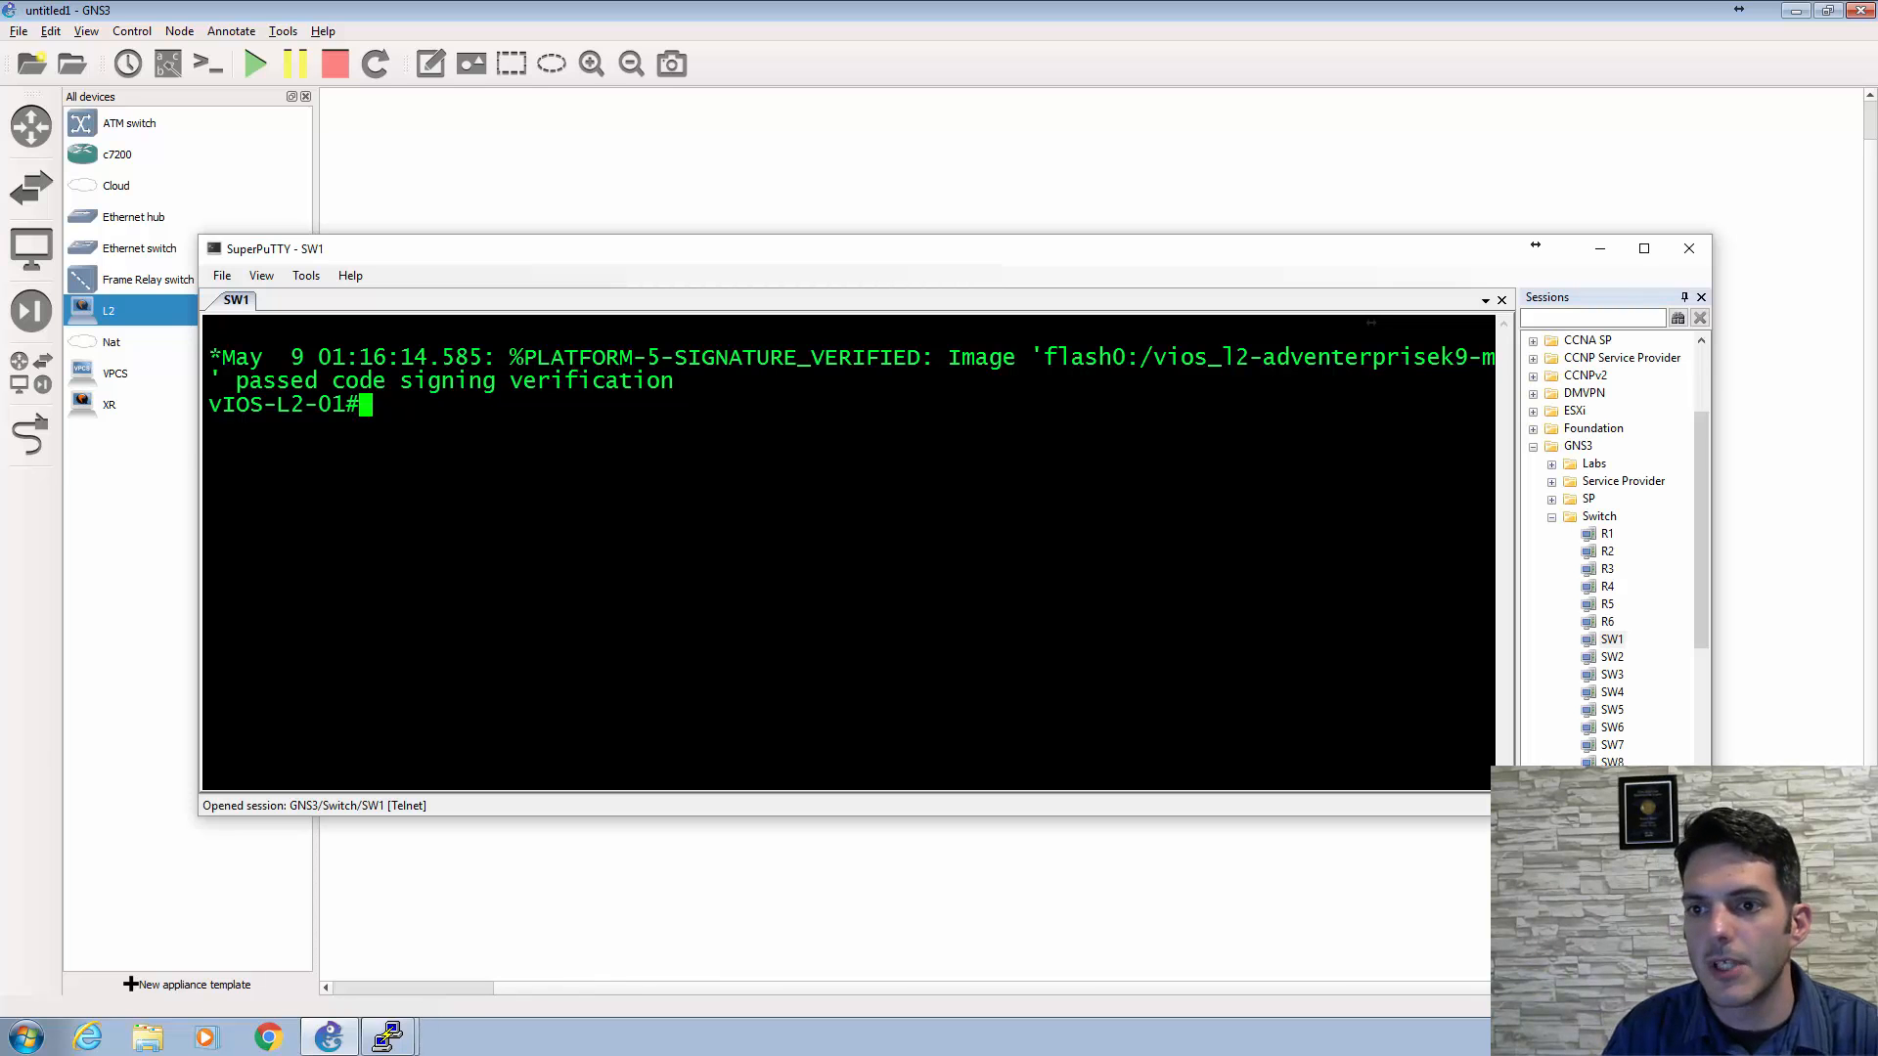
key("Return")
key("Return")
key("Return")
left_click_drag(597, 251, 632, 419)
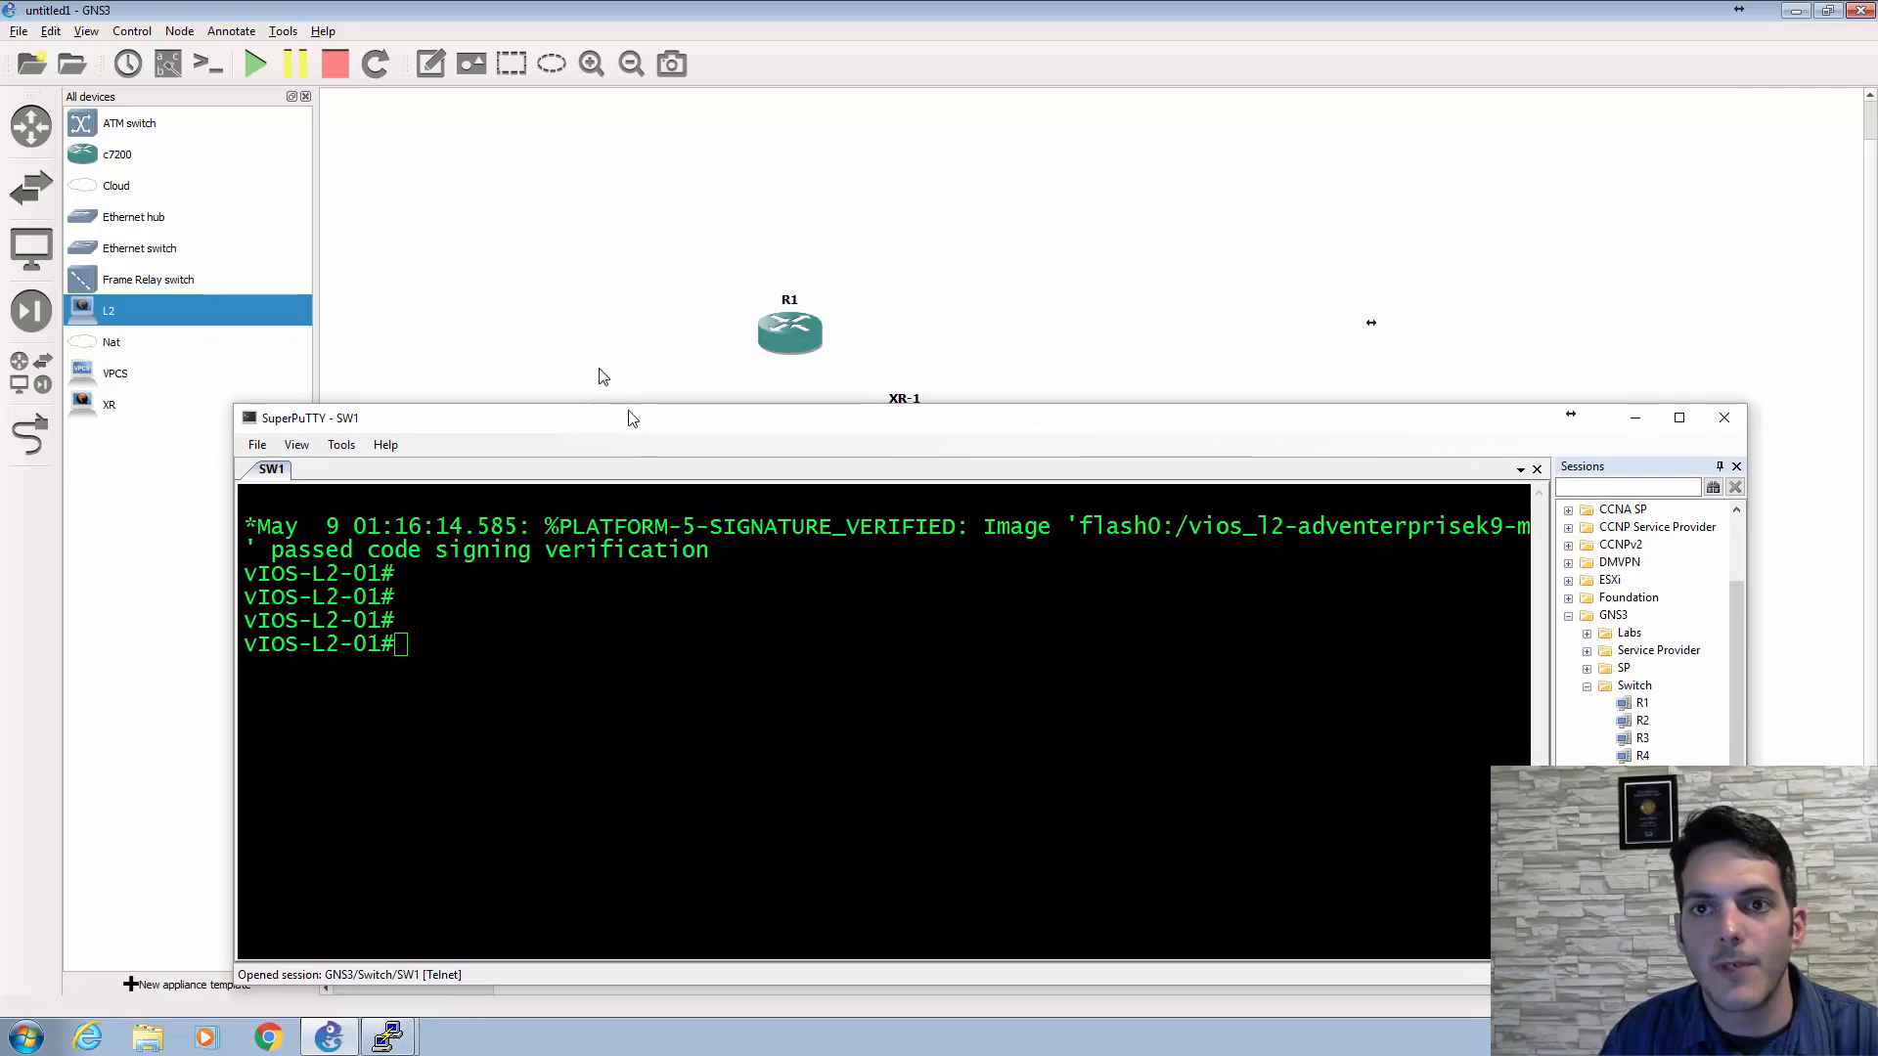
- Review the local server's host binding choices in the GNS3 server preferences, keep 10.255.1.30, and cancel the preferences
left_click(51, 31)
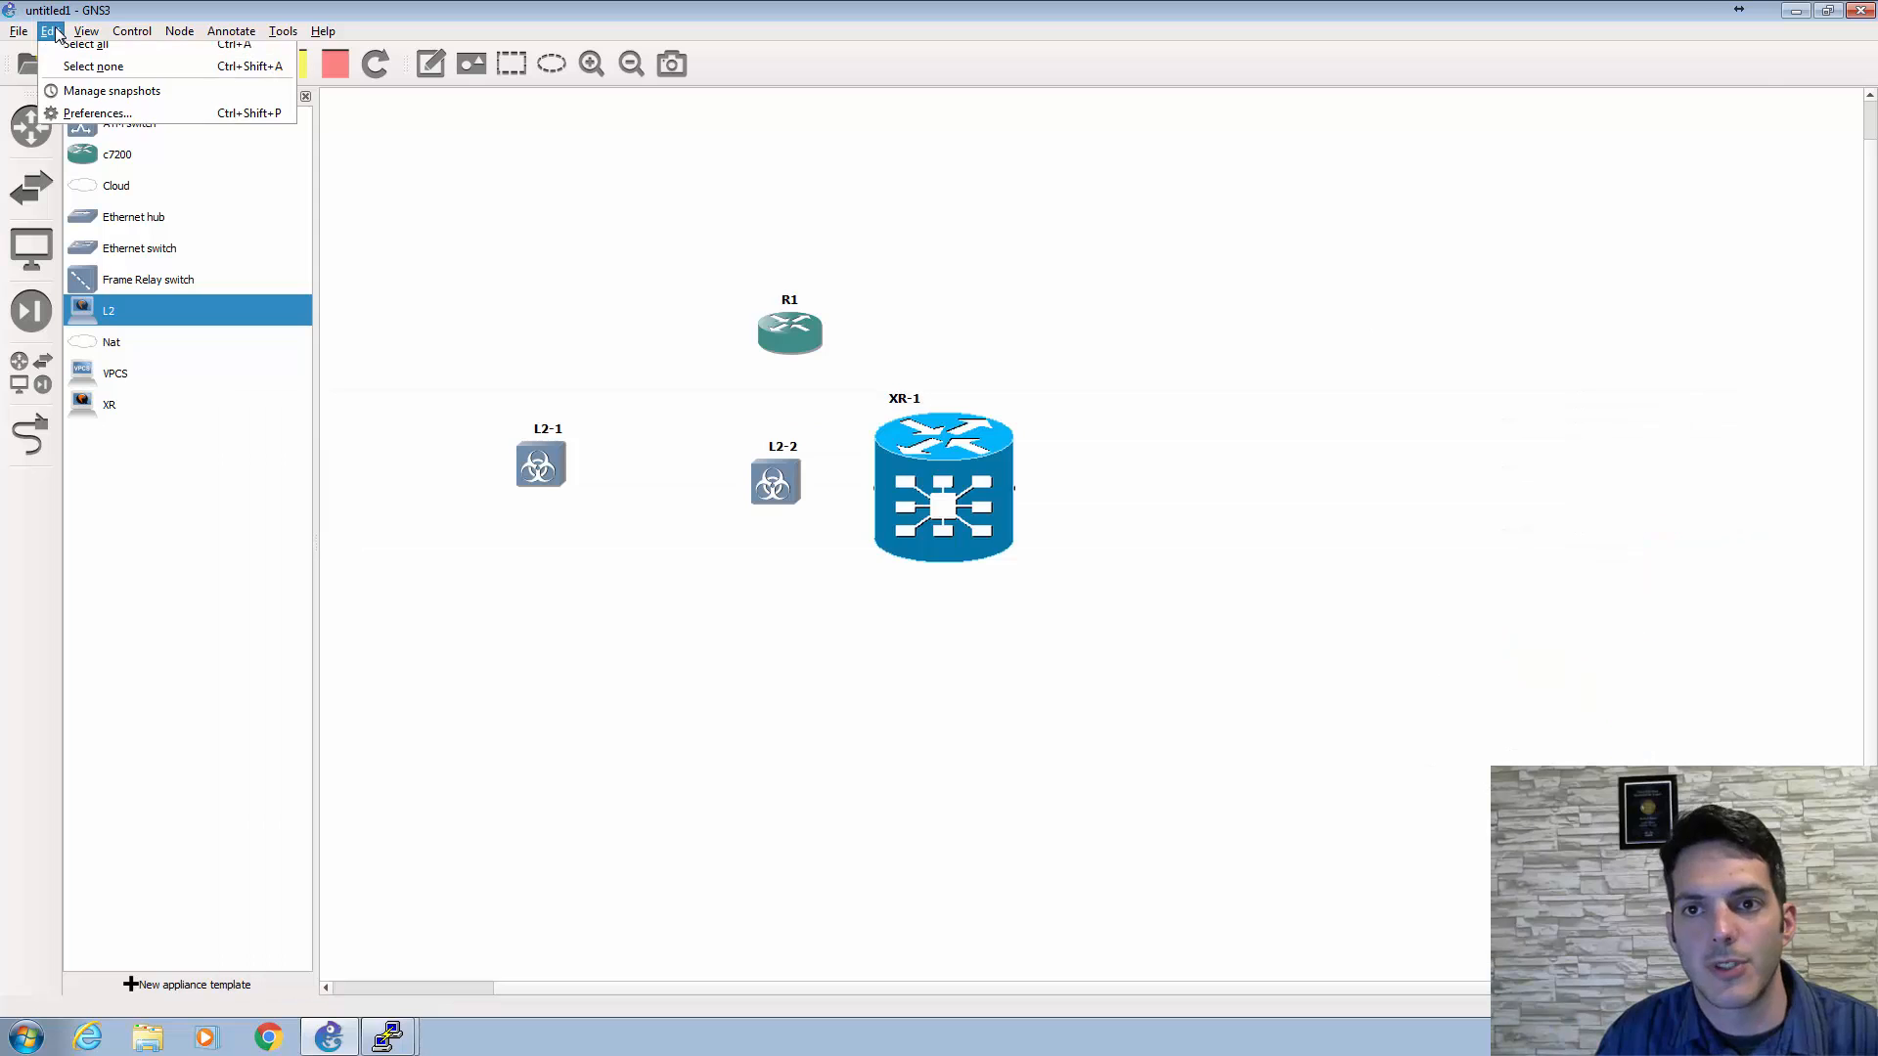
left_click(84, 121)
left_click(525, 229)
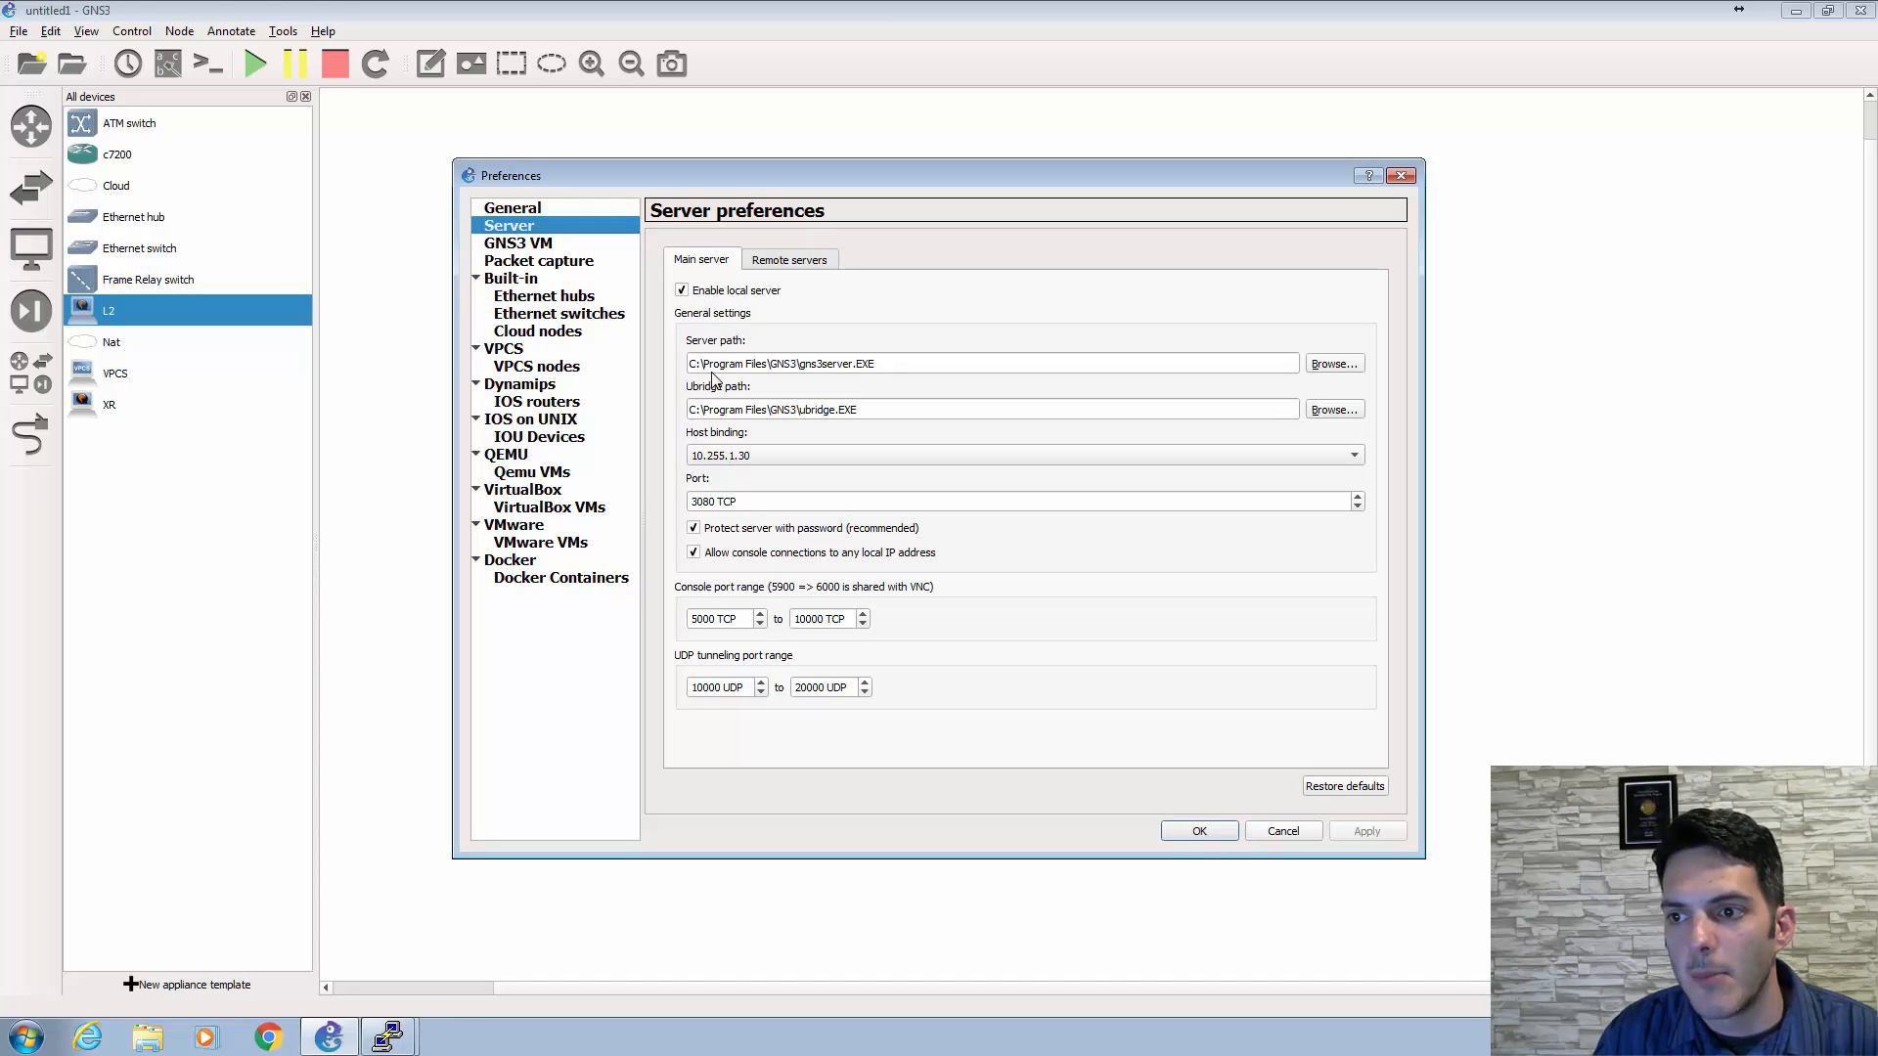
left_click(737, 456)
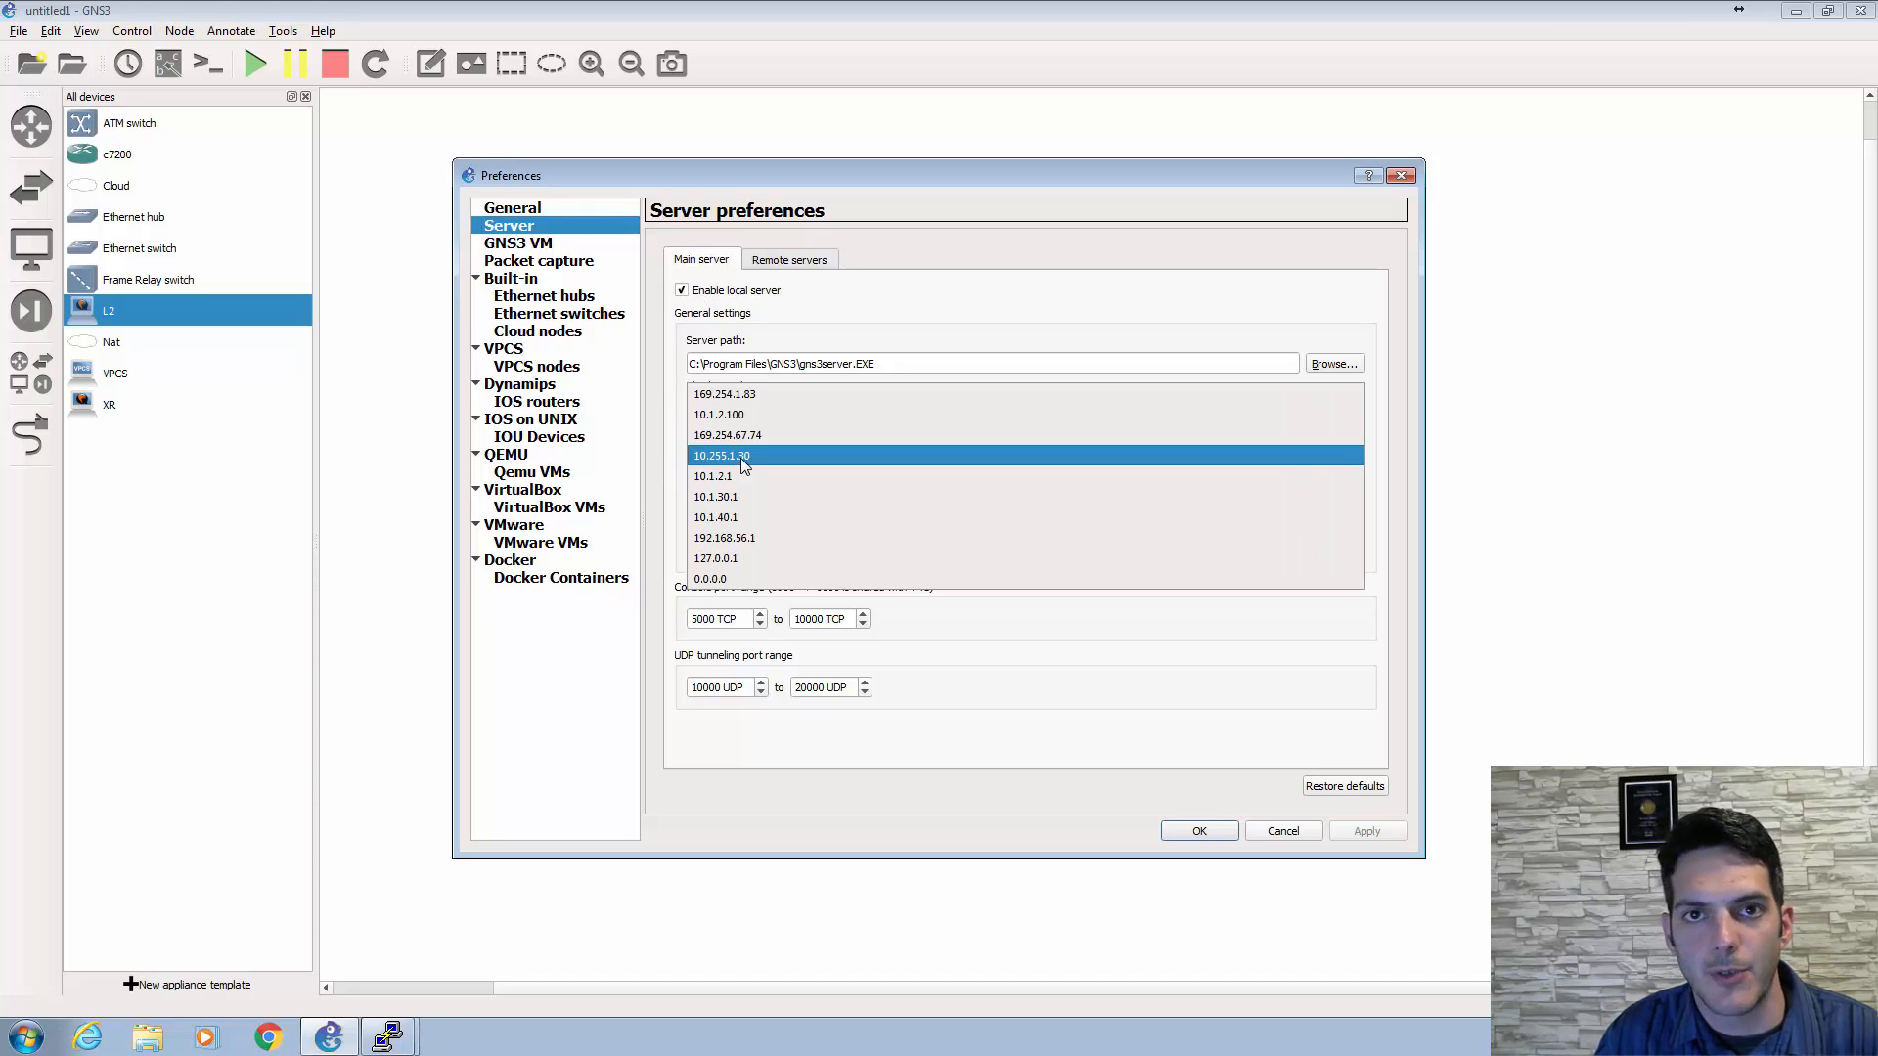
left_click(742, 458)
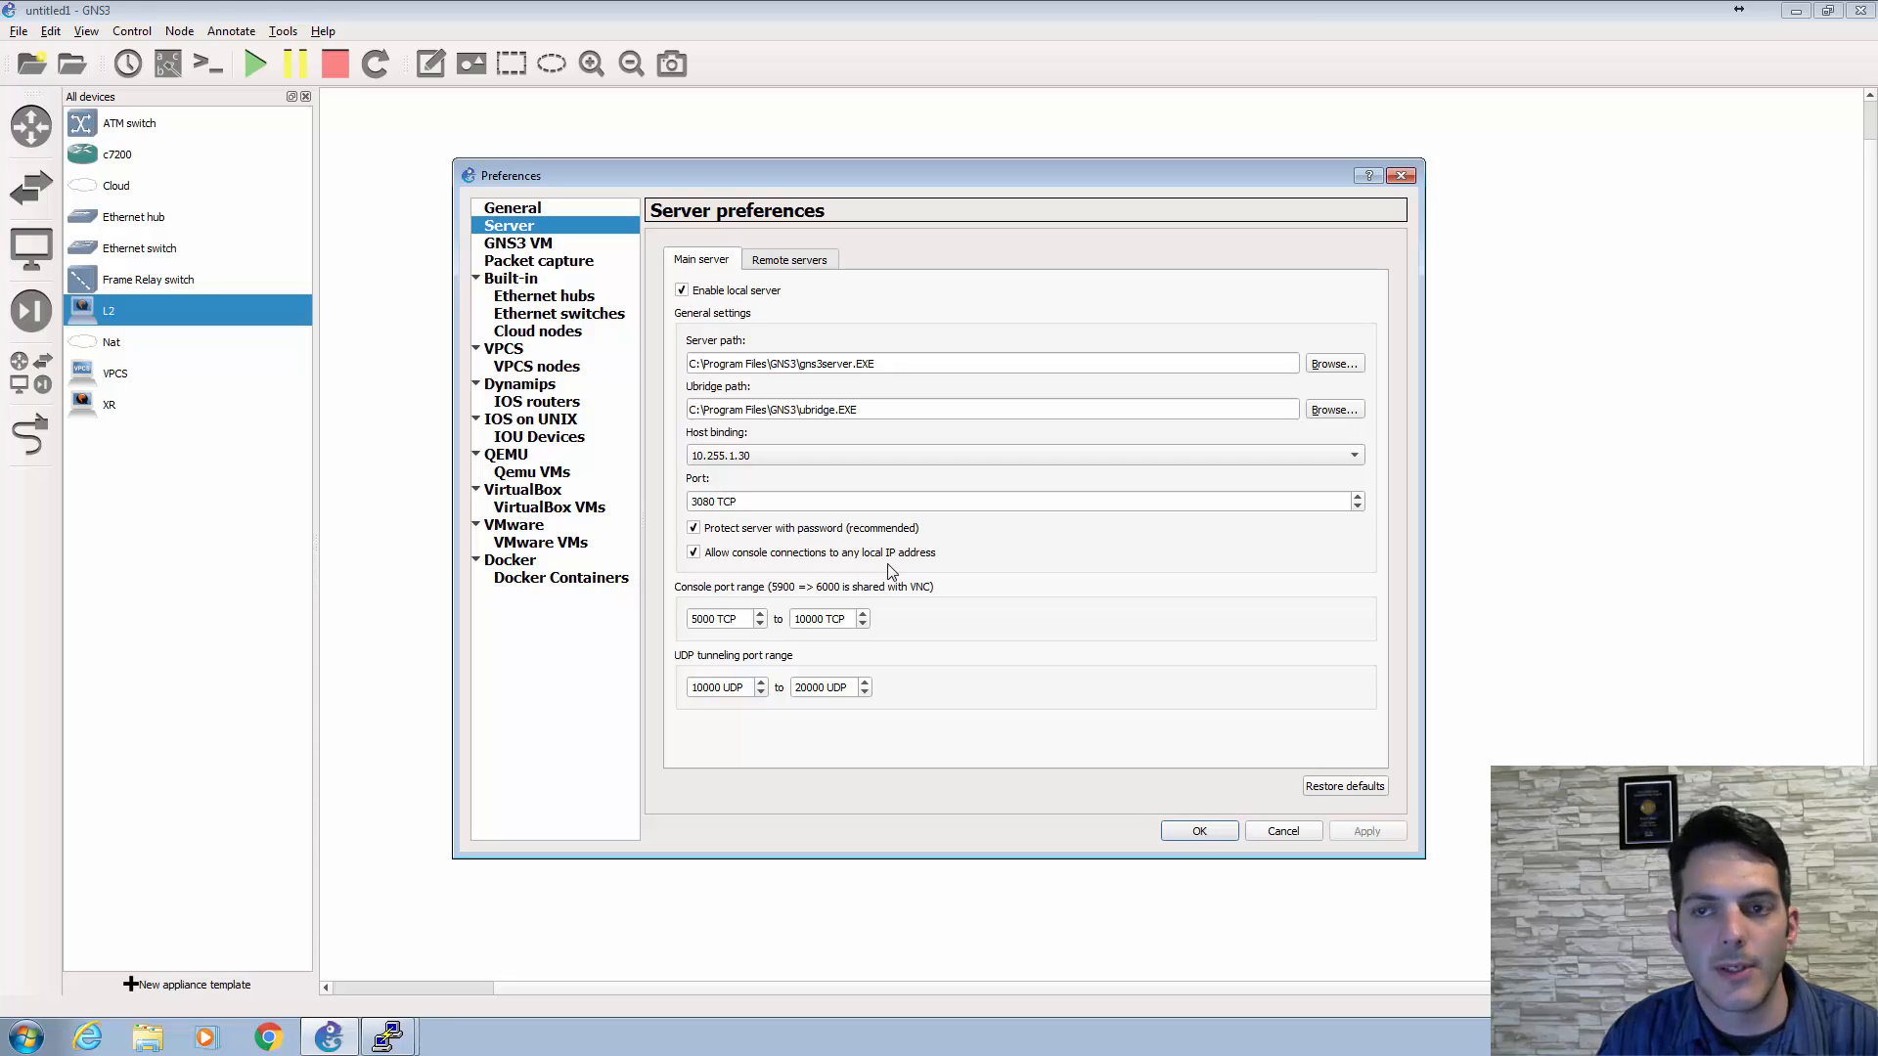
left_click(1279, 838)
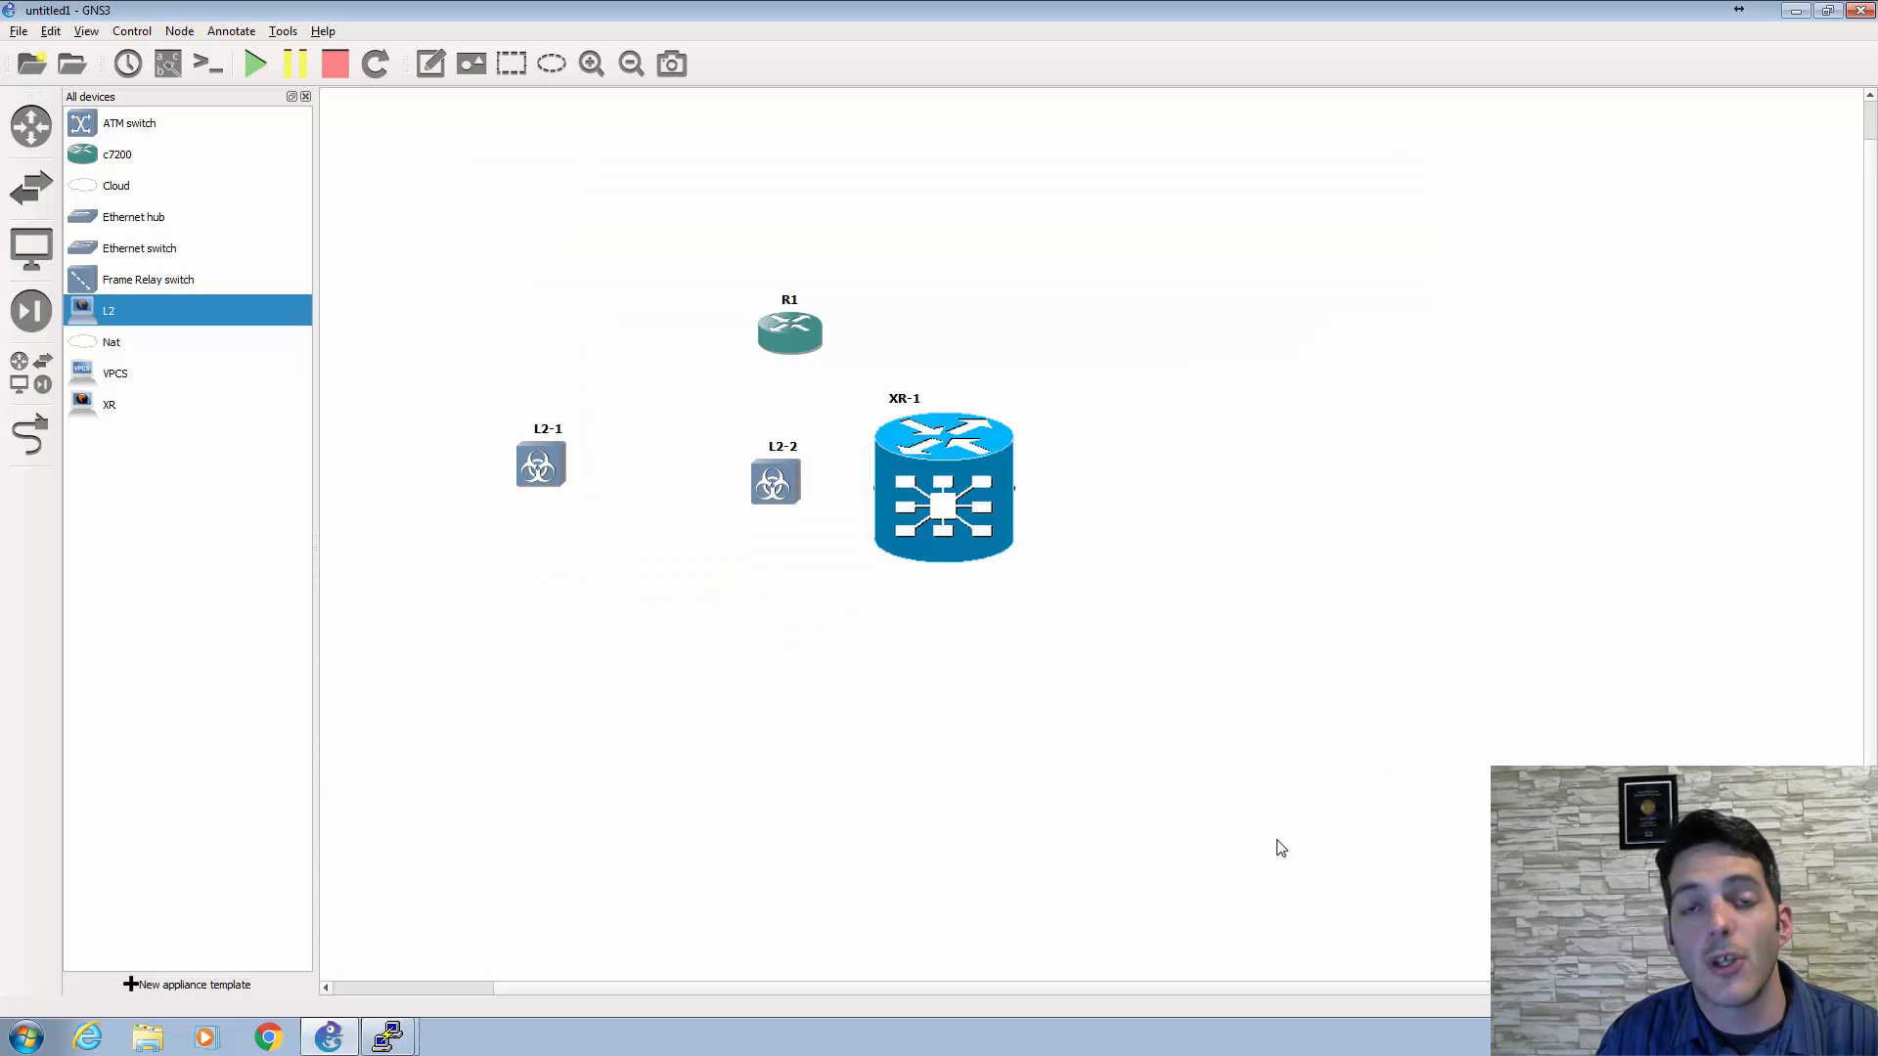
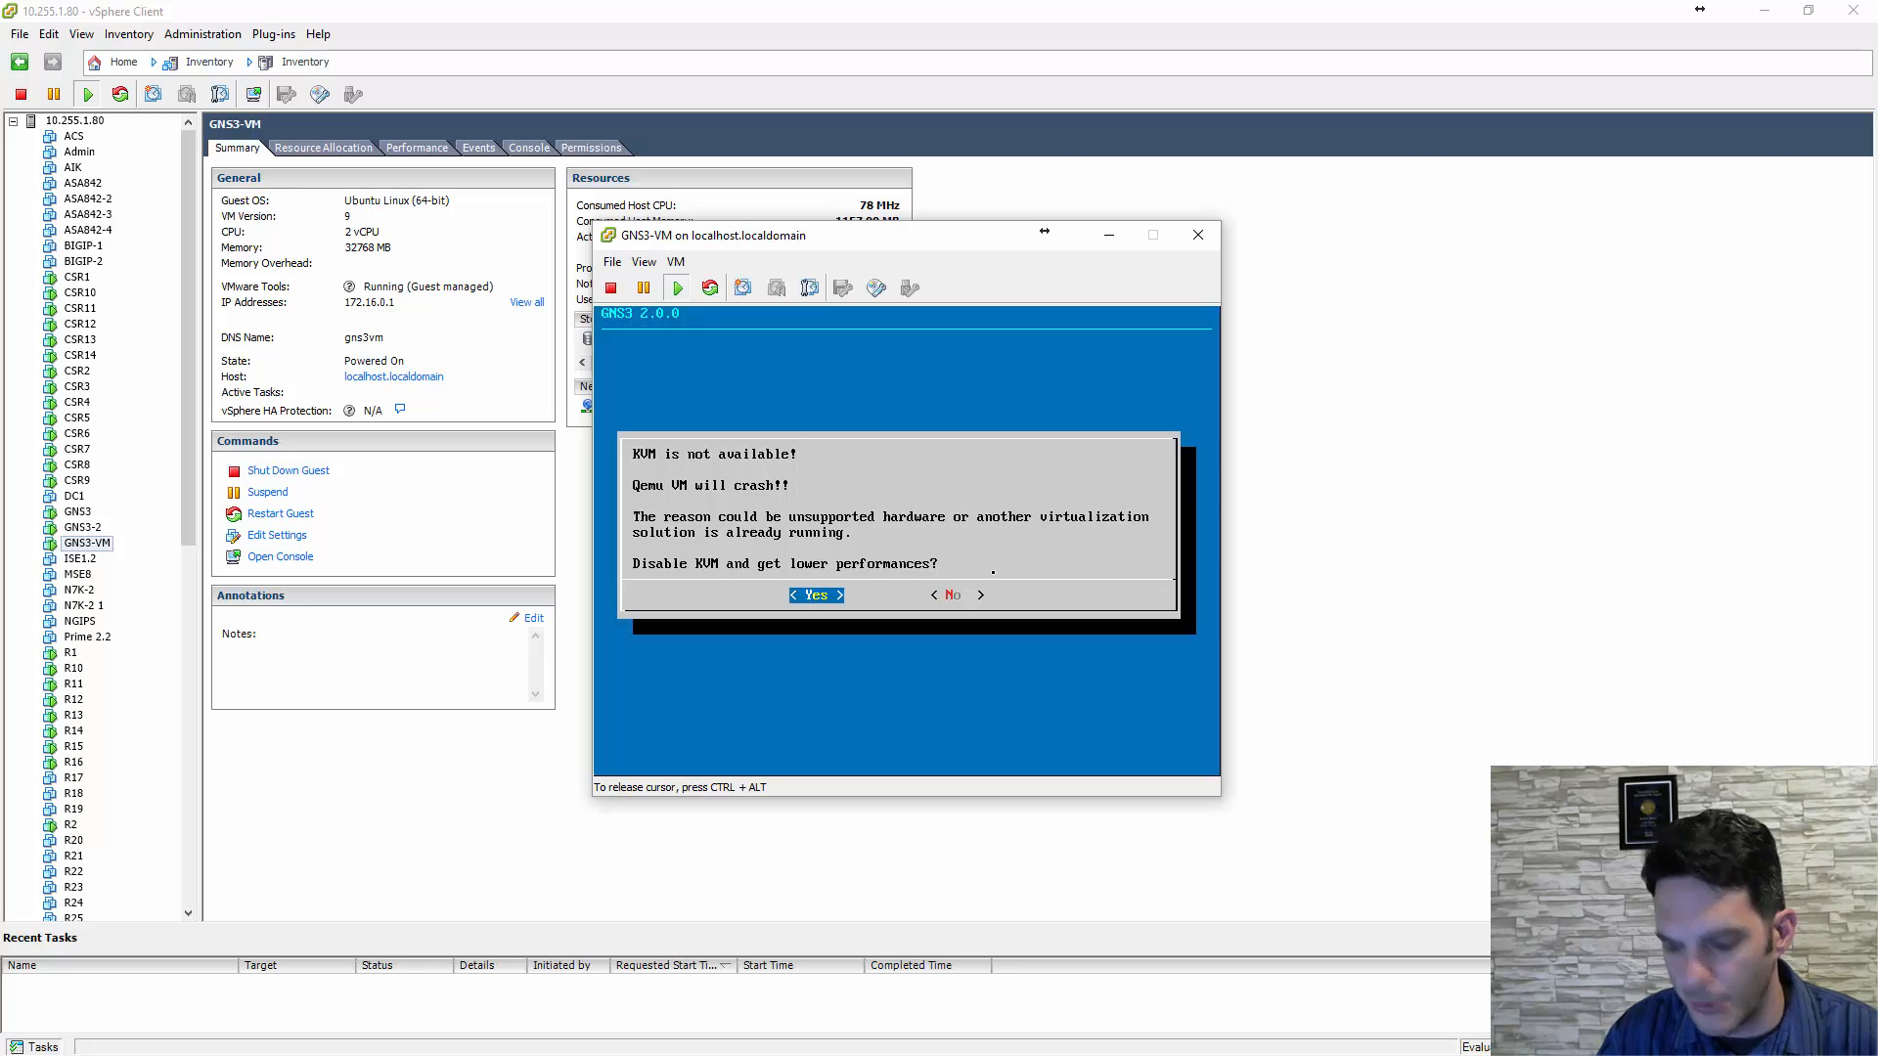
- Accept disabling KVM in the GNS3-VM console opened from the vSphere Client
key("Return")
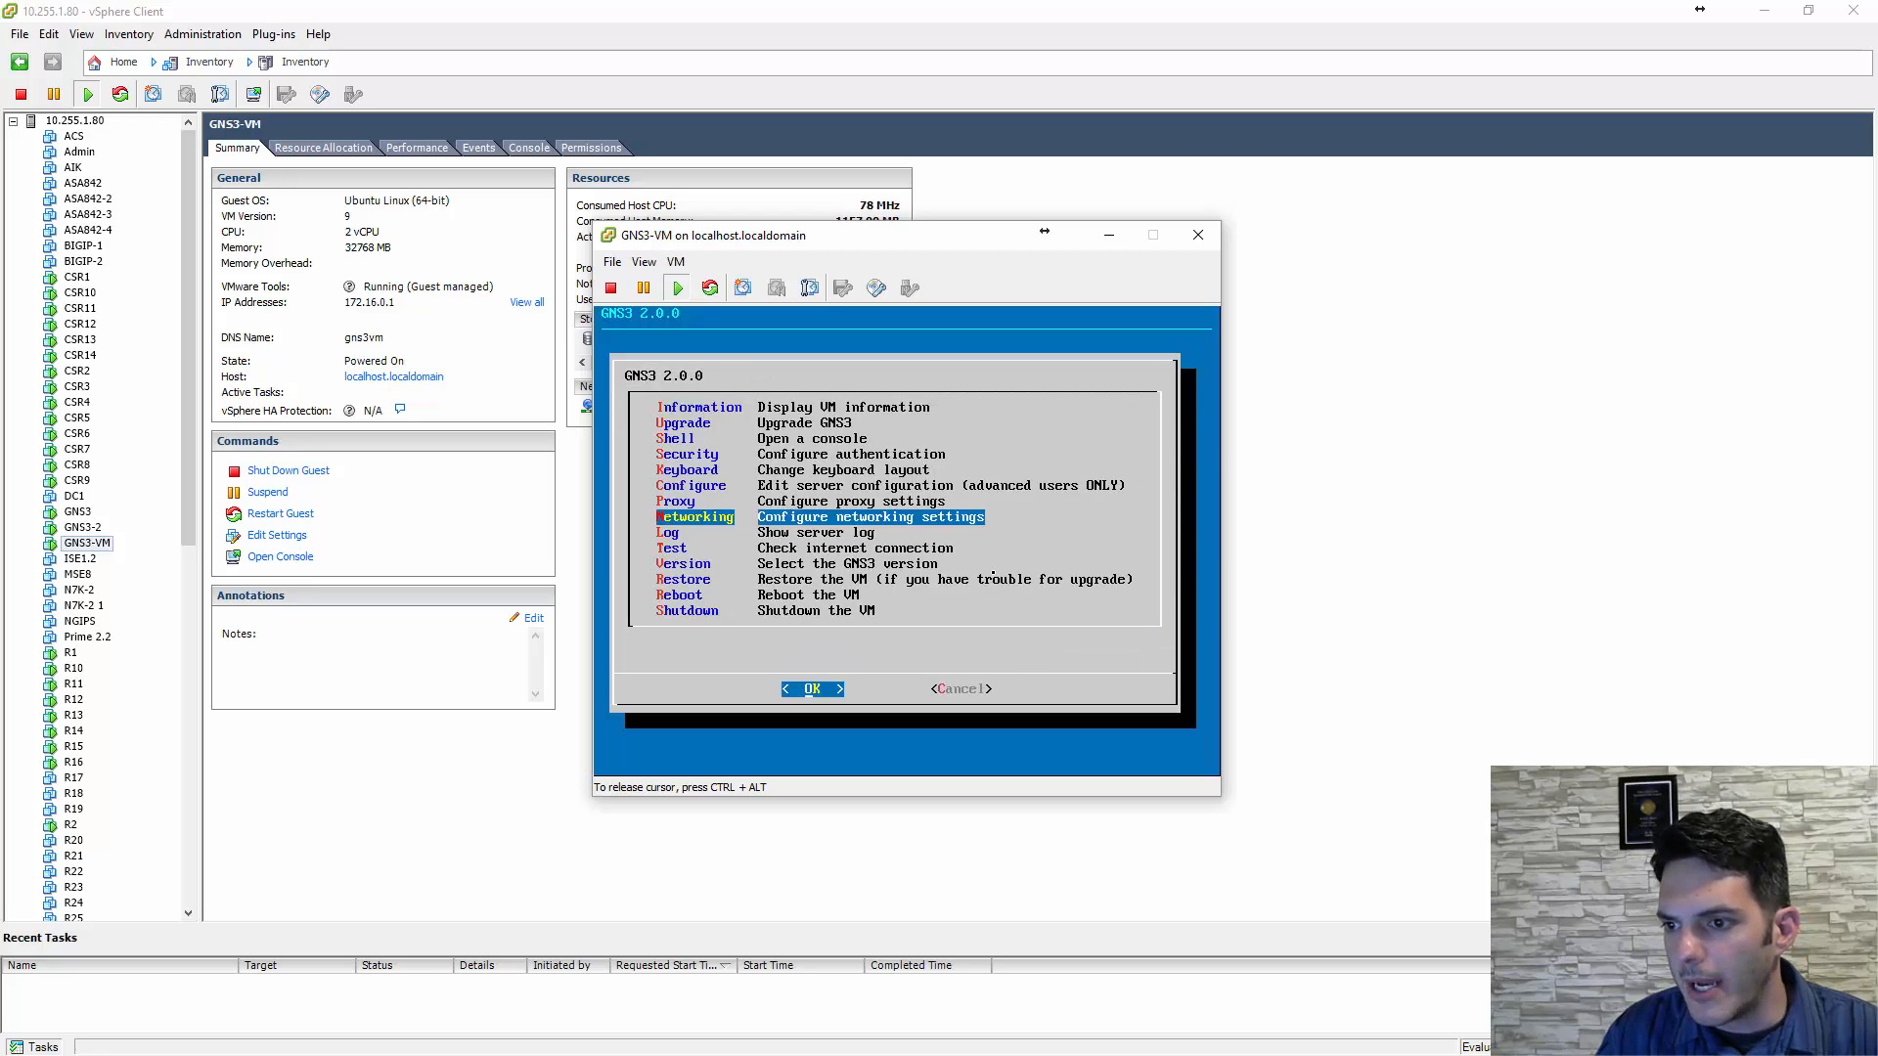
key("Up")
key("Up")
key("Up")
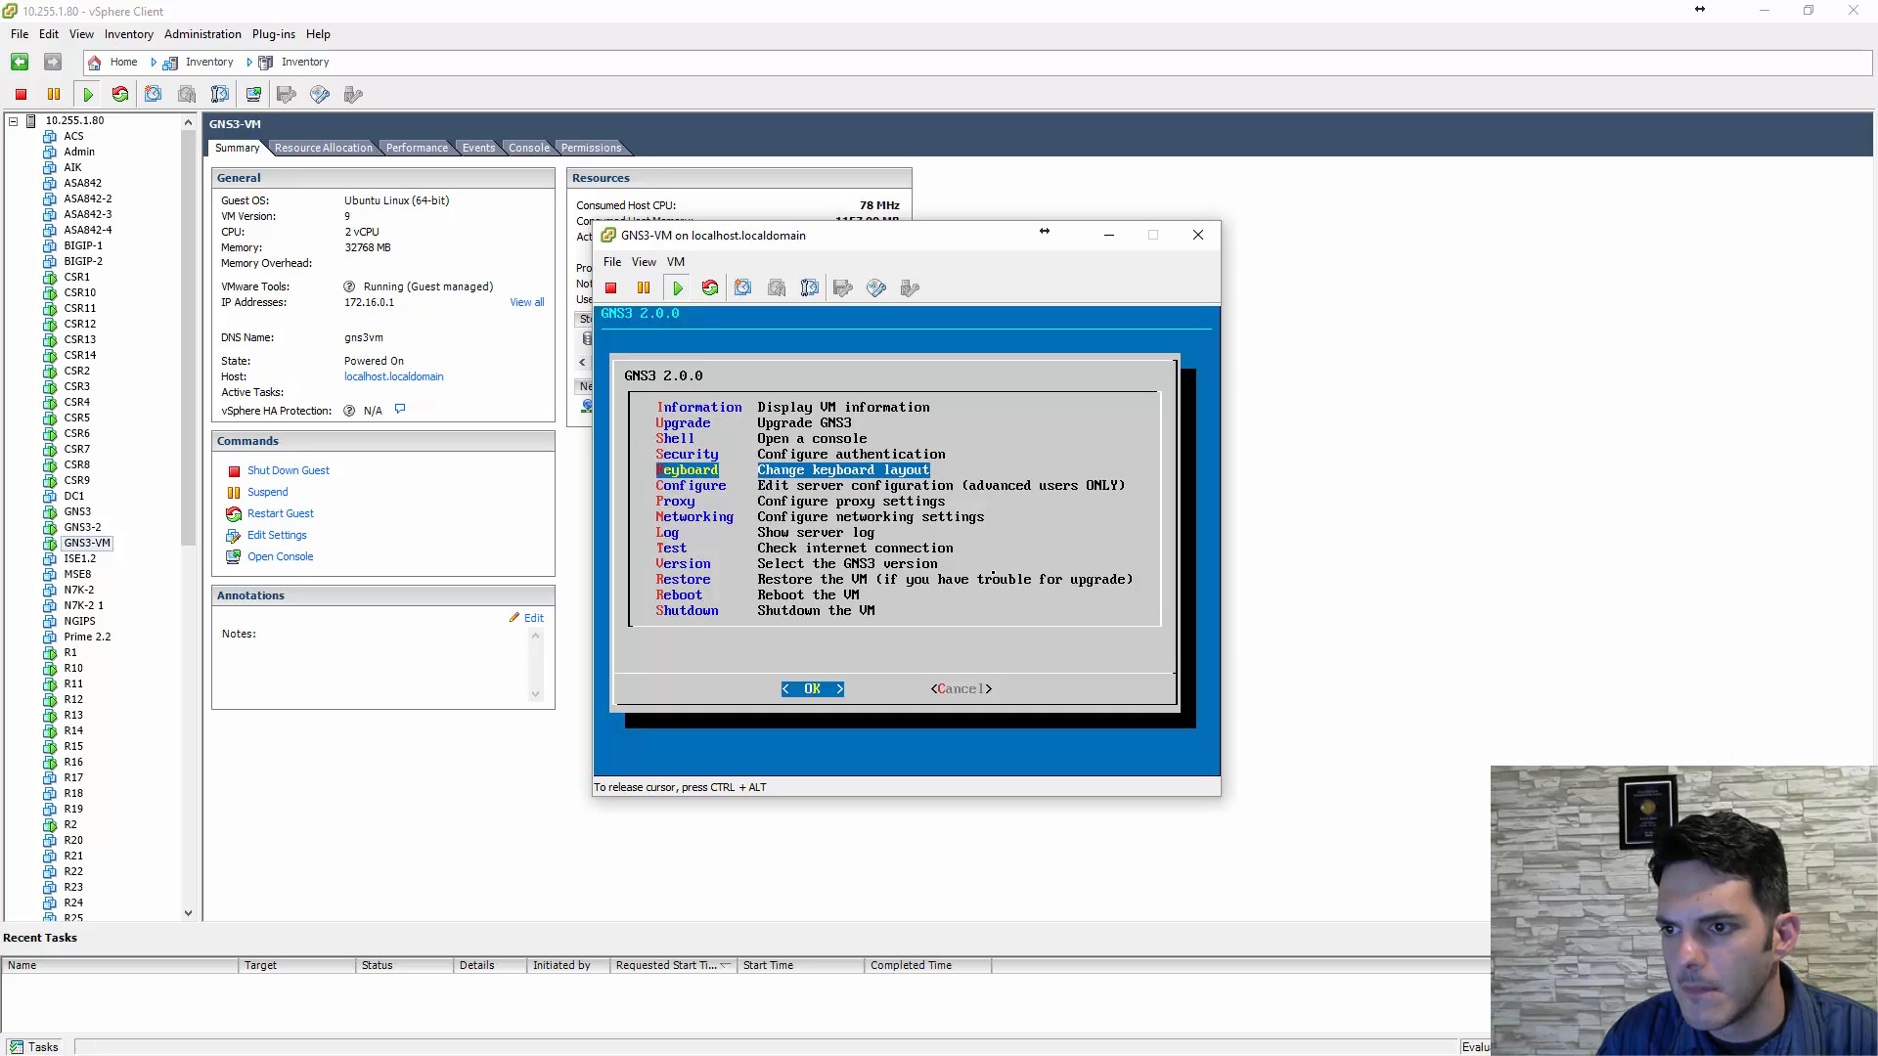
key("Down")
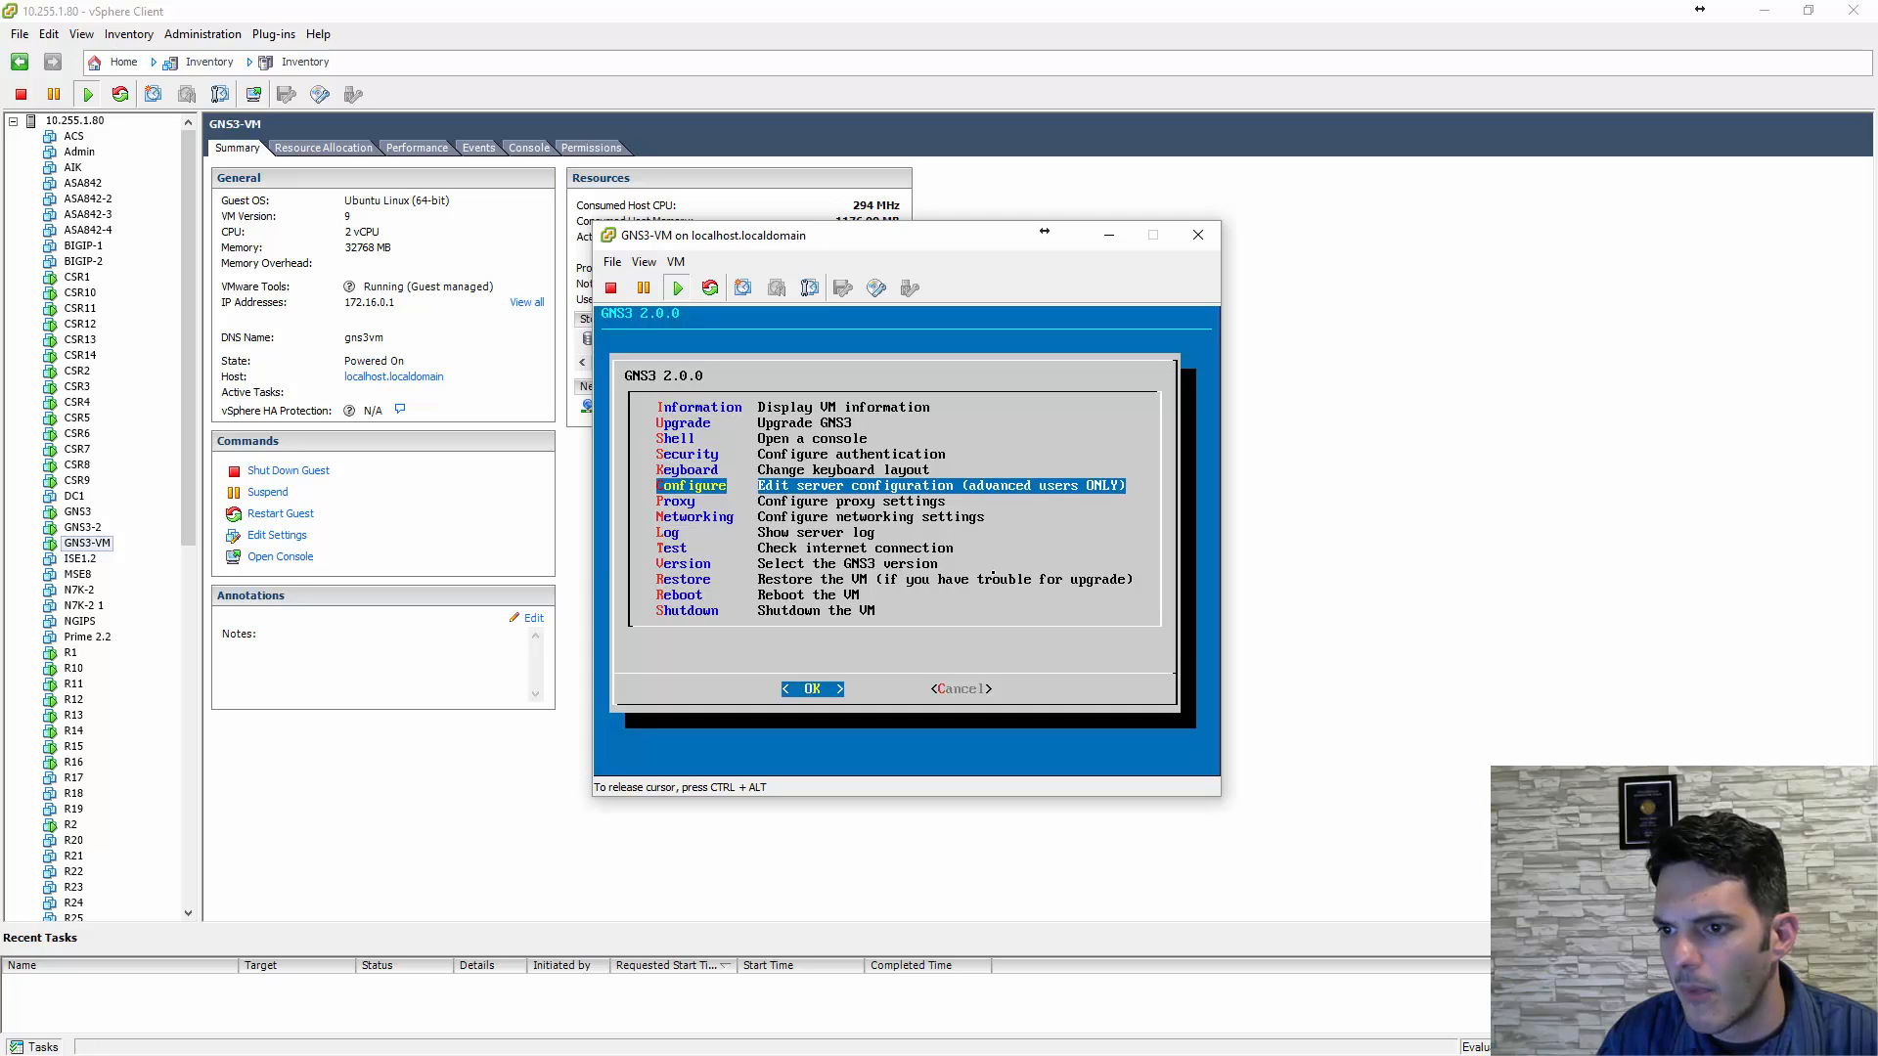
key("Down")
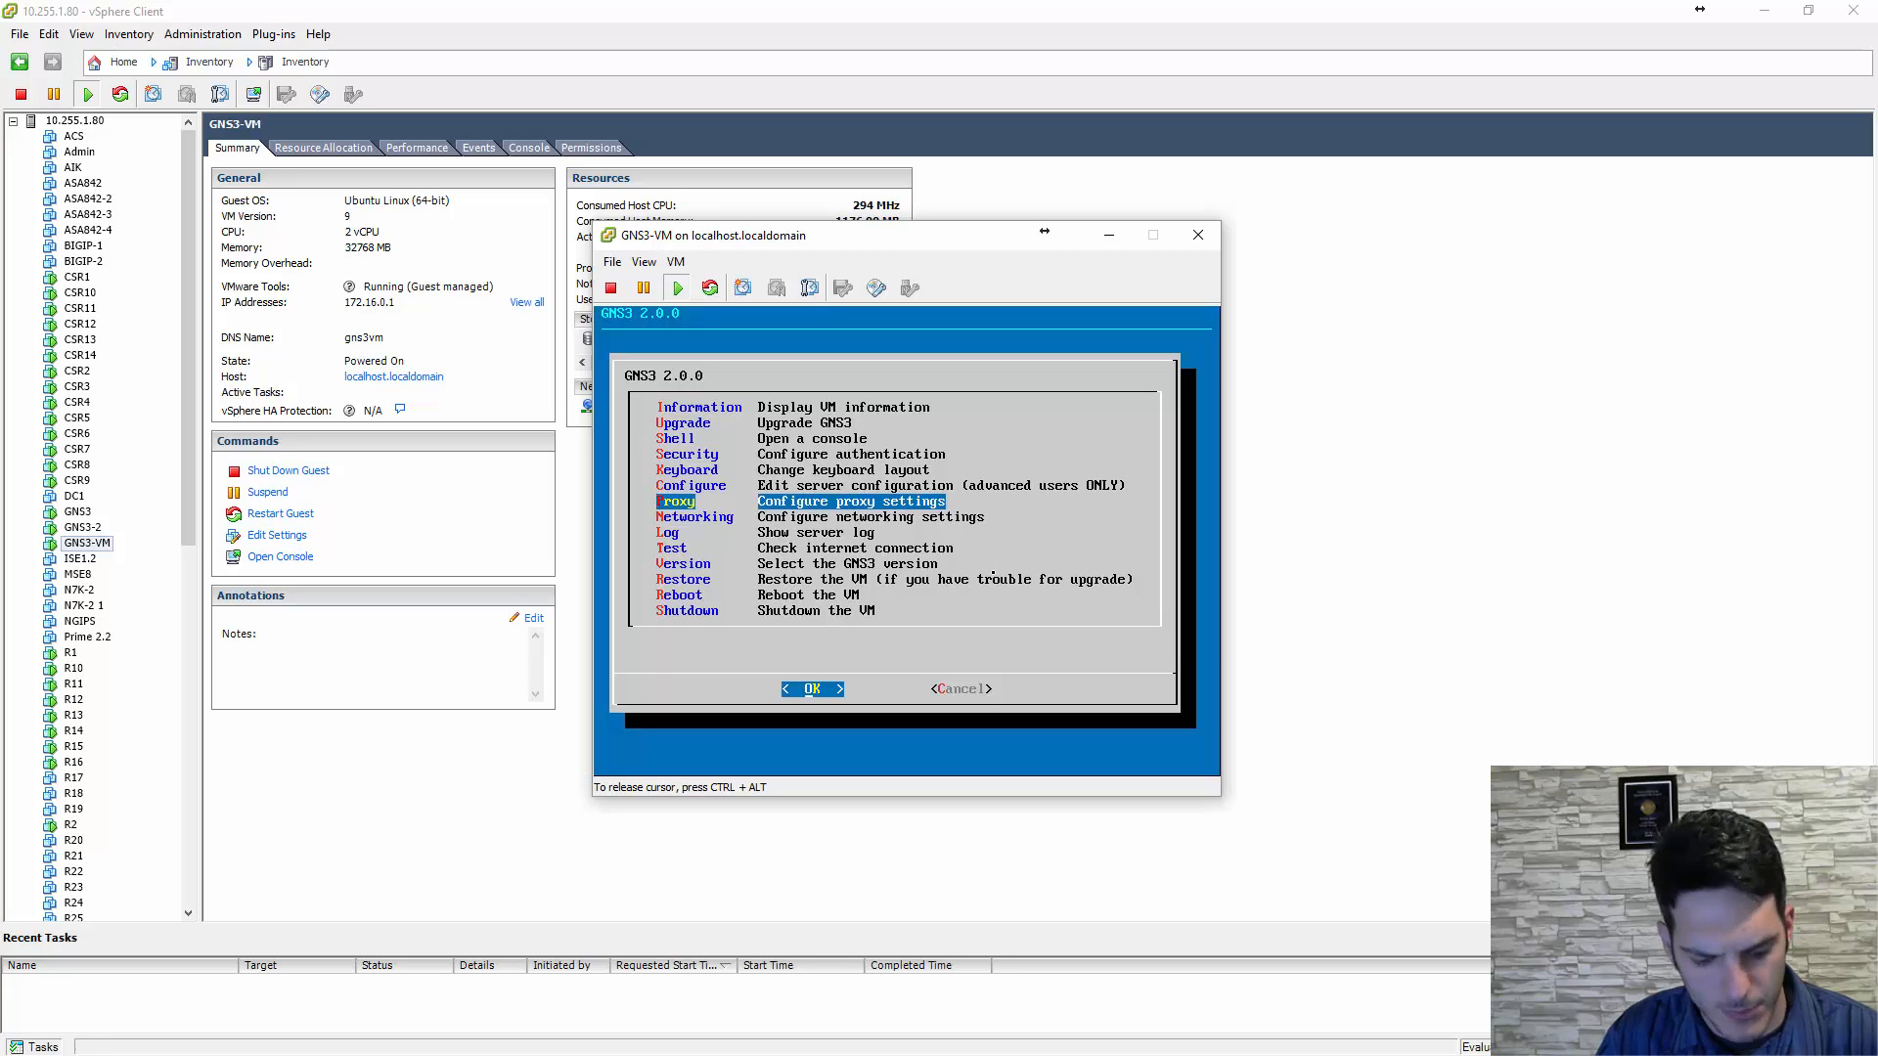
key("Up")
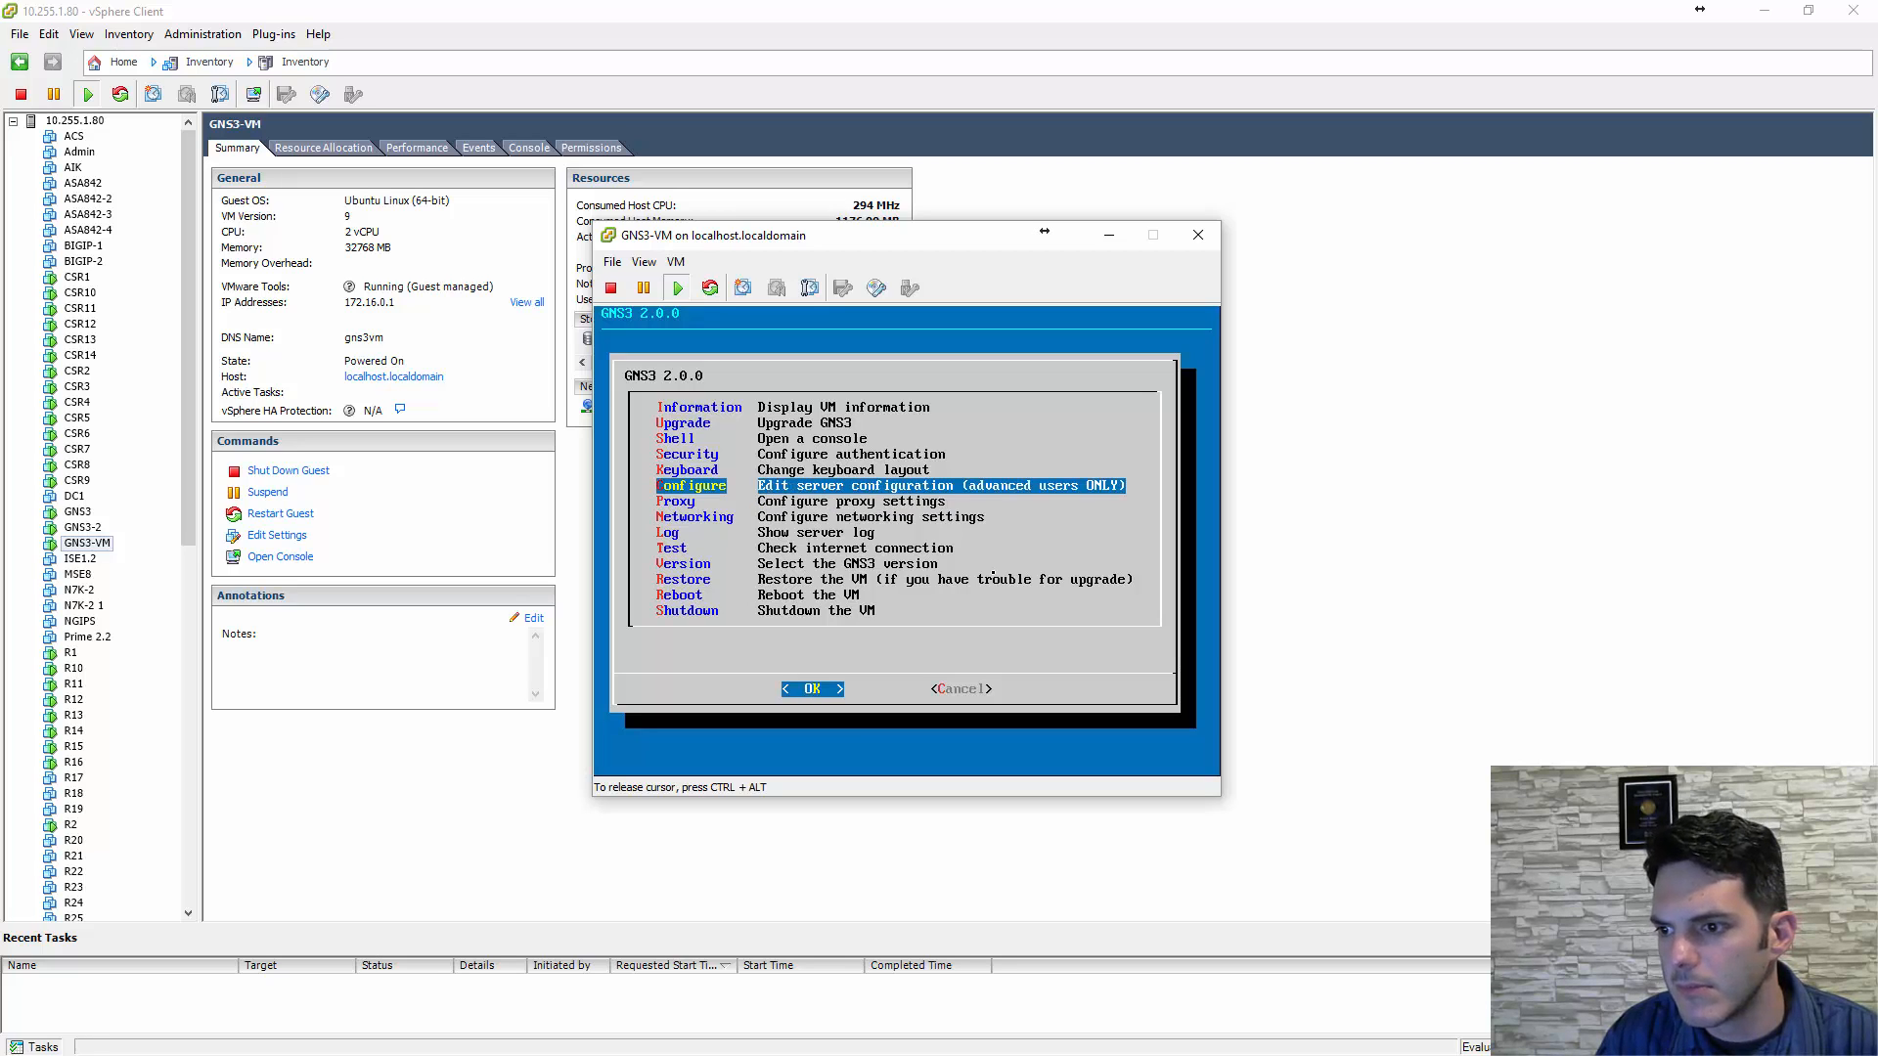
key("Tab")
key("Left")
key("Right")
key("Return")
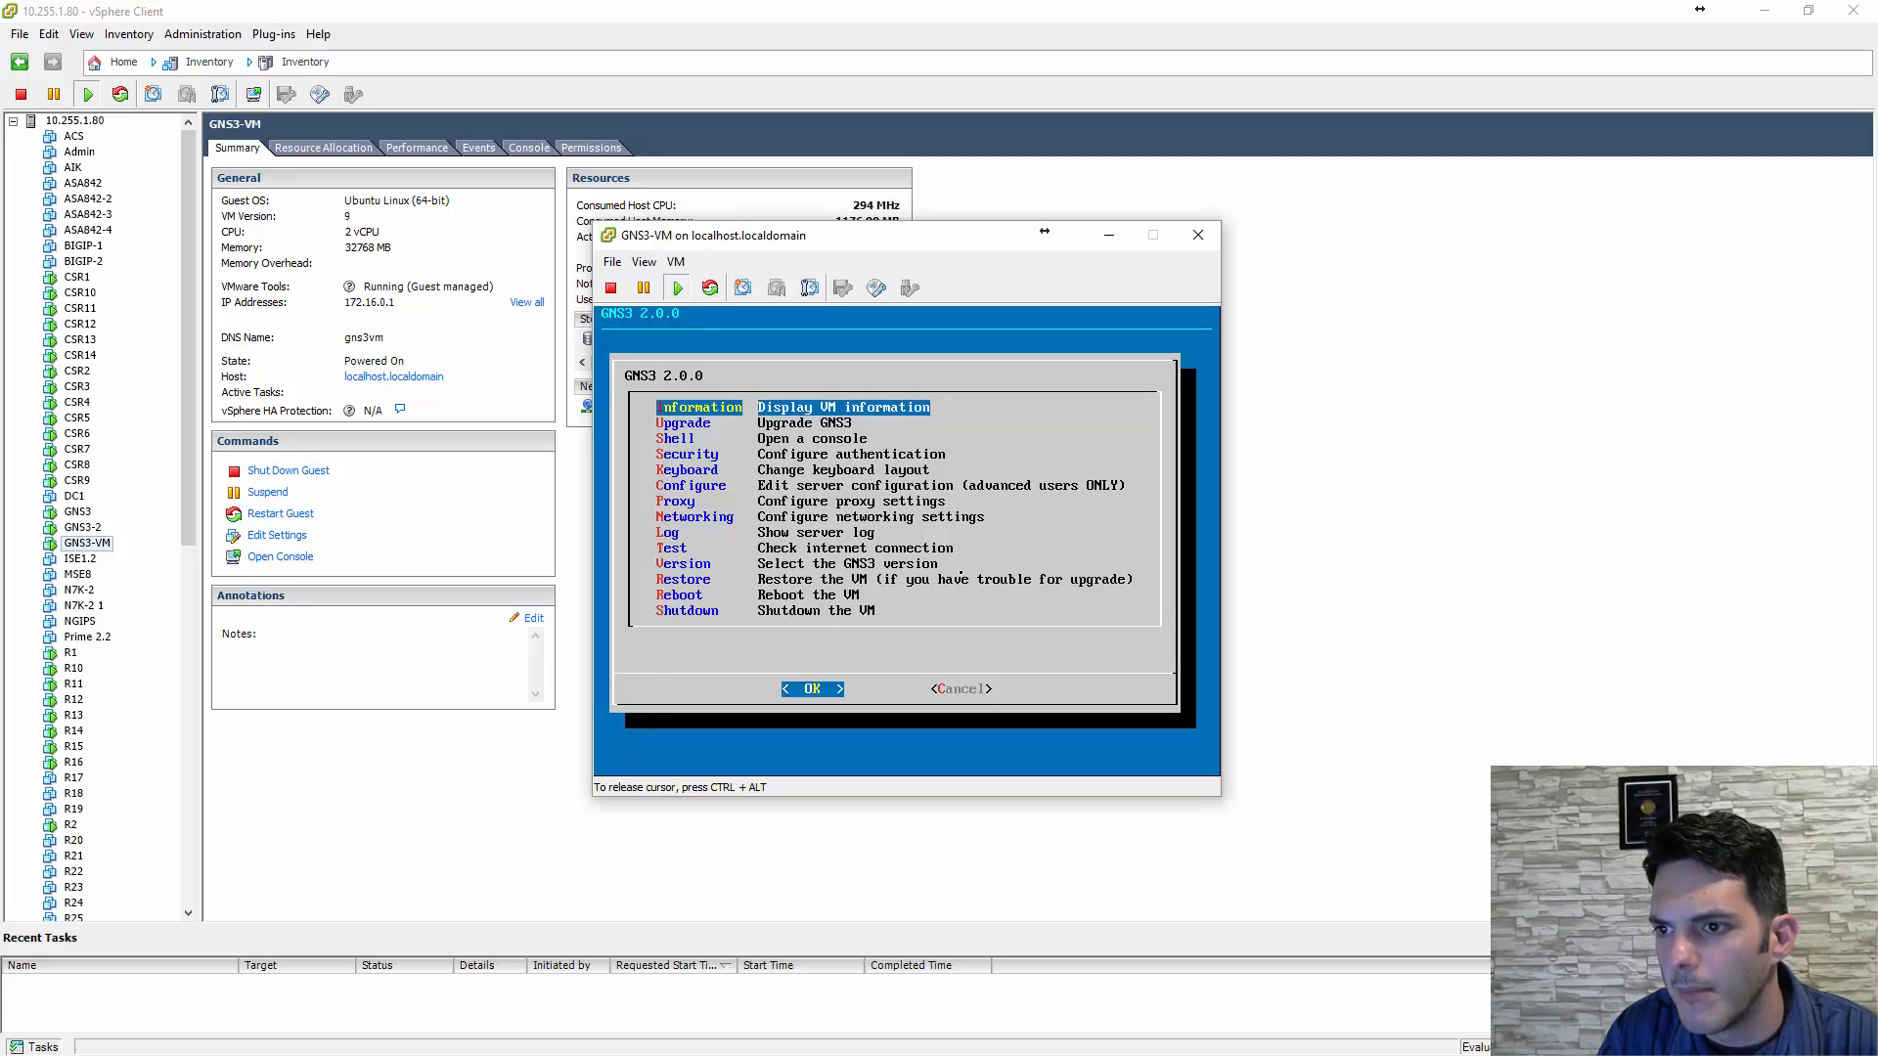
- Open the GNS3 VM's shell and list its network interfaces with ifconfig
key("Down")
key("Down")
key("Return")
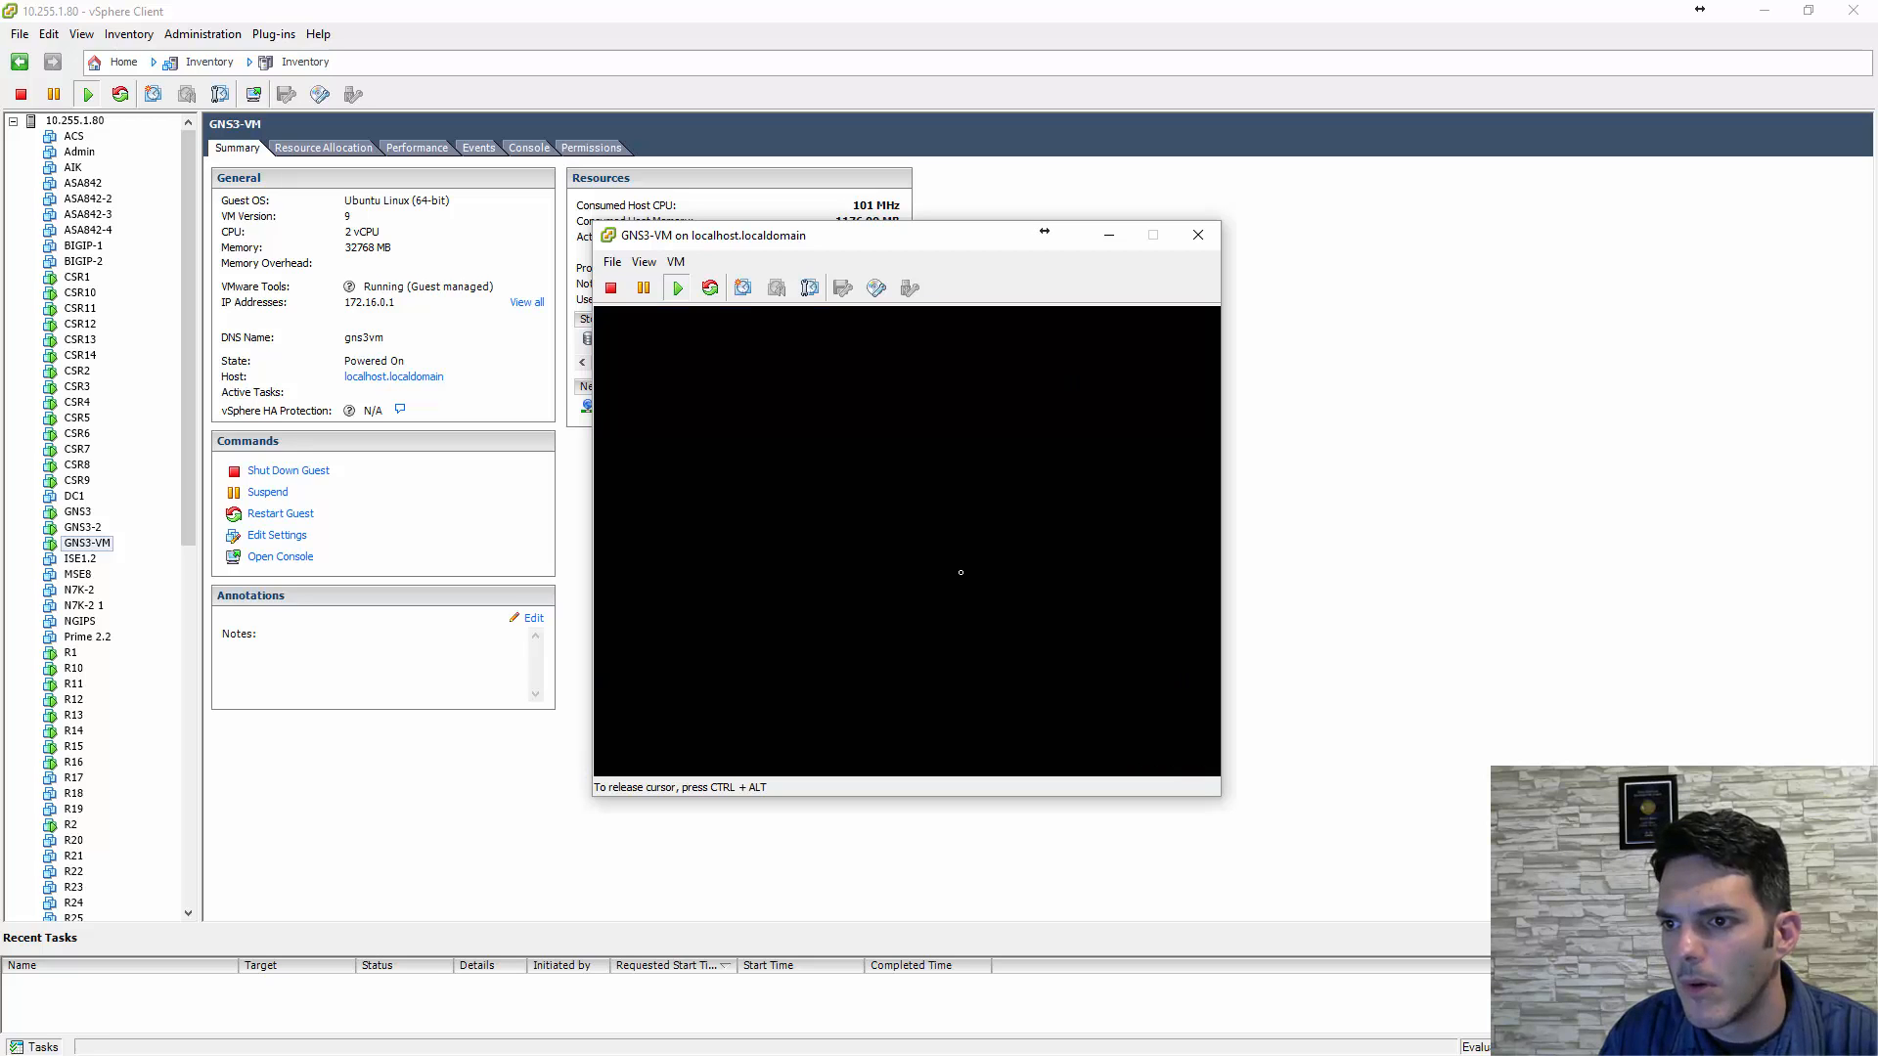
key("Return")
key("Return")
key("Return")
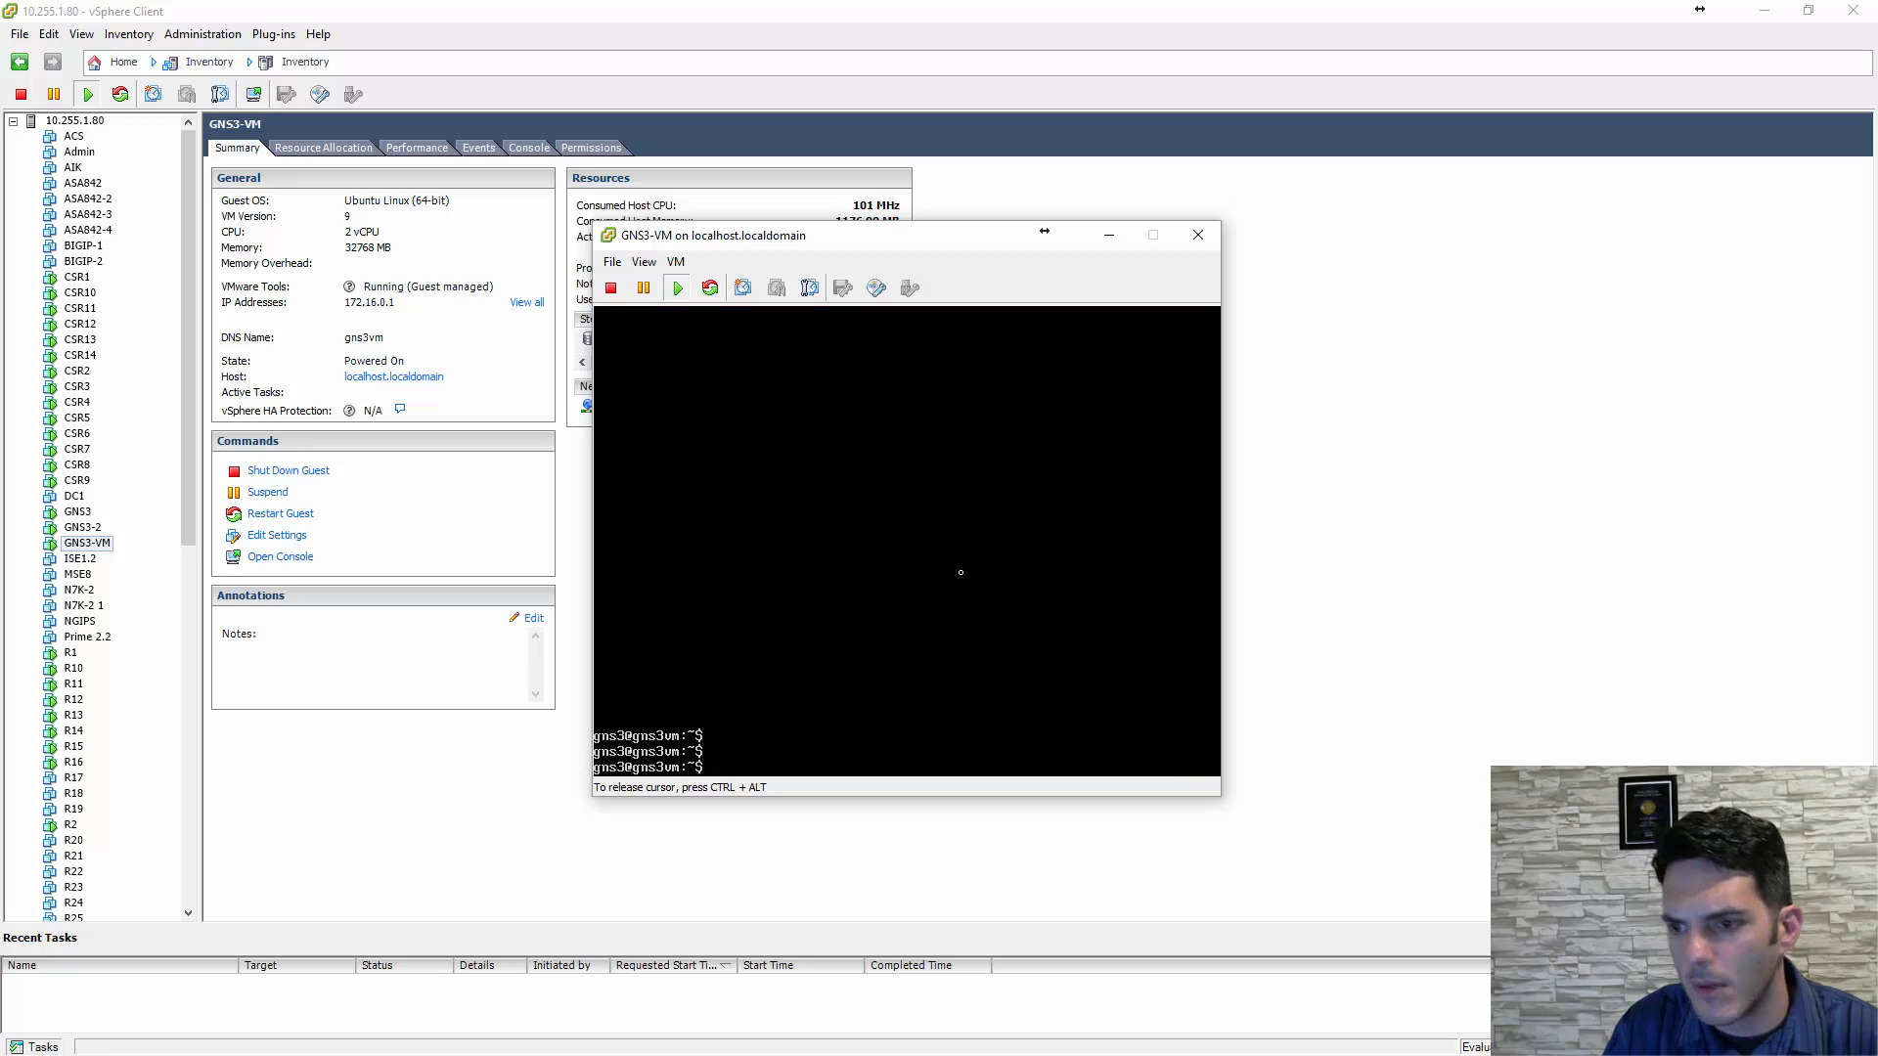
type("ifconfig")
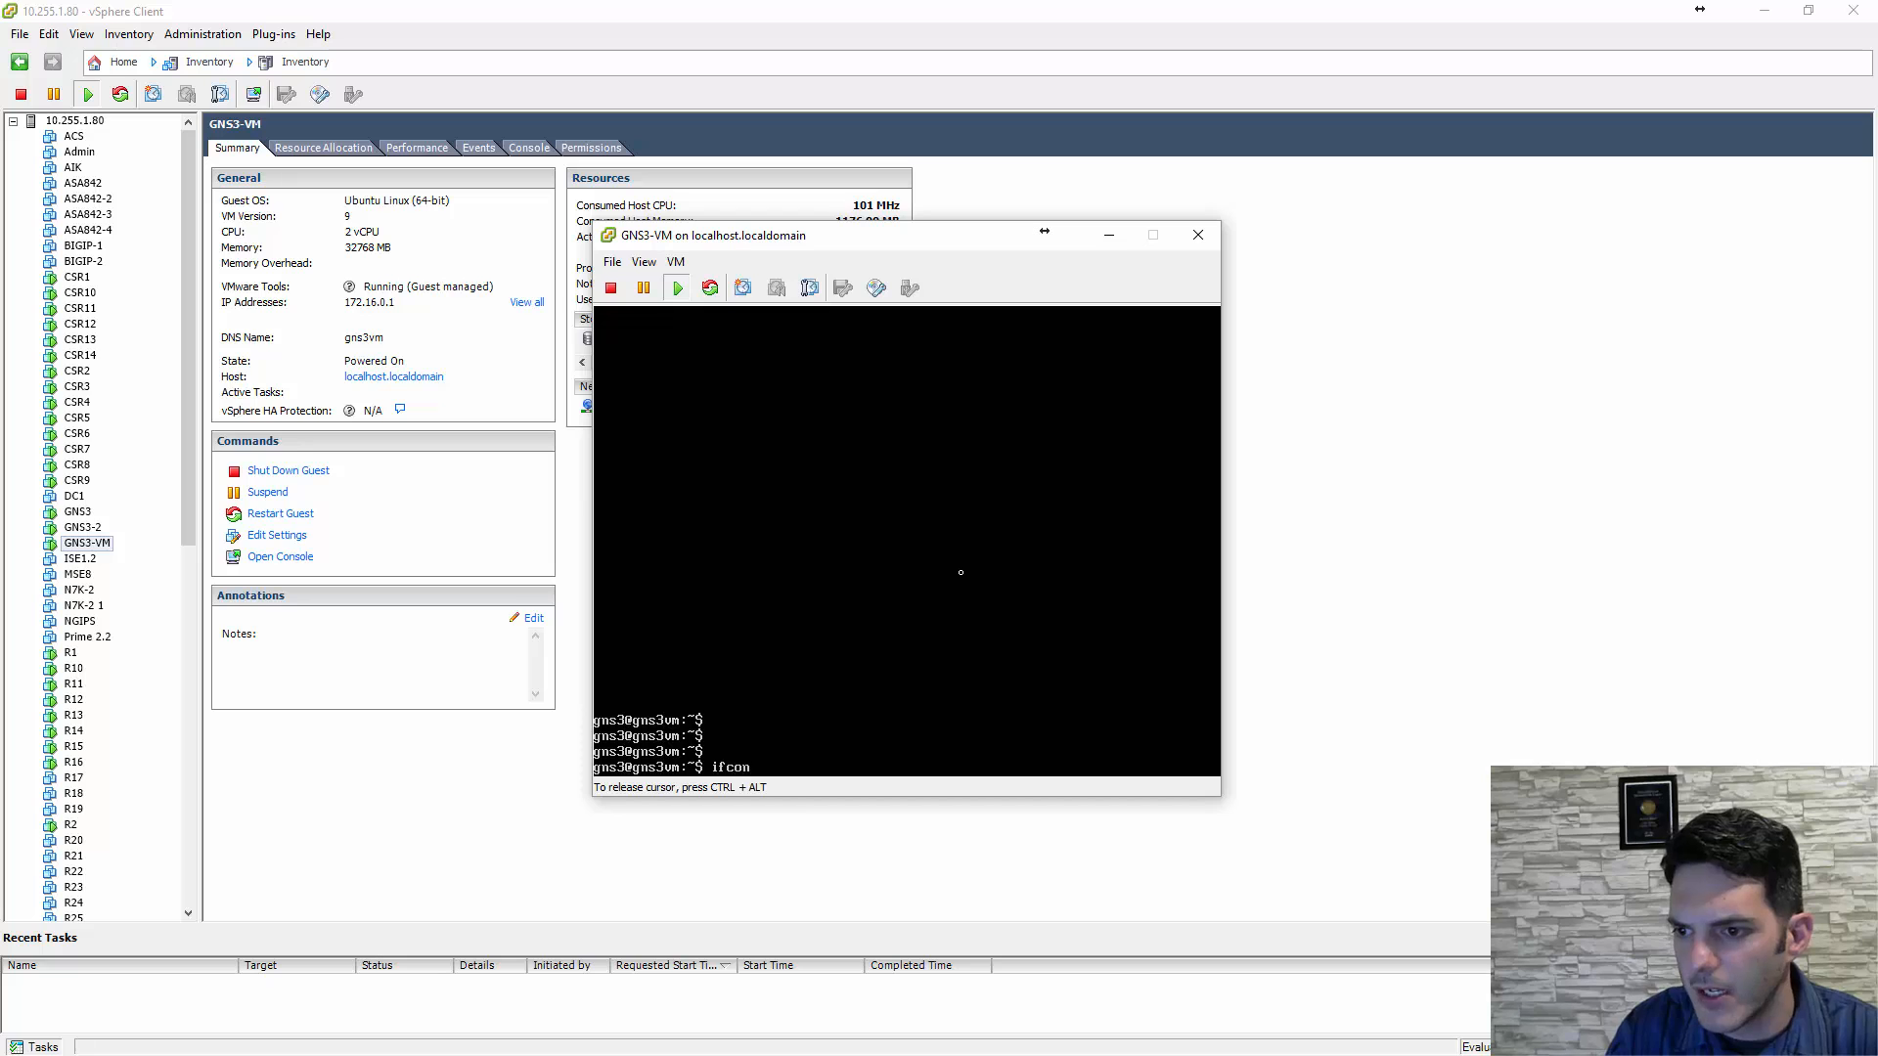
key("Return")
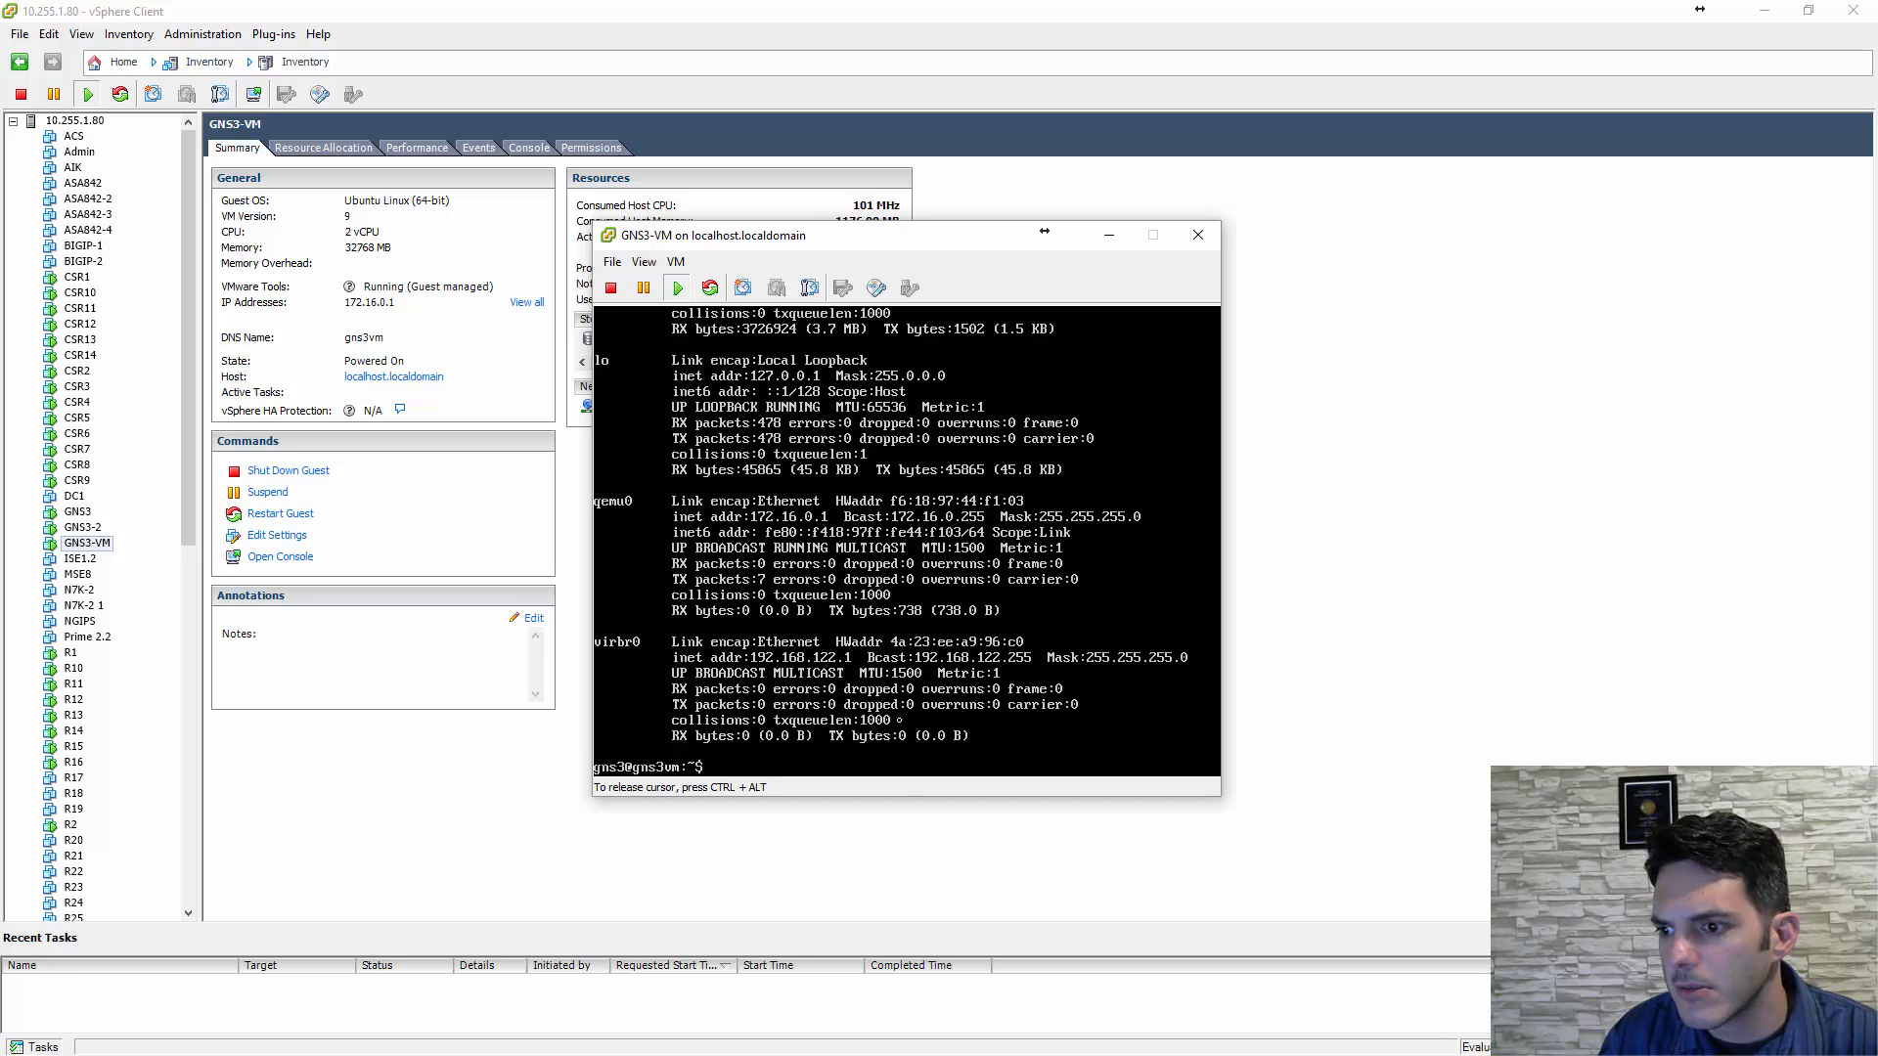
- Enlarge the GNS3-VM console window and display only the eth0 interface details with ifconfig eth0
left_click_drag(907, 796, 906, 973)
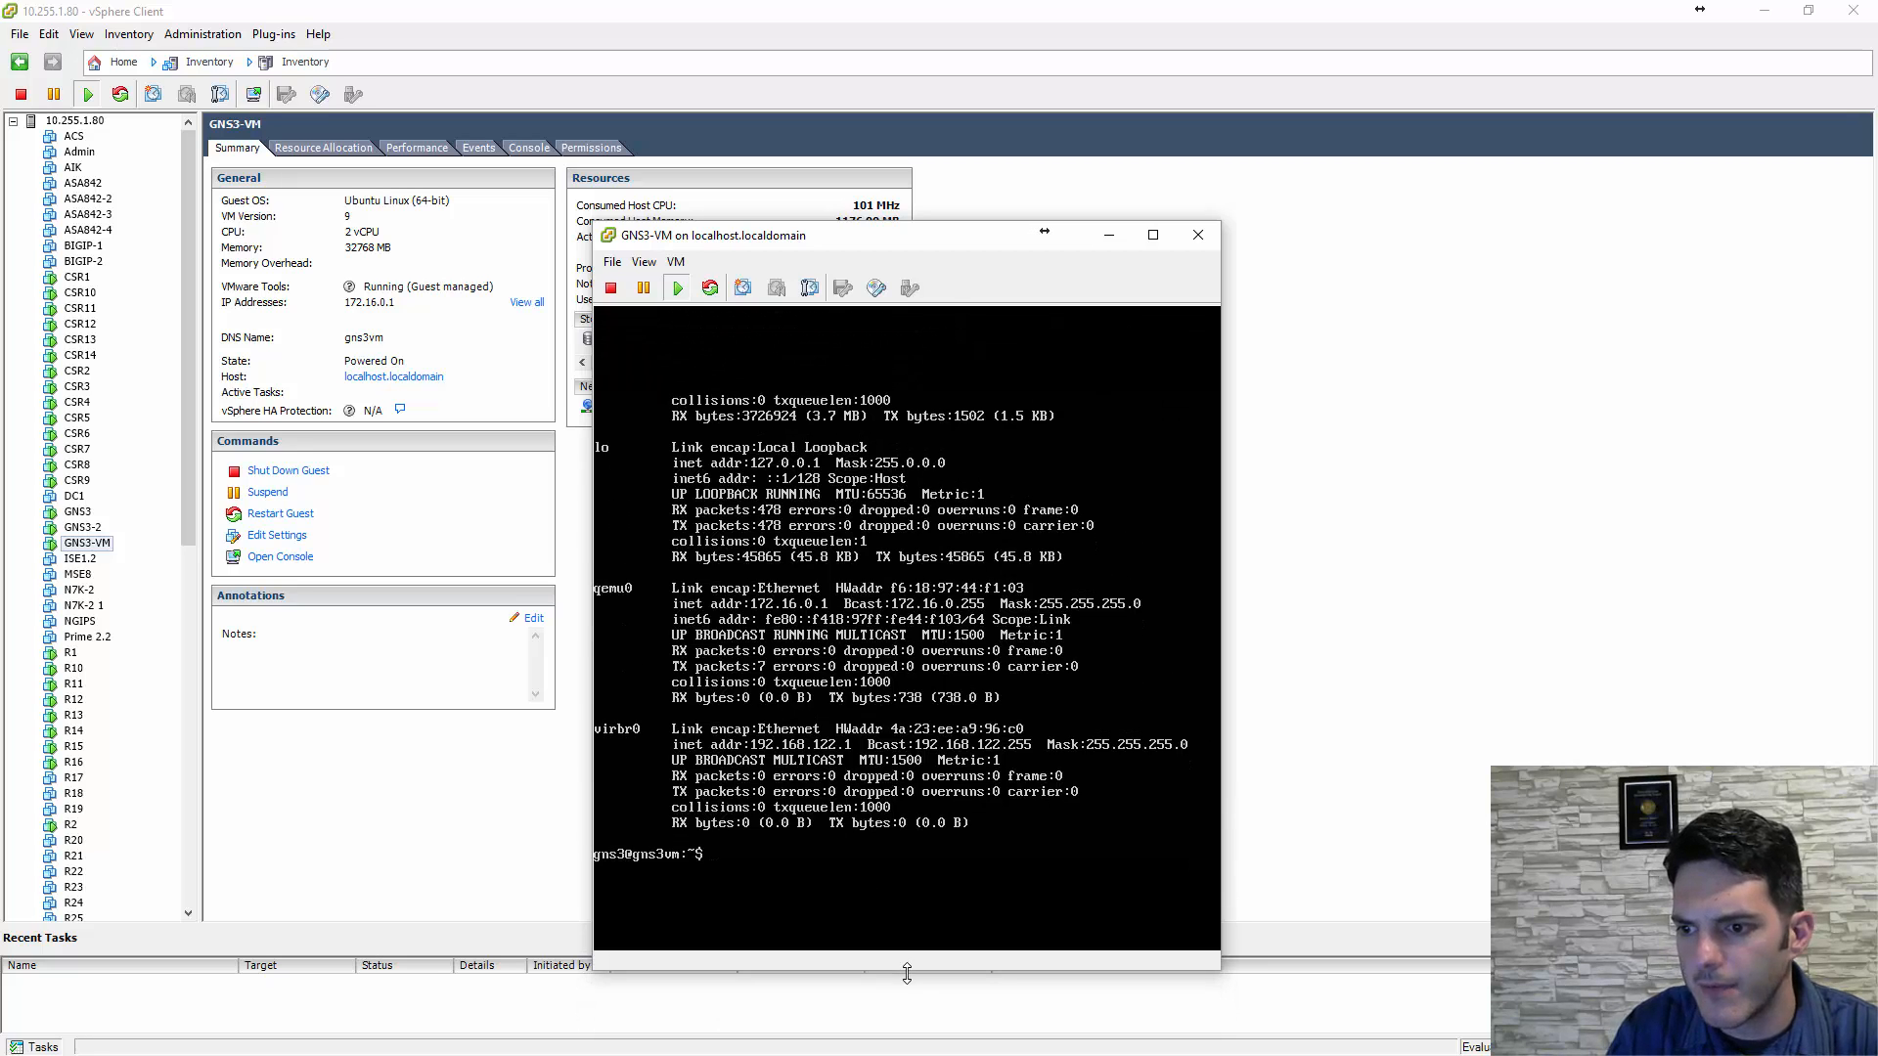
left_click(867, 900)
type("fiifconfgi")
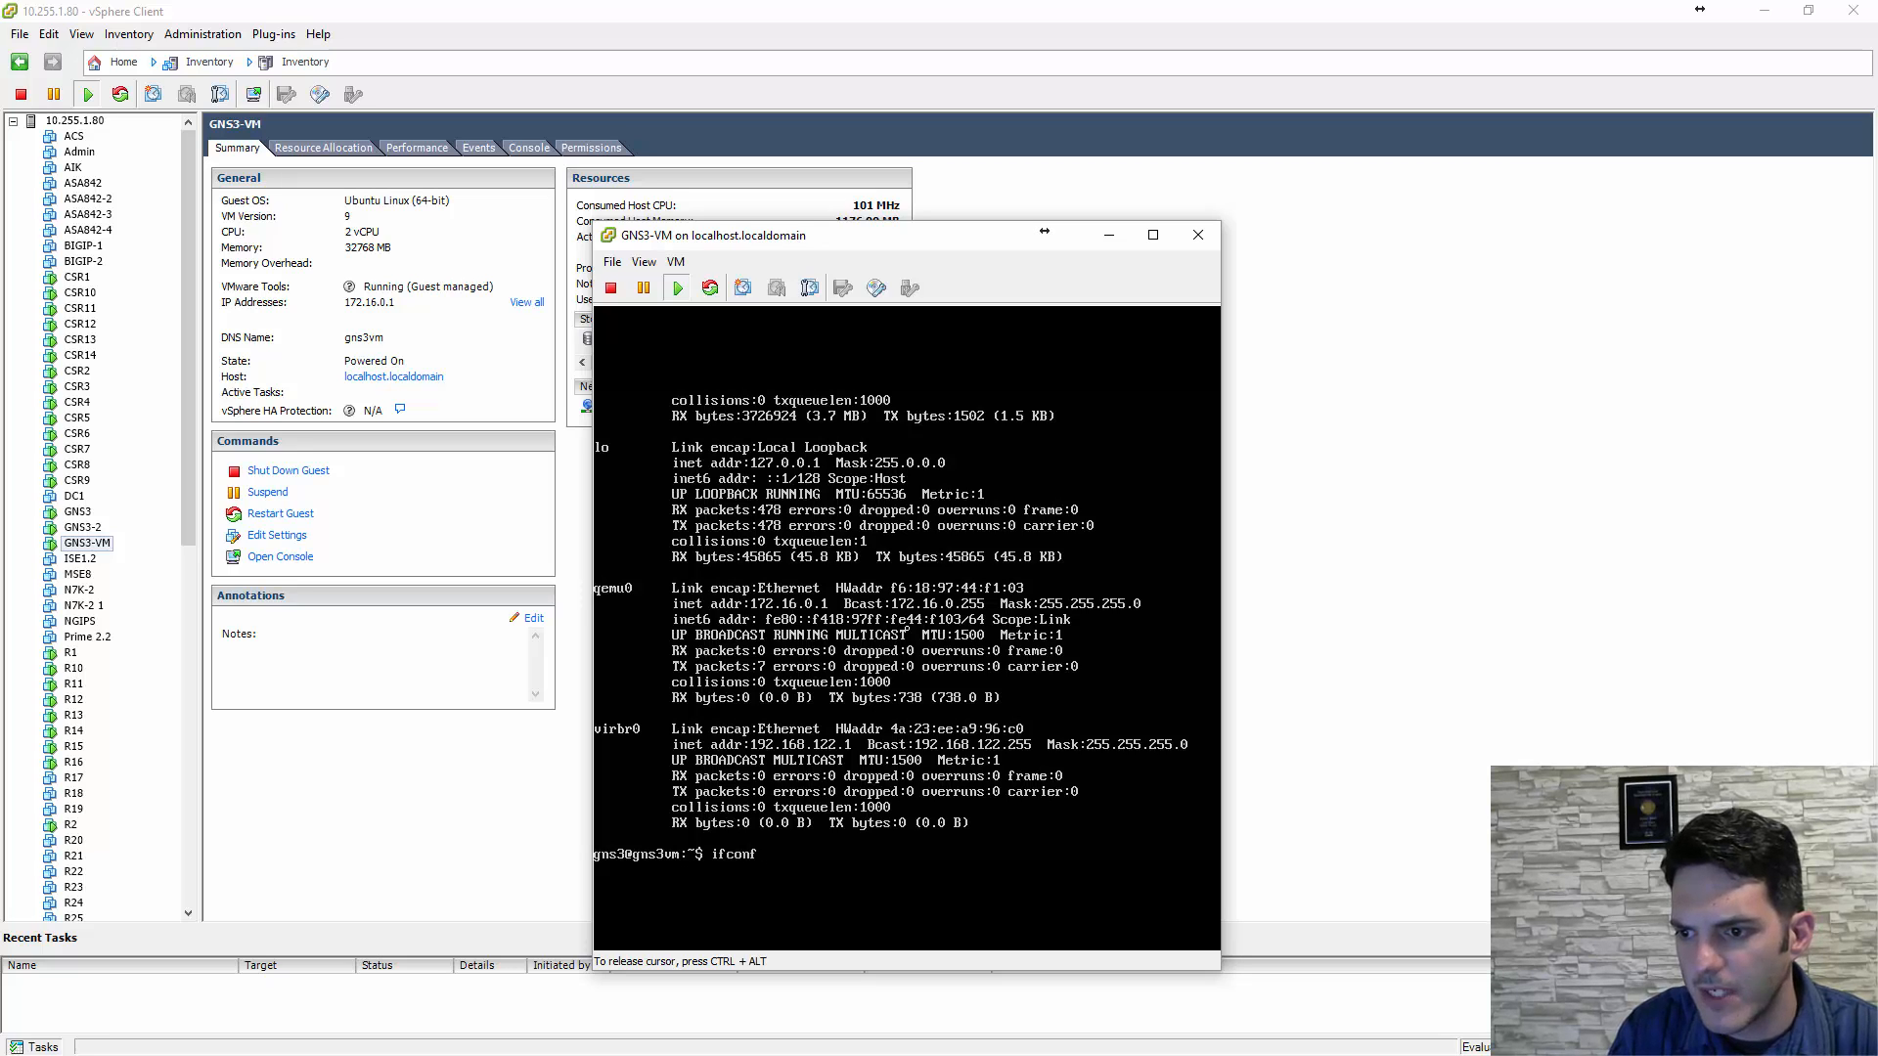
key("BackSpace")
type("g eth0")
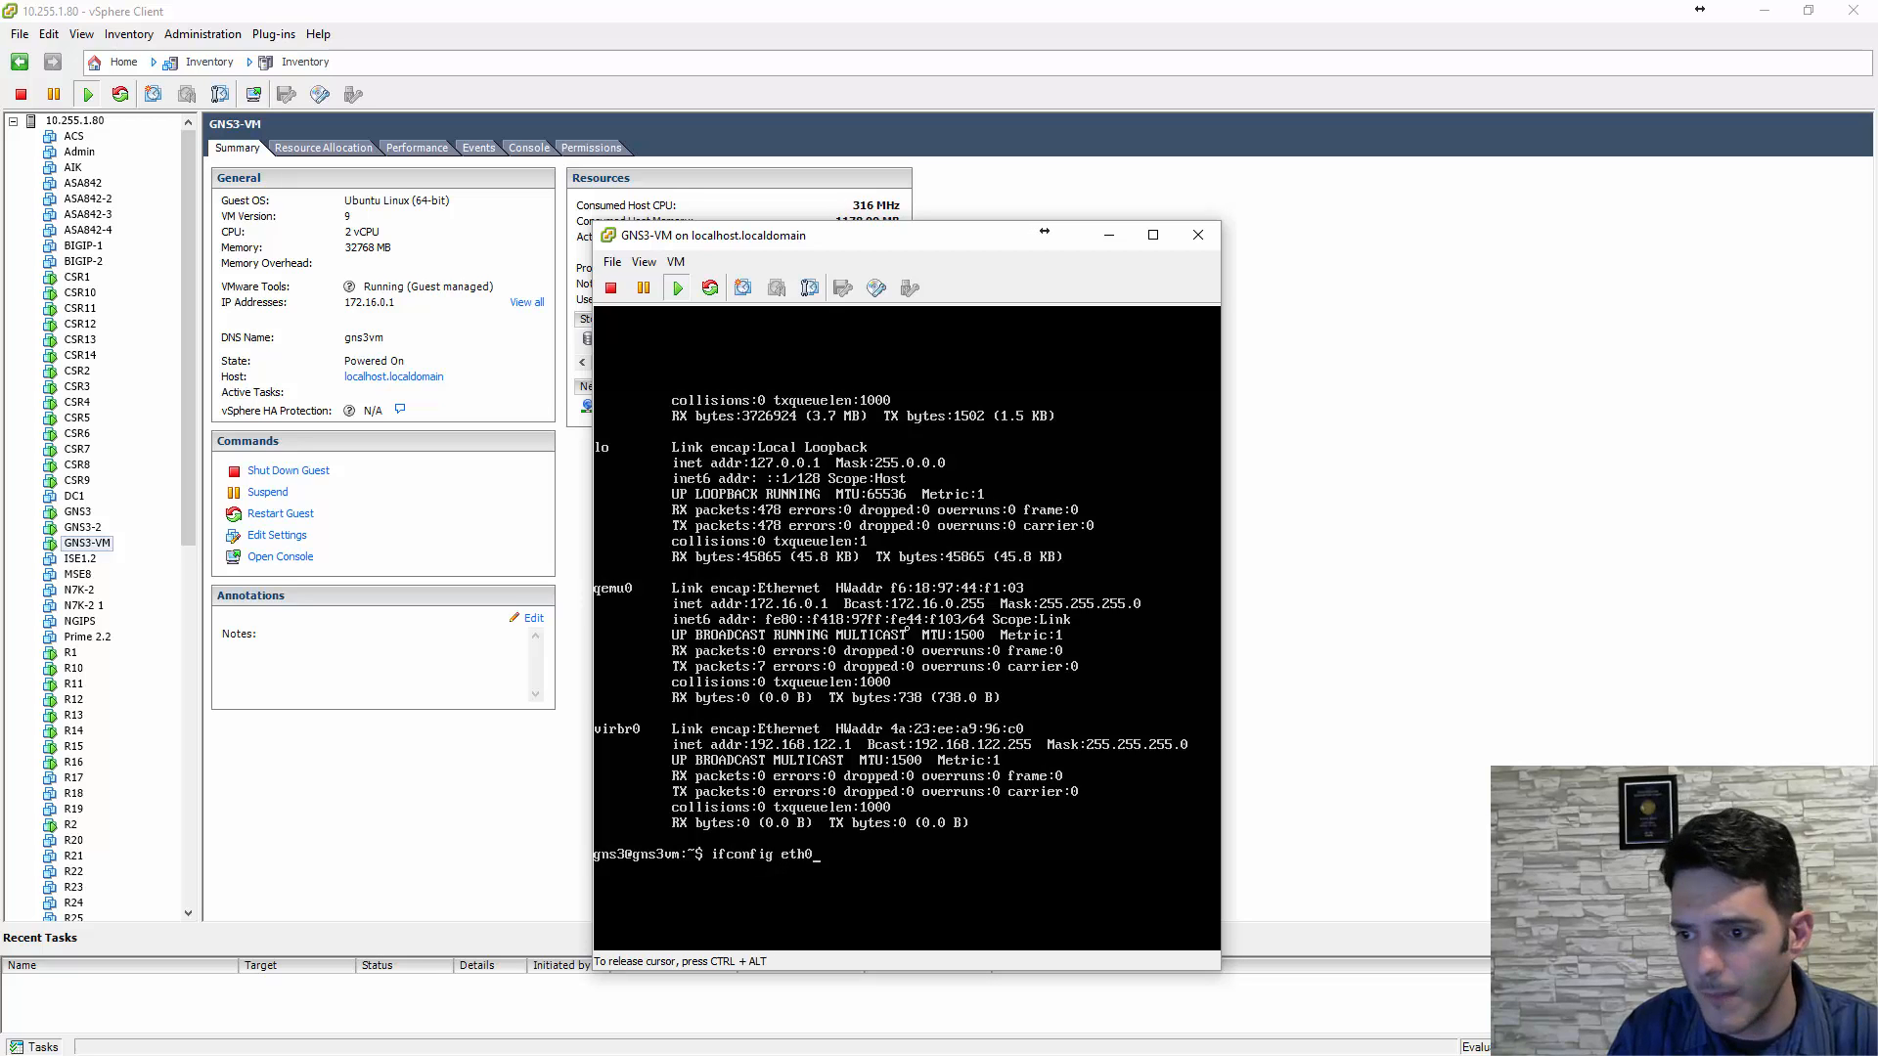
key("Return")
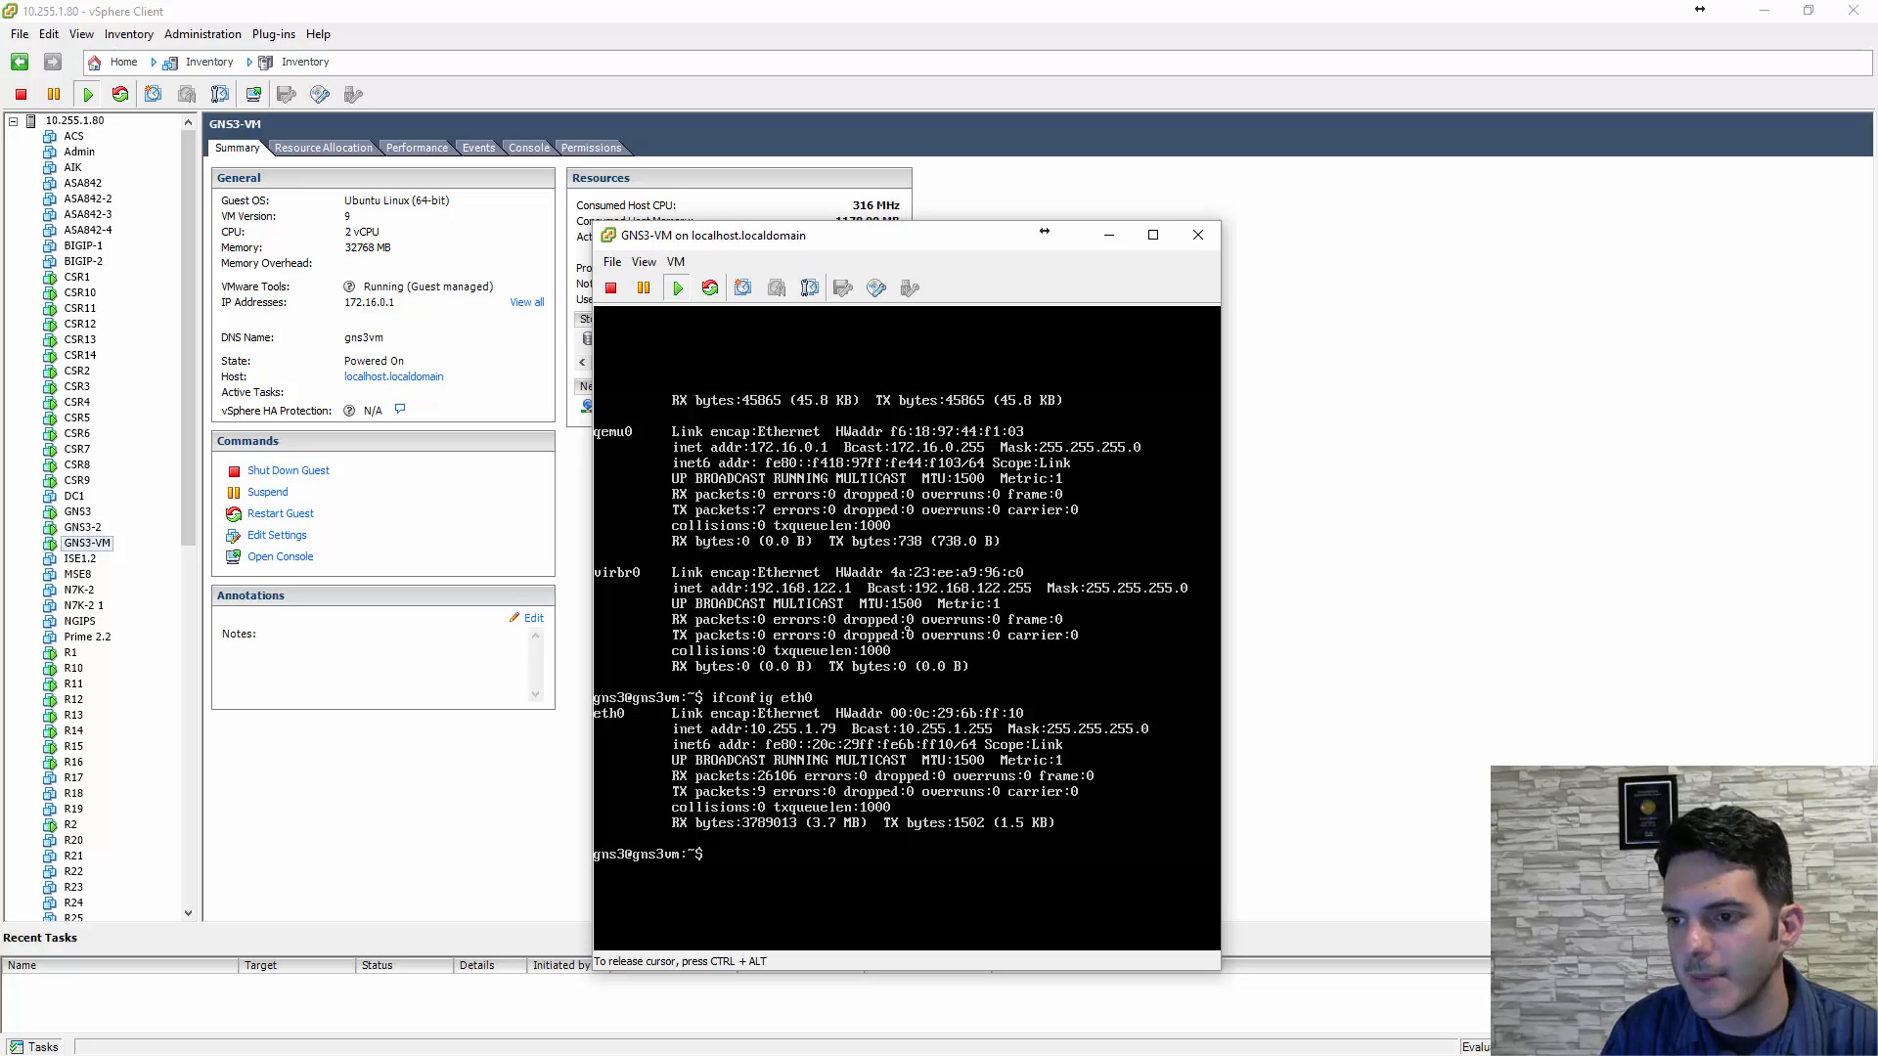
key("ctrl+alt")
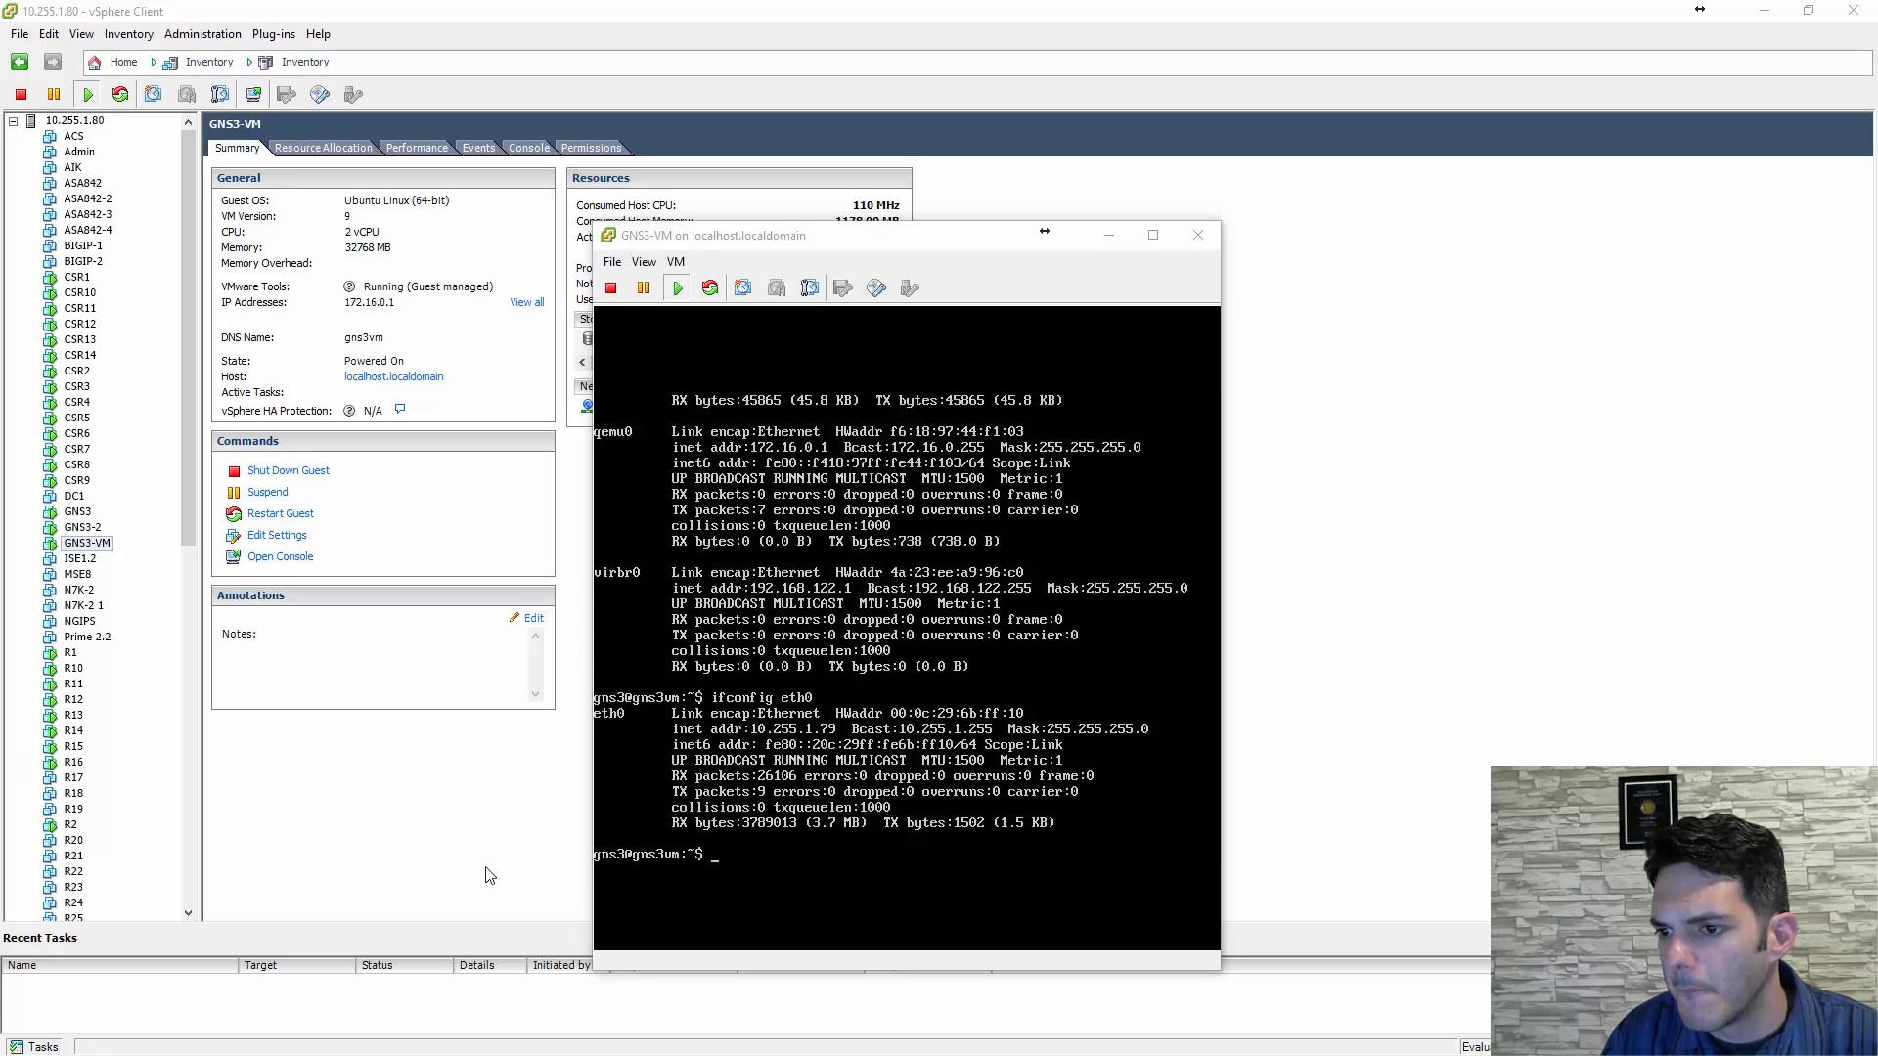
- Try to get command help in the GNS3 VM shell with ? and man
left_click(788, 847)
key("ctrl+alt")
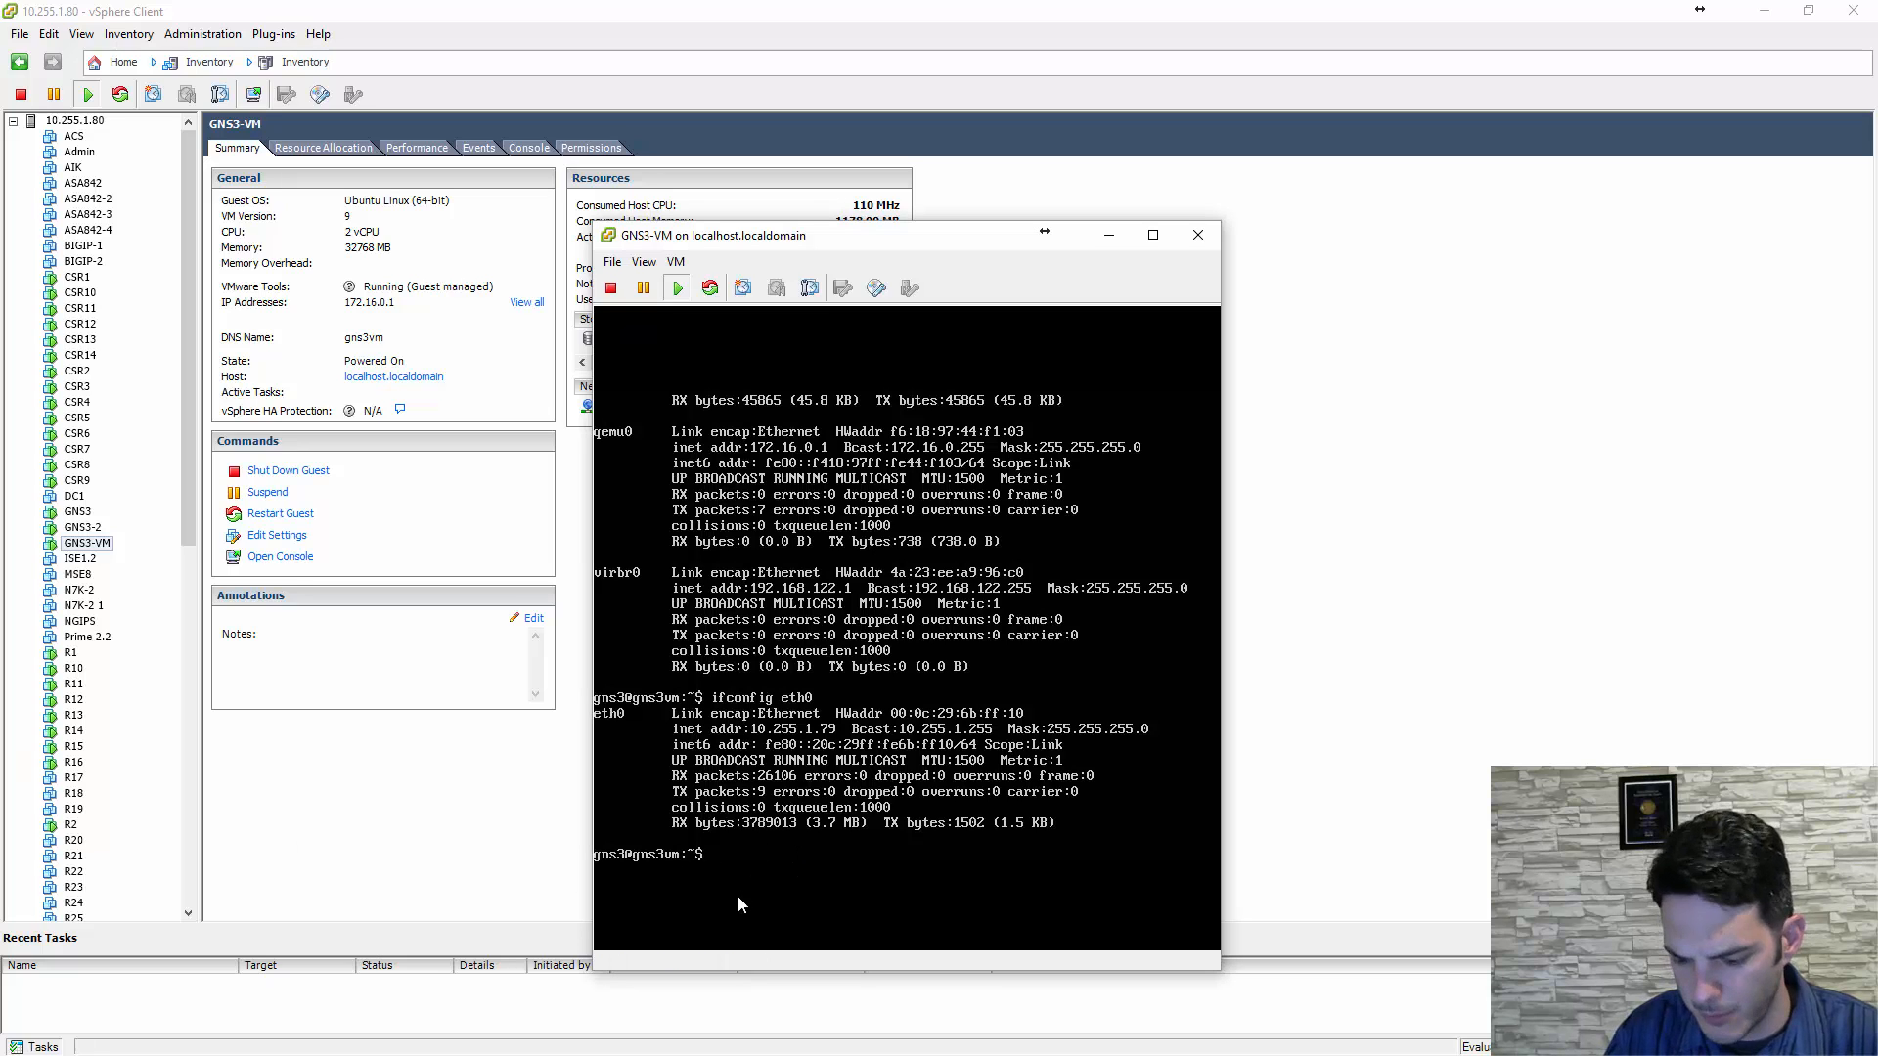
left_click(736, 892)
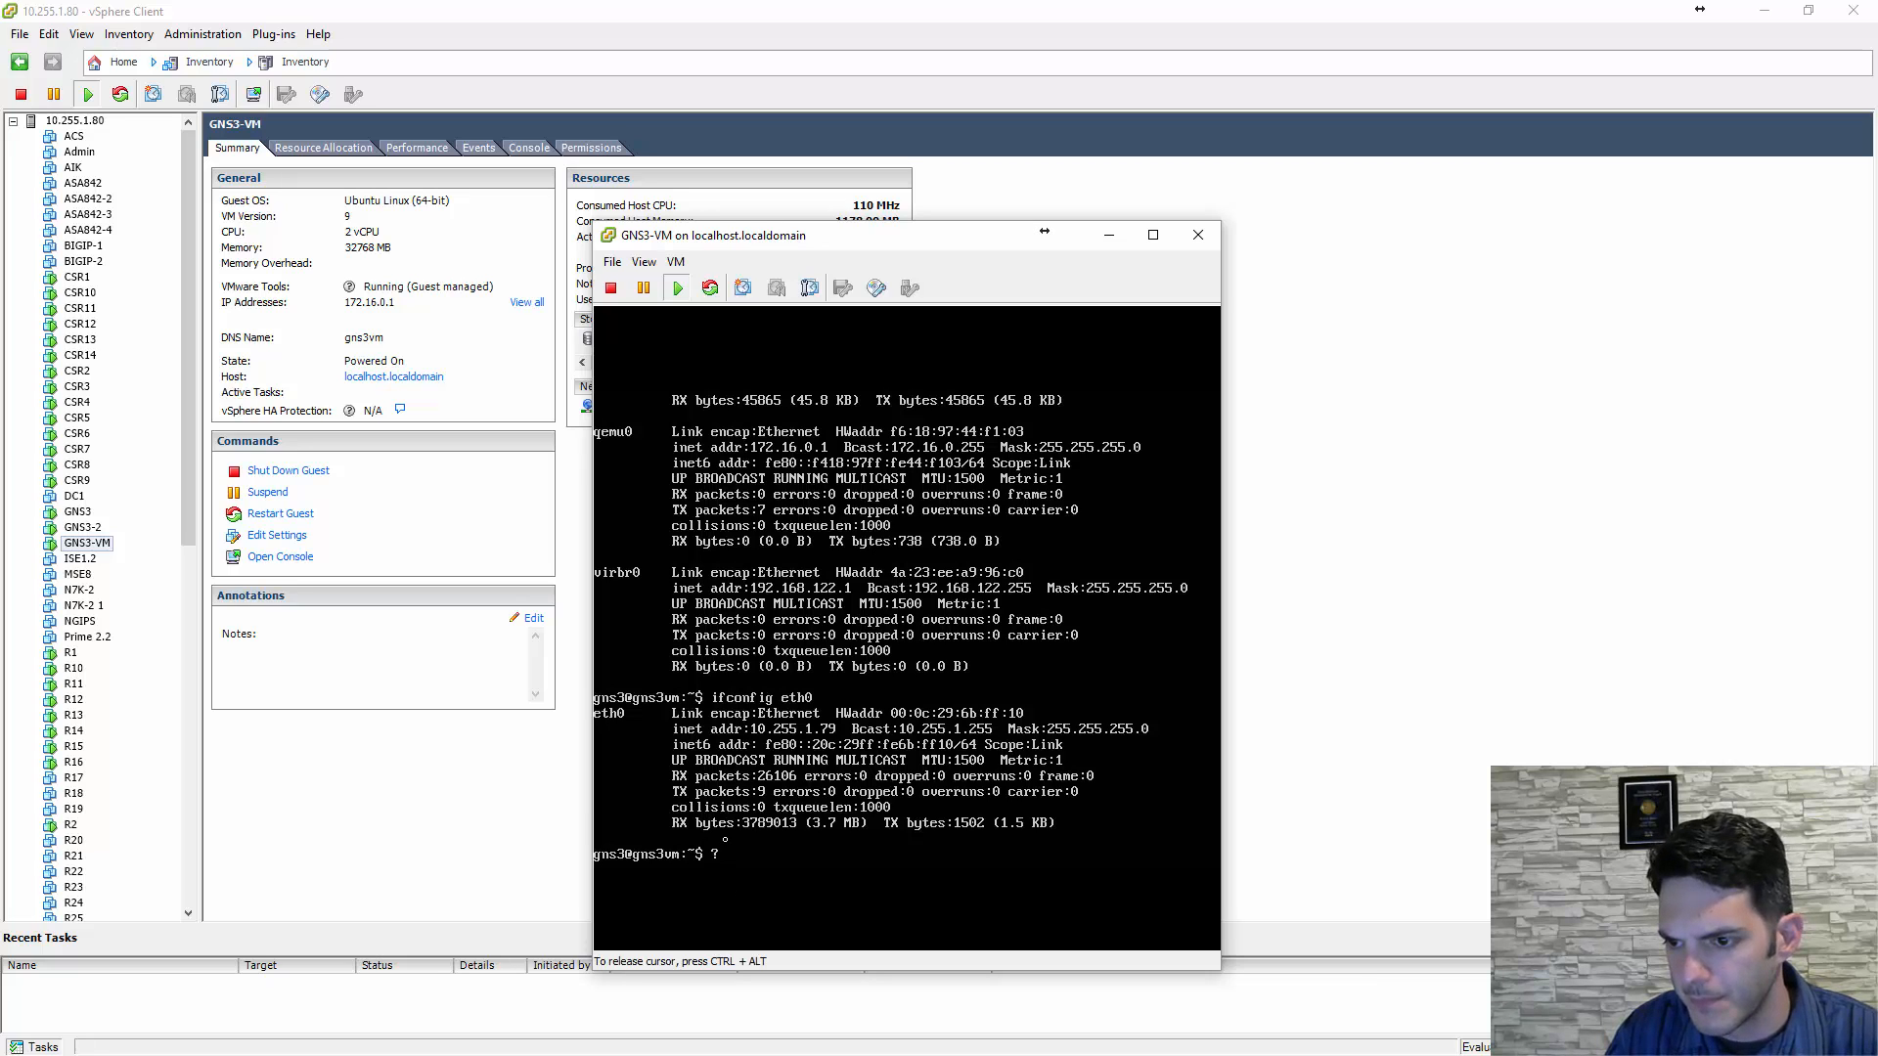
type("?")
key("Return")
type("man")
key("Return")
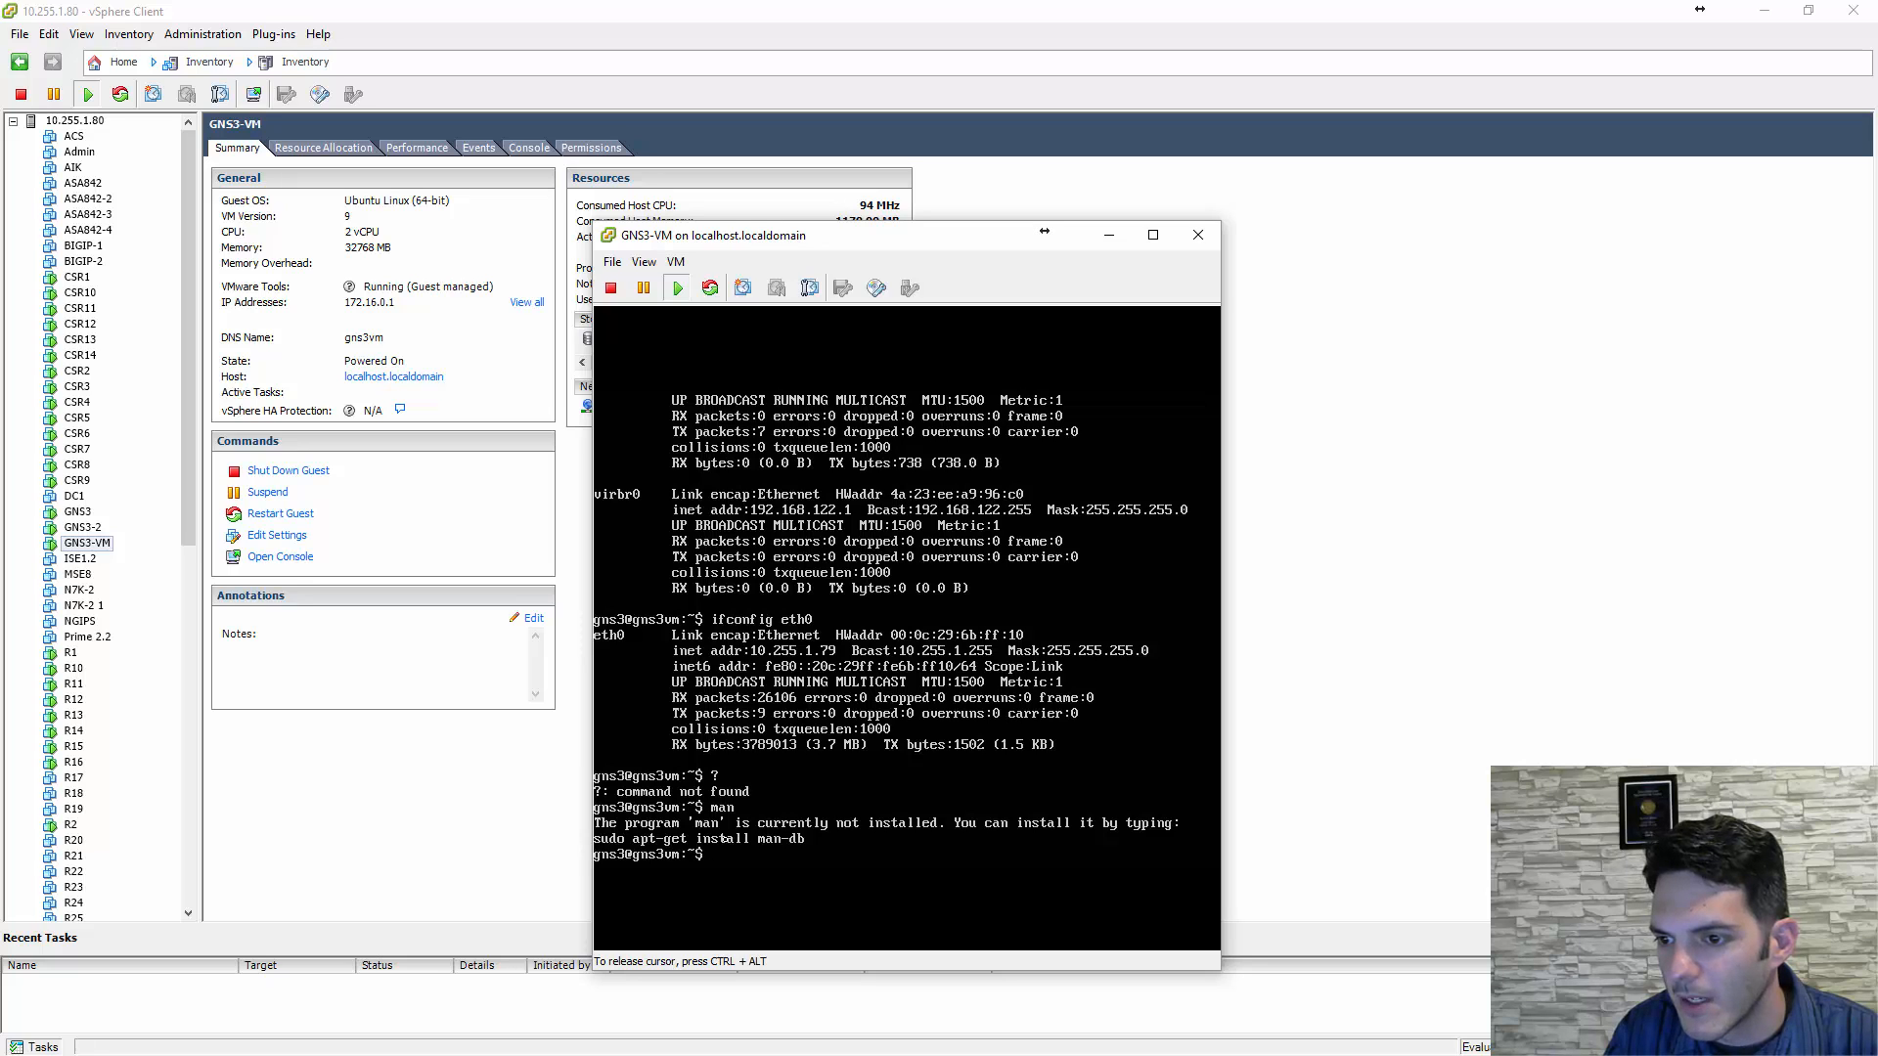
- Enter four blank lines, try to leave the GNS3 VM shell with exit and quit, and release the console
key("Return")
key("Return")
key("Return")
key("Return")
type("e")
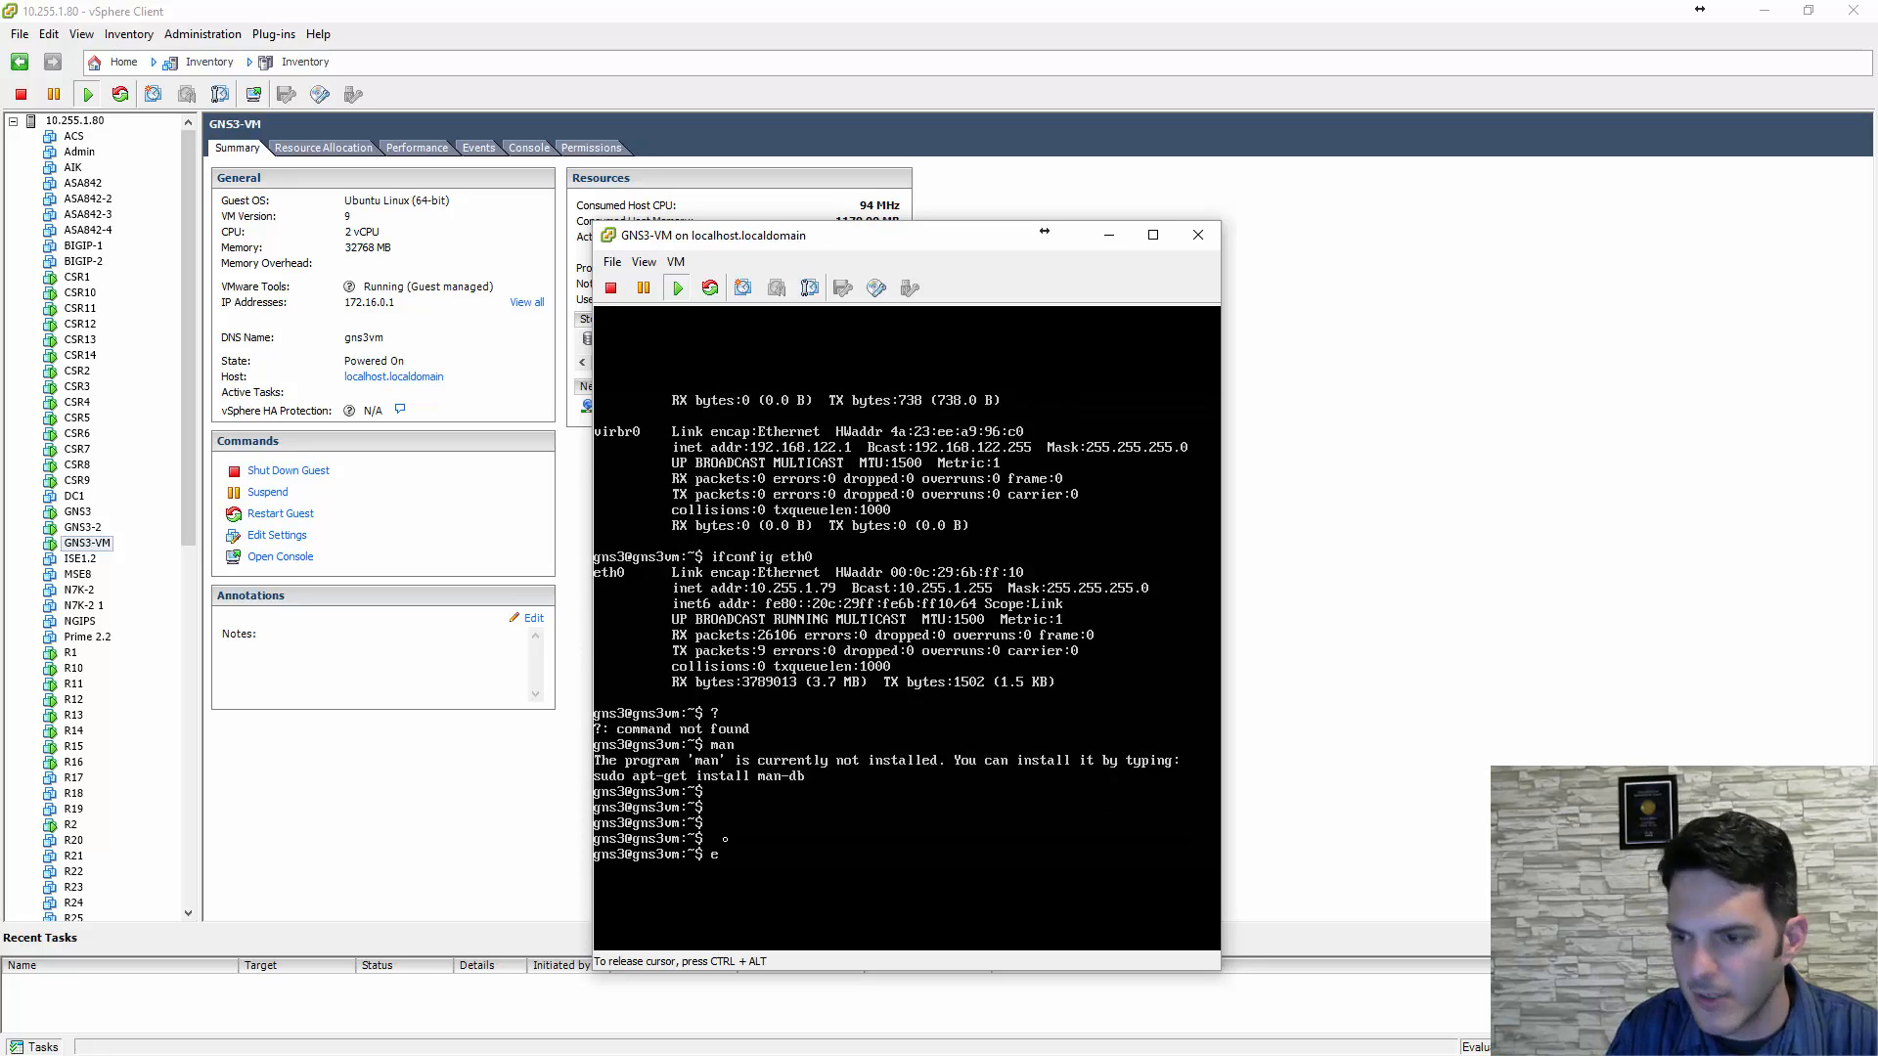
type("xit")
key("Return")
type("quit")
key("Return")
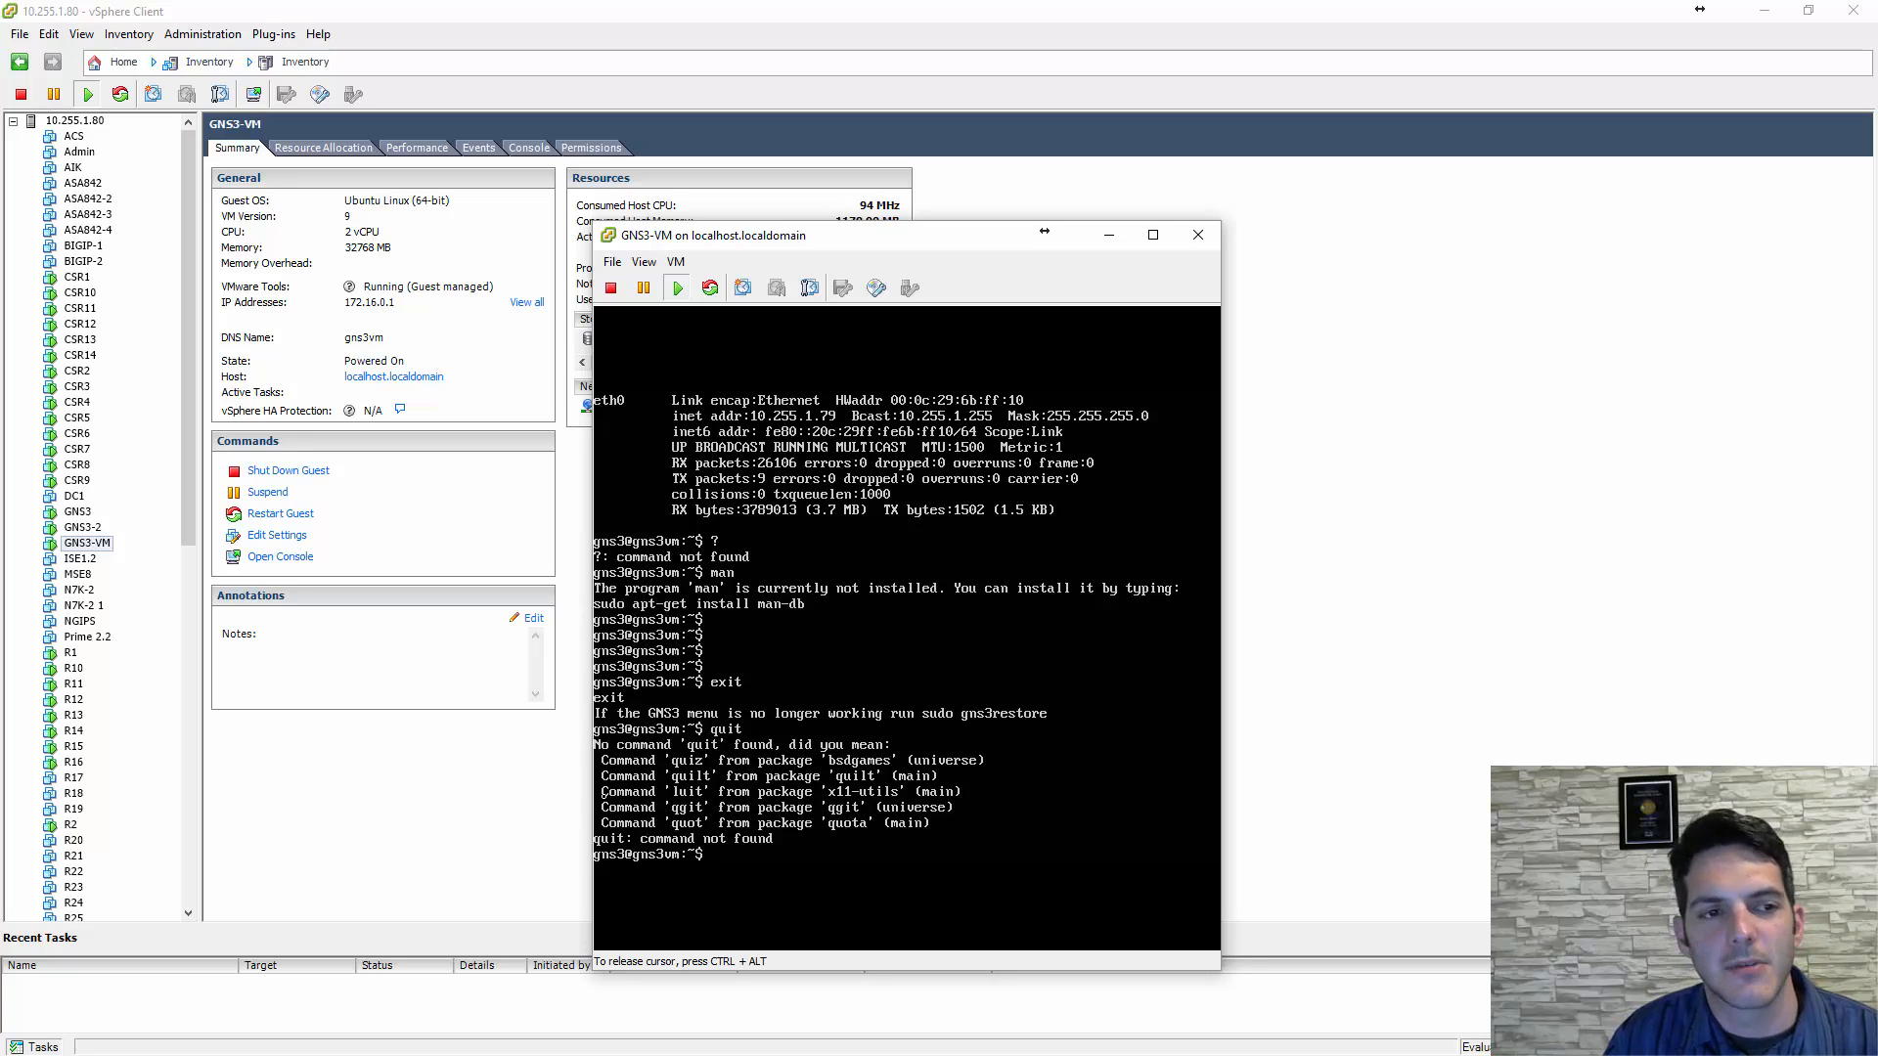
key("ctrl+alt")
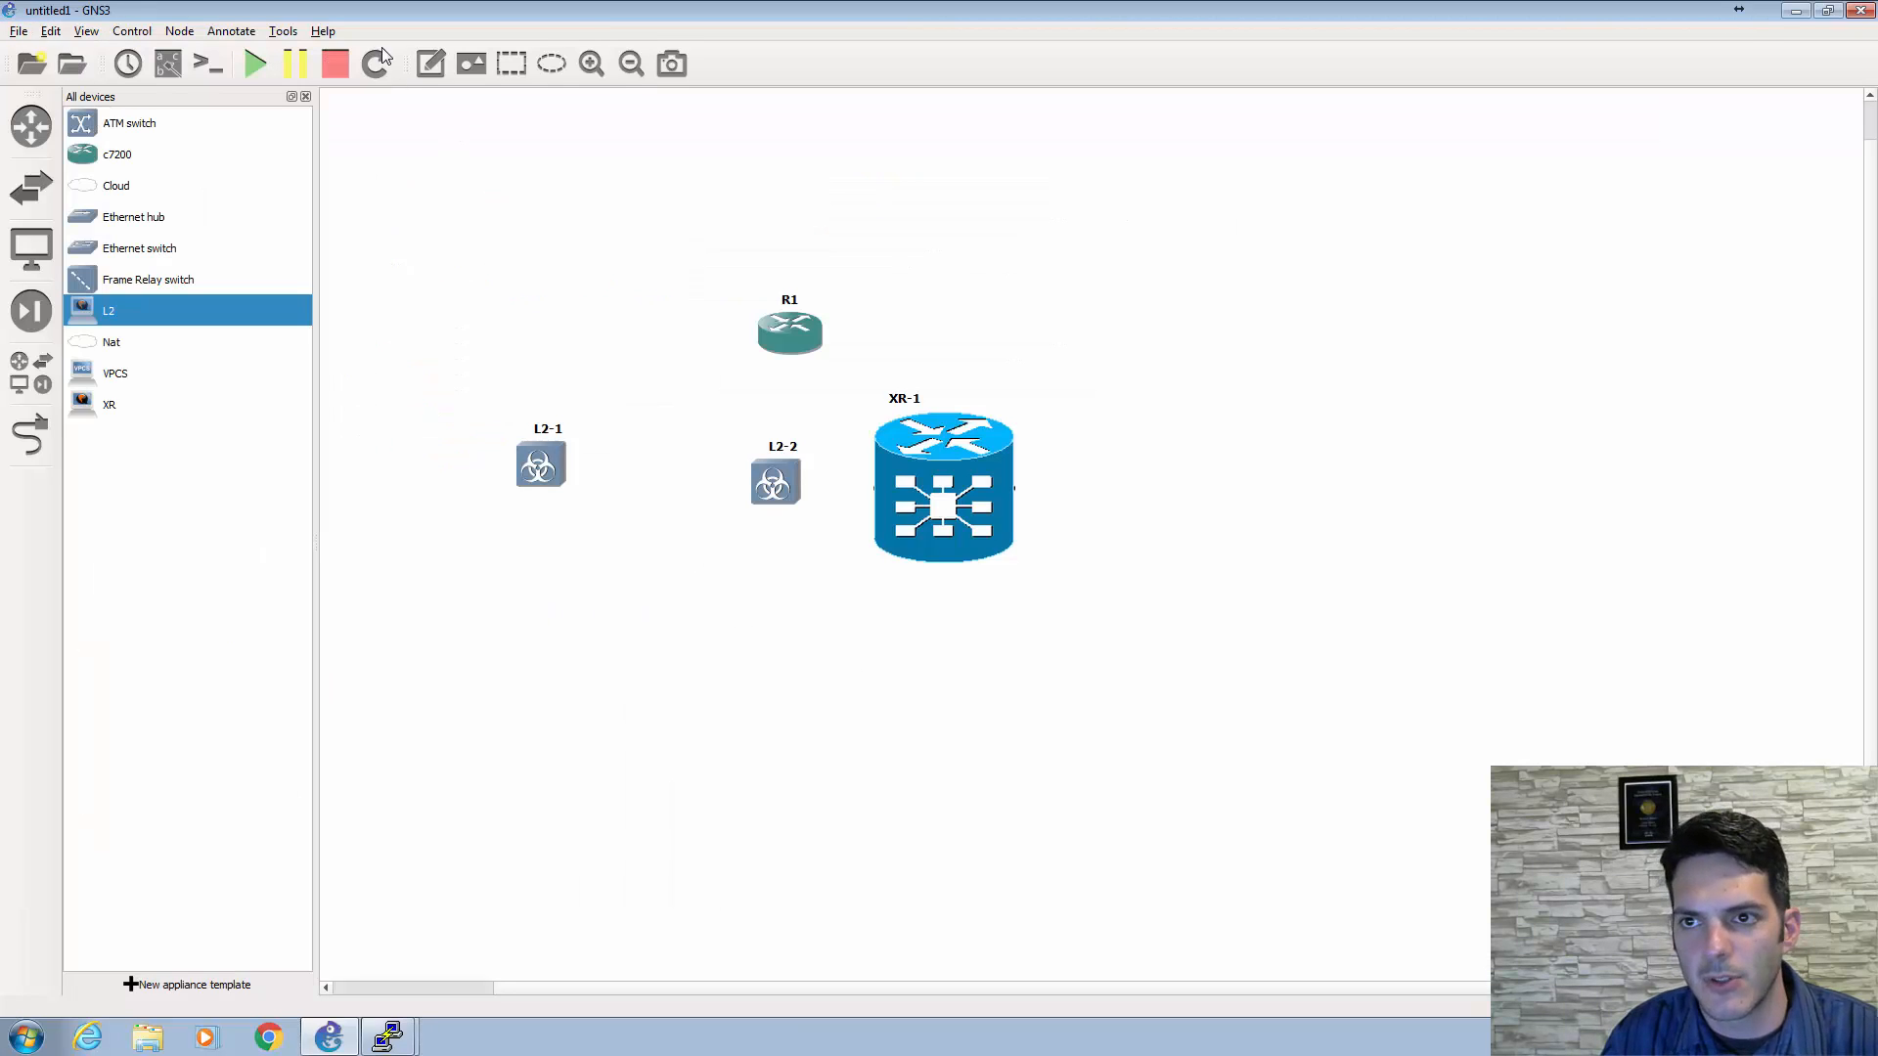
- Switch to GNS3, stop all nodes of the untitled1 project, and close GNS3 along with the XR-1 and R1 console windows
left_click(336, 63)
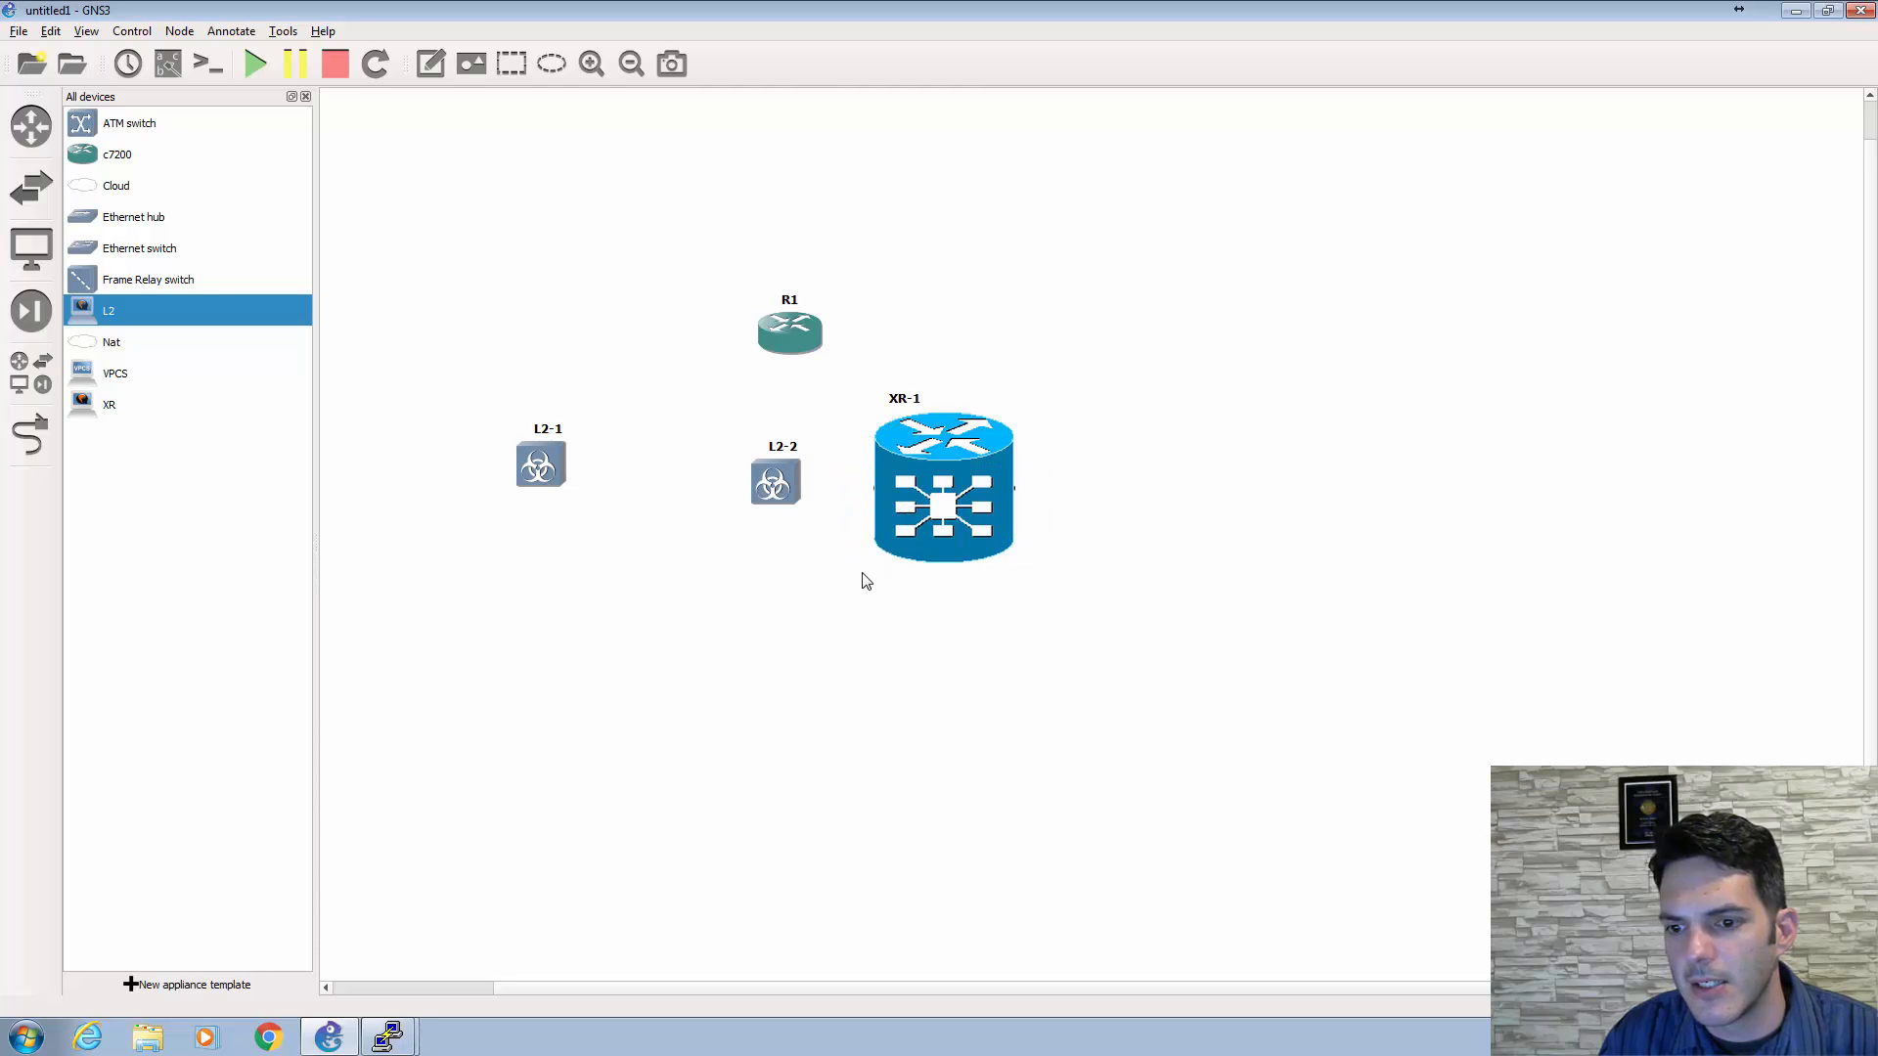
left_click(1861, 11)
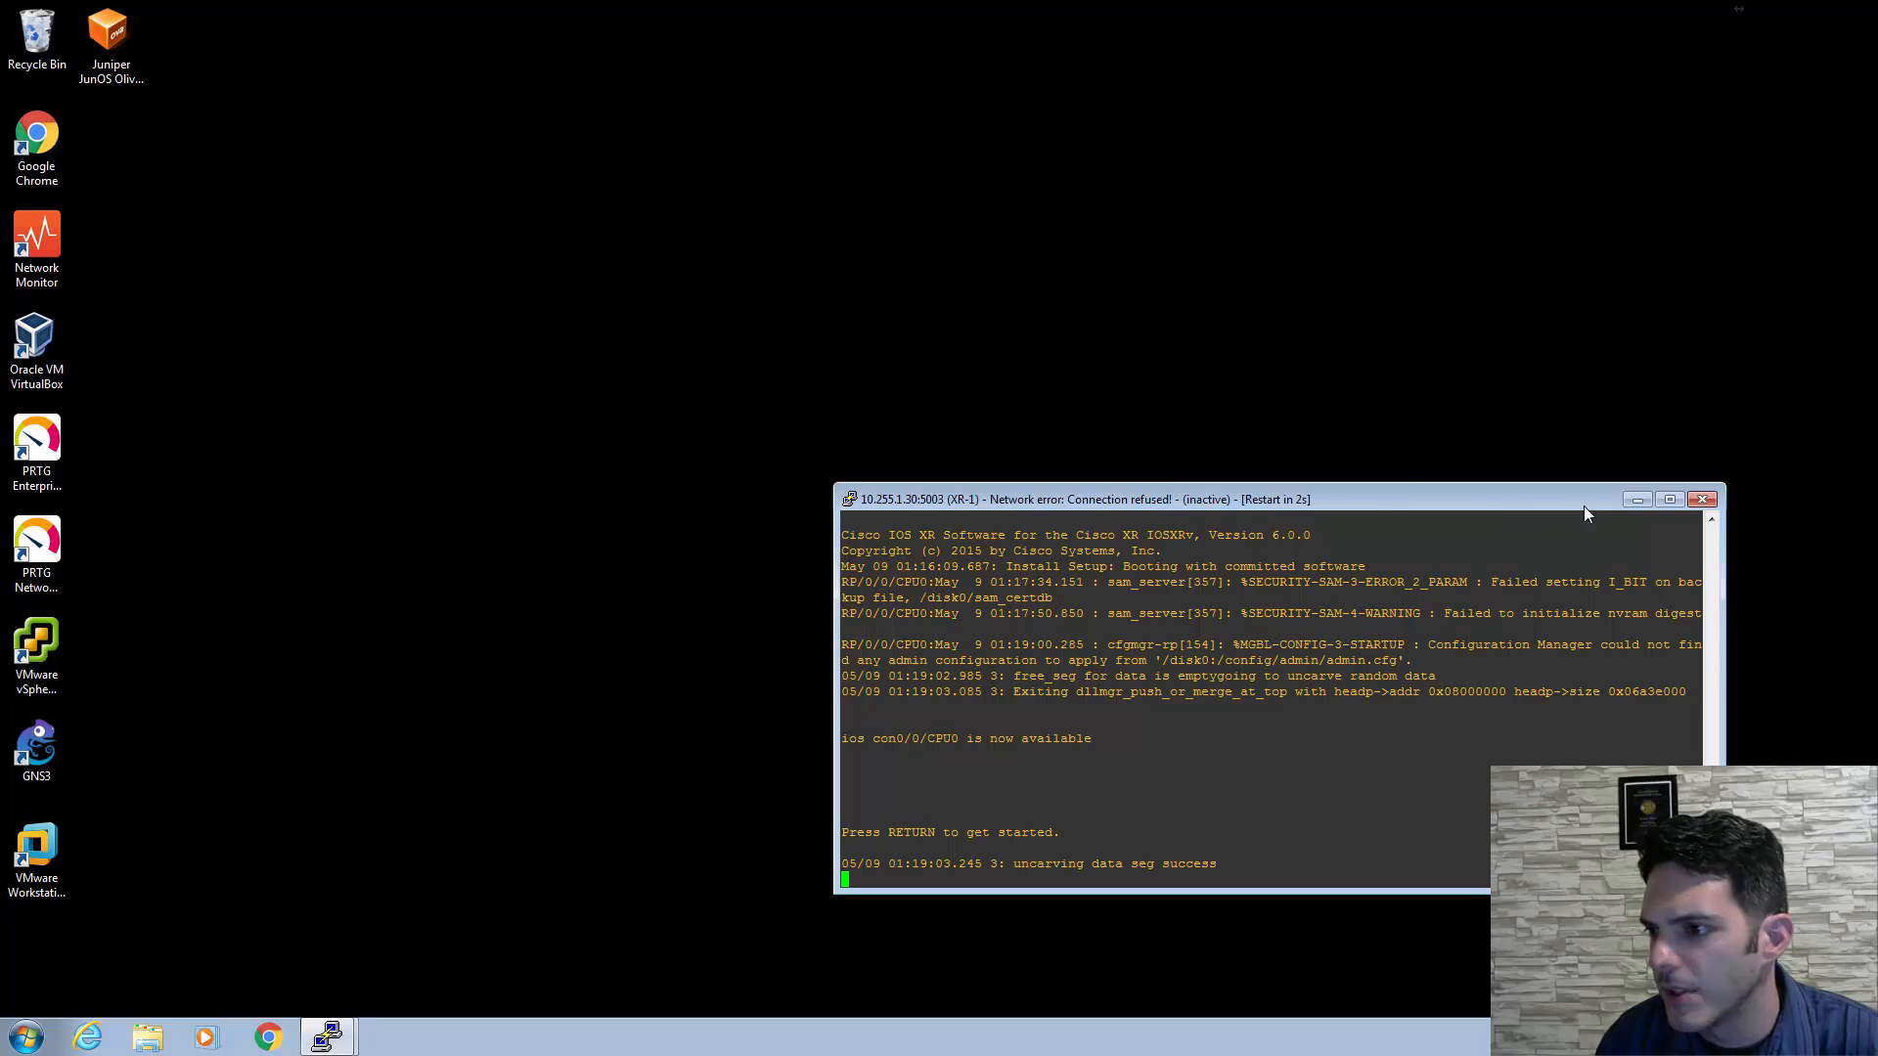
left_click(1701, 500)
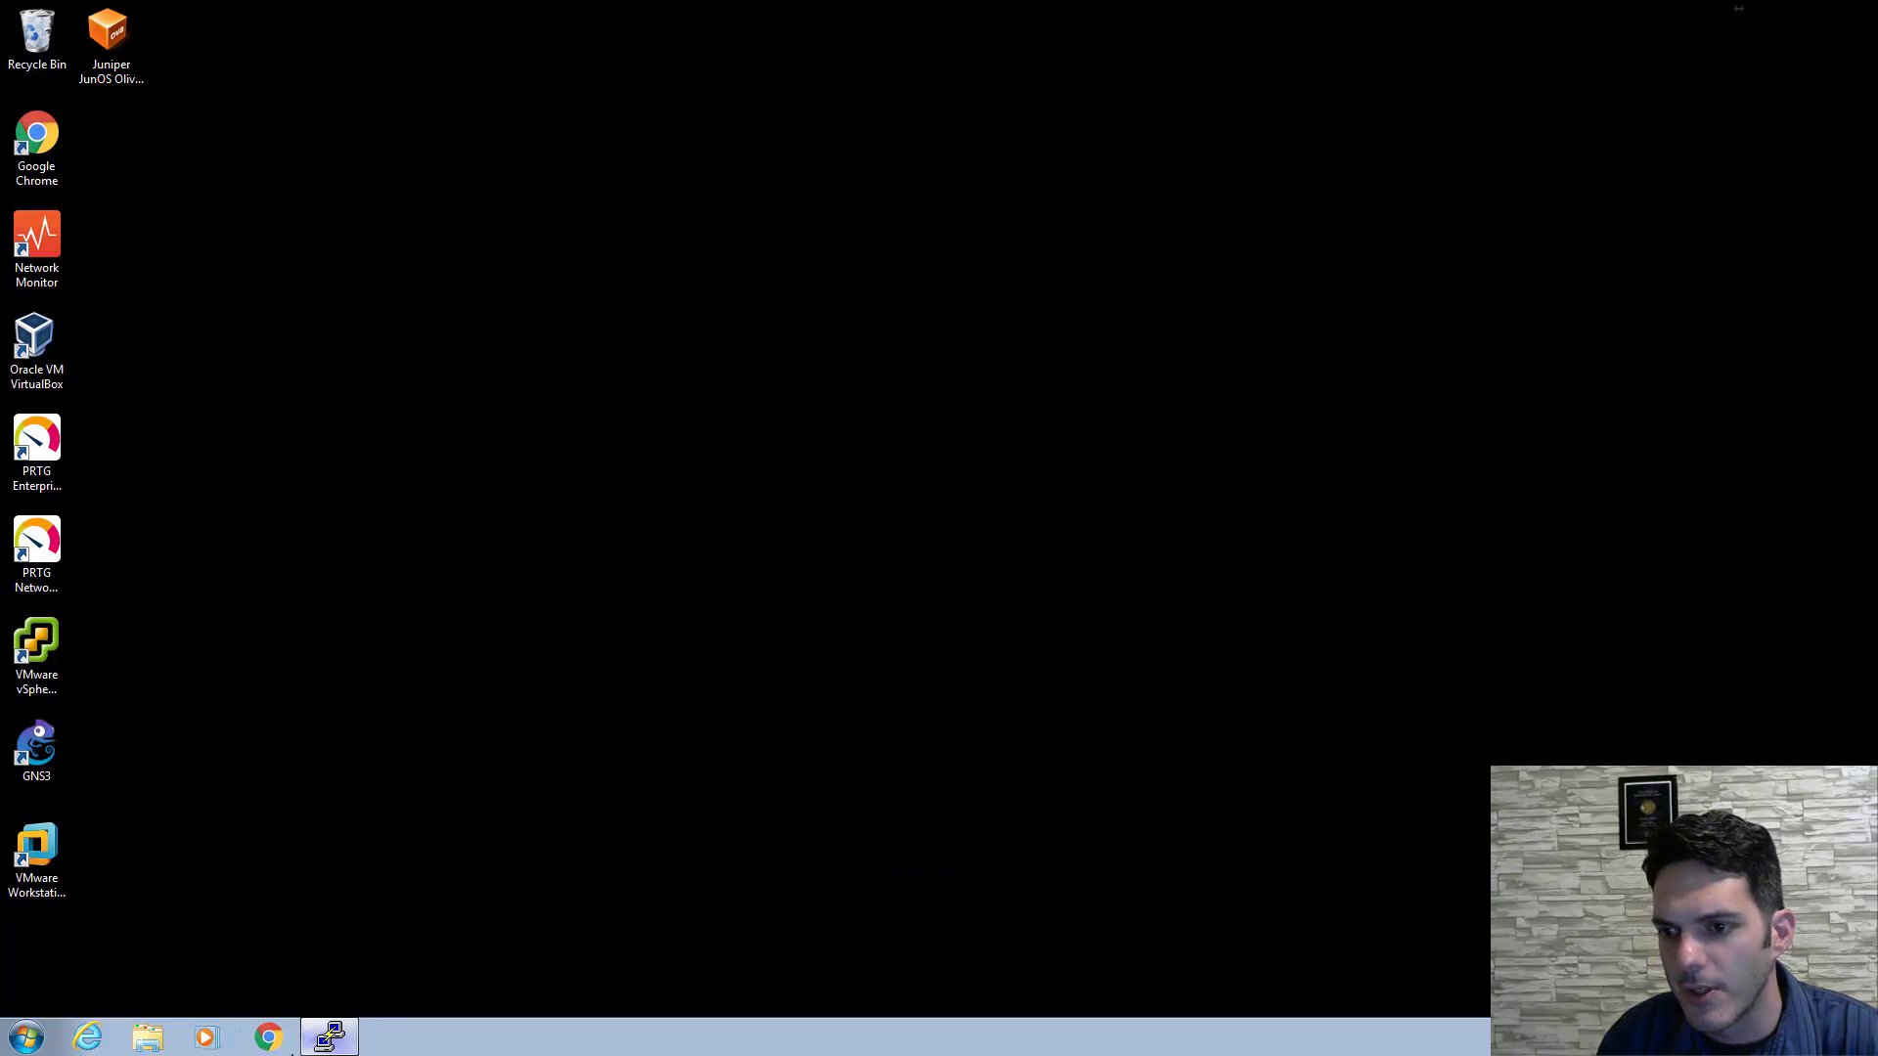
left_click(329, 1036)
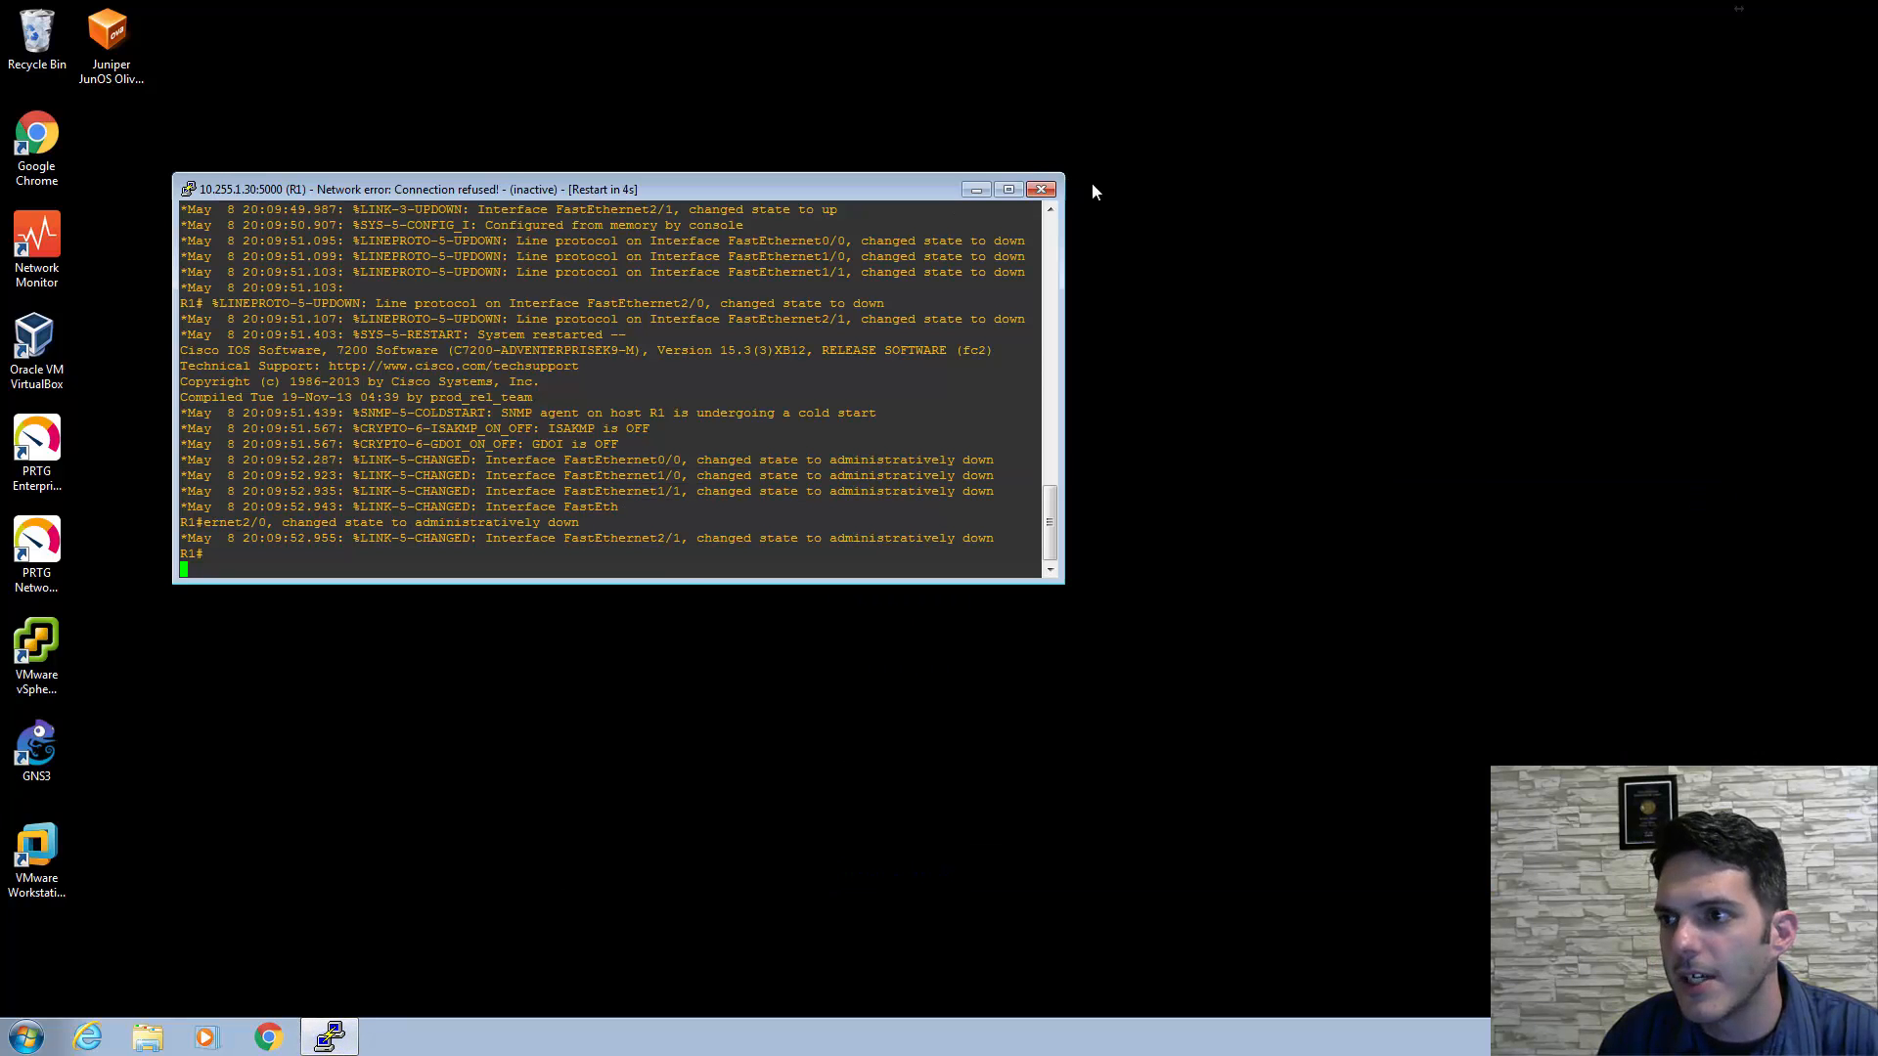
left_click(1043, 189)
- Relaunch GNS3 with the Switch project file from the projects' Switch folder on disk, and start all its nodes
double_click(47, 748)
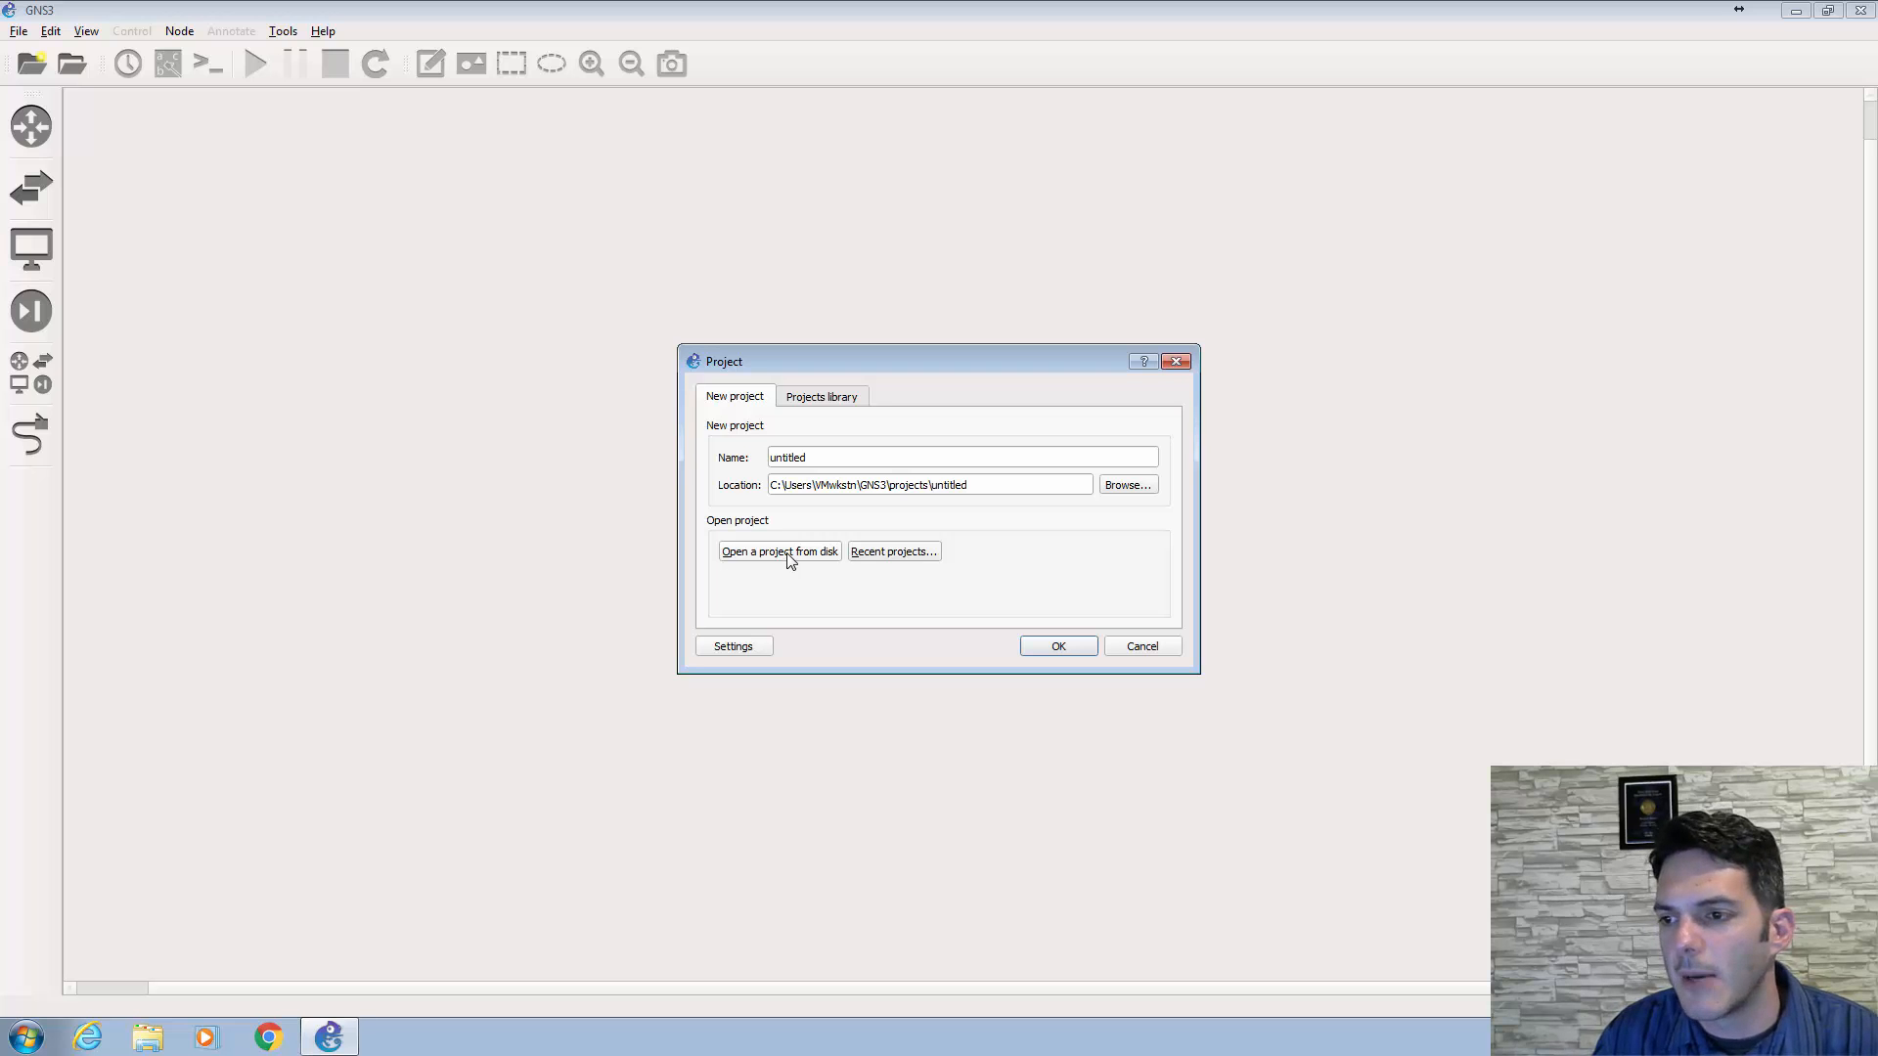
left_click(788, 553)
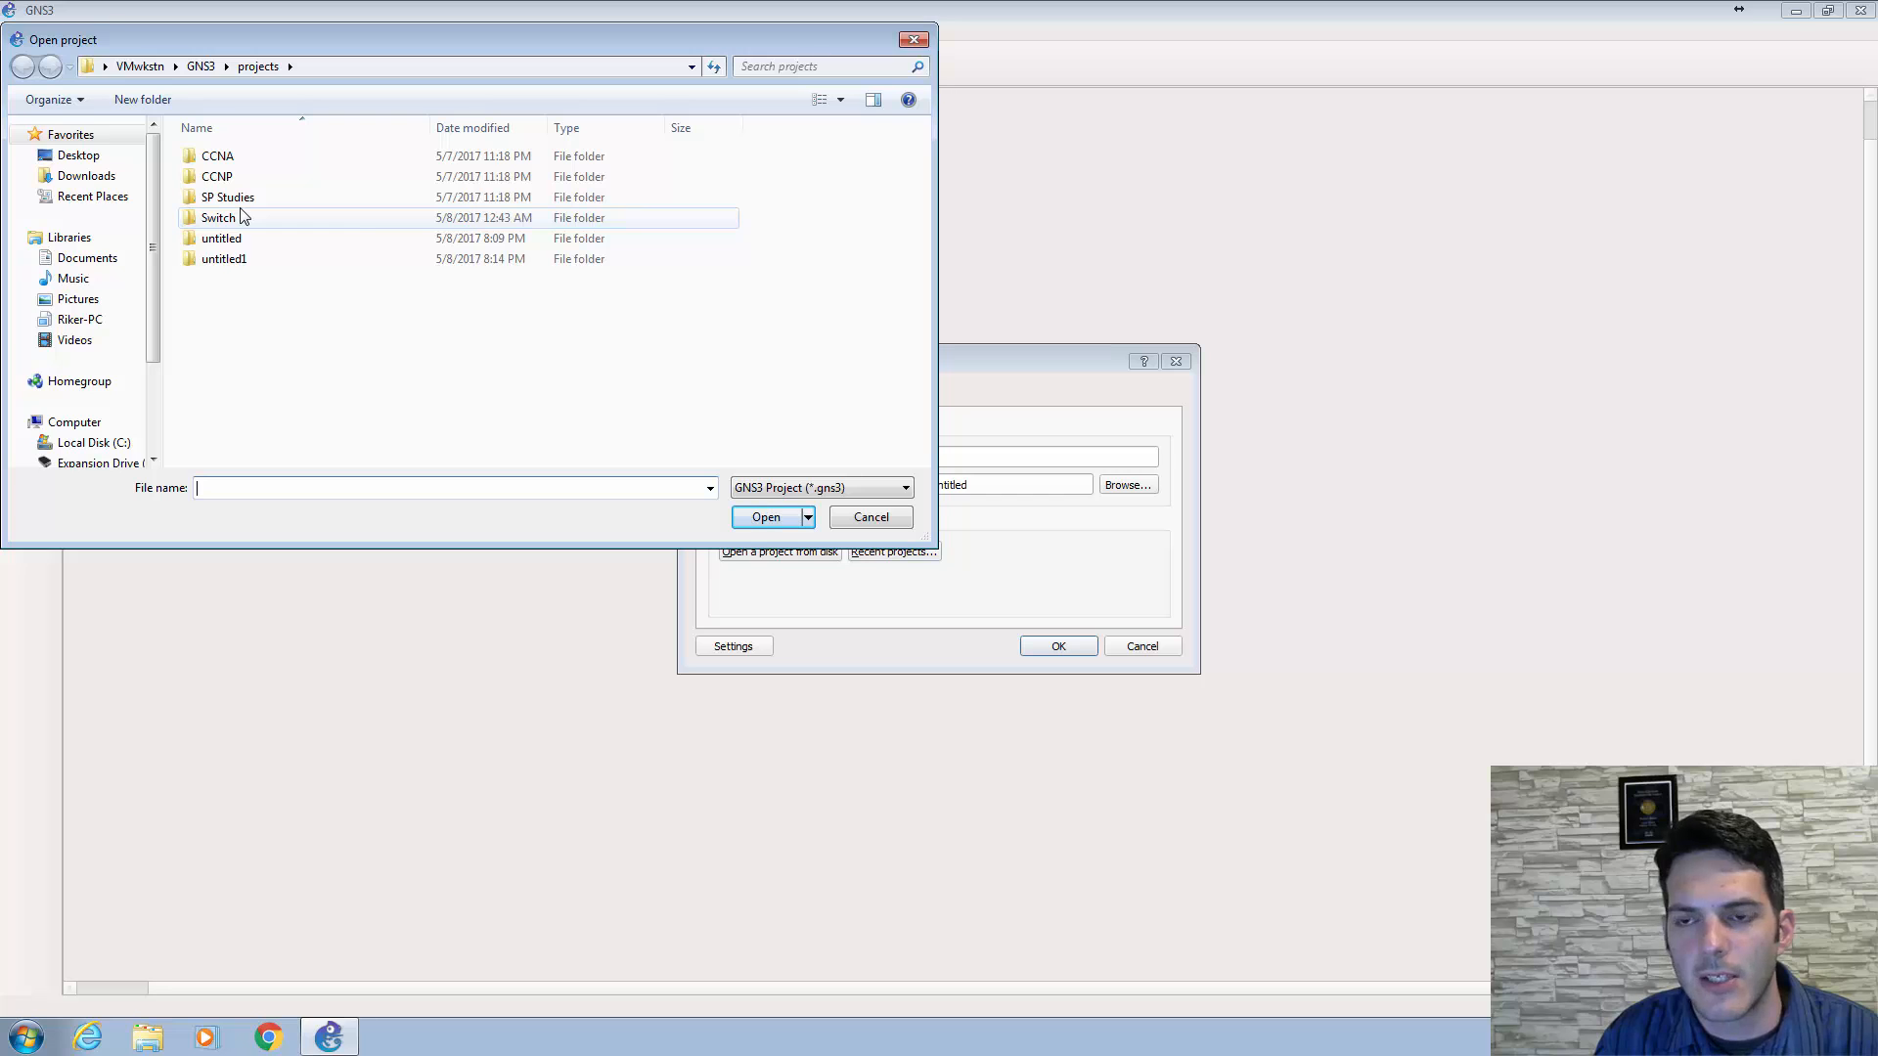
double_click(242, 216)
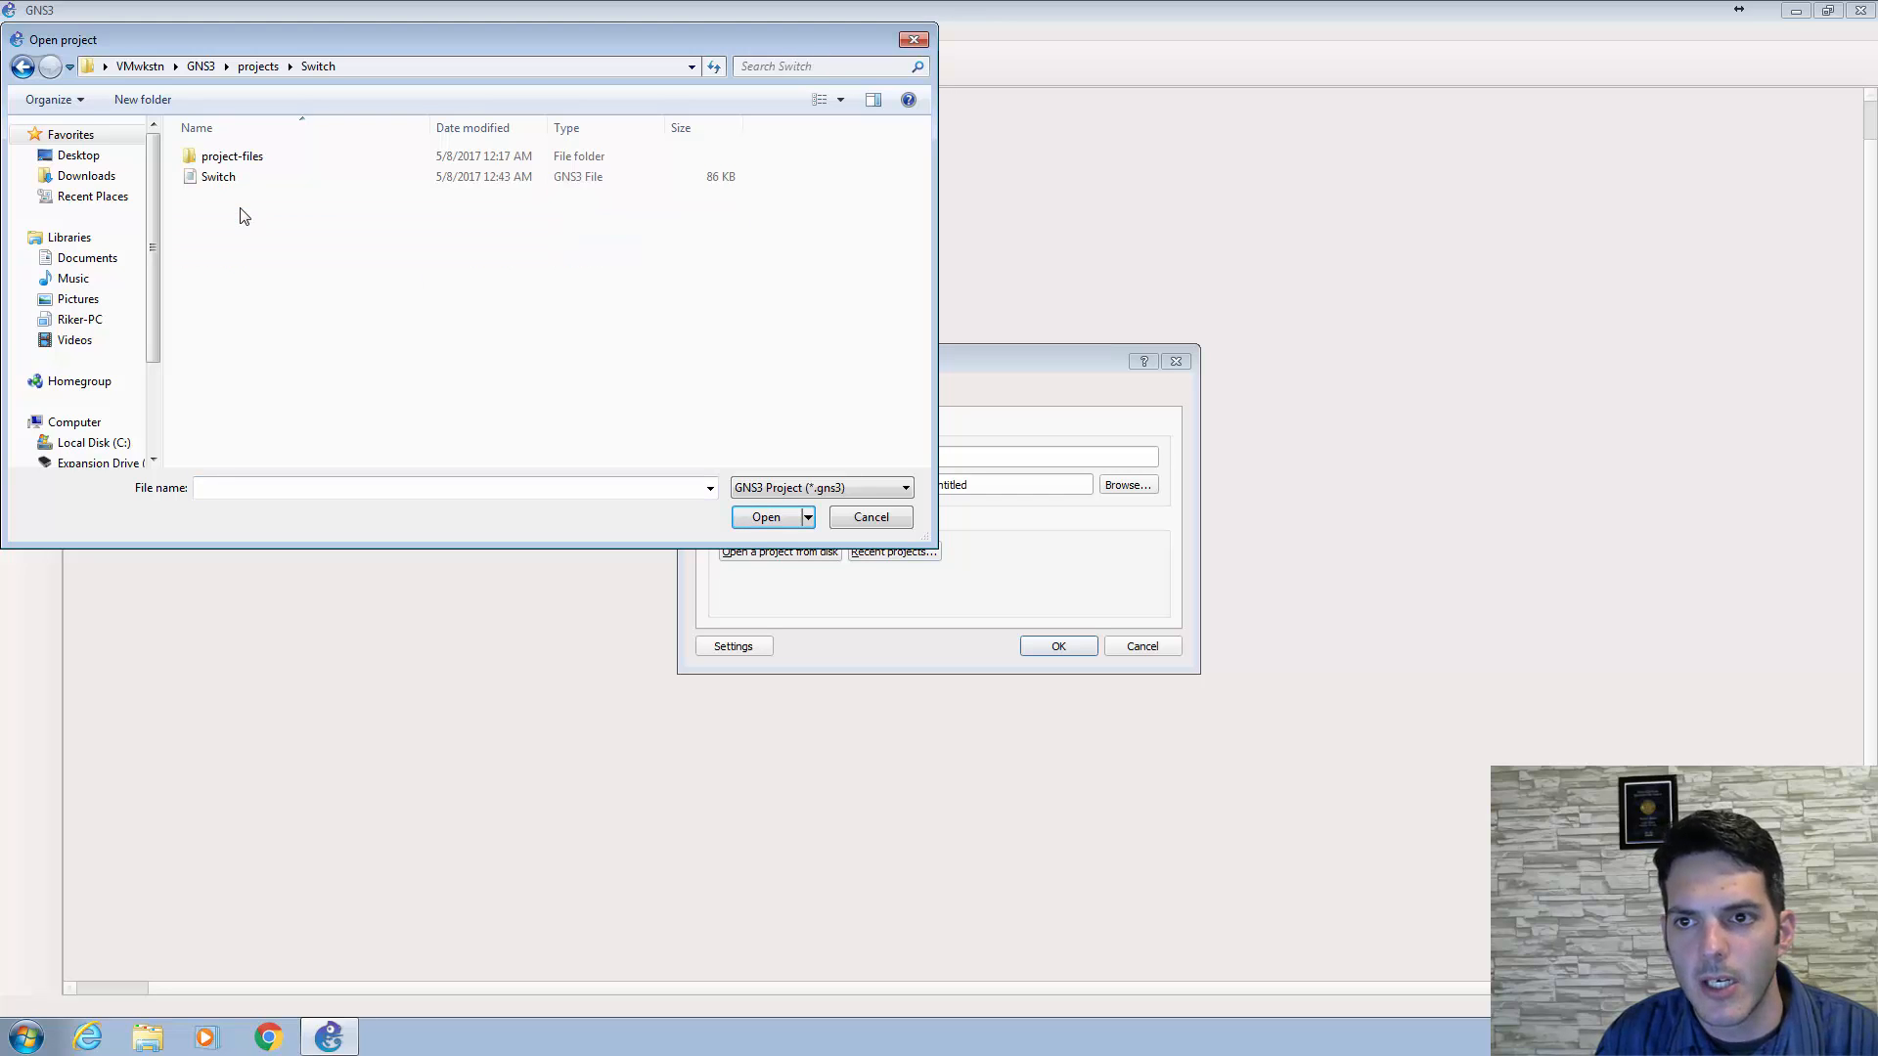
left_click(242, 178)
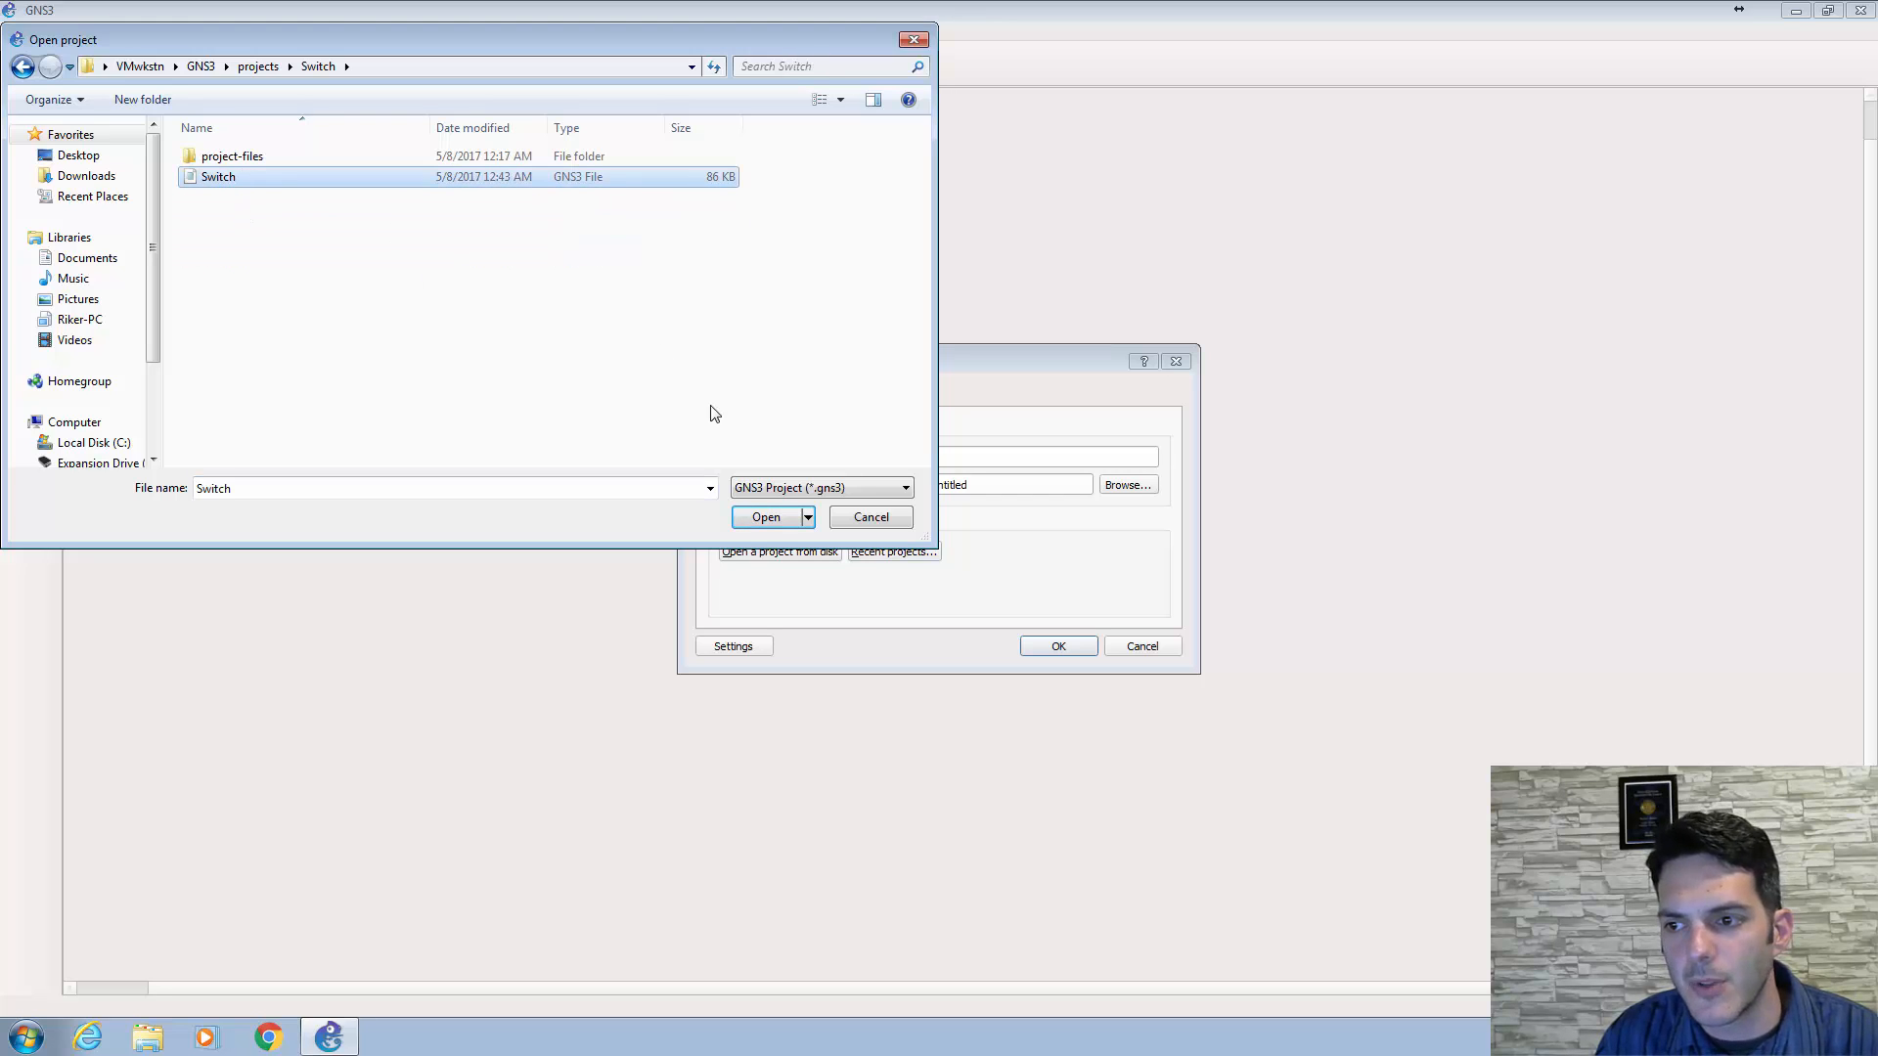
left_click(766, 516)
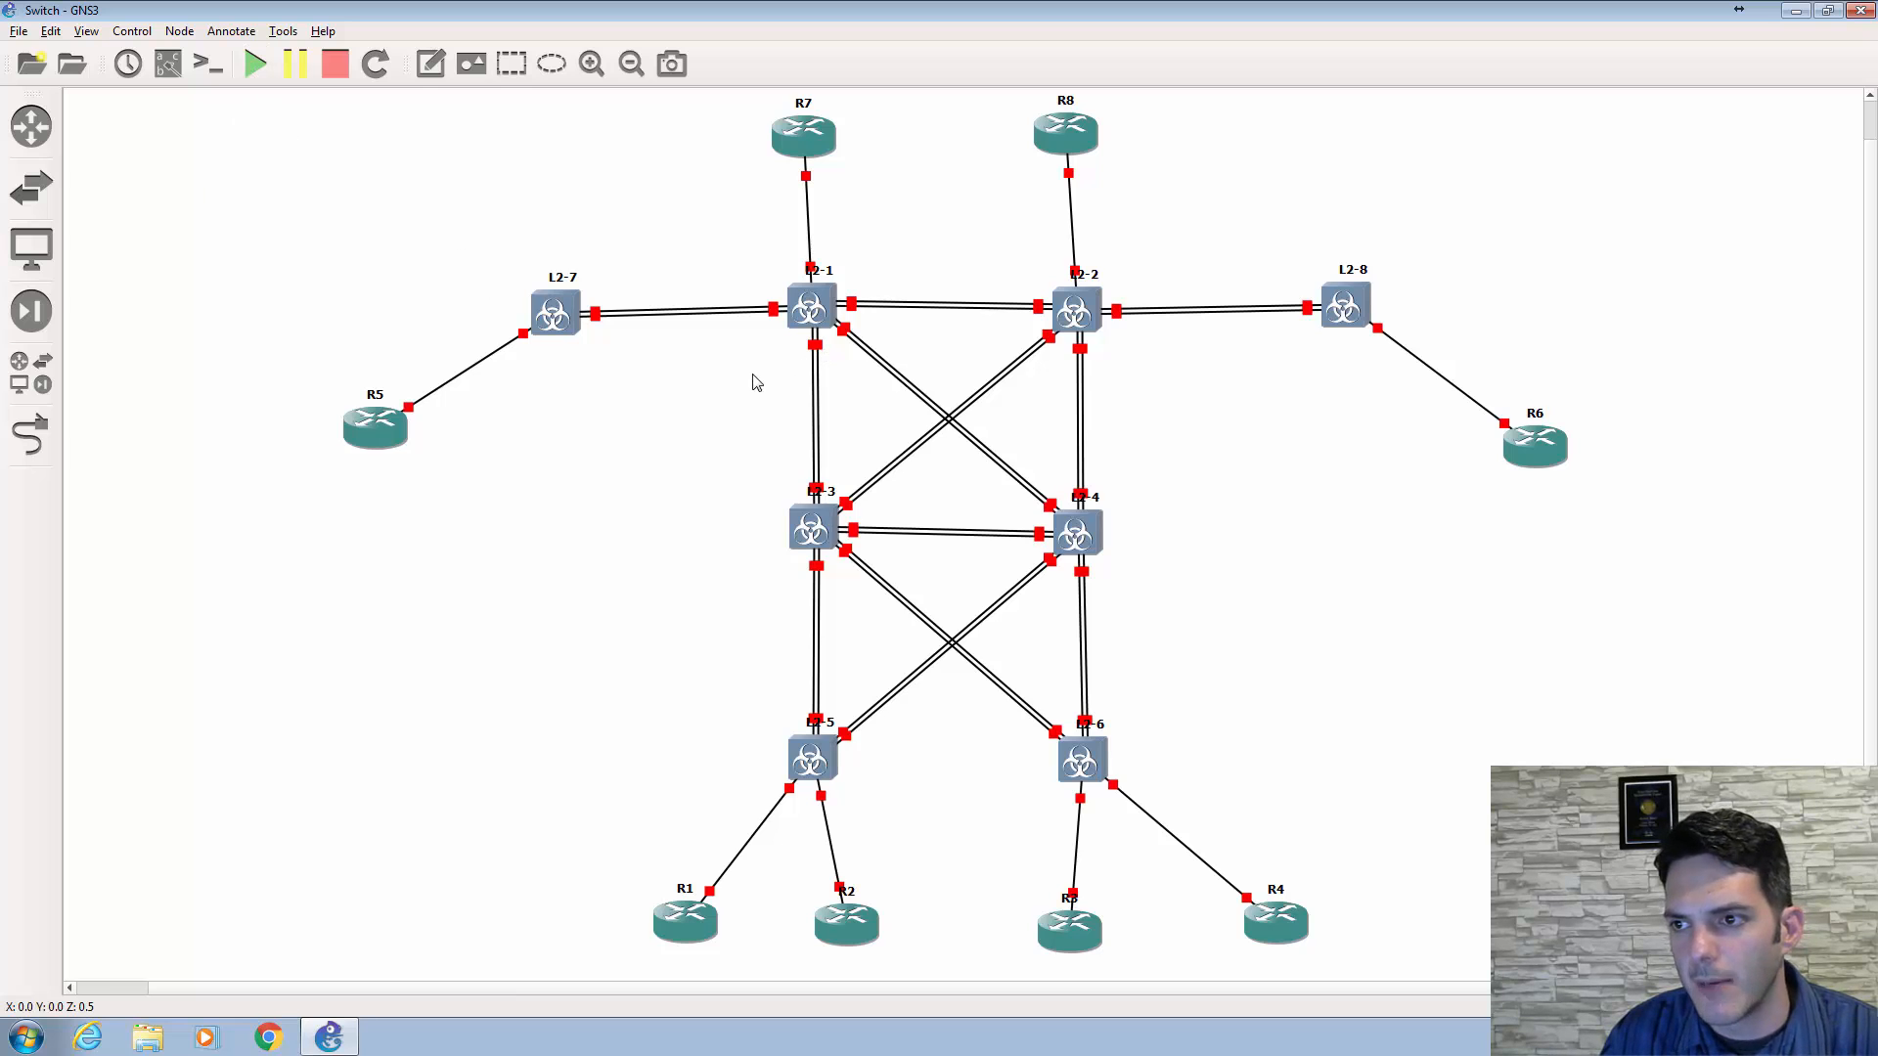
mouse_move(805, 325)
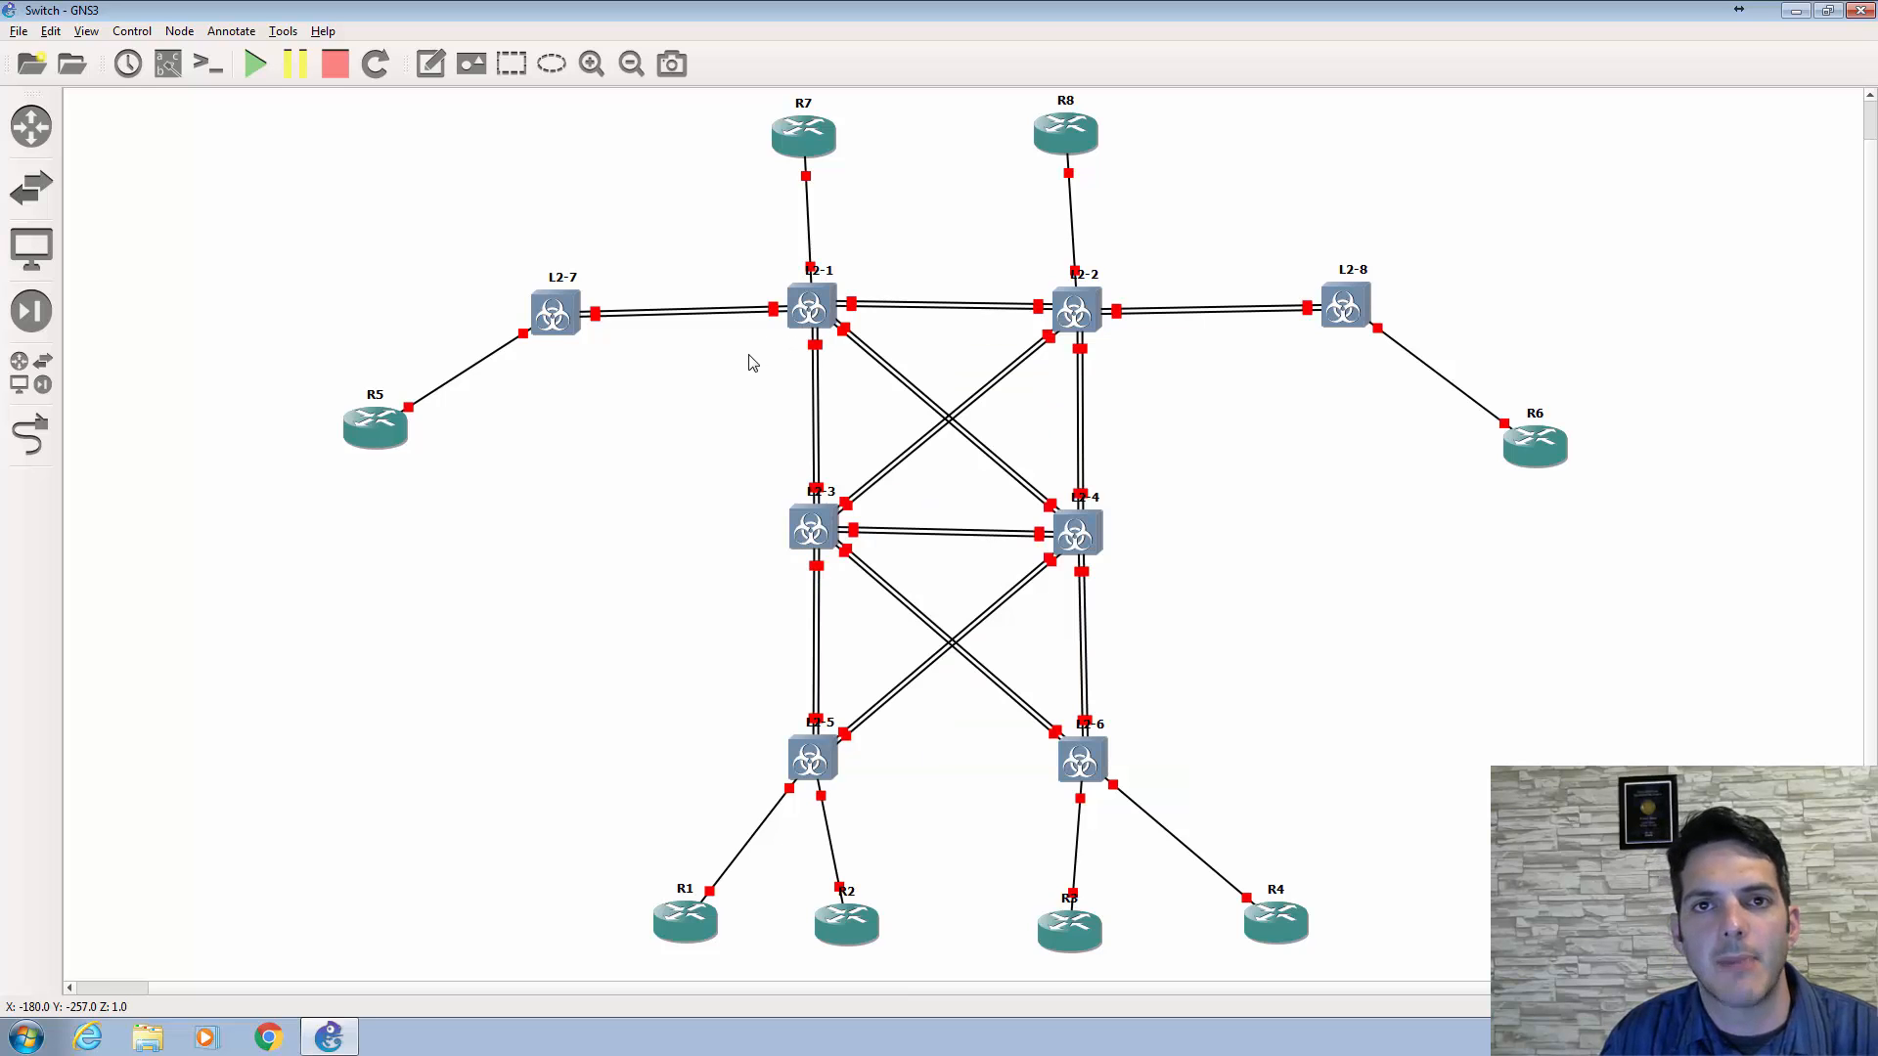
left_click(255, 66)
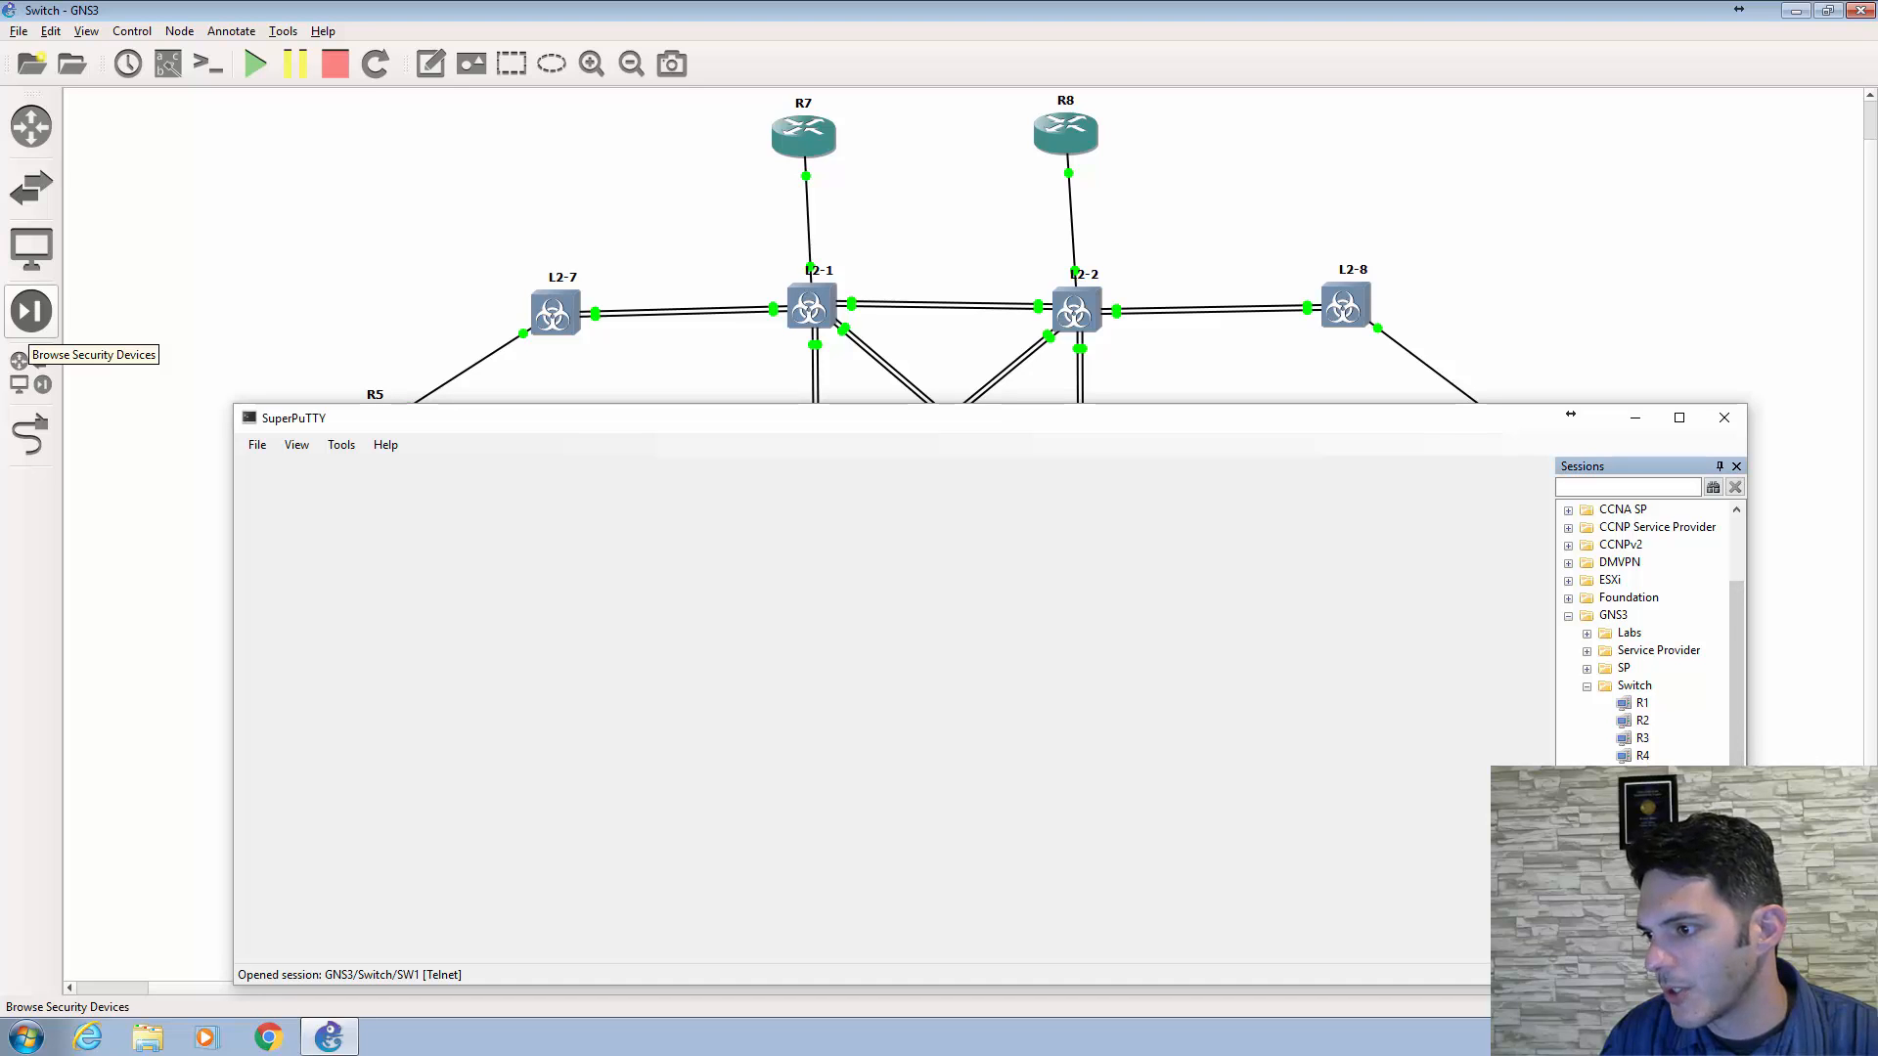
- Set the SW1 session's port to 5024 in SuperPuTTY and save the session
left_click(1149, 633)
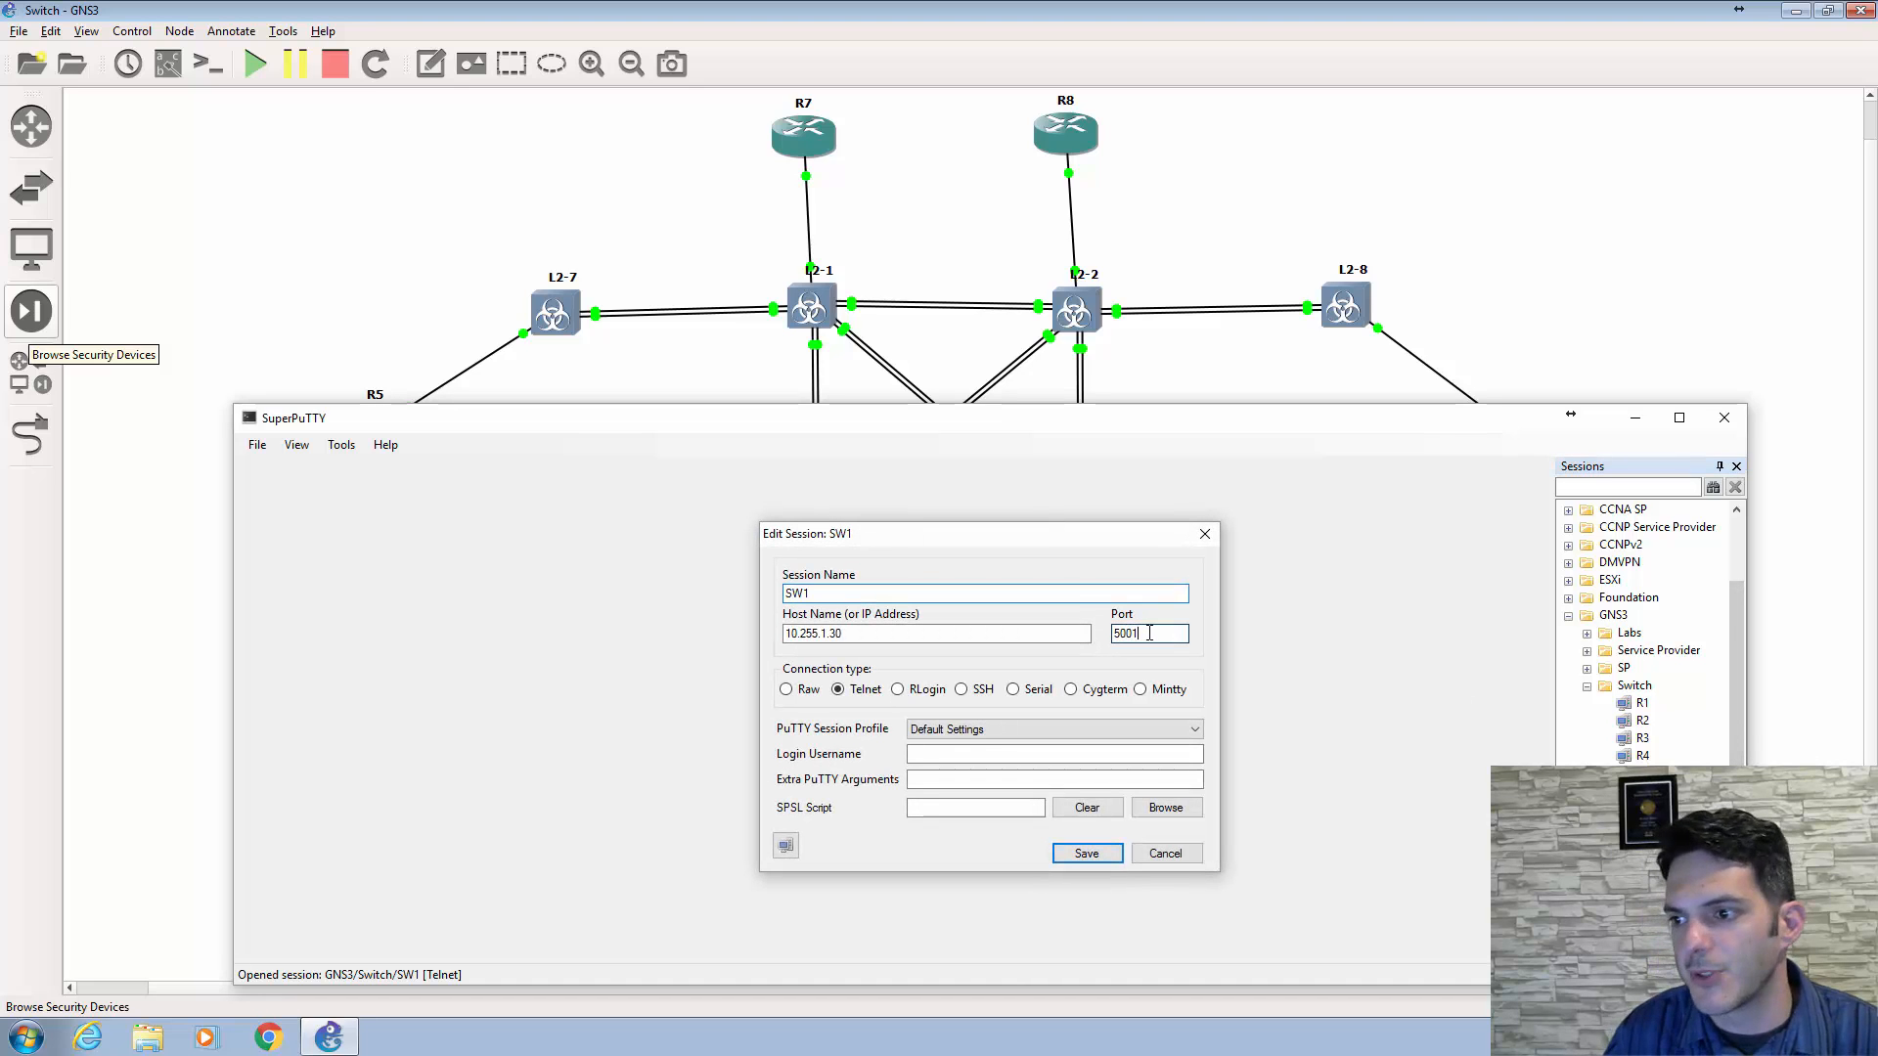
key("BackSpace")
key("BackSpace")
type("09")
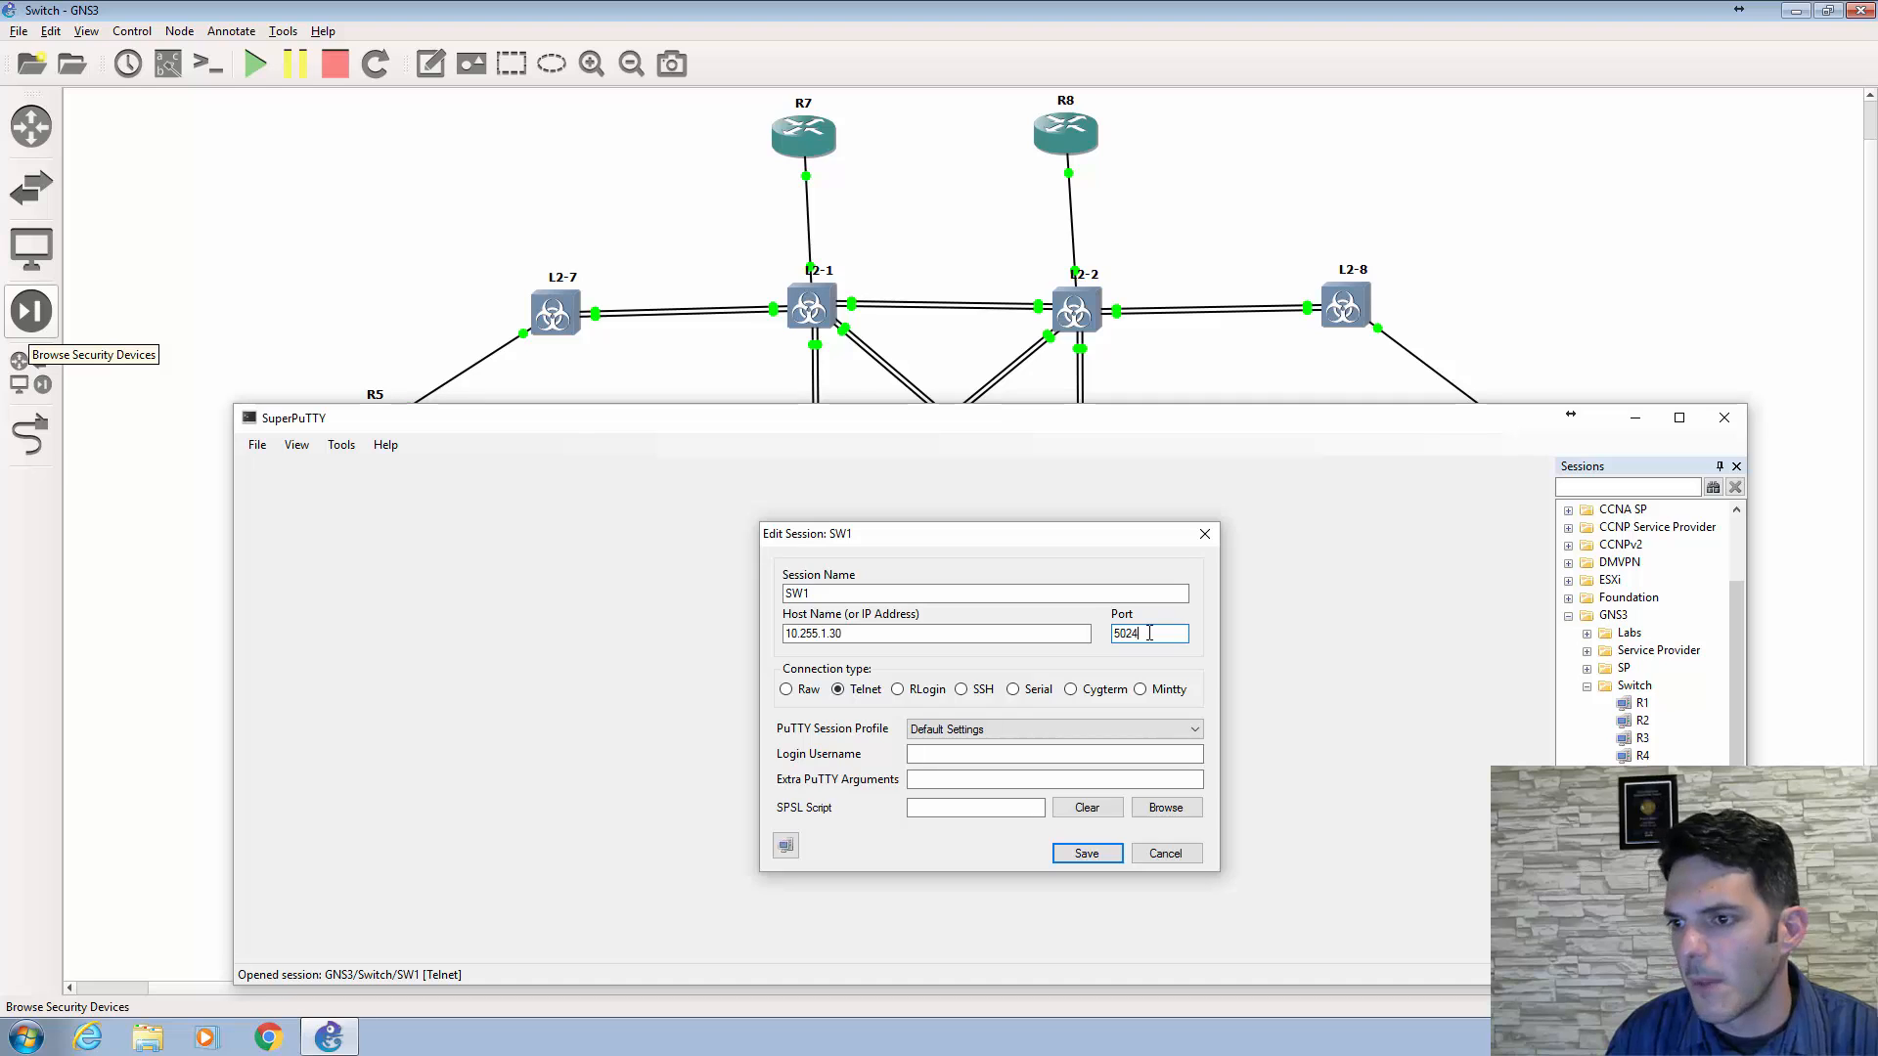
key("Return")
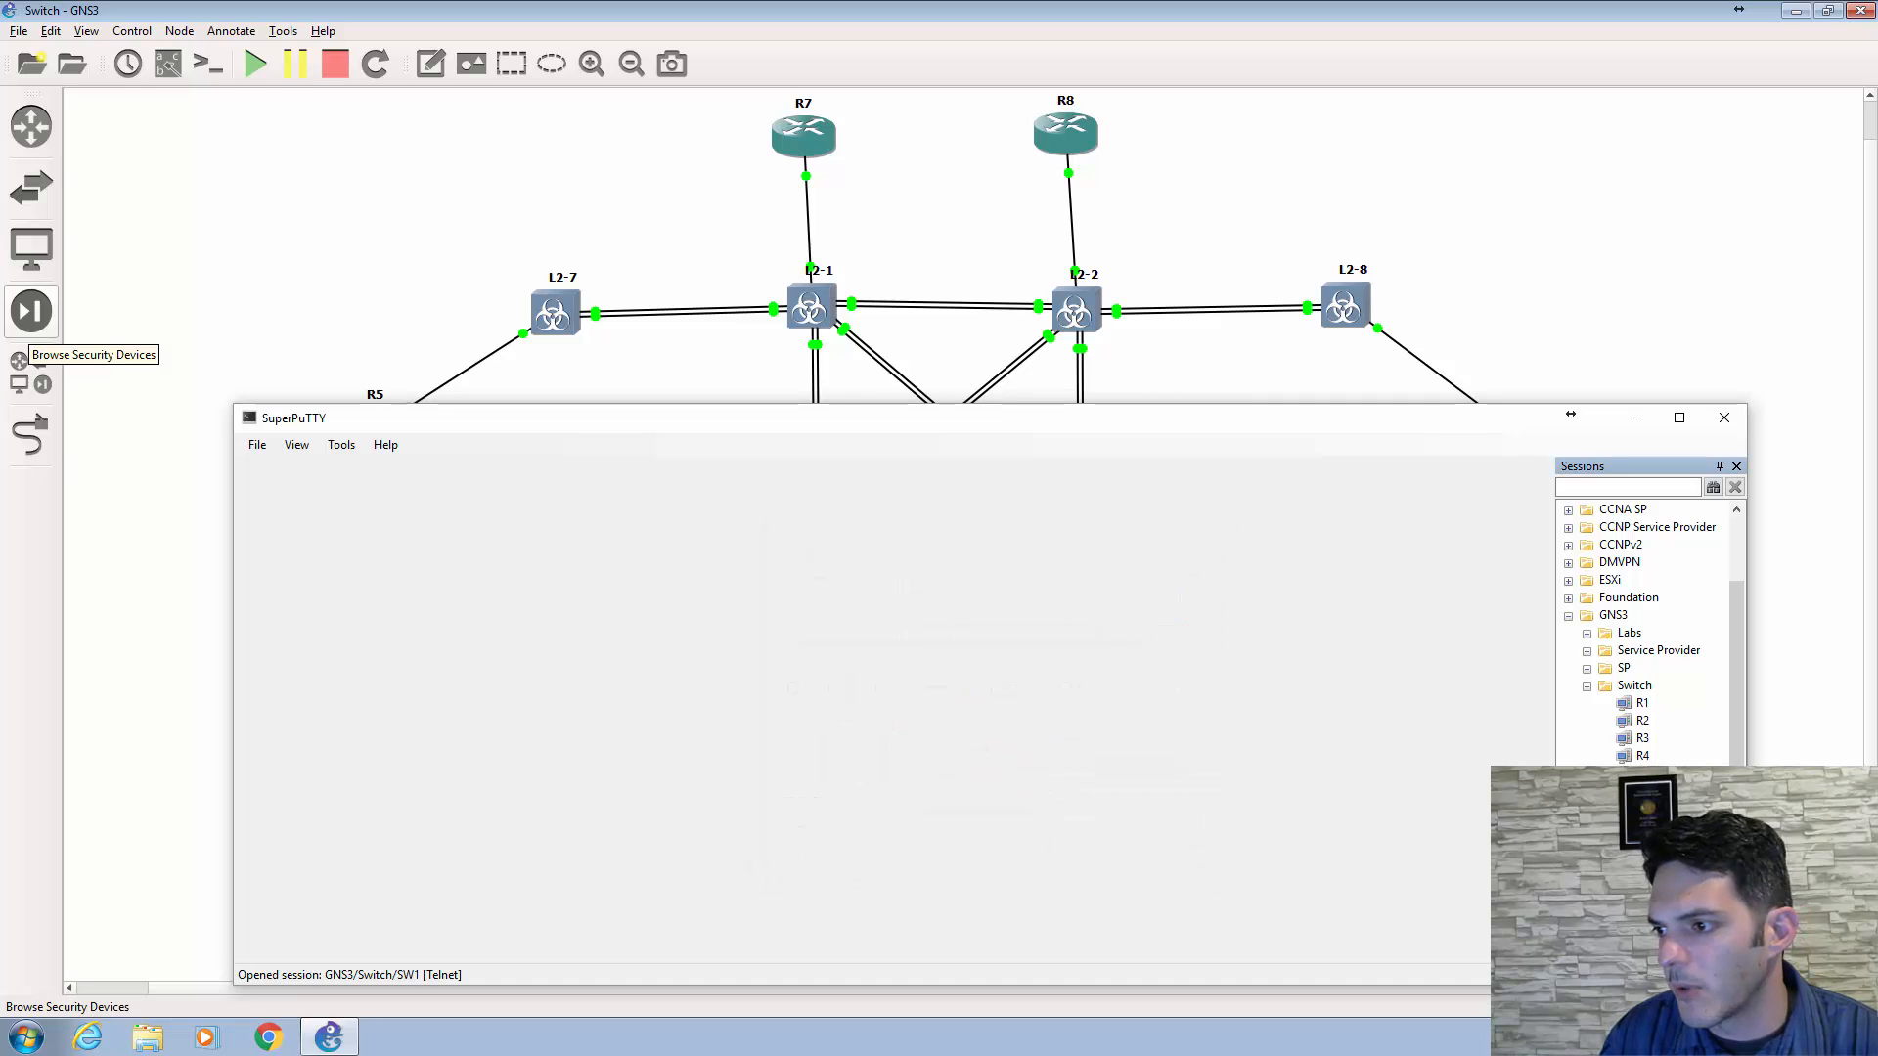